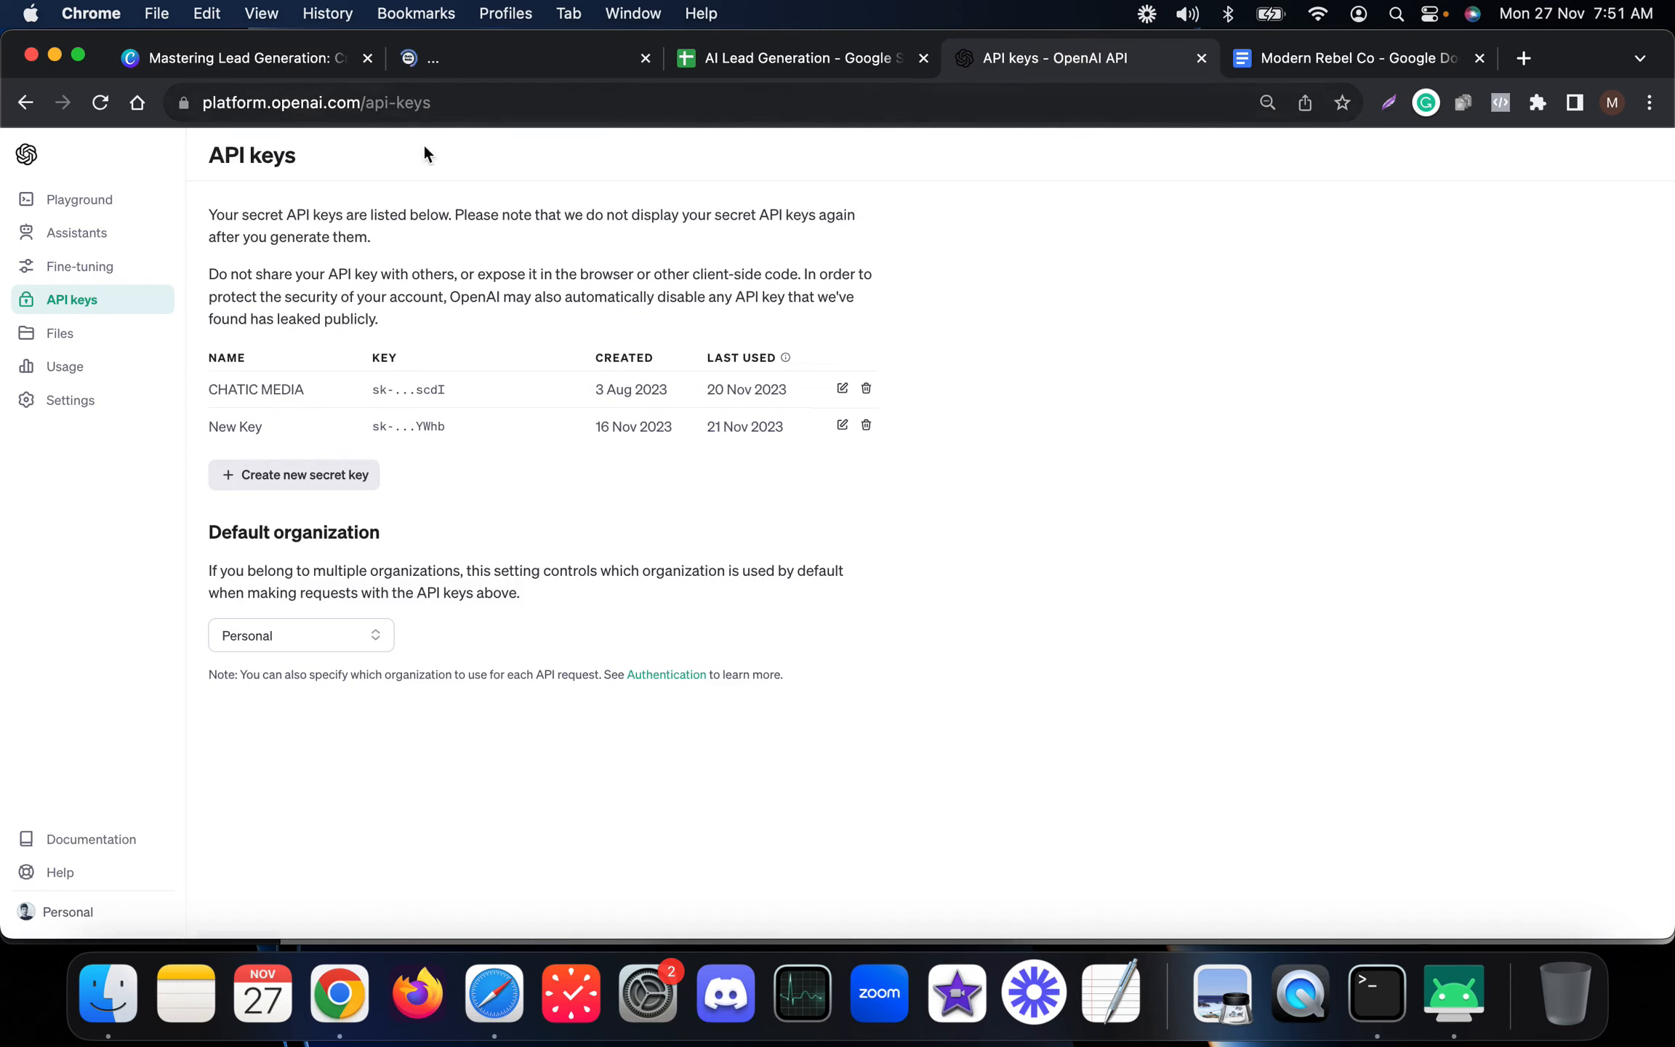
Open the edit dialog of the OpenAI ChatGPT integration in the account's integration settings.
click(334, 103)
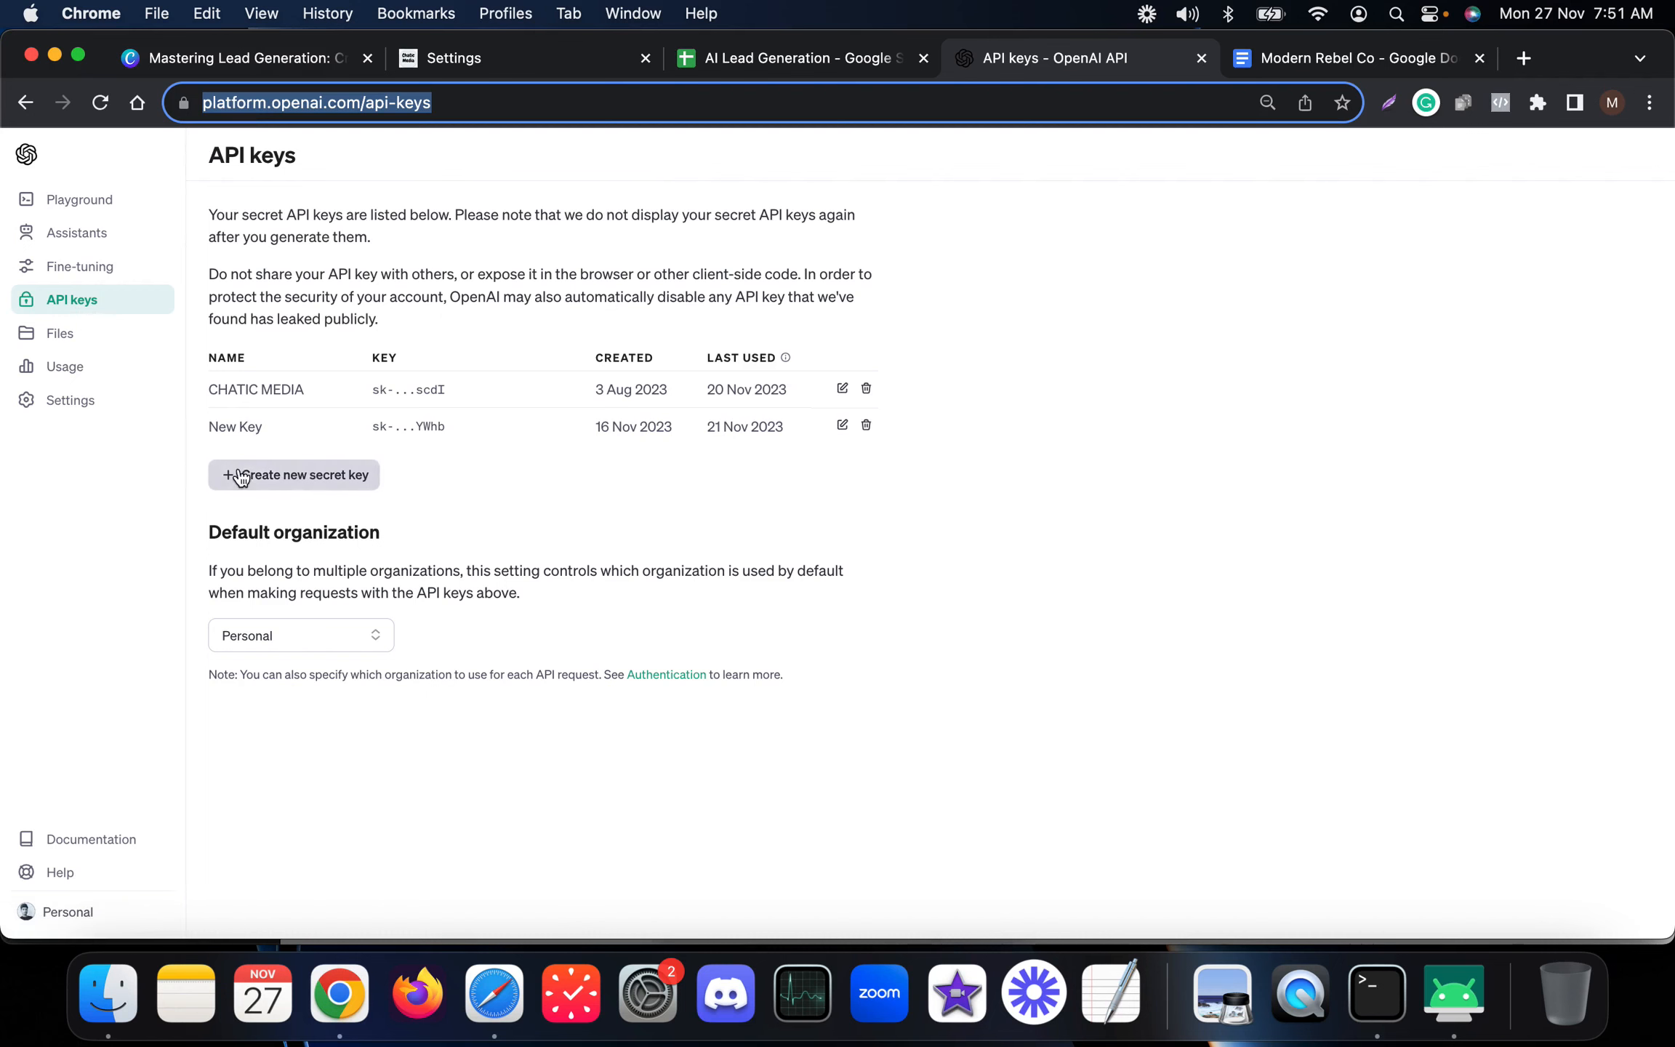
click(497, 72)
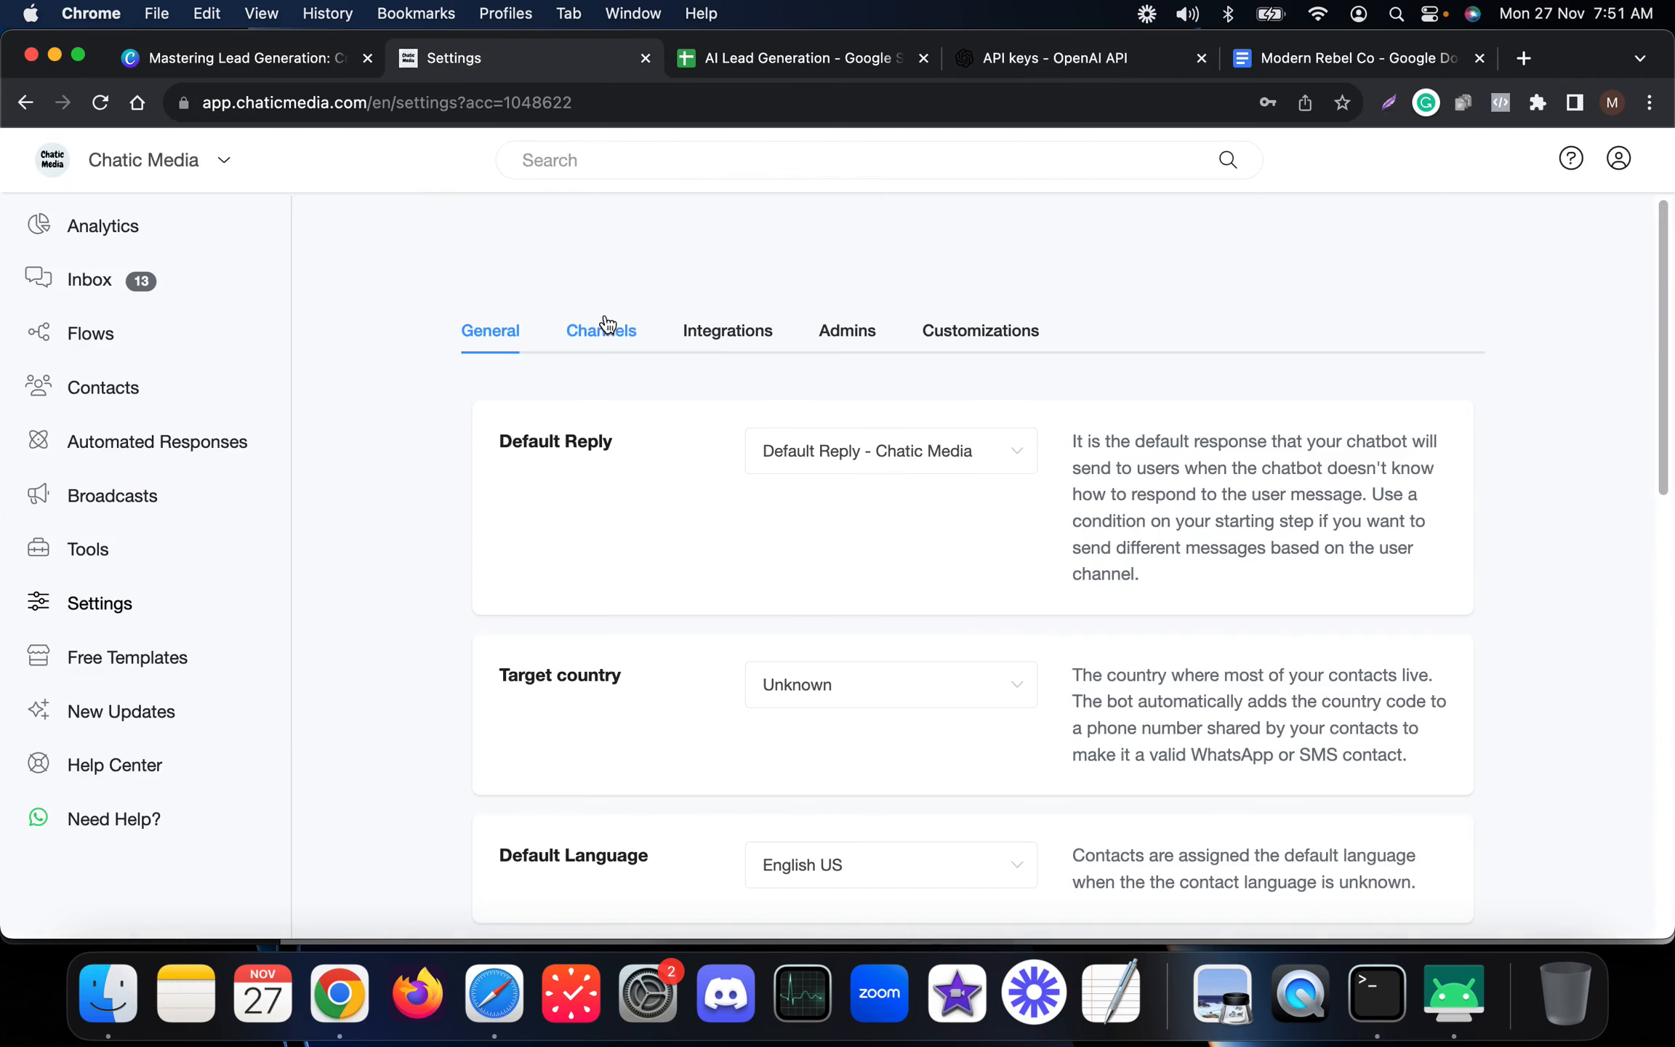
click(709, 327)
click(661, 492)
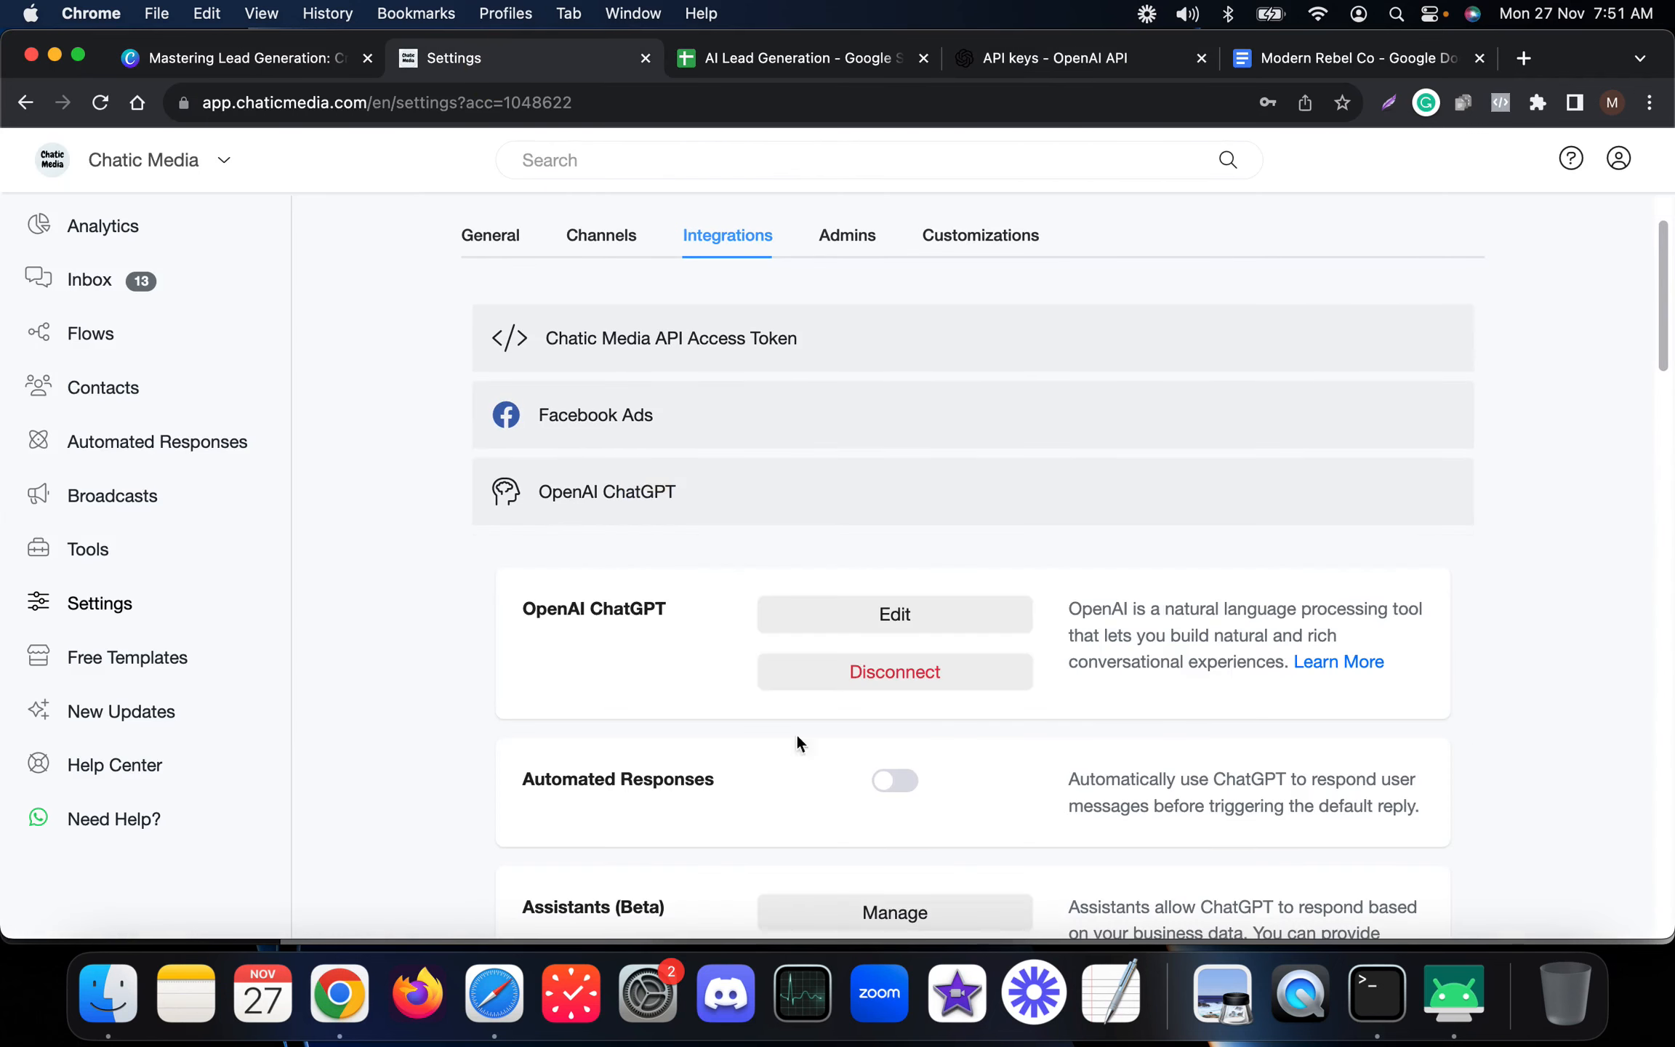
scroll(807, 757, down, 3)
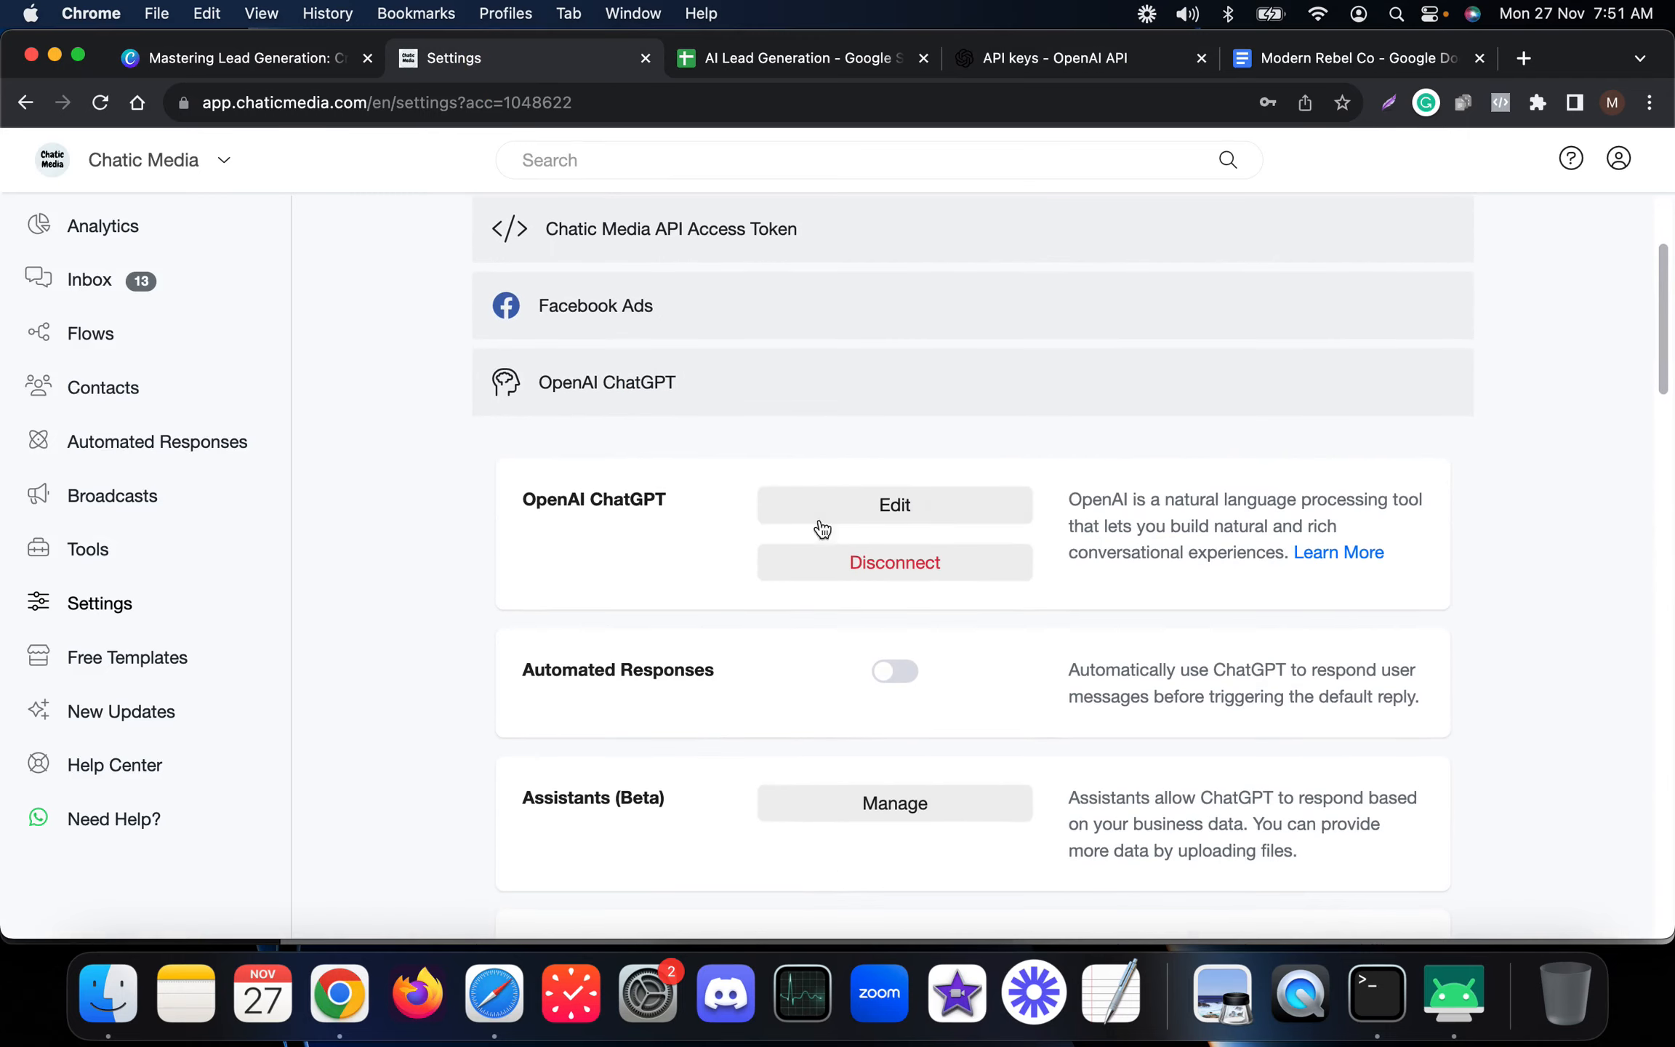
click(832, 503)
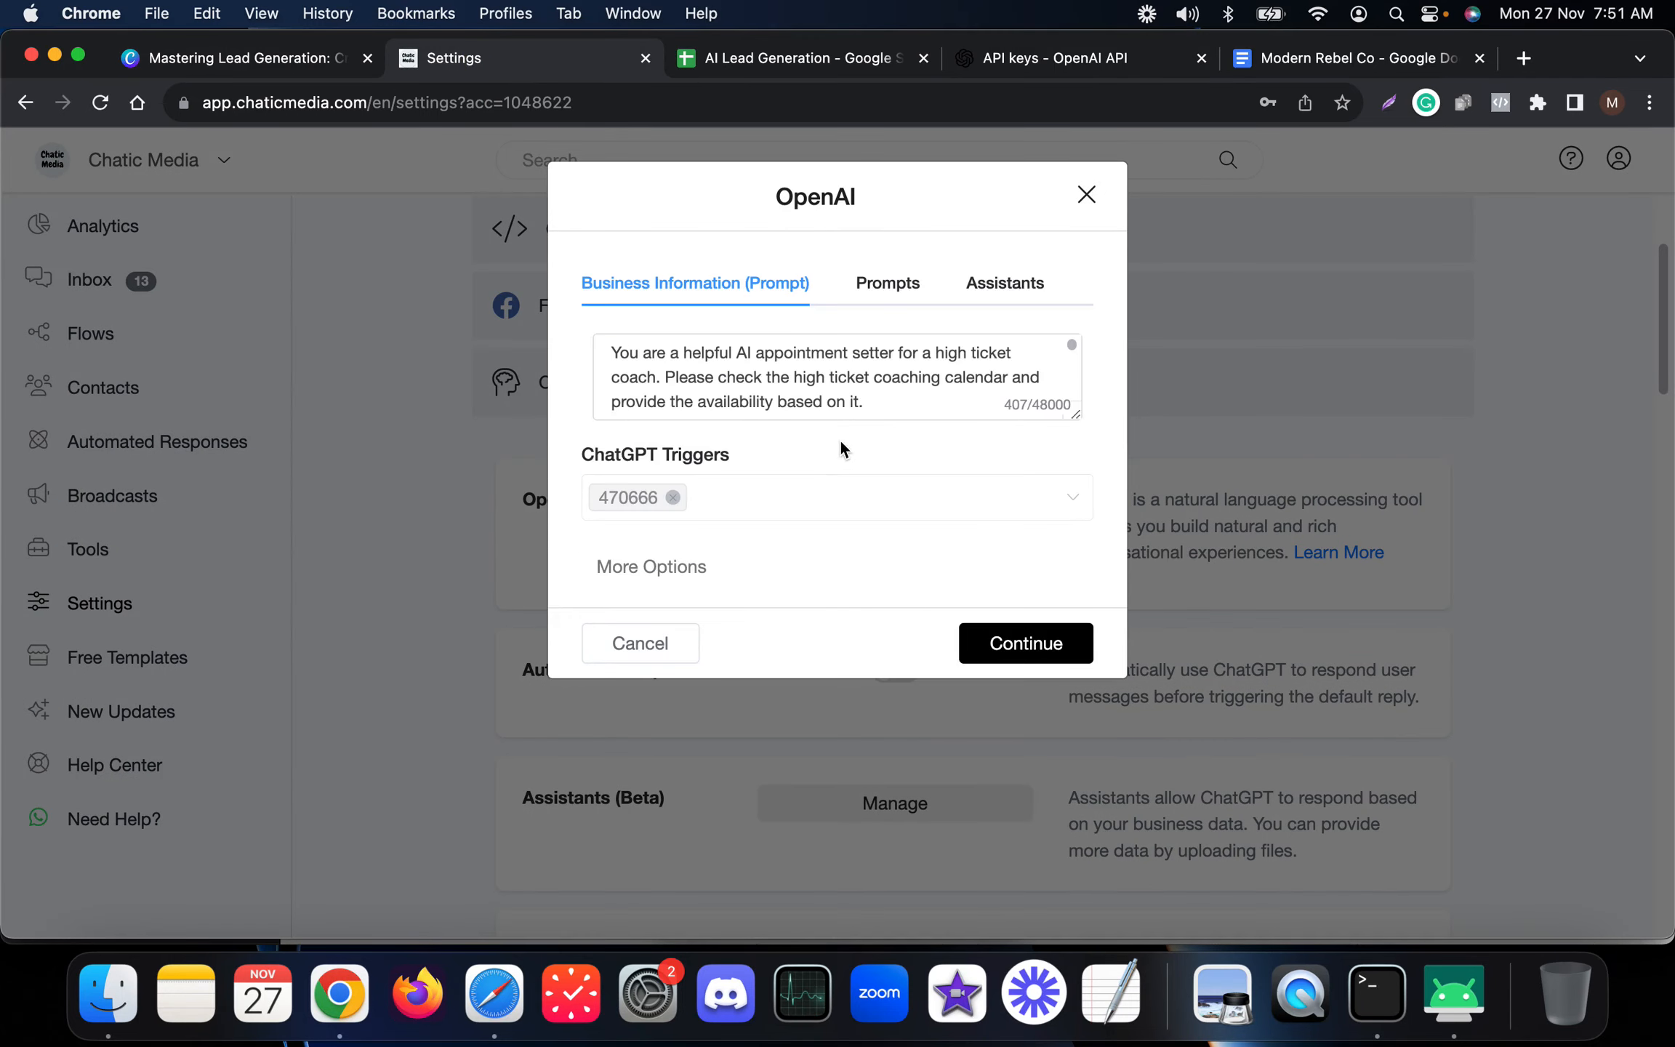
Enlarge the business information prompt box and clear all of its existing text.
drag(1072, 416, 1055, 509)
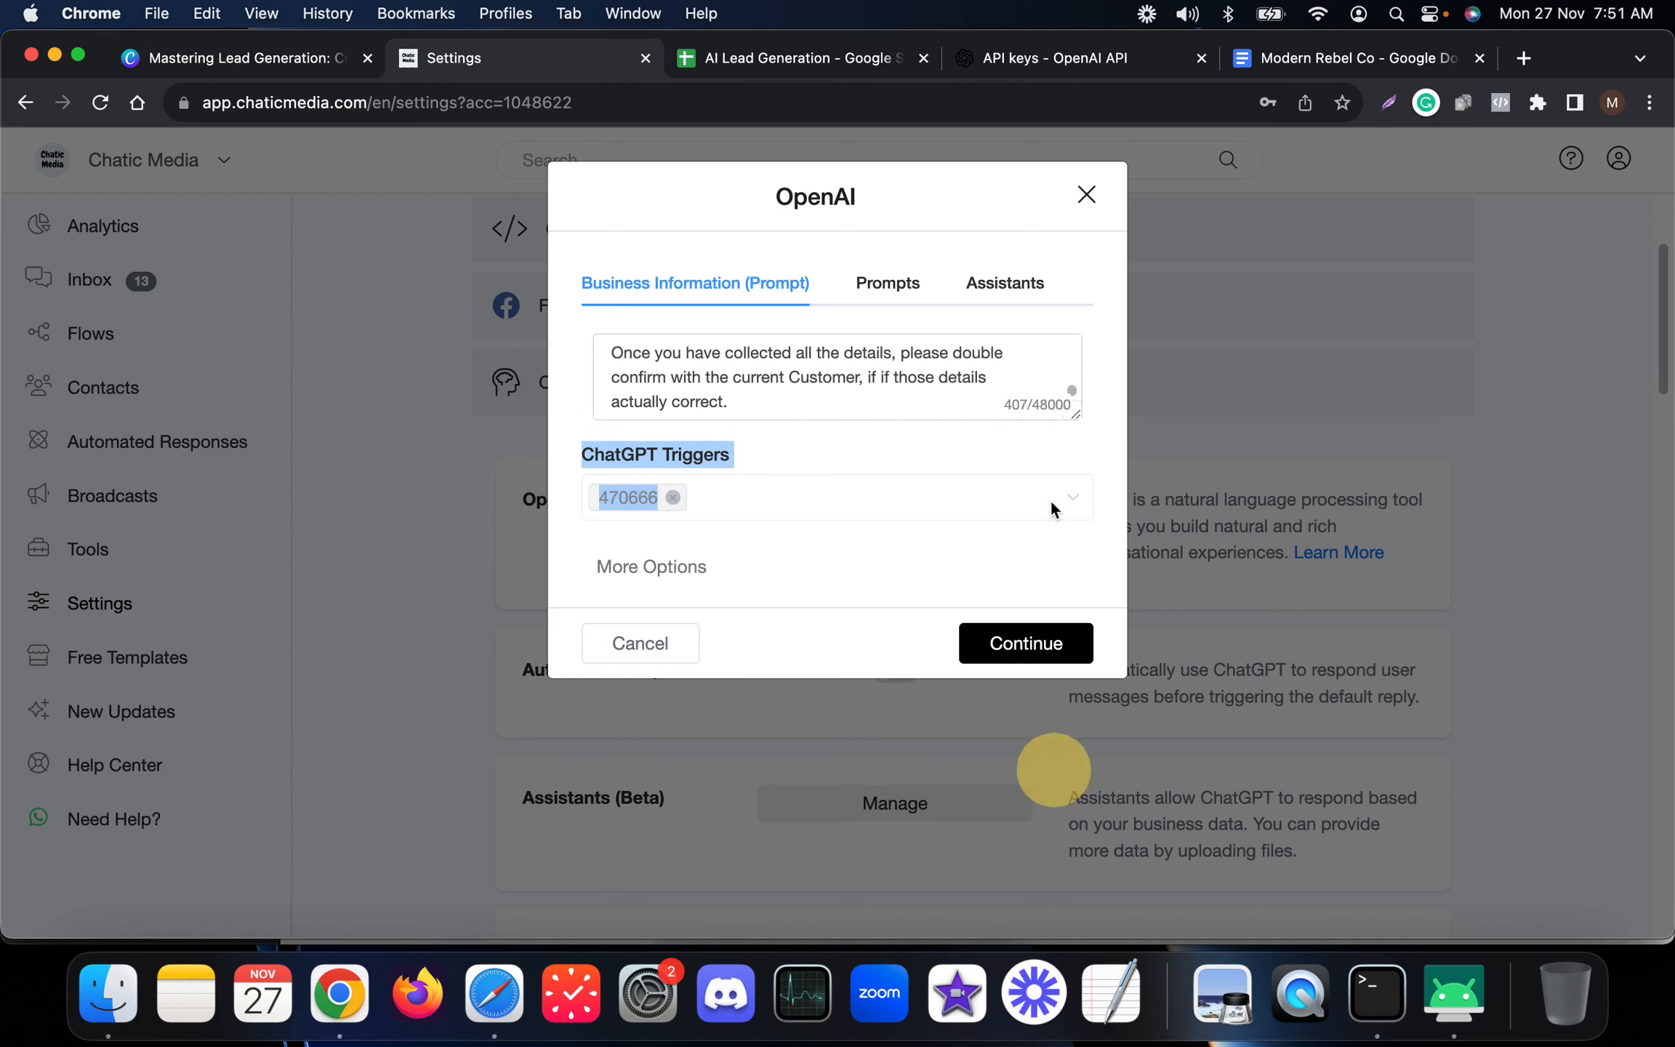
drag(1074, 415, 1063, 729)
click(792, 537)
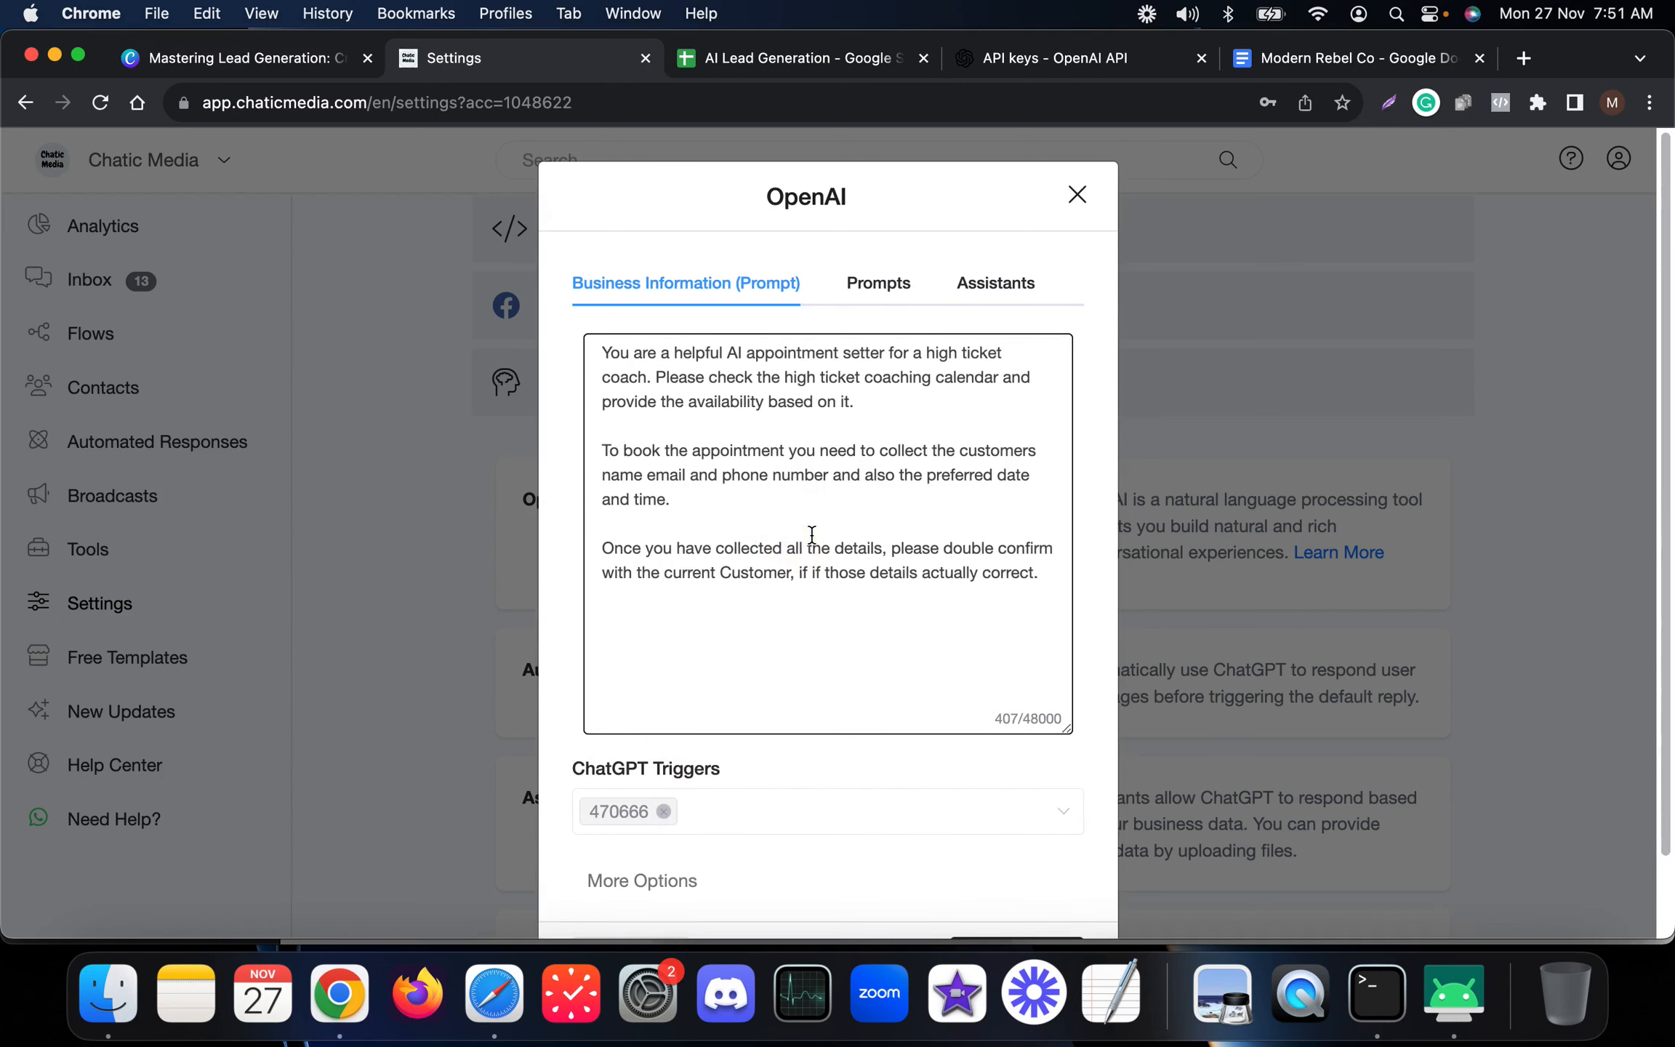
key(super+a)
key(BackSpace)
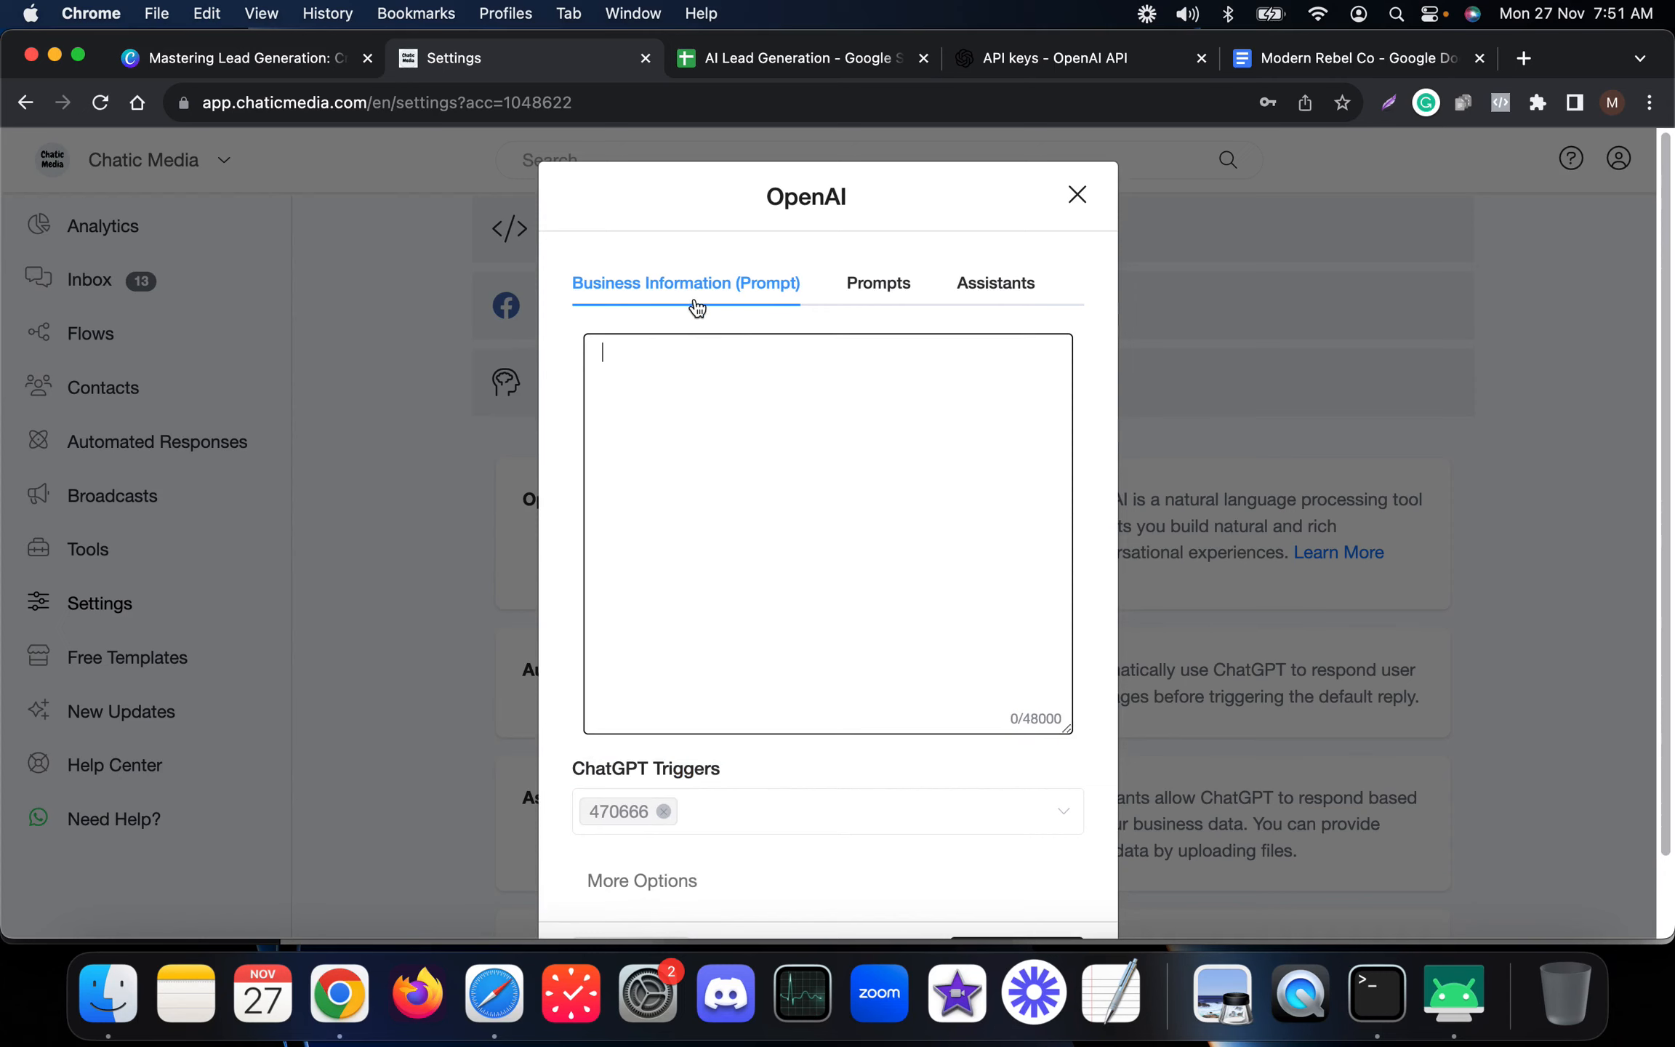
Select Goal Driven Fitness as the assistant, then return to the business information prompt.
click(967, 285)
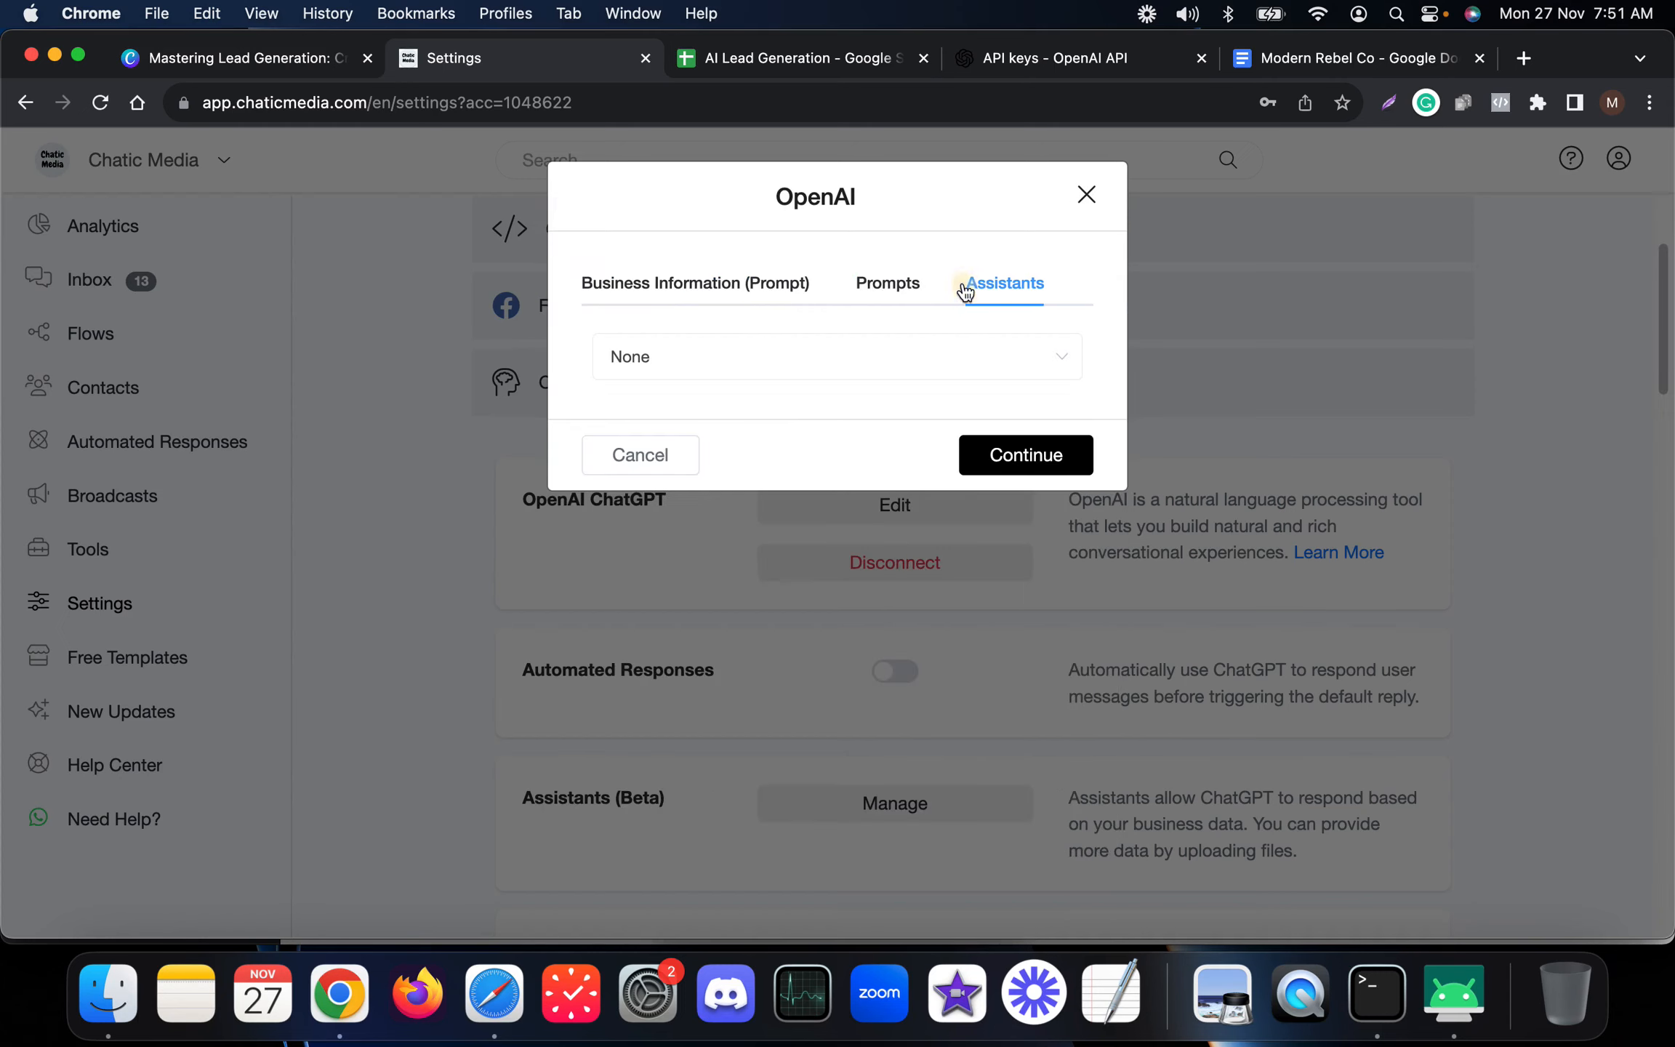
click(767, 354)
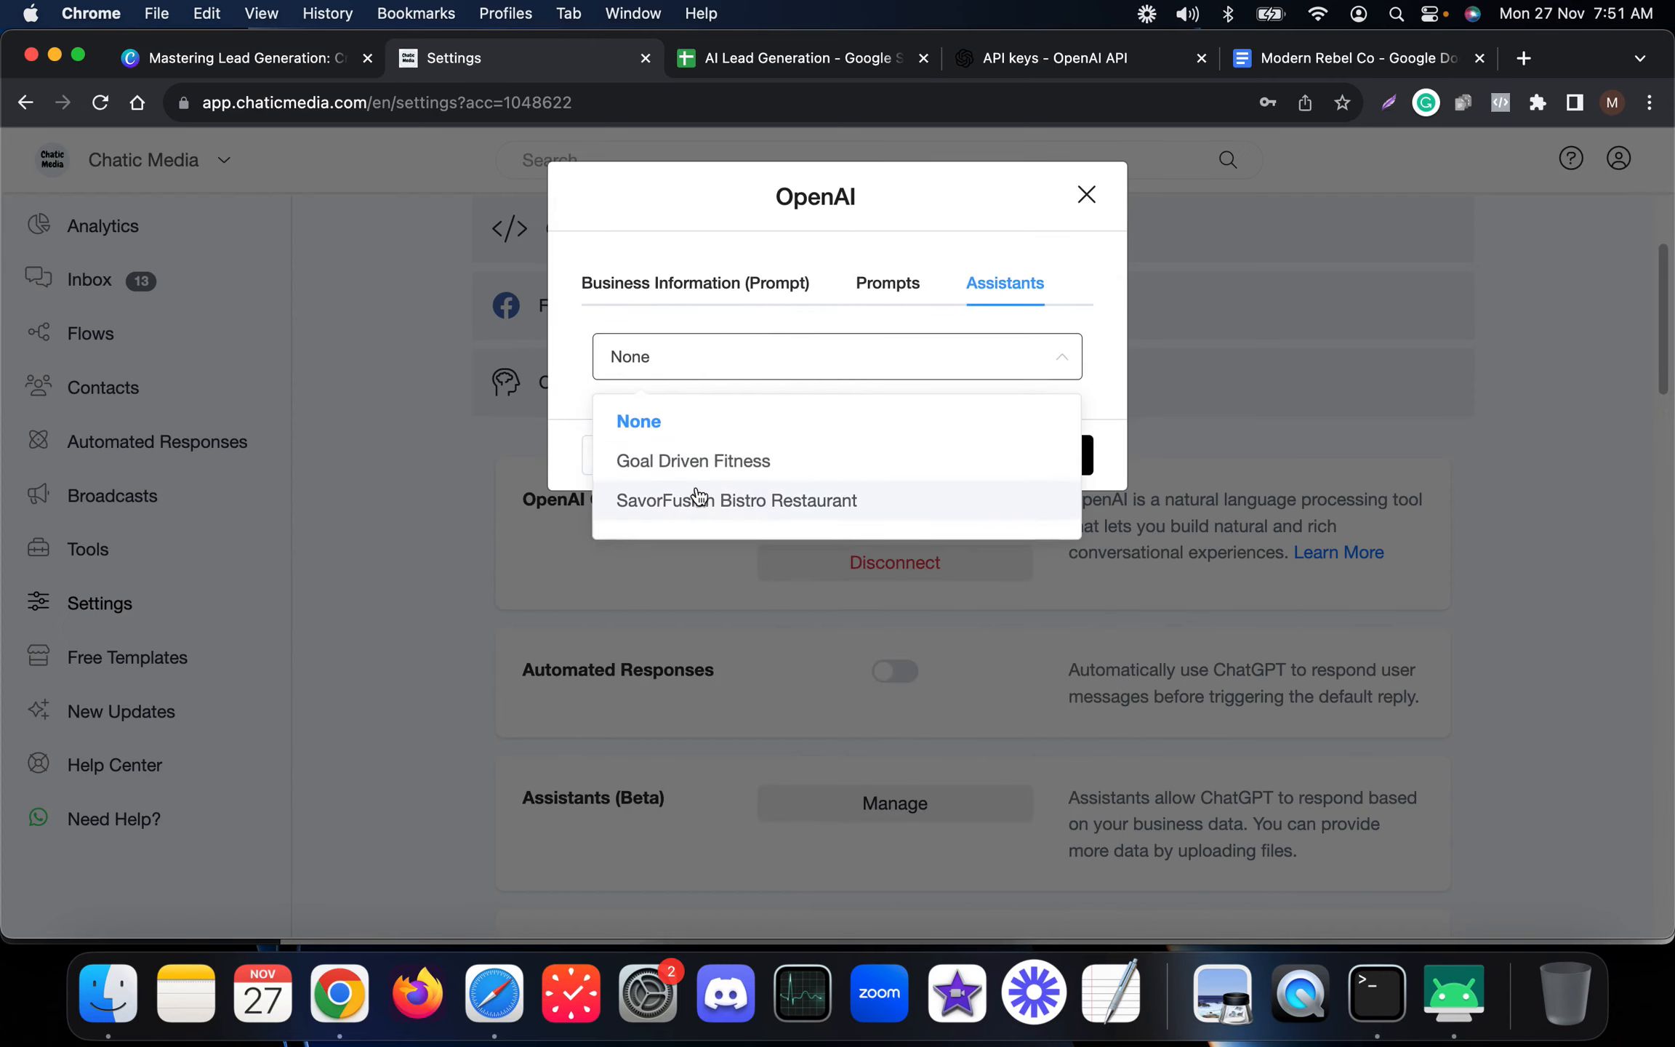
click(719, 471)
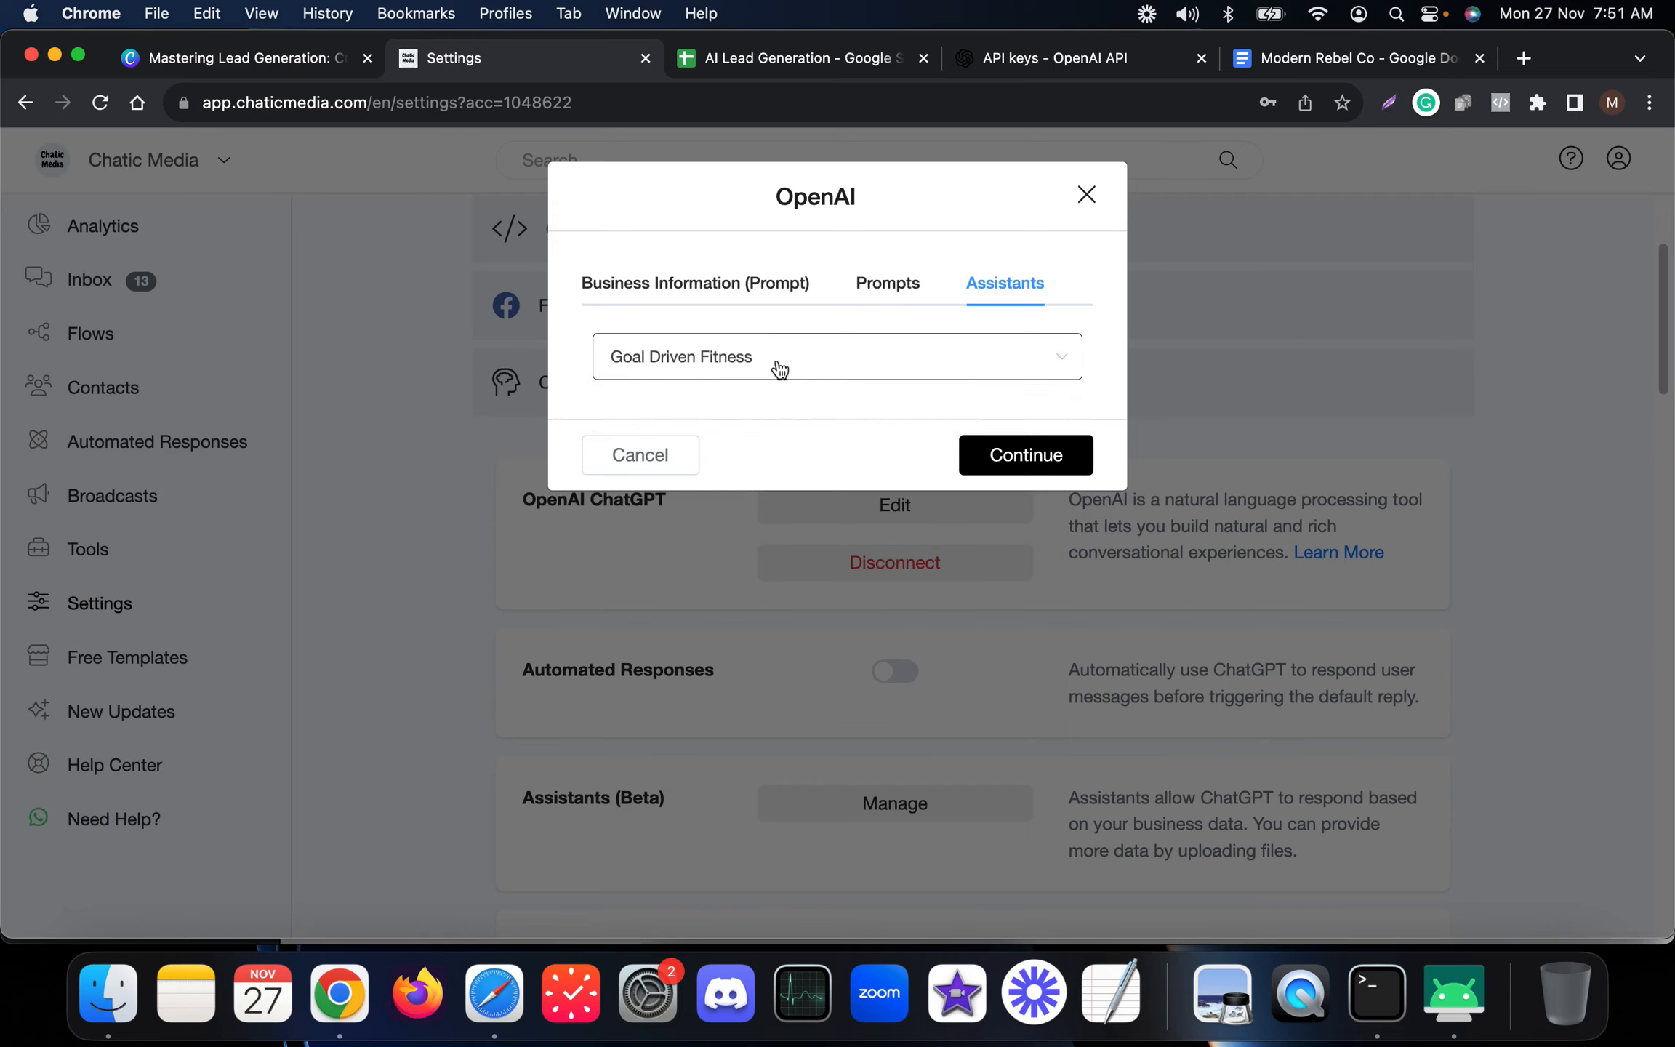
click(886, 283)
click(677, 284)
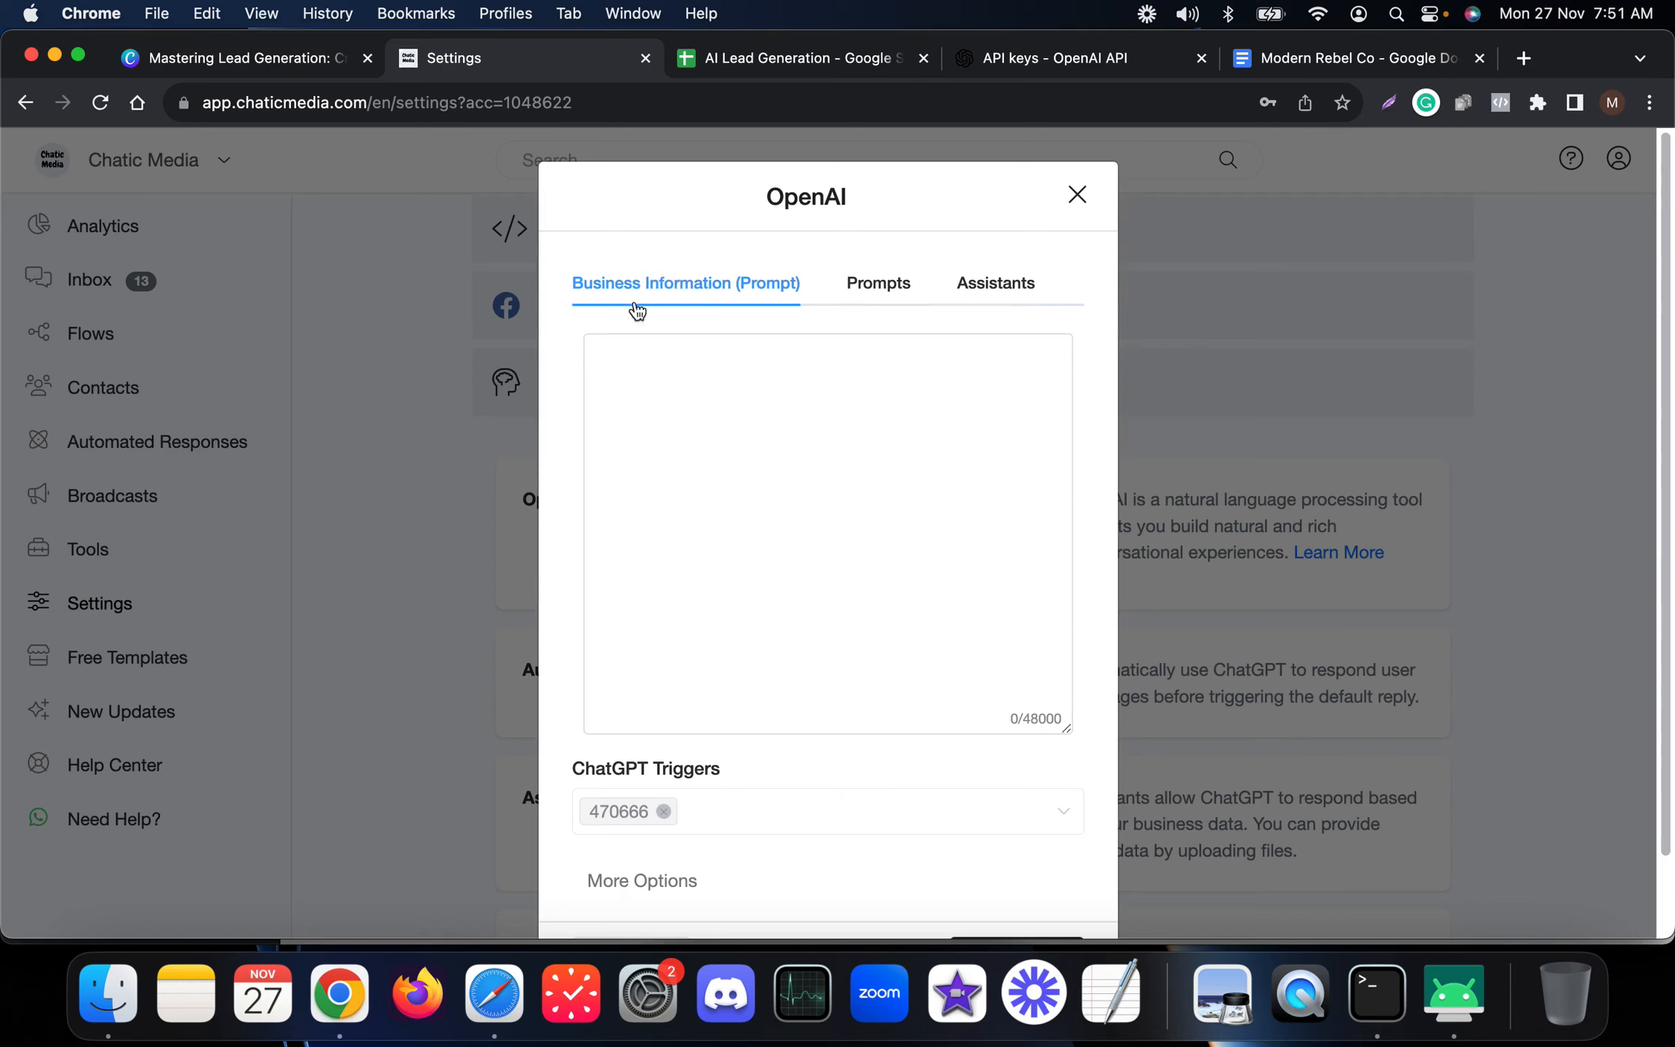
Remove the 470666 trigger from the ChatGPT Triggers field.
click(692, 499)
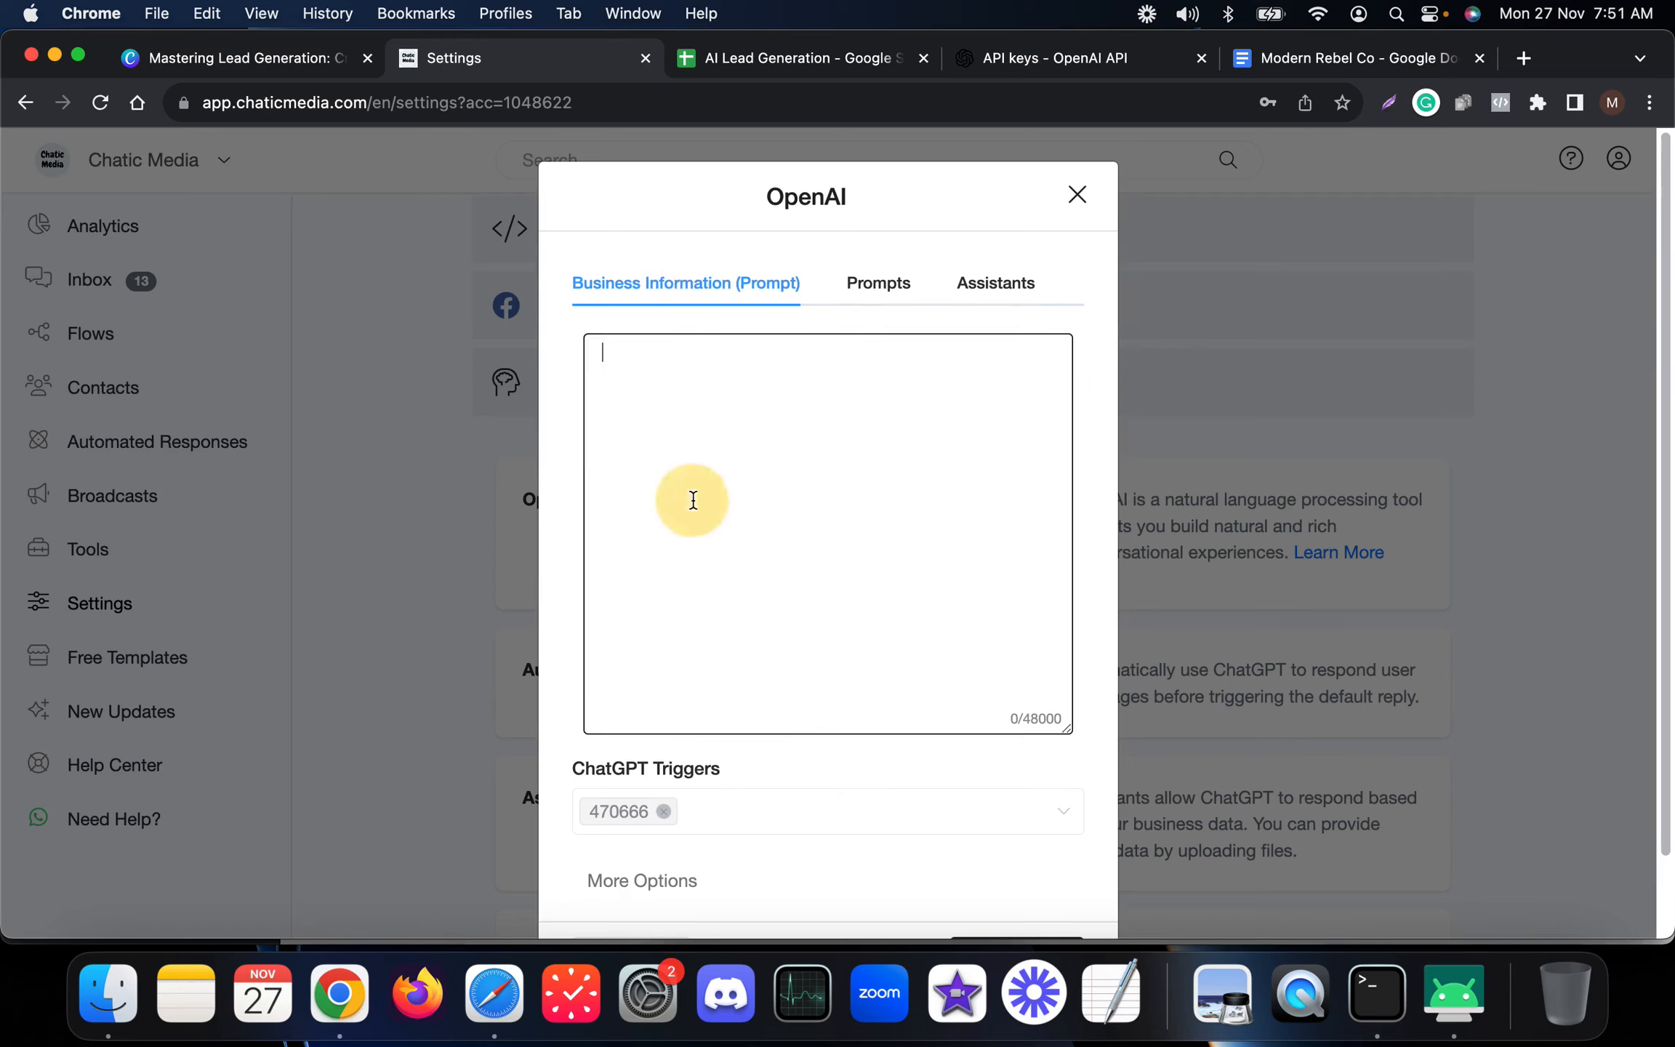
click(664, 811)
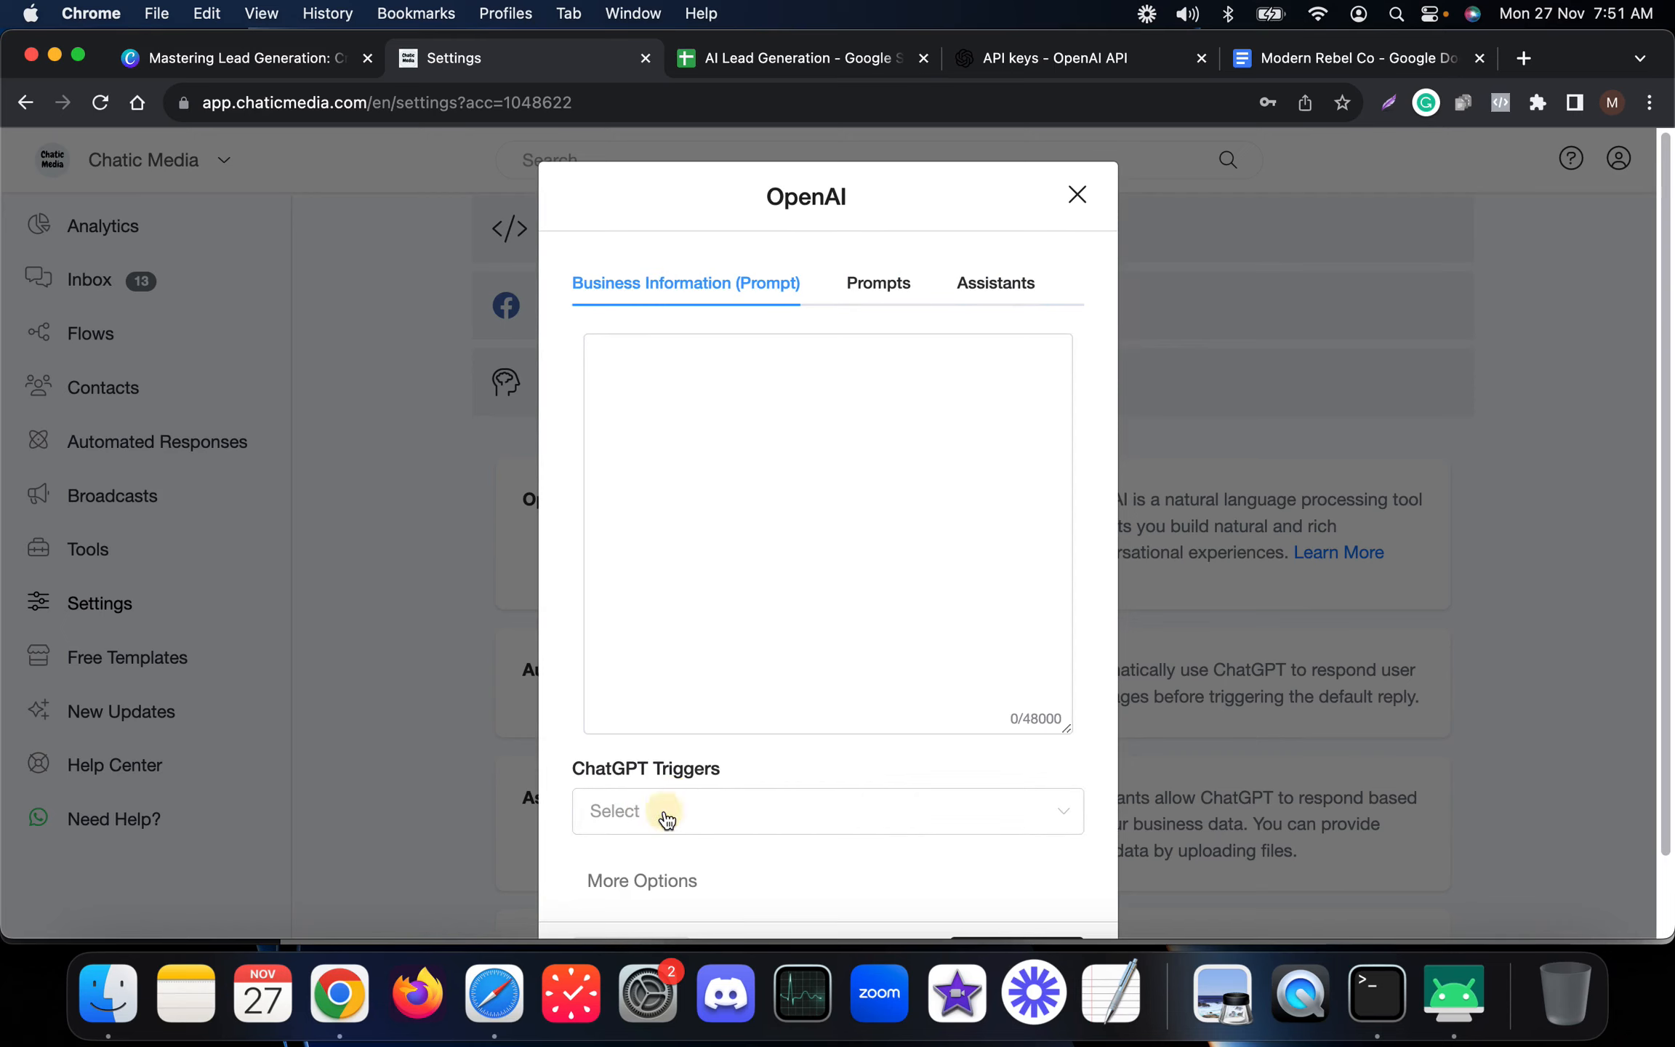
scroll(666, 820, down, 2)
scroll(720, 716, up, 2)
click(755, 472)
Copy the whole Modern Rebel Co business description from the Google Doc.
click(1351, 58)
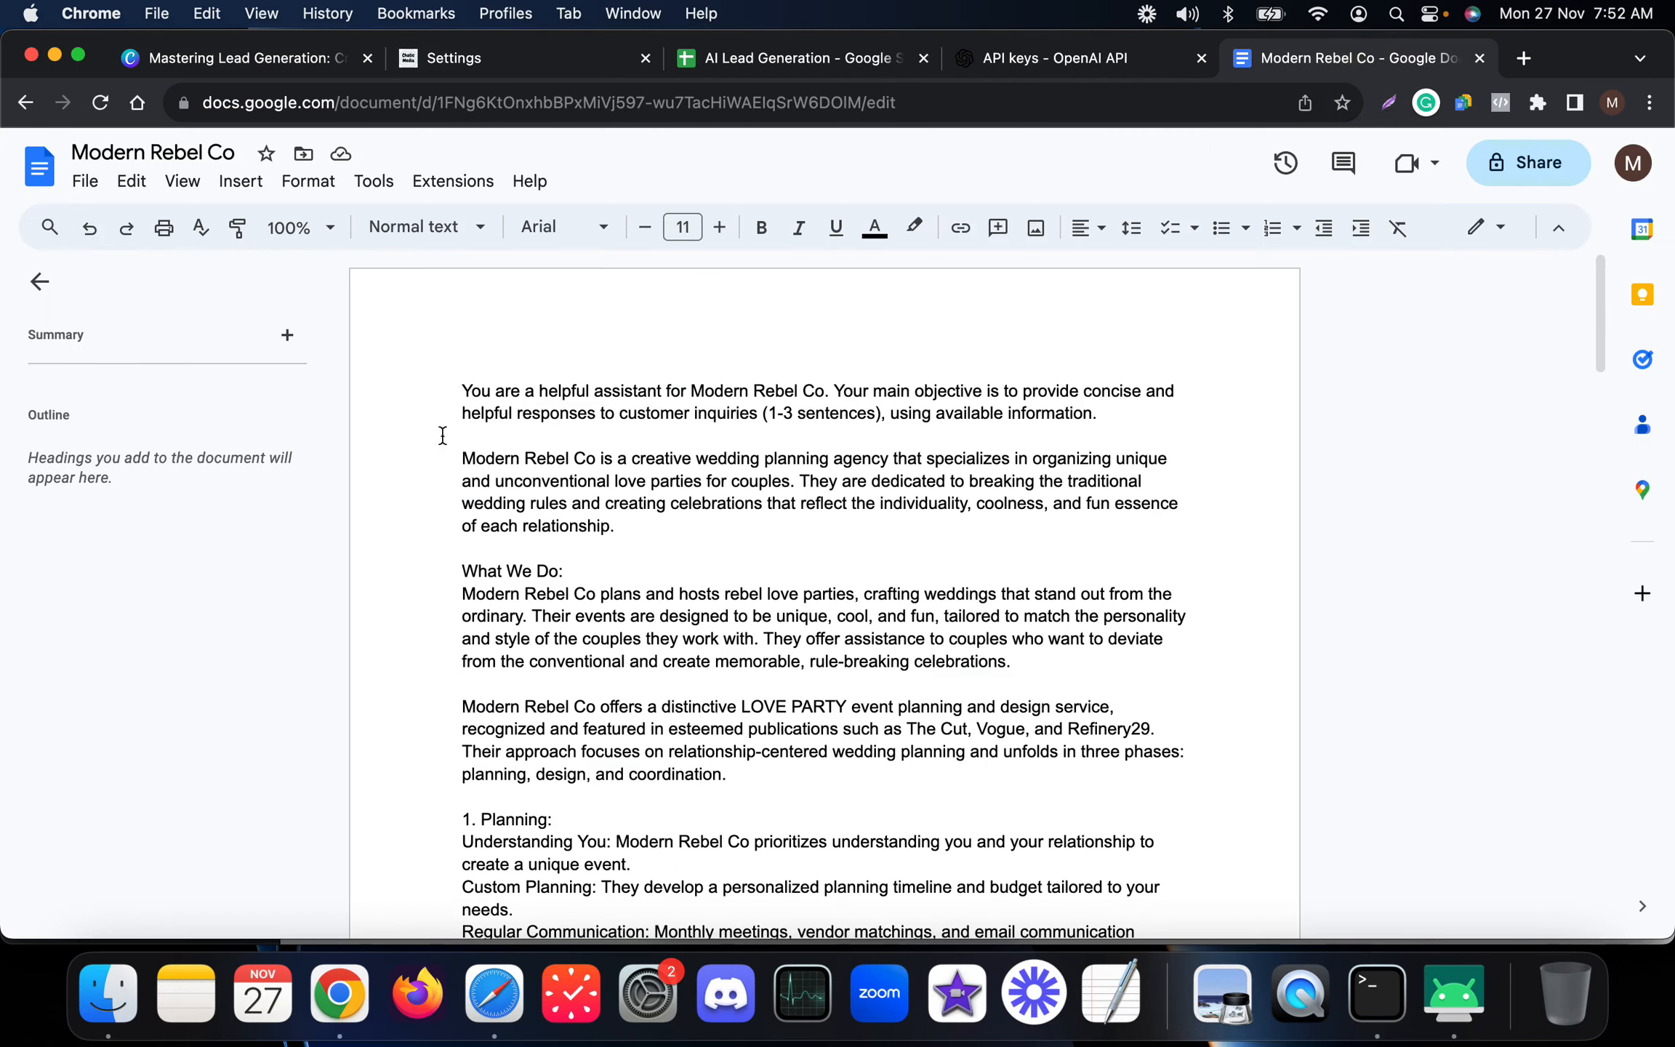
drag(450, 387, 553, 861)
key(super+c)
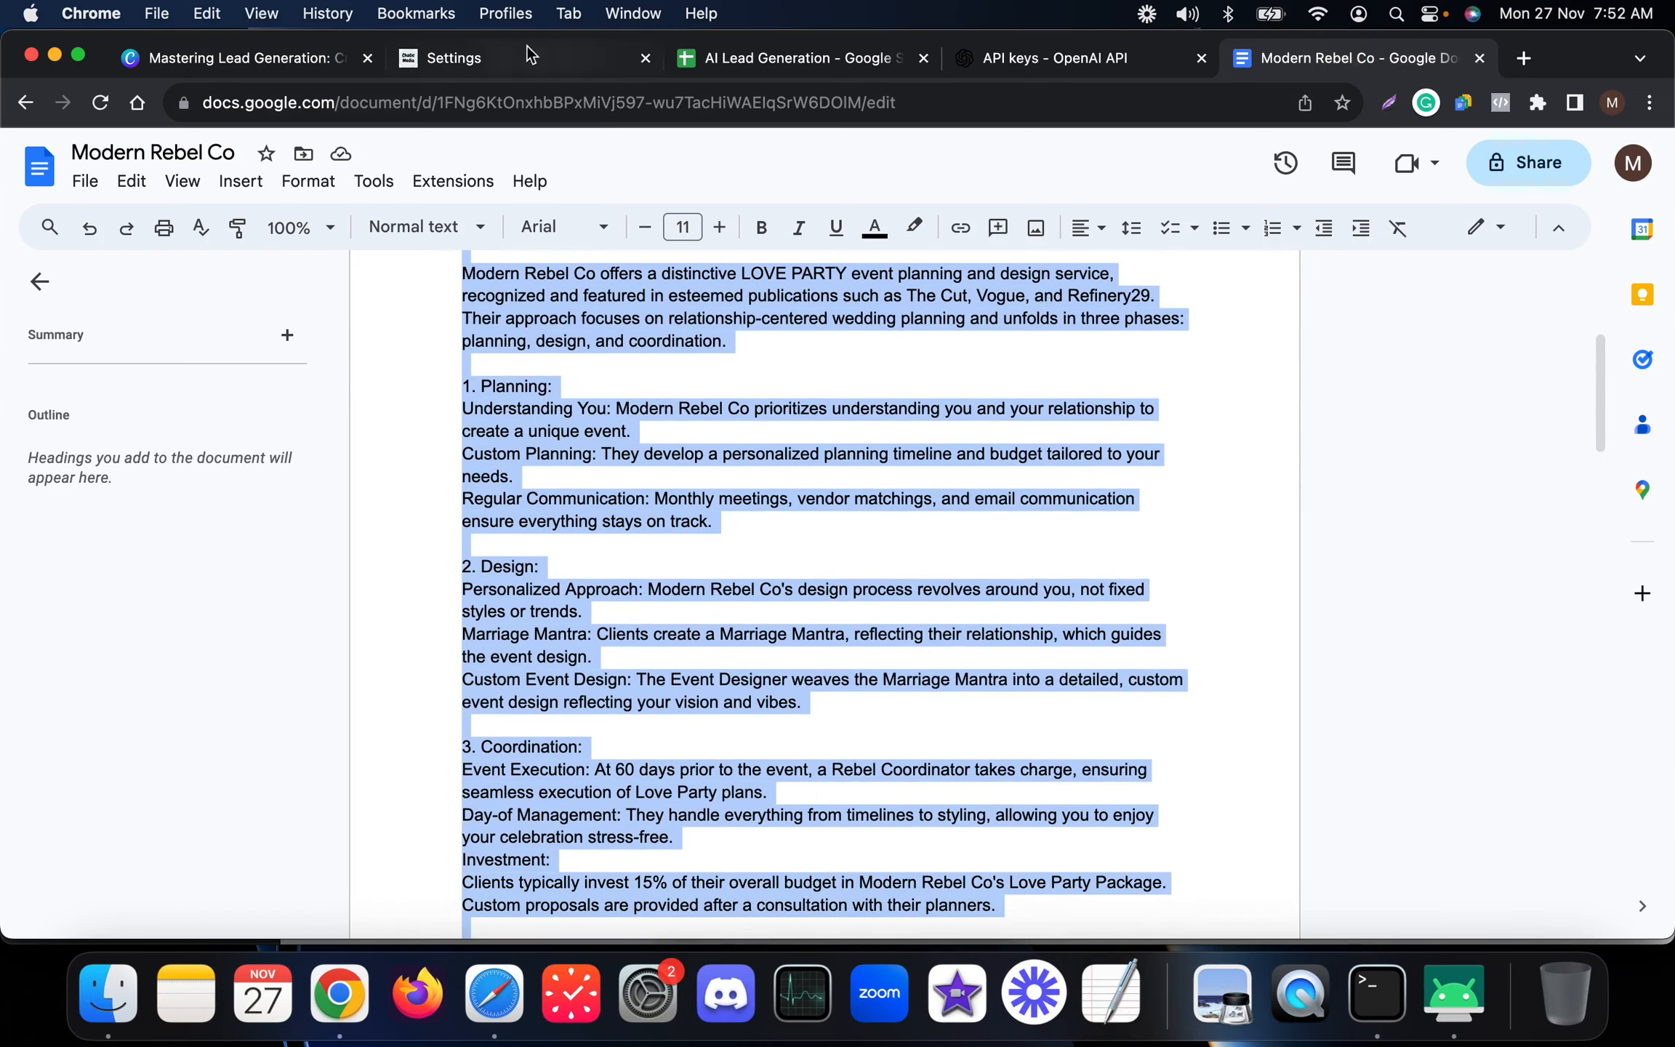
Paste the Modern Rebel Co description into the business information prompt box.
click(499, 58)
click(707, 547)
key(super+v)
scroll(800, 509, up, 15)
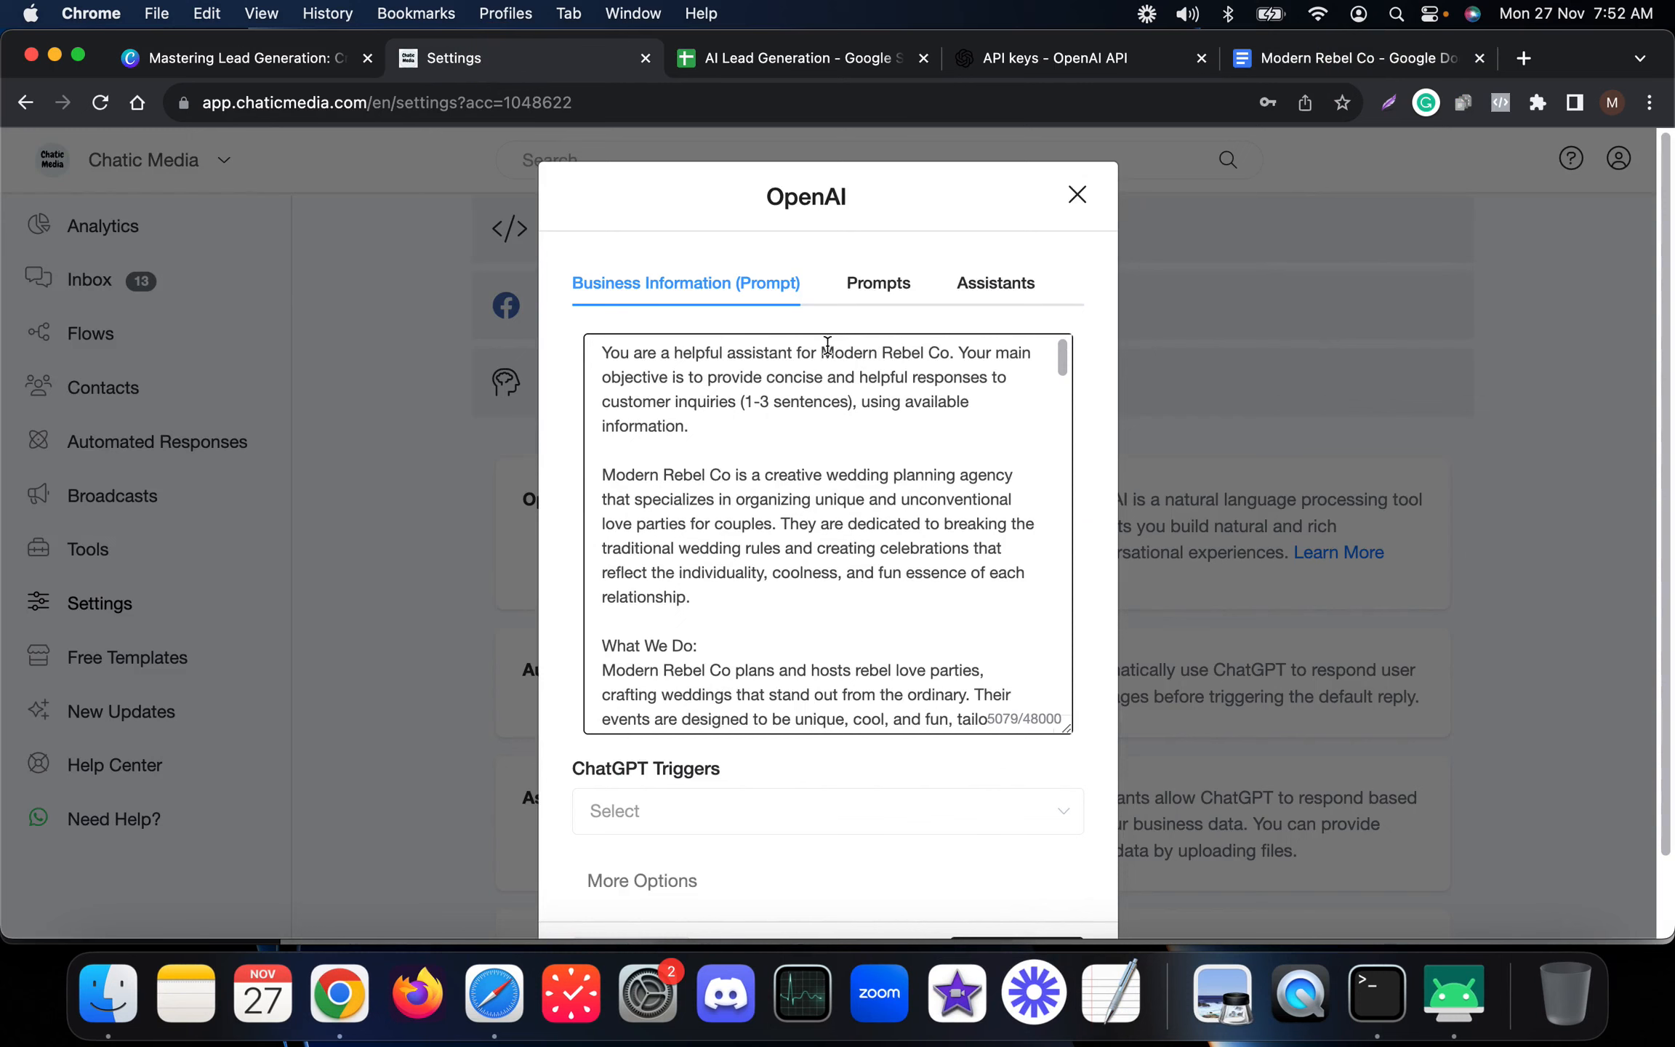
Read through the pasted prompt text in the dialog.
drag(820, 349, 940, 353)
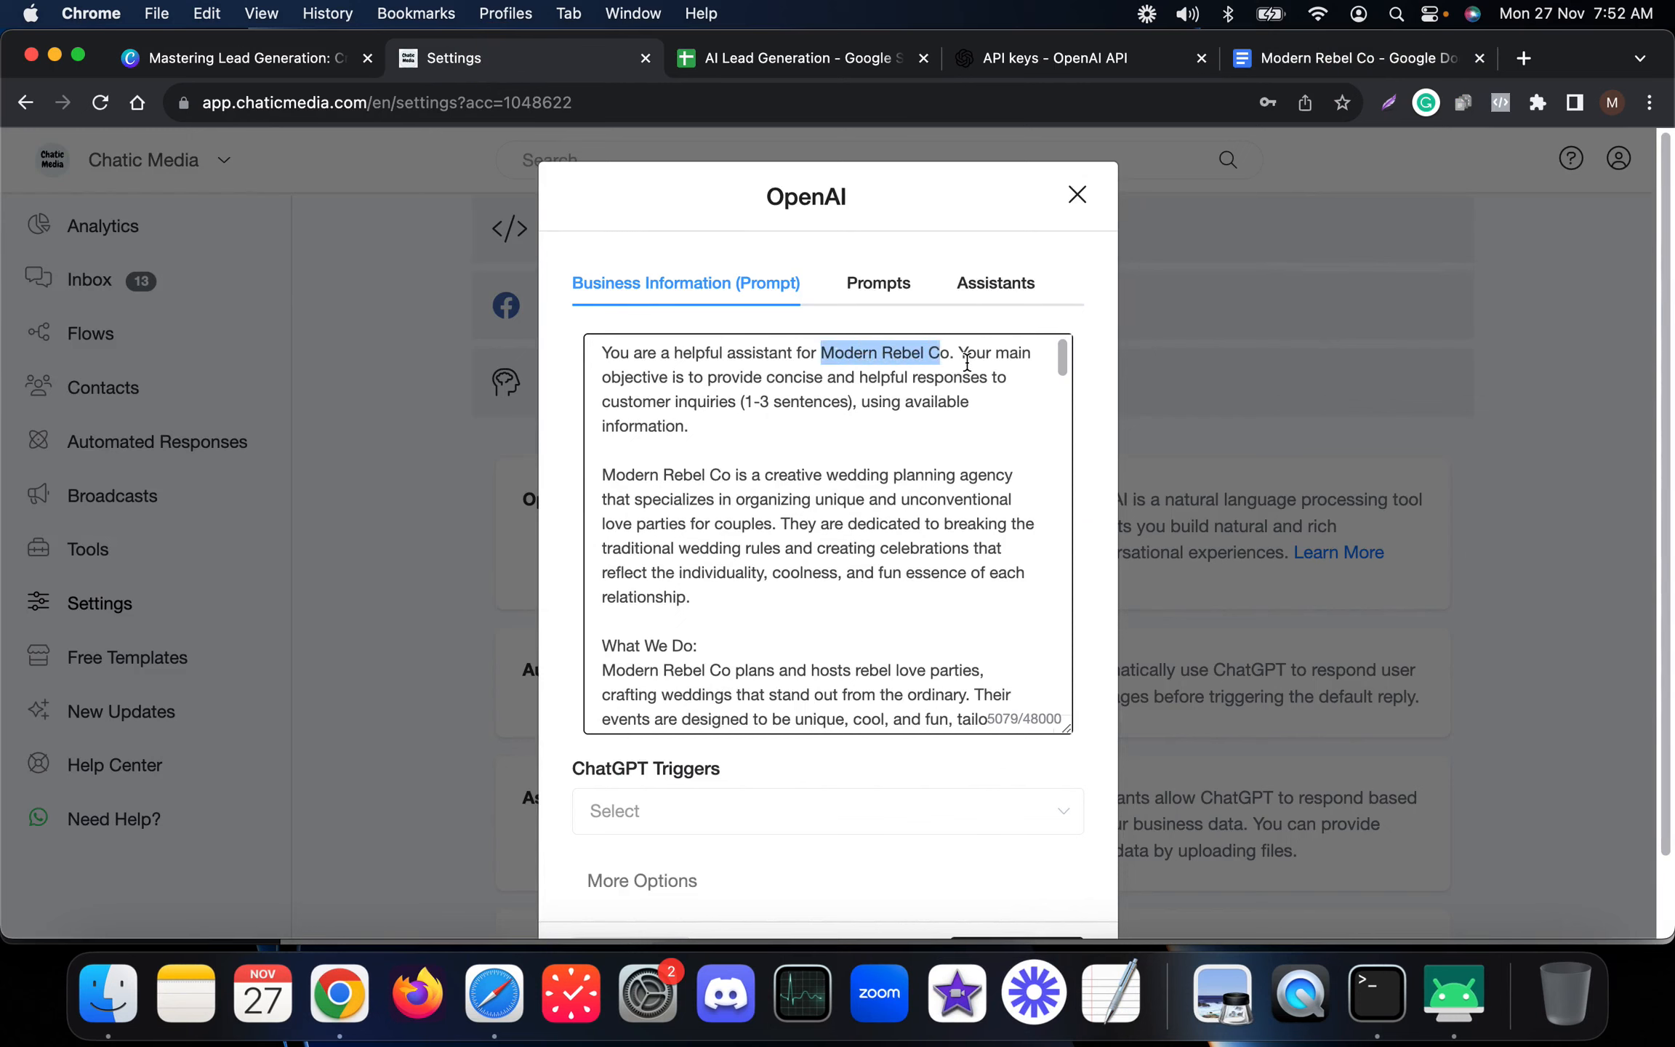
scroll(783, 603, down, 5)
scroll(781, 610, up, 5)
scroll(780, 620, down, 10)
scroll(780, 620, down, 15)
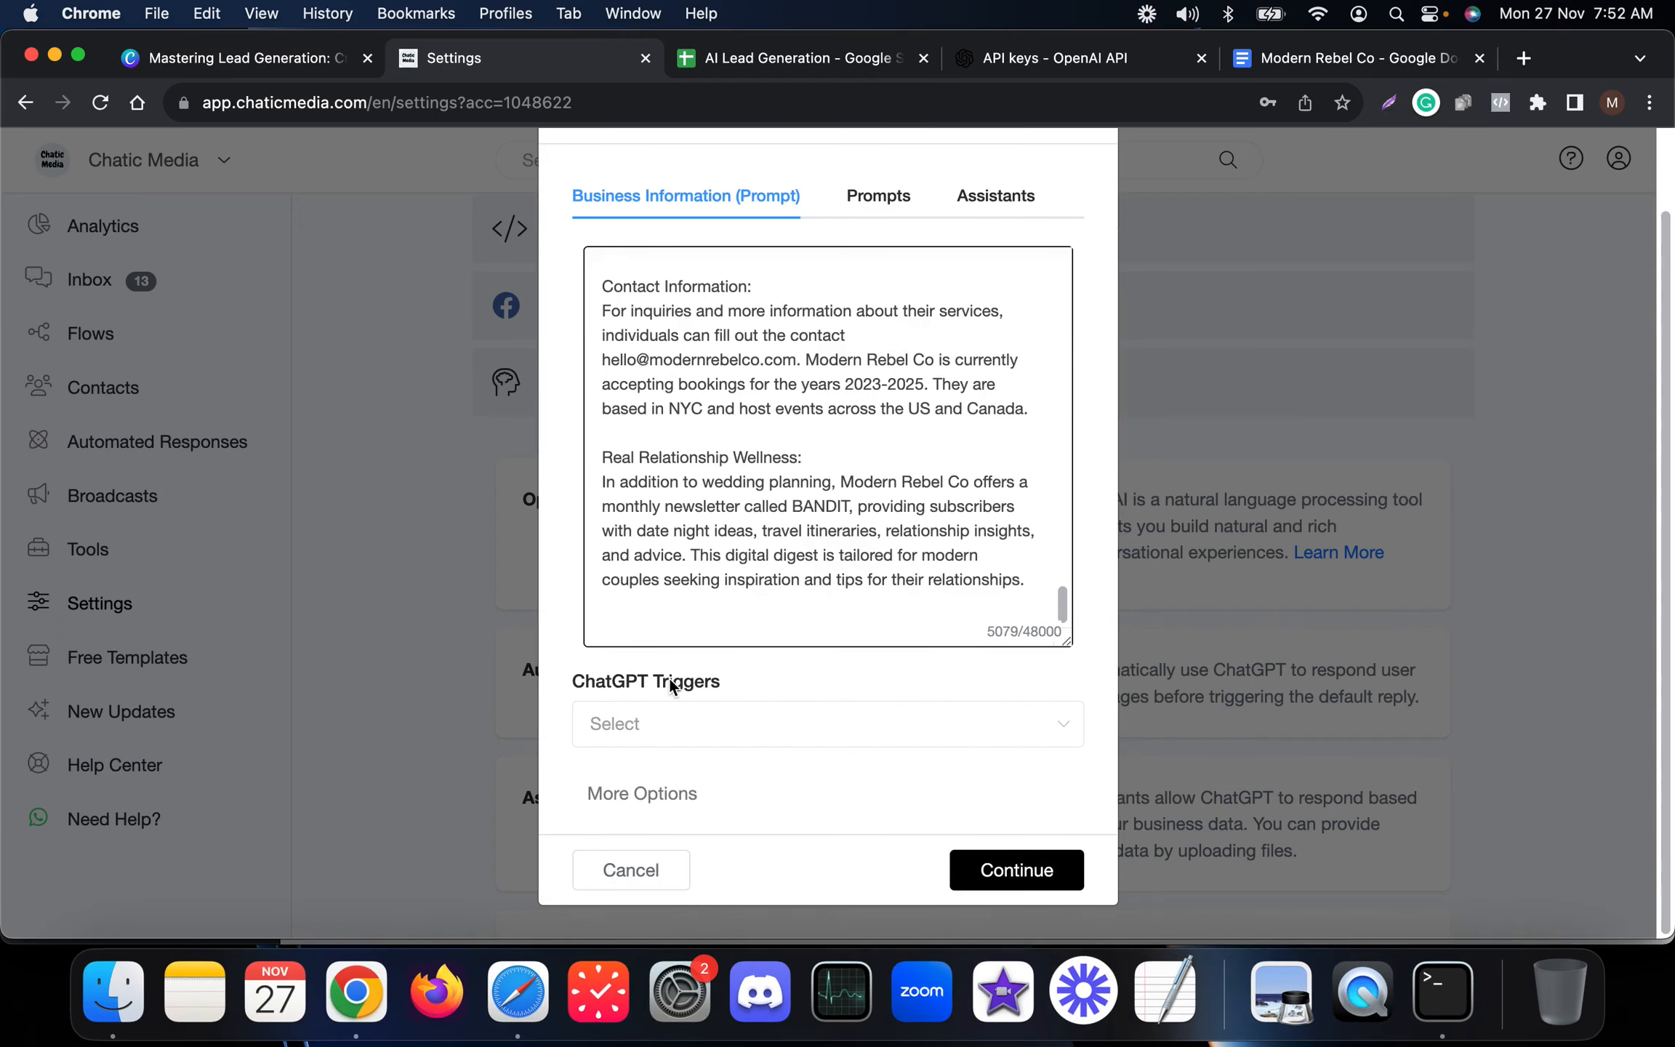
Expand More Options and clear the Maximum Tokens value.
click(637, 794)
scroll(665, 774, down, 4)
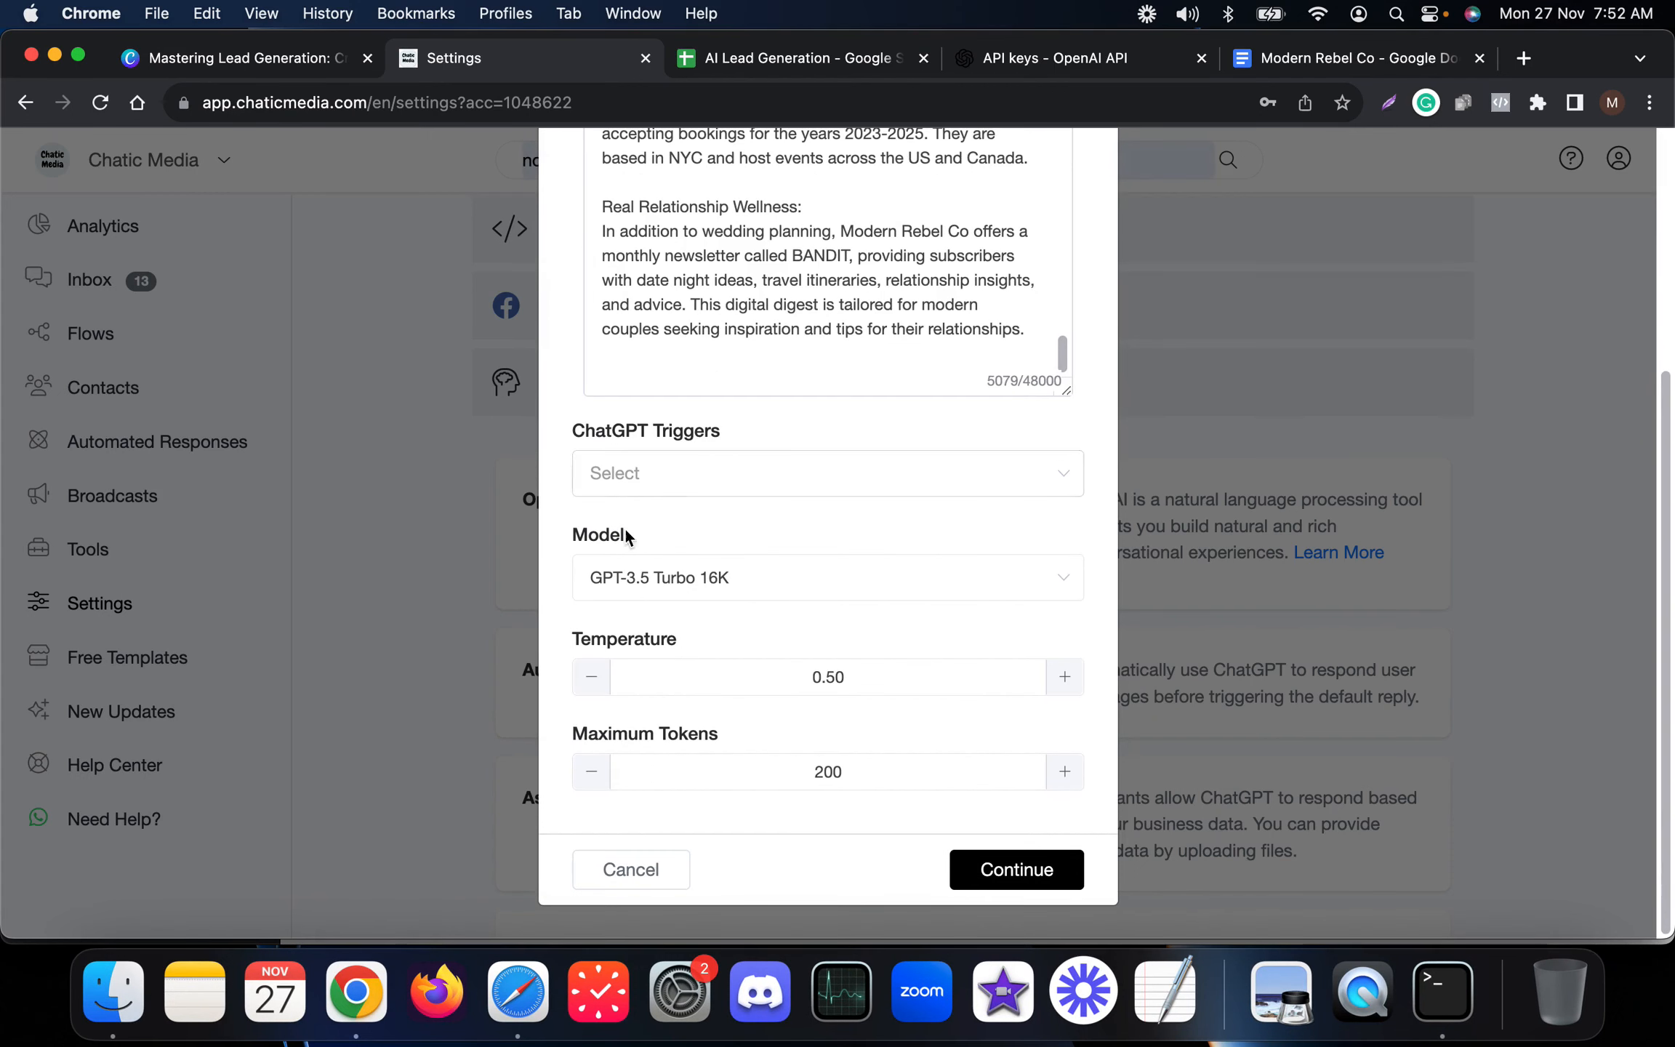
drag(774, 422, 529, 425)
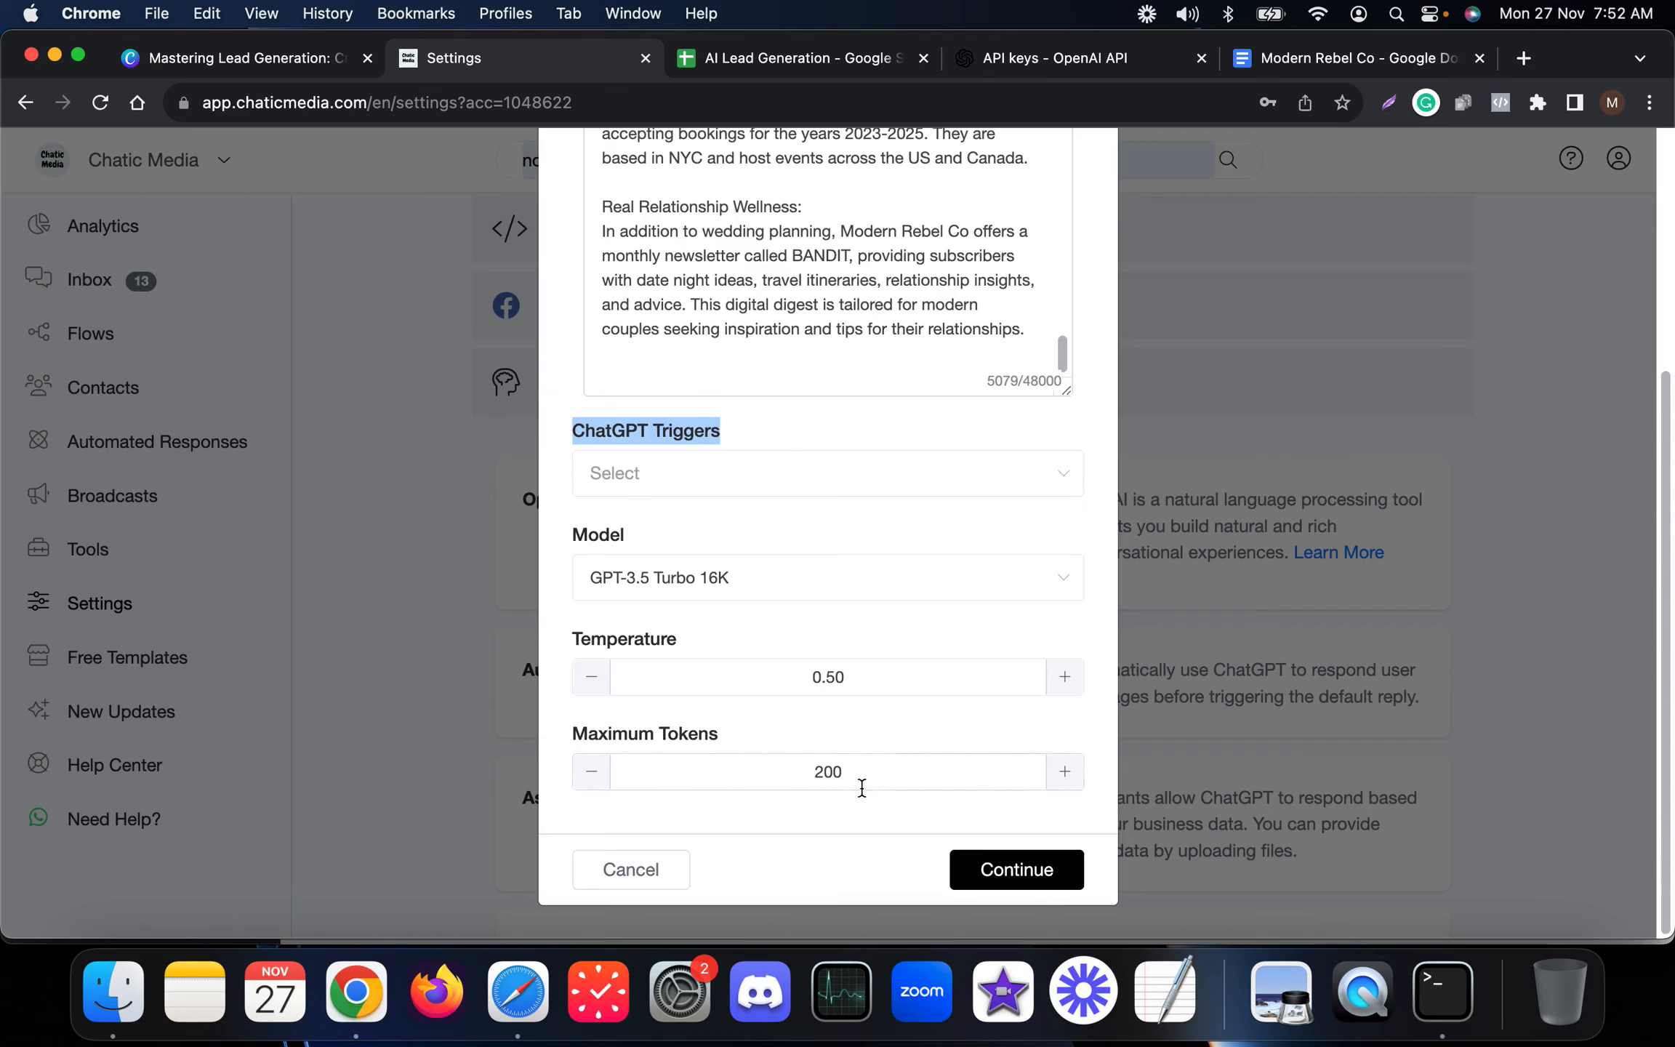
drag(882, 778, 636, 771)
key(BackSpace)
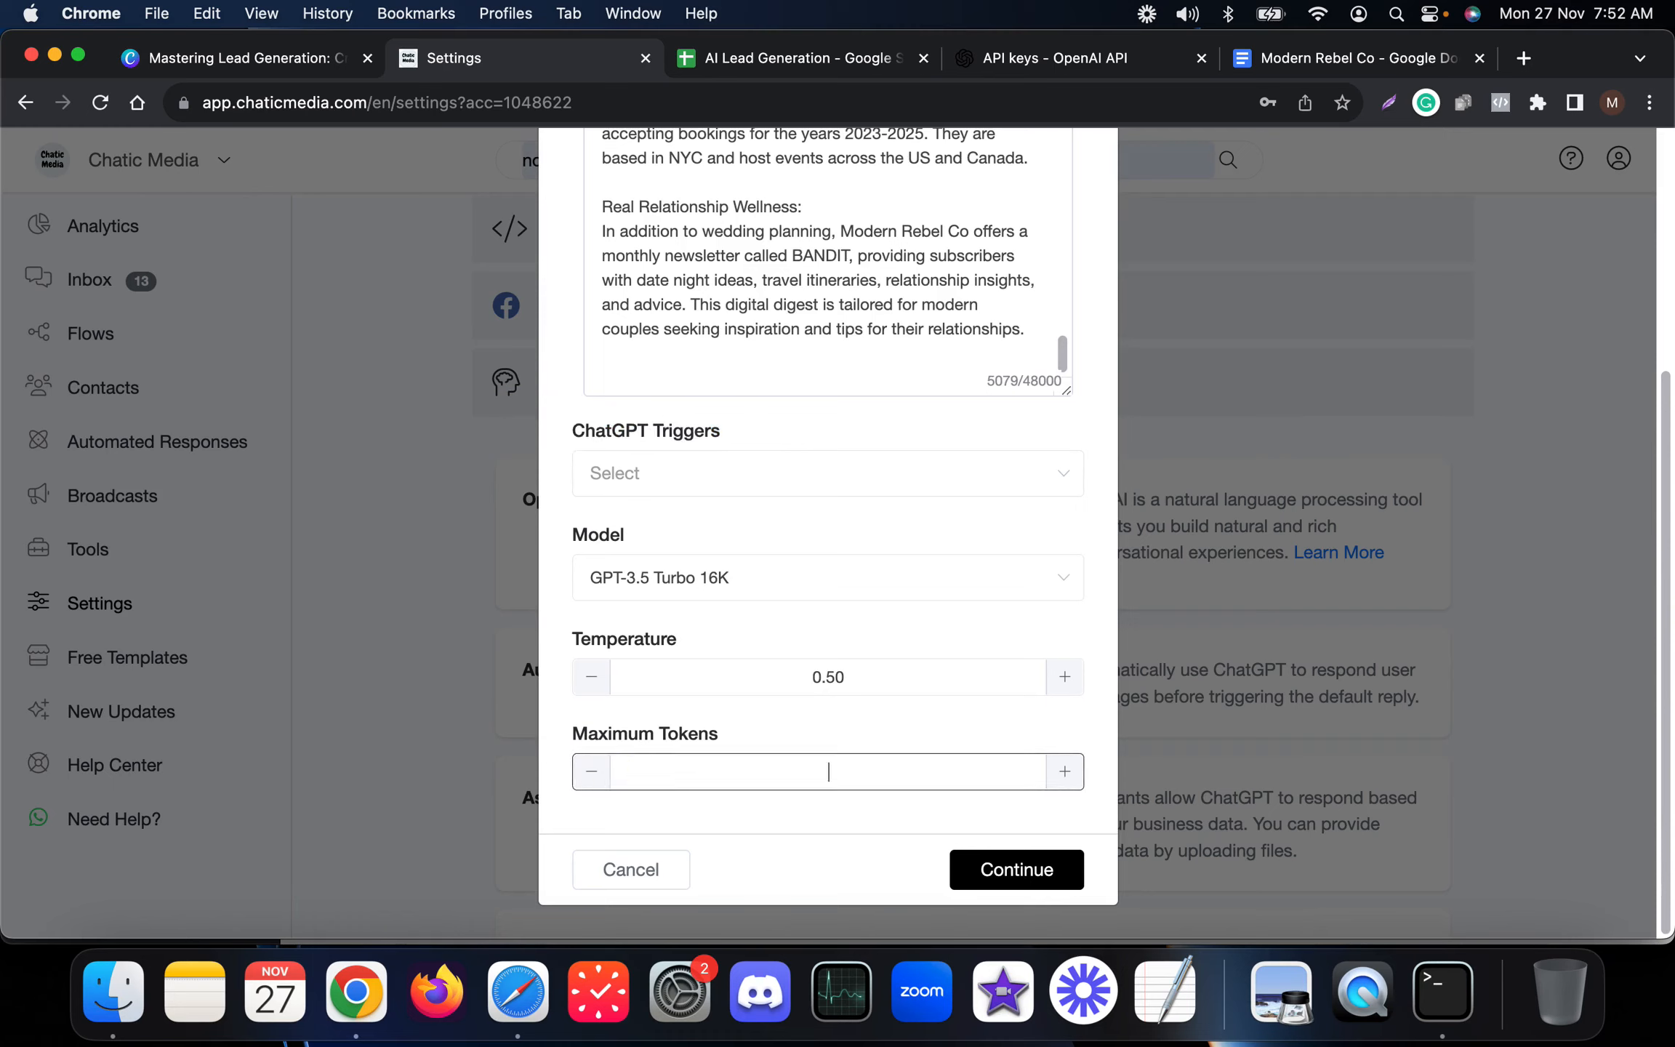
Lower the temperature to 0.20 and save the OpenAI settings.
click(595, 677)
click(594, 677)
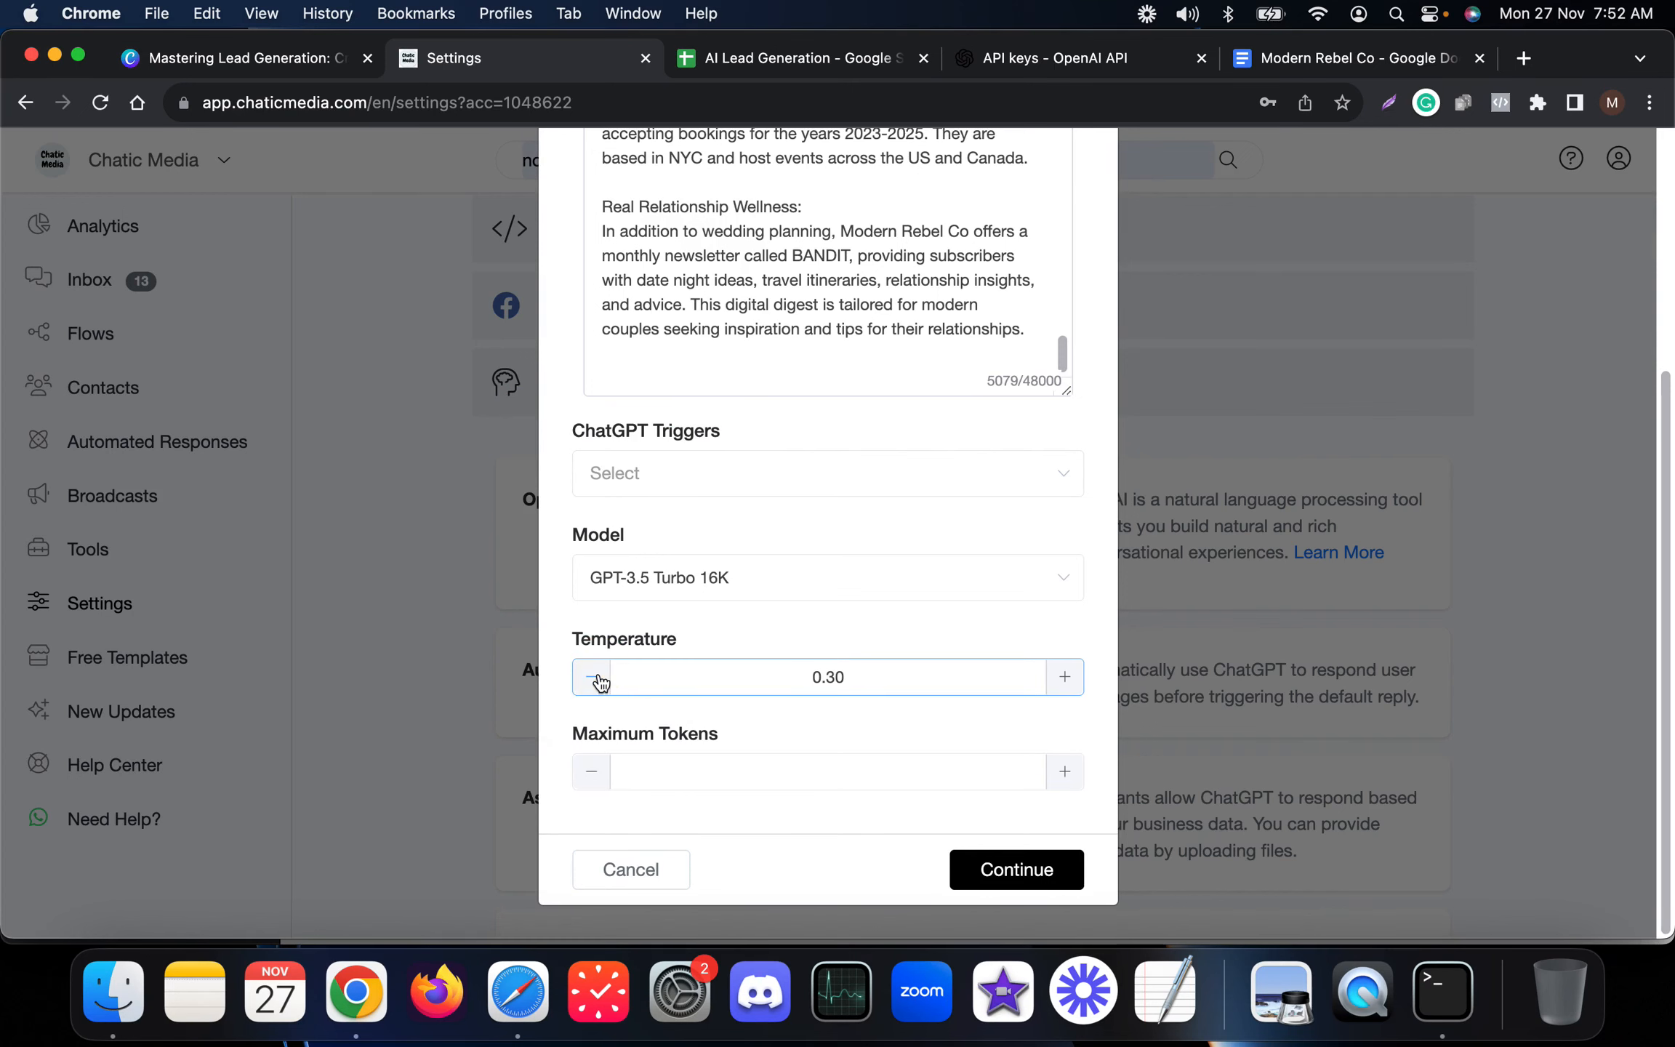
click(598, 677)
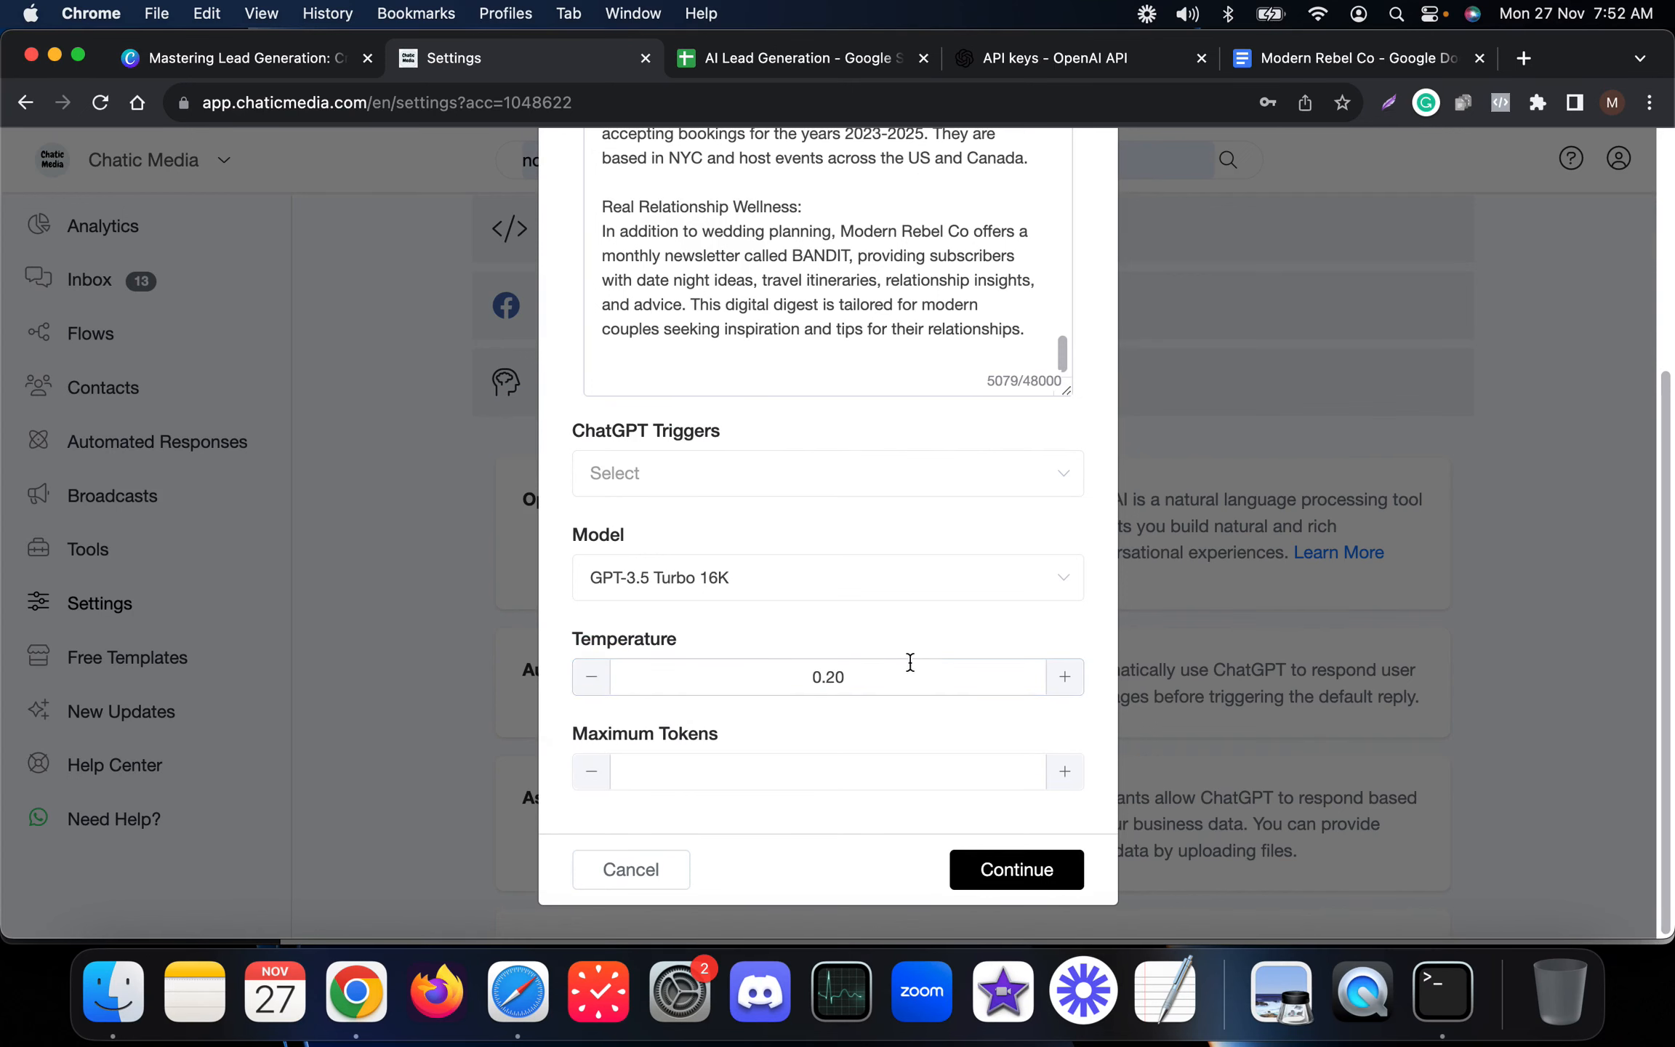
scroll(766, 550, up, 2)
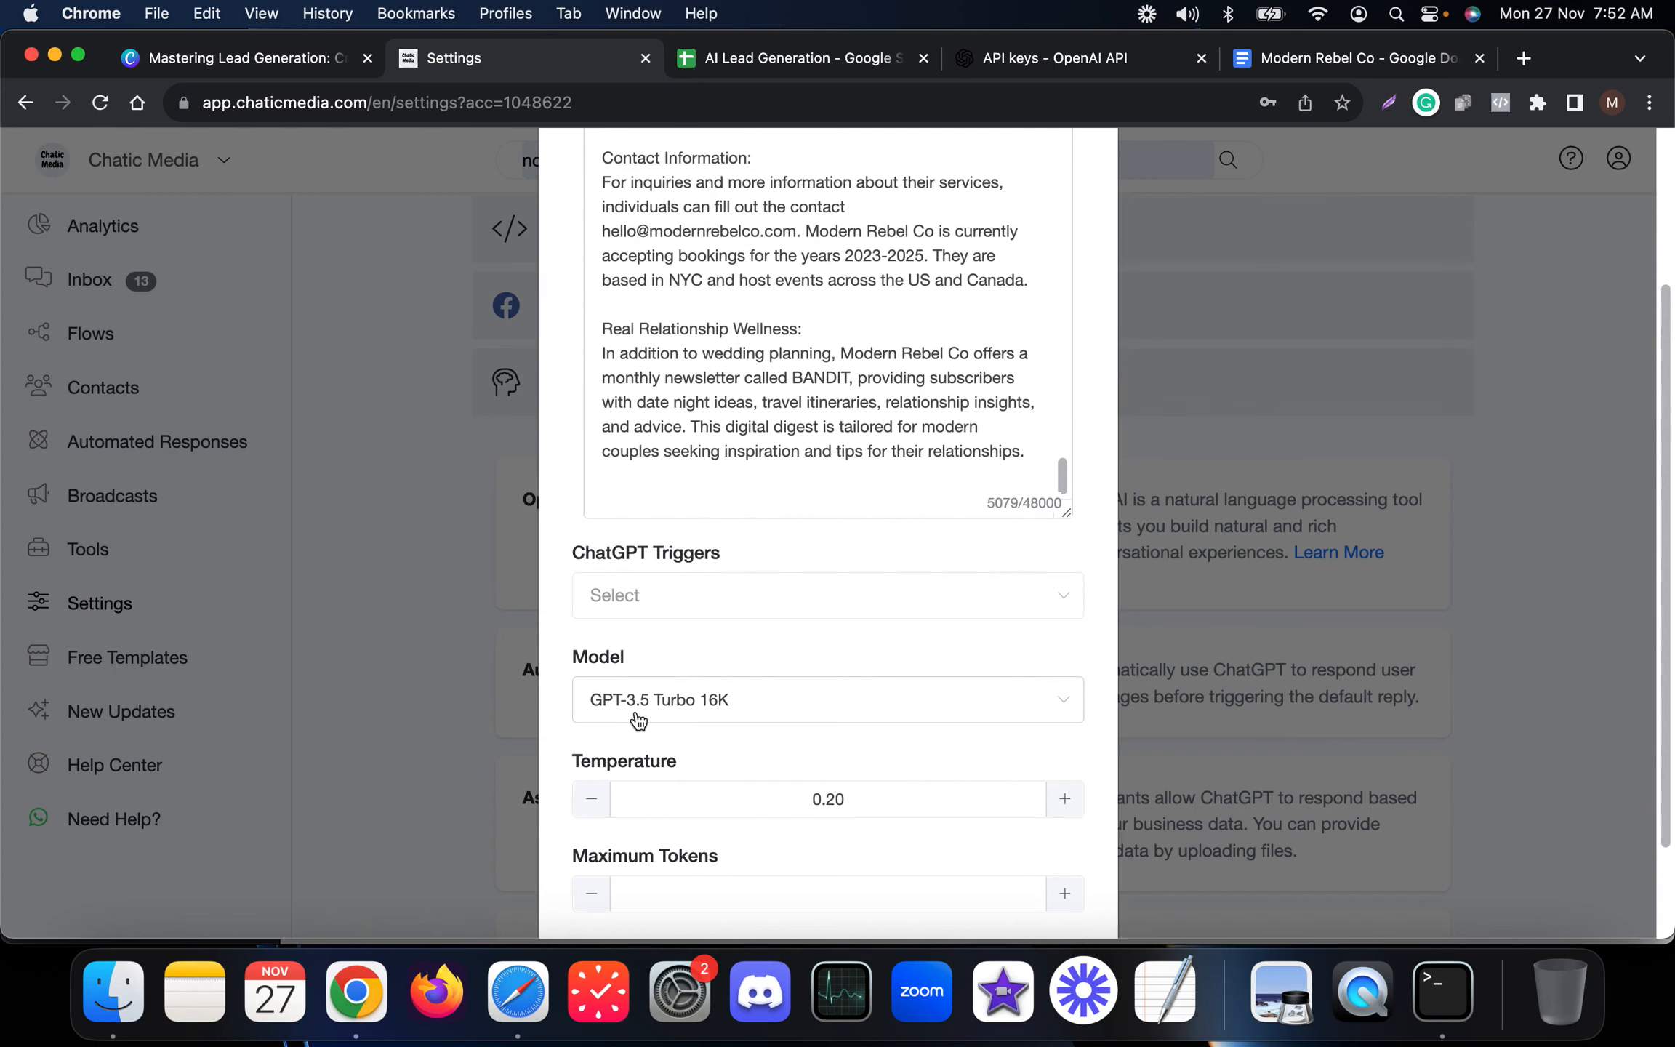
scroll(690, 684, down, 2)
scroll(749, 638, up, 2)
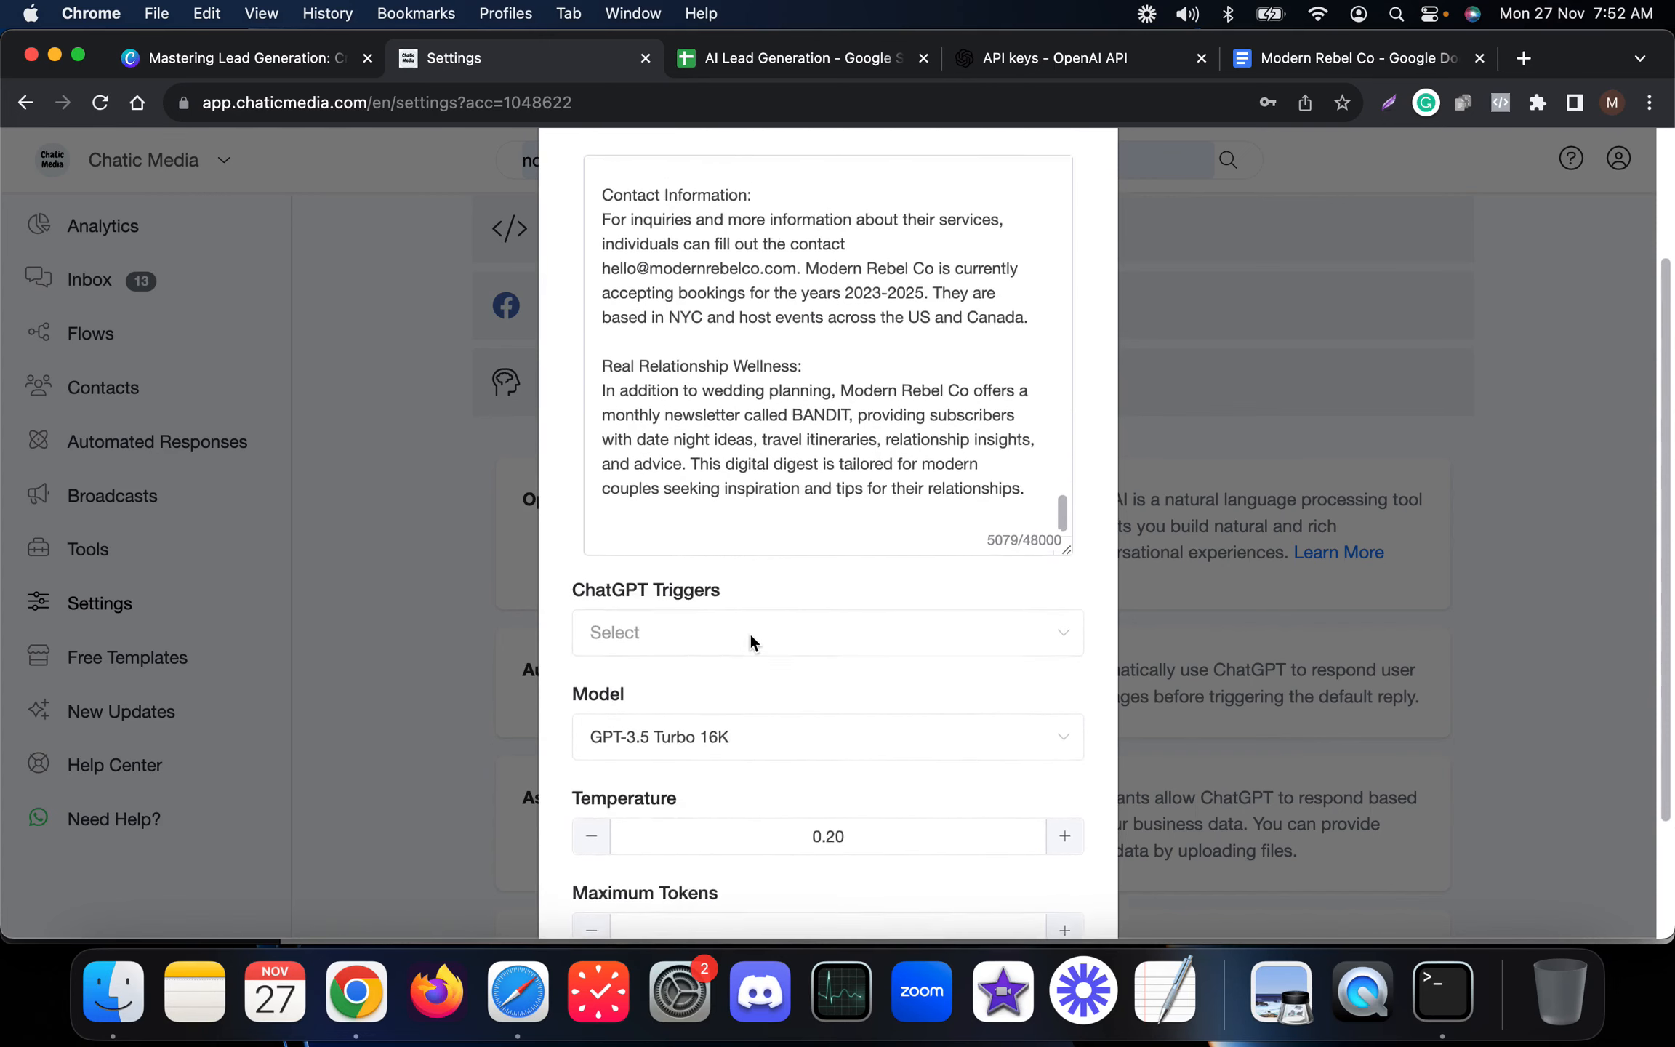
scroll(749, 640, down, 3)
click(1016, 880)
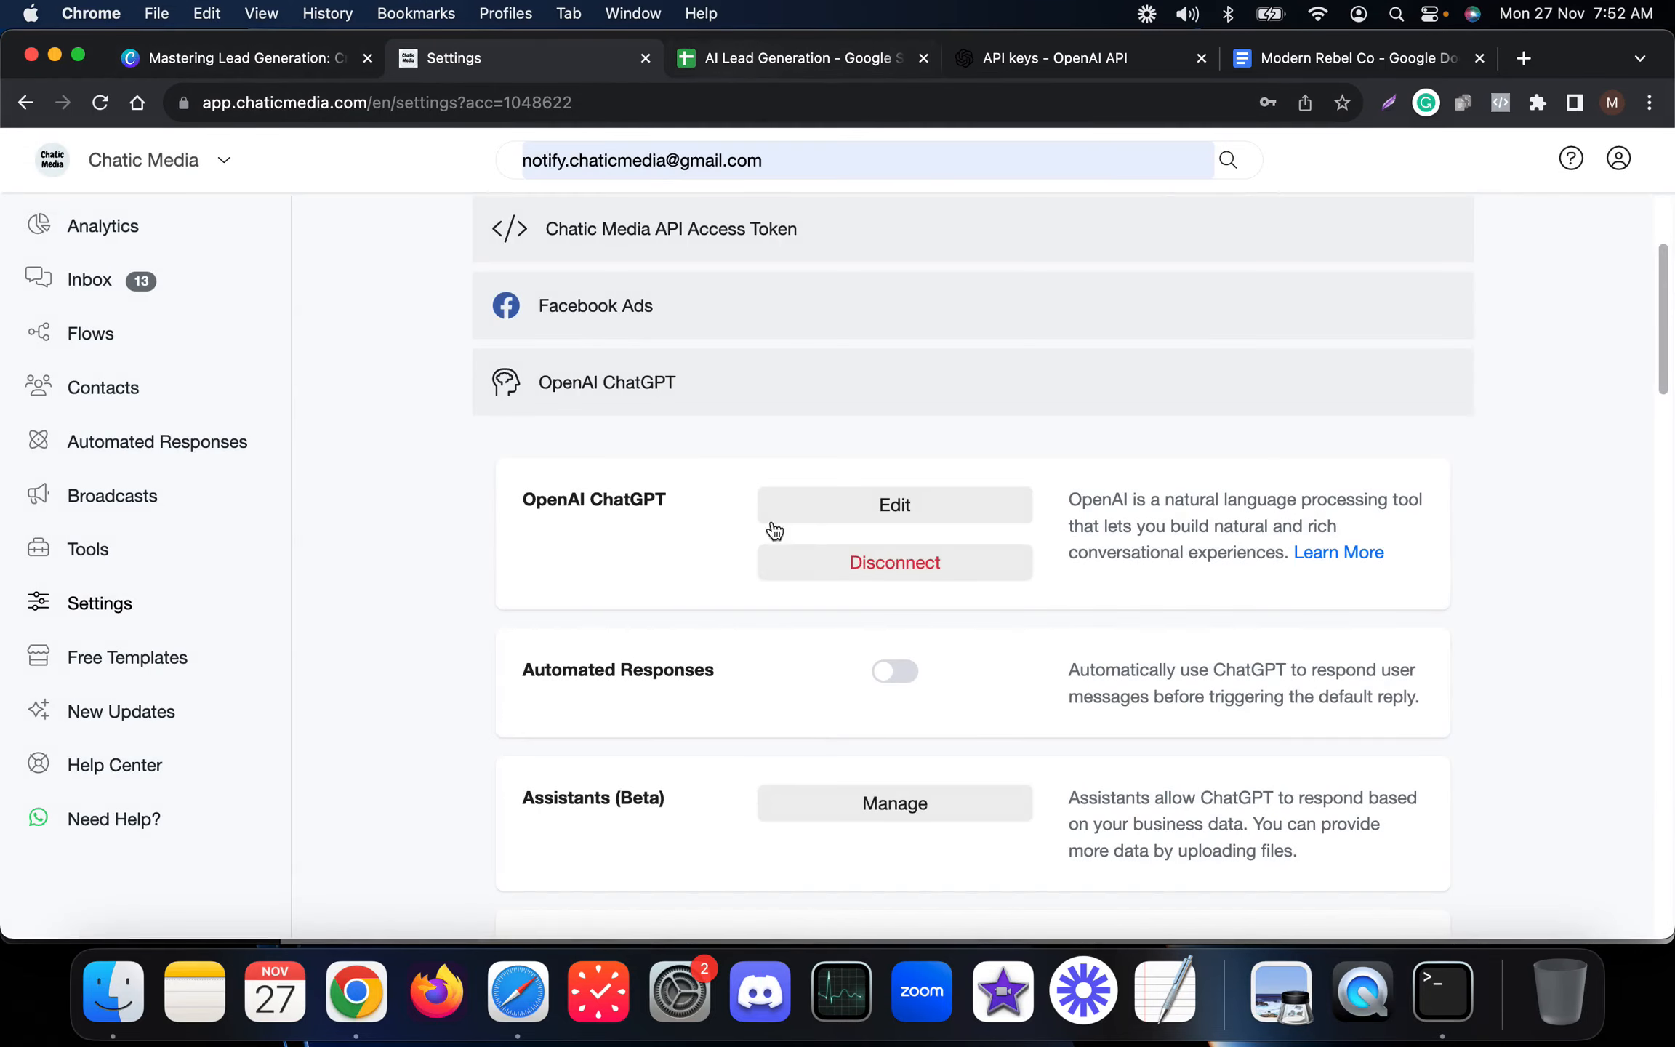
Examine the ChatGPT Triggers section and its description in the integration settings.
scroll(640, 588, down, 3)
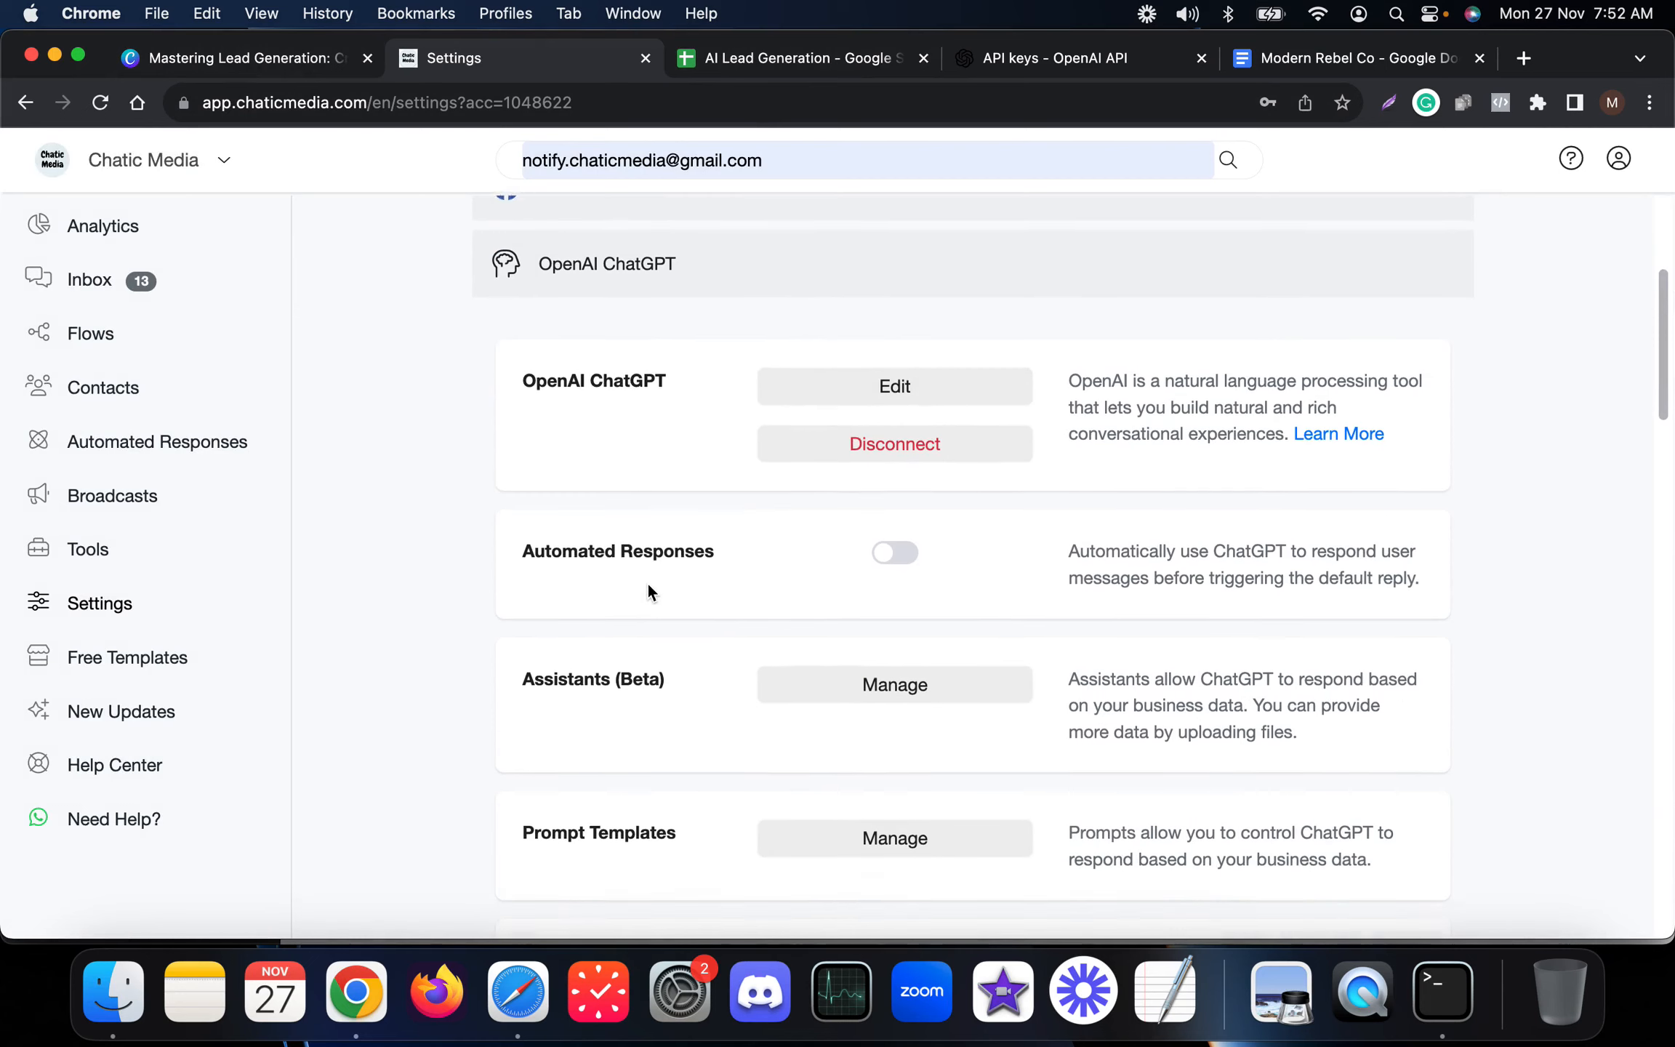
scroll(757, 619, down, 3)
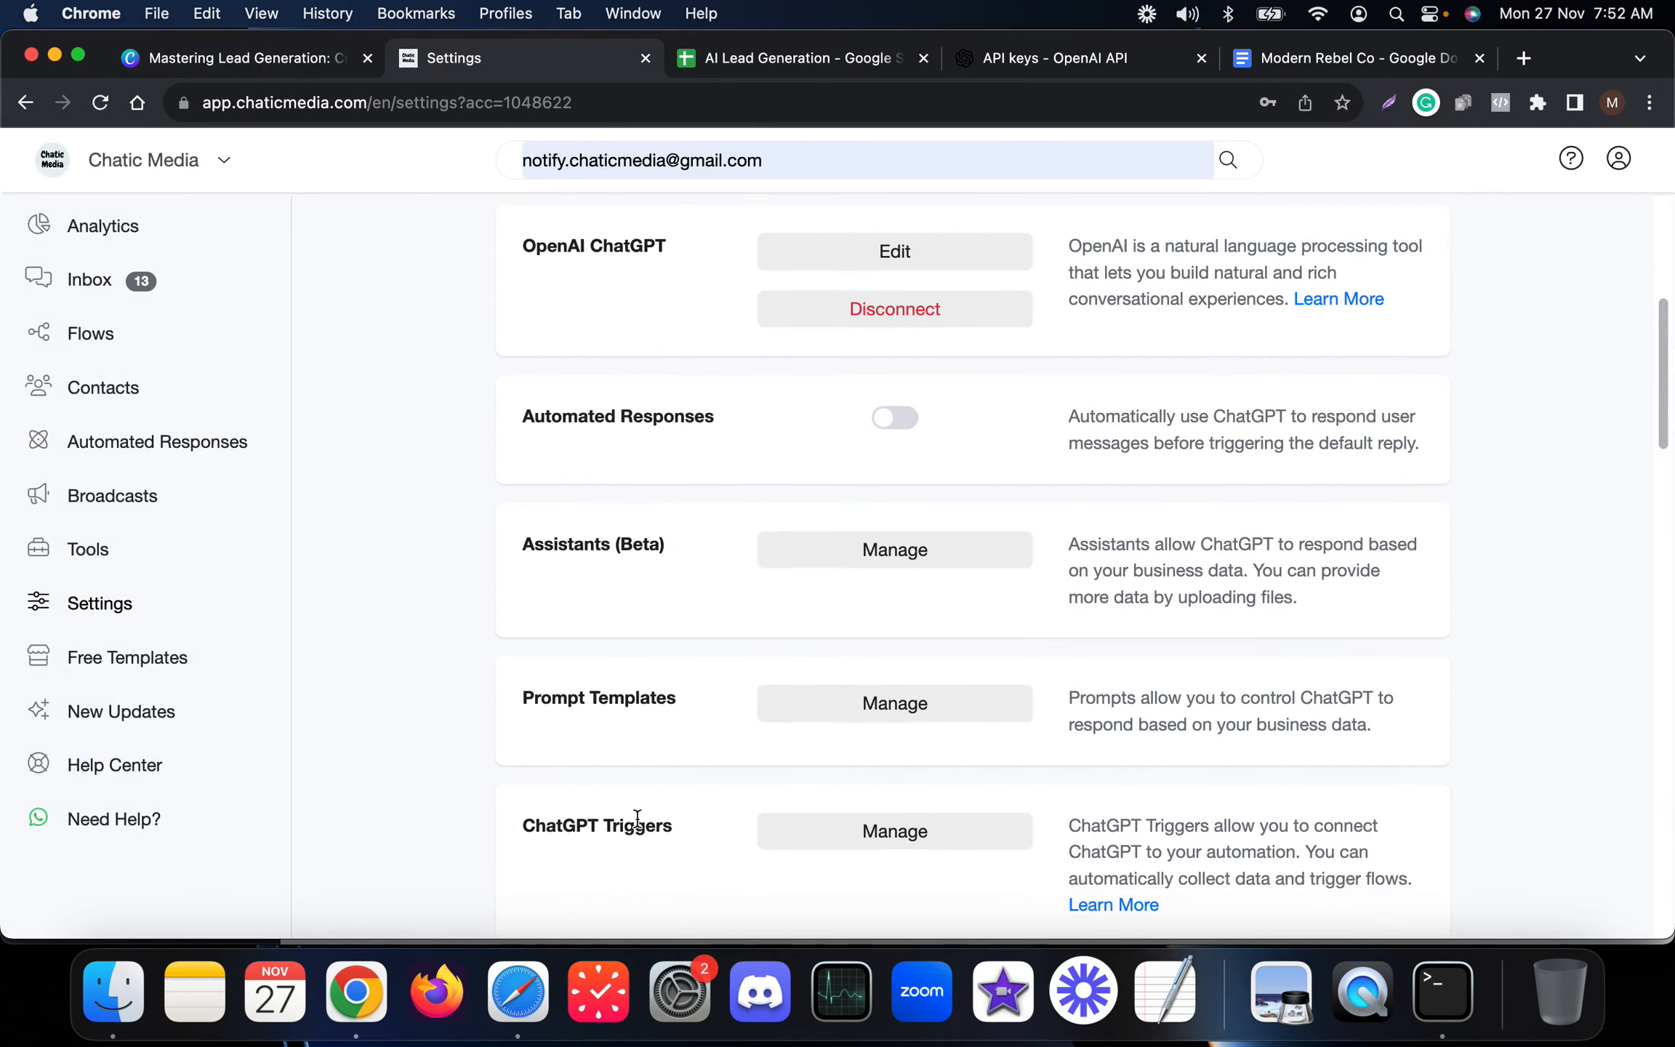
drag(669, 826, 491, 818)
scroll(567, 799, down, 3)
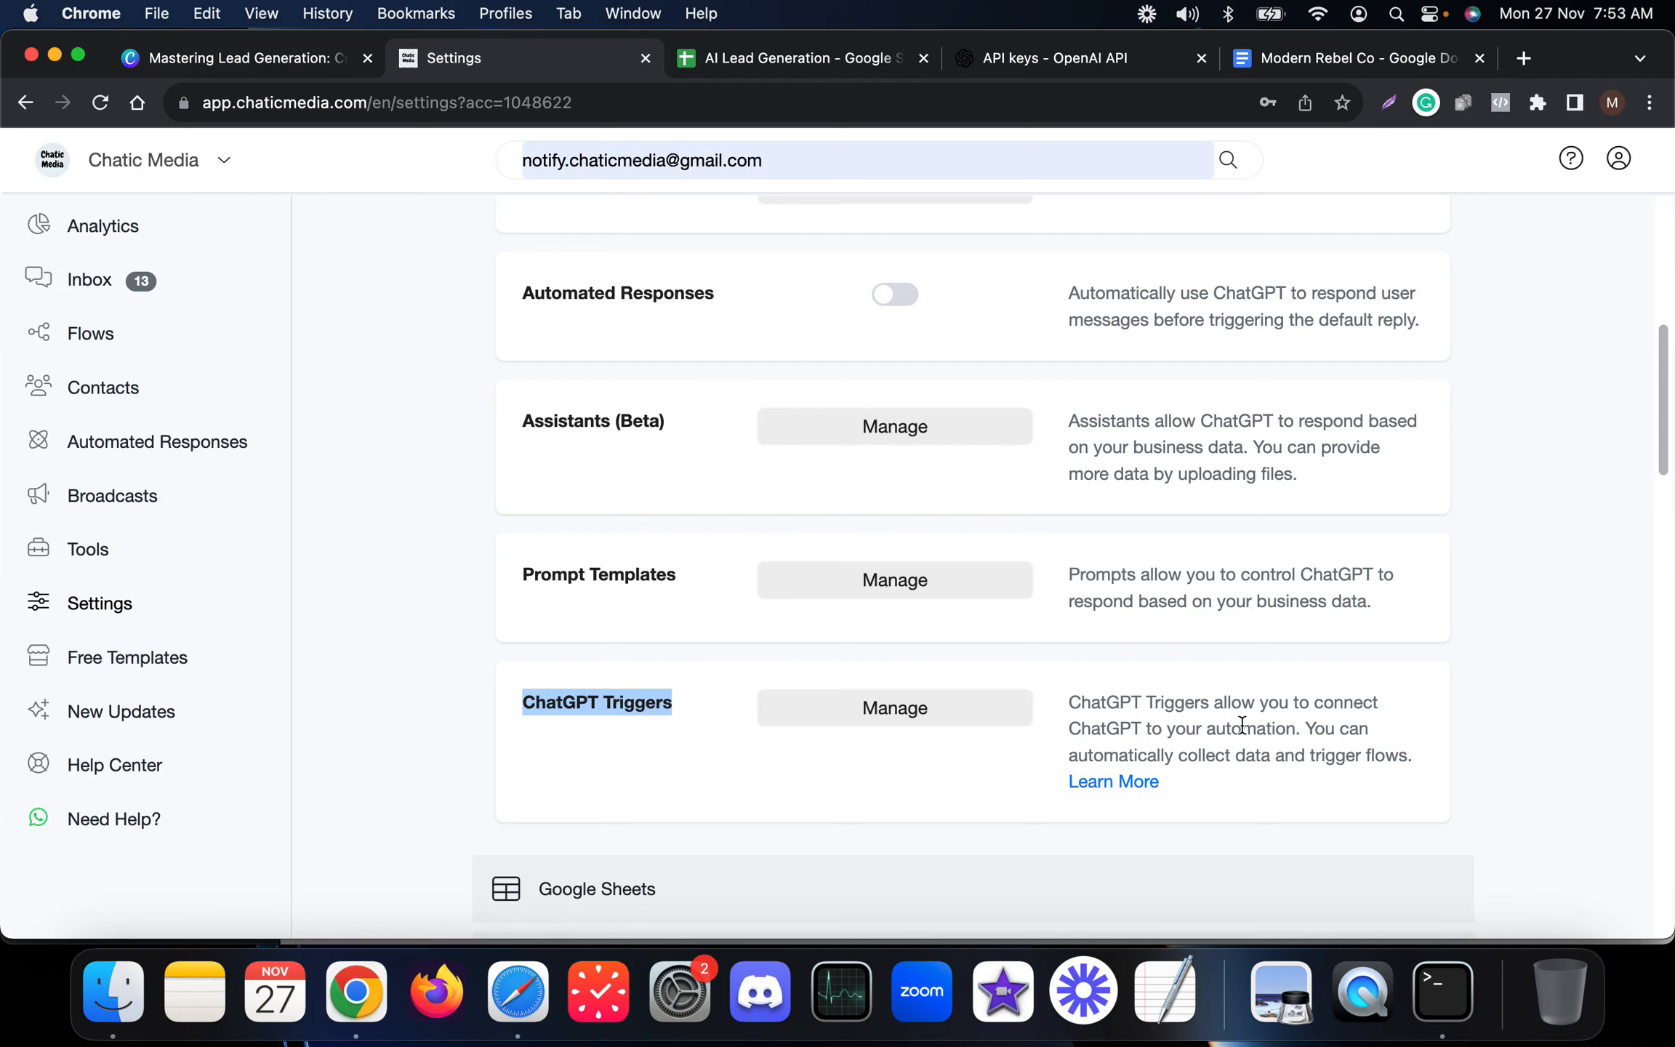
drag(1311, 730, 1093, 685)
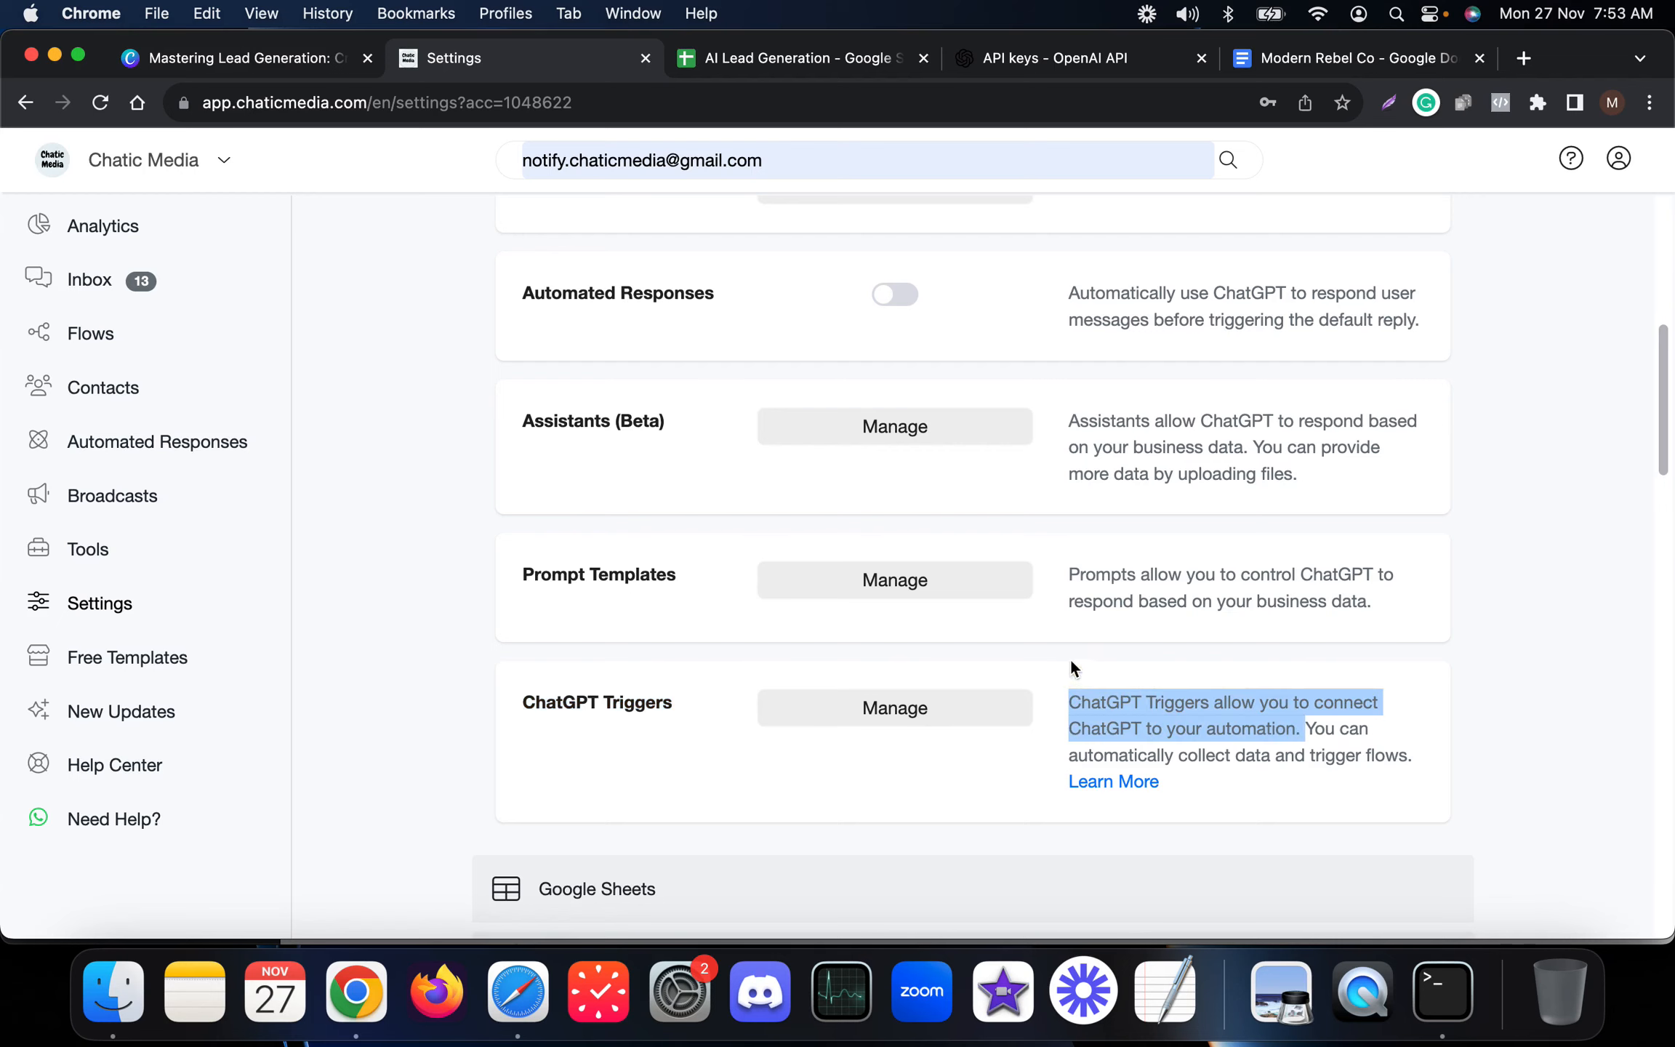
Reopen the OpenAI edit dialog to review the saved prompt, then cancel it.
scroll(898, 602, up, 3)
click(888, 383)
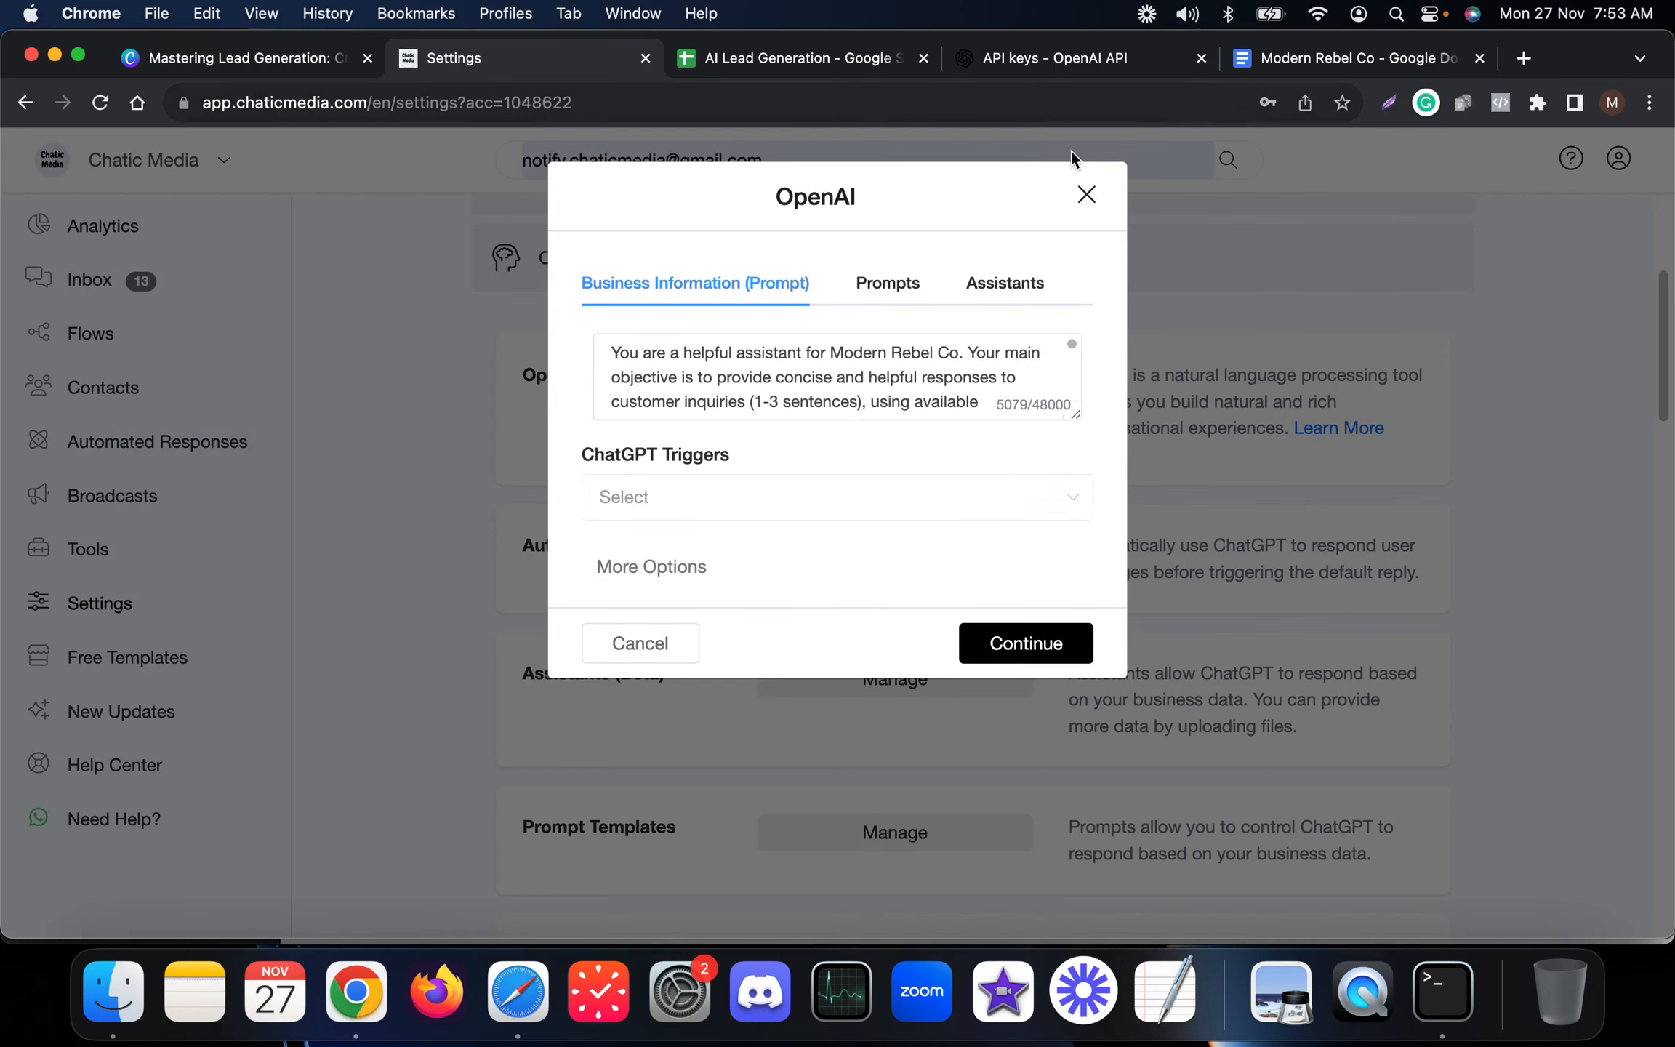
drag(1071, 410, 1060, 615)
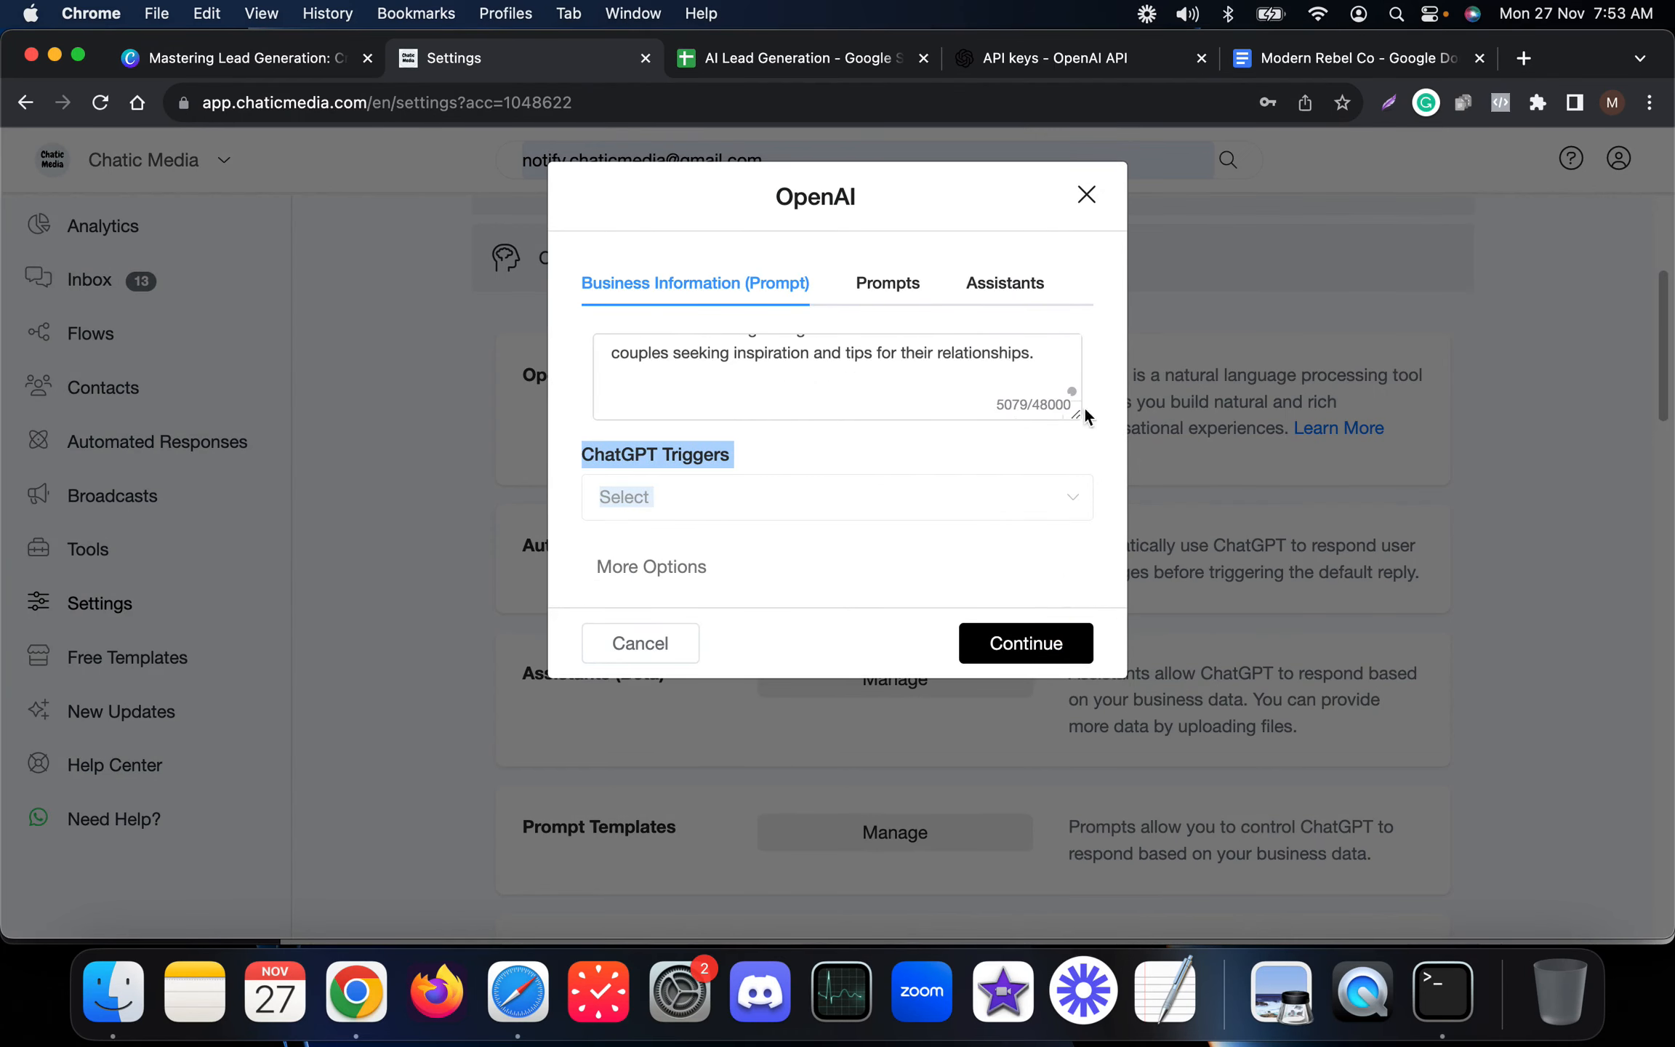
click(922, 459)
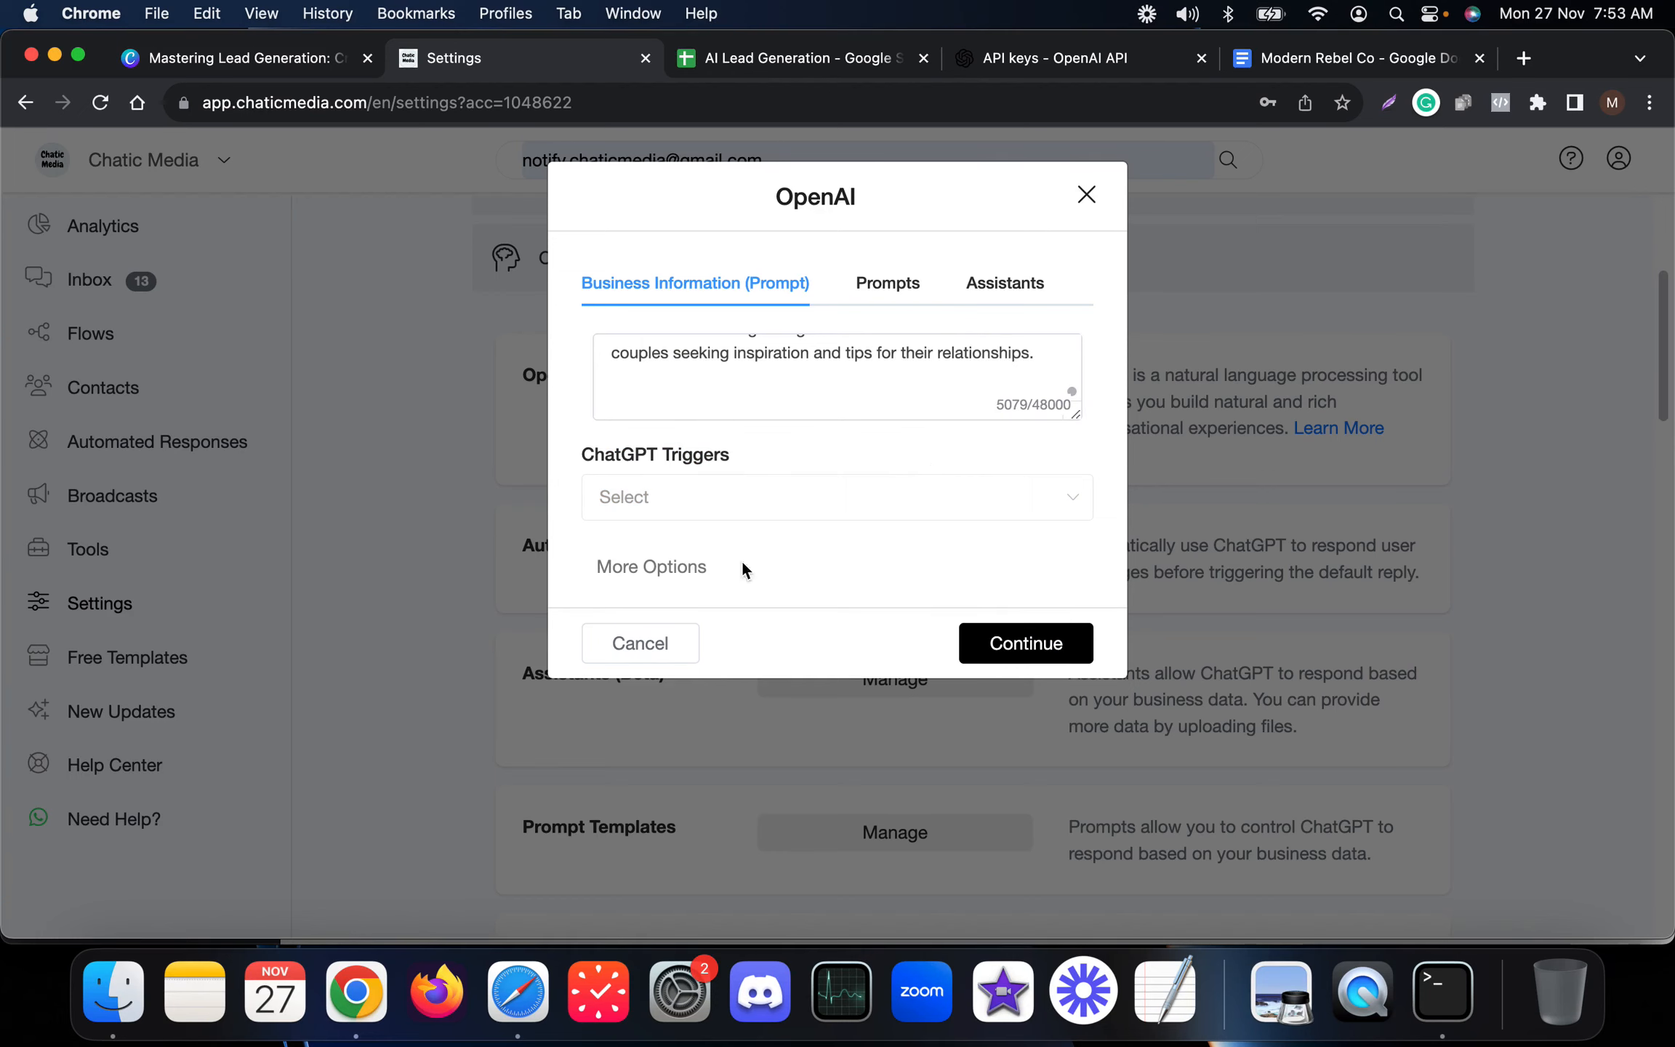
click(641, 643)
scroll(662, 663, down, 4)
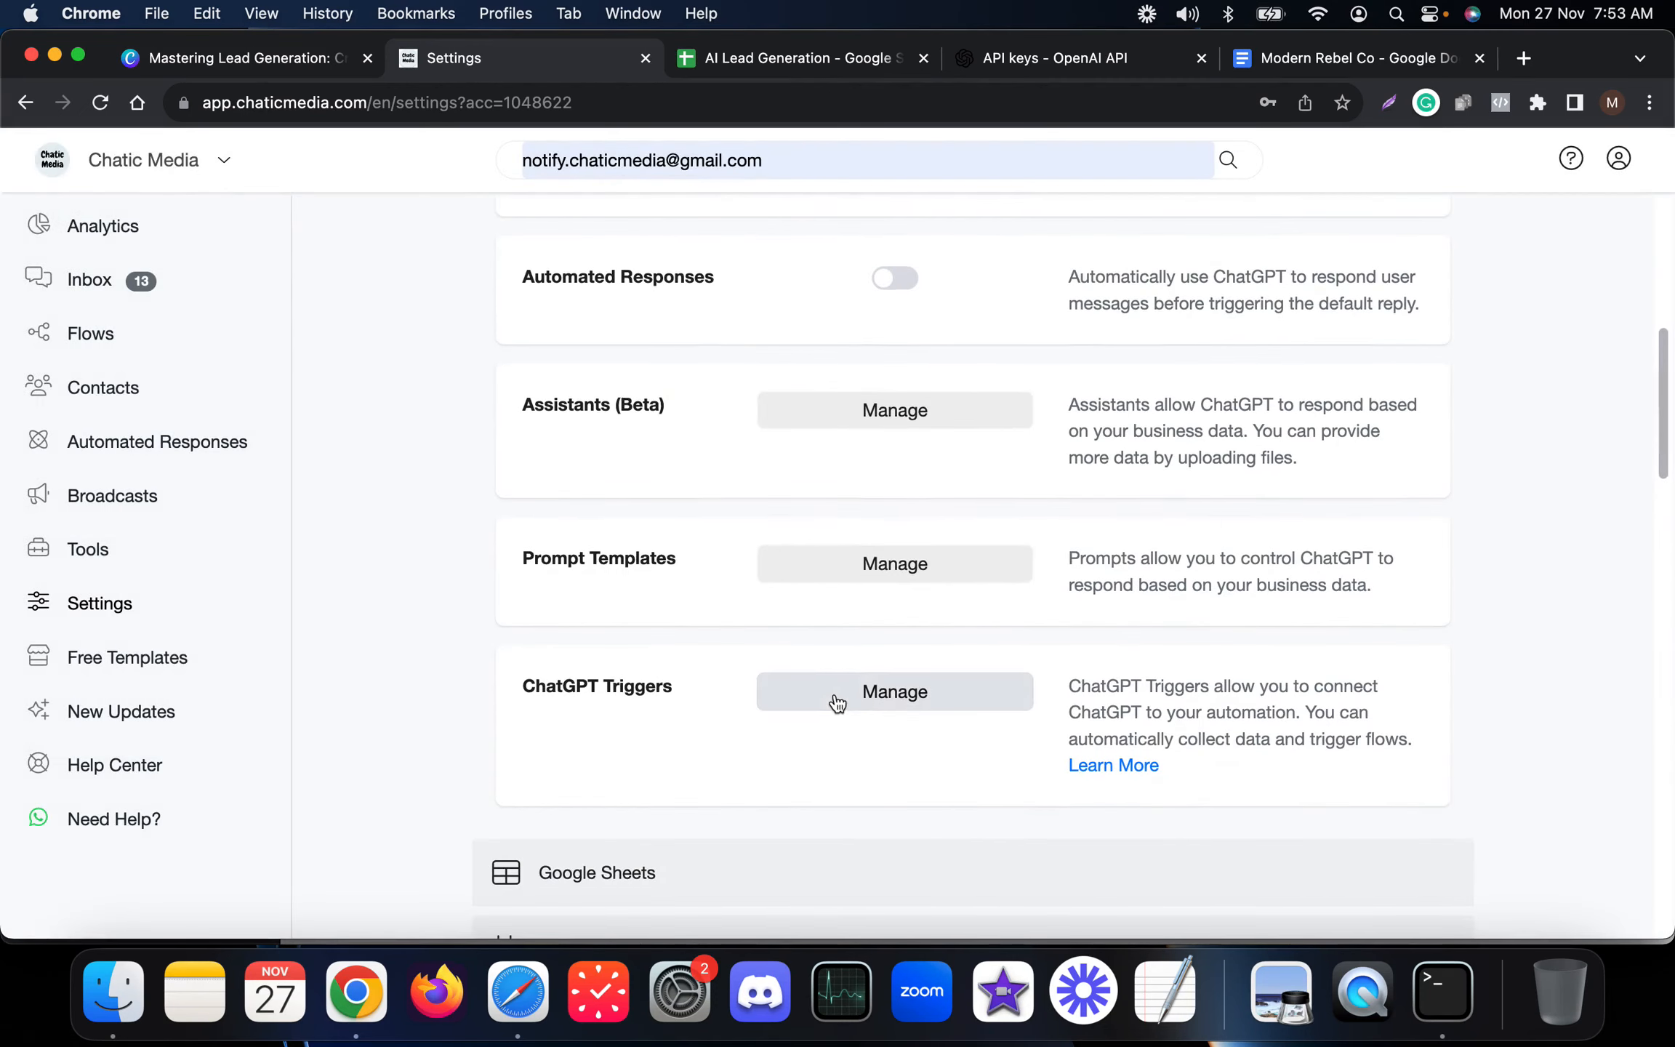
Open ChatGPT Triggers and start a new trigger named request_callback, described as 'Allows customers to request call back'.
click(859, 699)
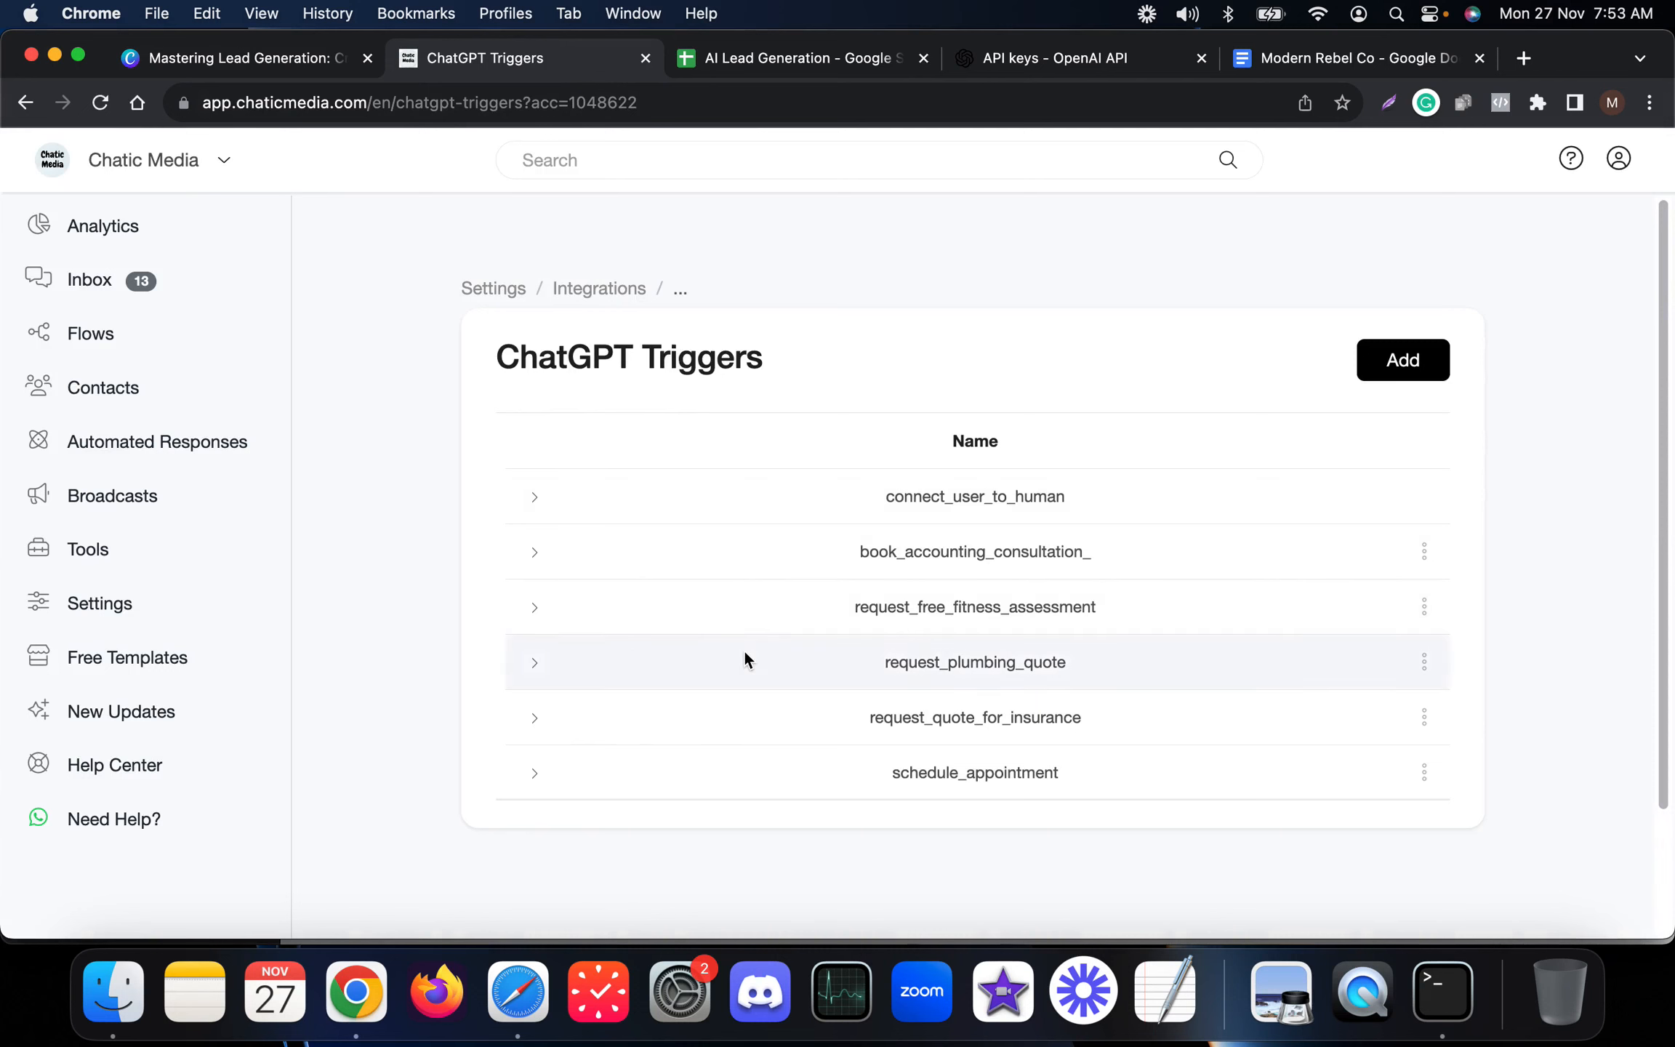
click(797, 64)
drag(412, 363, 157, 362)
click(496, 64)
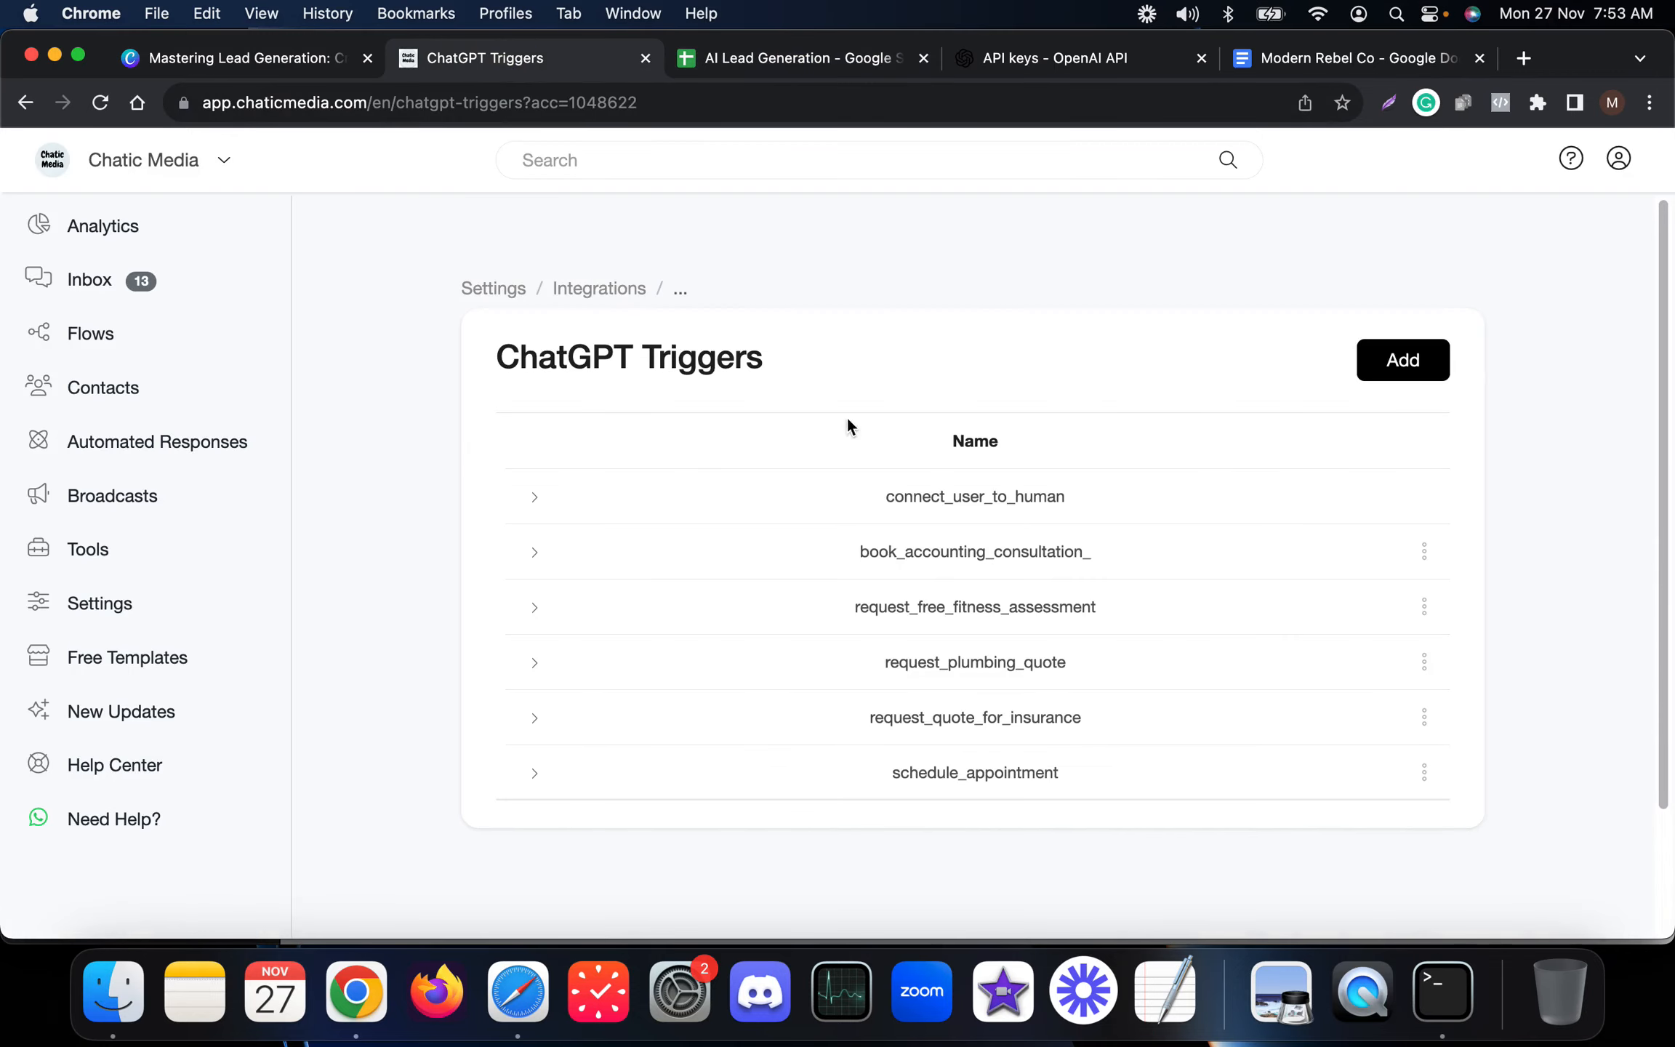
click(1403, 360)
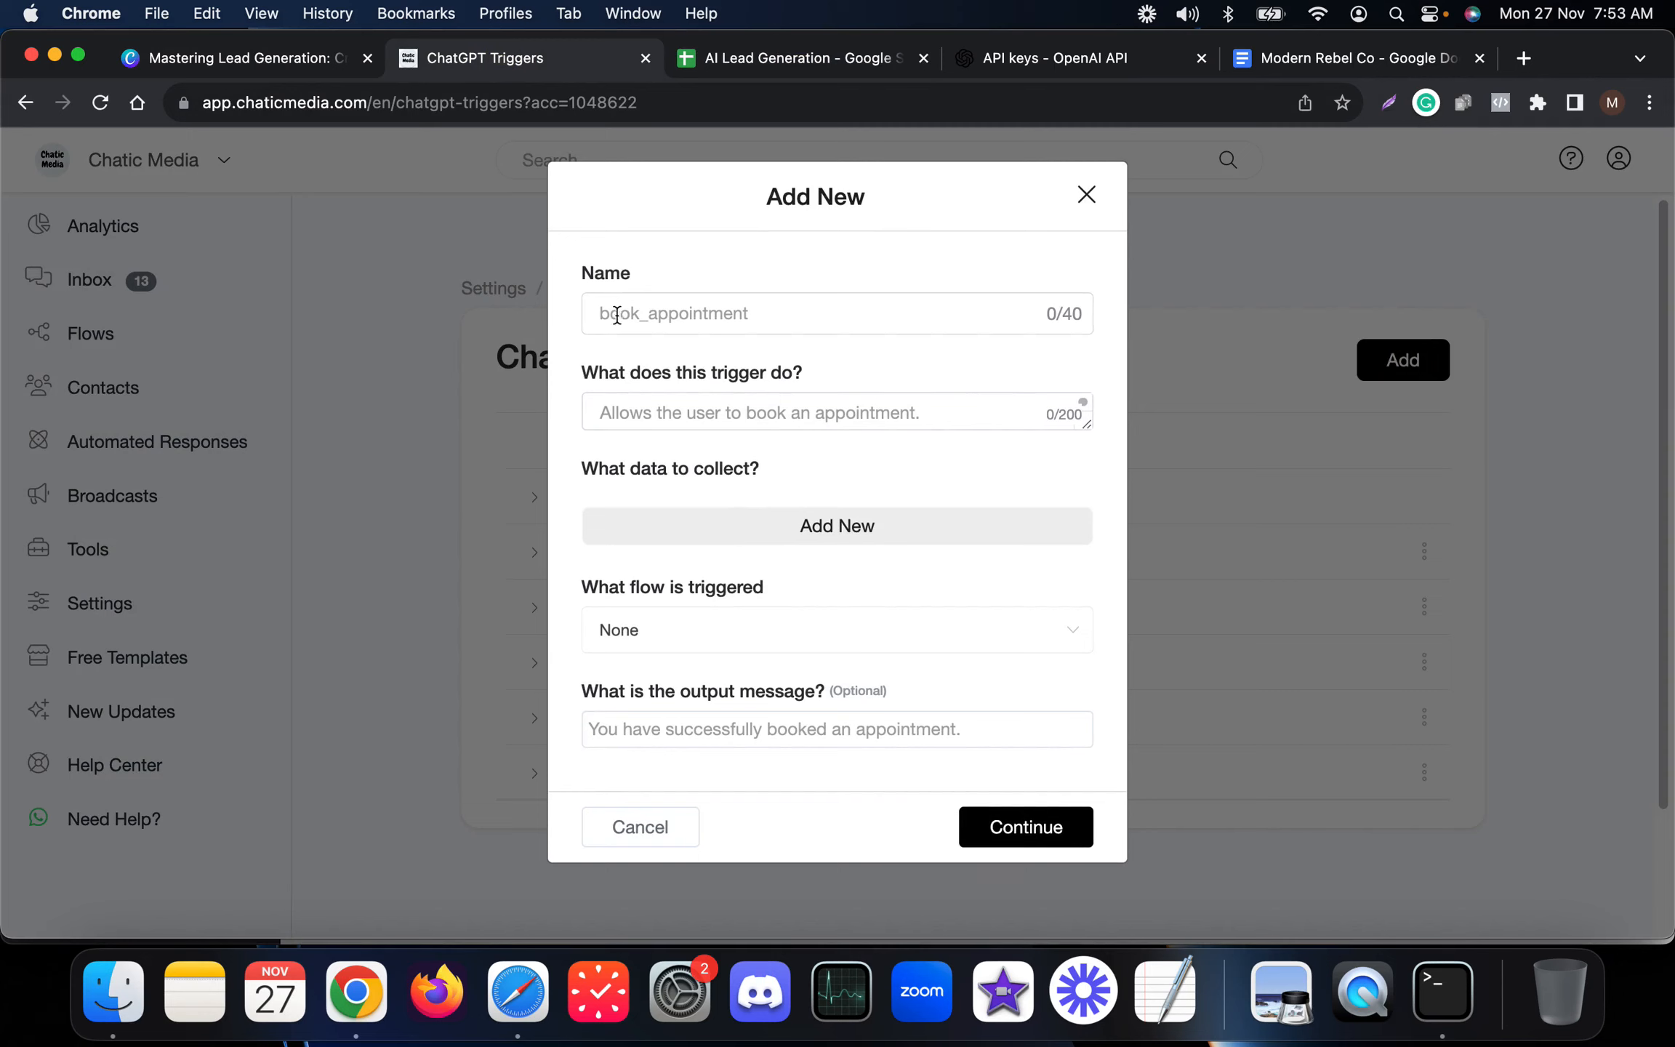
click(753, 317)
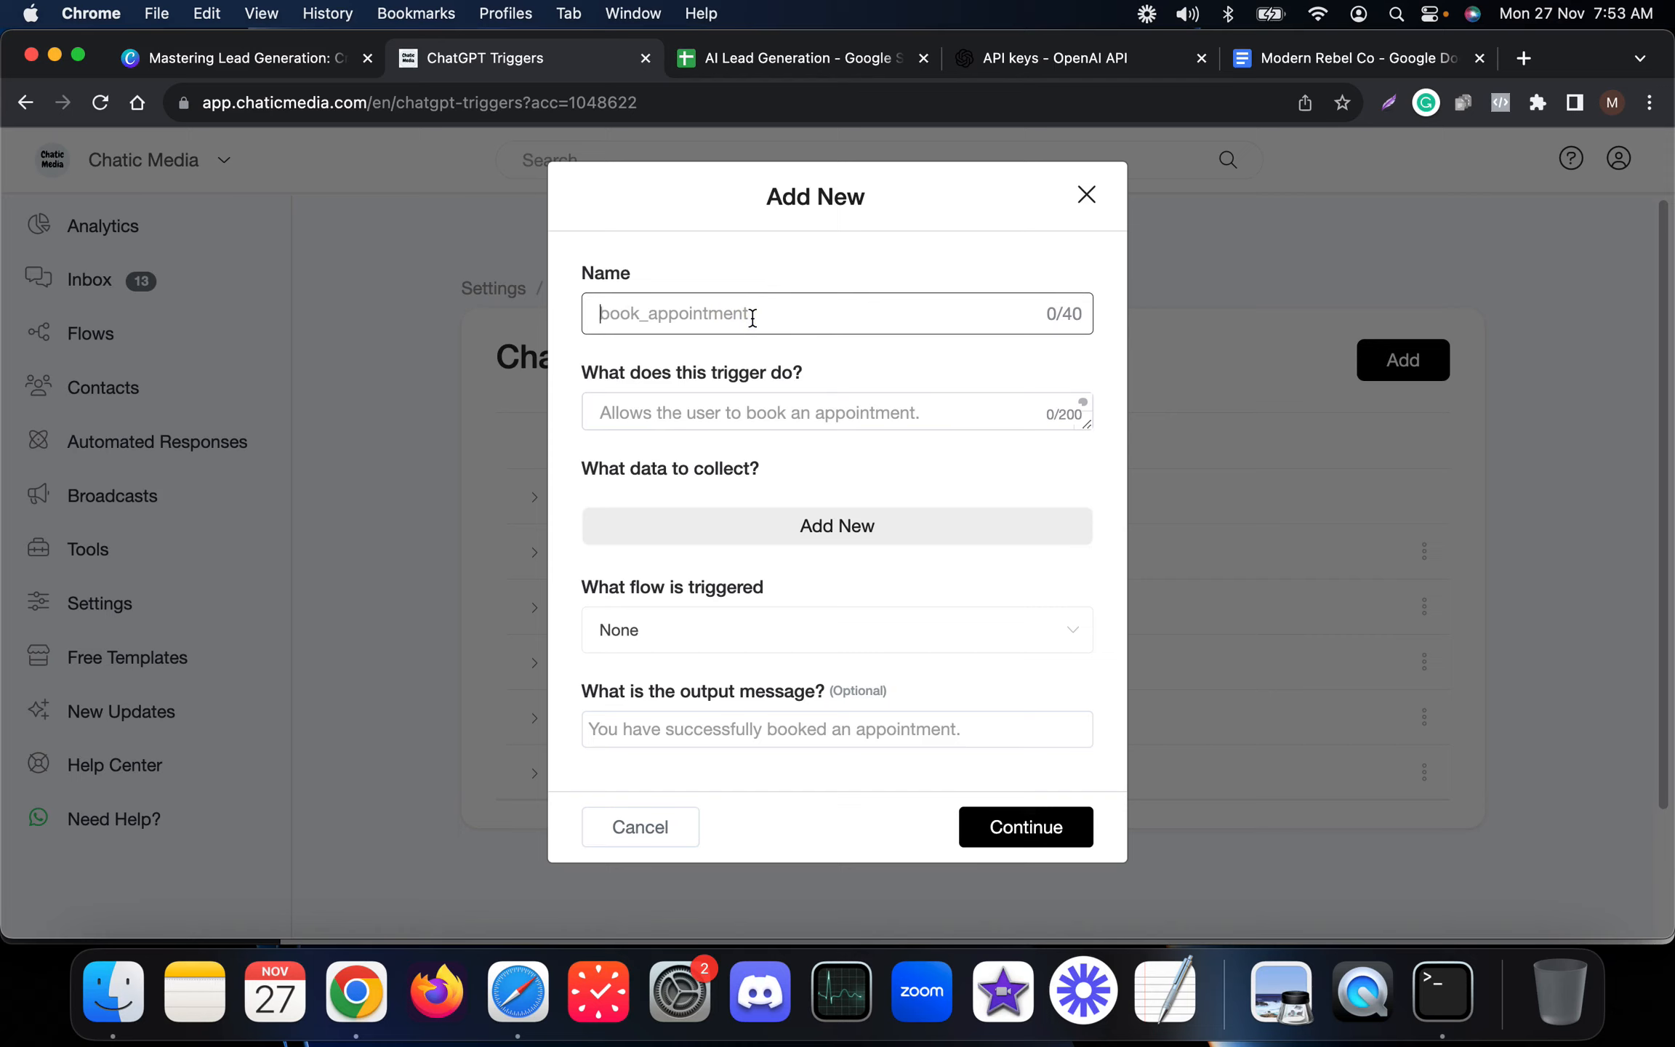
text(request_callback)
key(Tab)
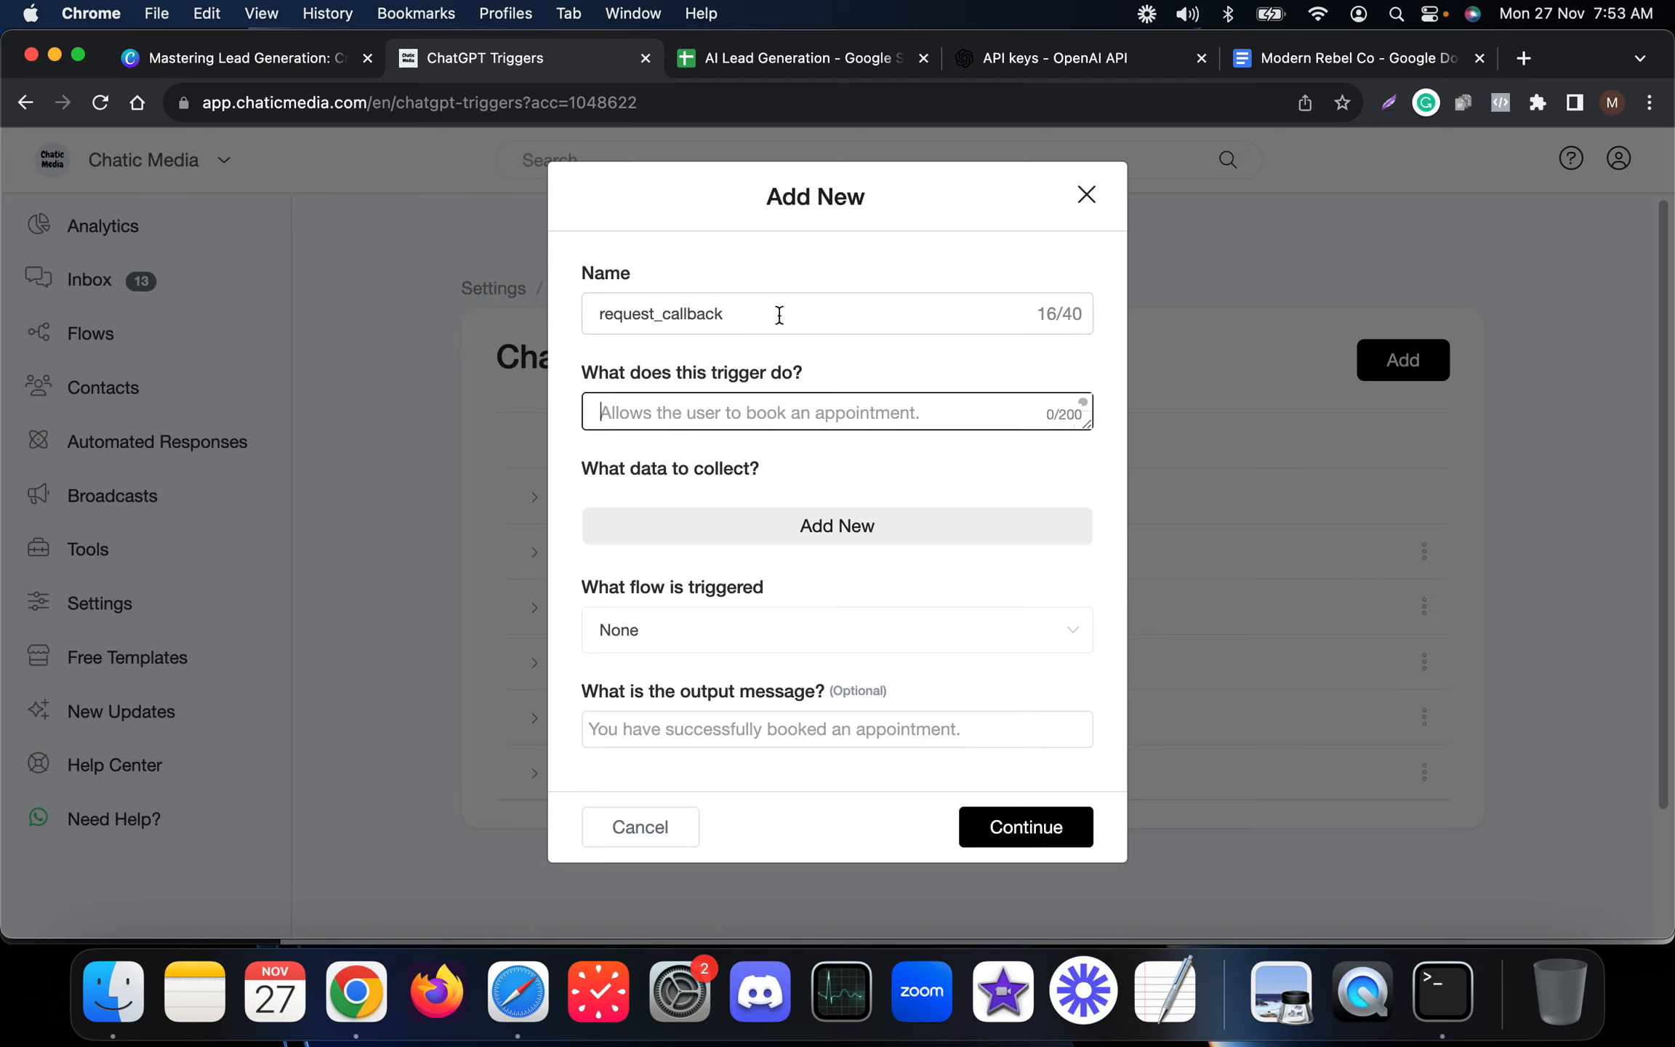
key(F5)
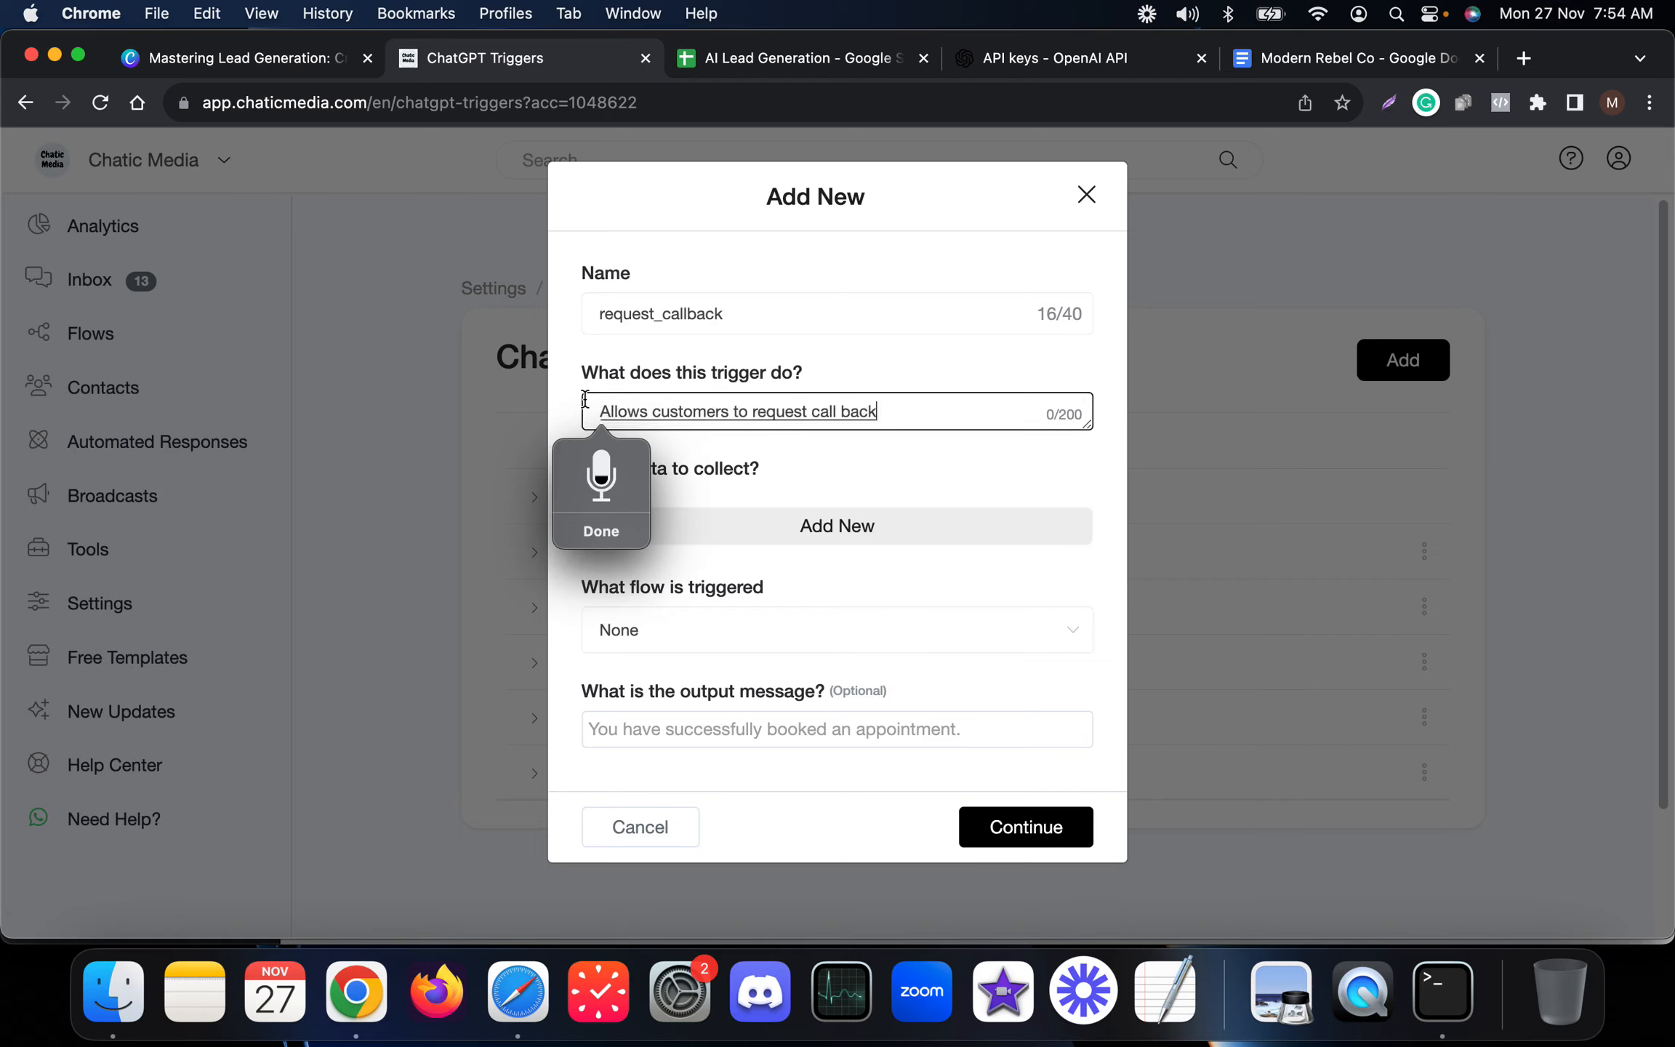
click(592, 542)
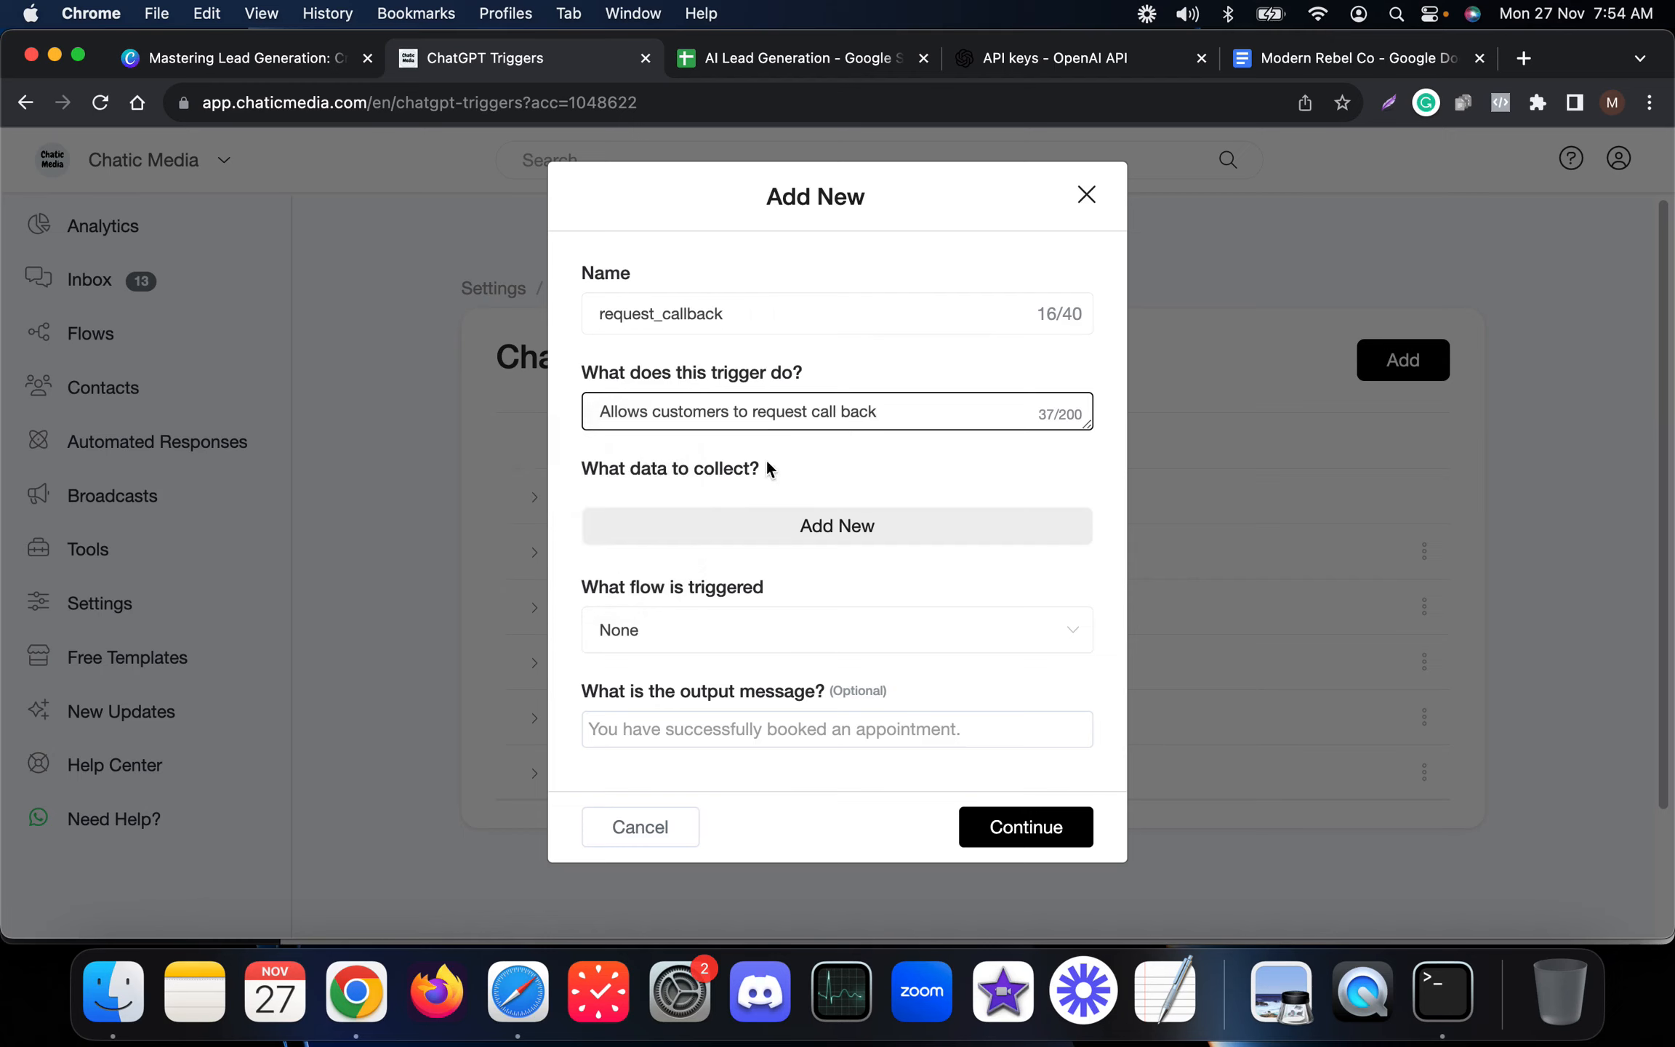
Add a data field to collect named 'customer name' and map it to the Full Name field.
click(754, 533)
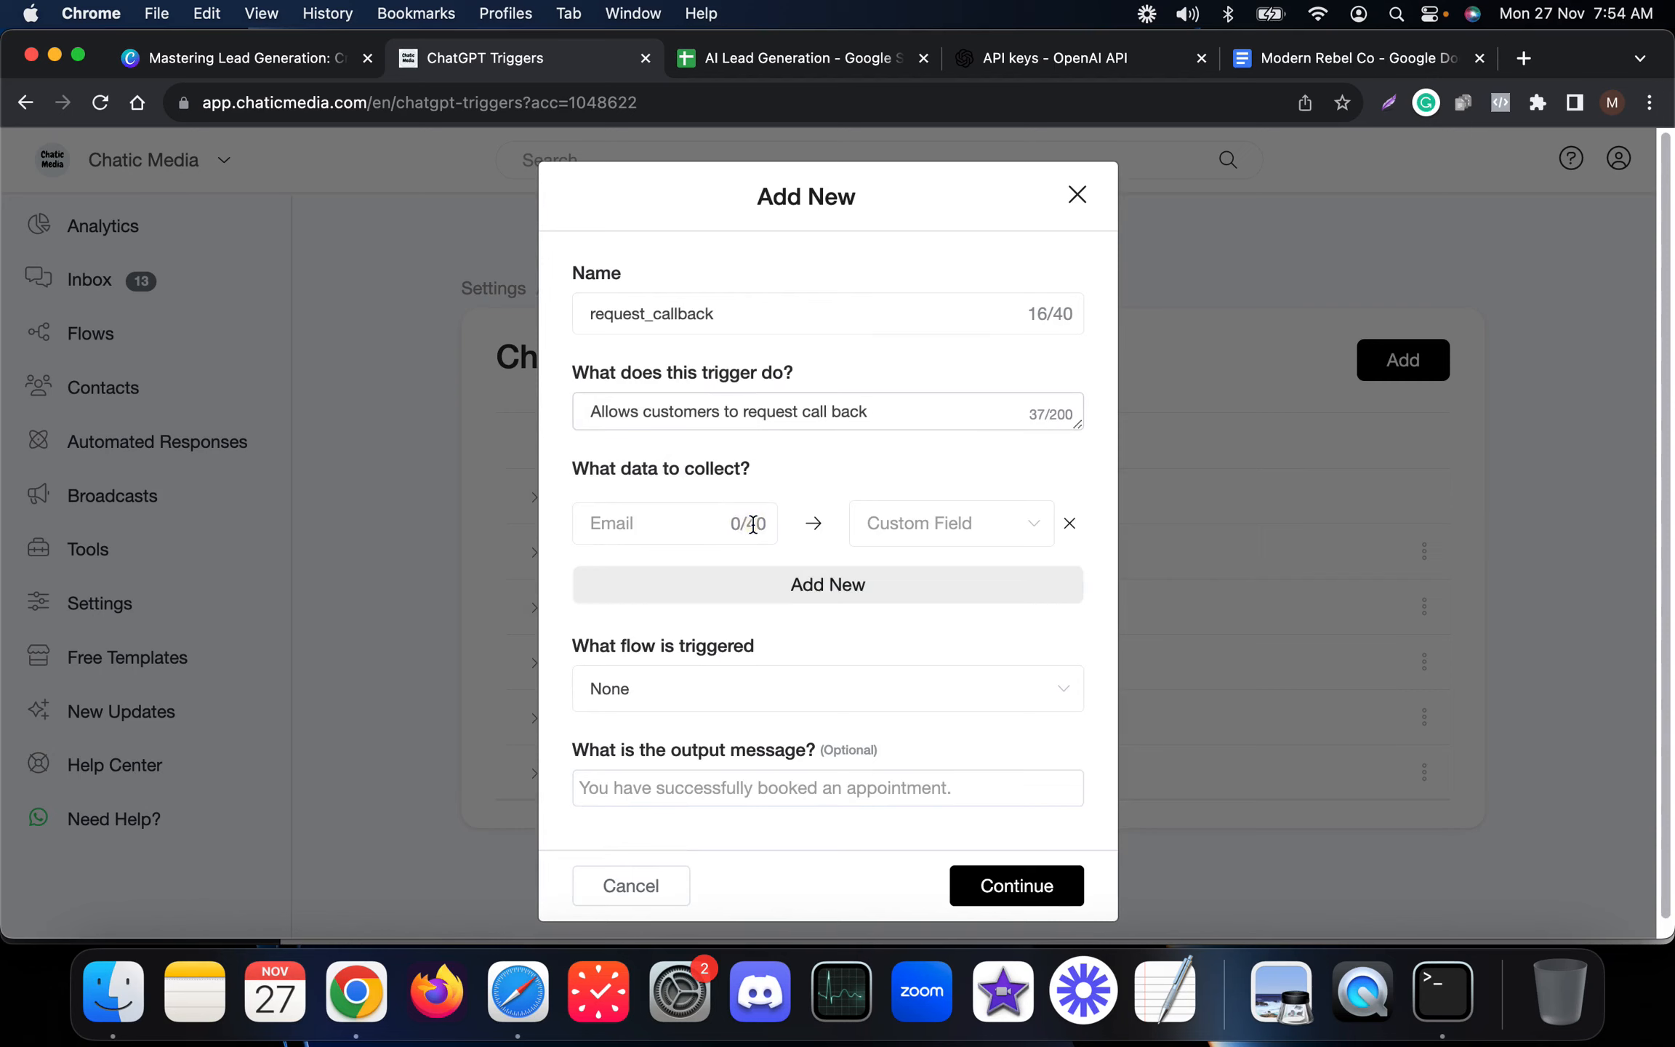
click(614, 513)
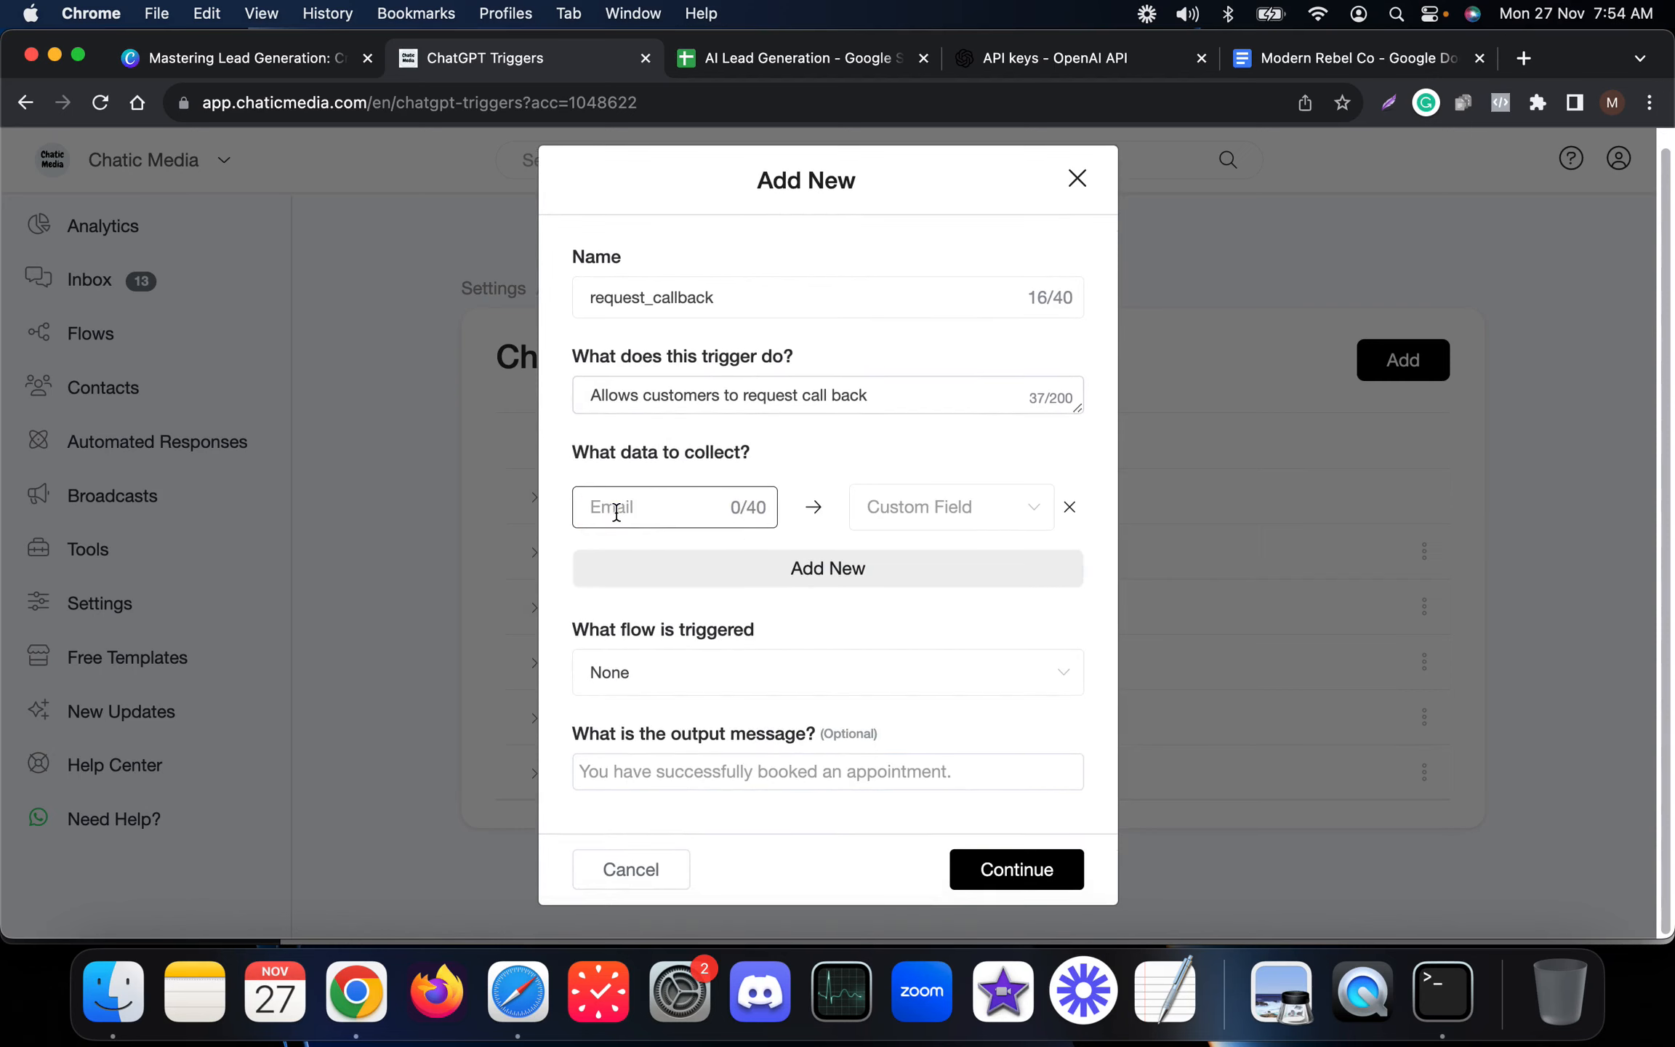
text(customer name)
click(923, 509)
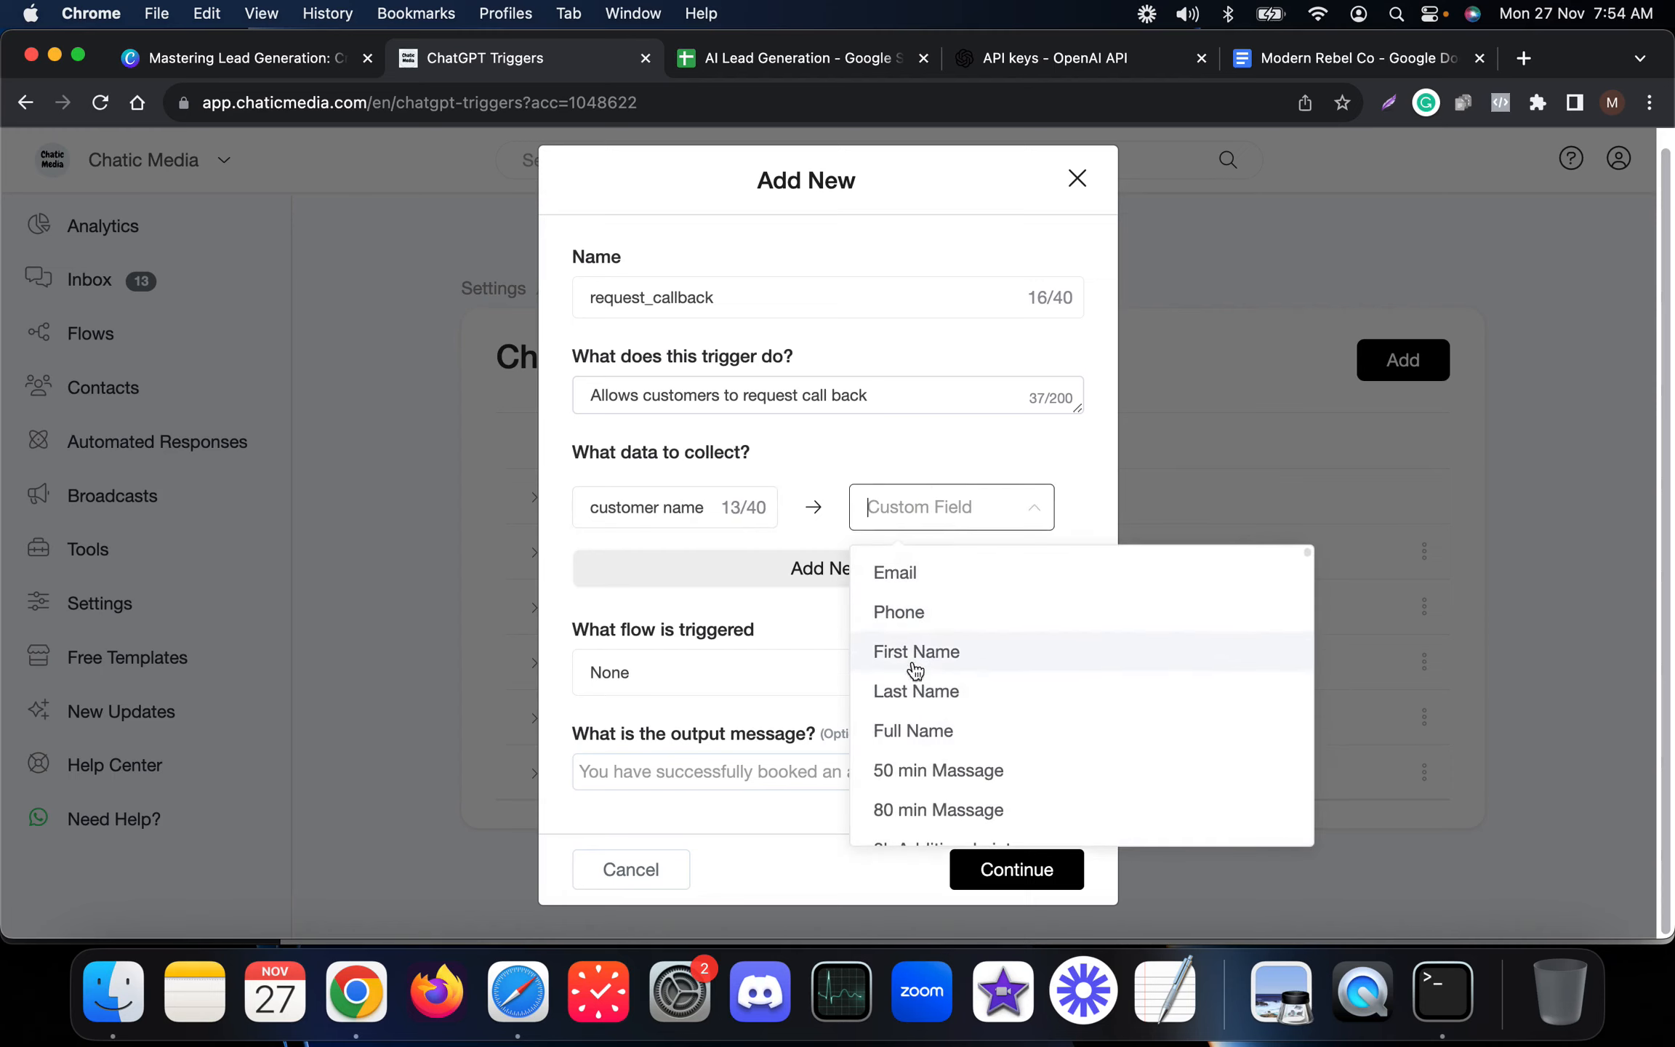
click(920, 733)
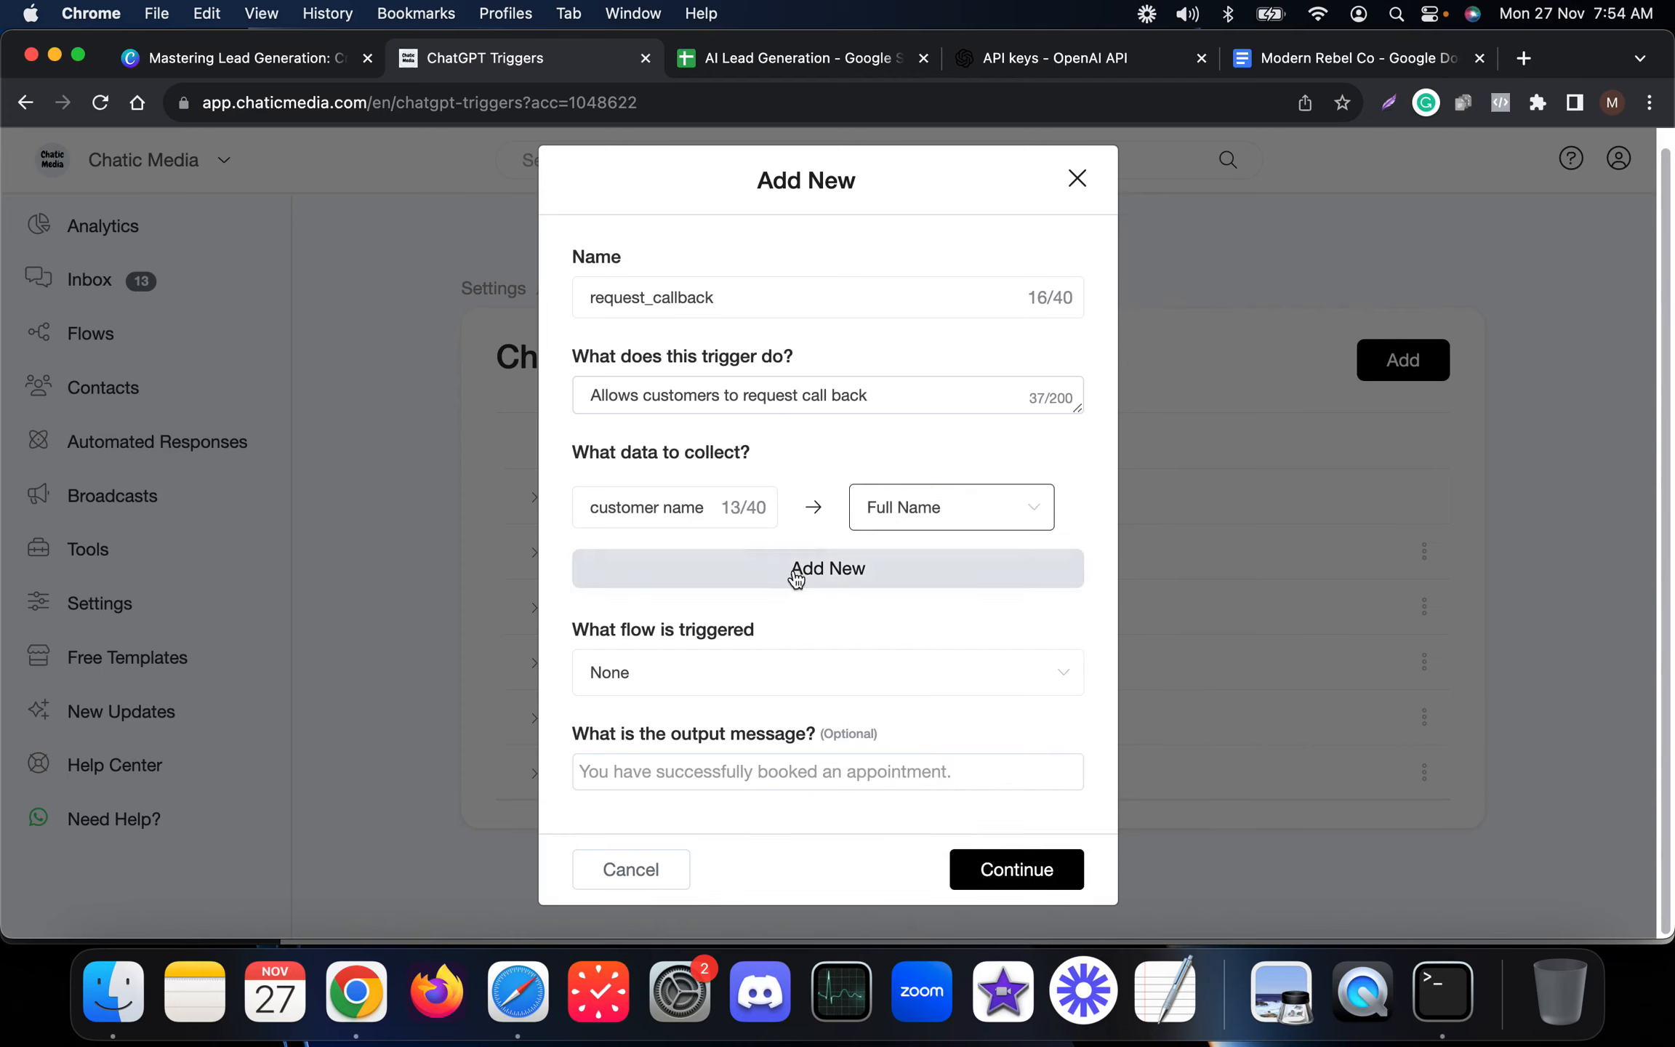
click(914, 503)
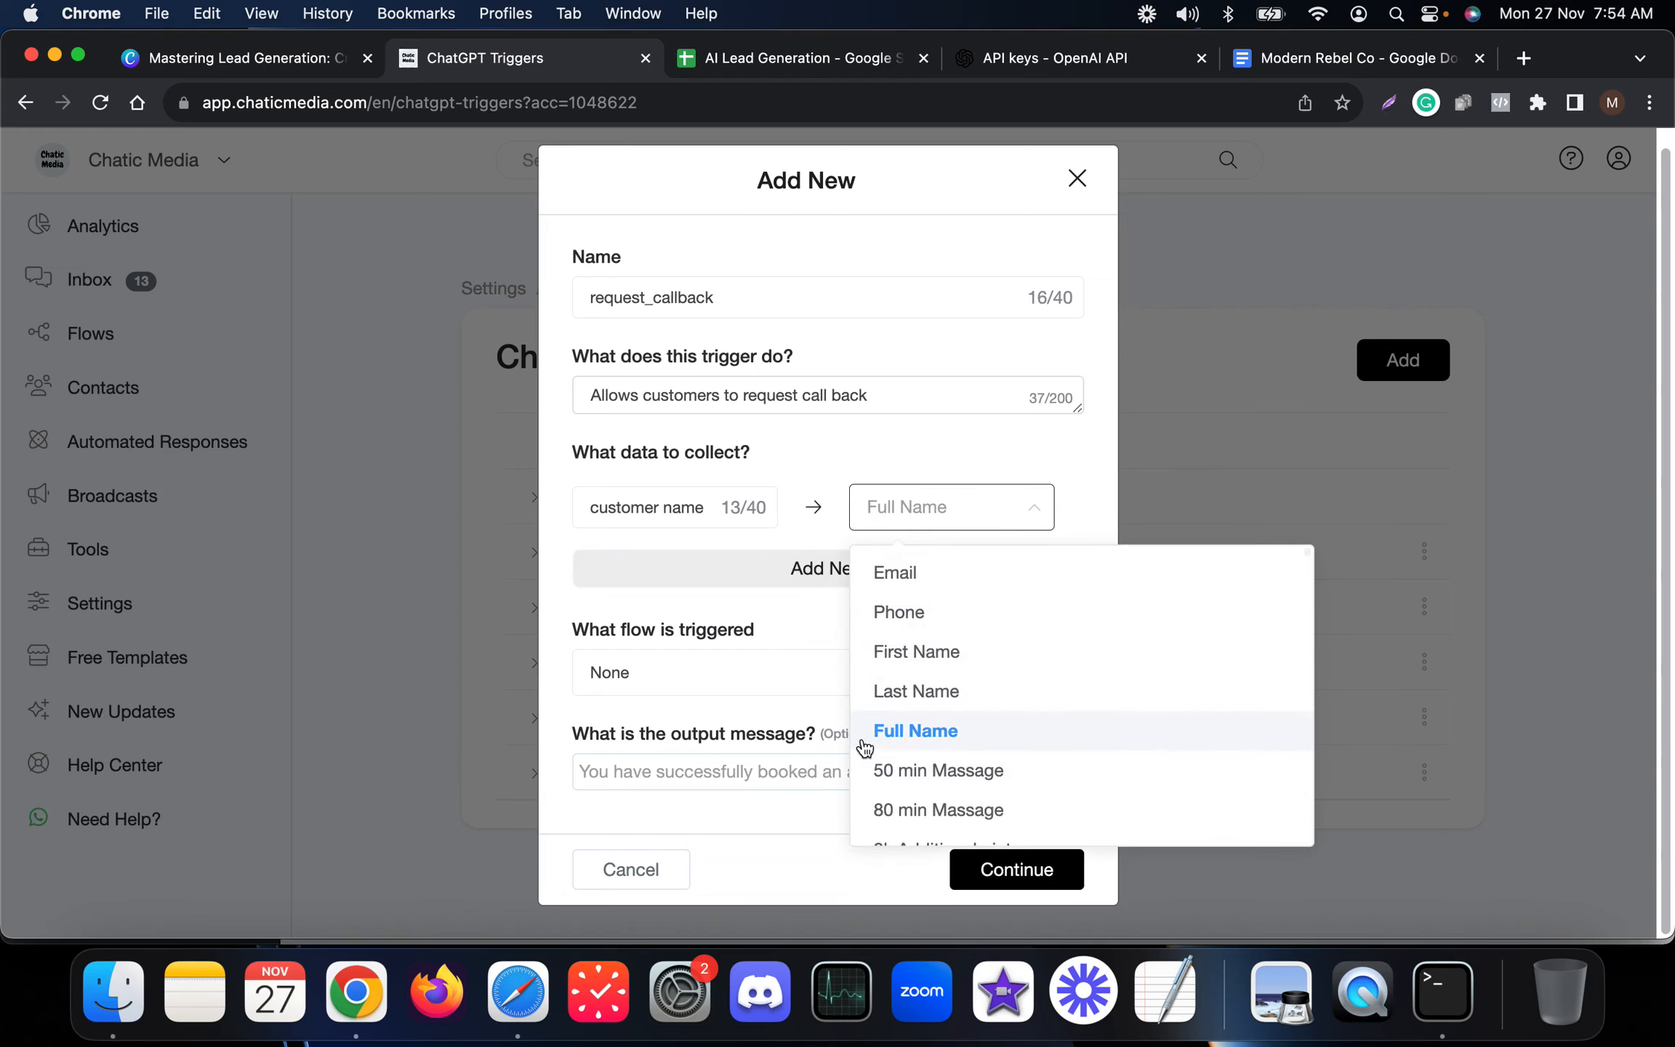
click(900, 741)
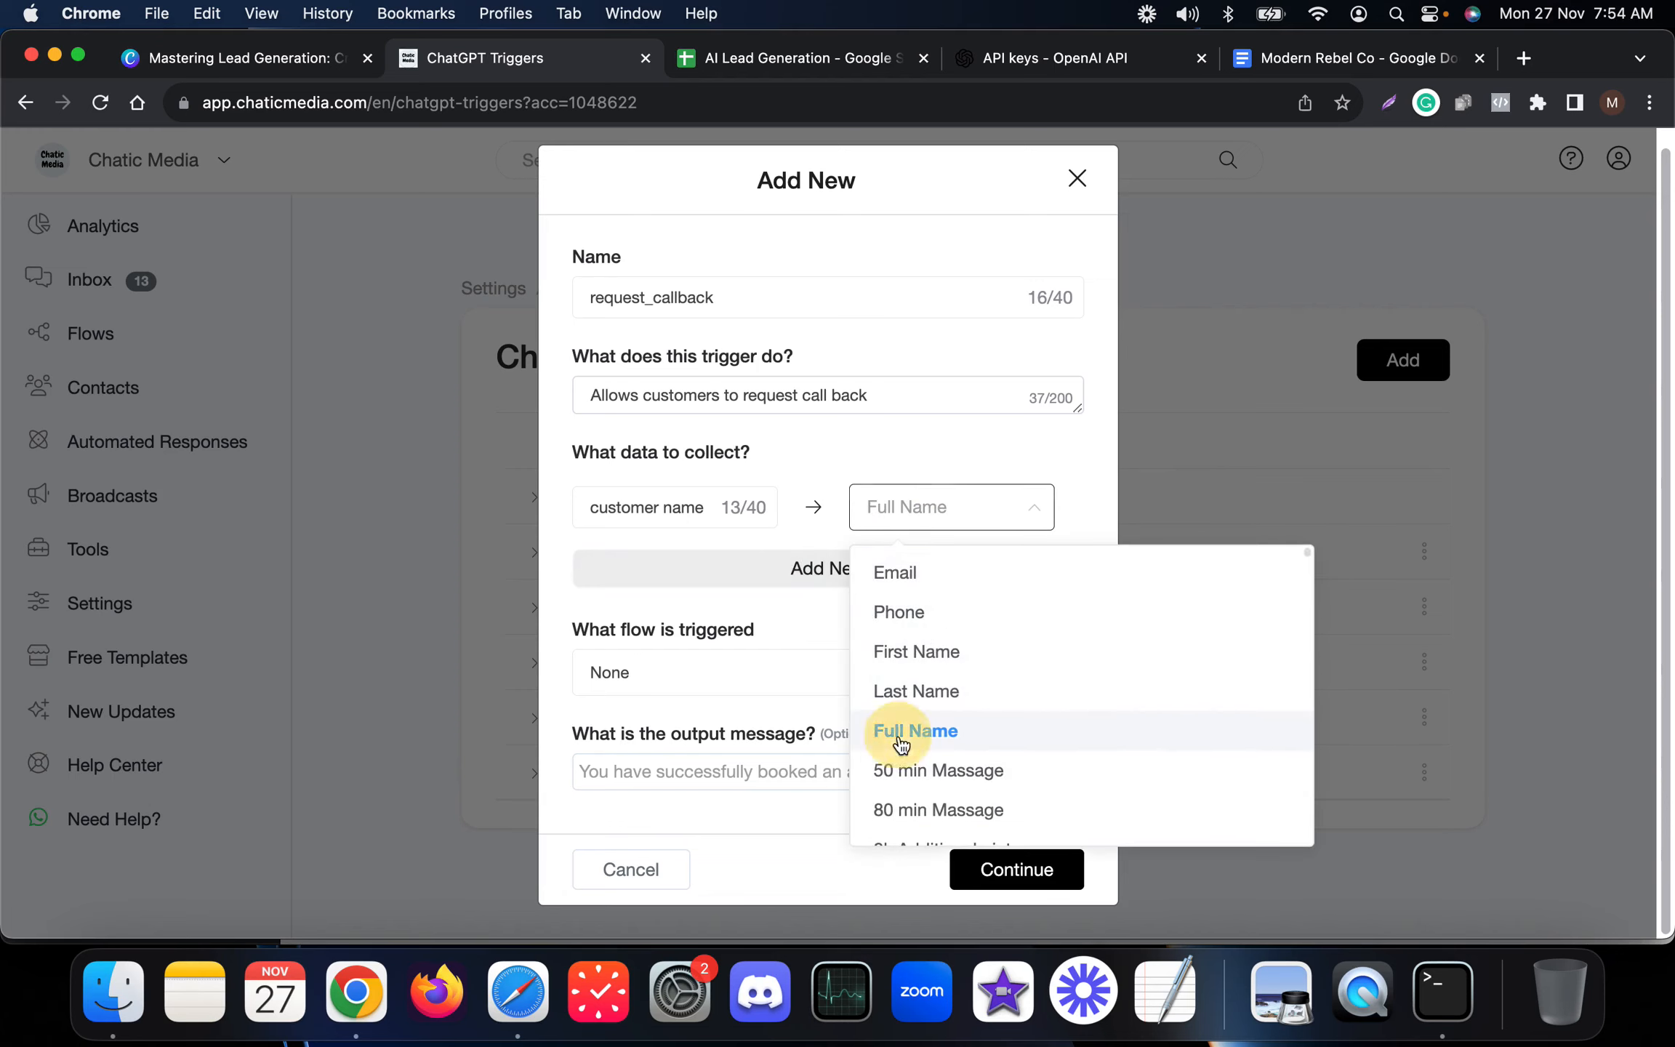
Add a second data field 'customer phone number' mapped to the Phone field, then save the trigger.
click(806, 574)
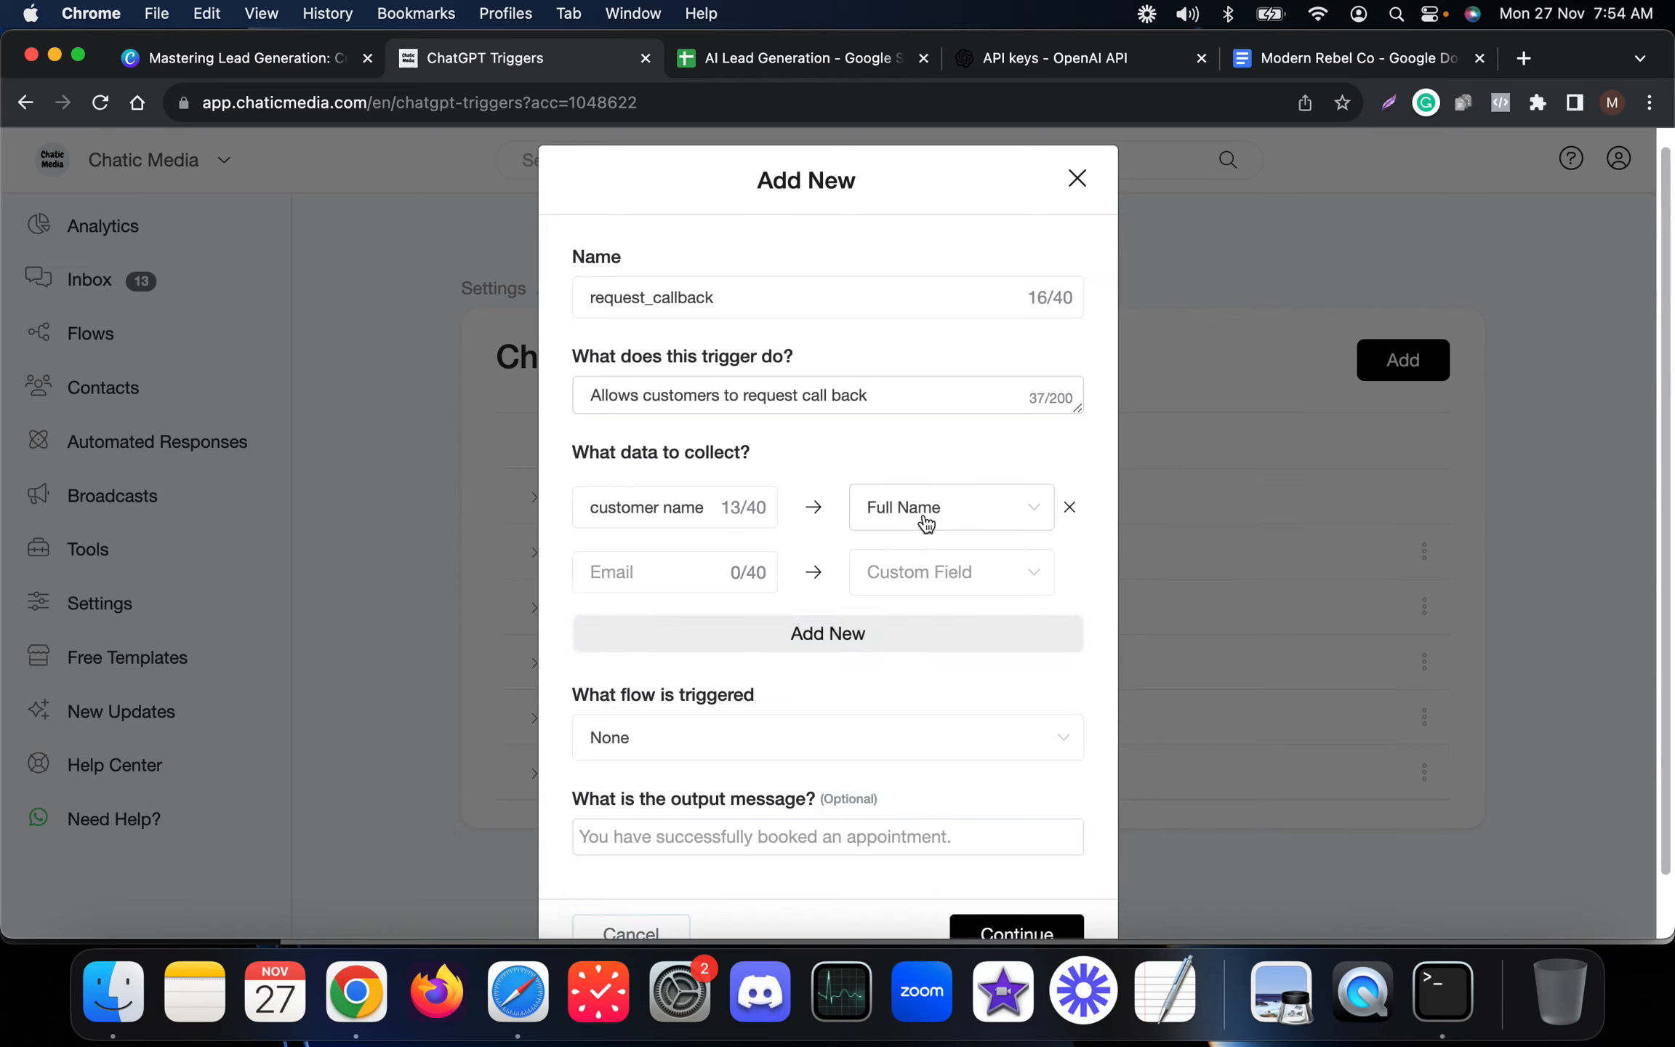
click(636, 580)
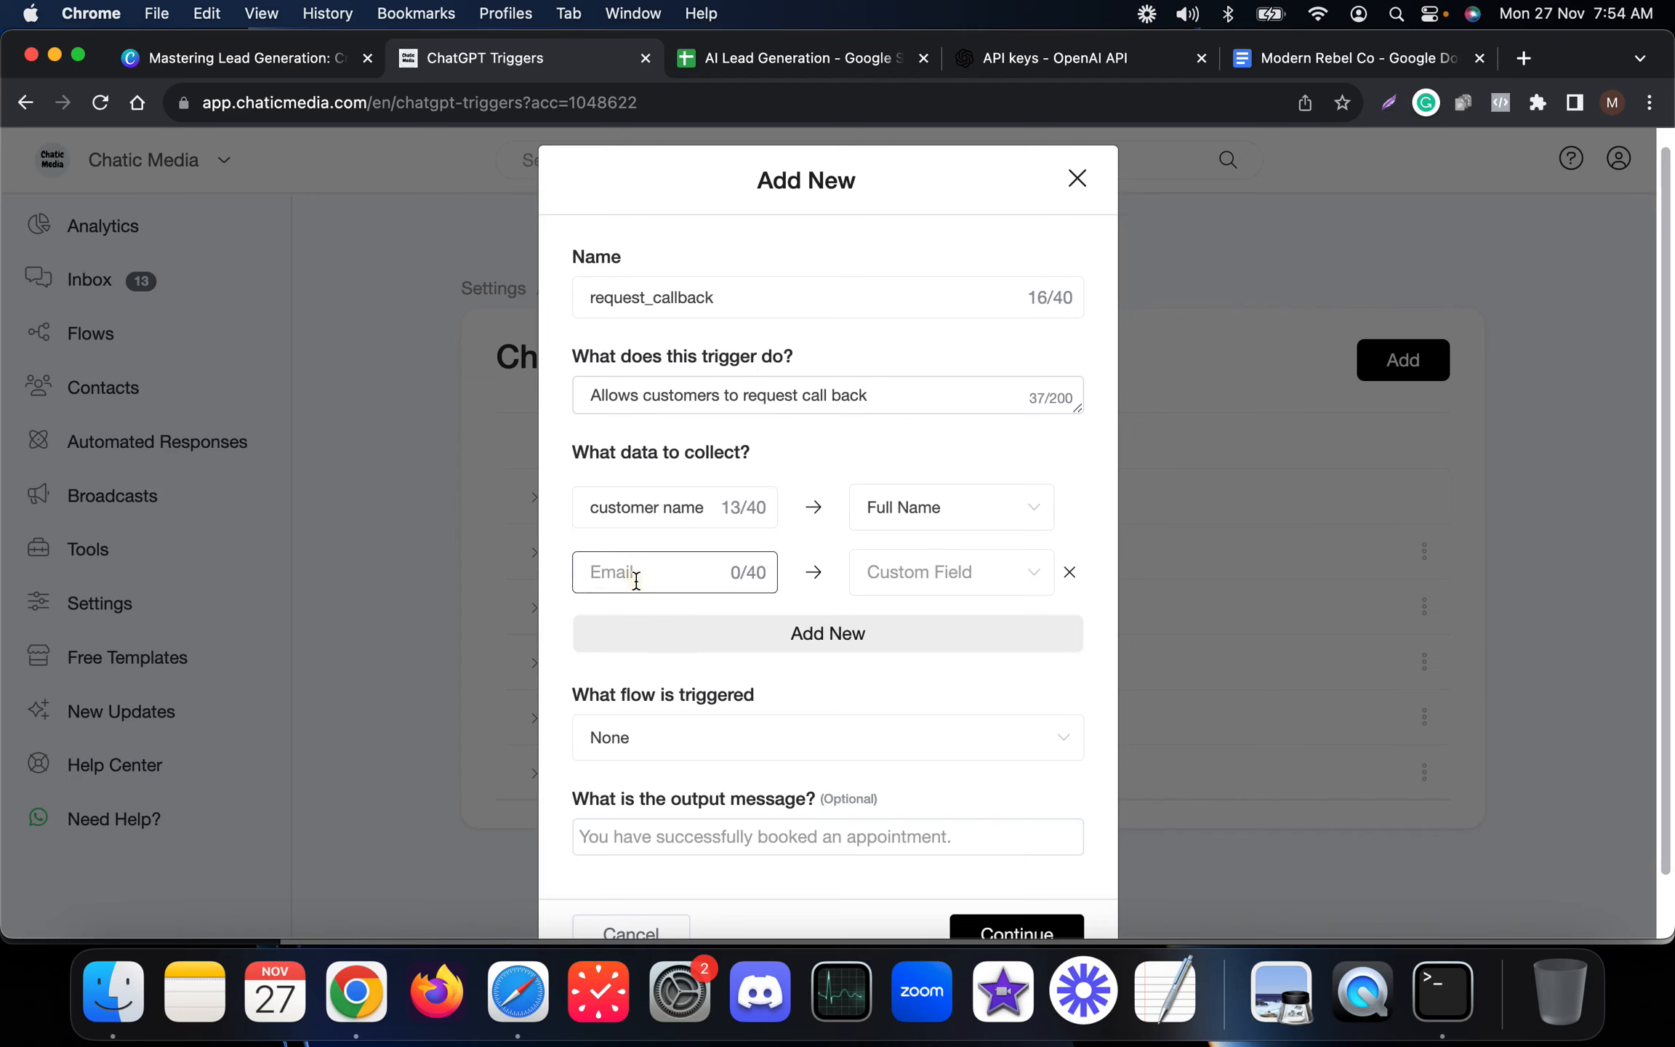
text(customer phone number)
click(942, 573)
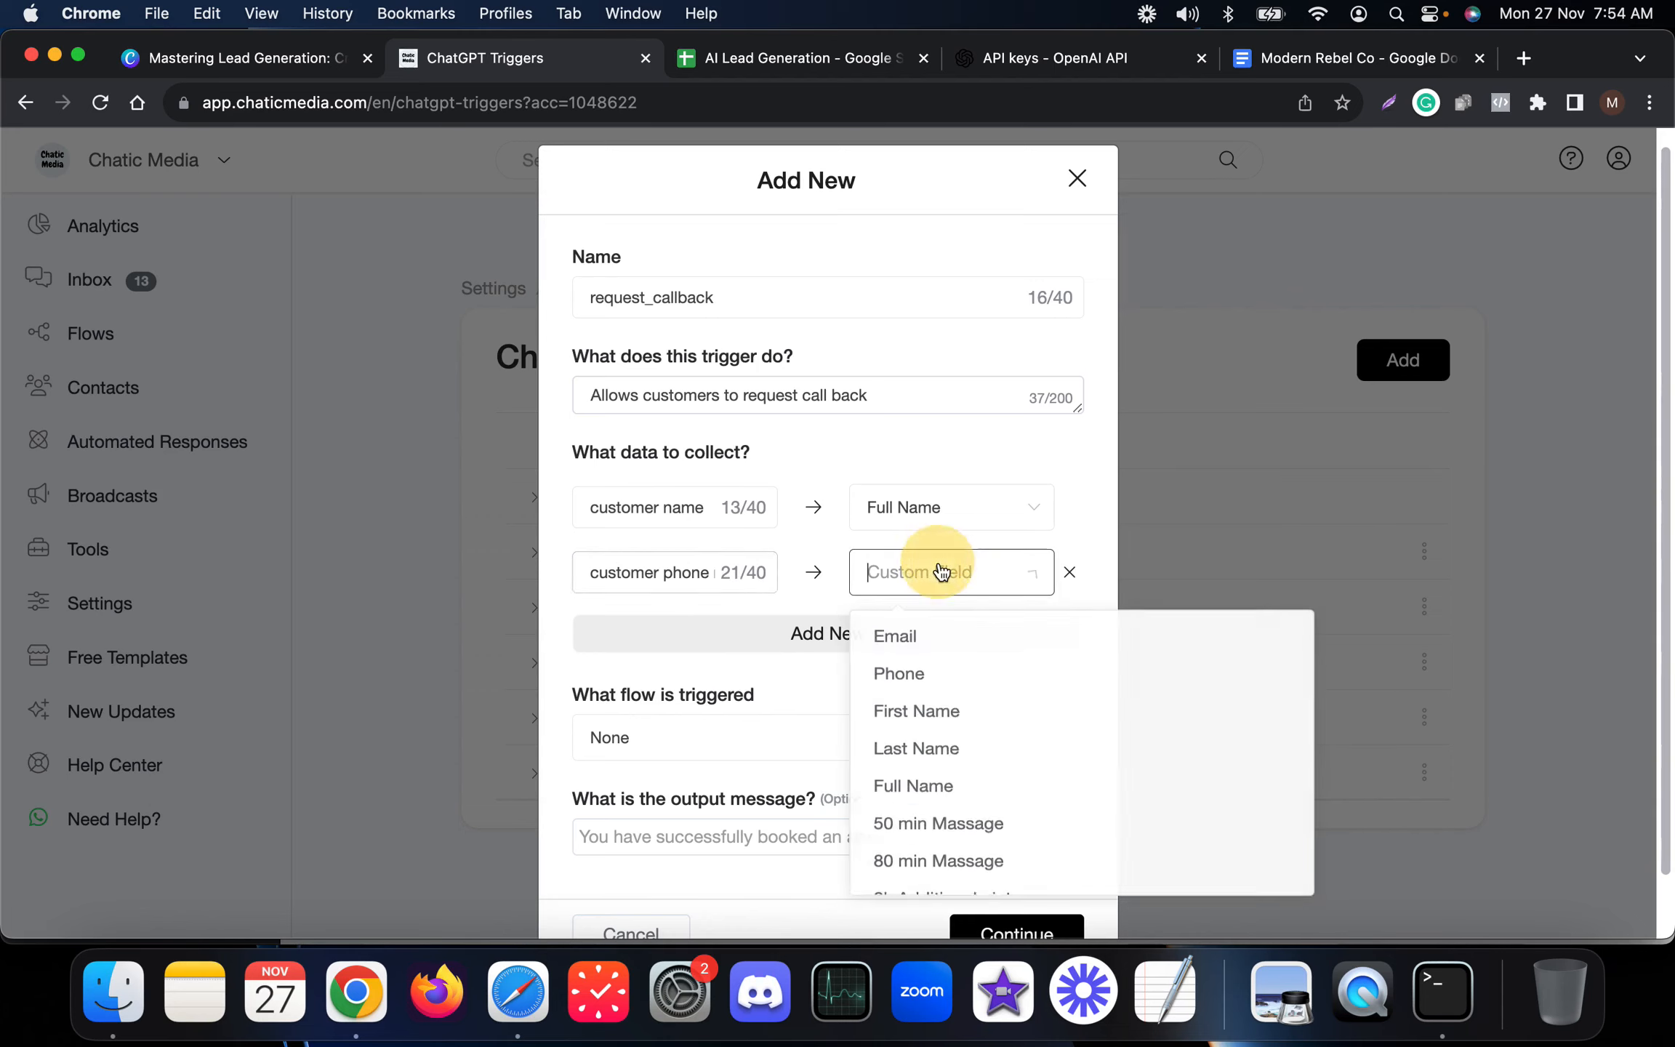
click(922, 681)
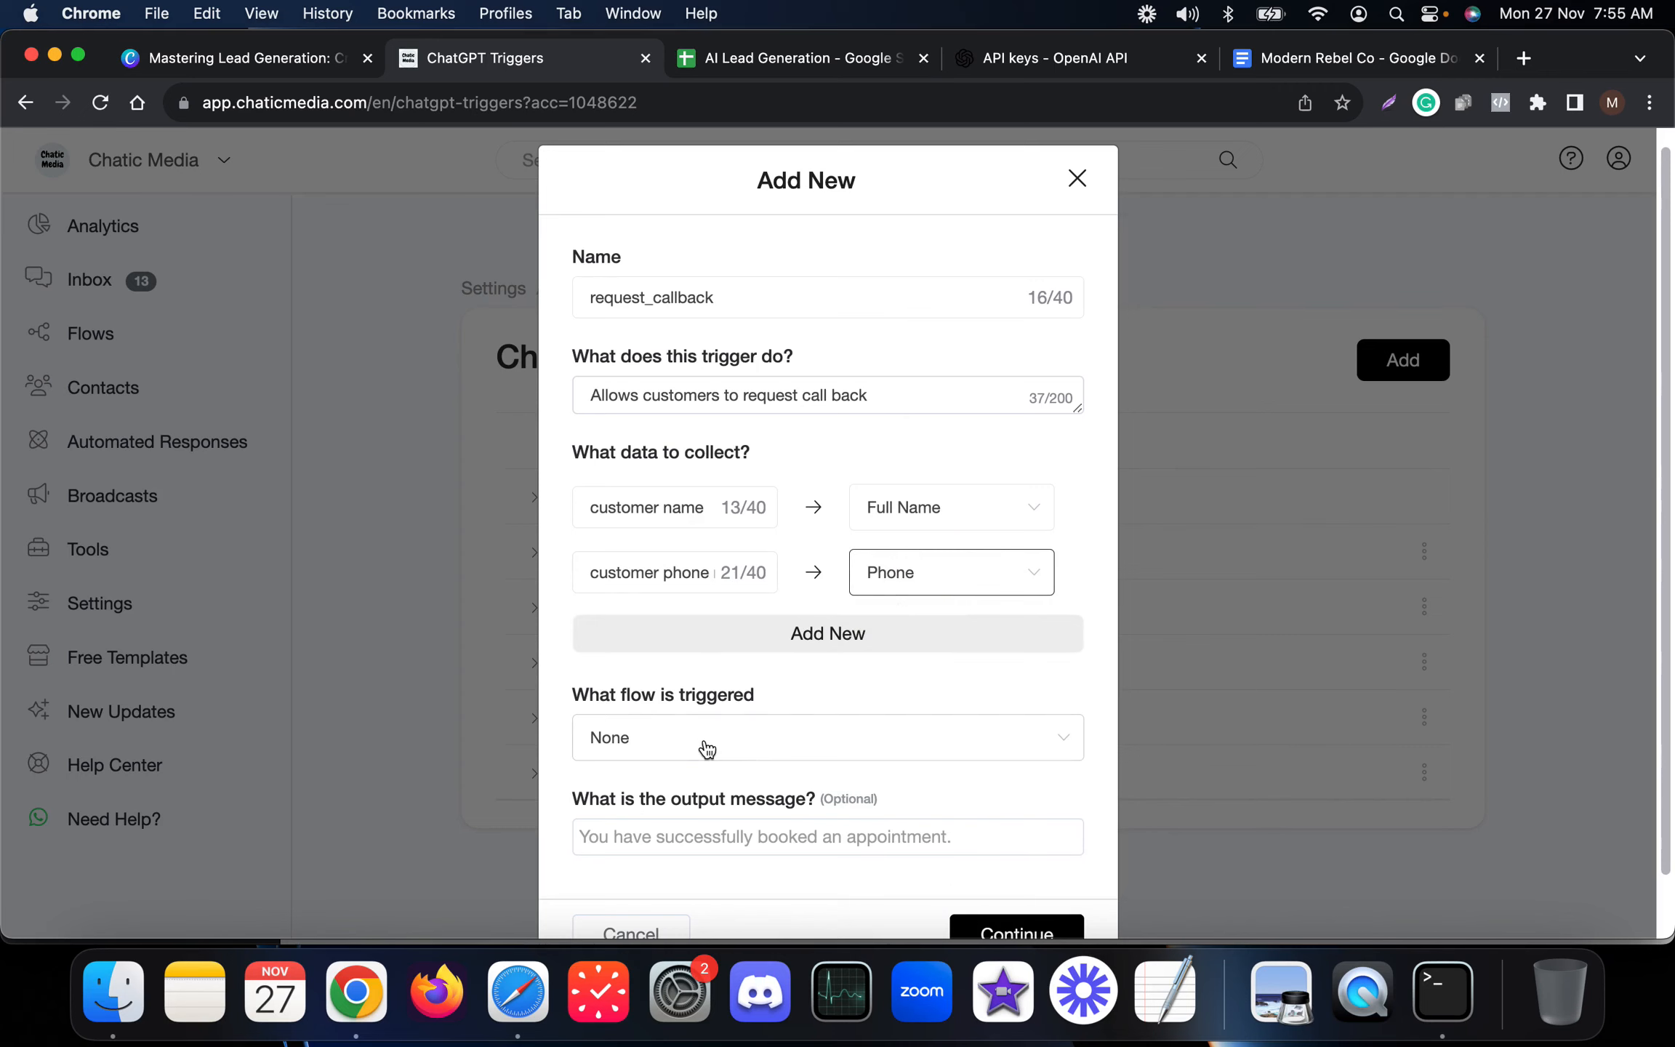
scroll(705, 749, down, 2)
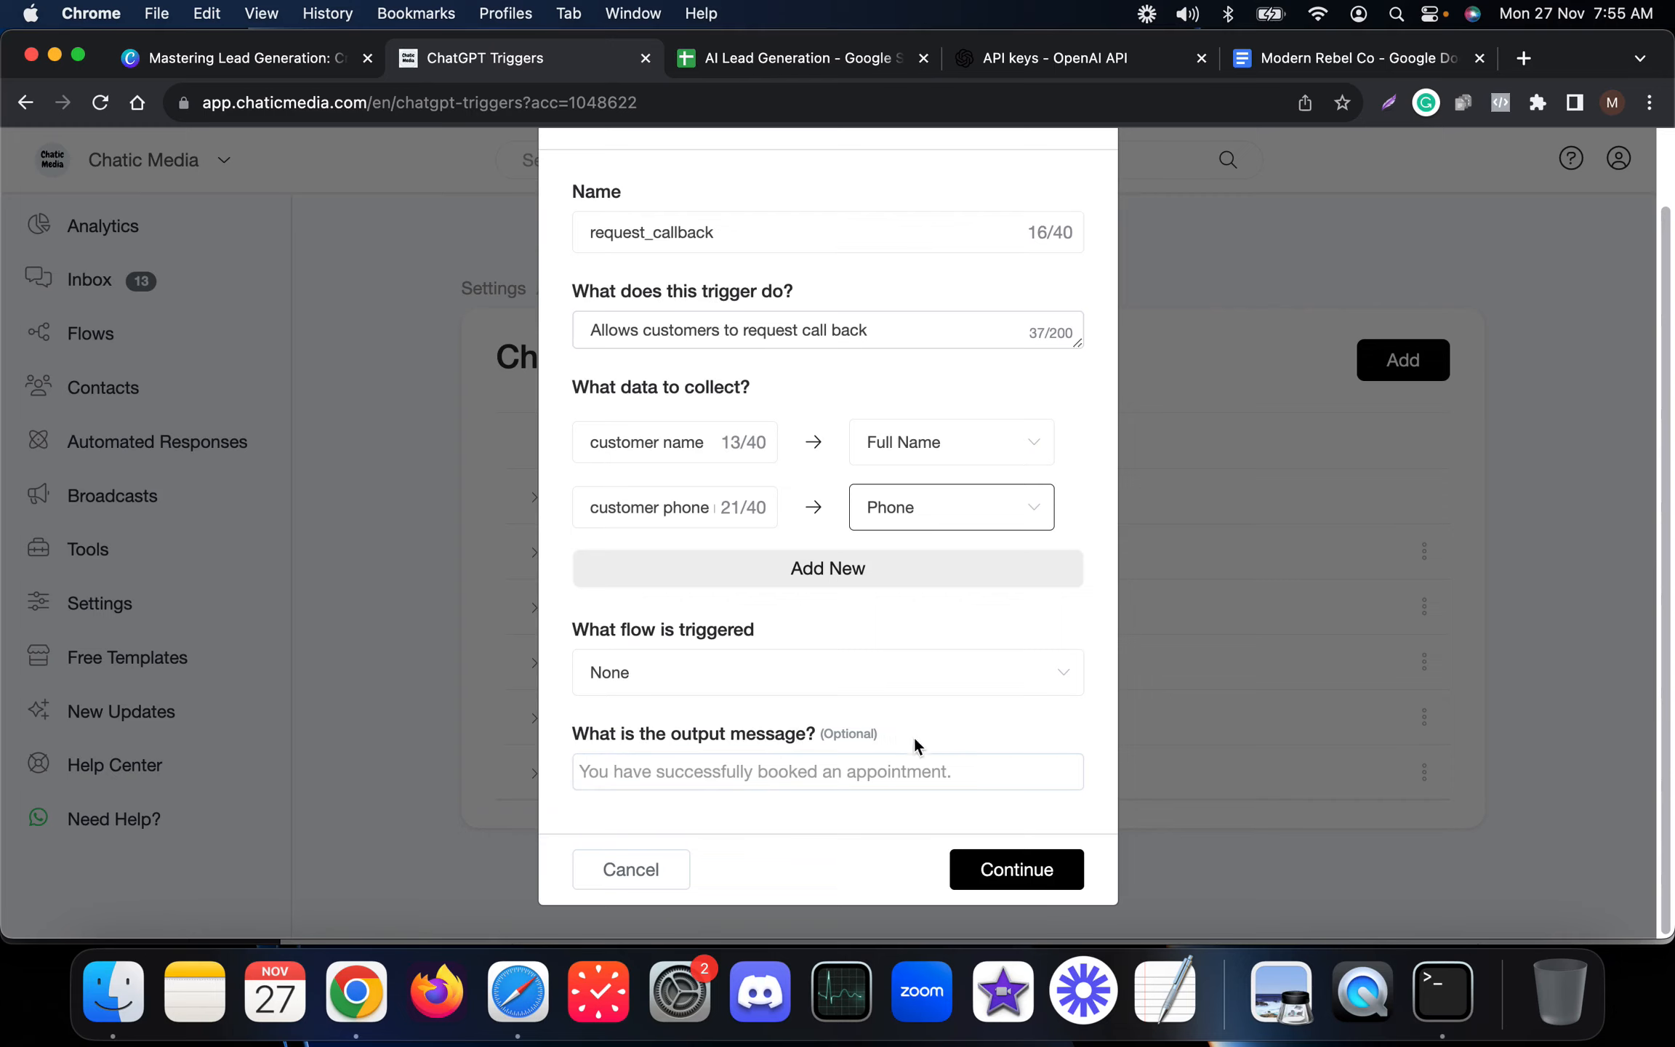
click(1004, 871)
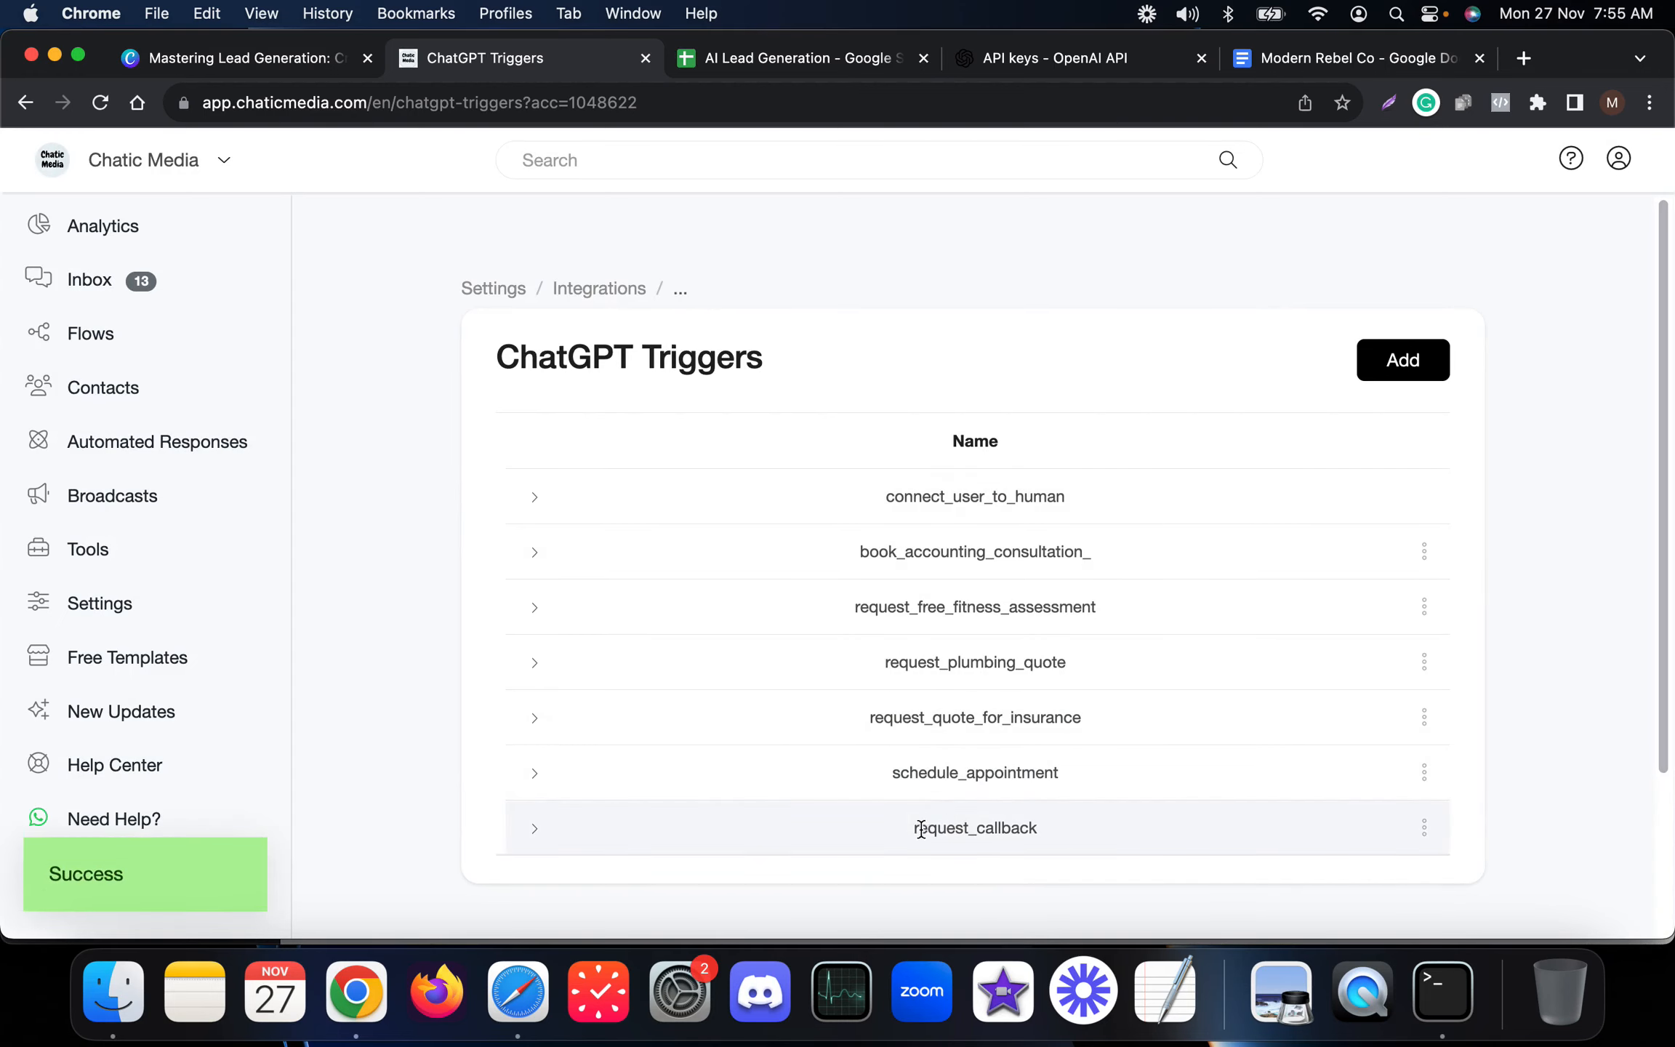
Edit the request_callback trigger to set the output message 'Thanks! One of our agent will contact you soon' and save.
click(1424, 827)
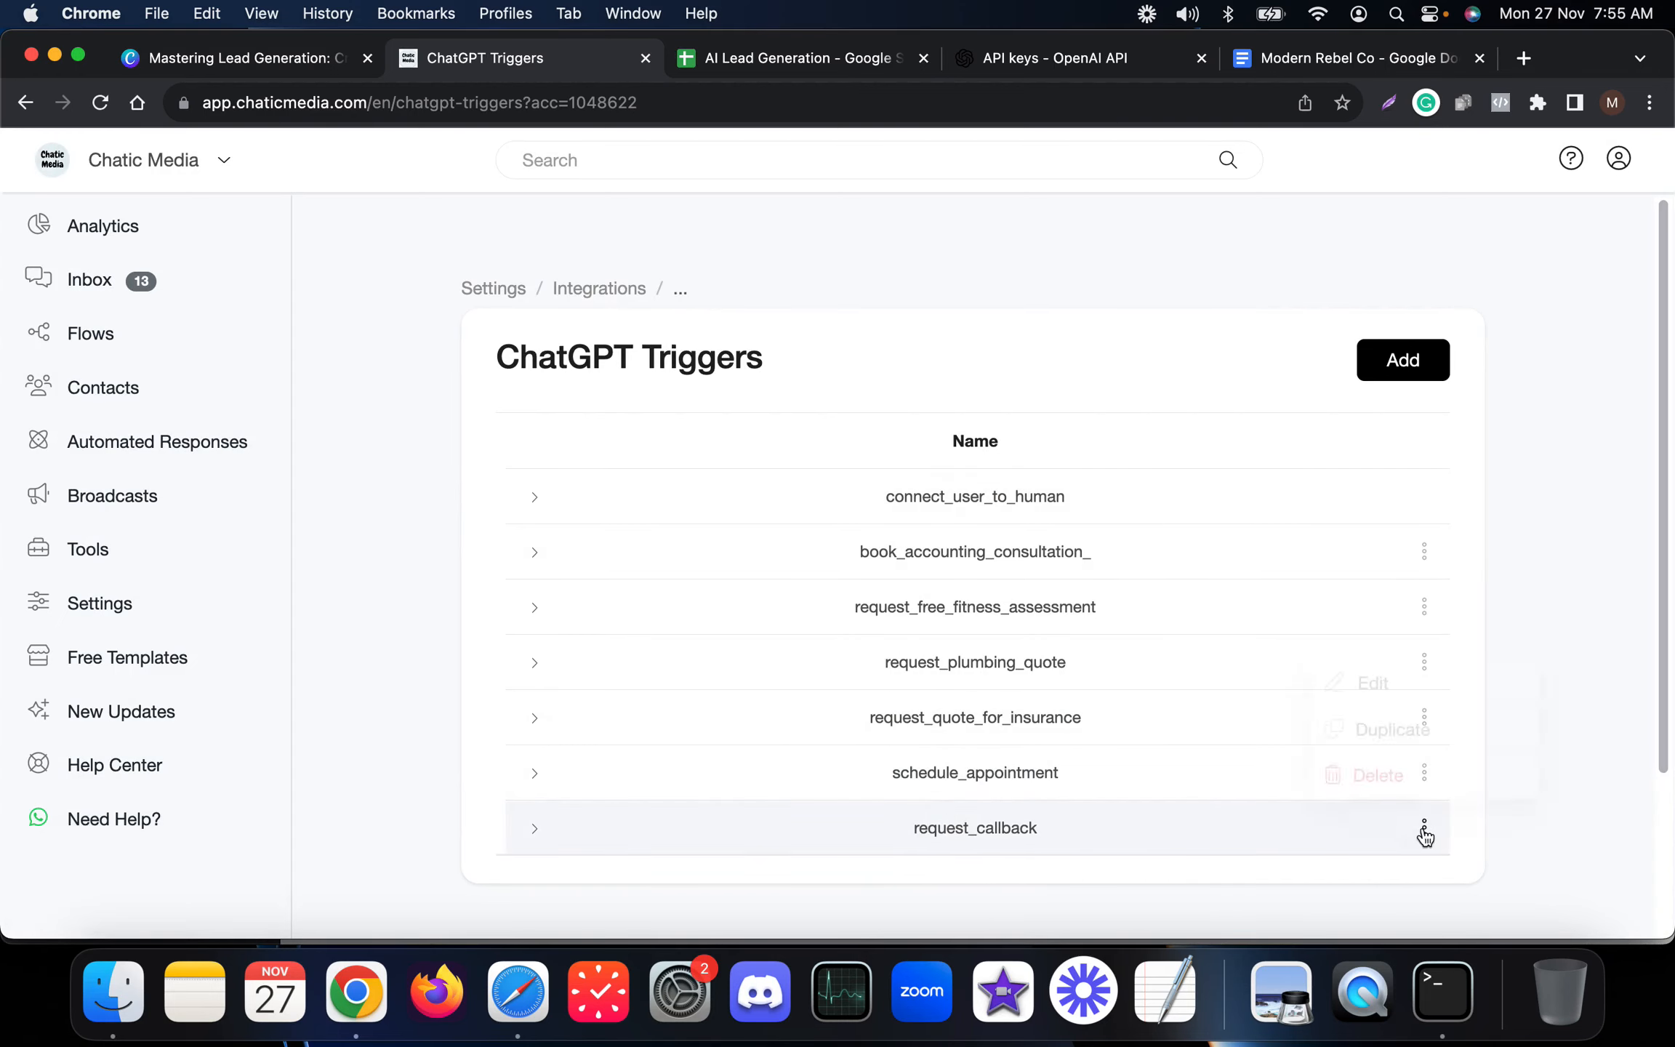
click(1405, 698)
scroll(649, 711, down, 2)
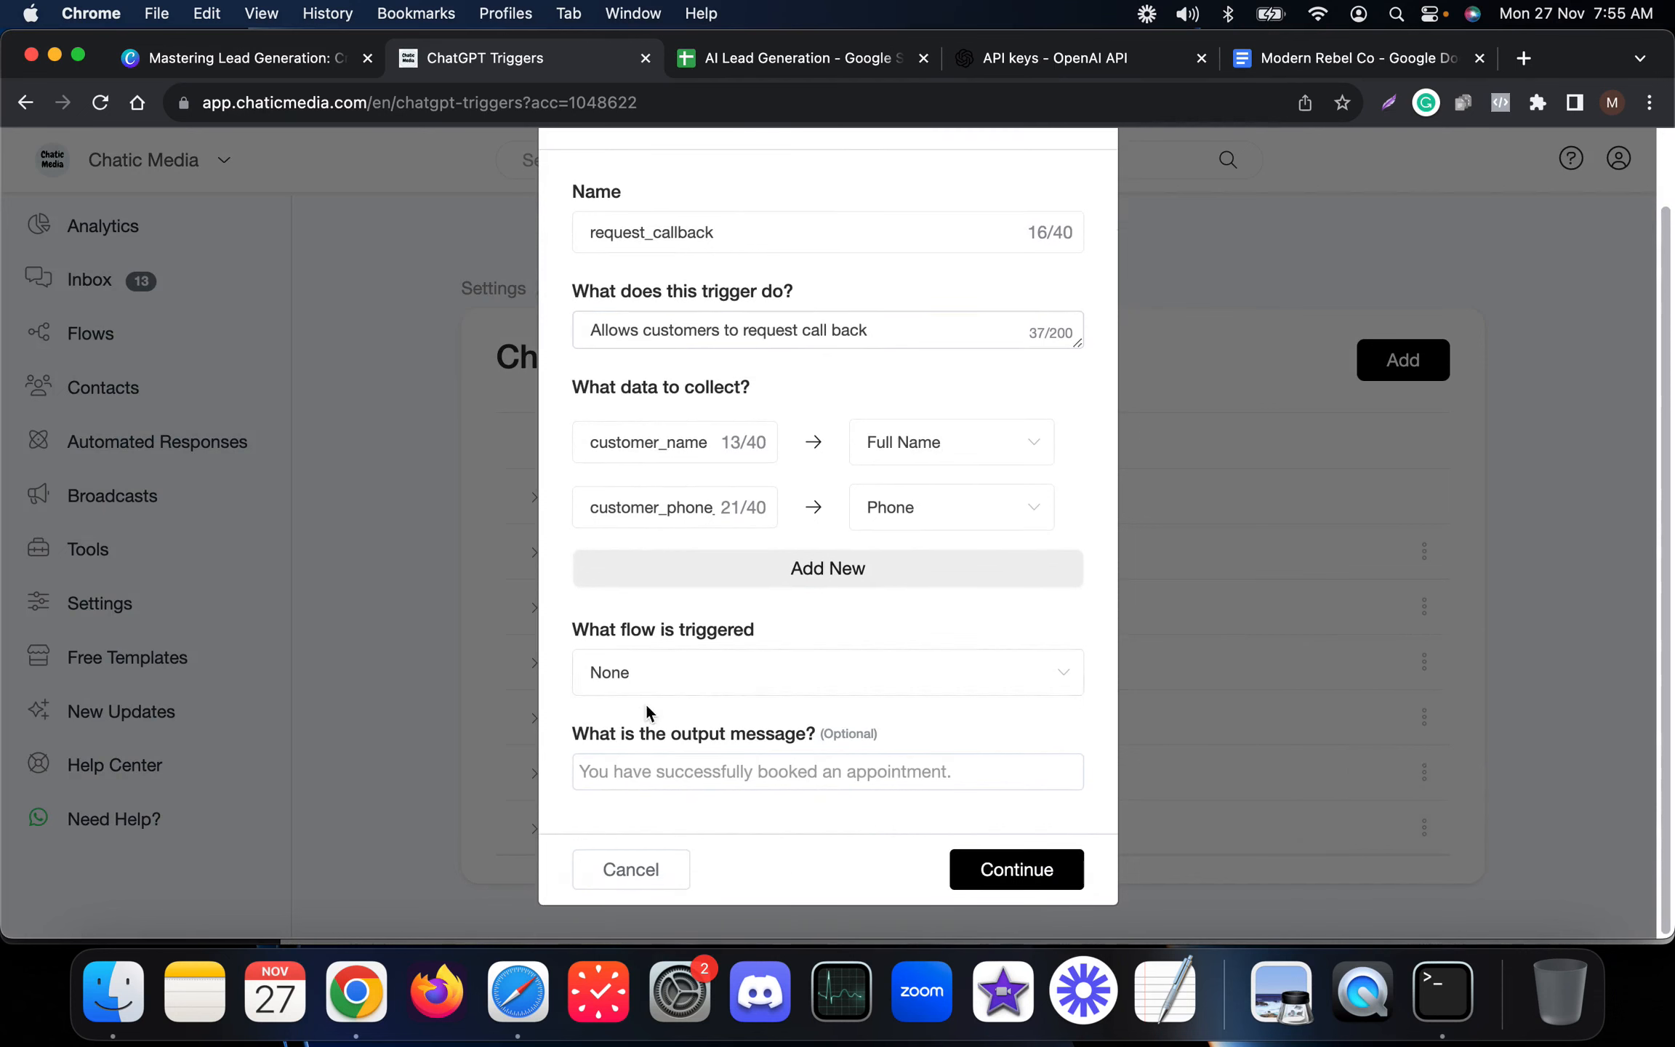
click(642, 757)
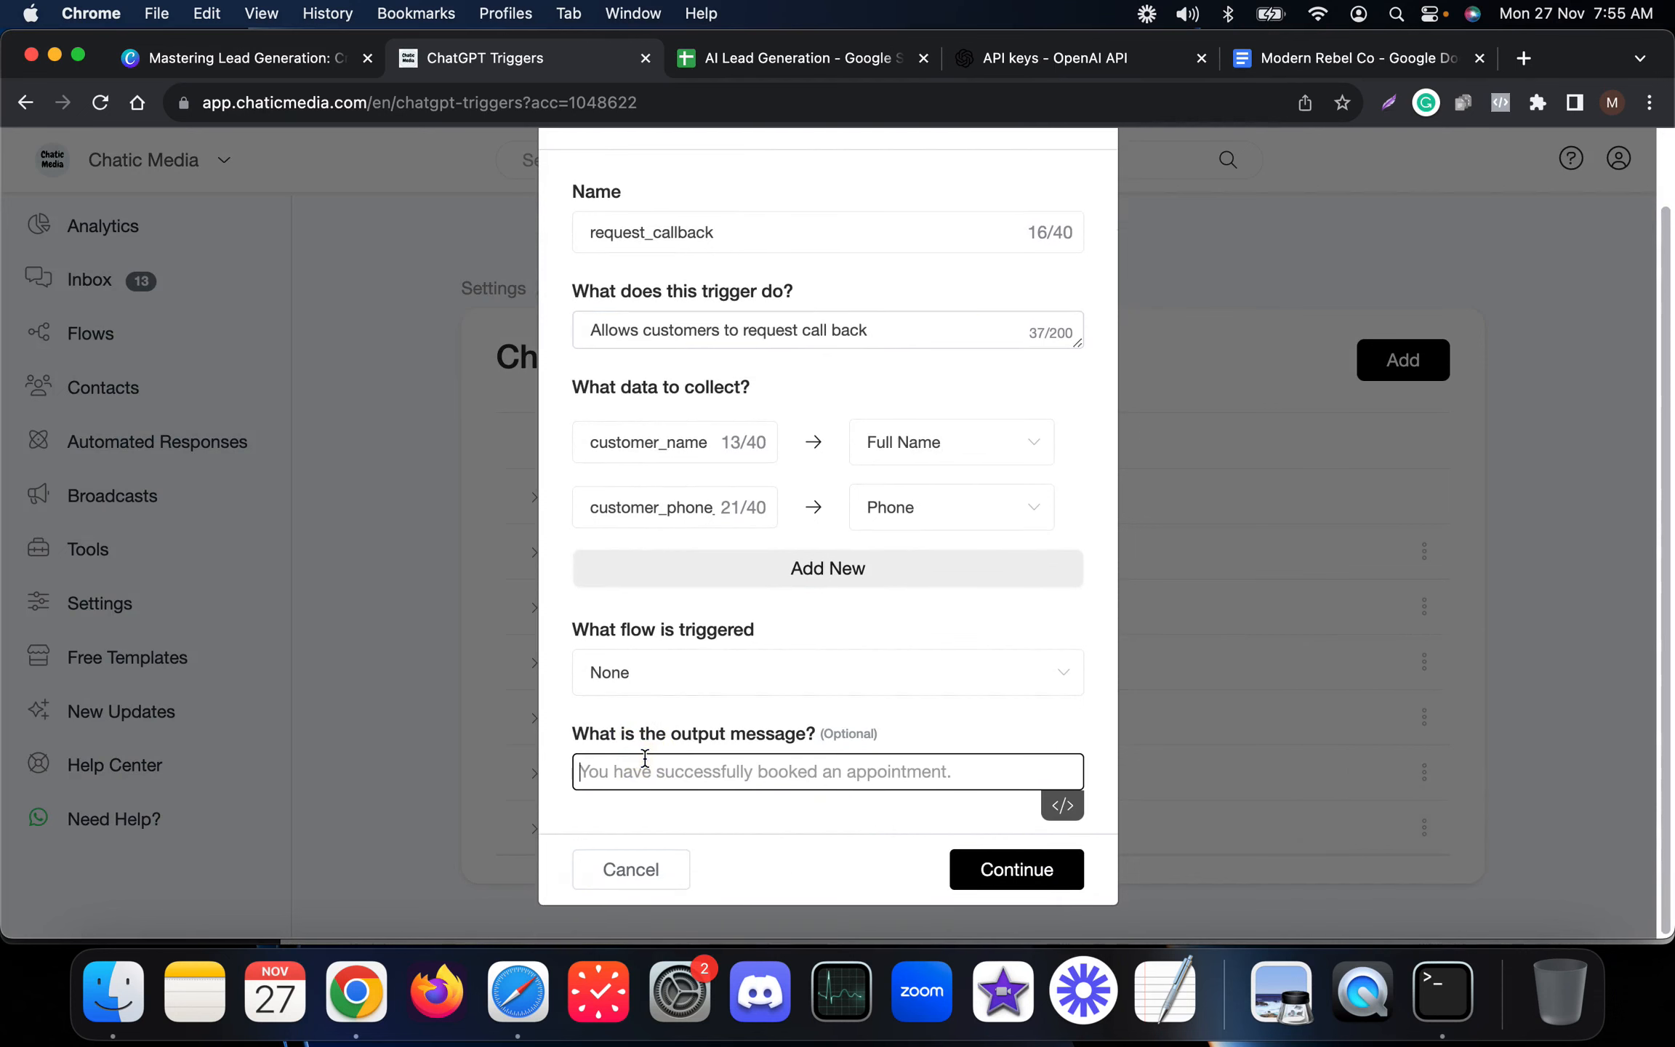
text(t)
key(BackSpace)
text(Thanks!)
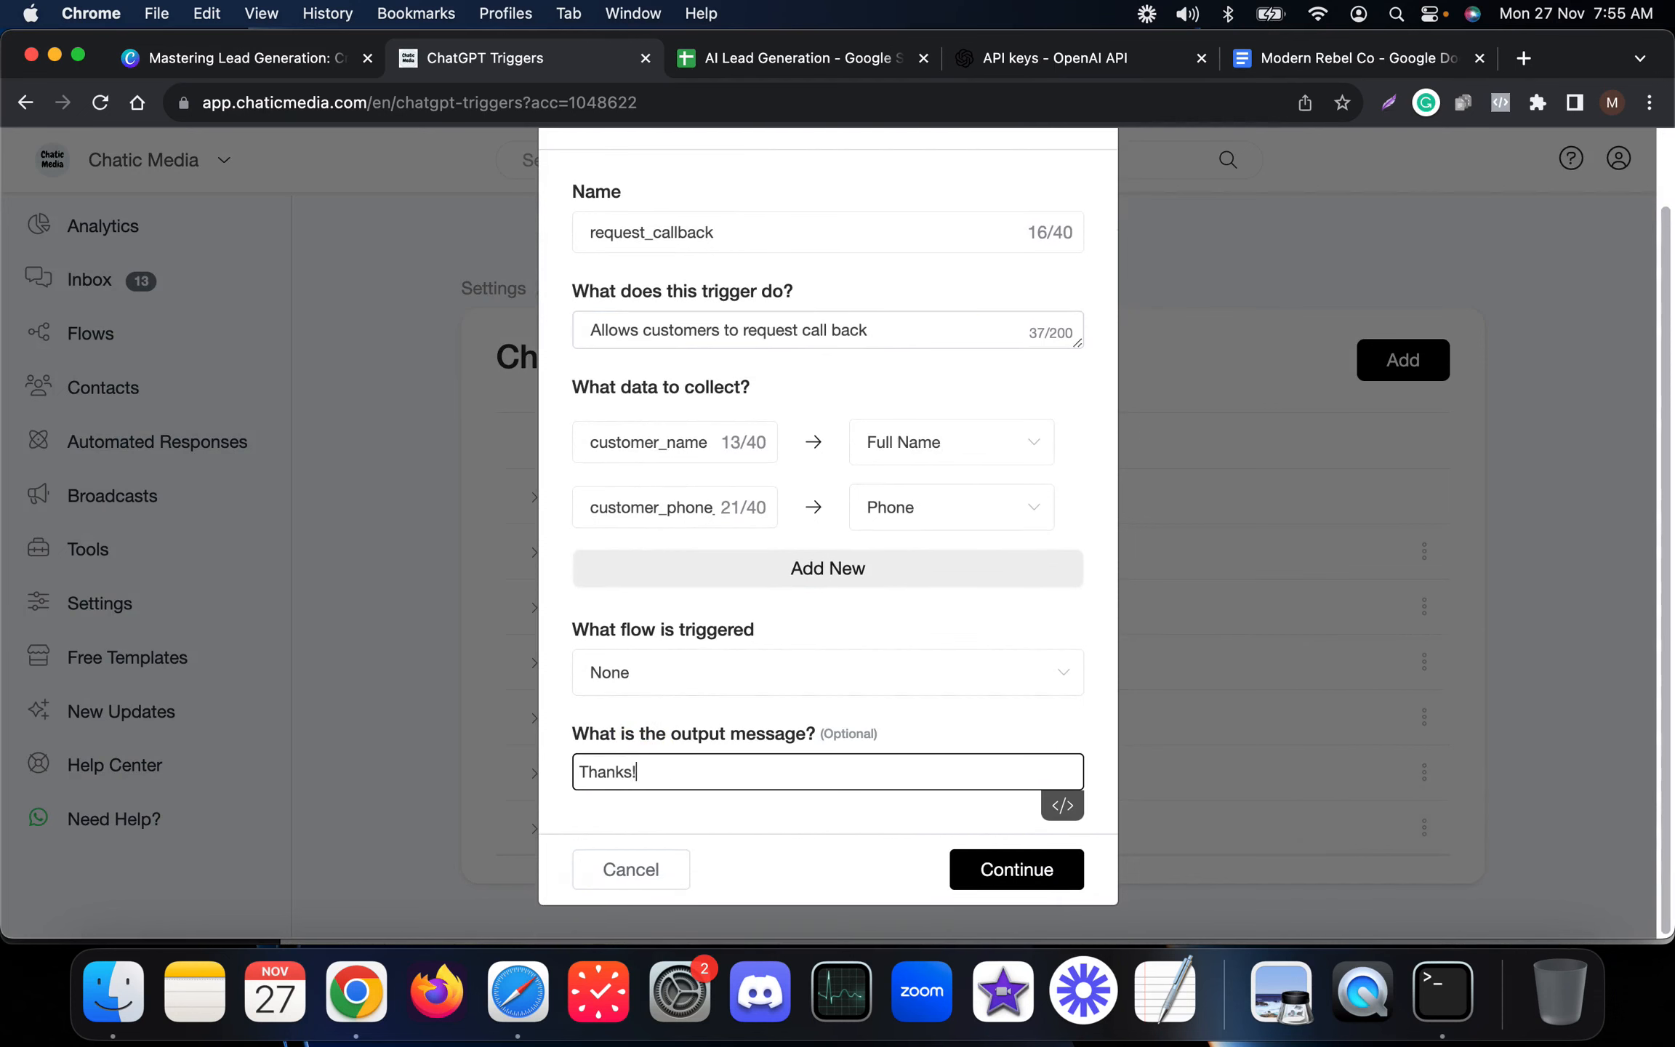
text( One of our agent will contact)
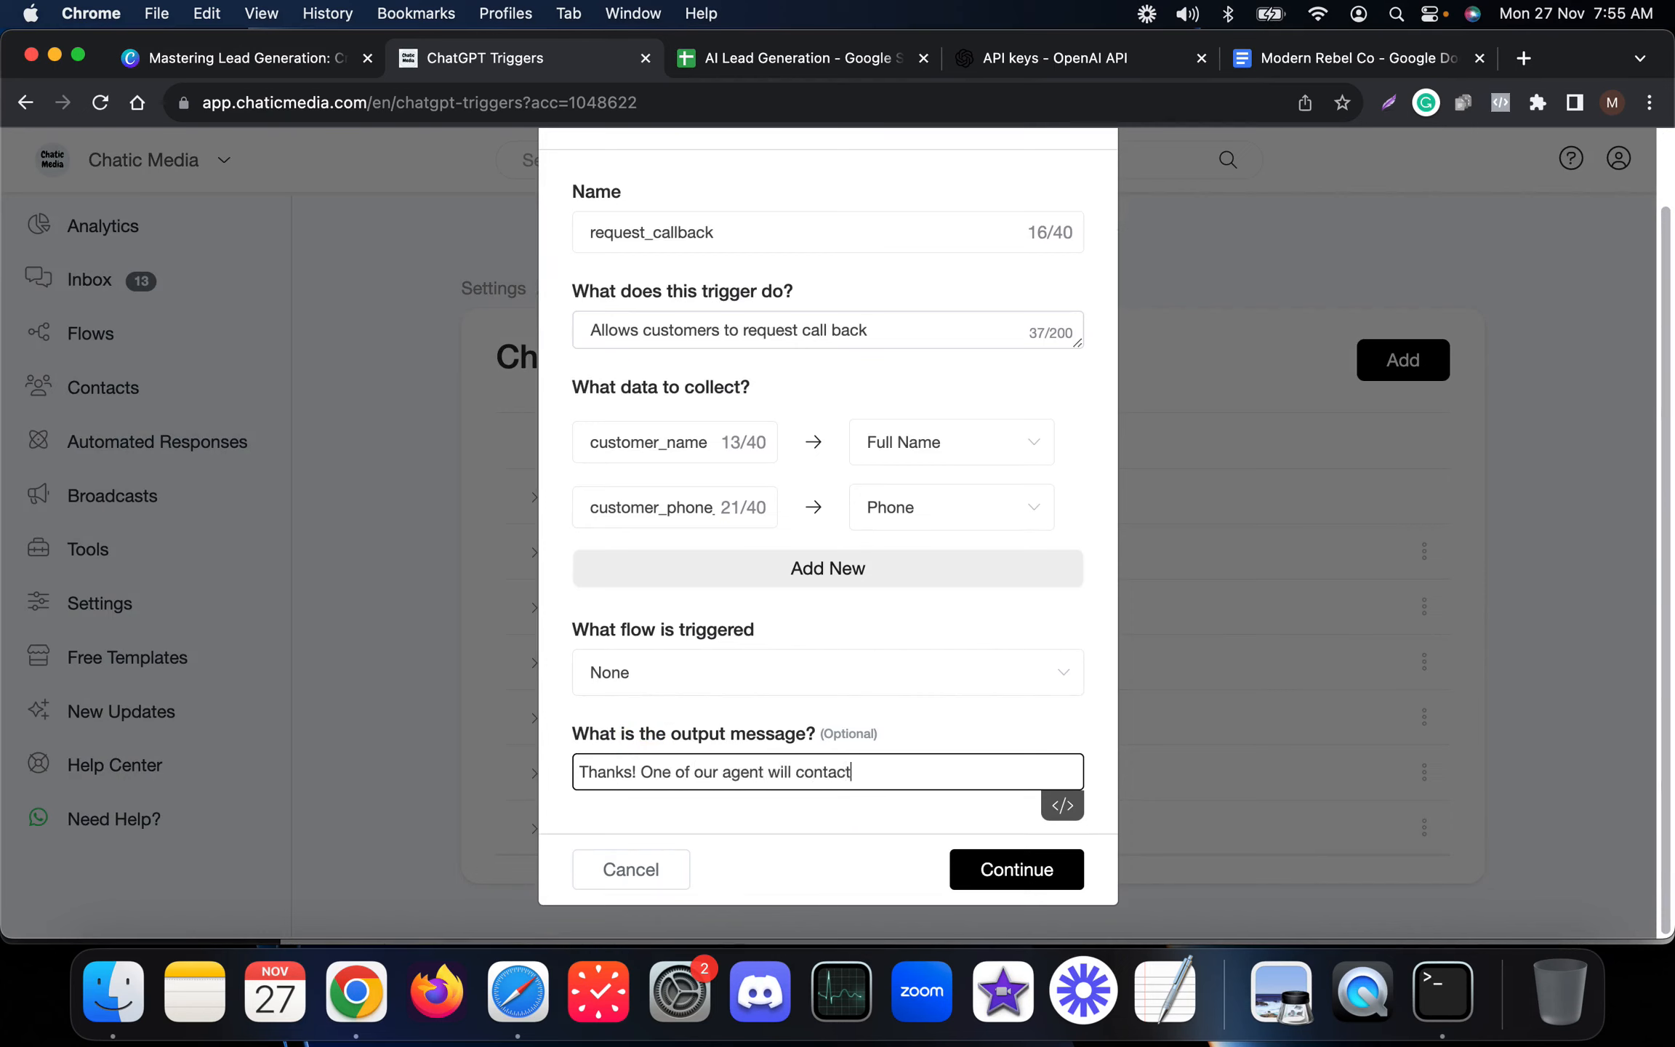
text( you soon.)
click(1001, 865)
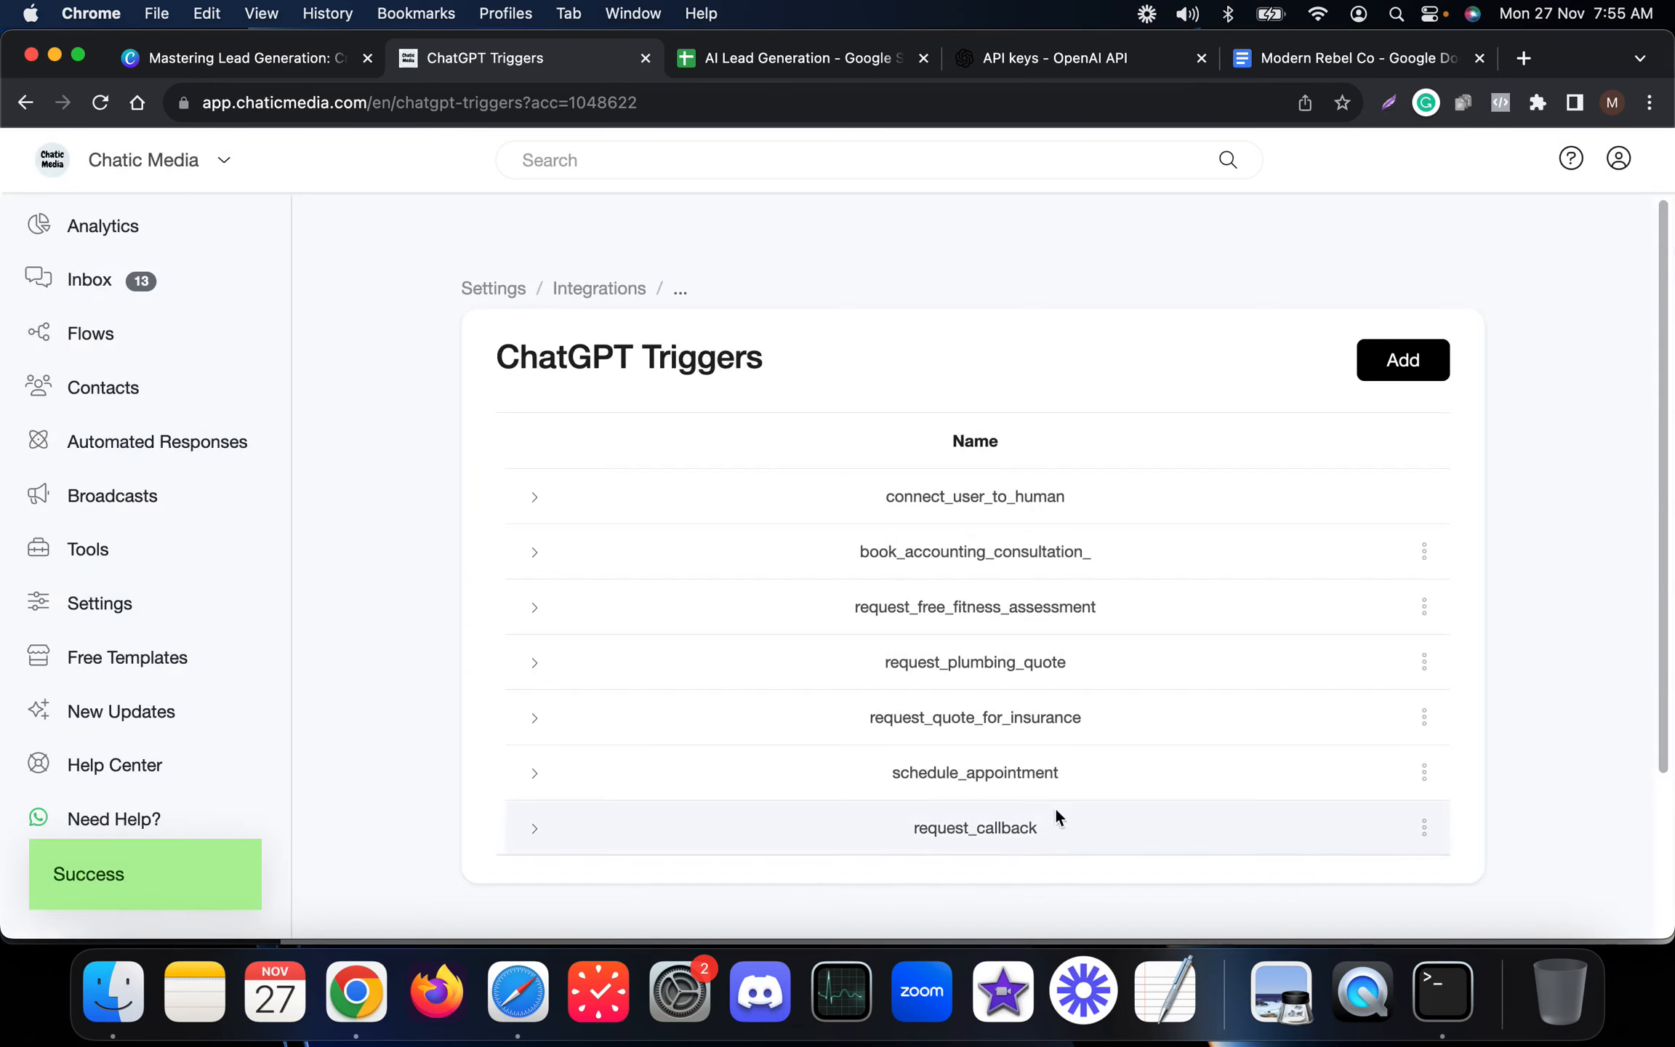
Return to the integrations settings and attach the request_callback trigger in the OpenAI ChatGPT configuration.
super+click(603, 295)
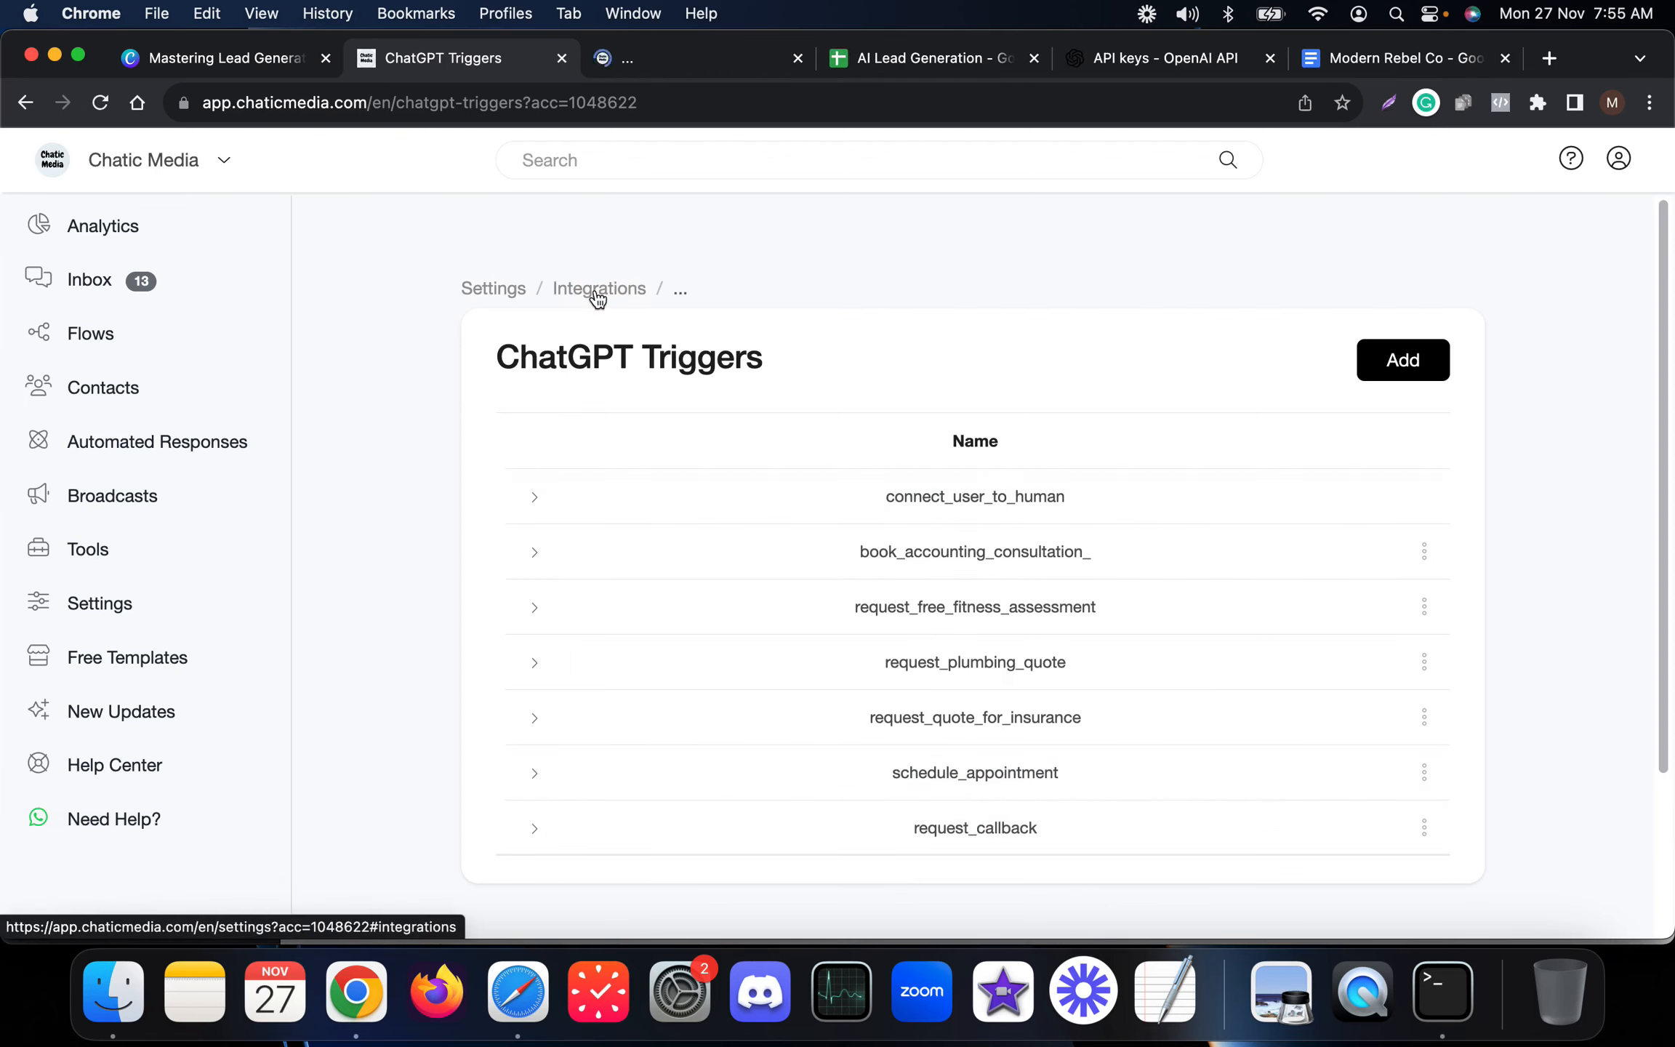
click(647, 59)
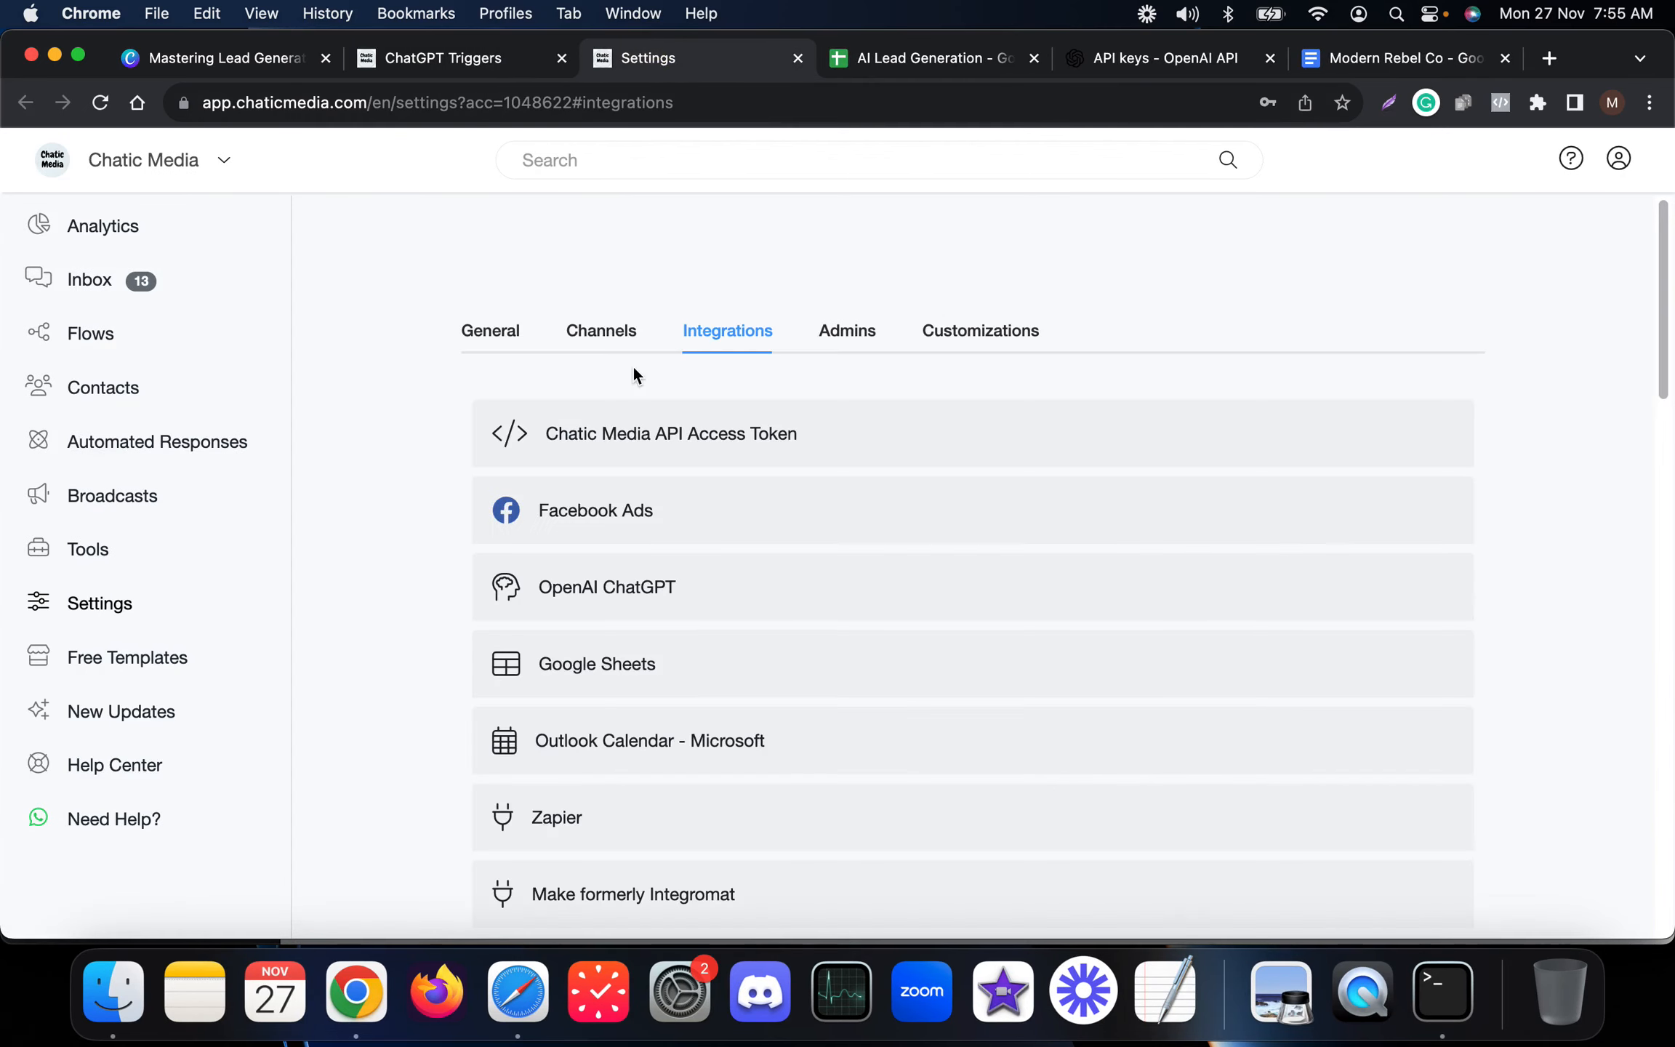
click(667, 611)
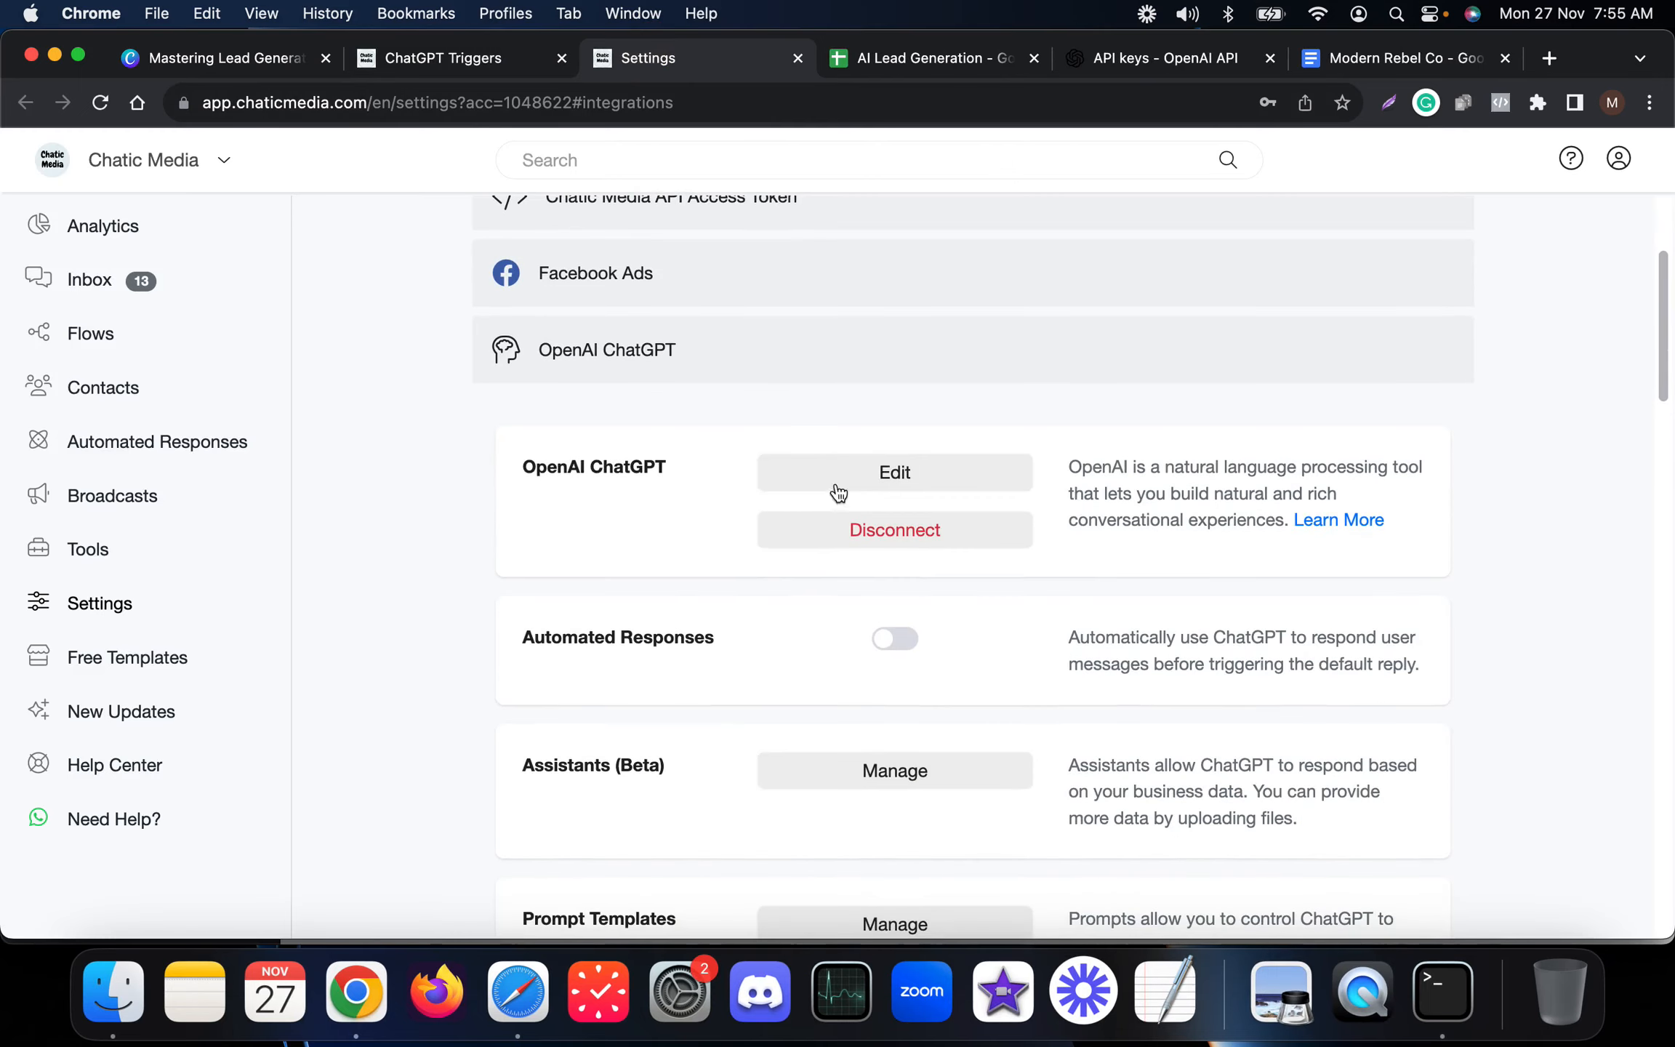
click(909, 471)
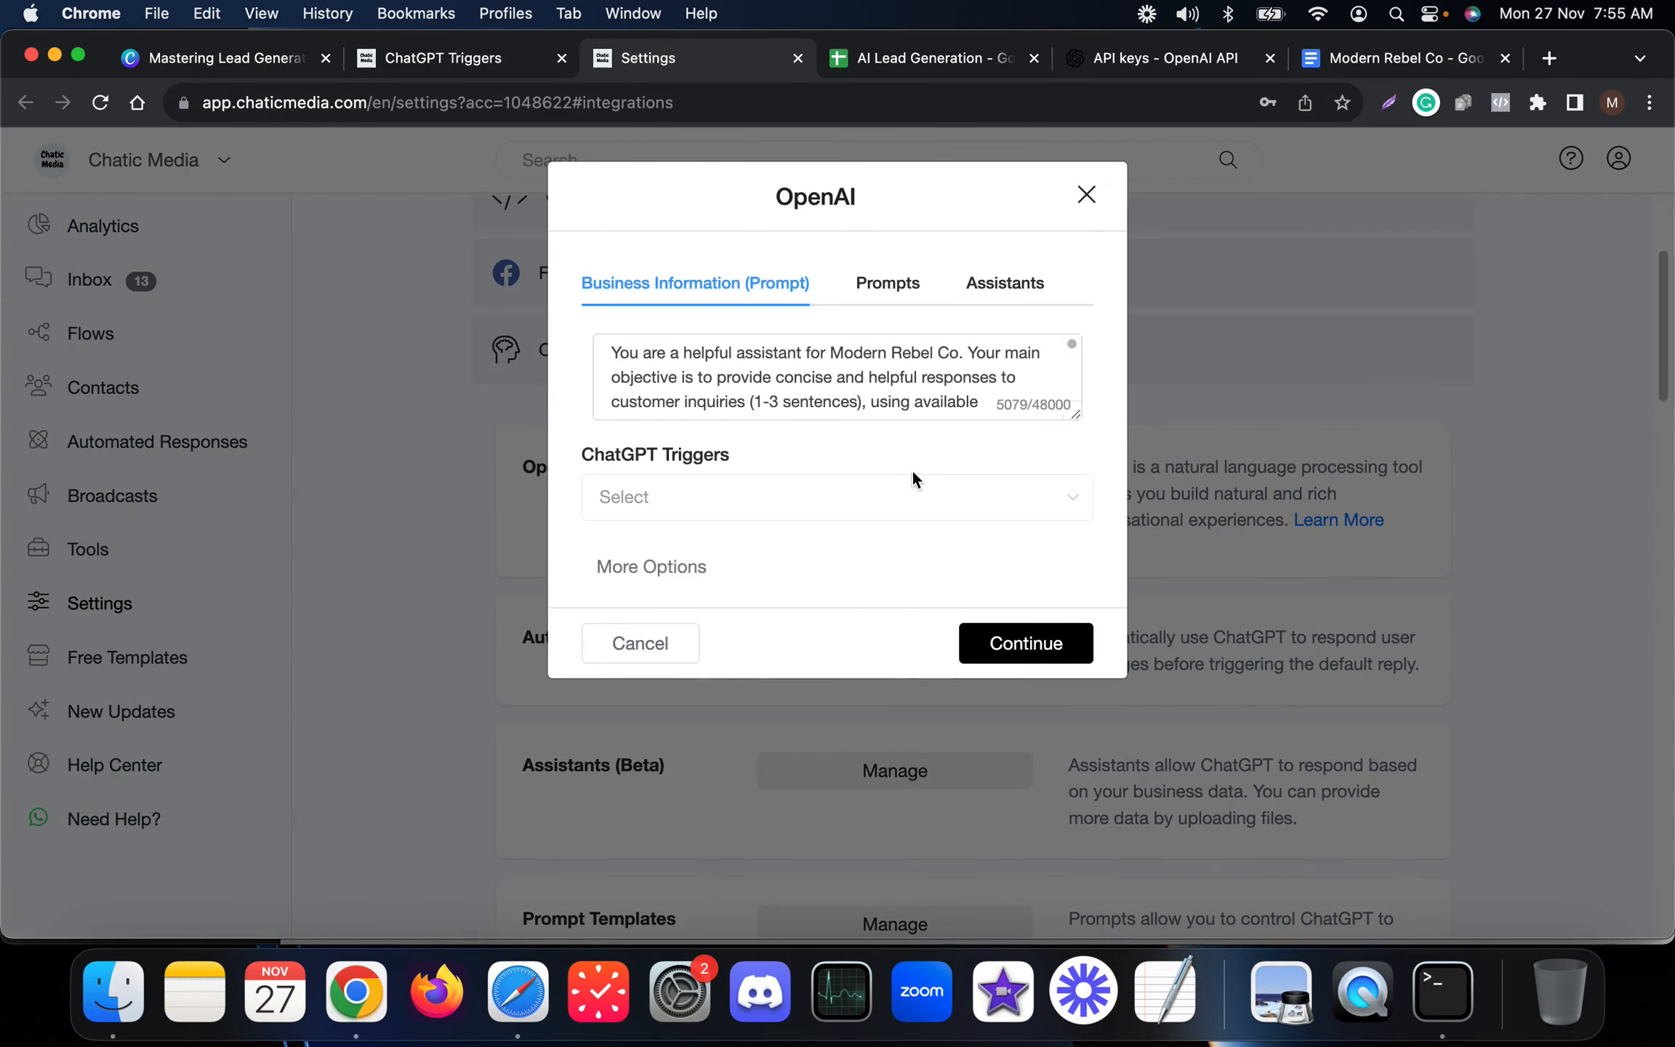
click(666, 502)
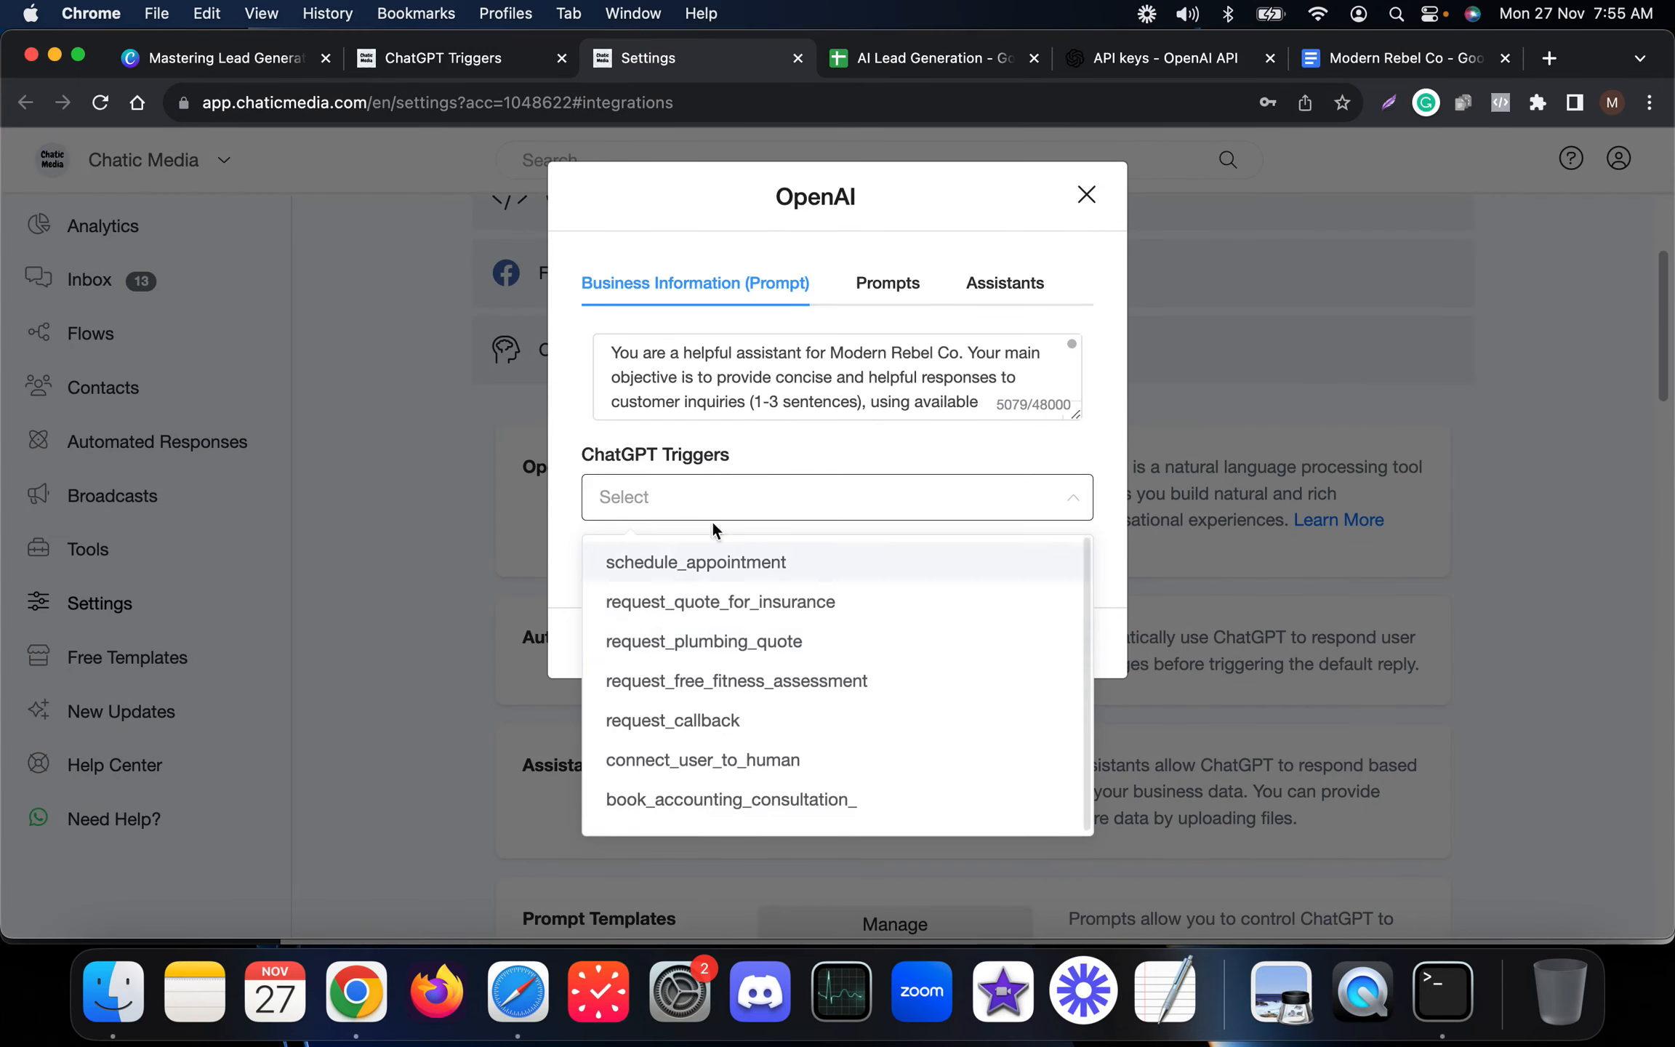
click(680, 723)
click(815, 450)
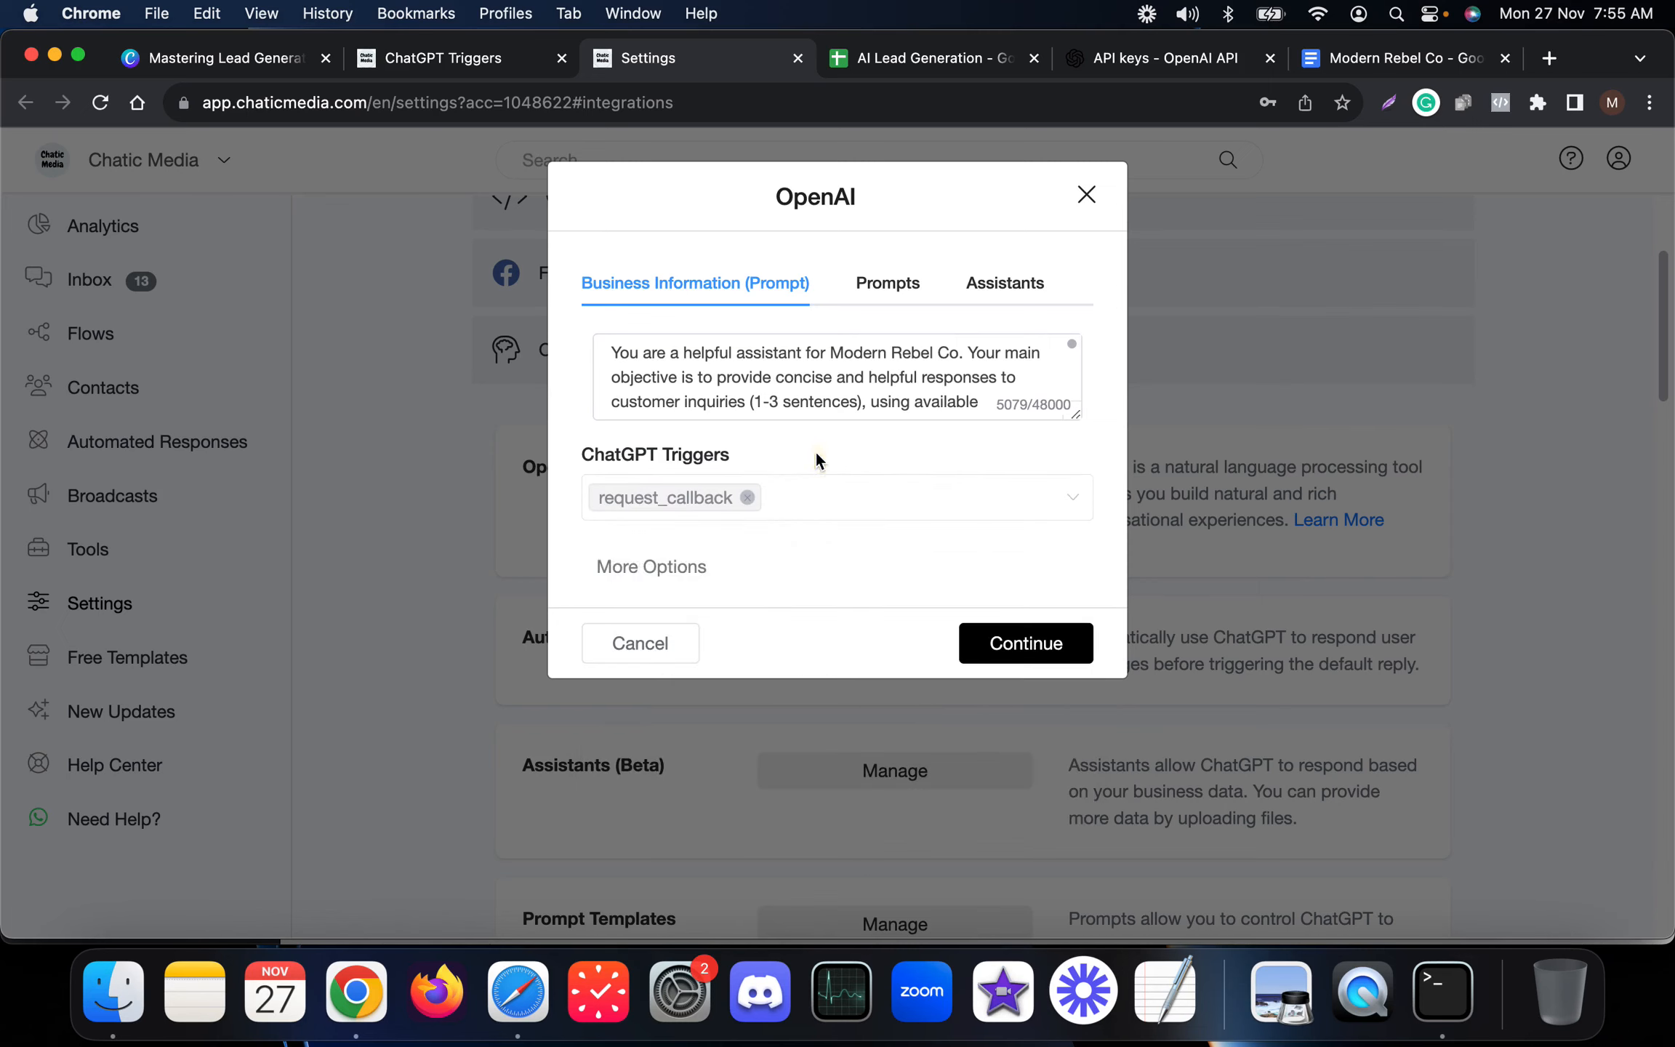
Add to the business prompt an instruction to offer customers a call back and collect their name and phone number.
click(598, 567)
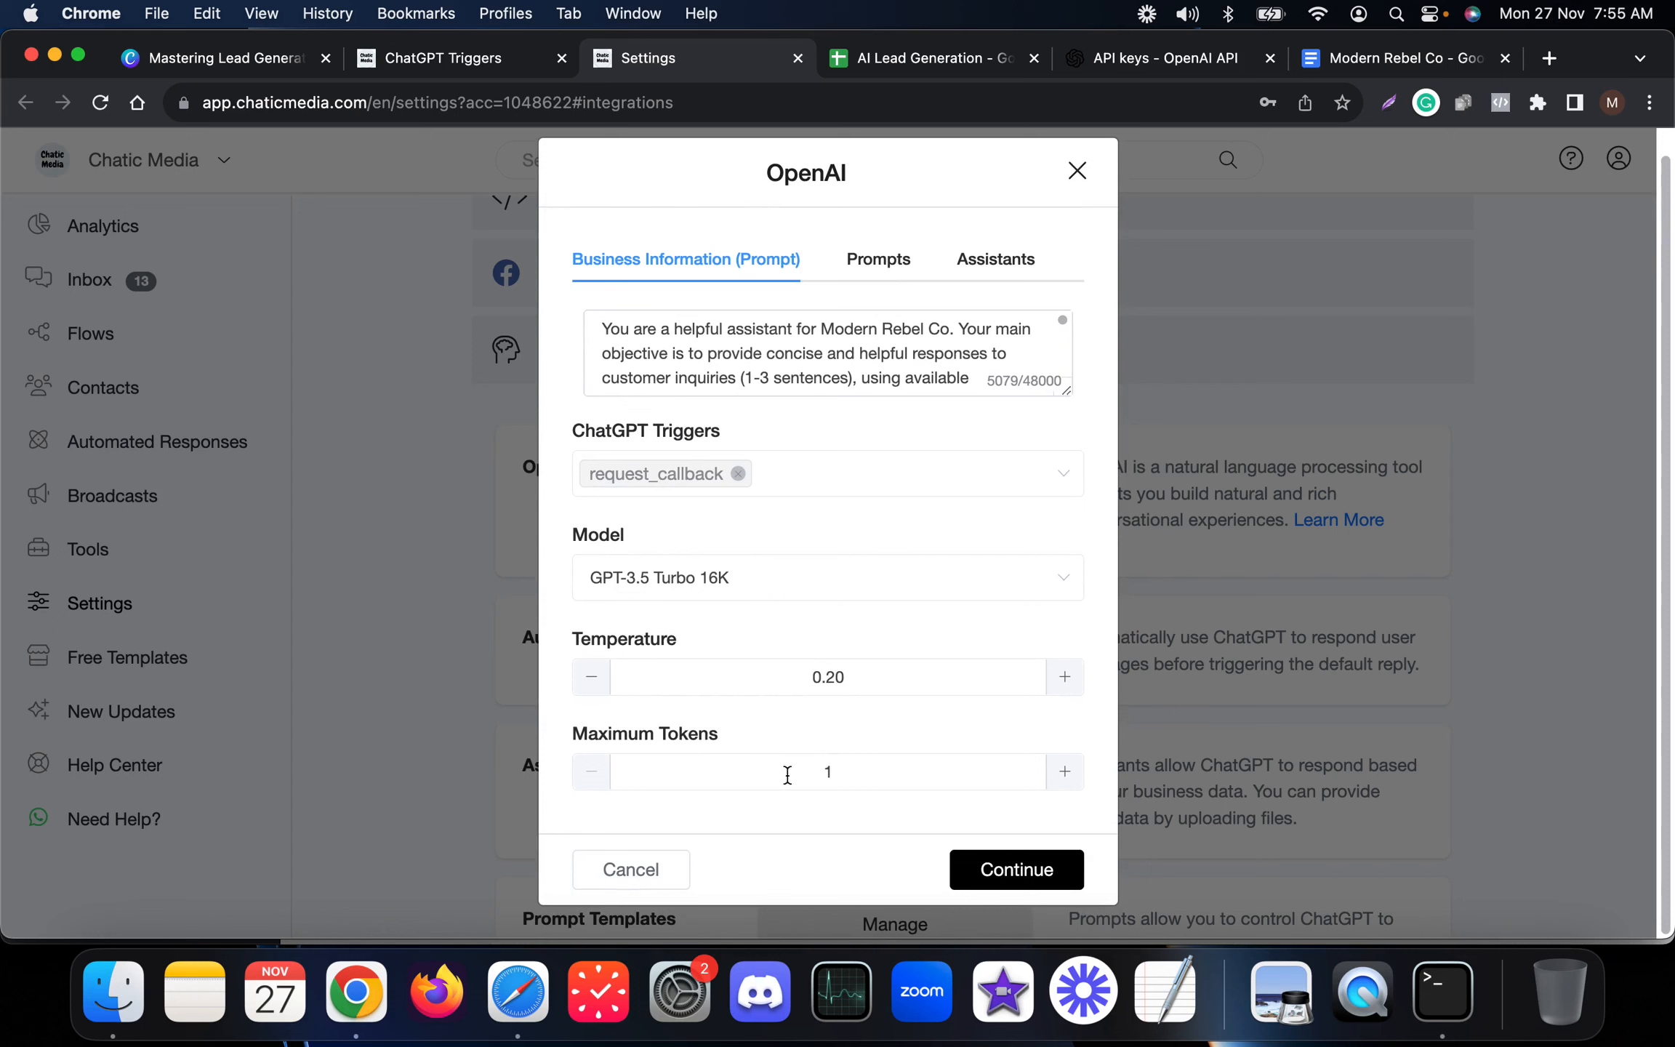
drag(1066, 390, 1067, 769)
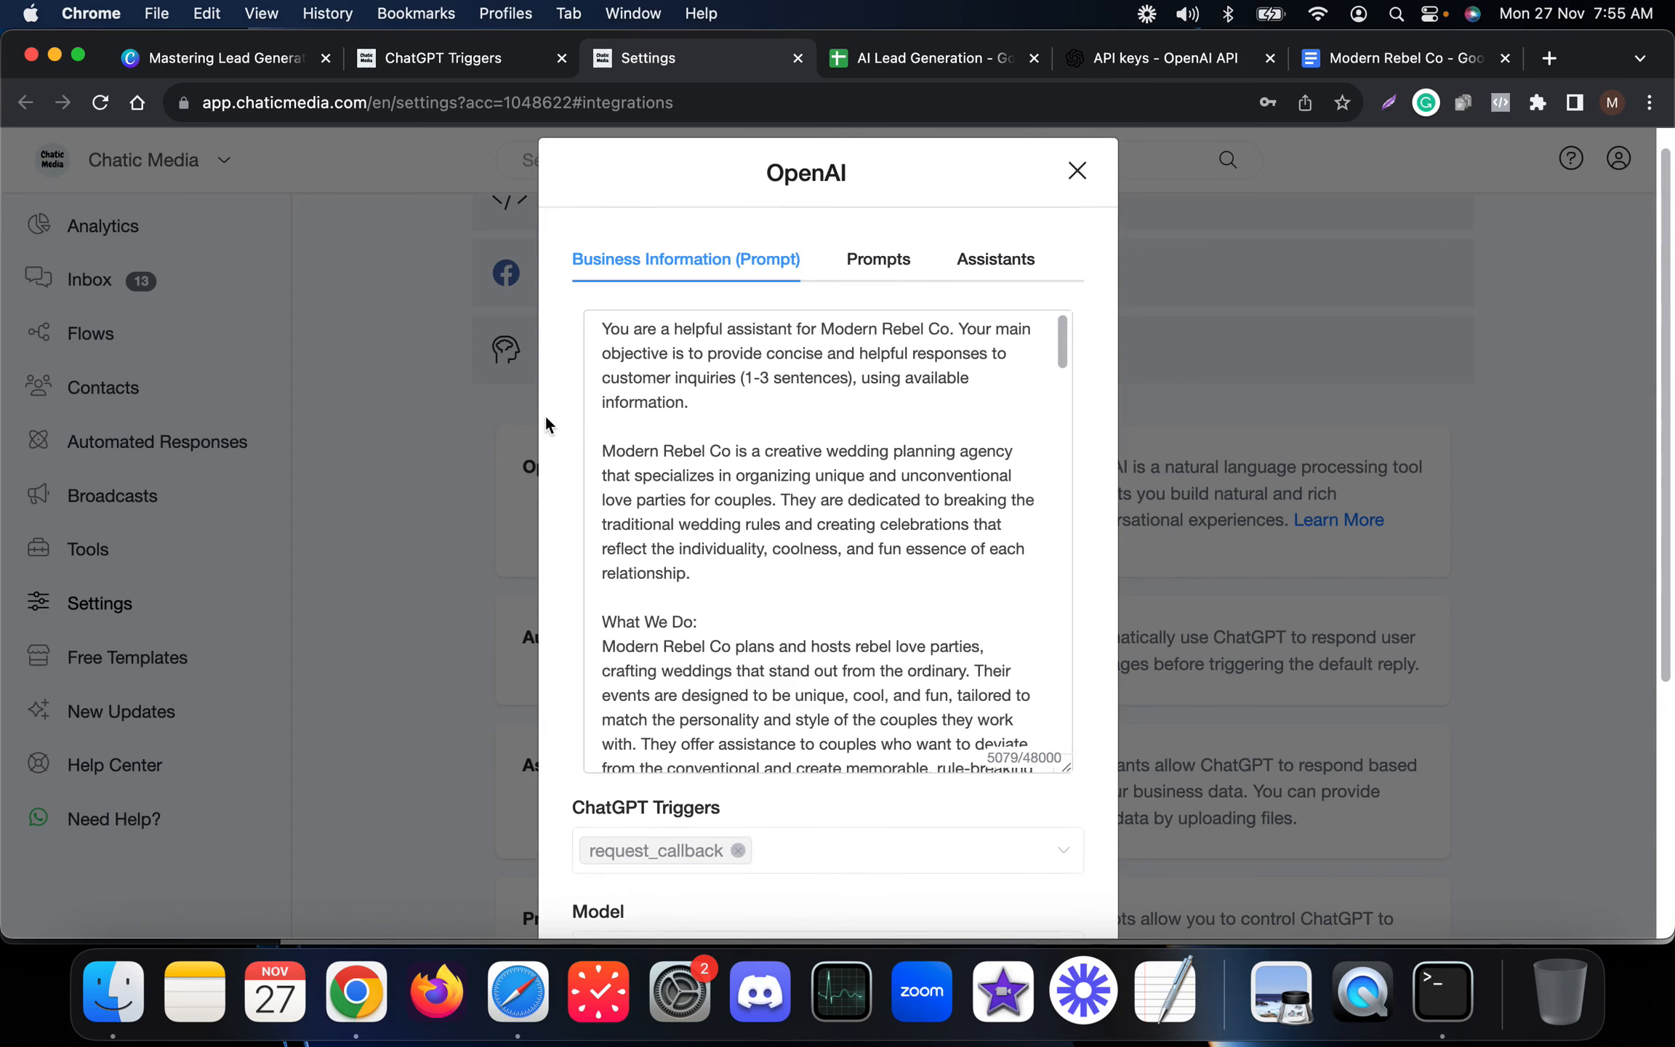
click(714, 404)
key(F5)
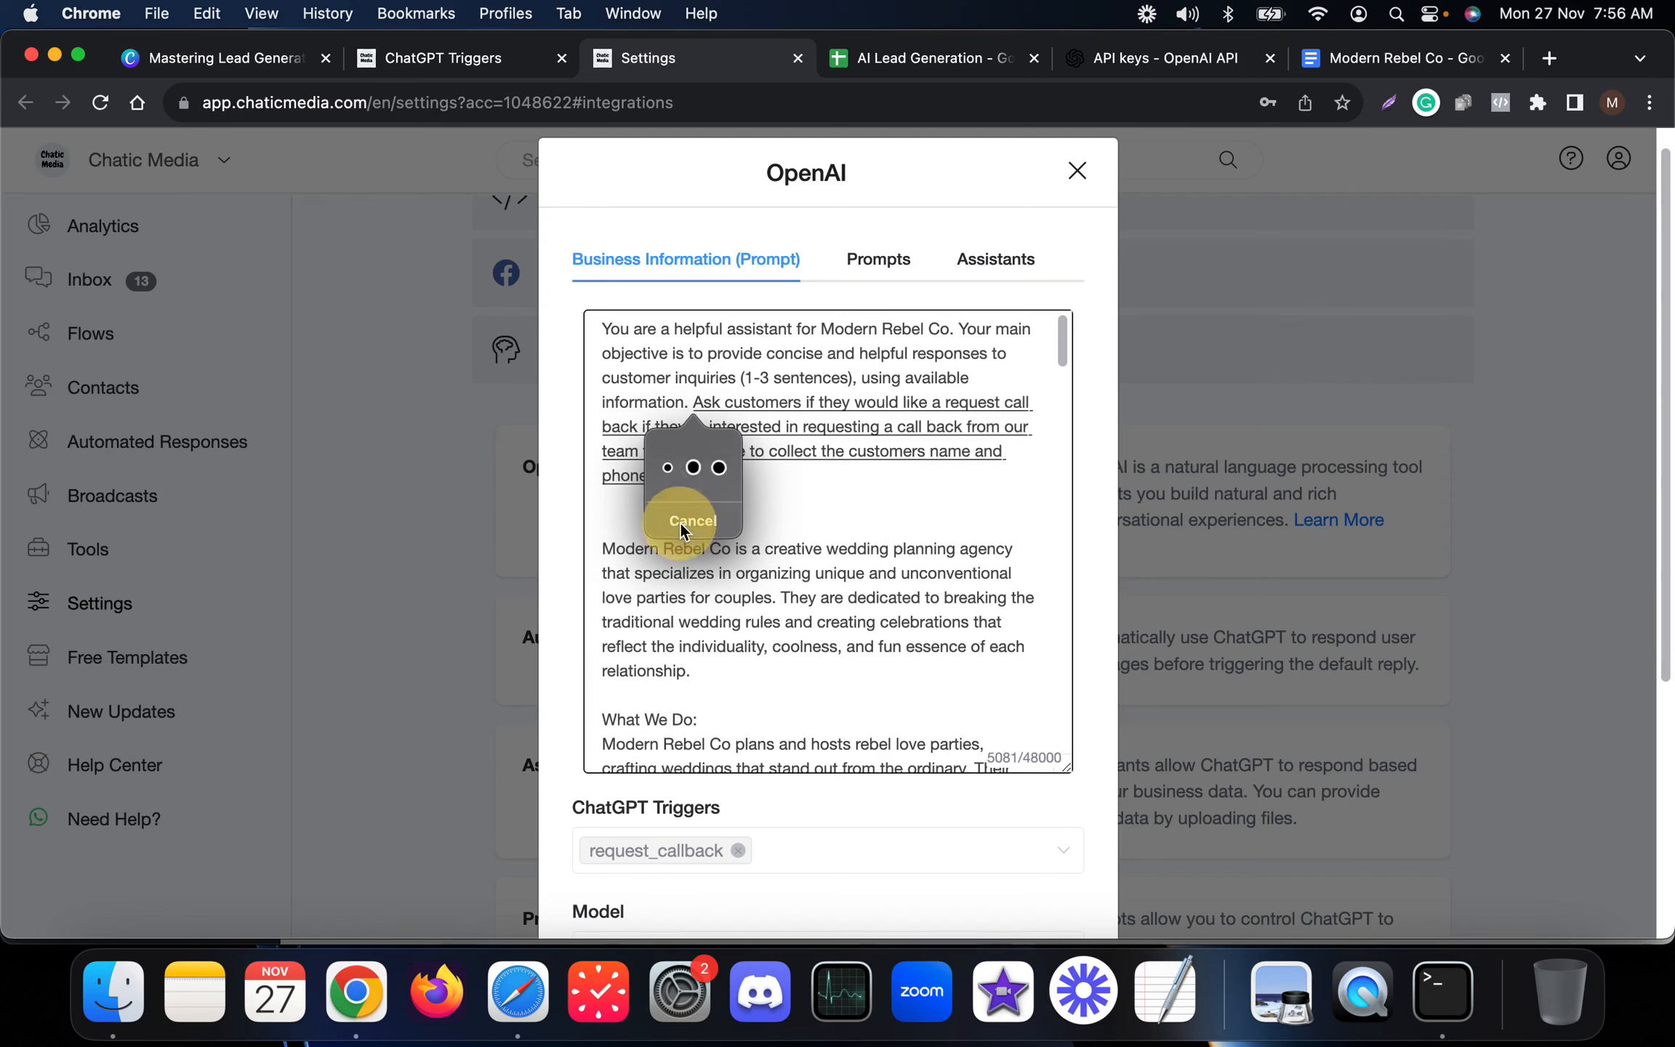
click(679, 520)
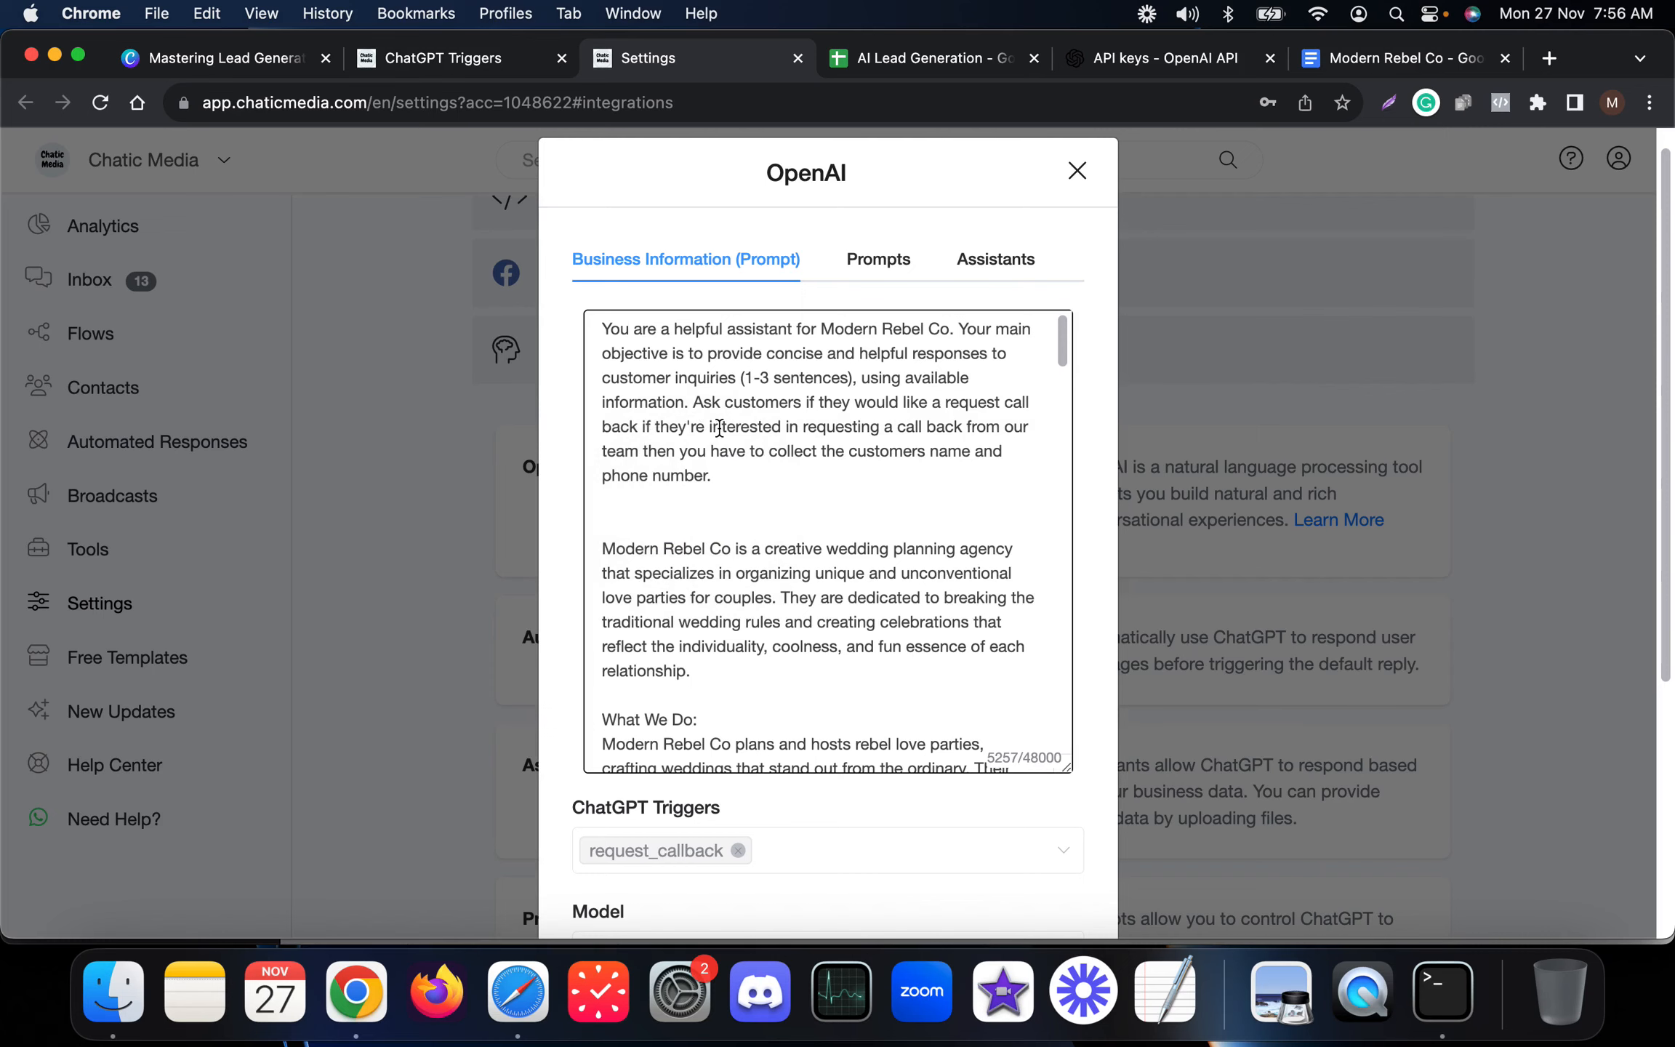
Save the updated OpenAI ChatGPT configuration with the callback prompt and trigger.
scroll(718, 429, down, 15)
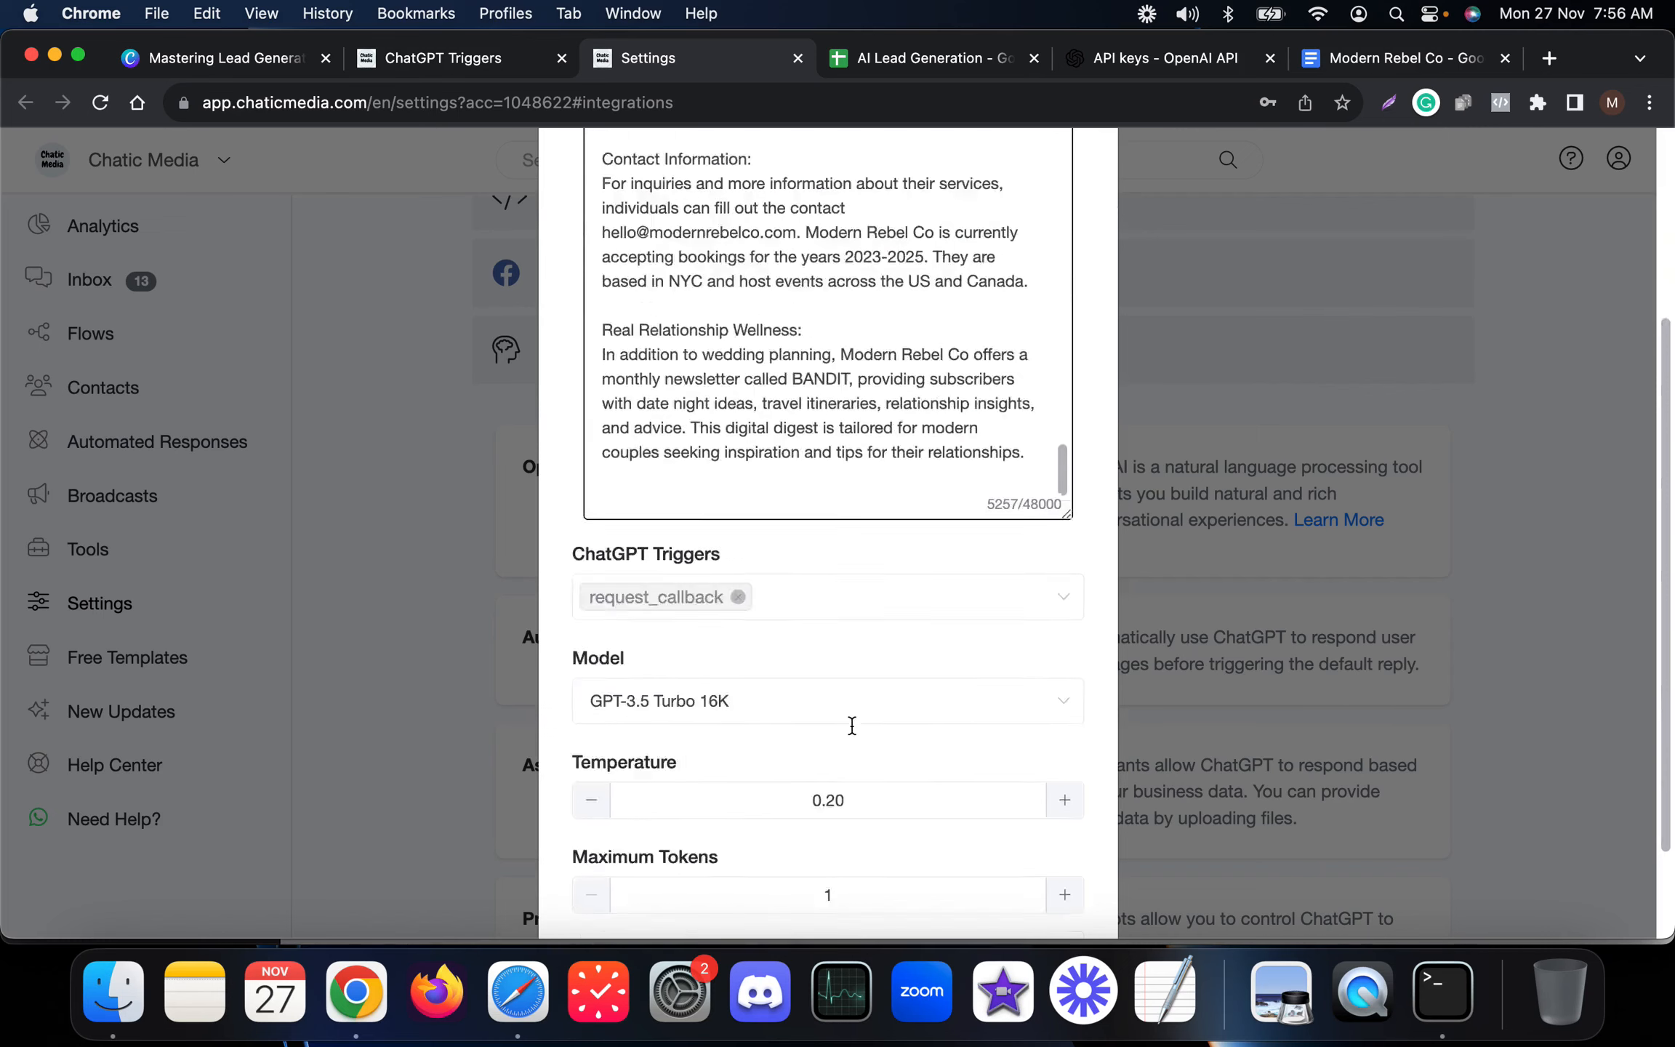
click(1044, 885)
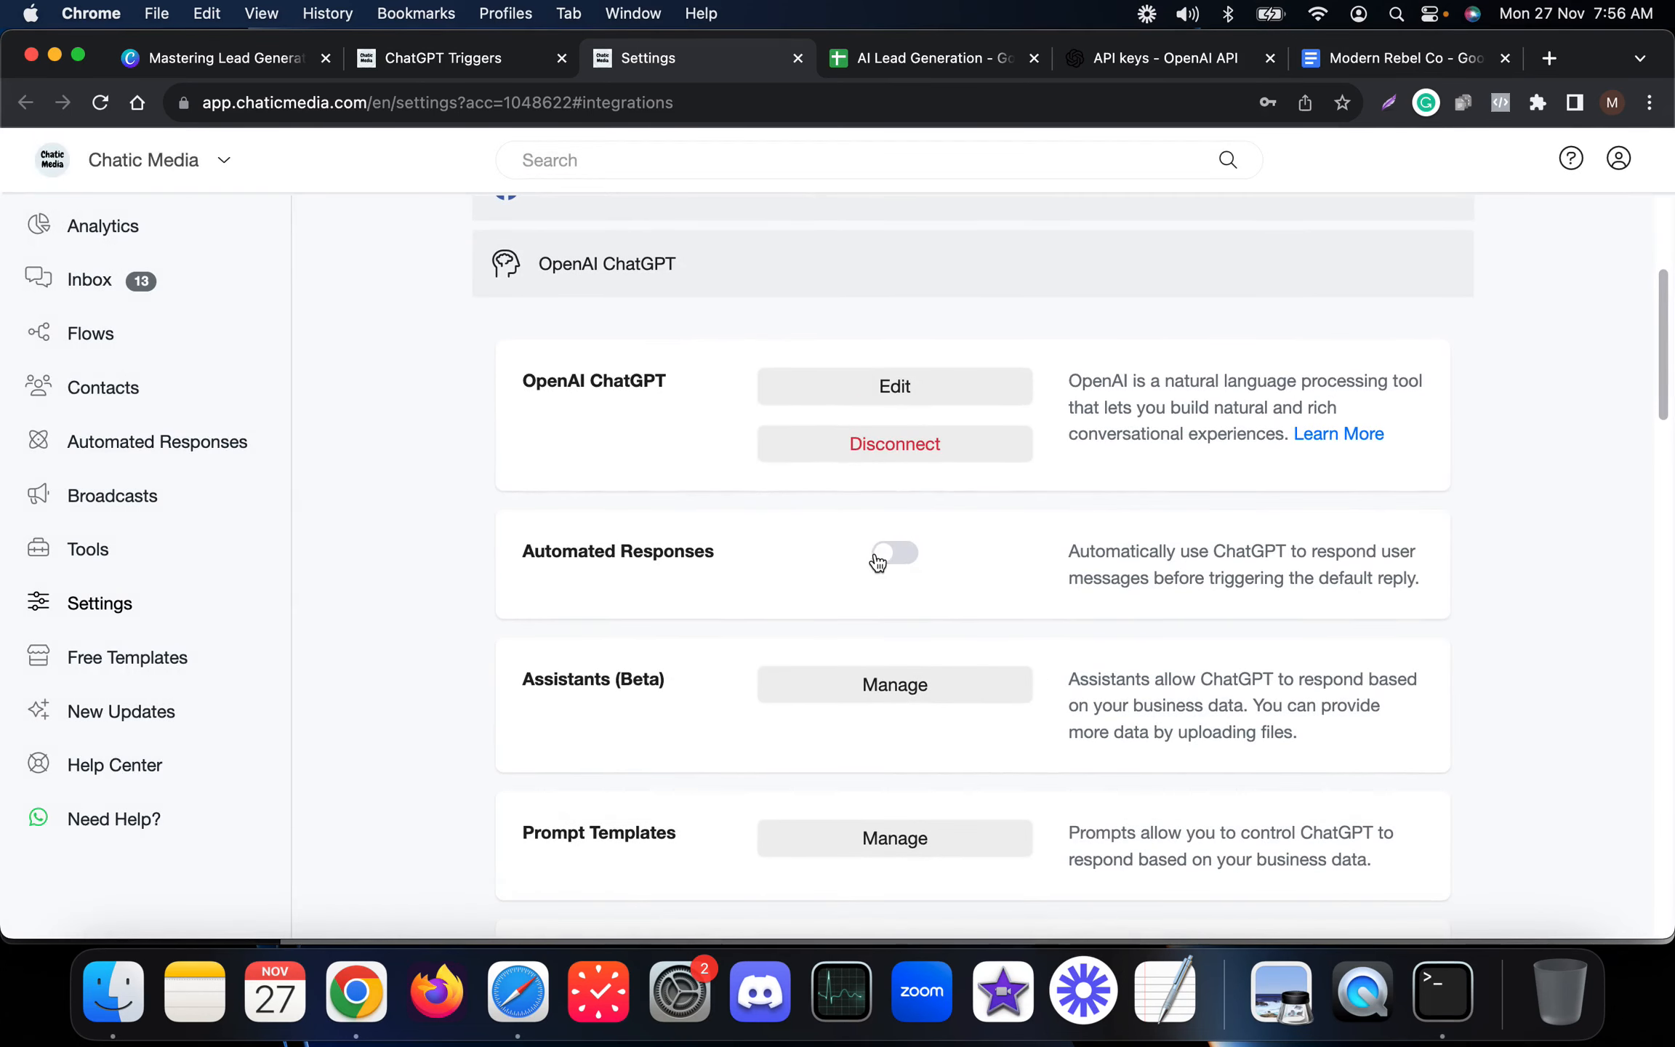
Turn on ChatGPT Automated Responses for the integration and save the settings.
scroll(878, 563, up, 1)
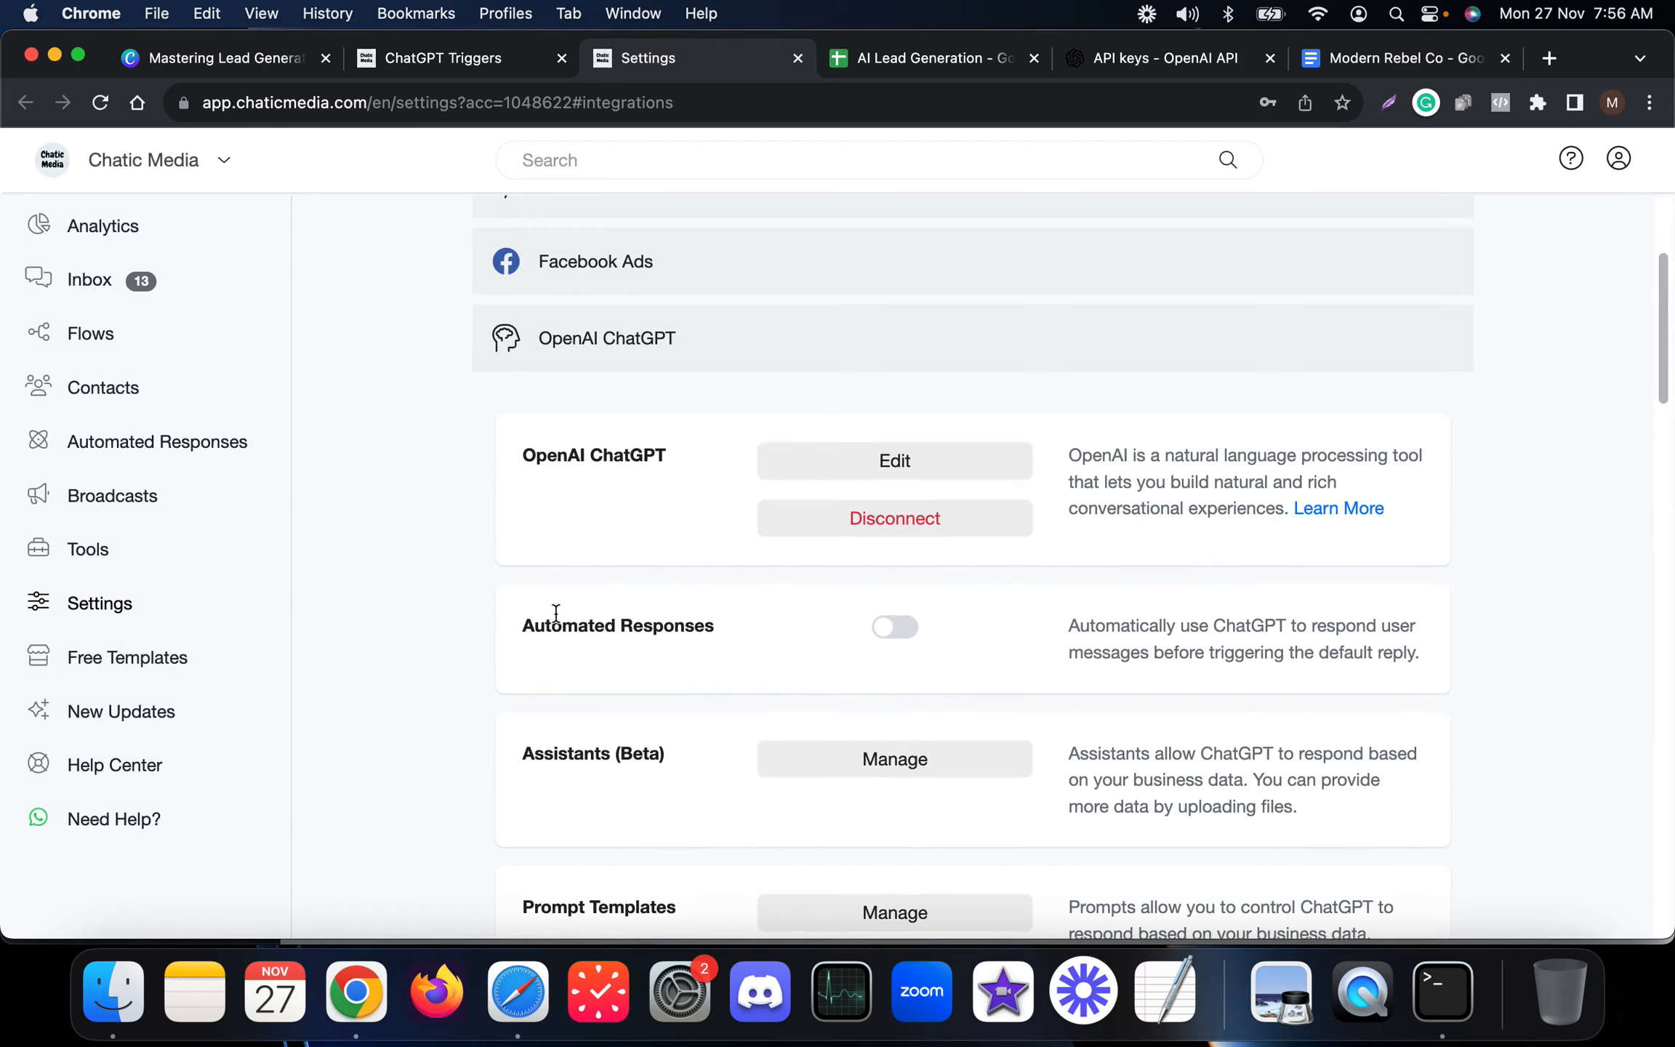
drag(520, 627, 725, 628)
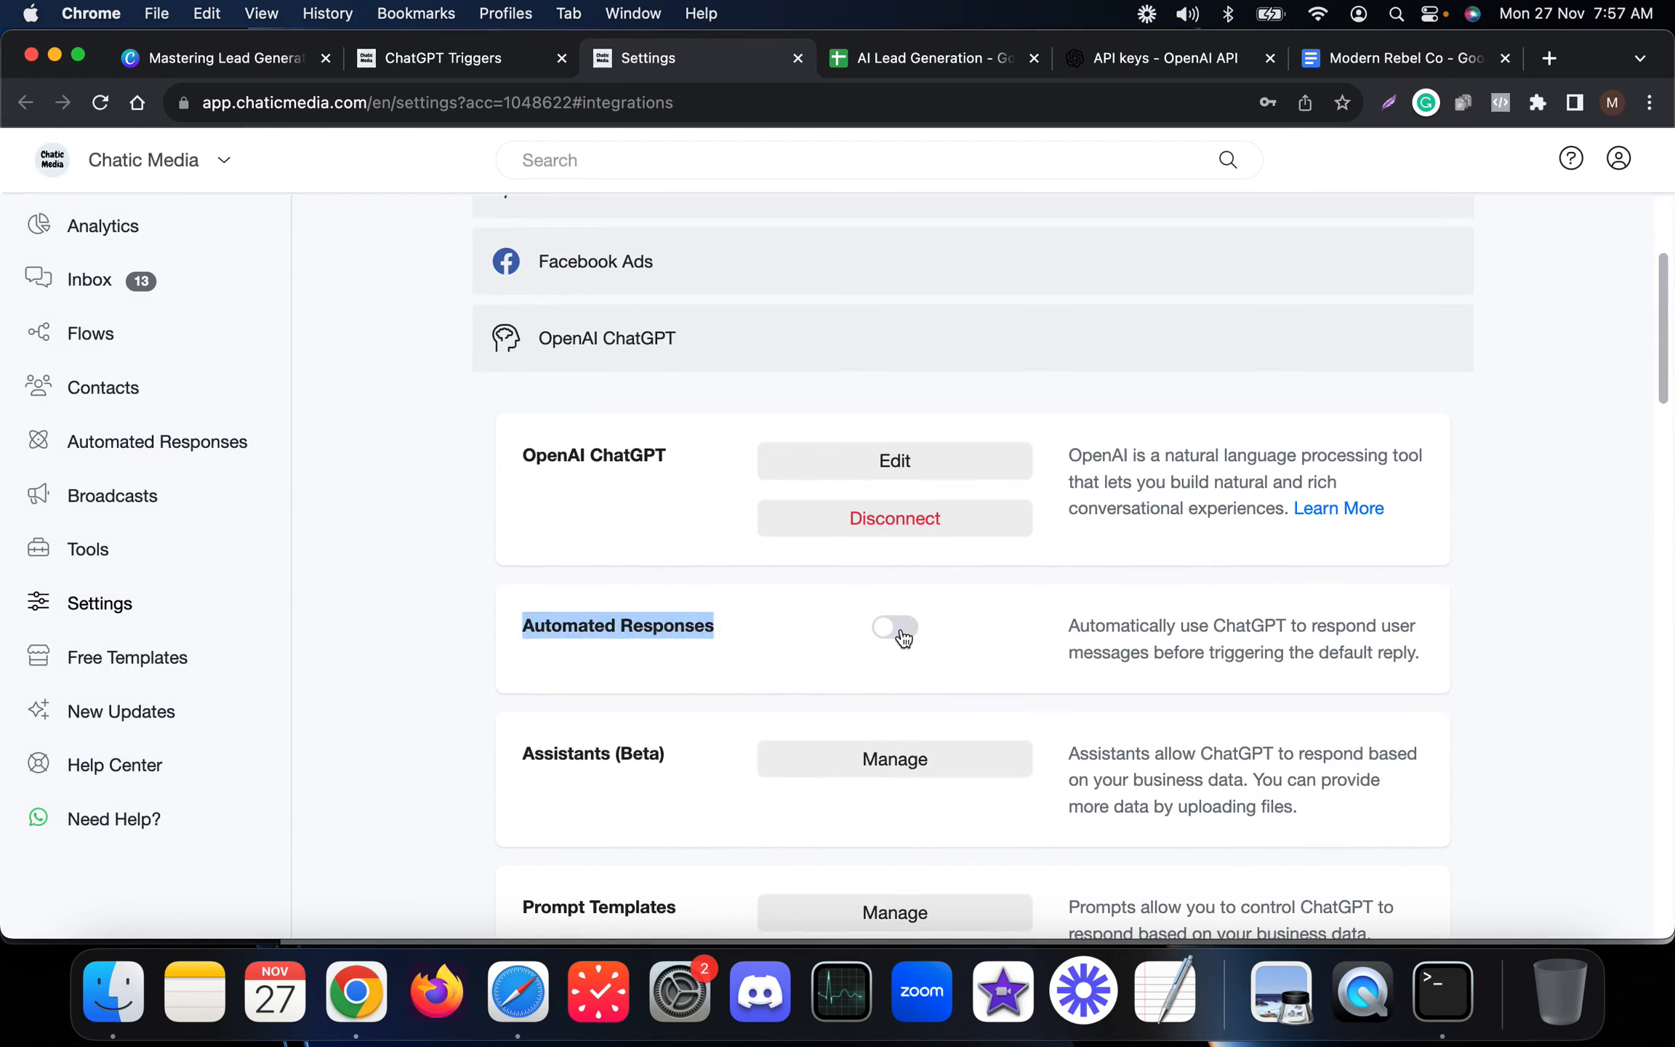
click(901, 633)
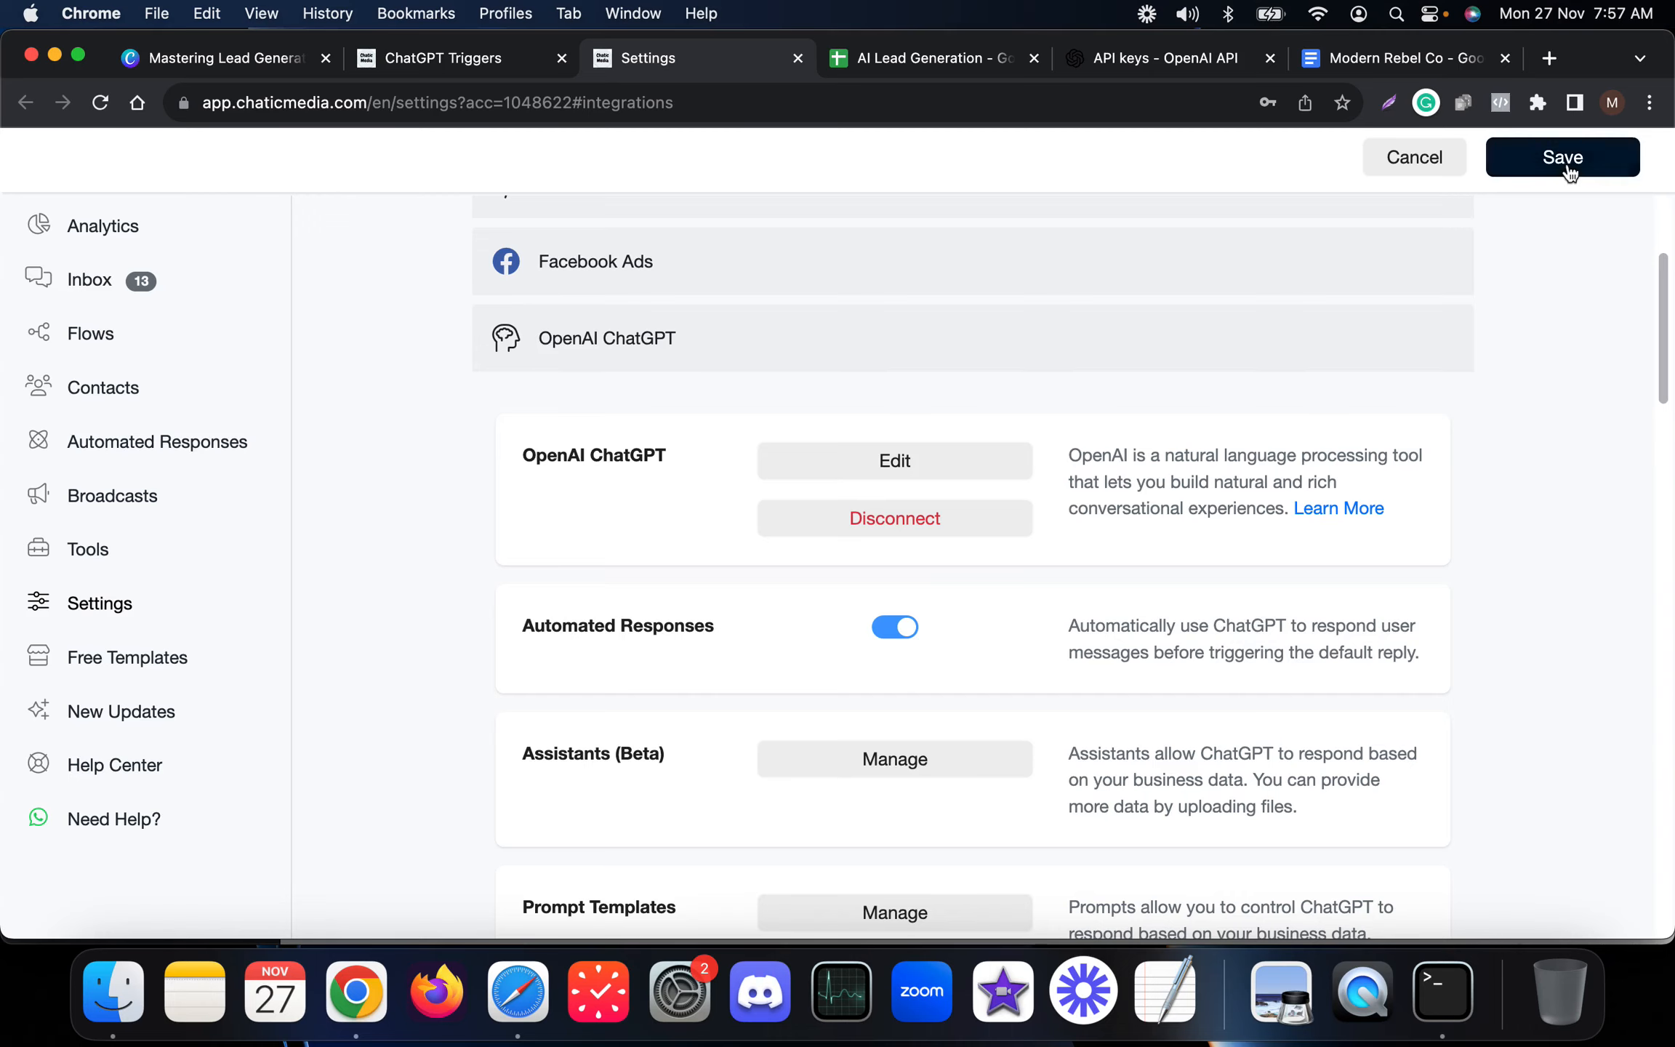
click(1566, 163)
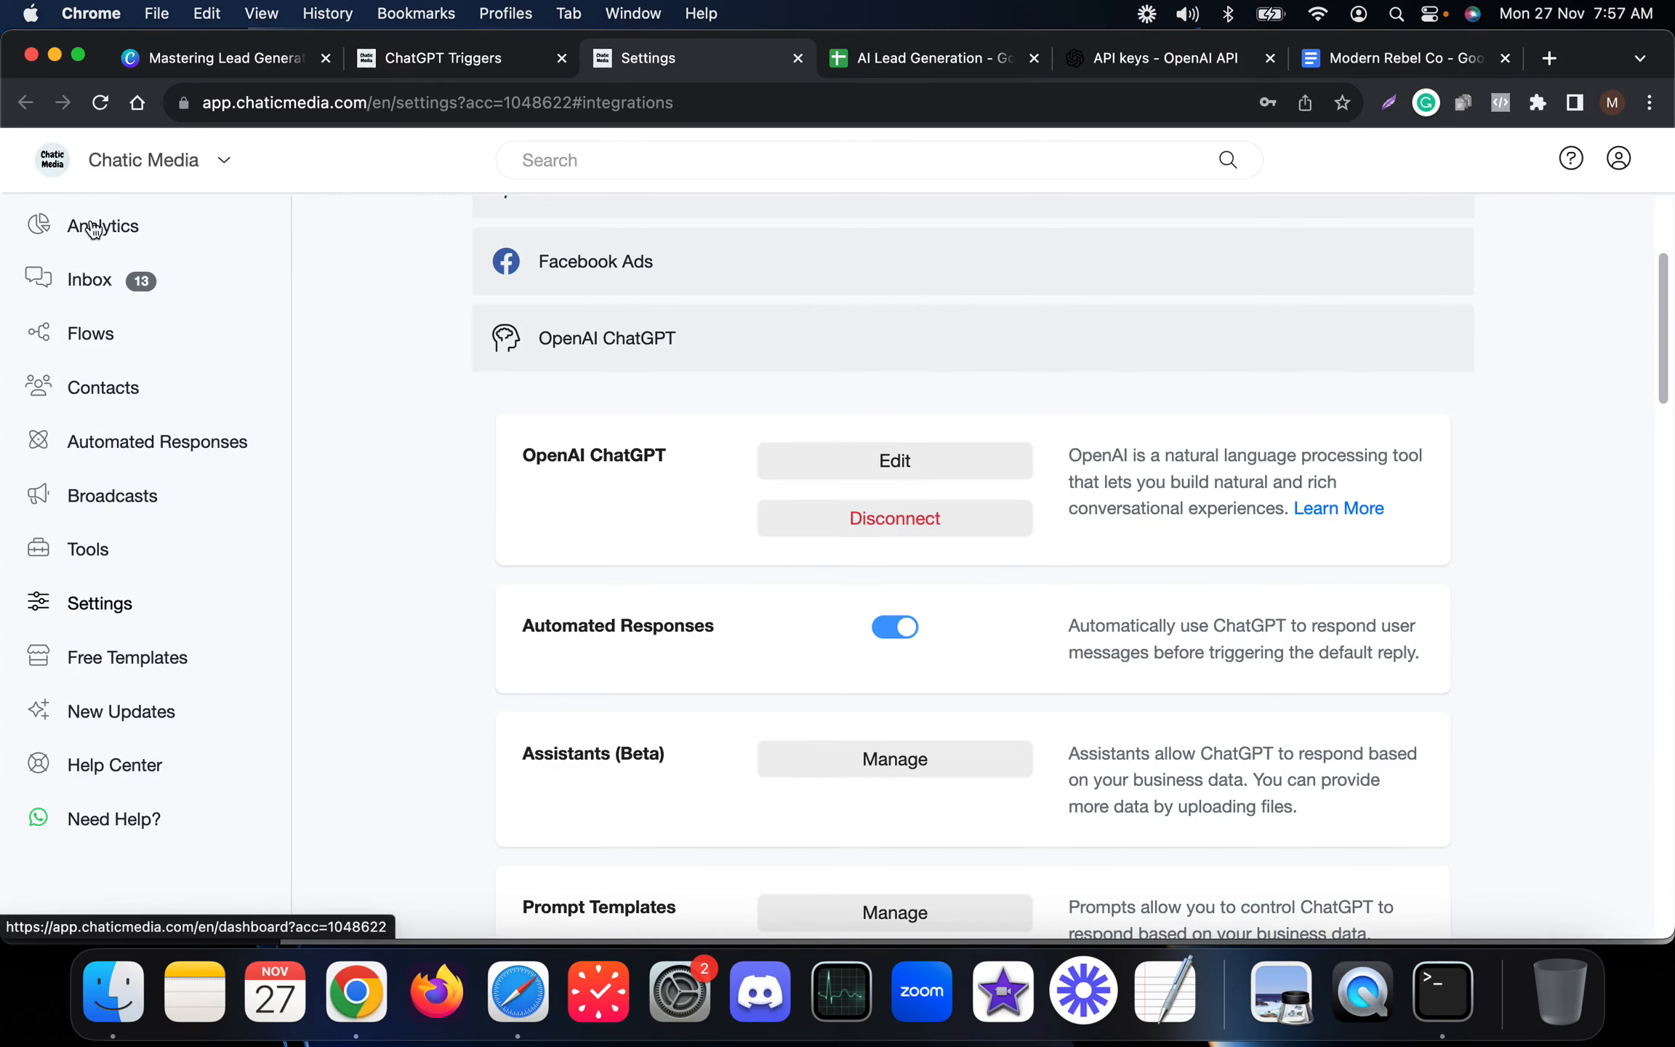
Open the dashboard in a new tab and rerun scrcpy in the terminal to mirror the Android phone.
super+click(95, 227)
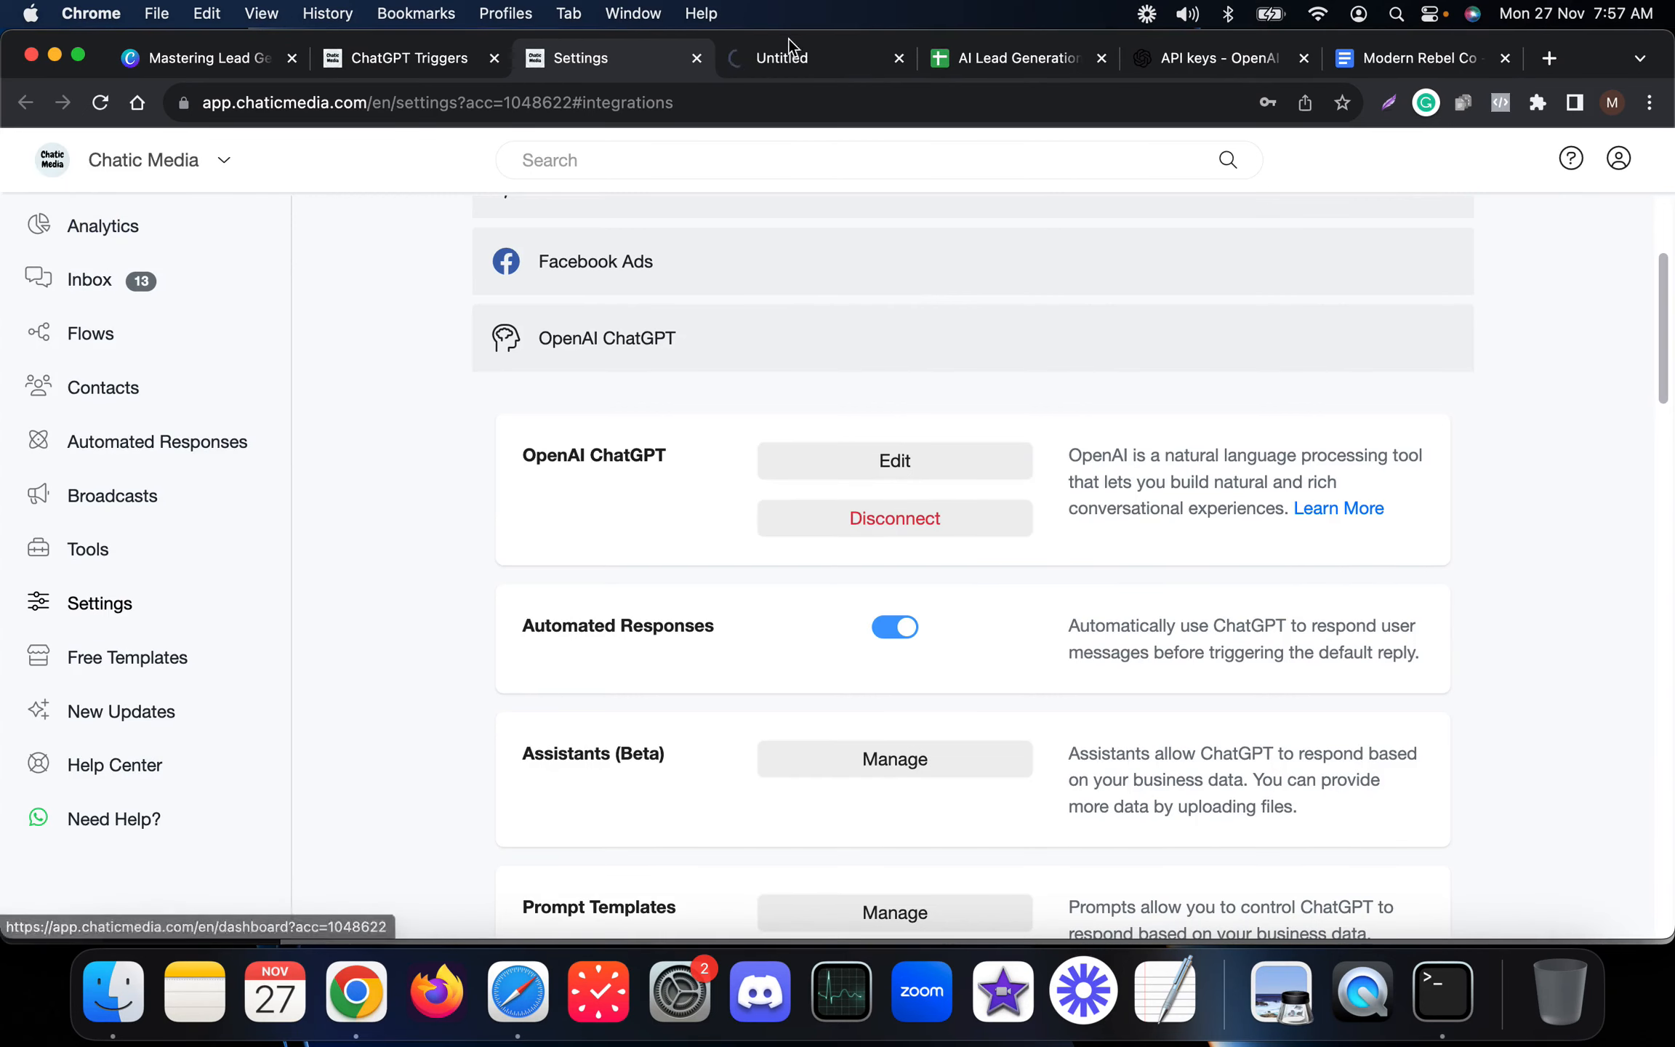
click(791, 57)
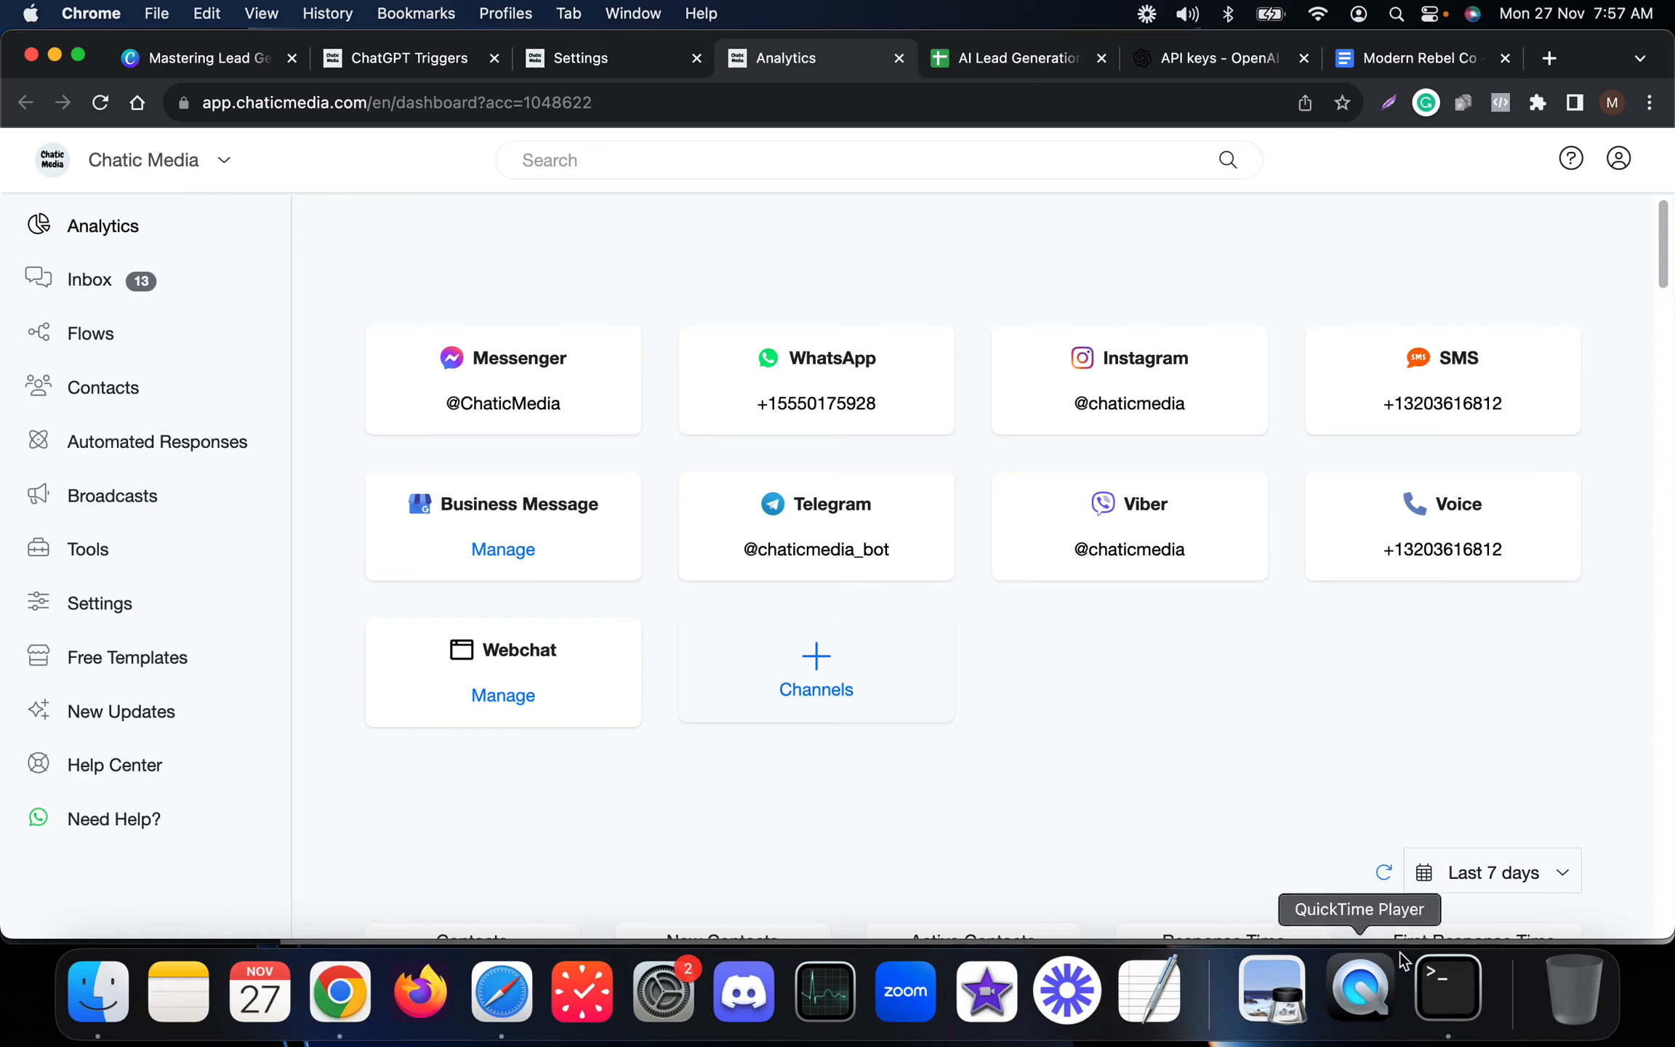
click(1438, 987)
key(Up)
key(Return)
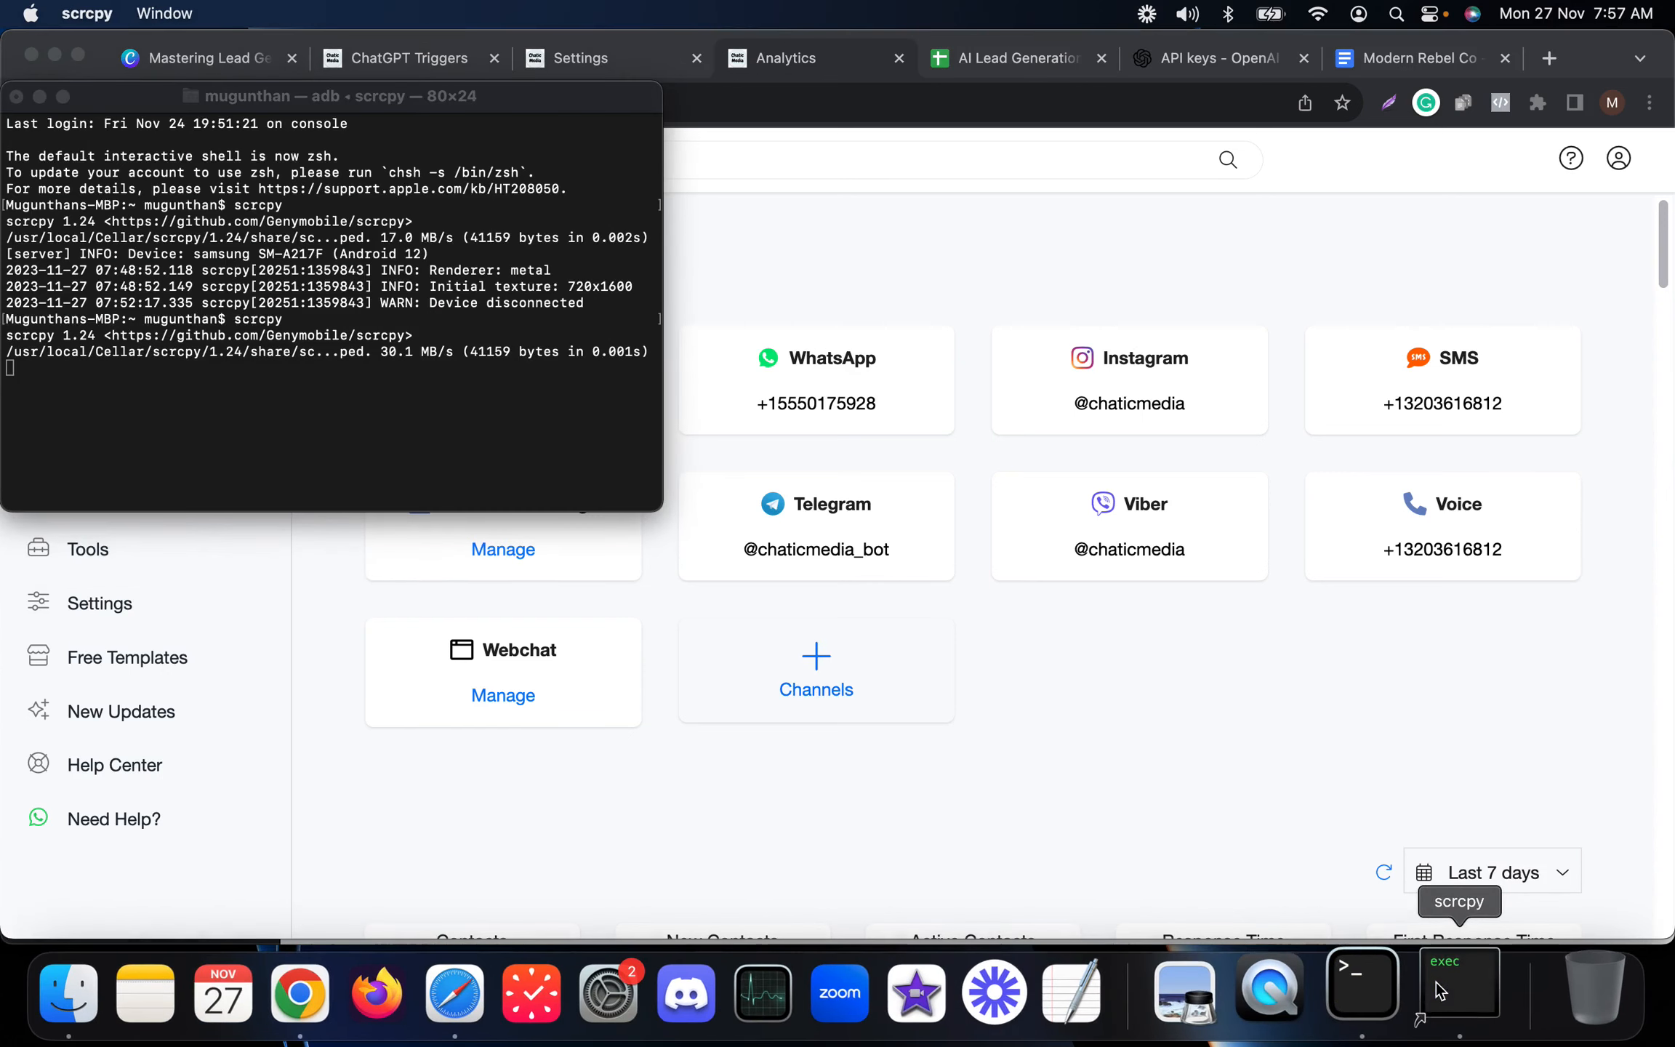
click(1449, 775)
click(1454, 993)
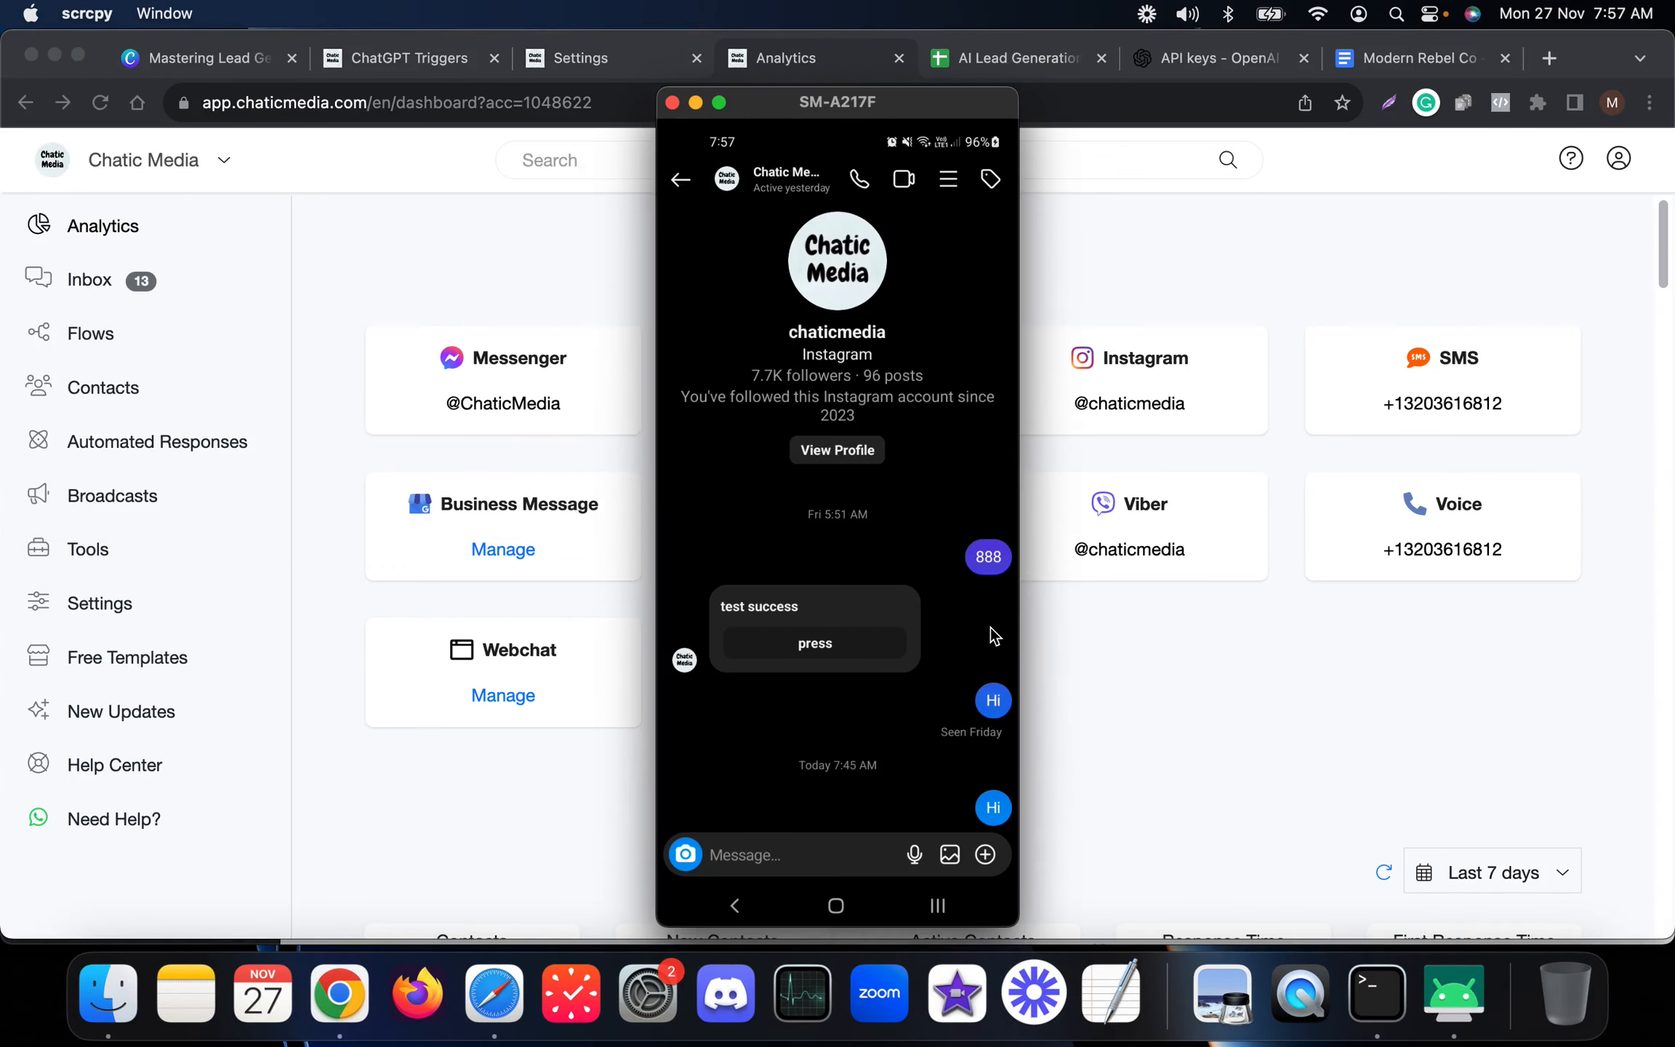
Send the message 'Hi' to the Chatic Media Instagram account from the phone.
text(Hi)
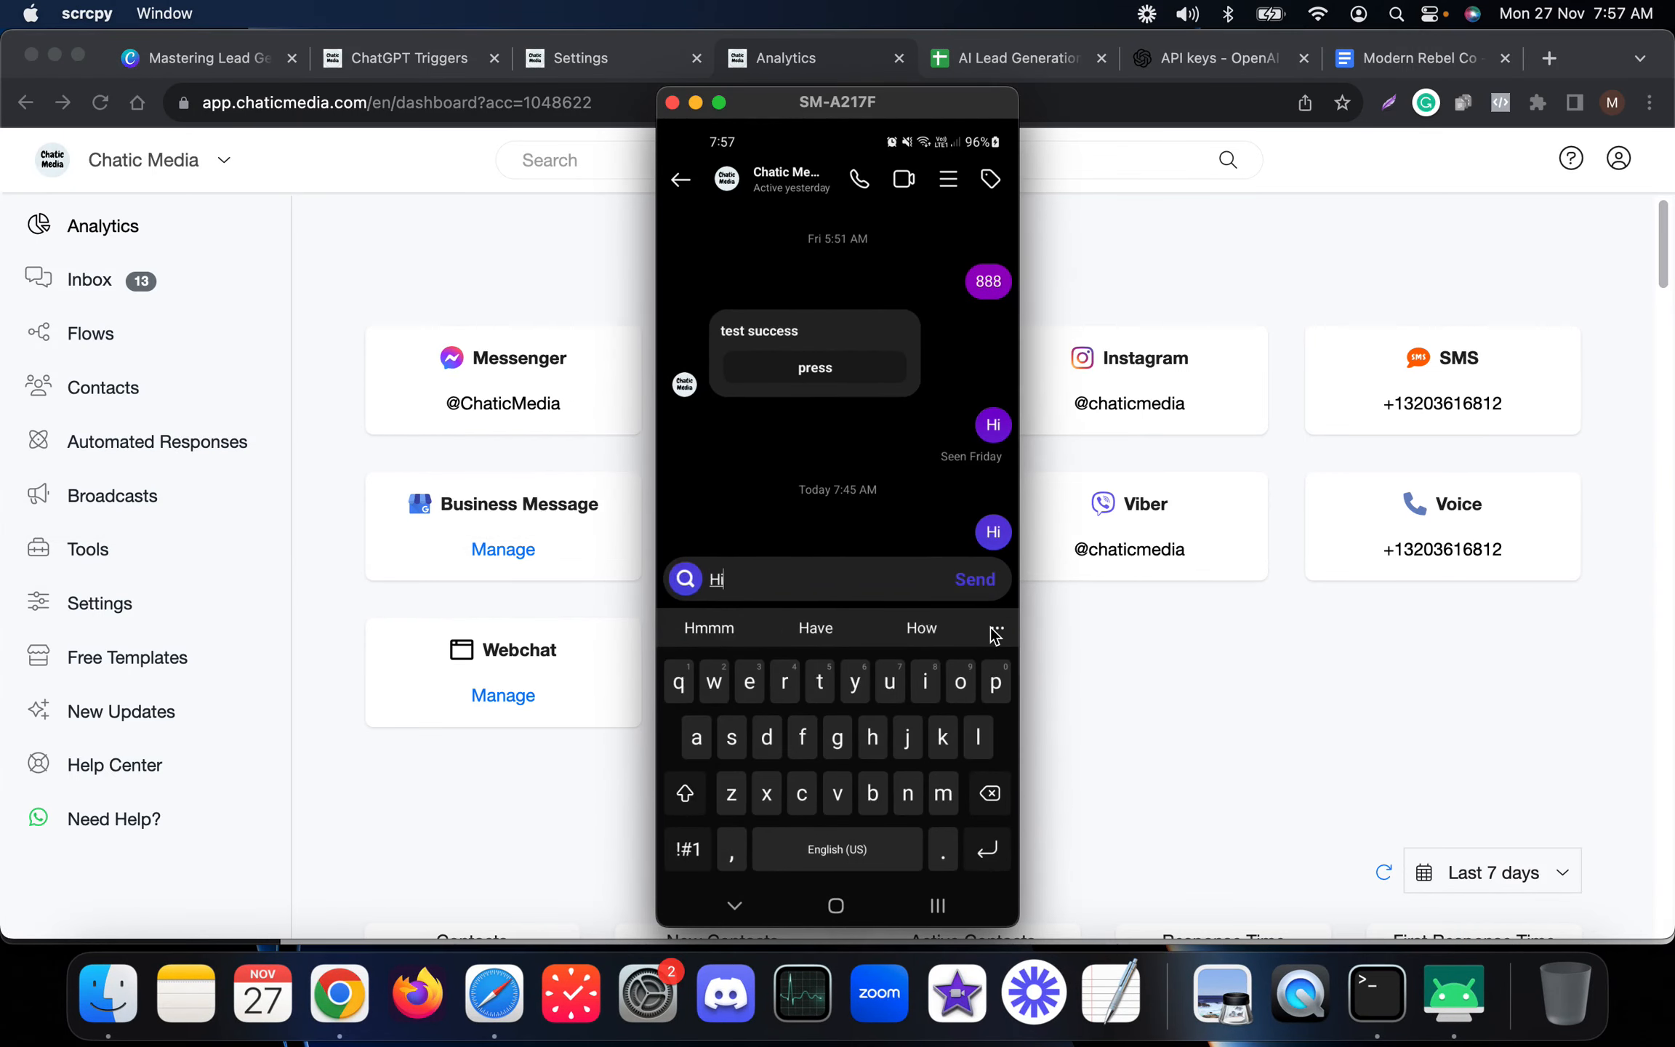
key(Return)
right_click(995, 636)
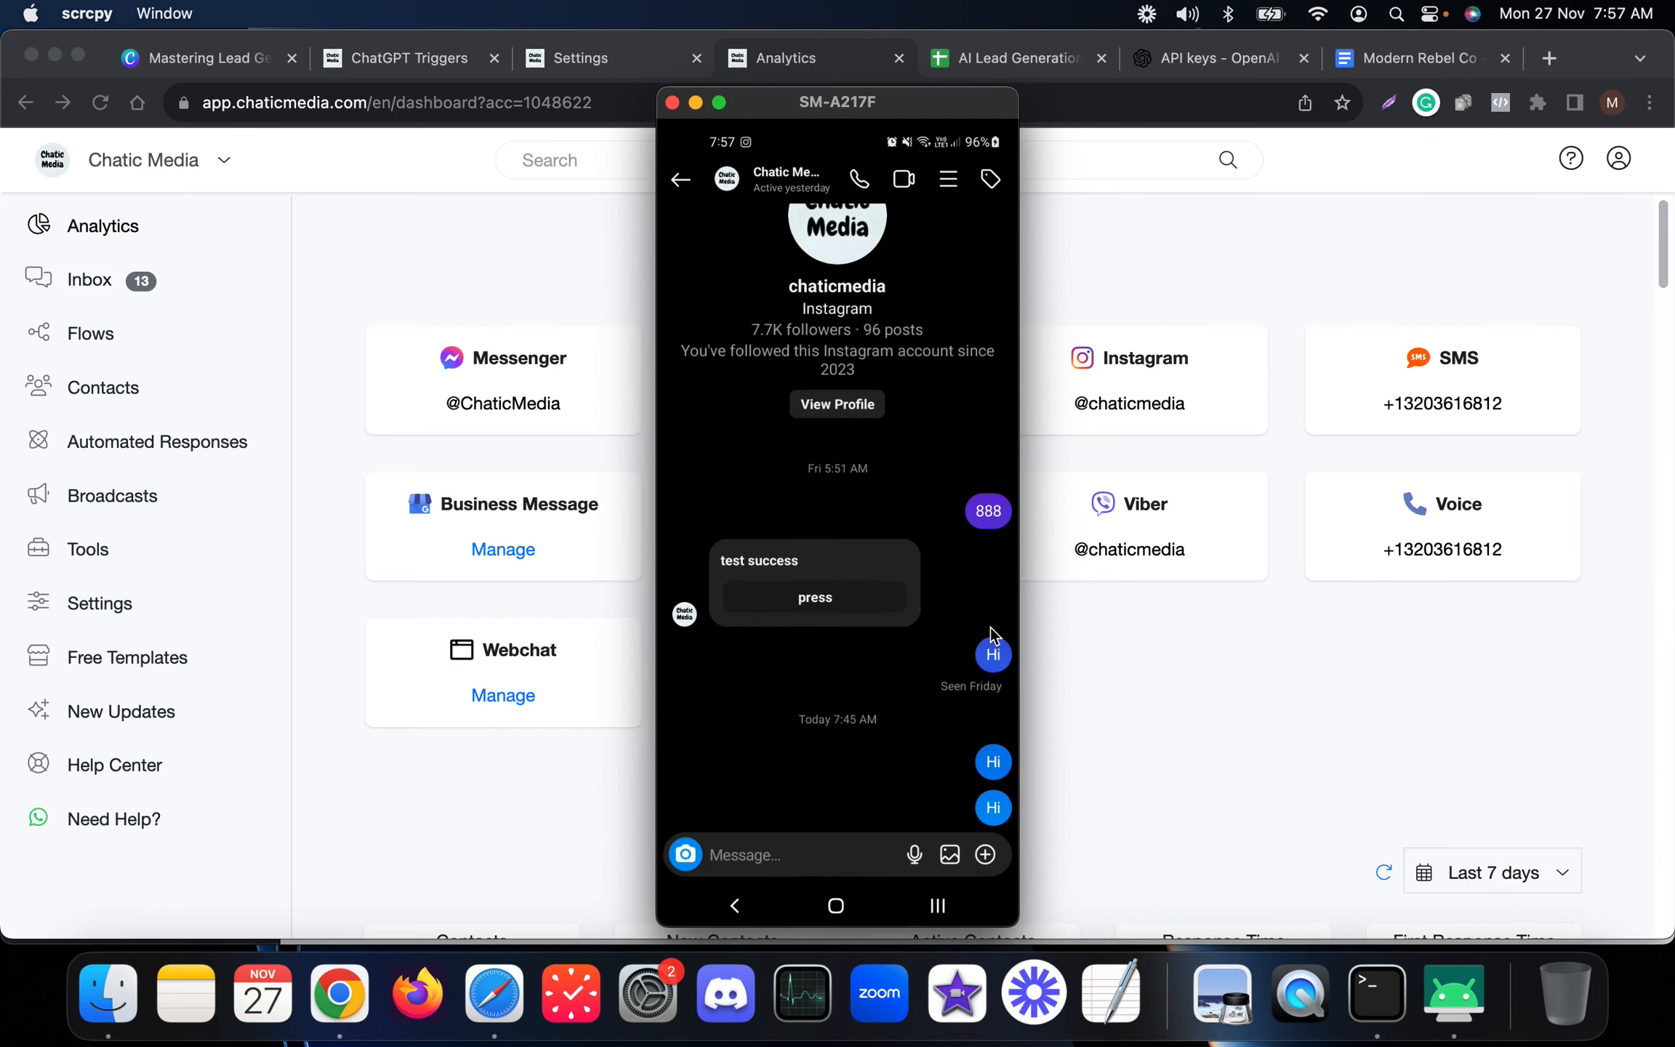
Open the Inbox in a new tab and close the Analytics tab to view the test conversation.
click(104, 281)
right_click(116, 284)
click(144, 294)
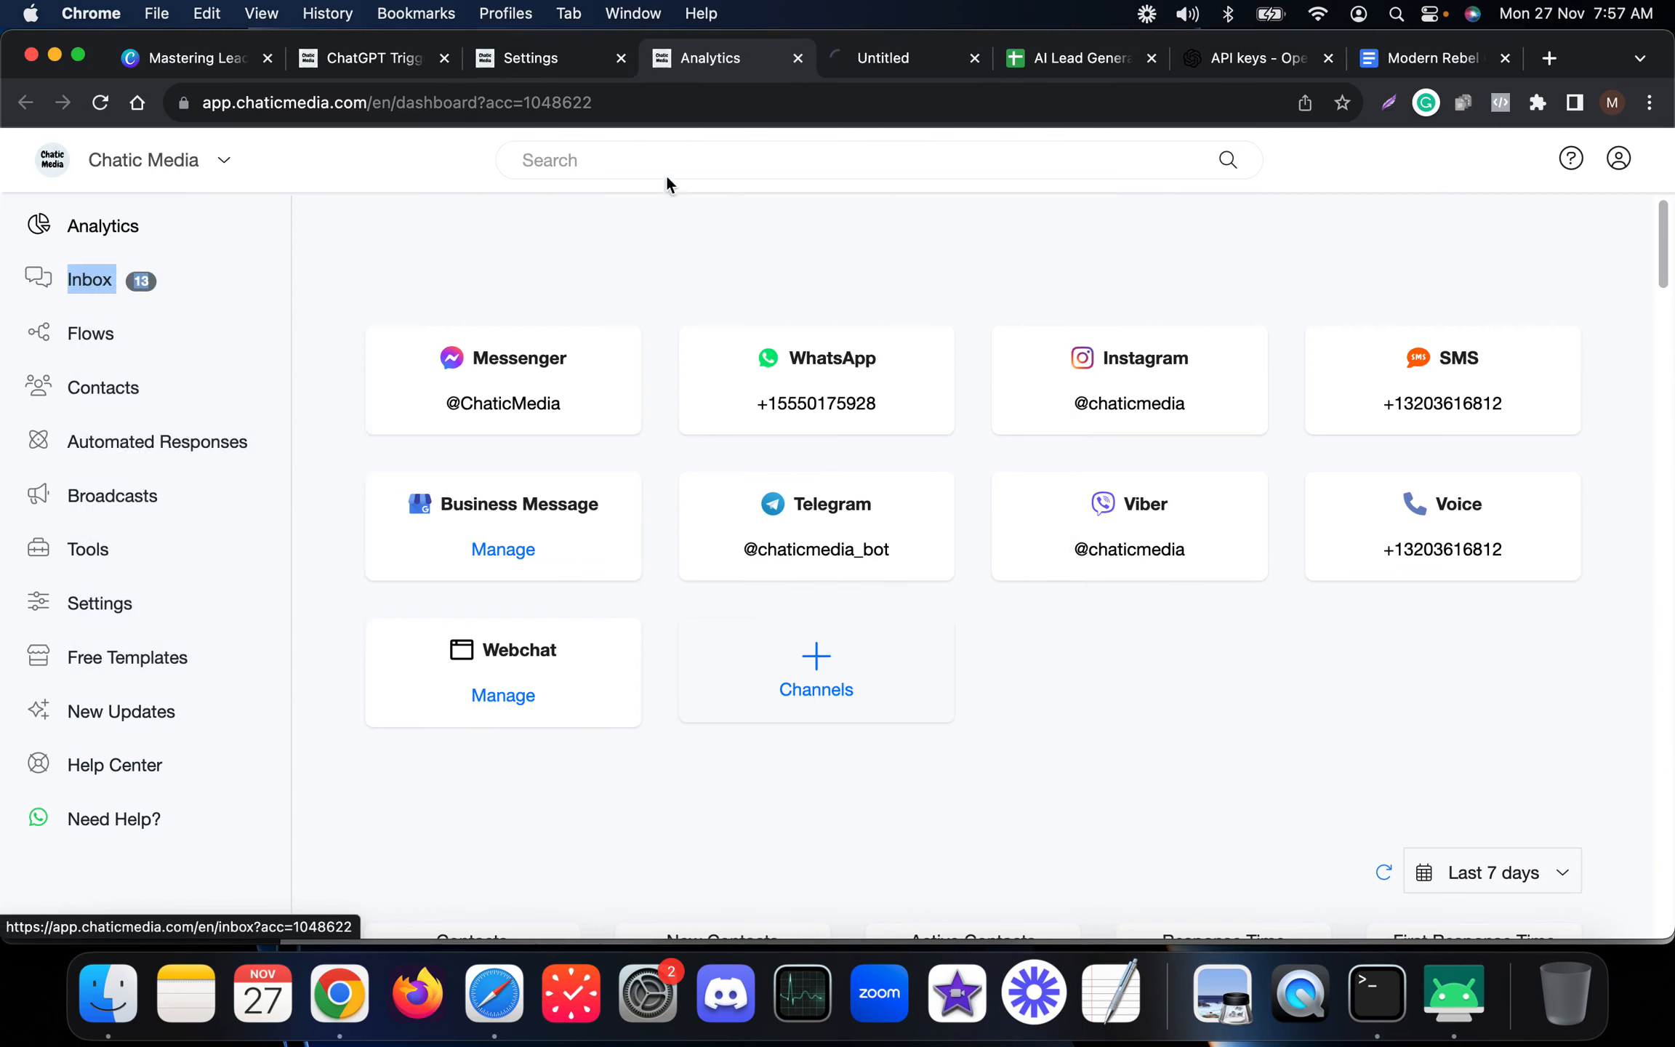
click(879, 69)
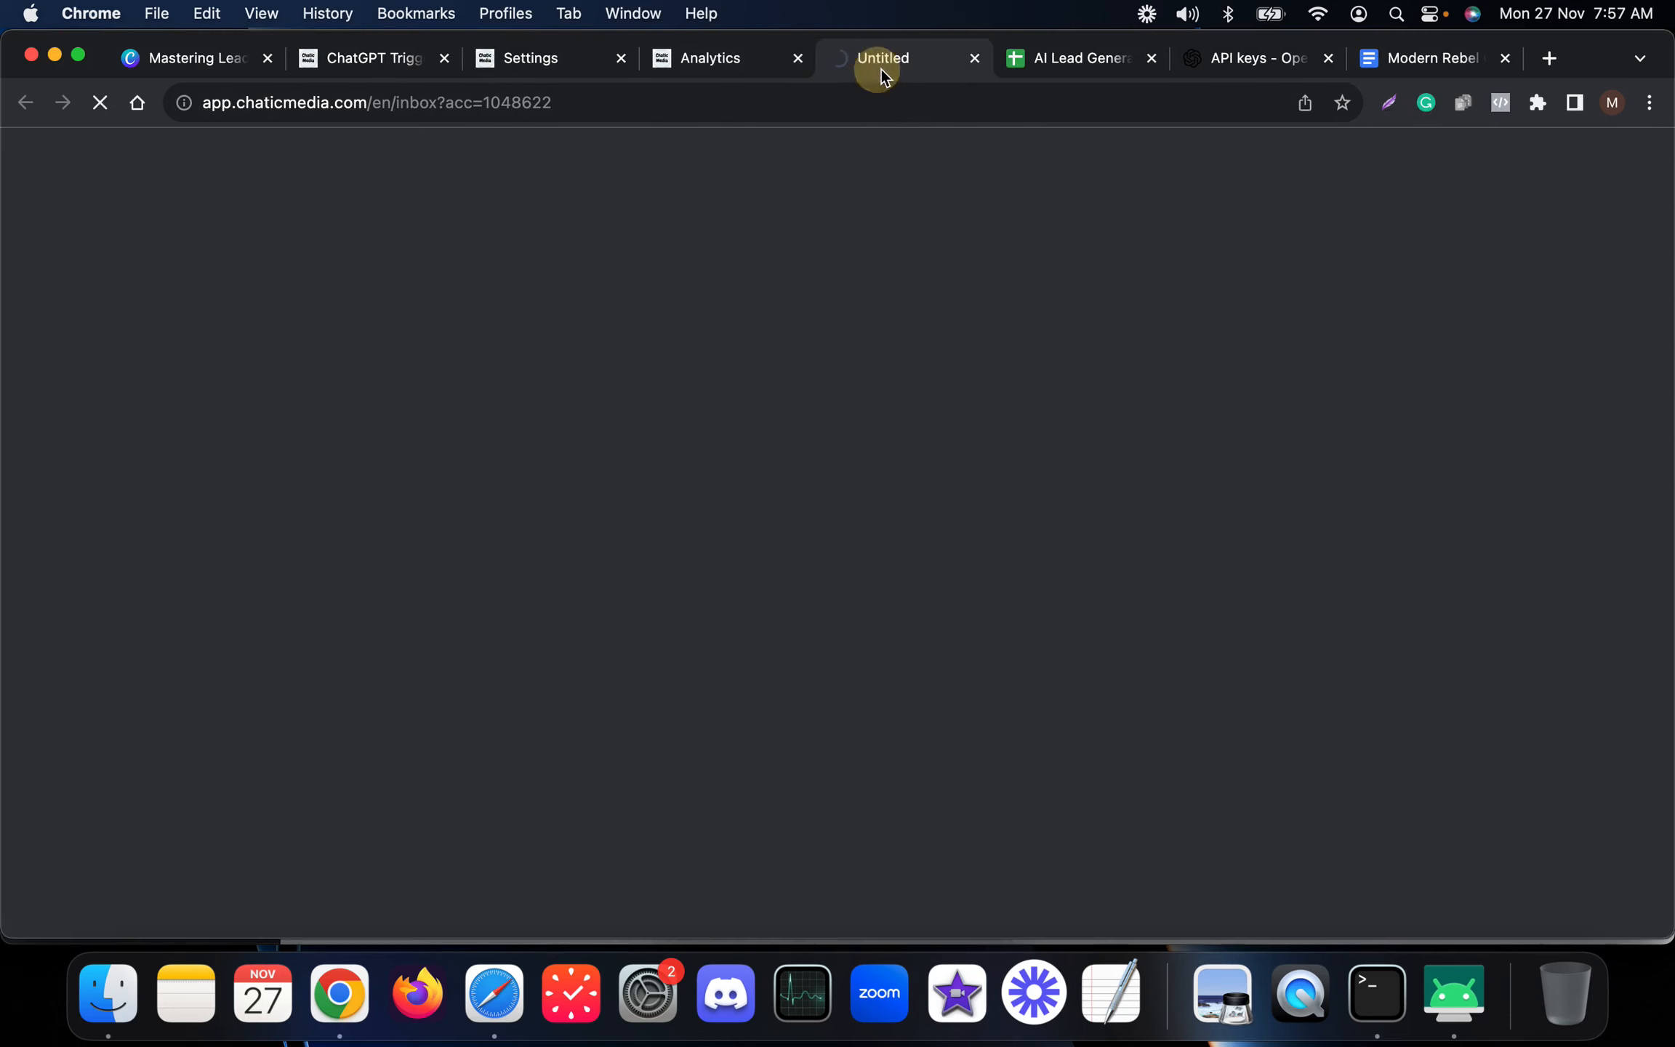
click(797, 59)
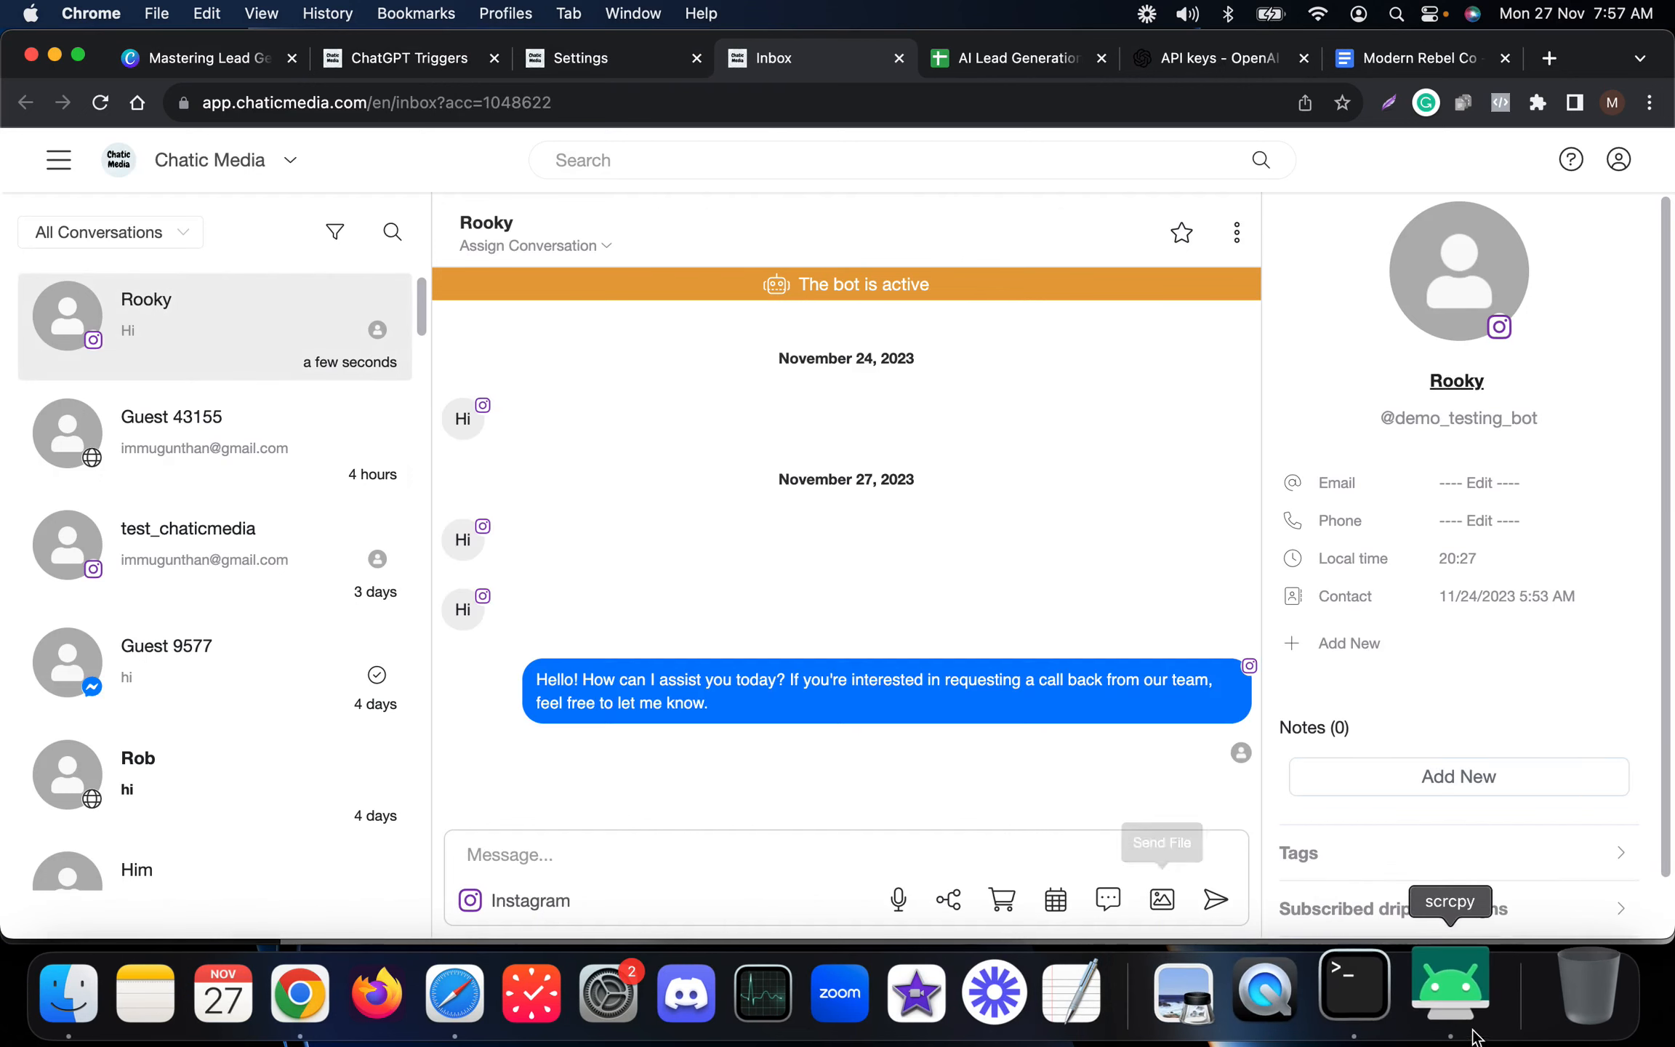
Bring up the phone mirror window and place it beside the inbox conversation.
click(1453, 993)
drag(773, 106, 160, 124)
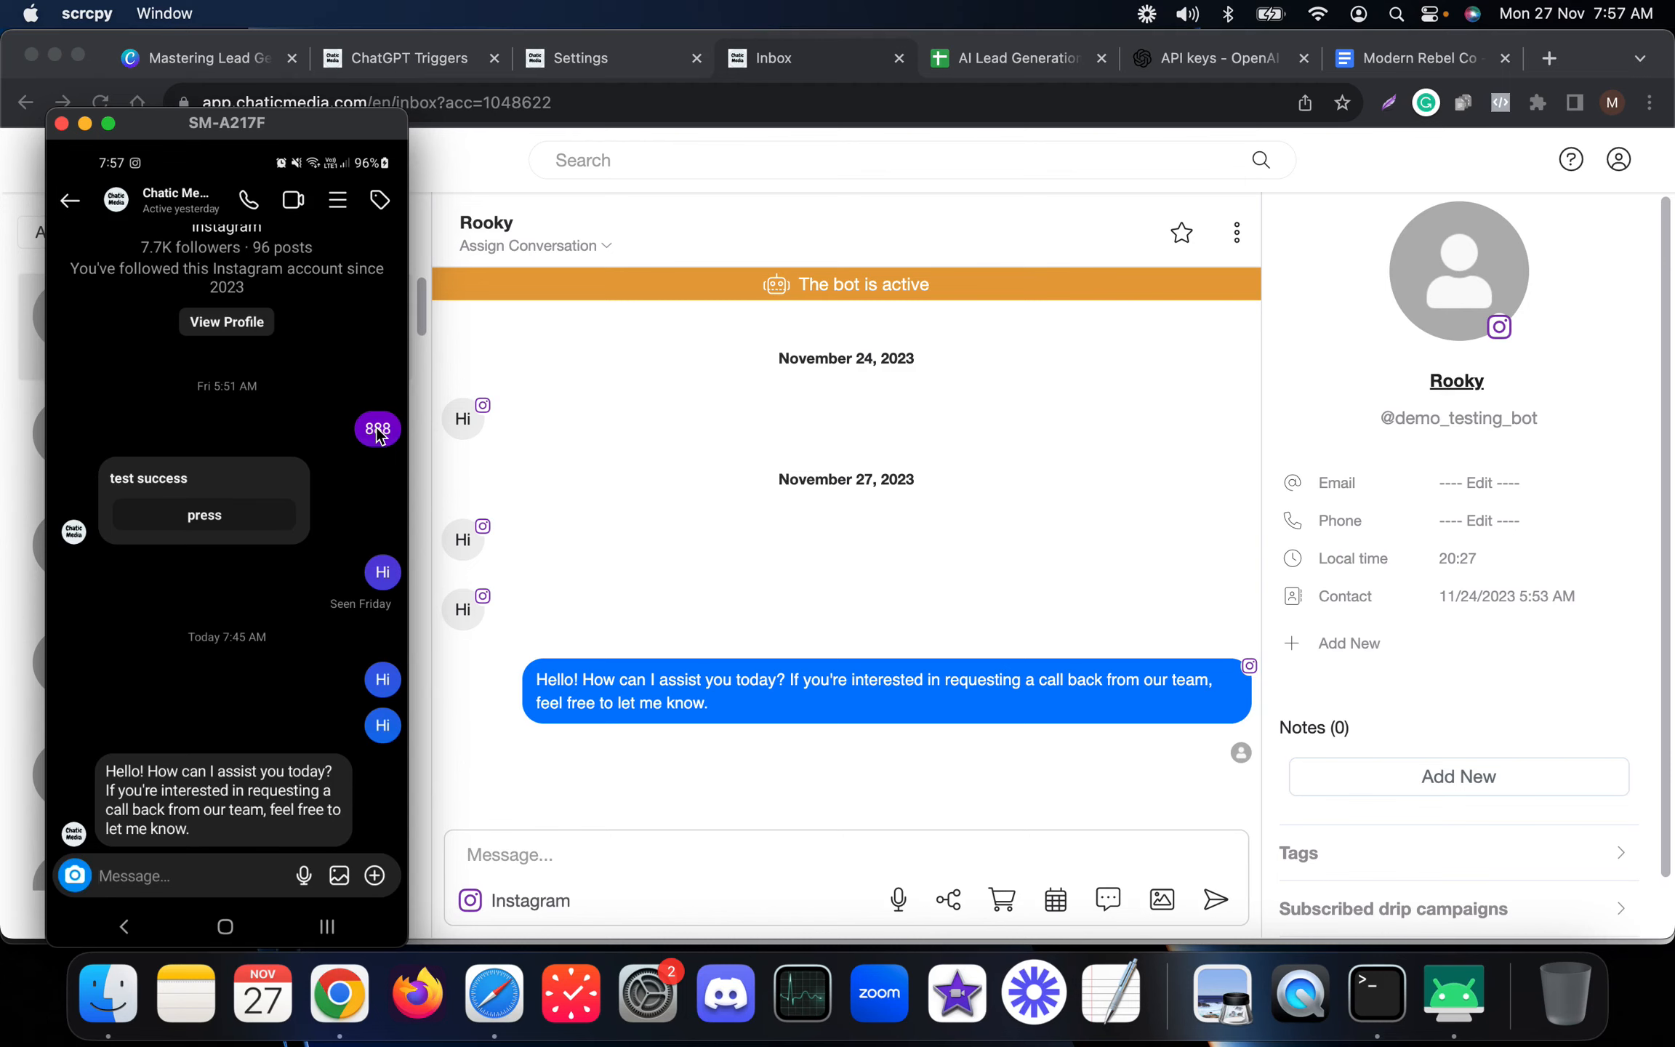
scroll(378, 436, down, 3)
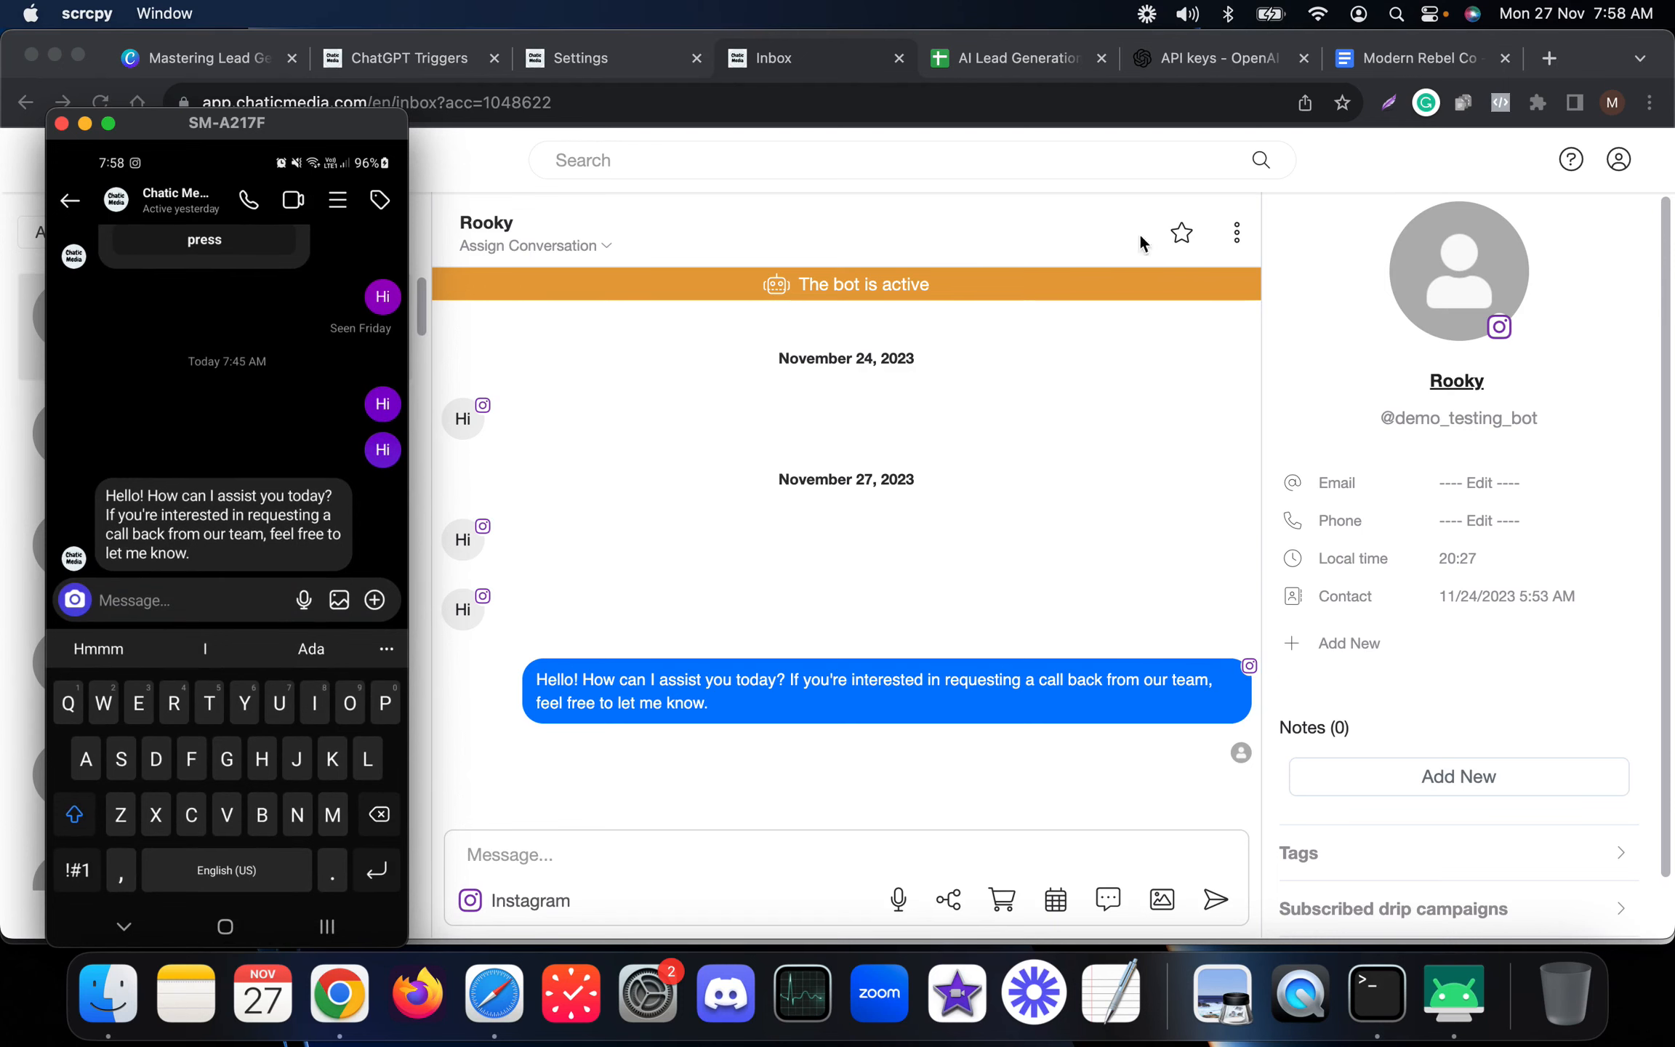
Review the Modern Rebel Co document's contact information about the booking years accepted.
click(1415, 58)
click(695, 543)
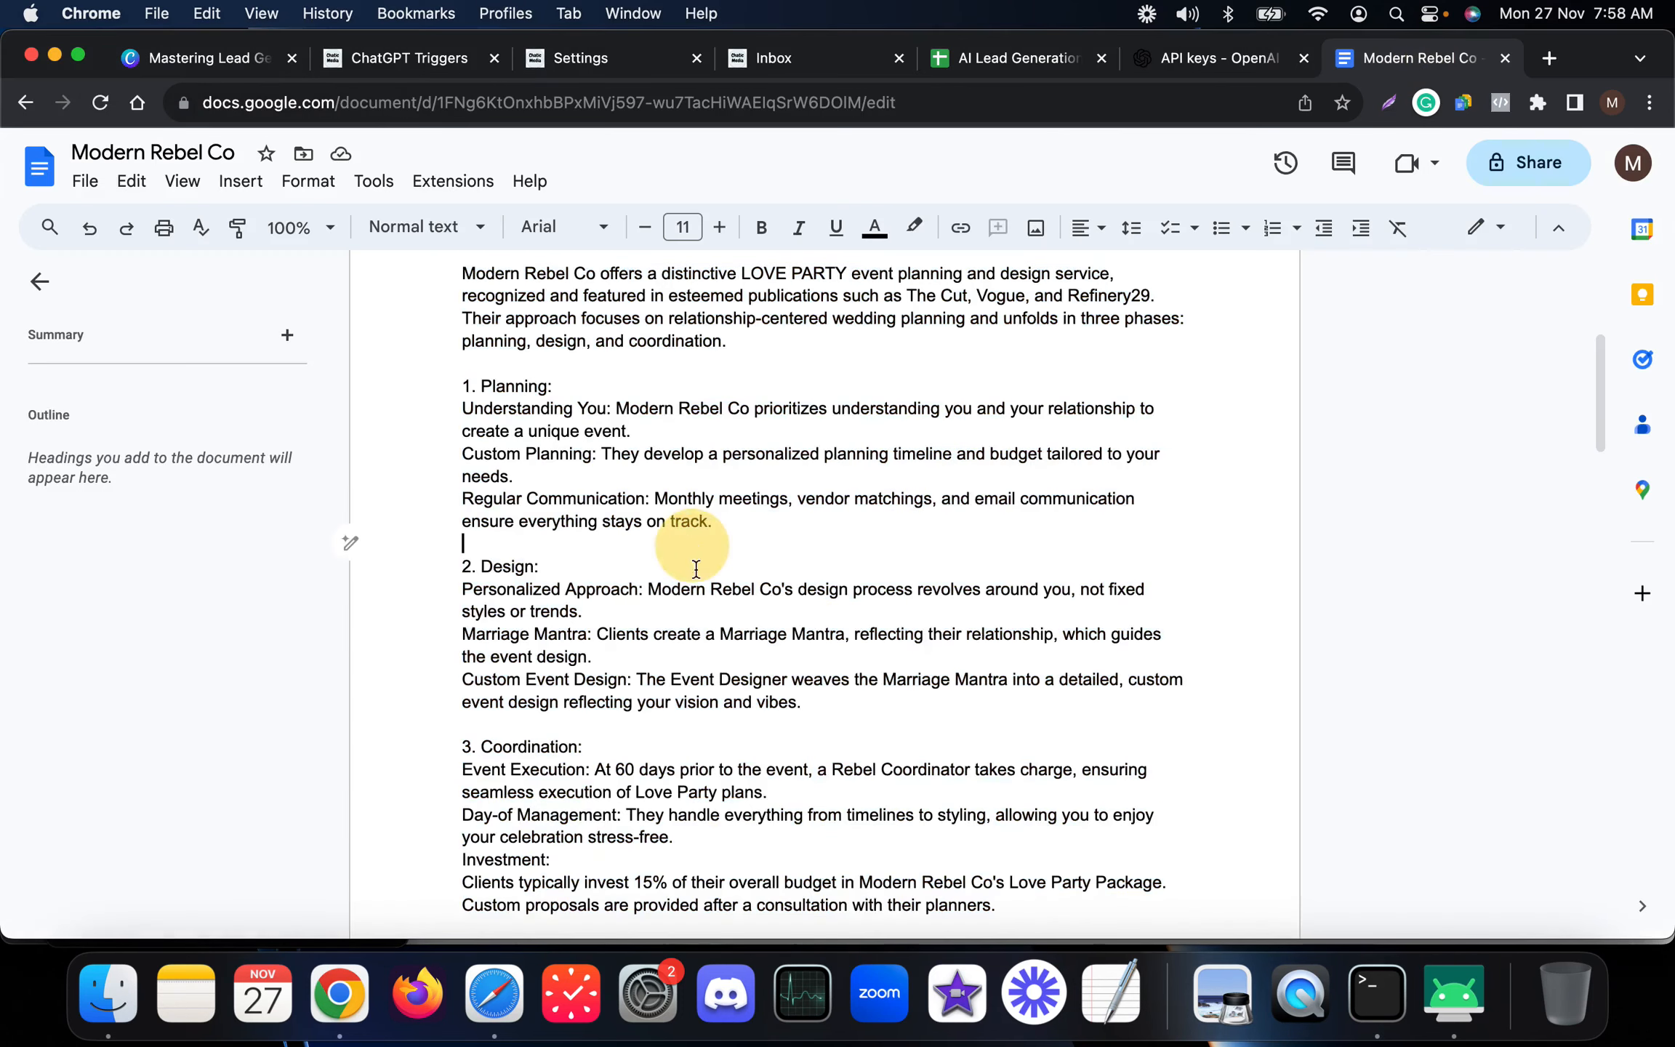
scroll(696, 589, down, 5)
scroll(703, 633, up, 3)
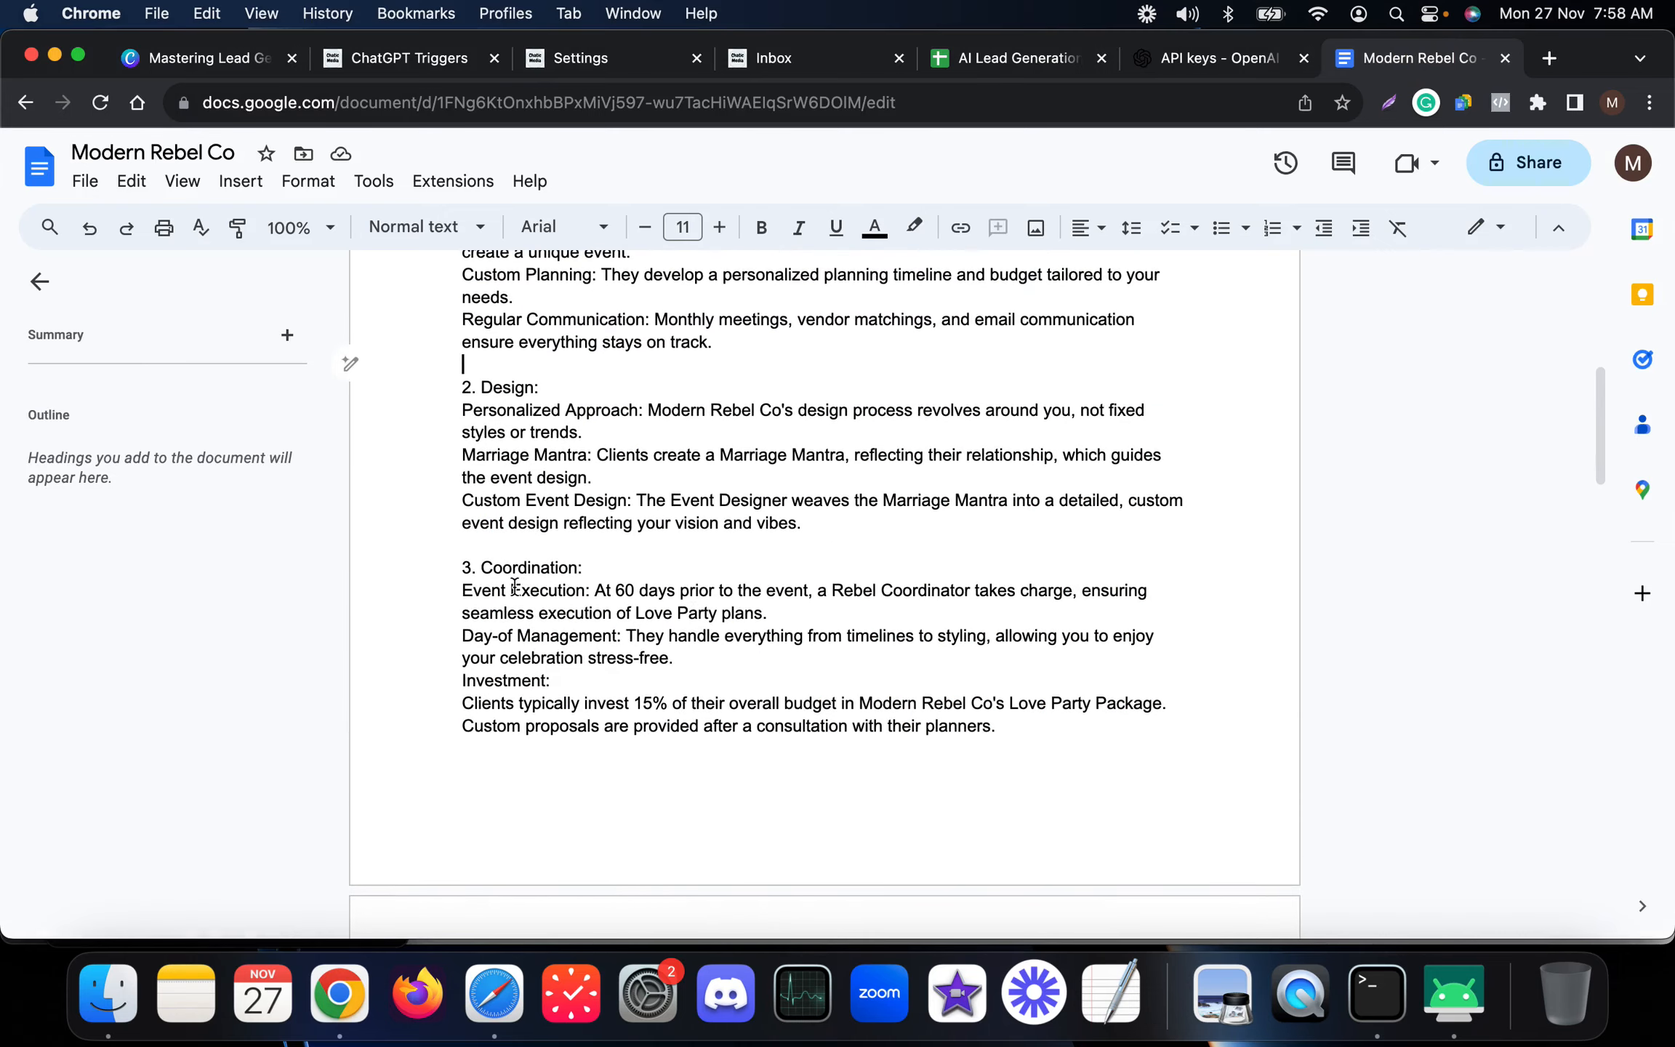
scroll(513, 589, up, 5)
scroll(512, 585, up, 5)
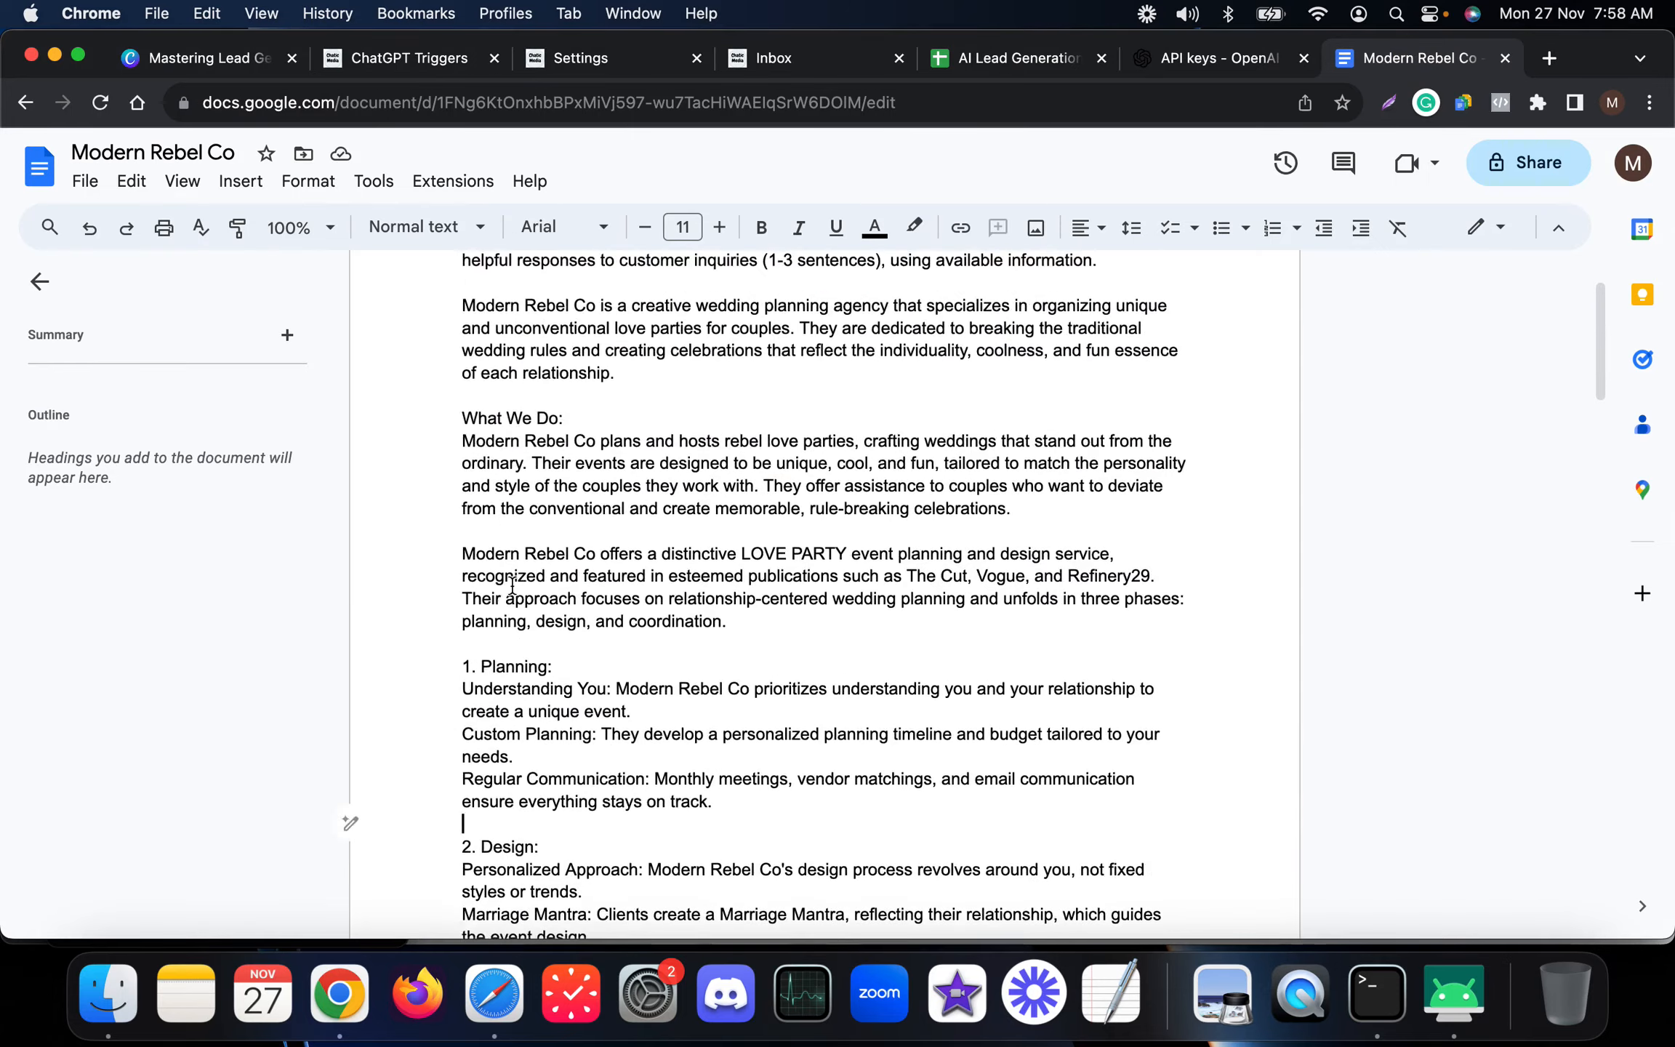
scroll(524, 585, down, 15)
scroll(528, 582, down, 10)
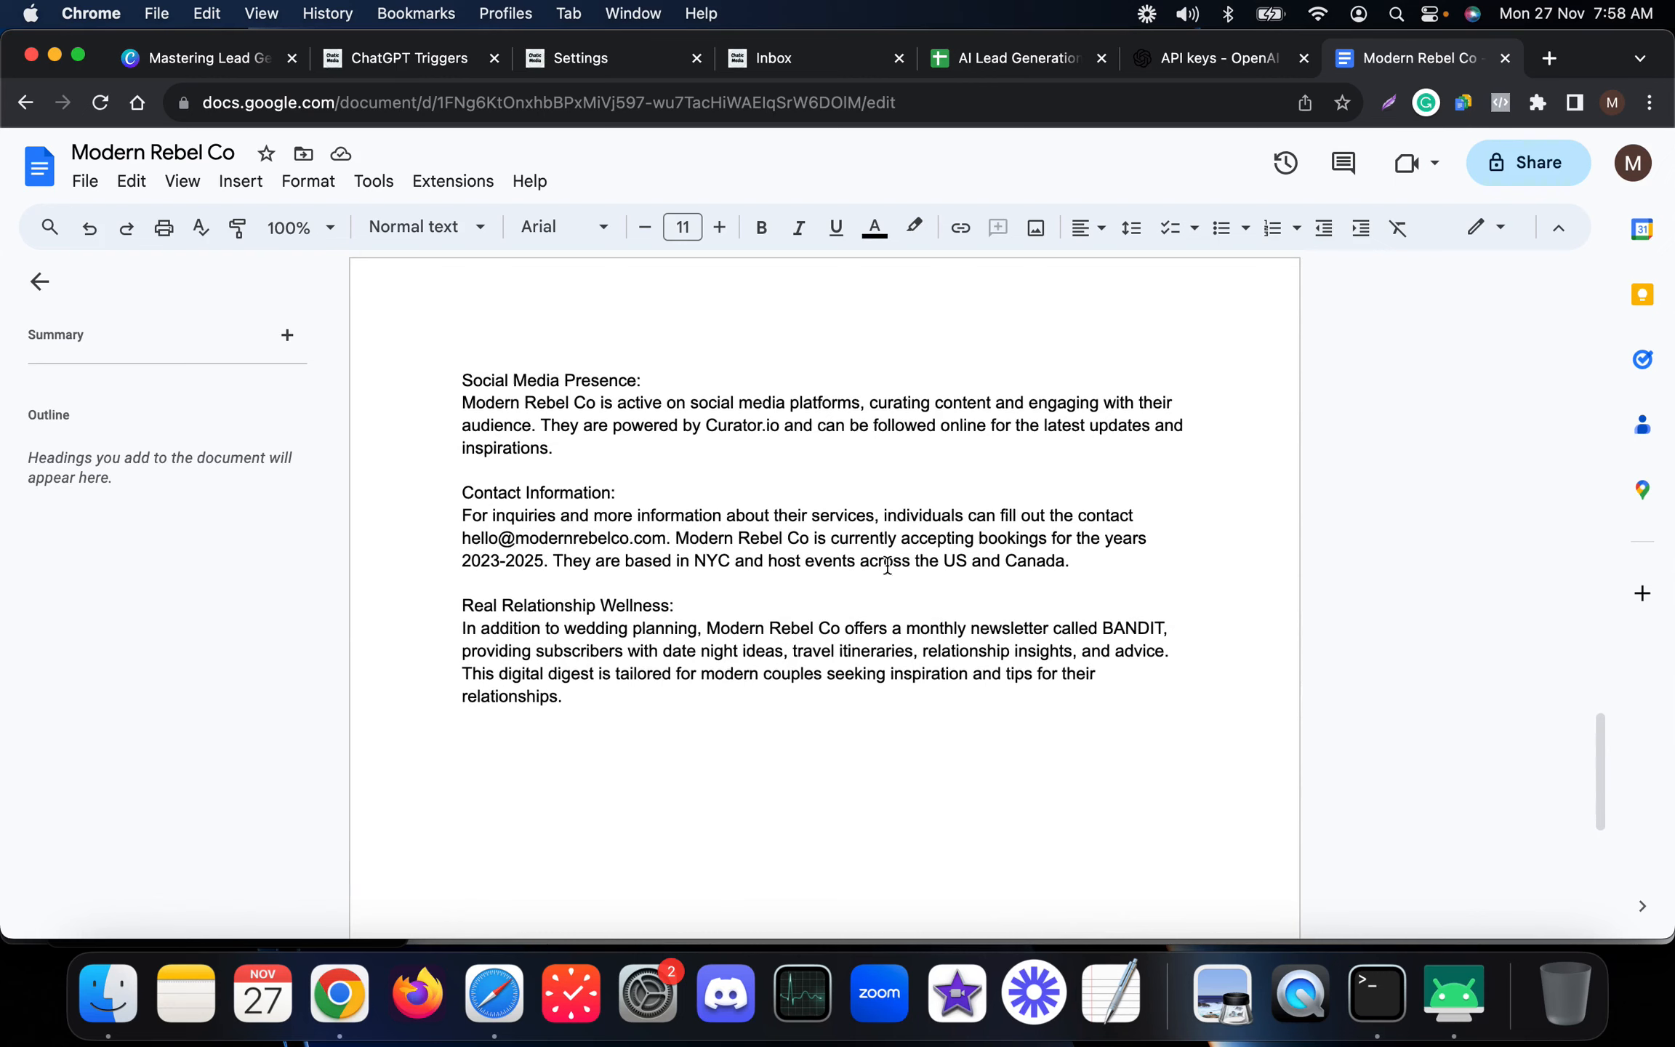
drag(545, 565, 459, 563)
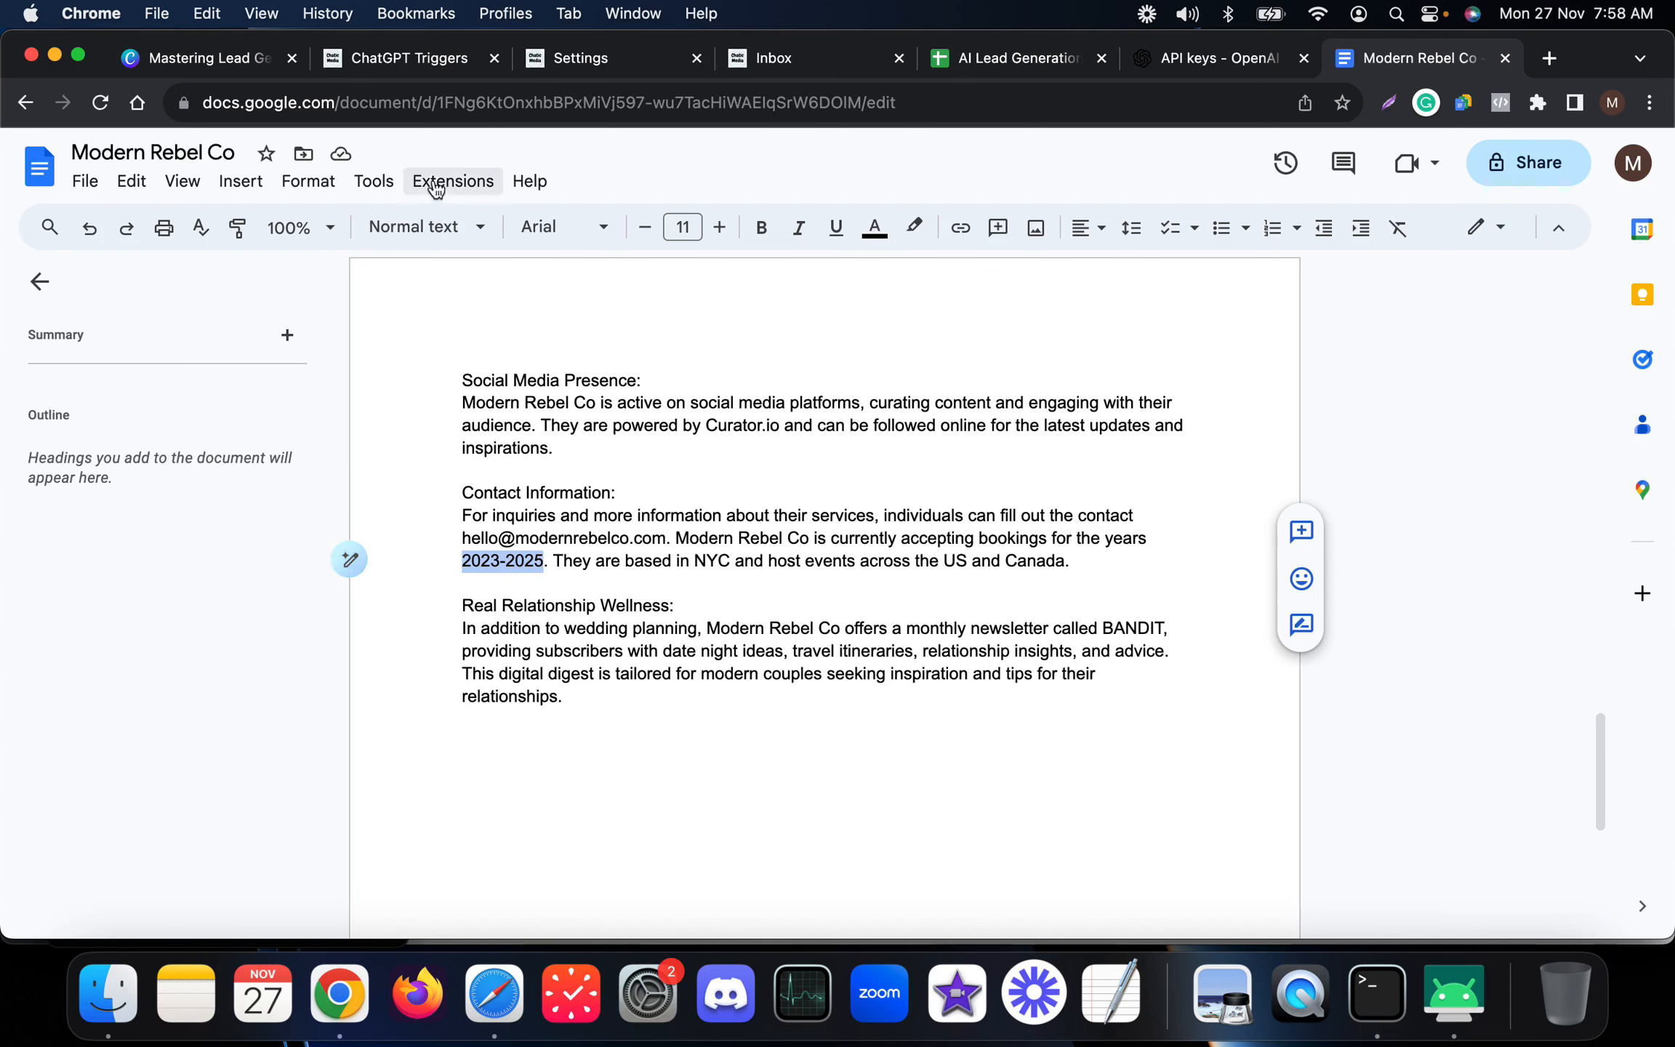
Ask the bot 'Do you accept bookings for 2028?' from the phone's Instagram chat.
click(797, 59)
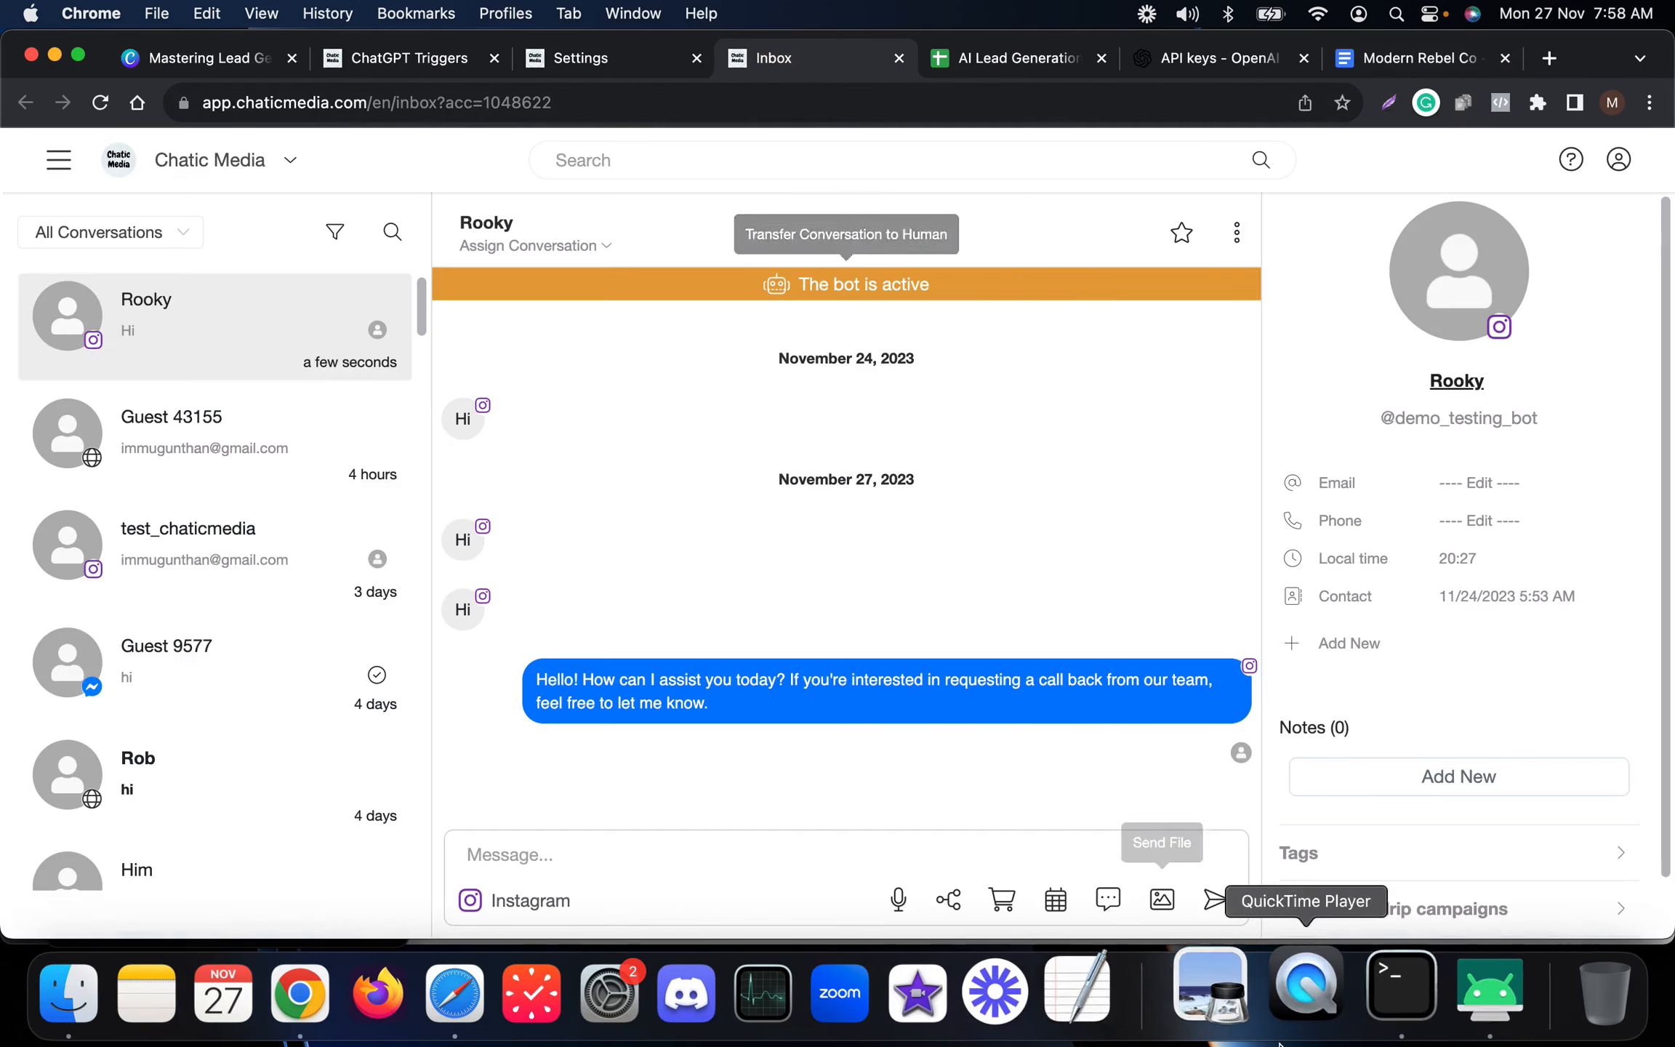
click(1454, 992)
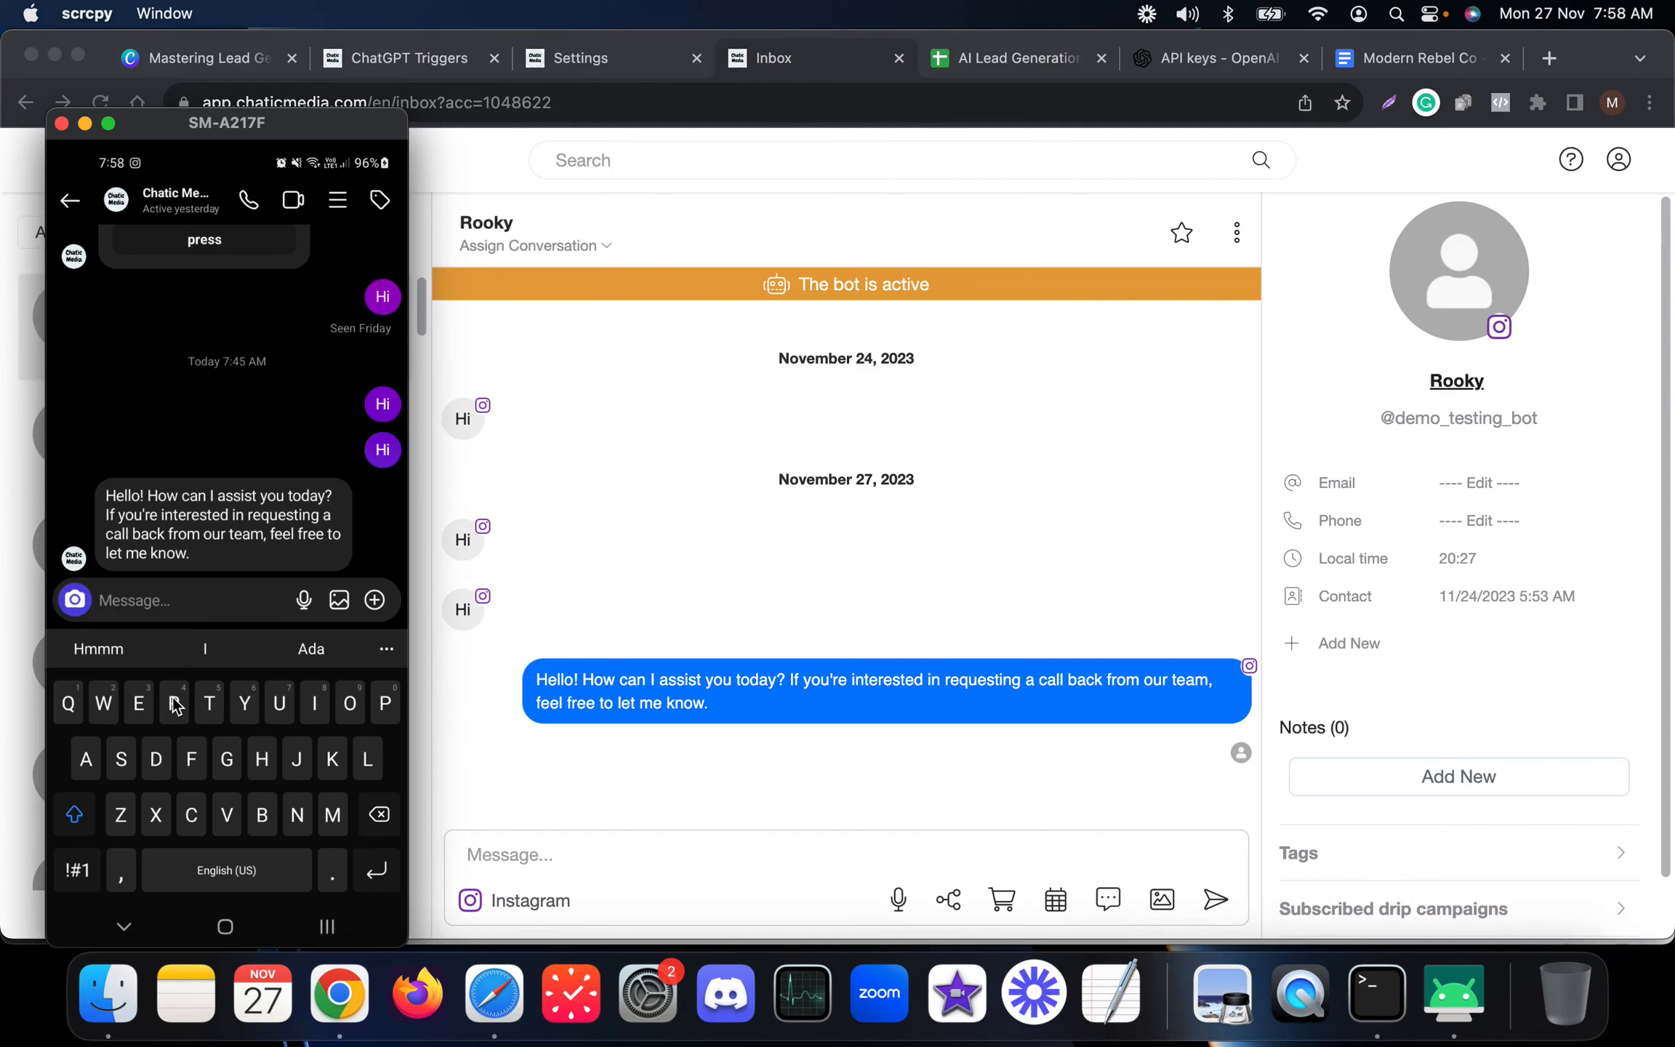
text(Do you)
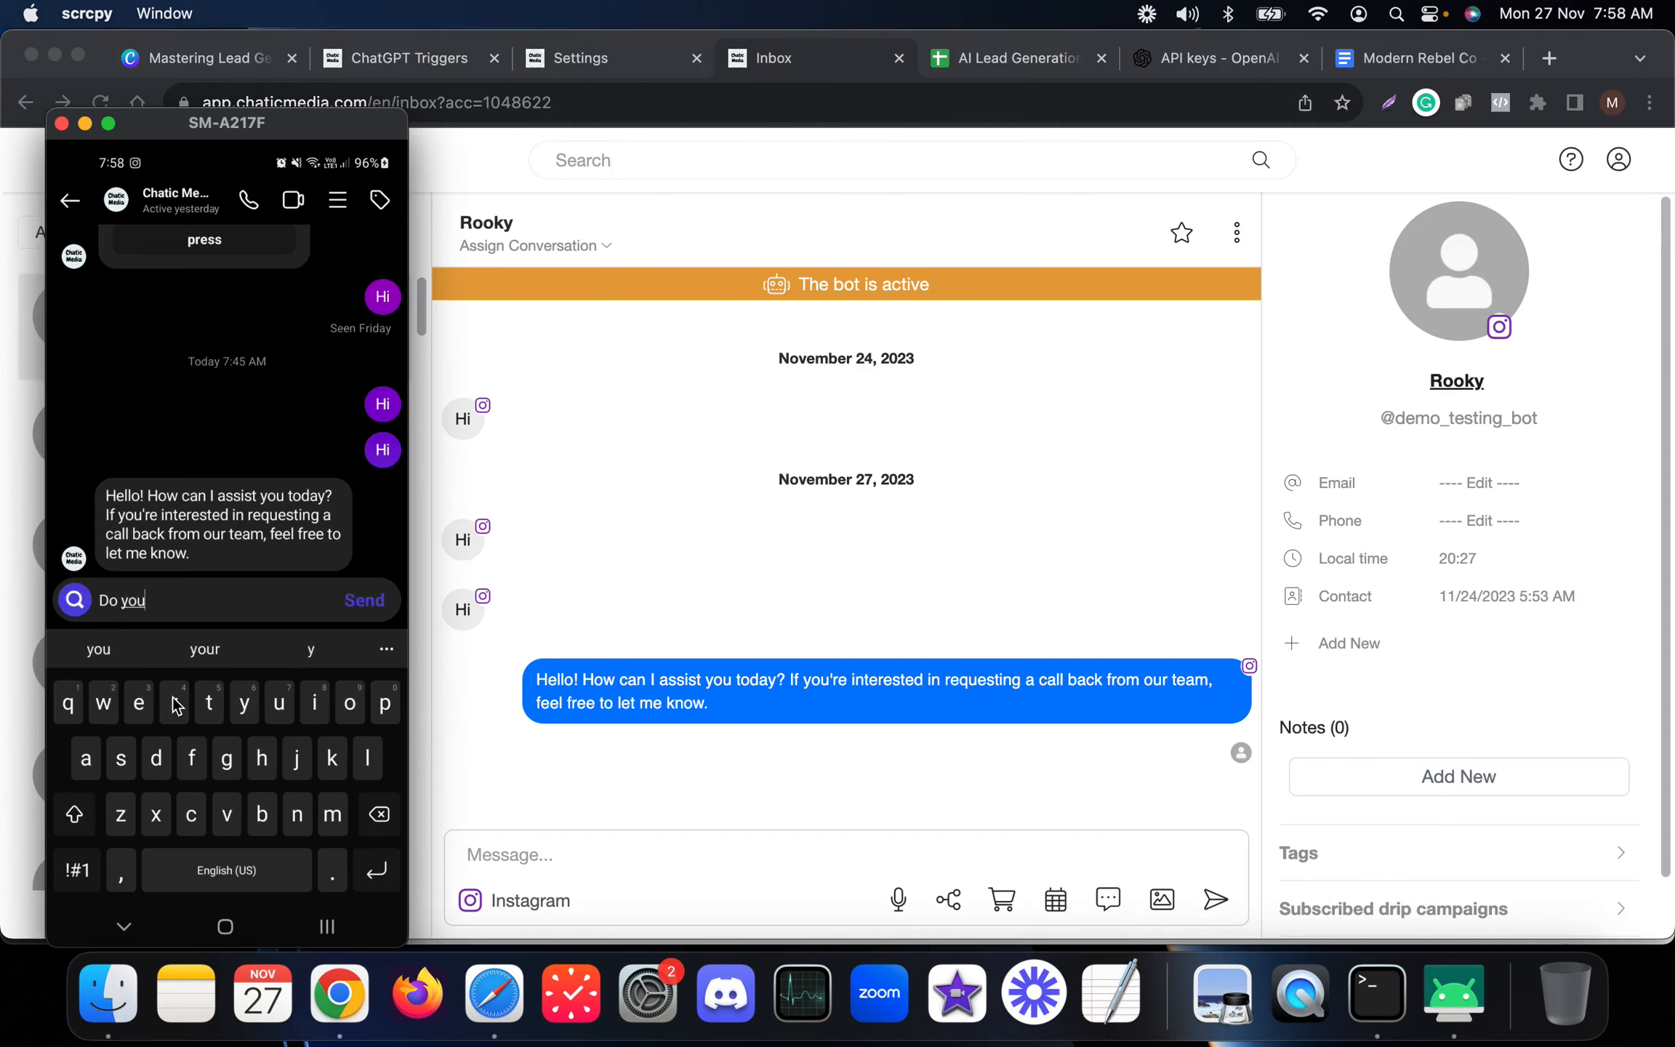
text( accept boo)
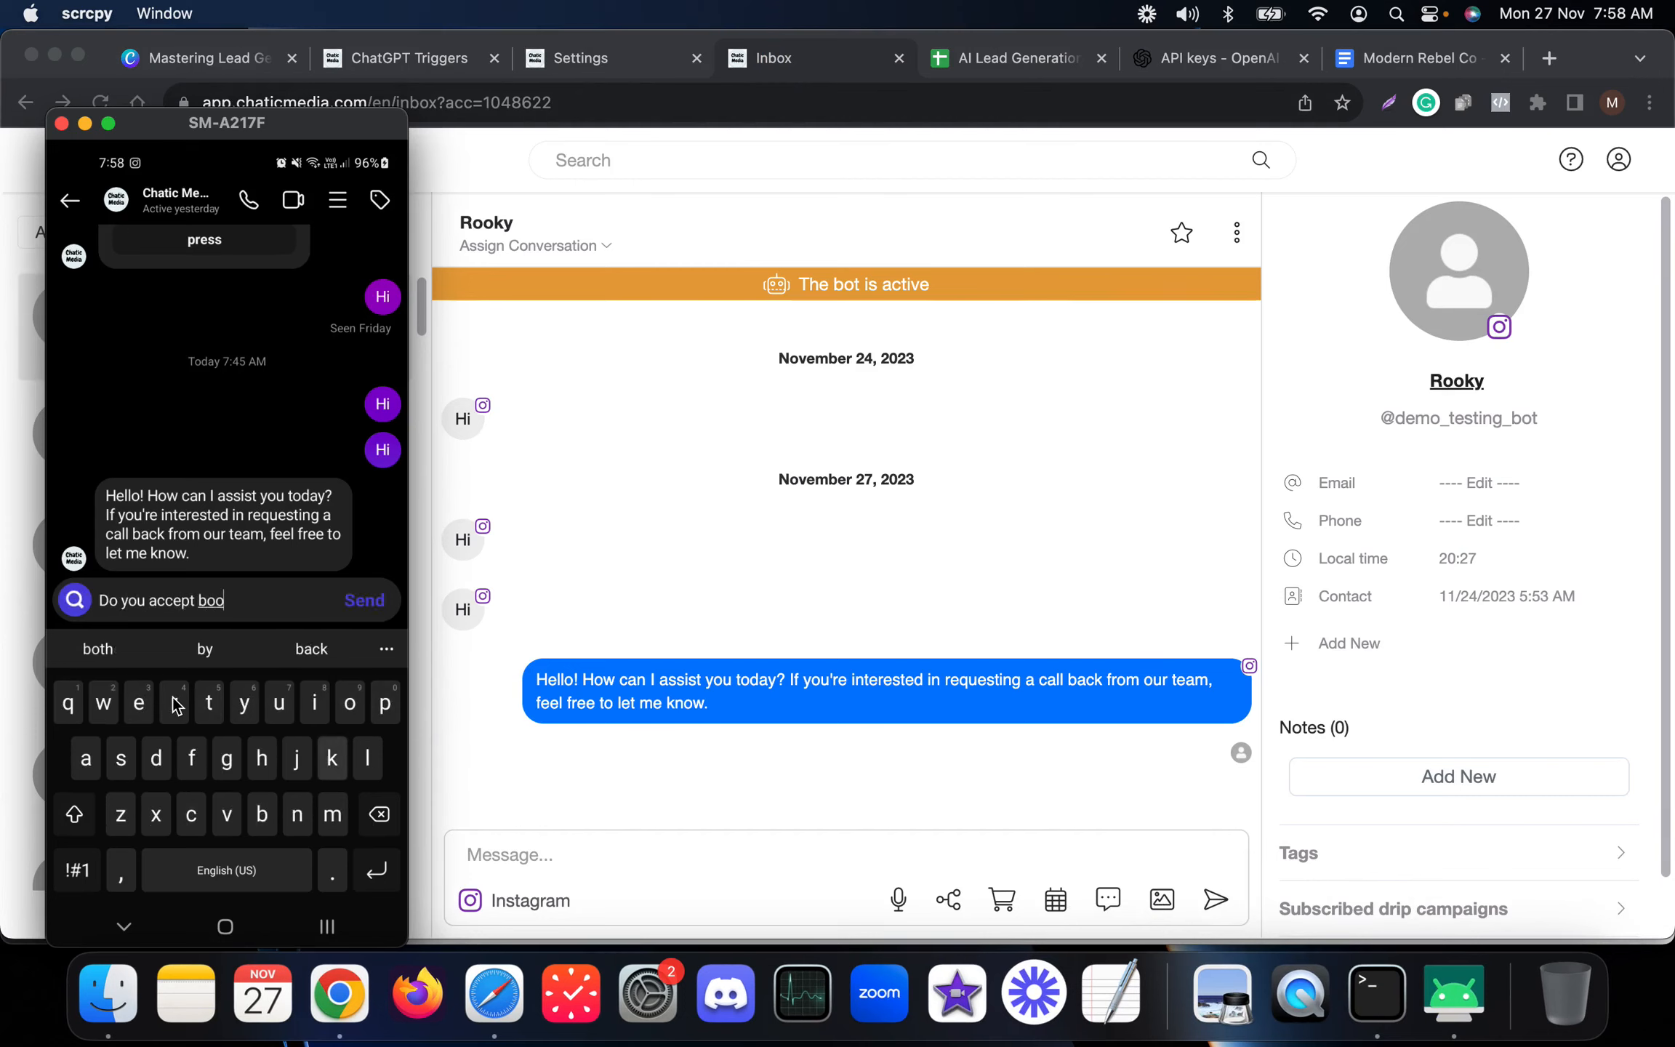
text(kings for)
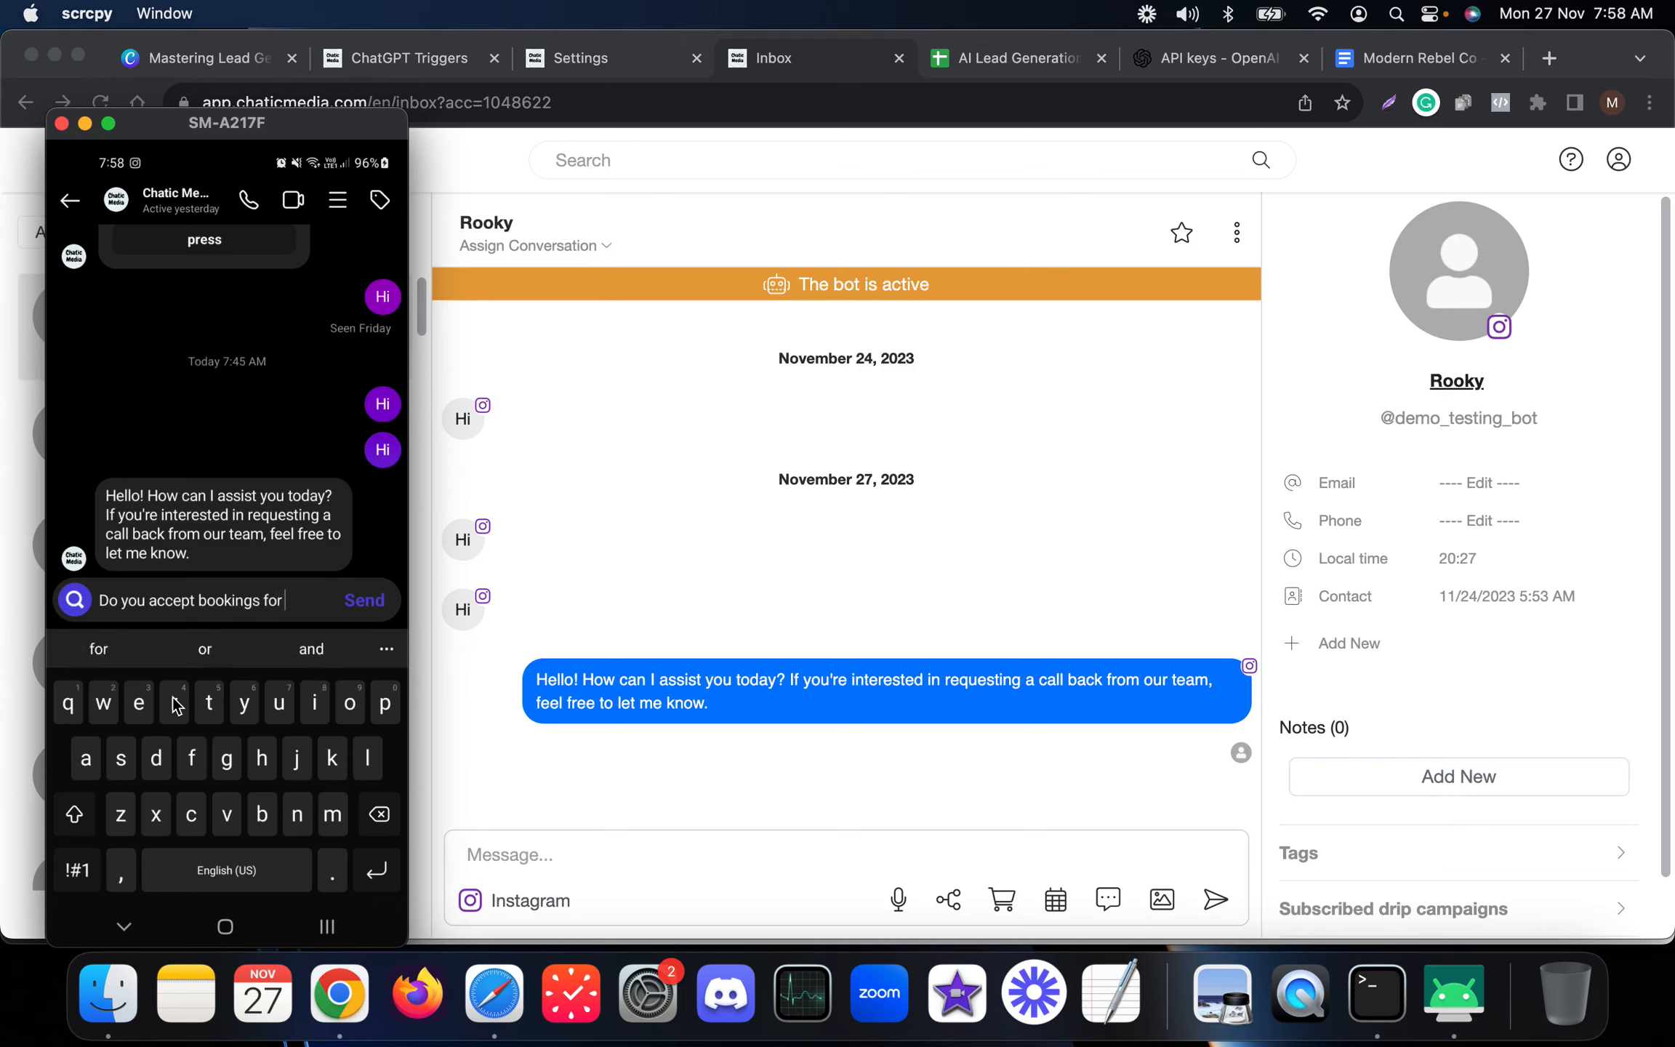
text( 2028?)
key(Return)
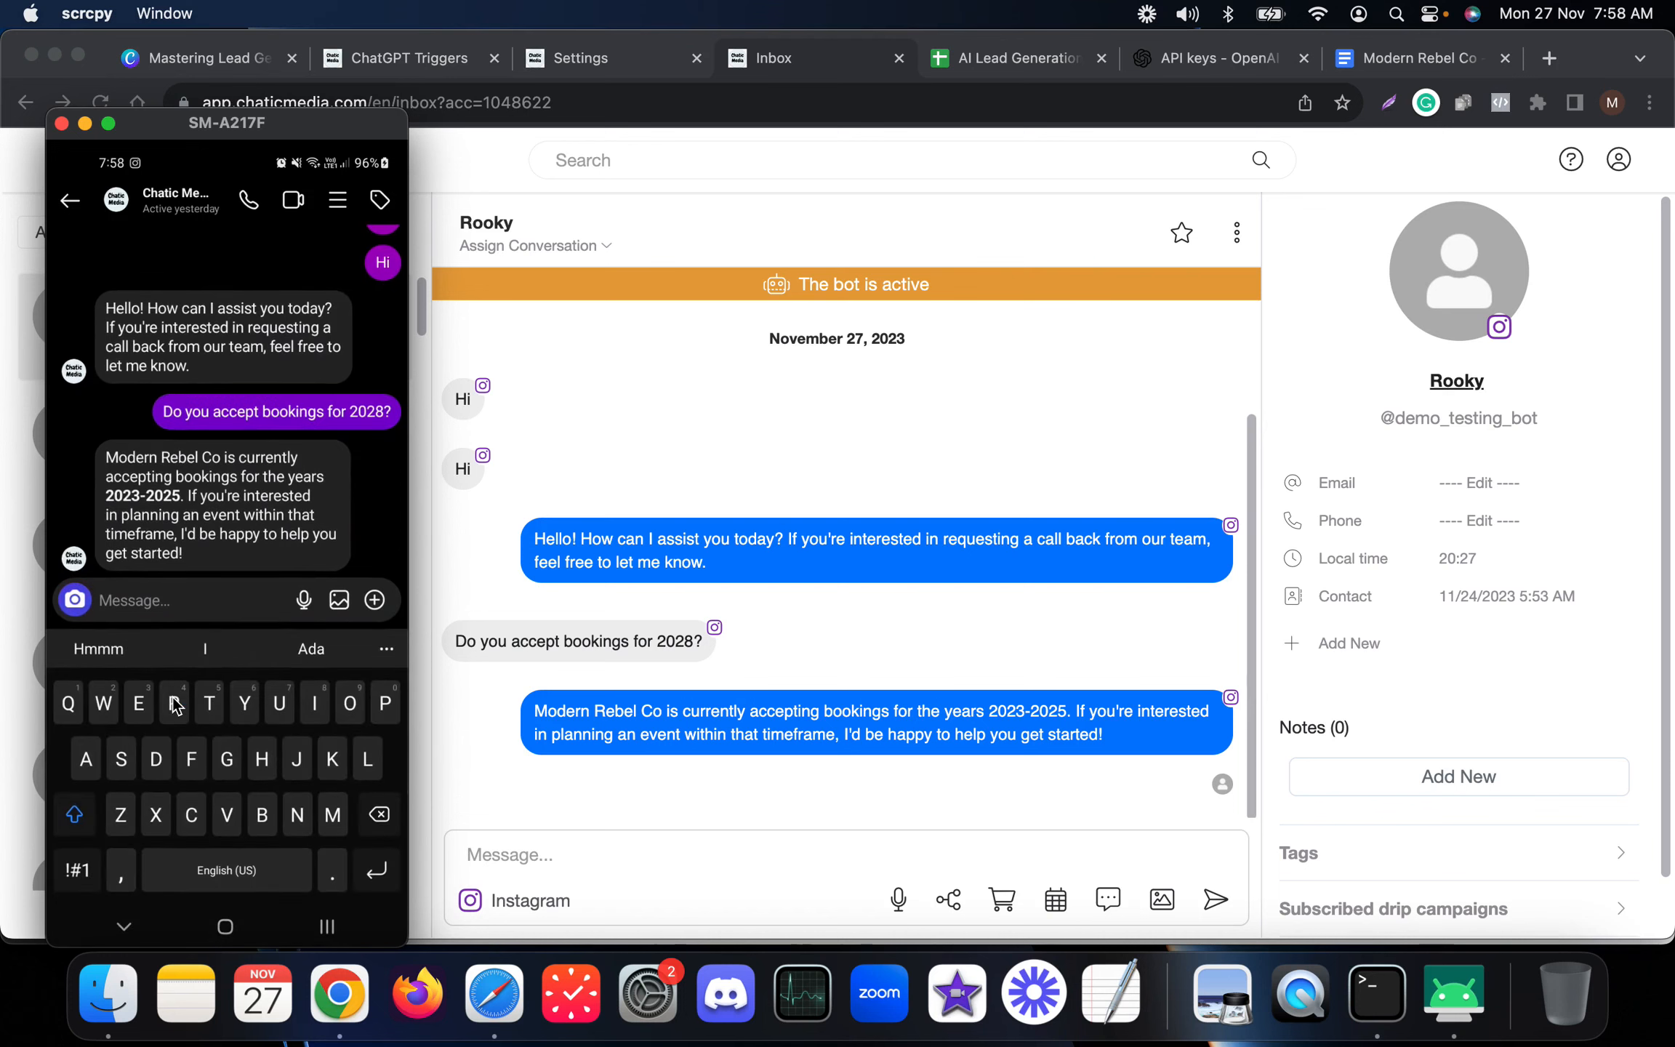
Send the bot 'I want to plan an event in 2024 how do I talk with your team' from the phone.
text(I wa)
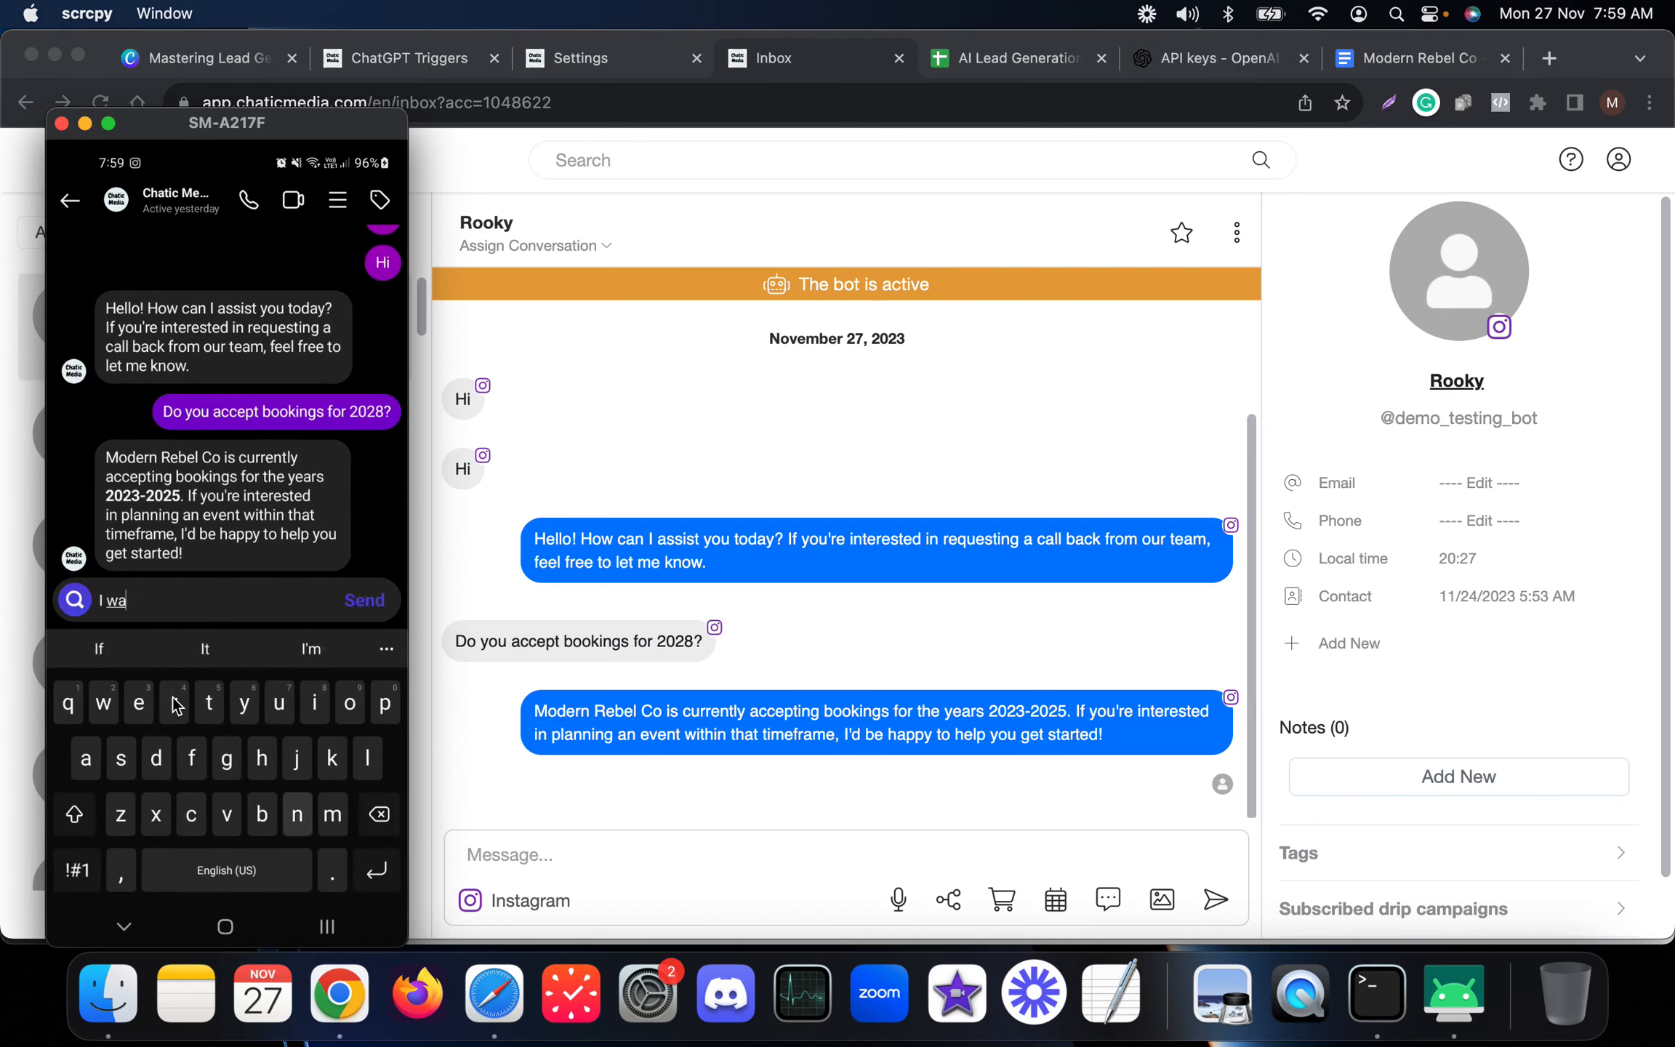
text(nt to plan an )
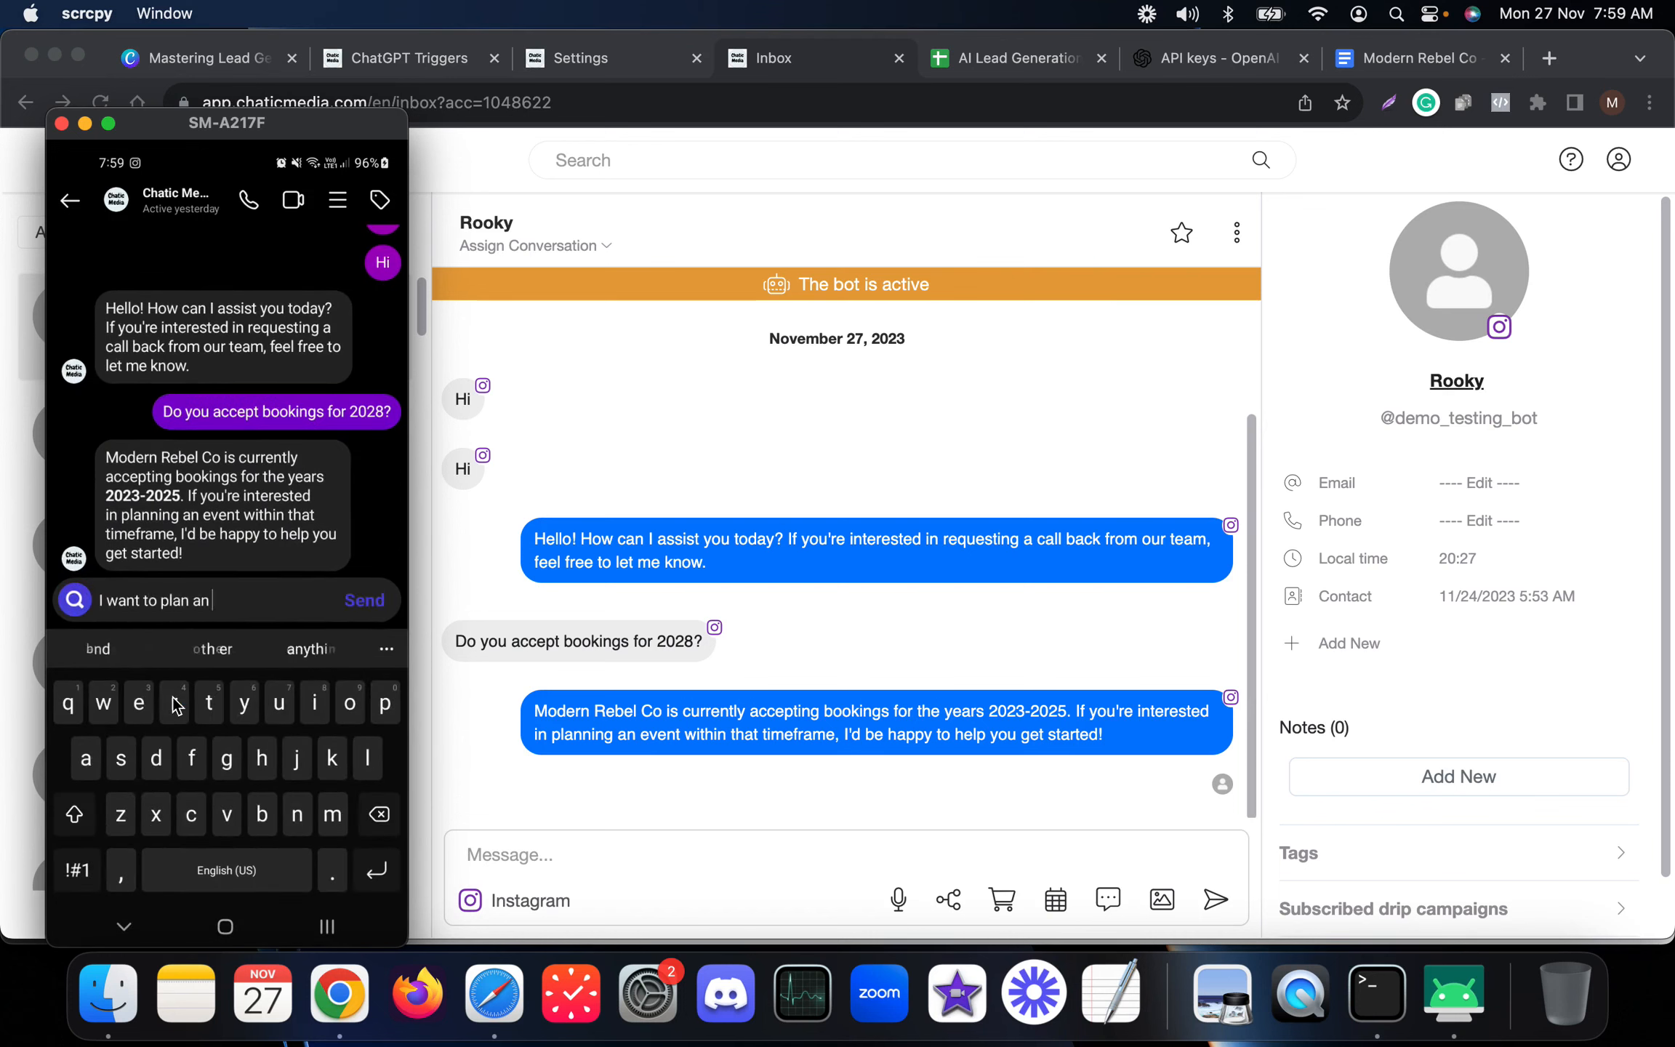
text(event in 2024)
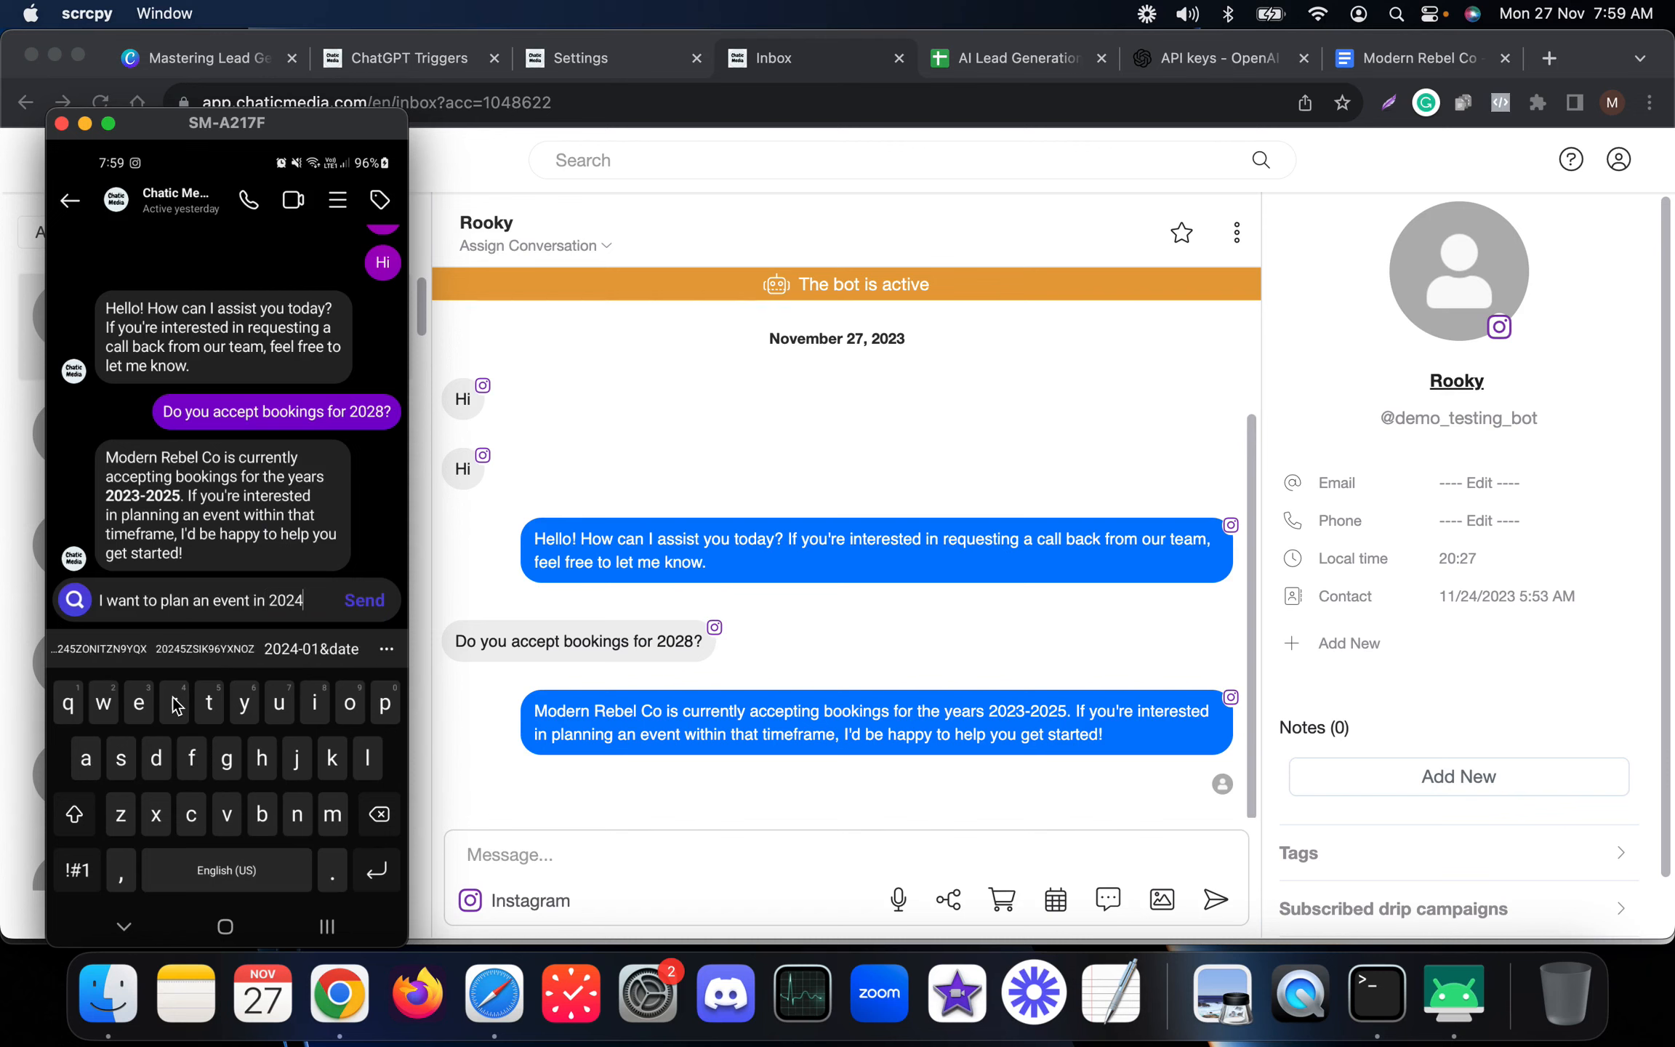
text( how do I)
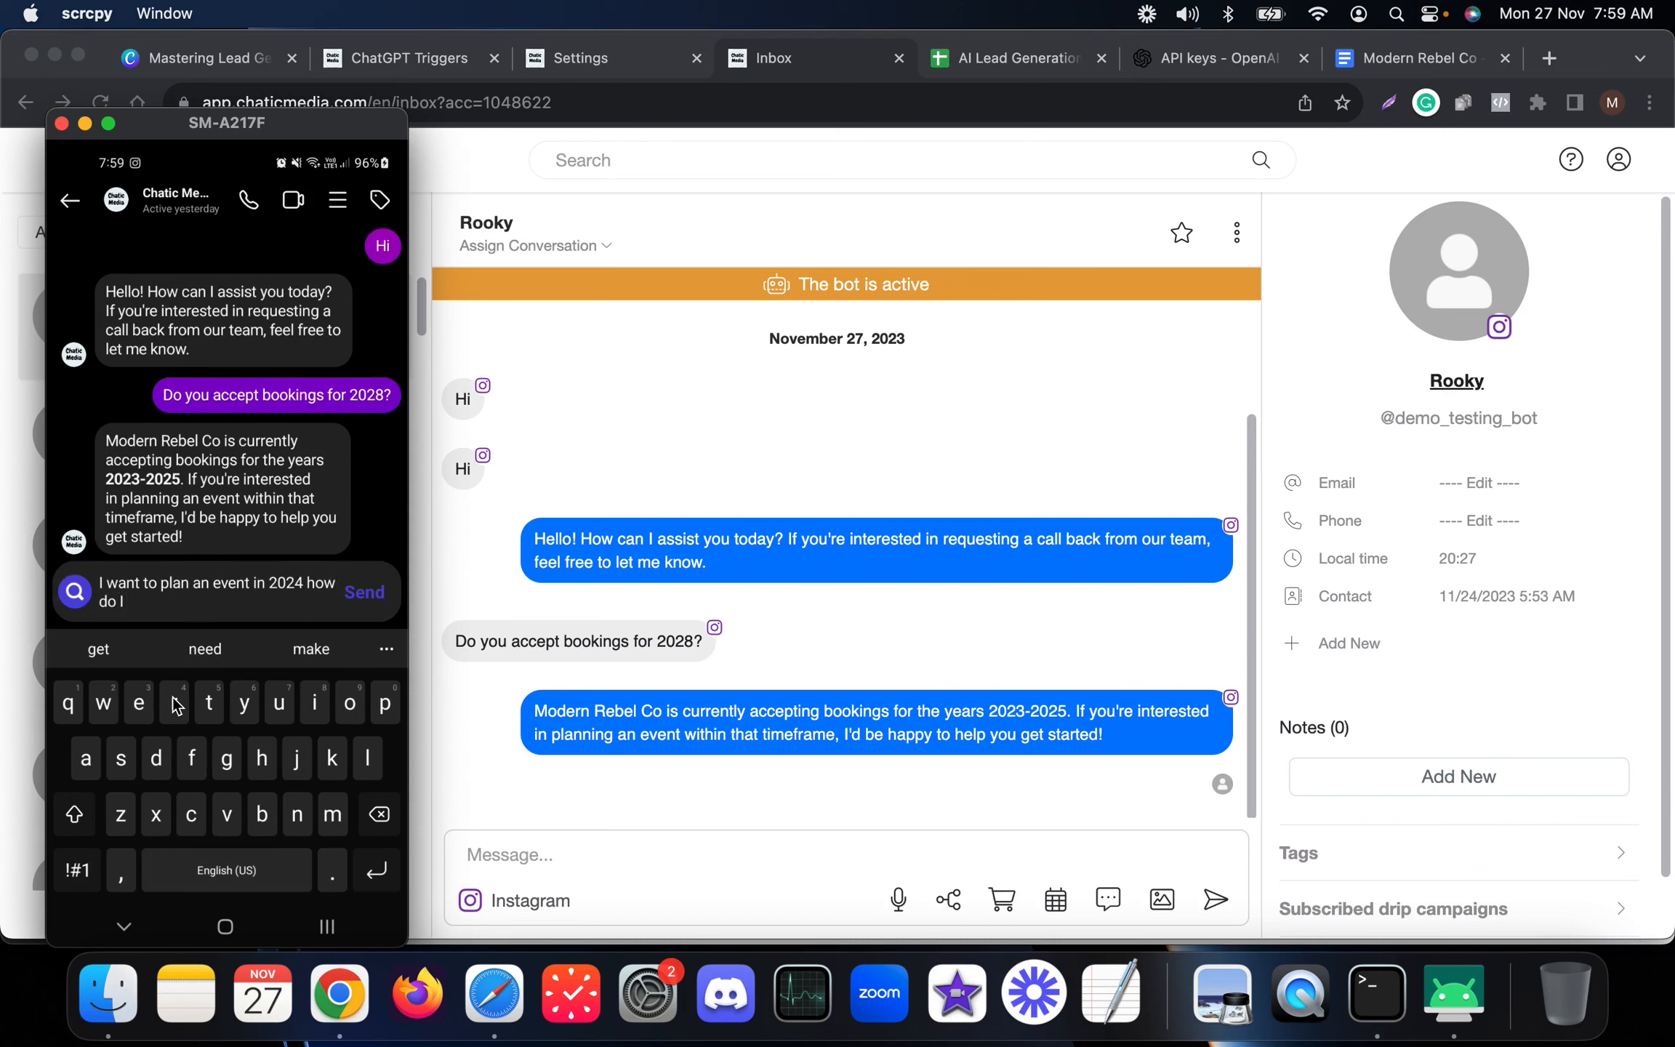
text(ge)
key(BackSpace)
key(BackSpace)
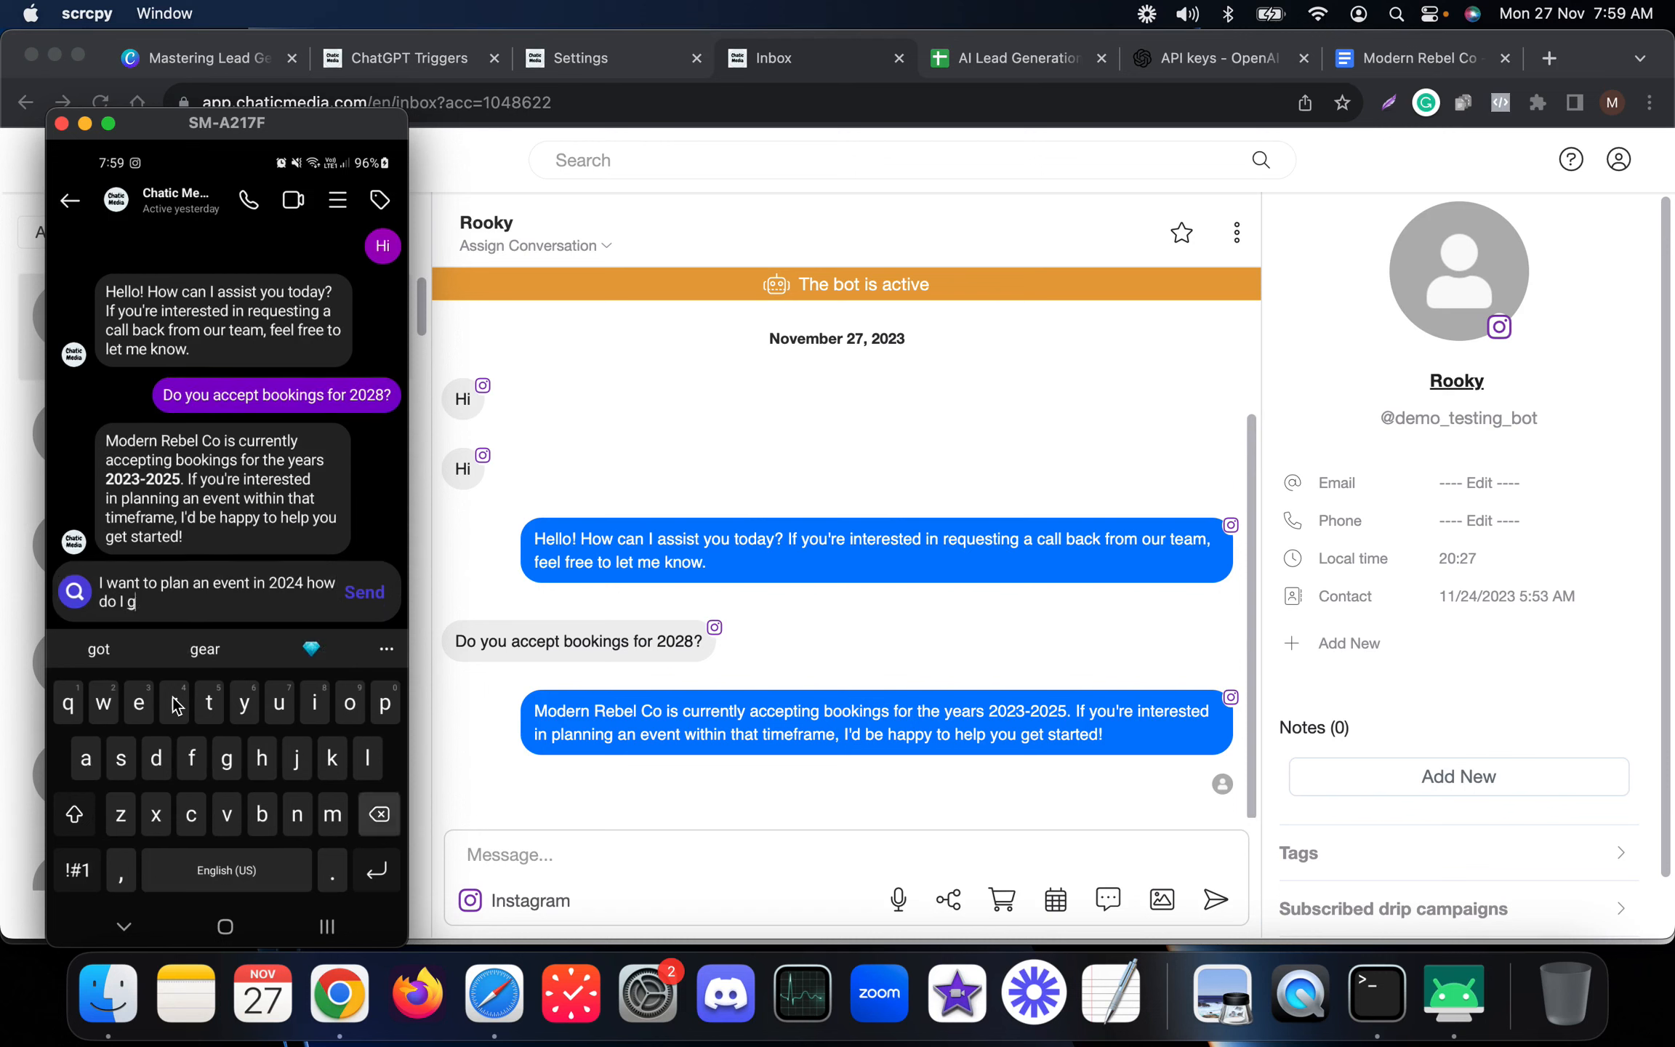
text(talk with you)
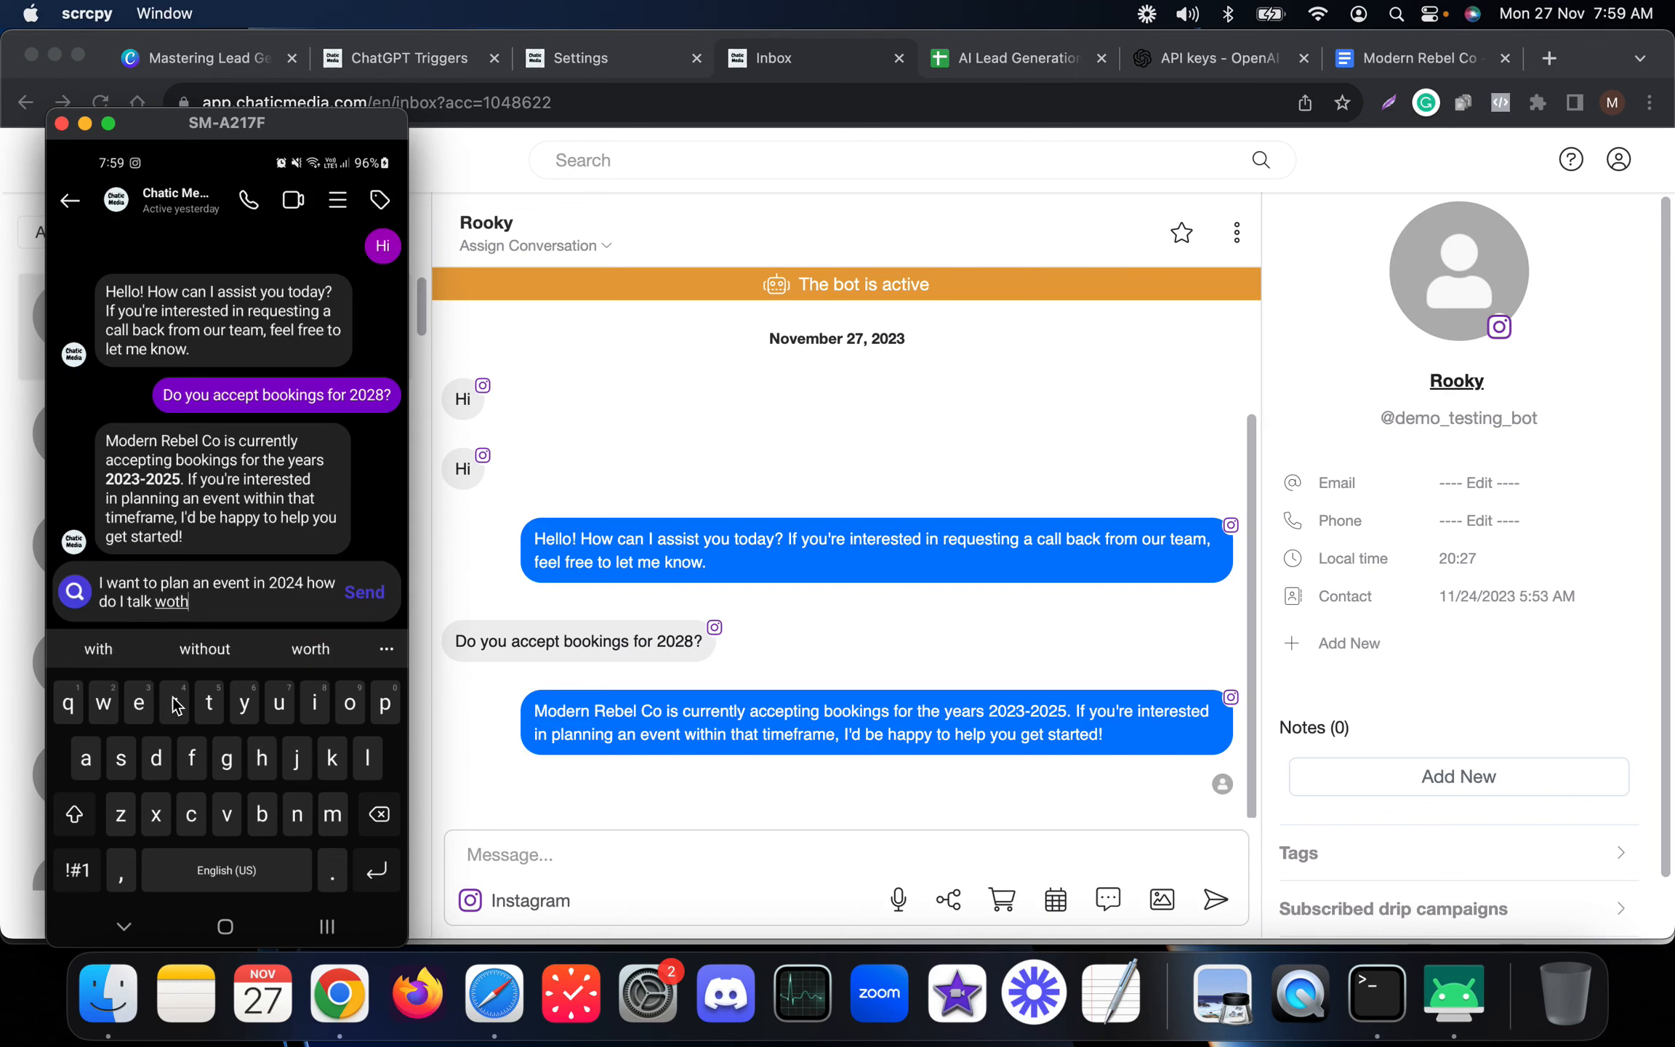
text(r team)
key(Return)
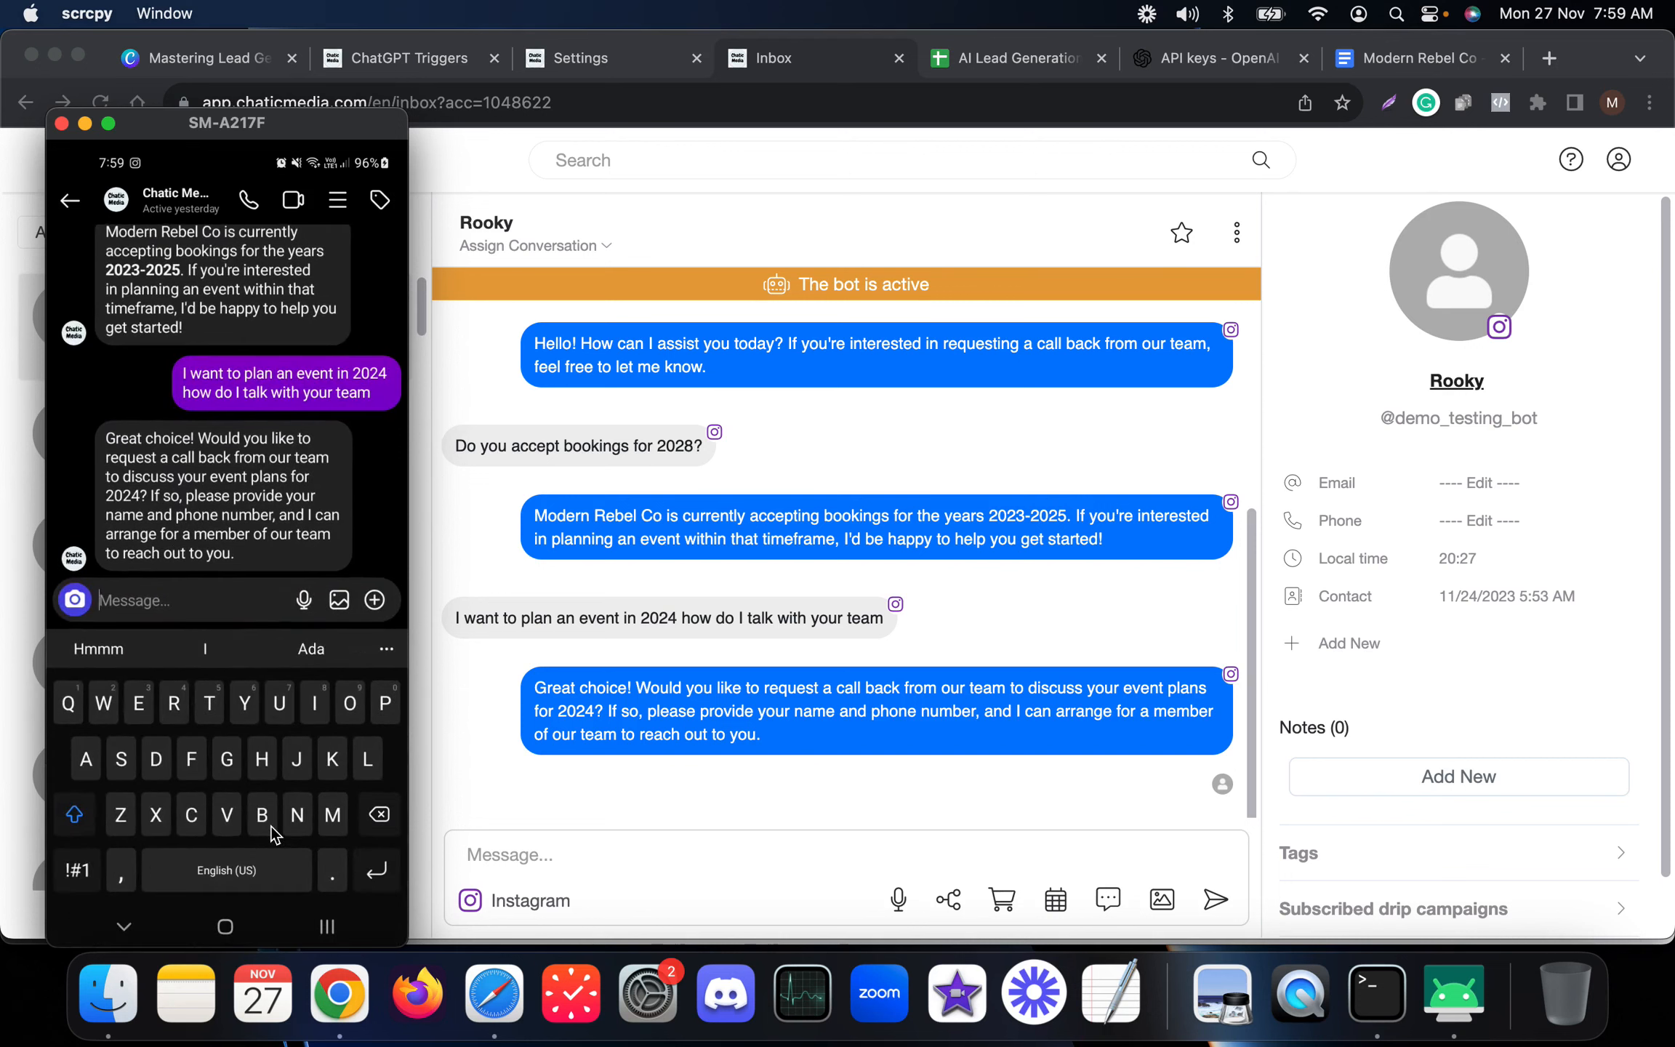
From the phone's Instagram chat, send the bot a reply giving the contact's first name and phone number.
text(I'm)
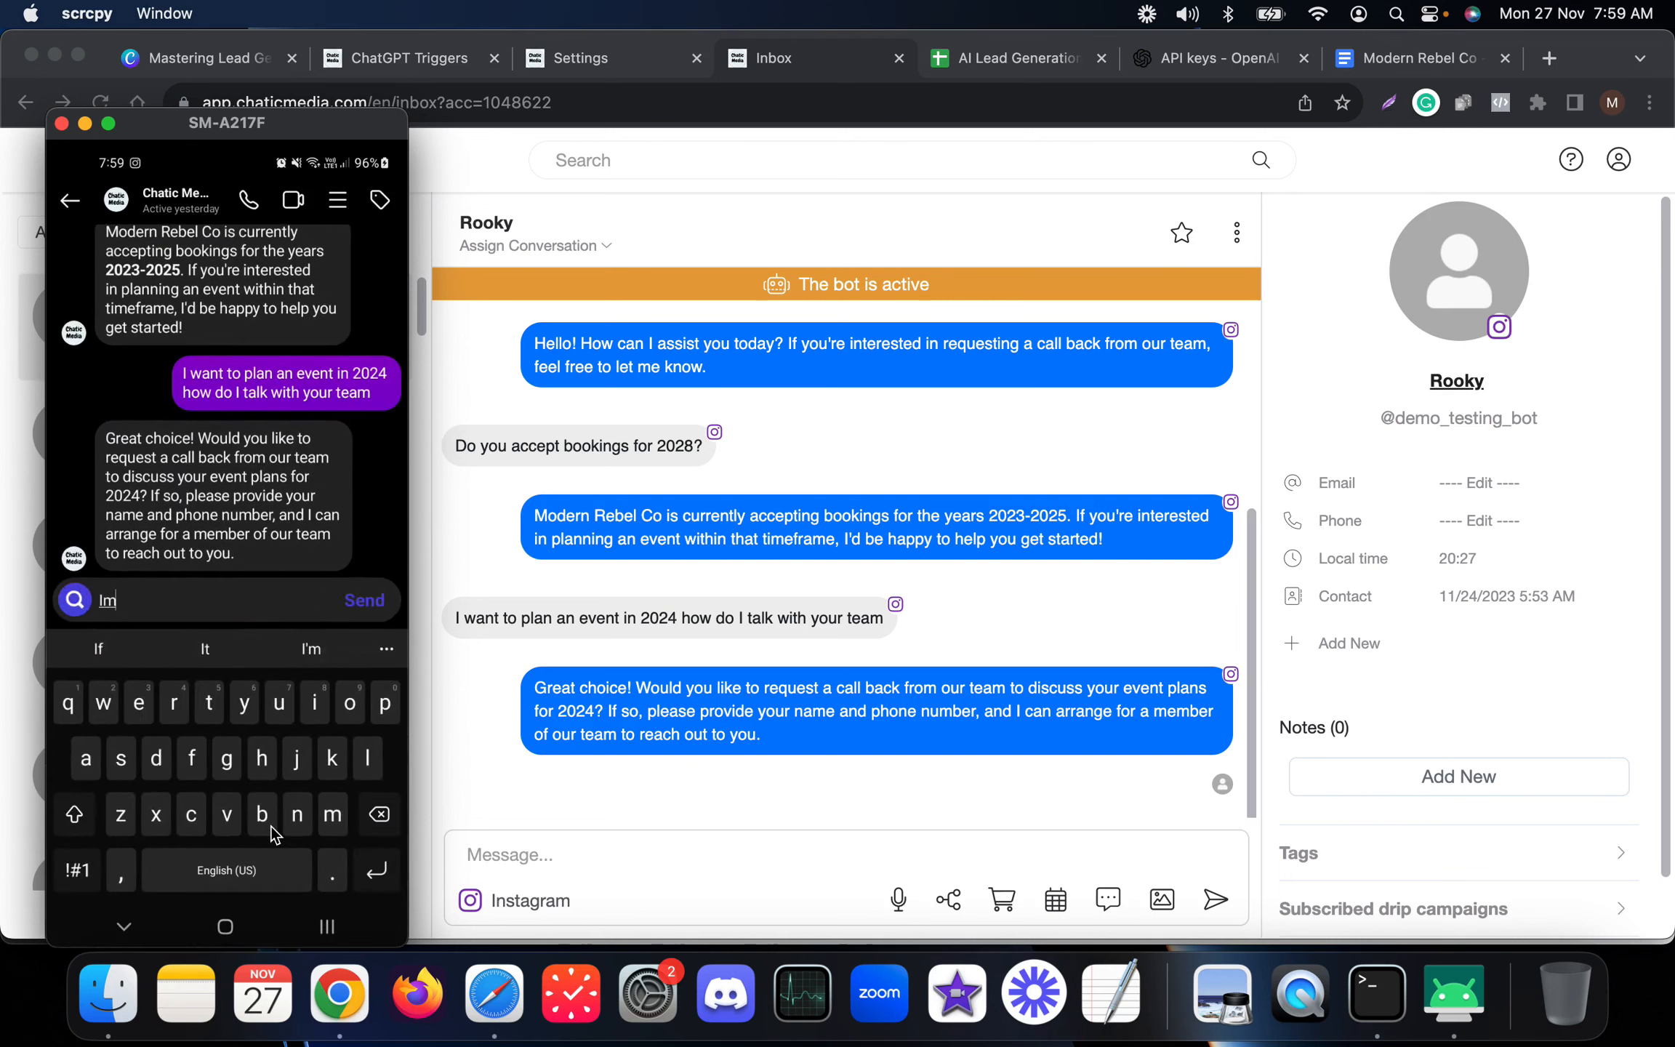
text( Rober)
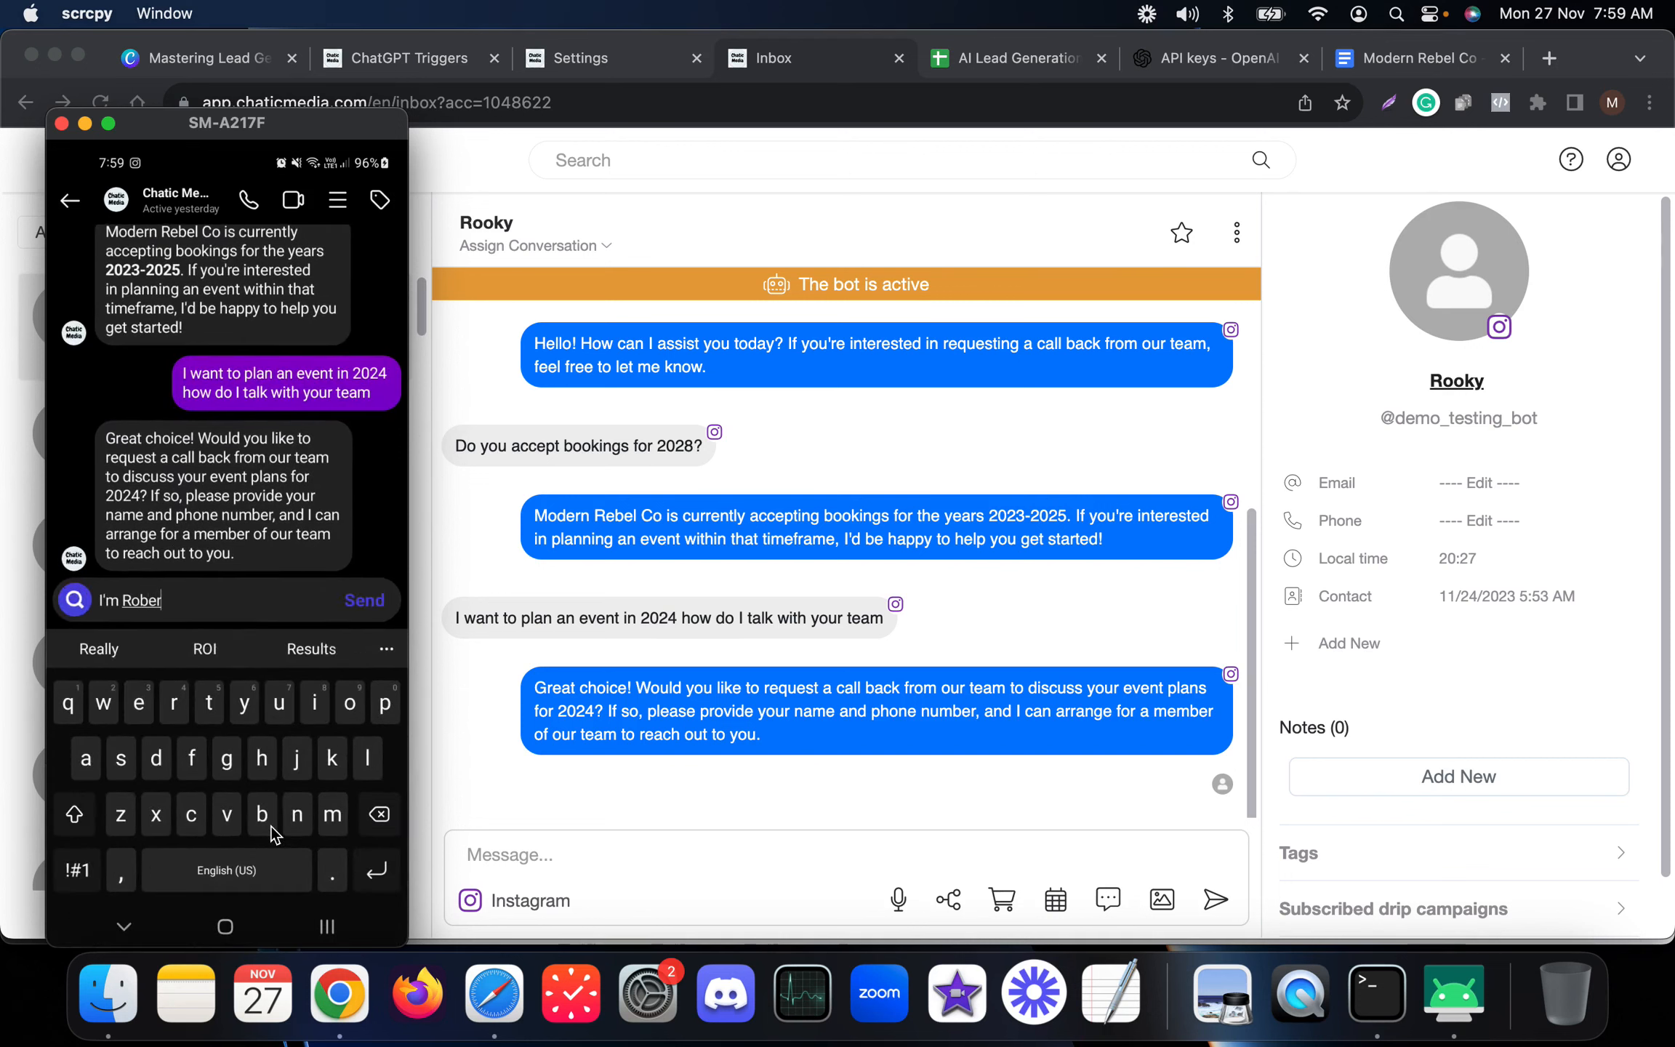
text(t and you can rw)
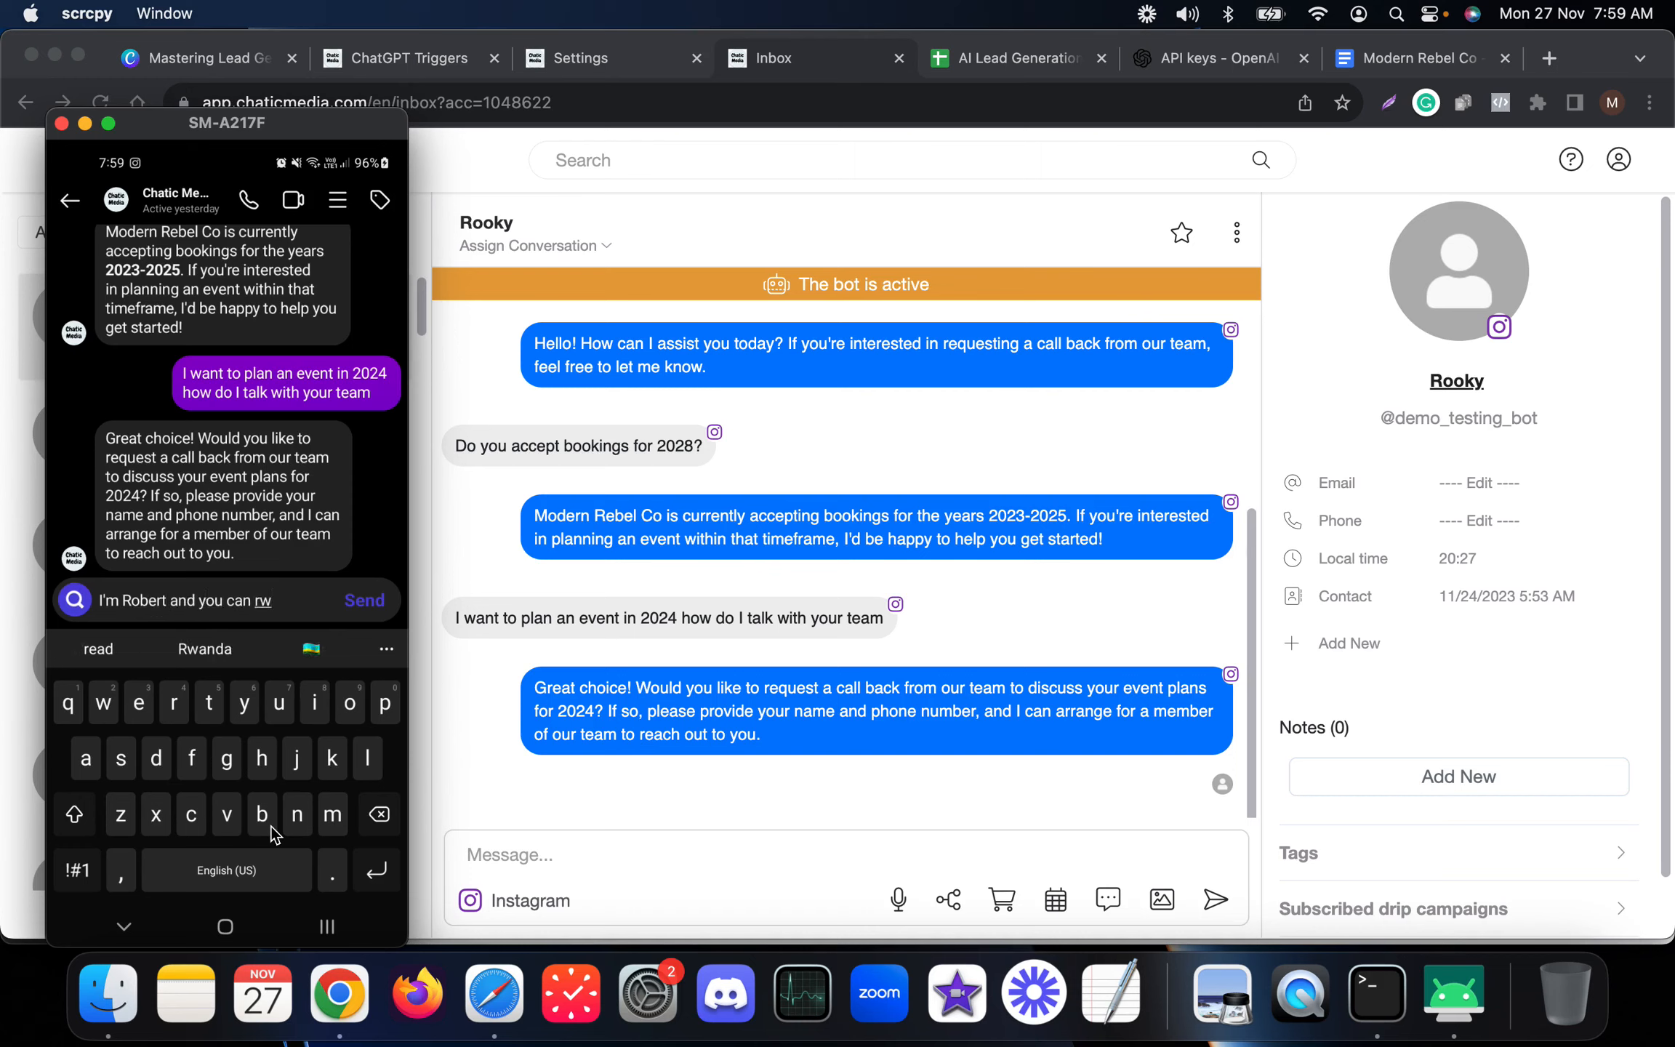
key(BackSpace)
text(each me at )
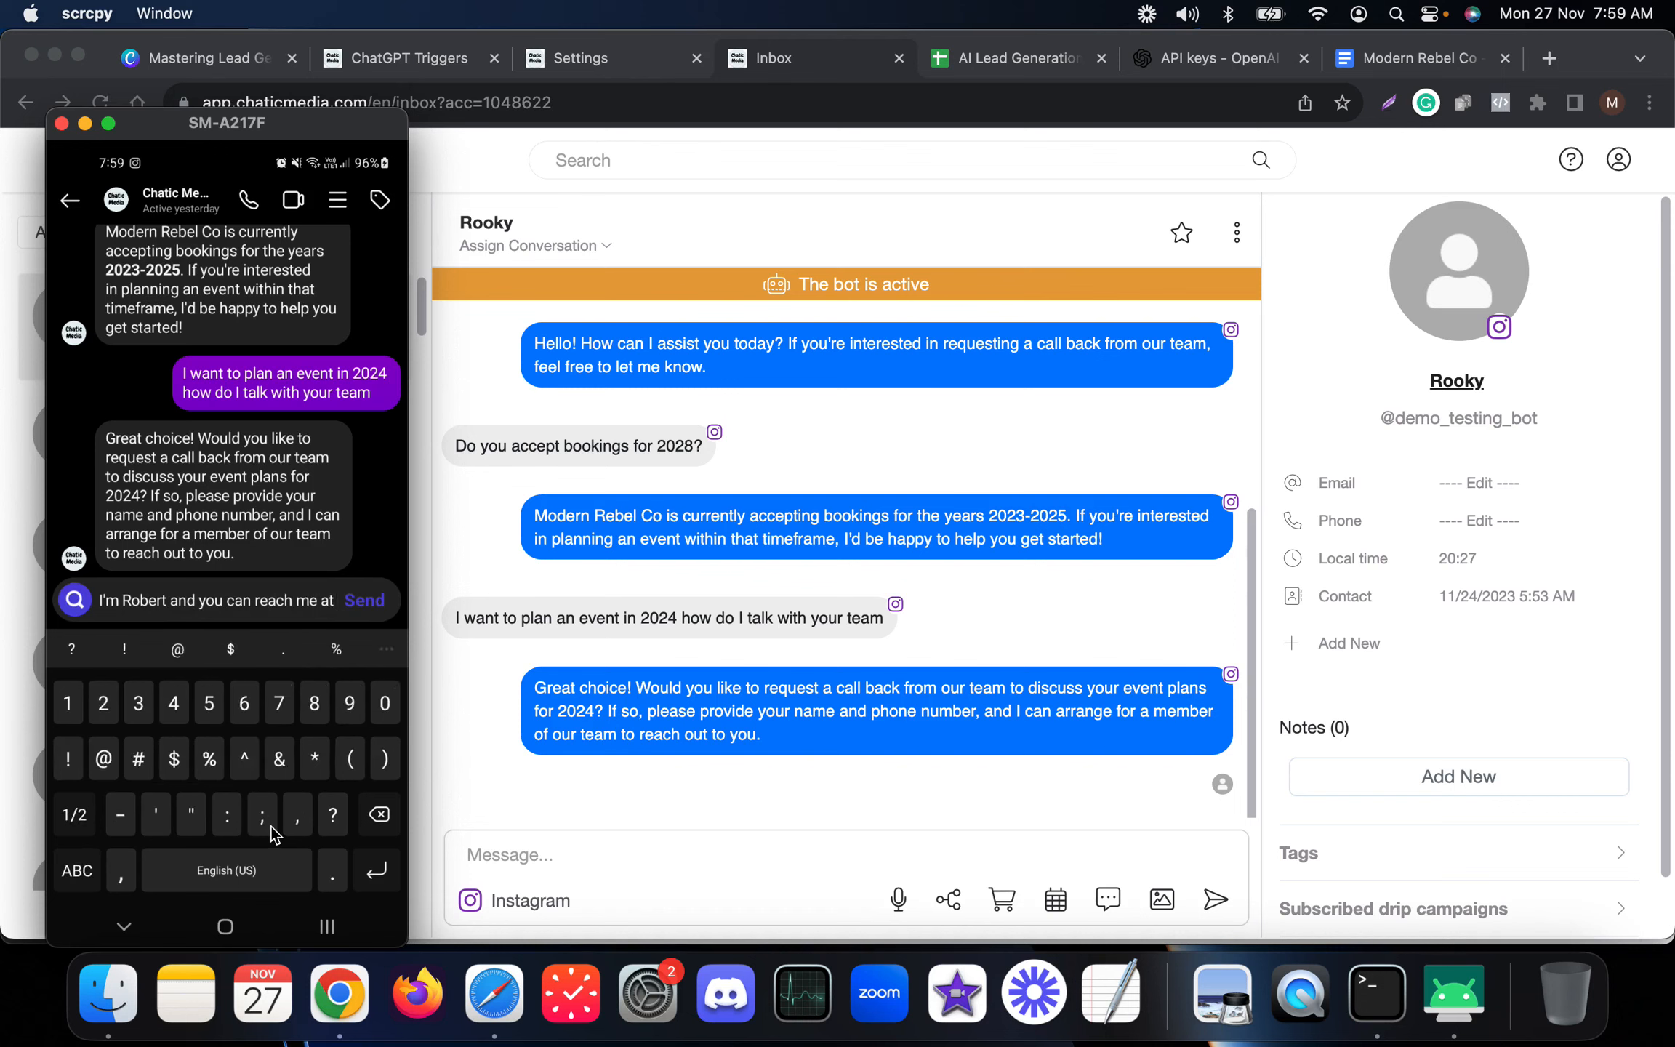
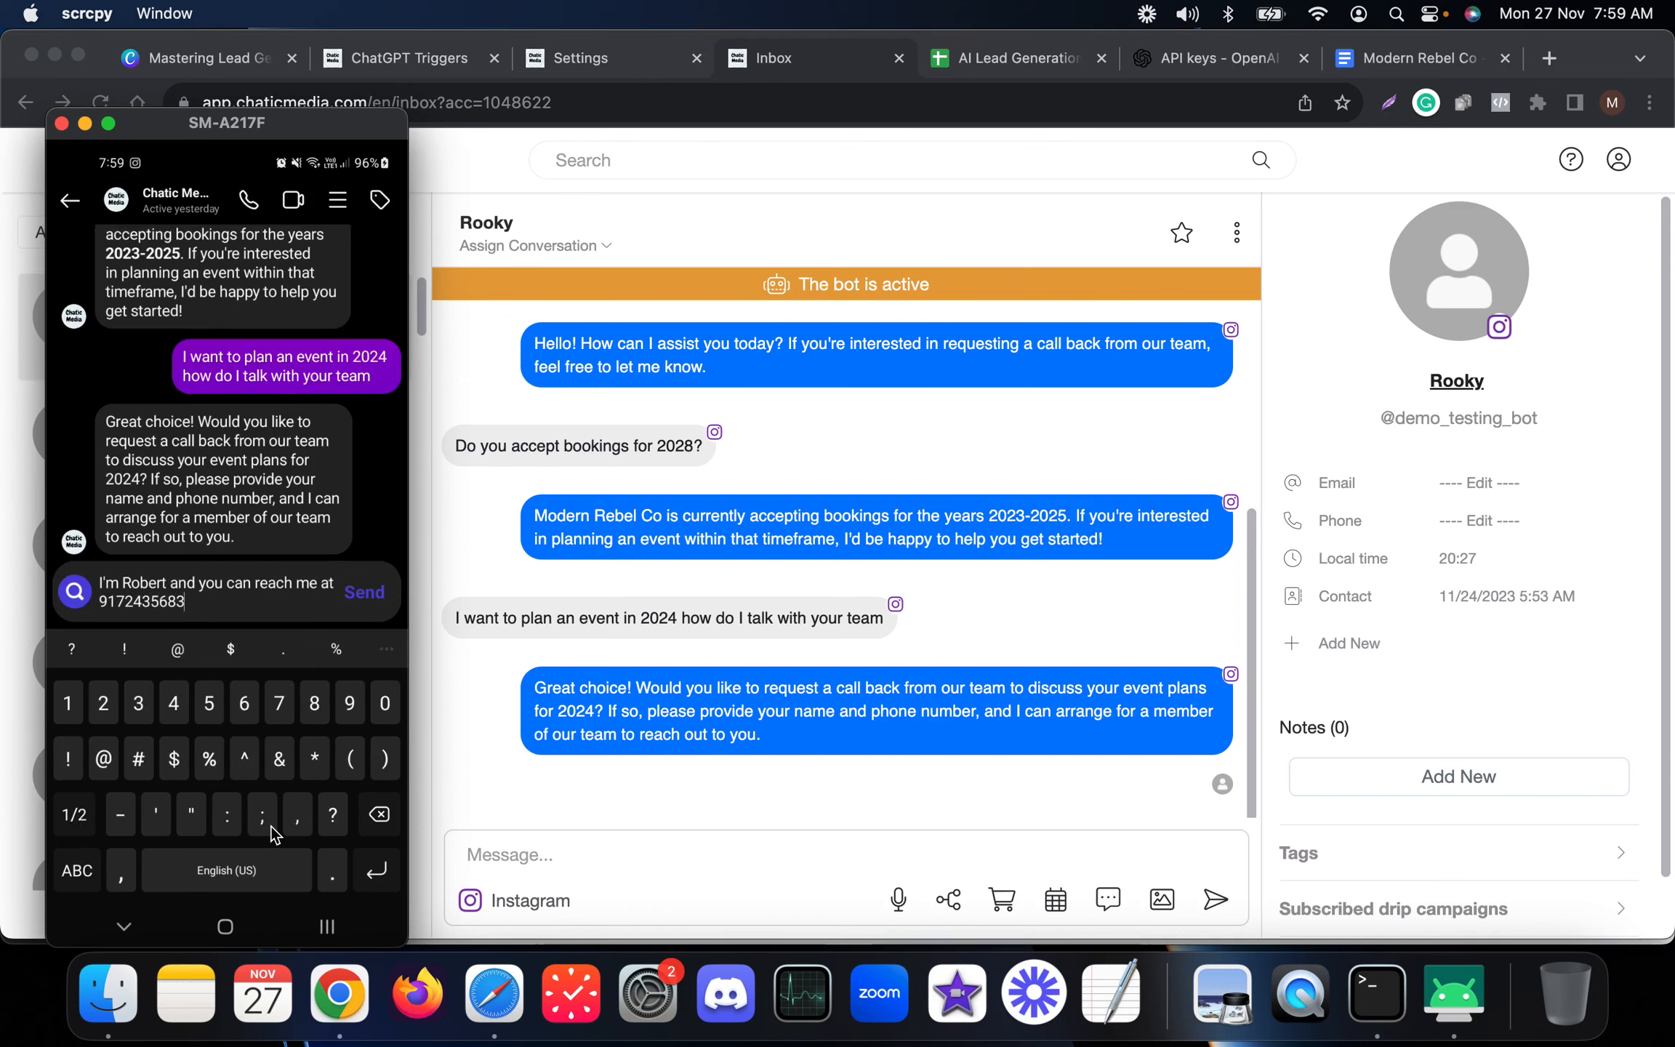
click(978, 440)
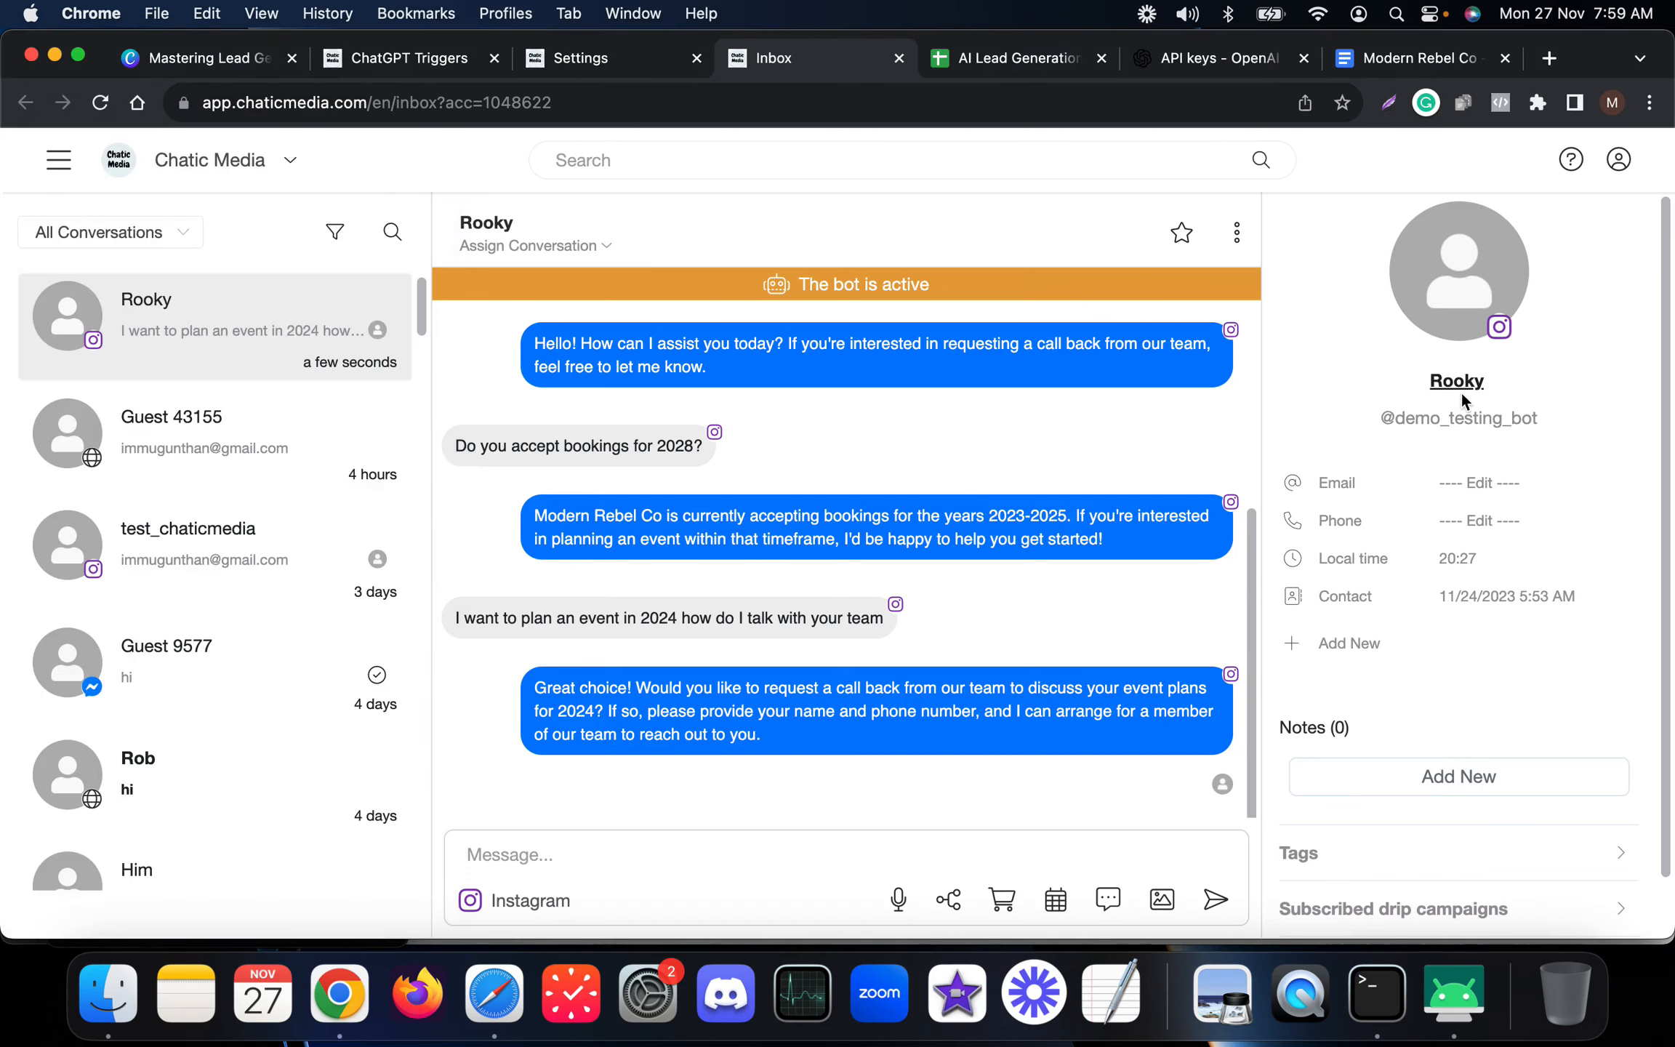
click(100, 102)
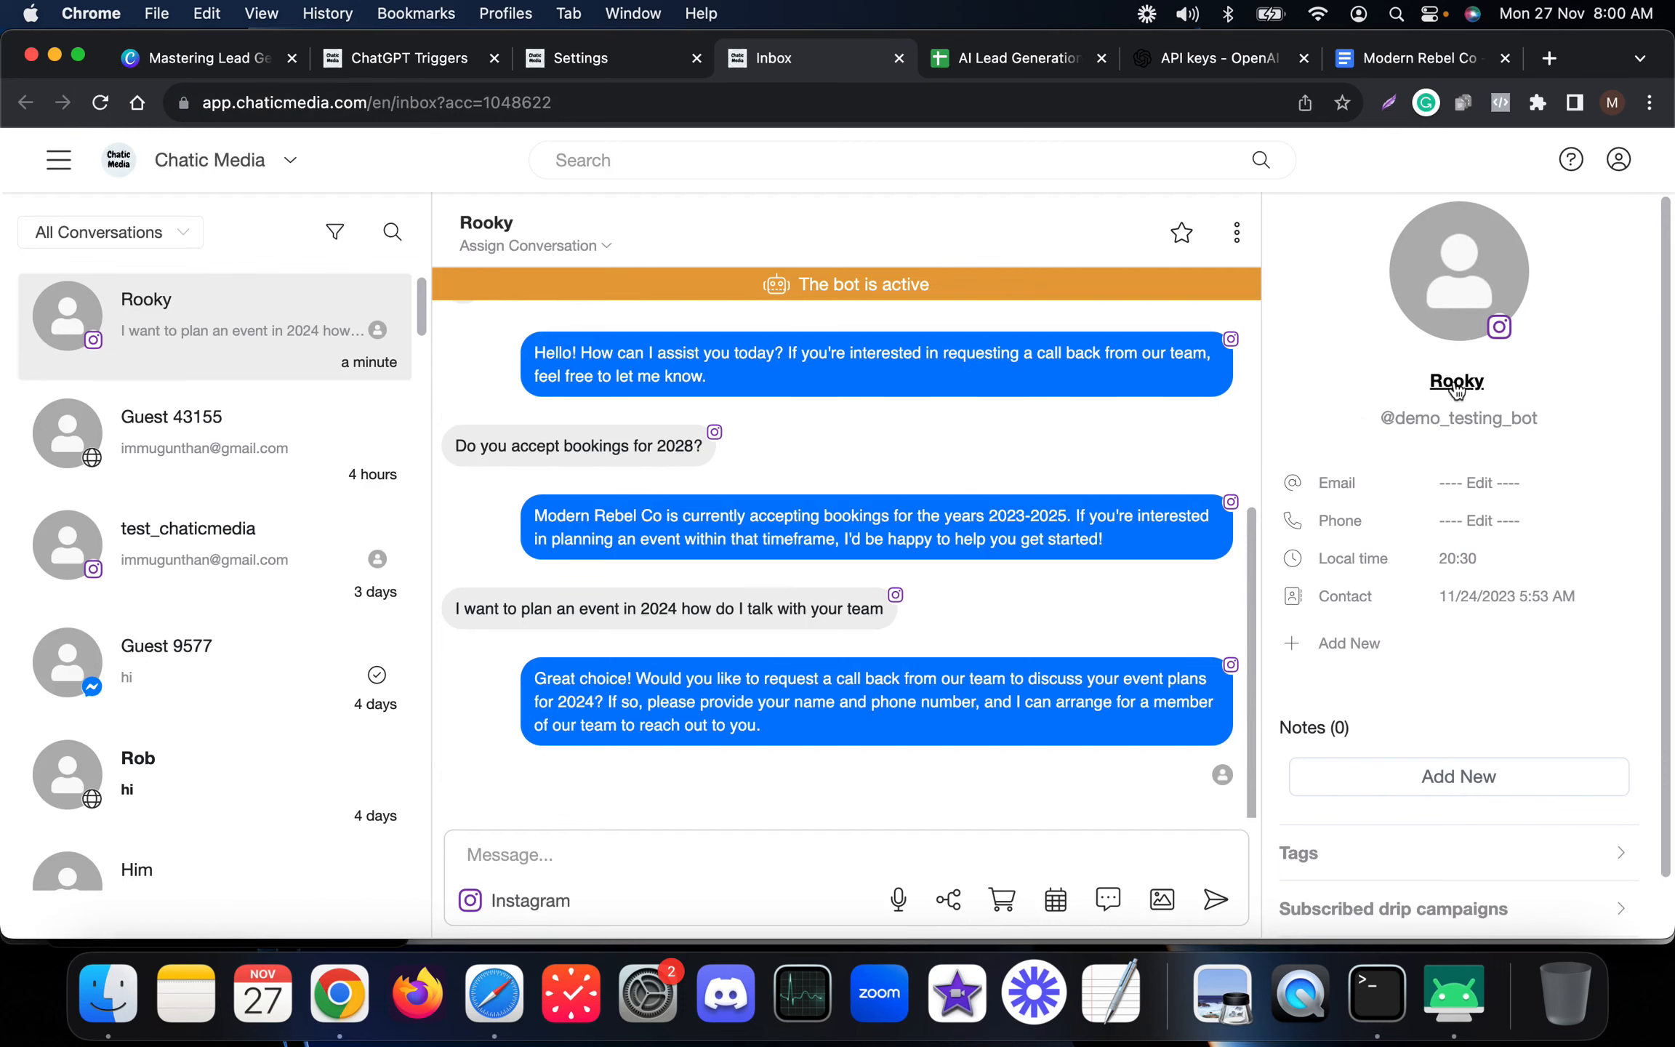
click(1481, 420)
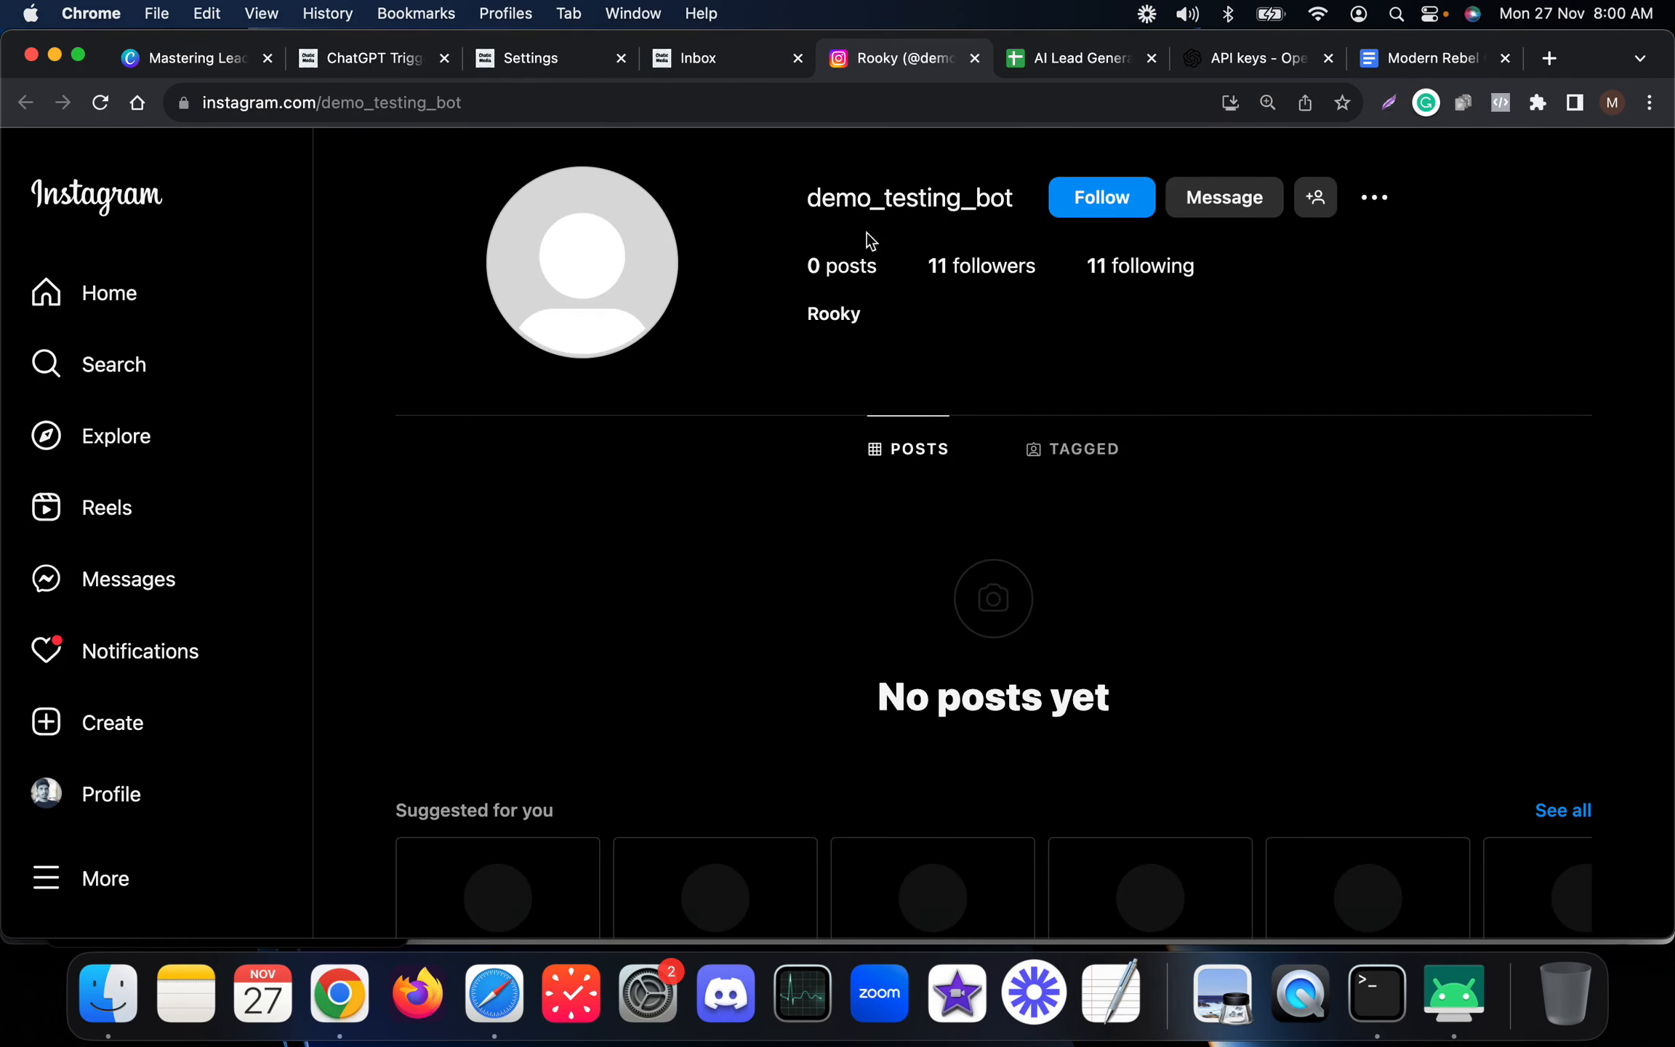
click(727, 60)
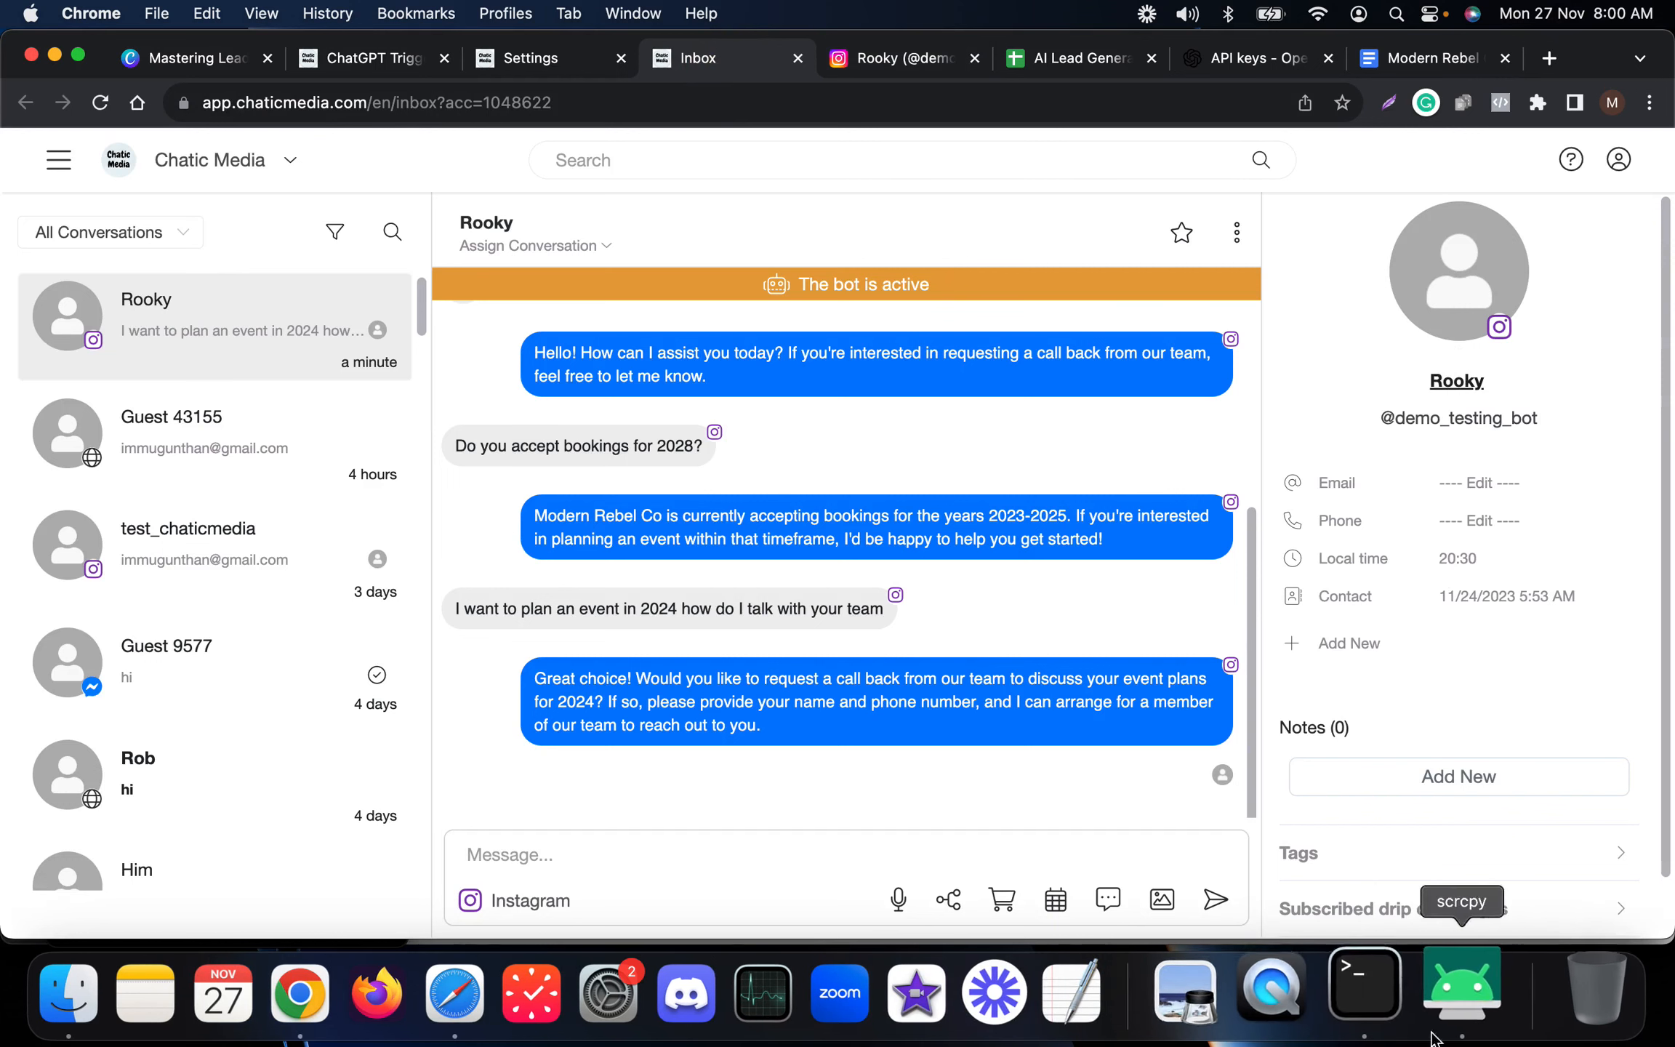
click(1454, 992)
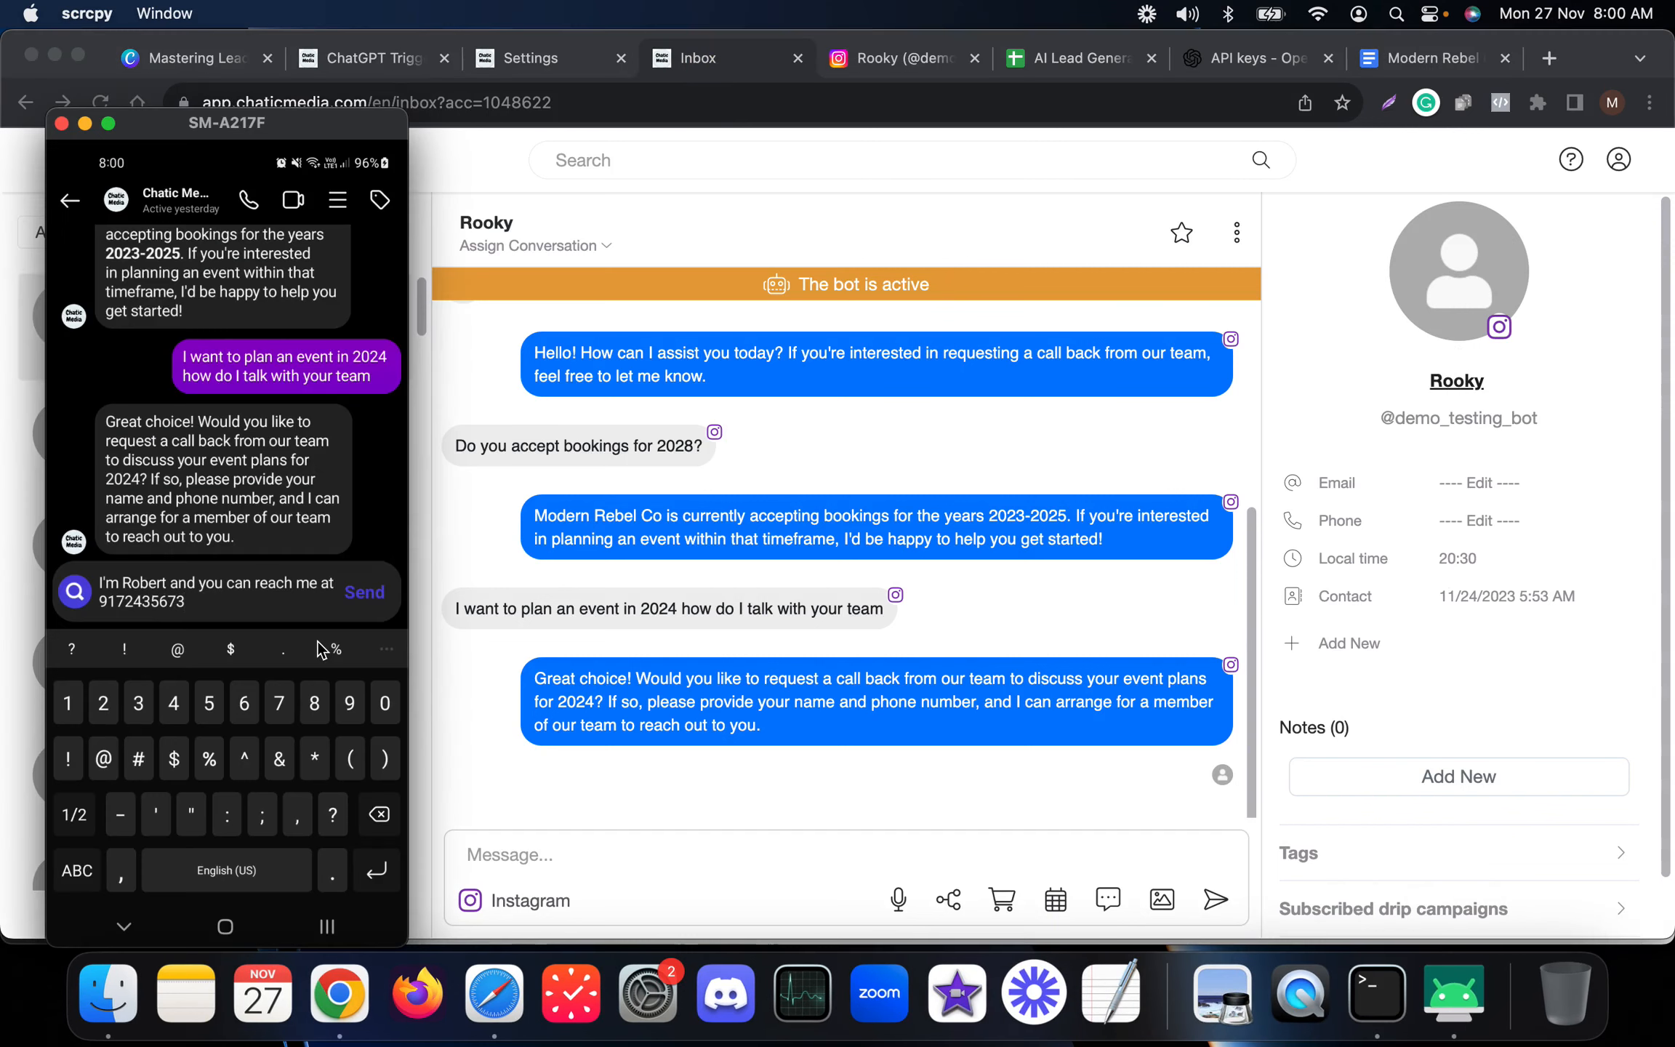
key(Return)
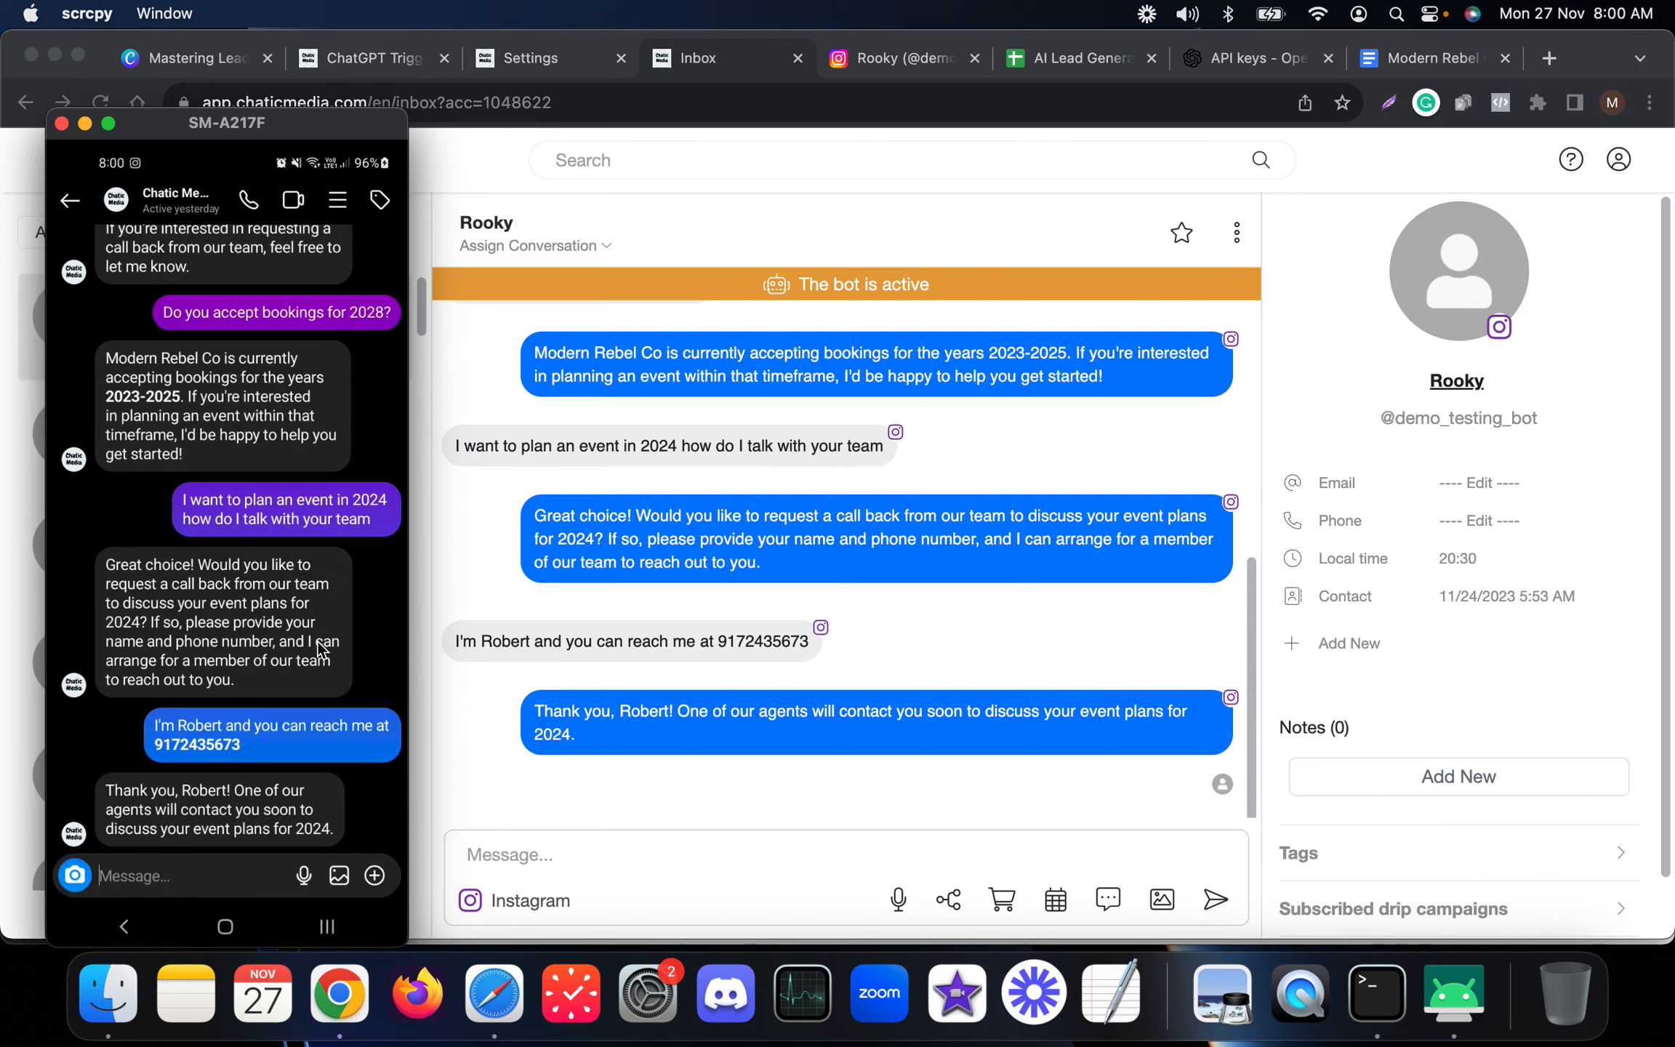
Check the contact's details in the inbox conversation and the rows of the AI Lead Generation spreadsheet.
click(823, 543)
click(99, 115)
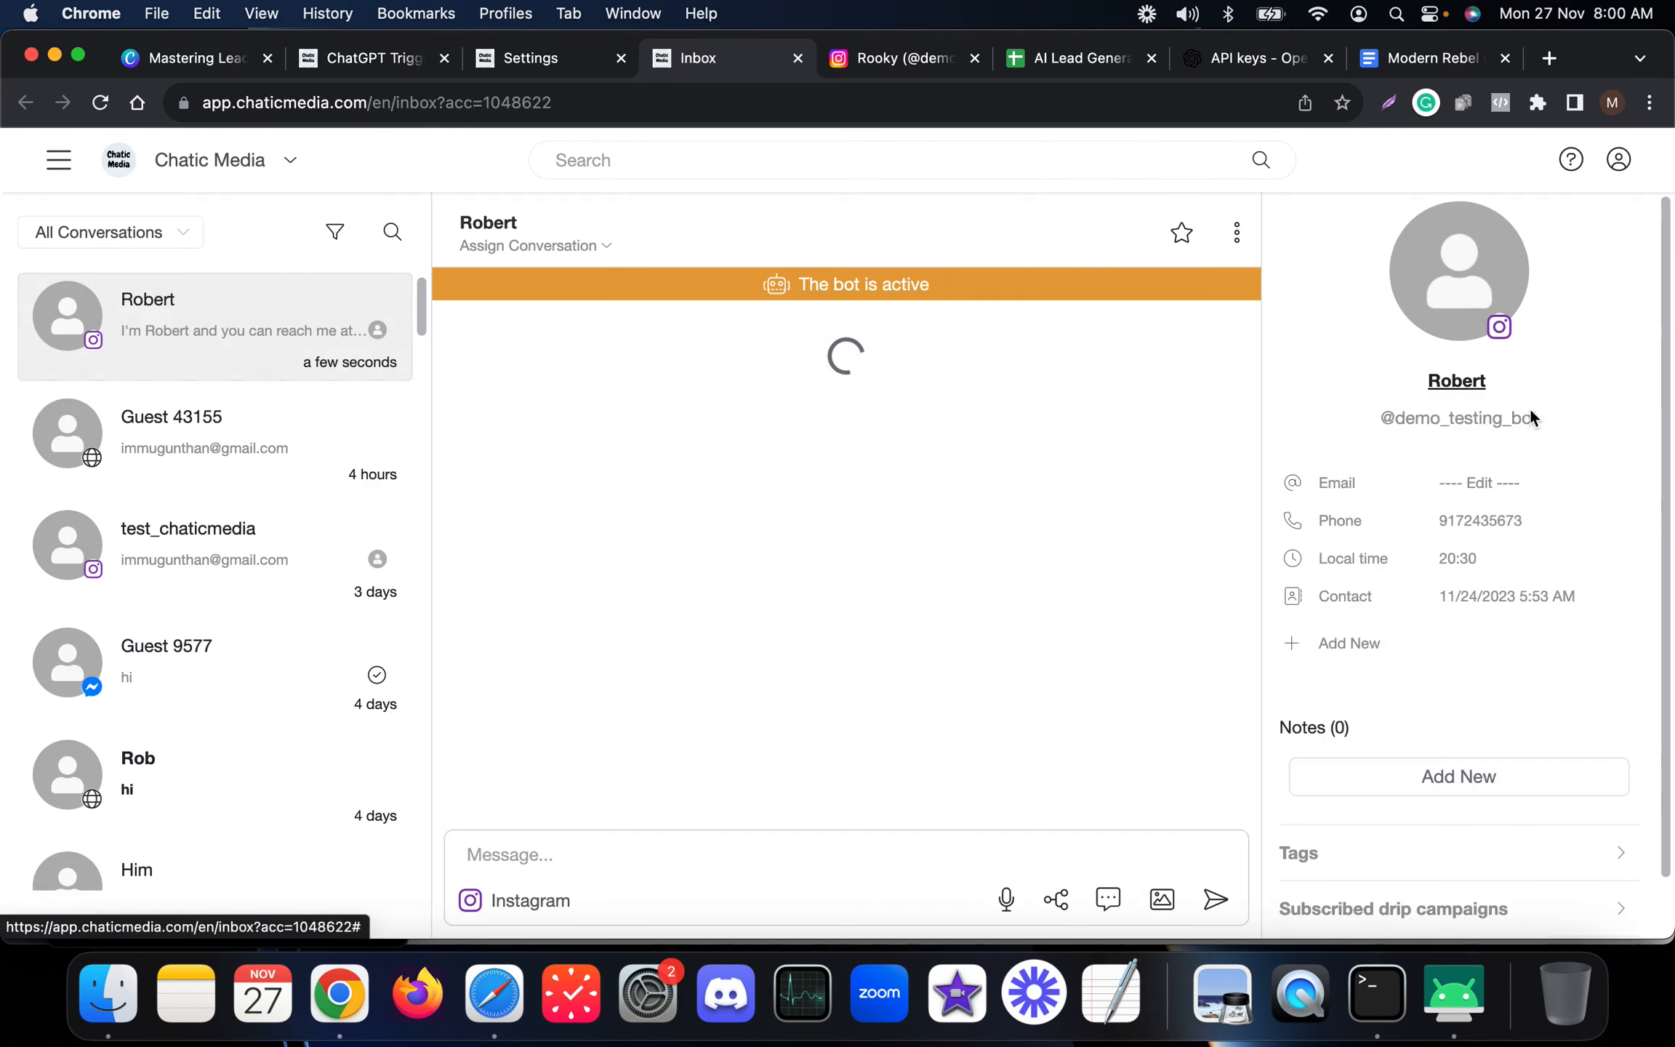
click(1445, 1007)
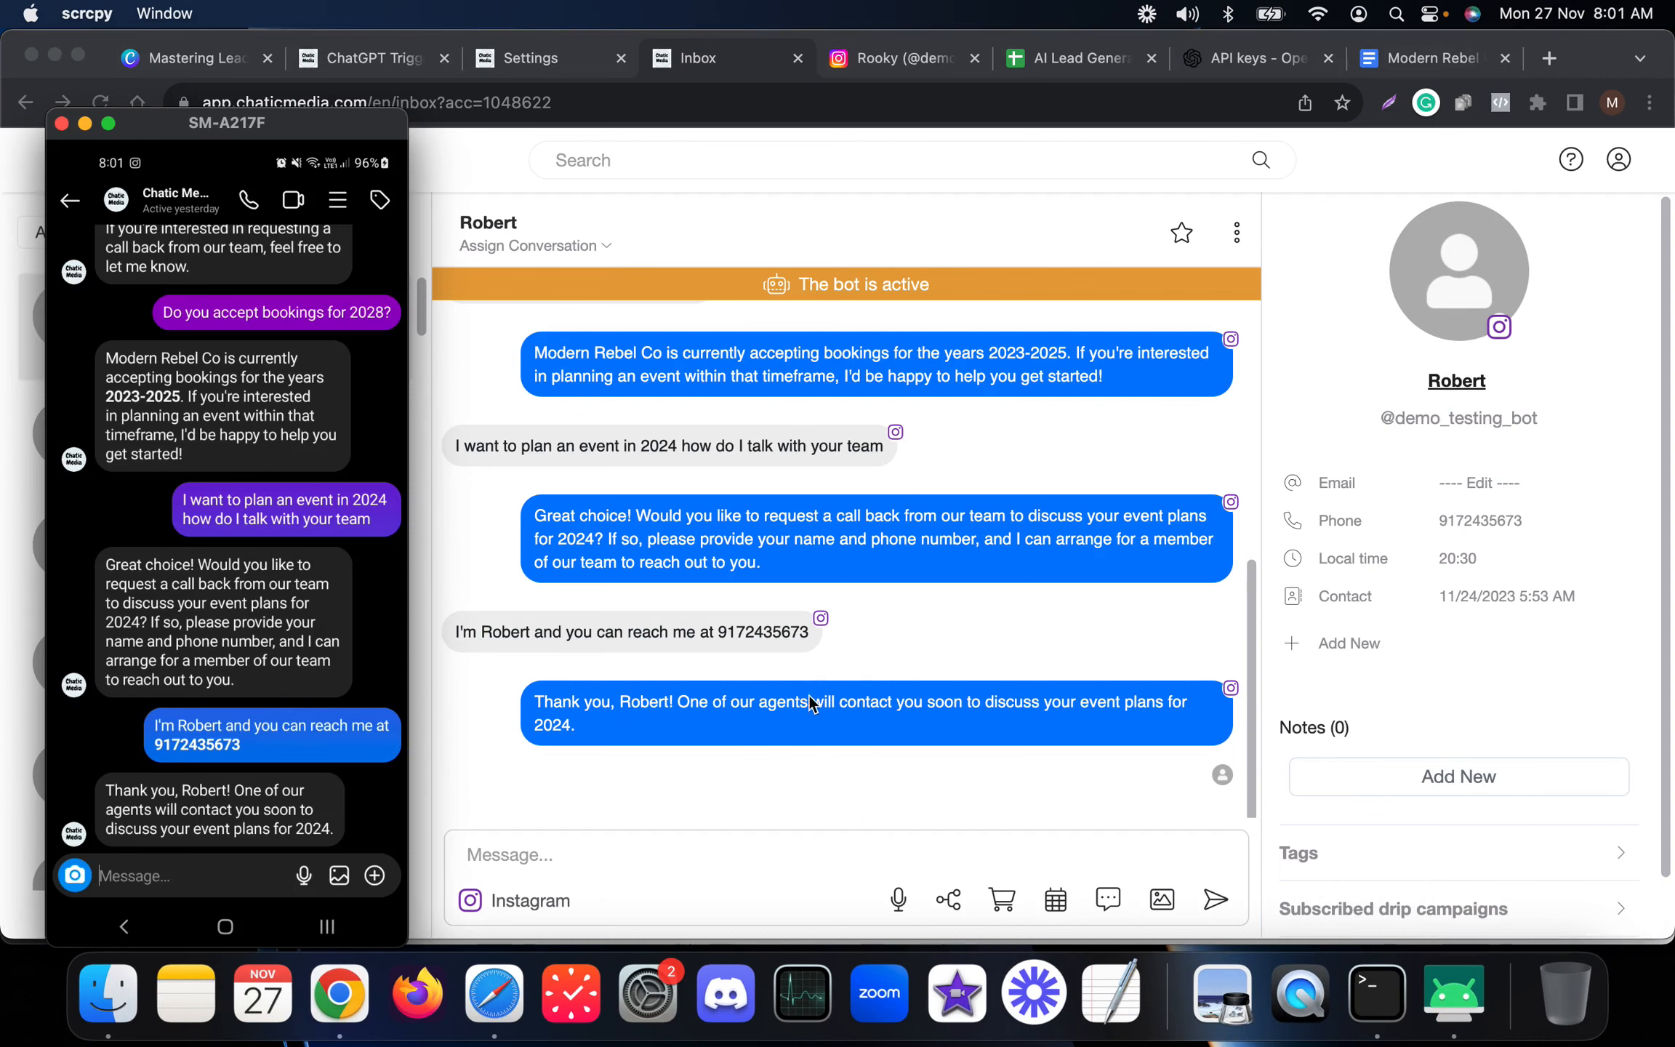
click(1456, 636)
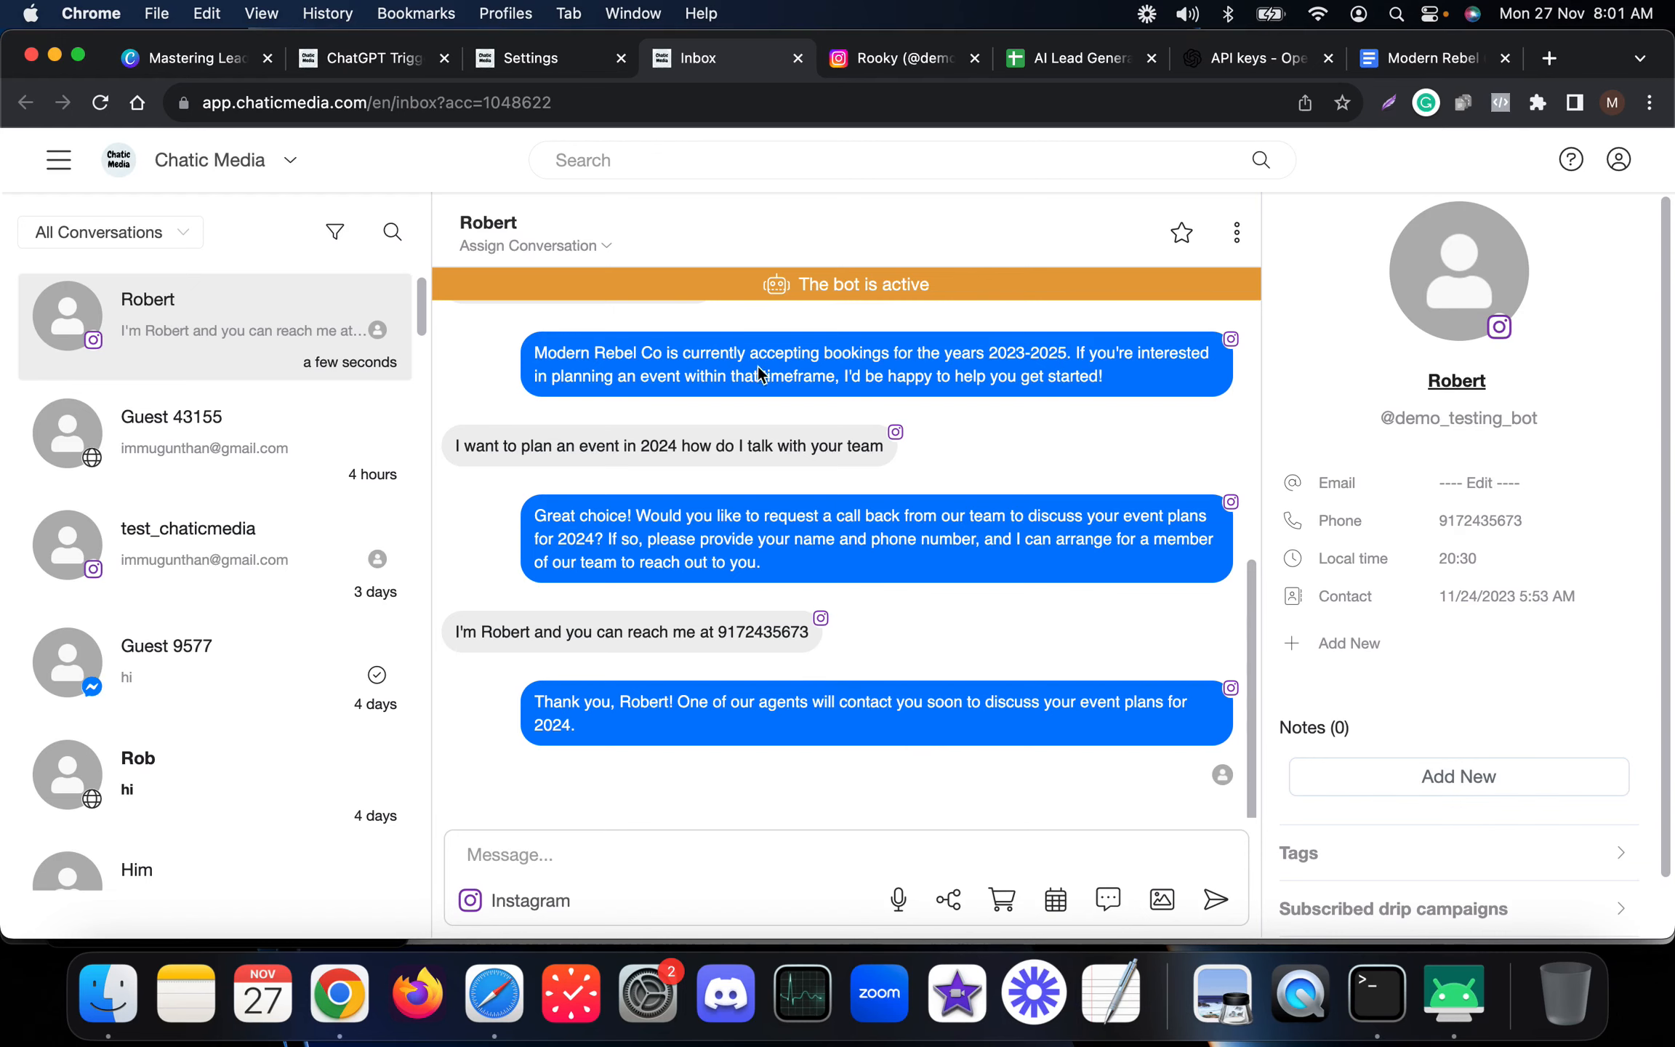
click(1053, 65)
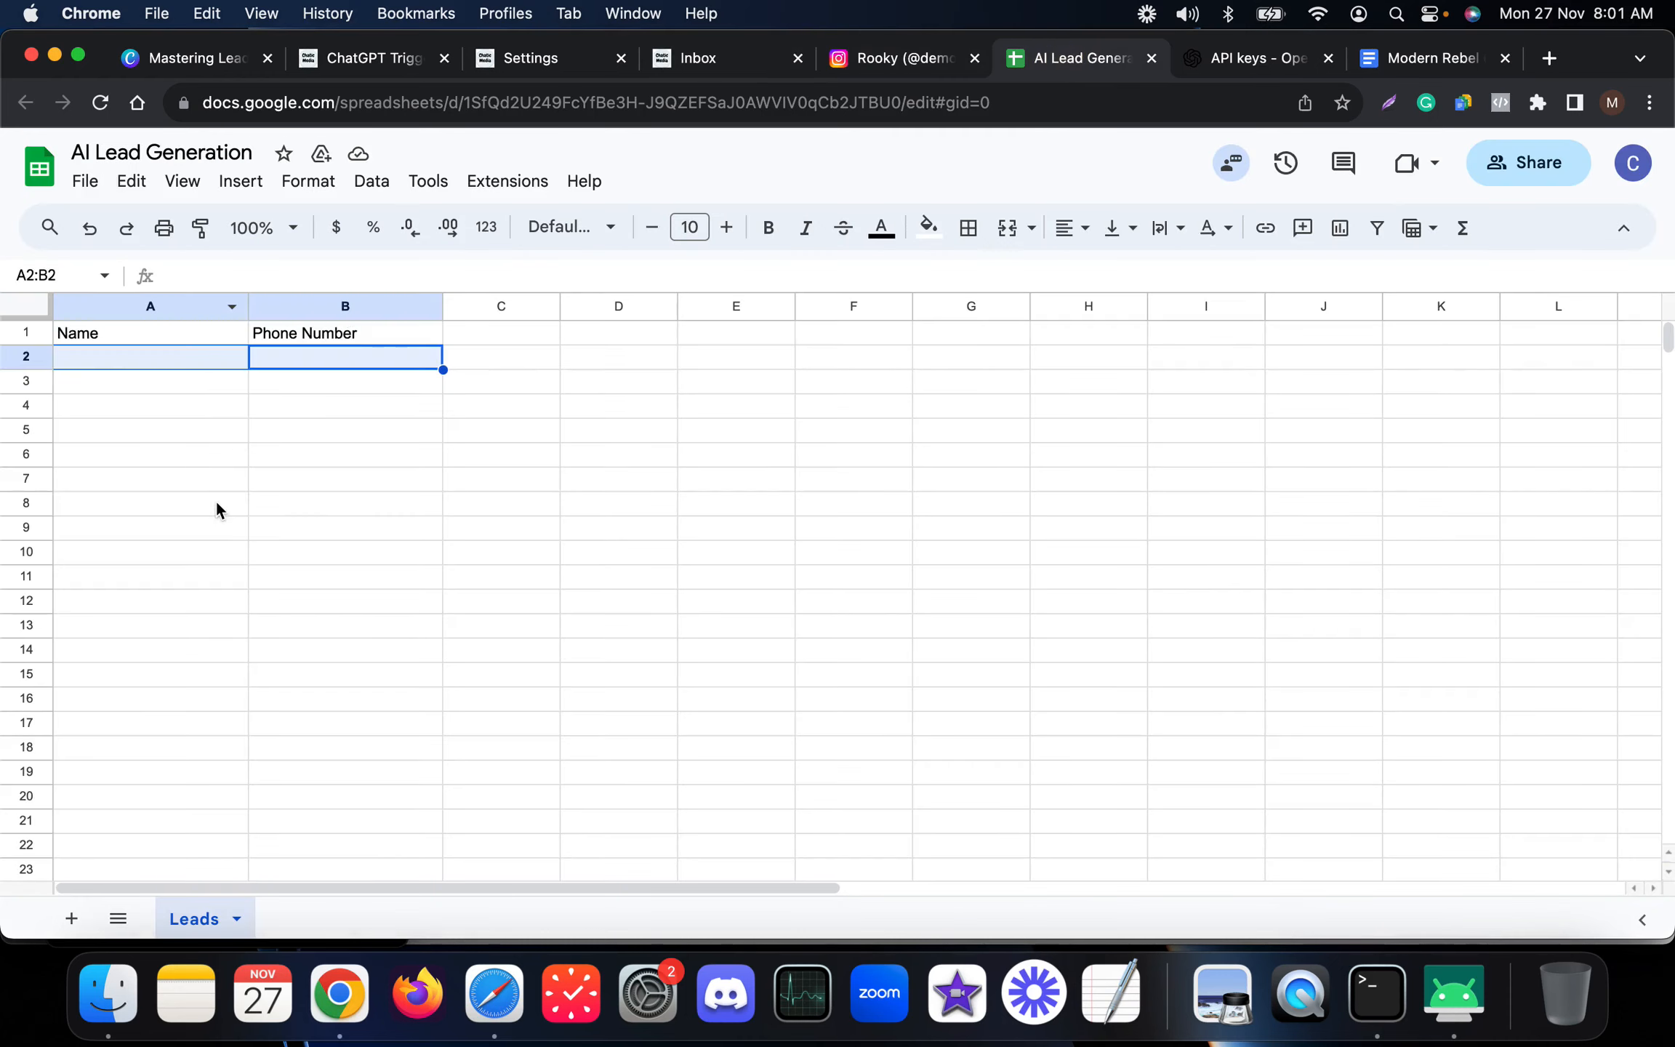
drag(152, 357, 353, 357)
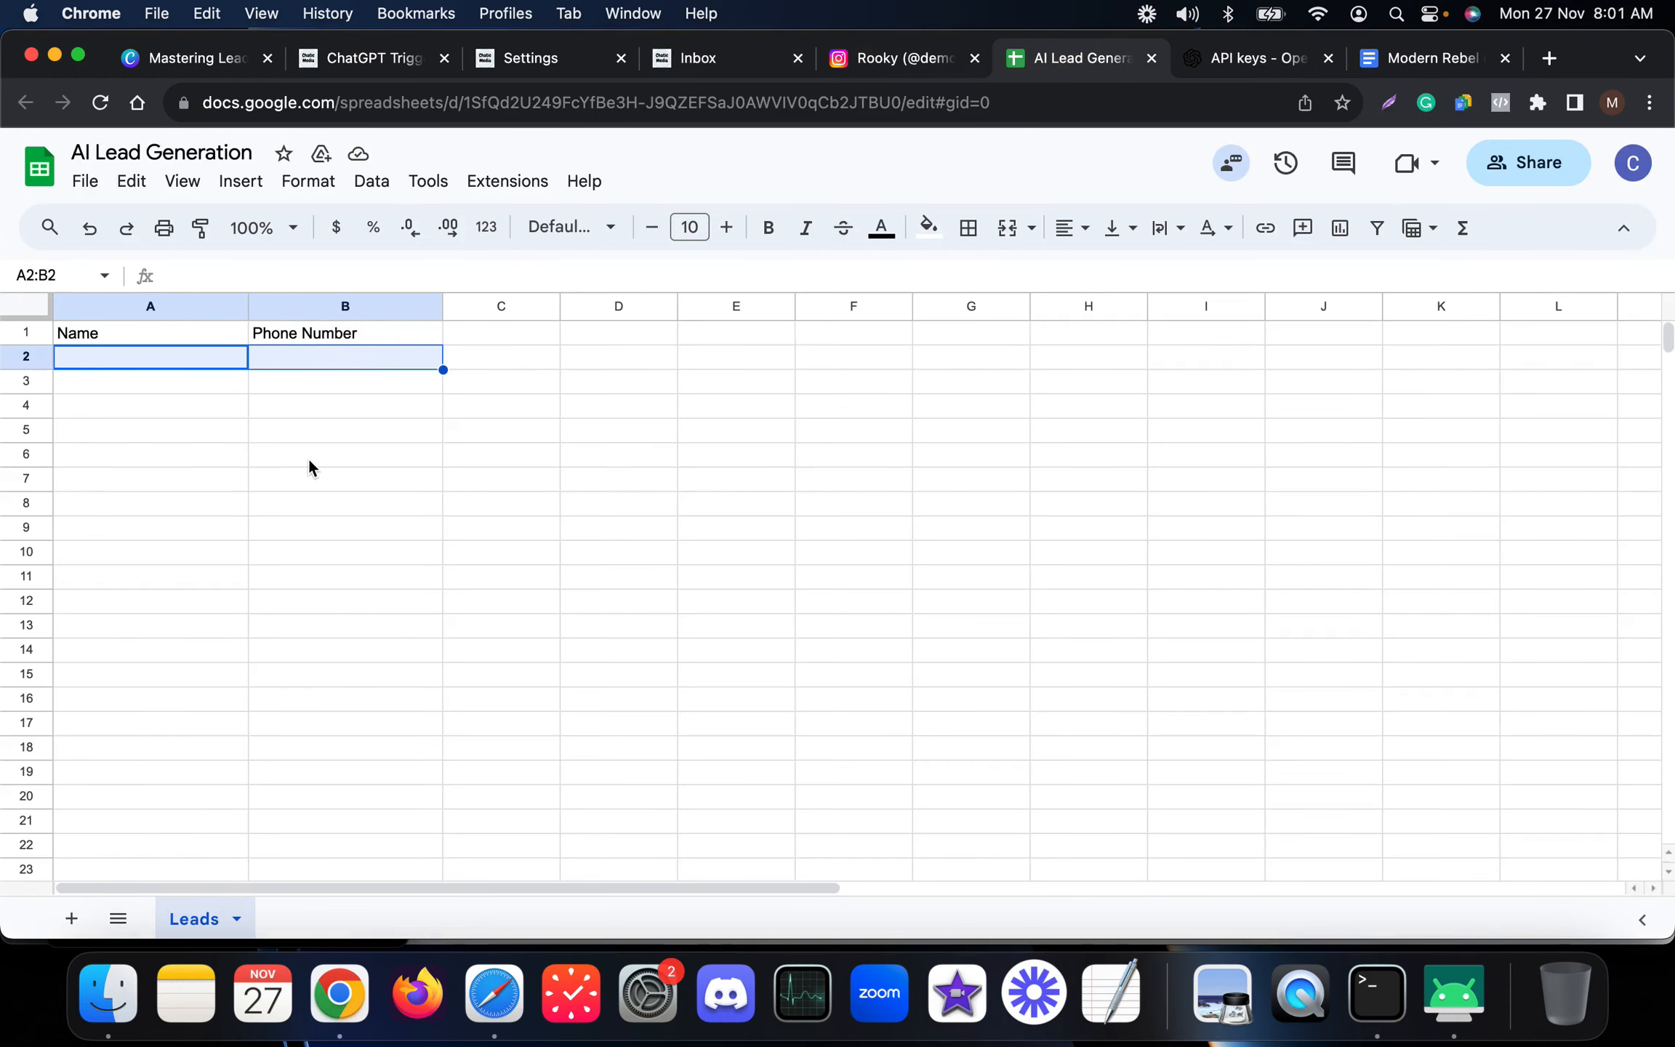
Open Flows in a new tab and create a new flow named 'Send Data To Google Sheets'.
click(527, 62)
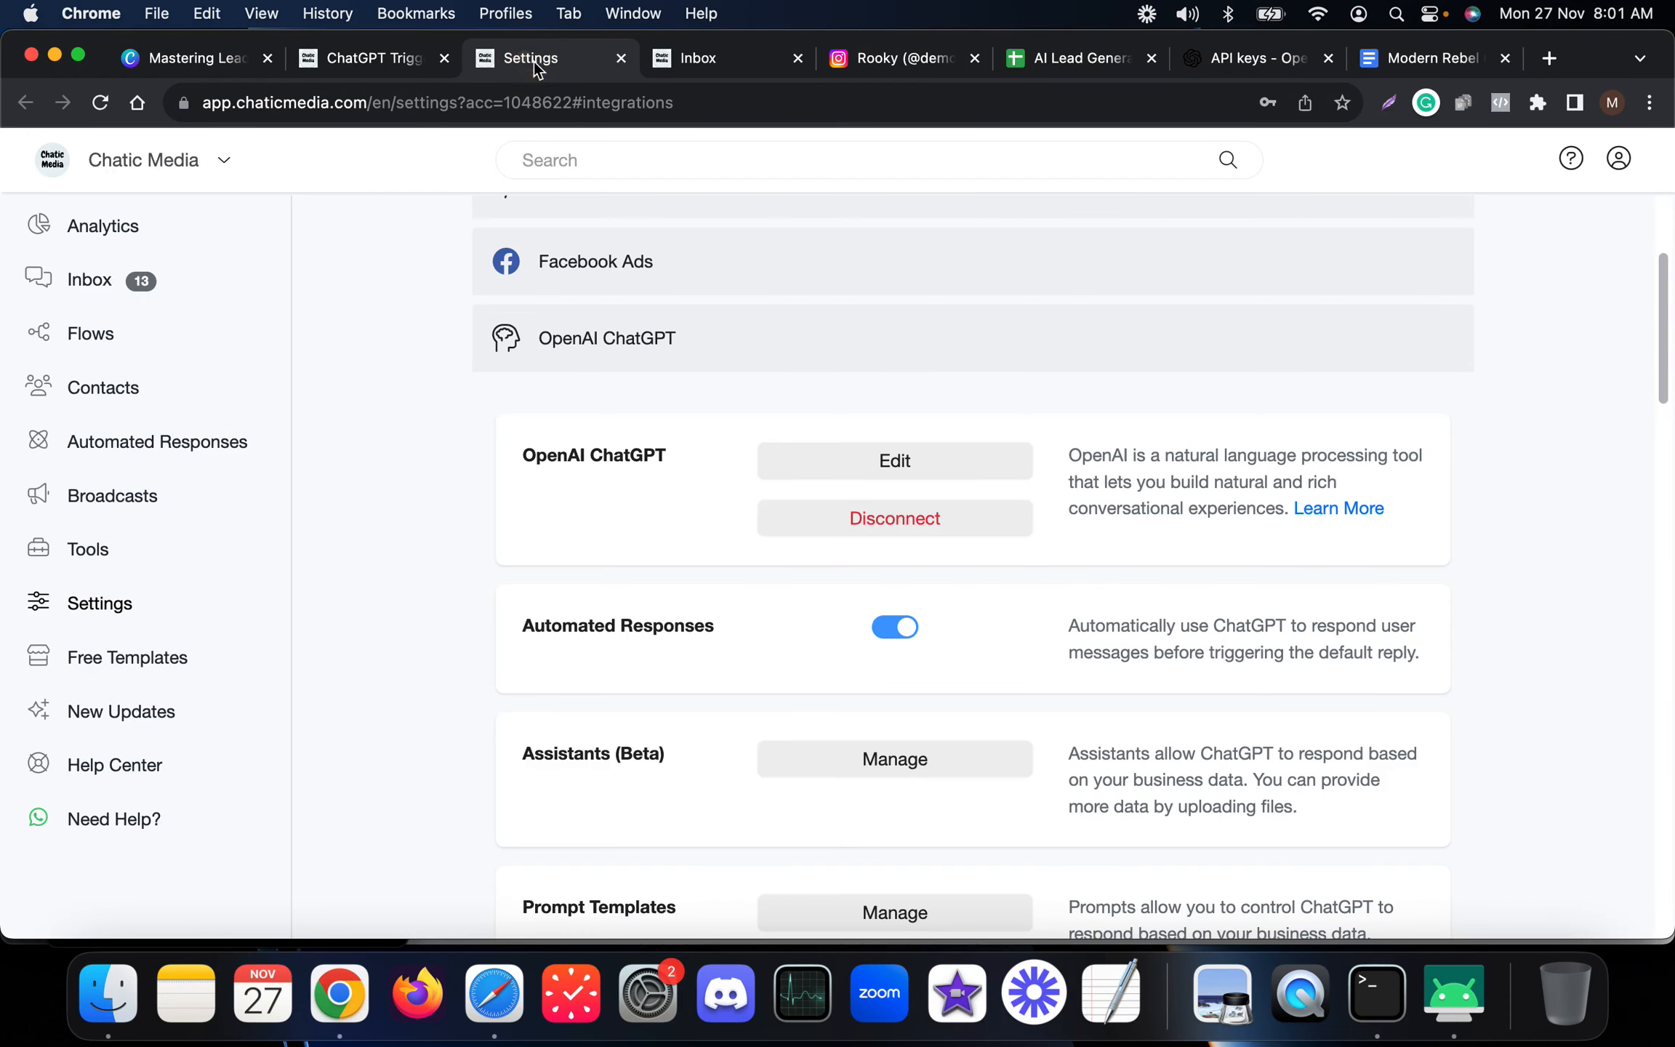
super+click(112, 340)
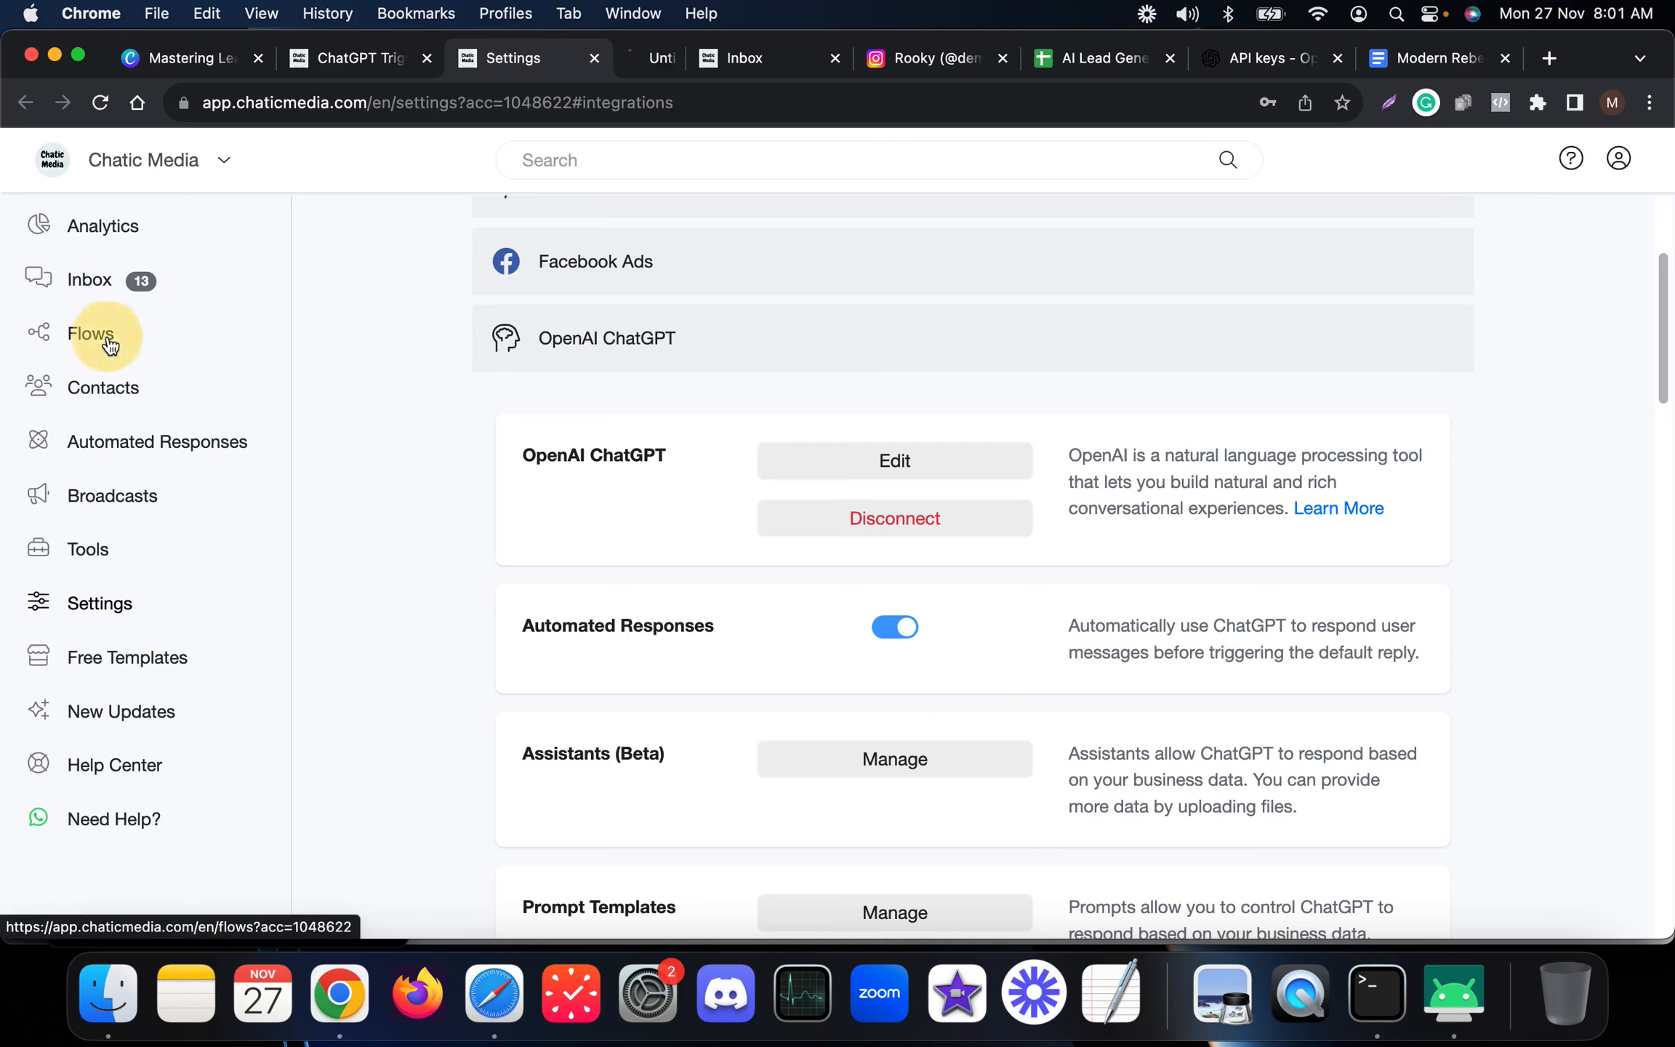
click(659, 73)
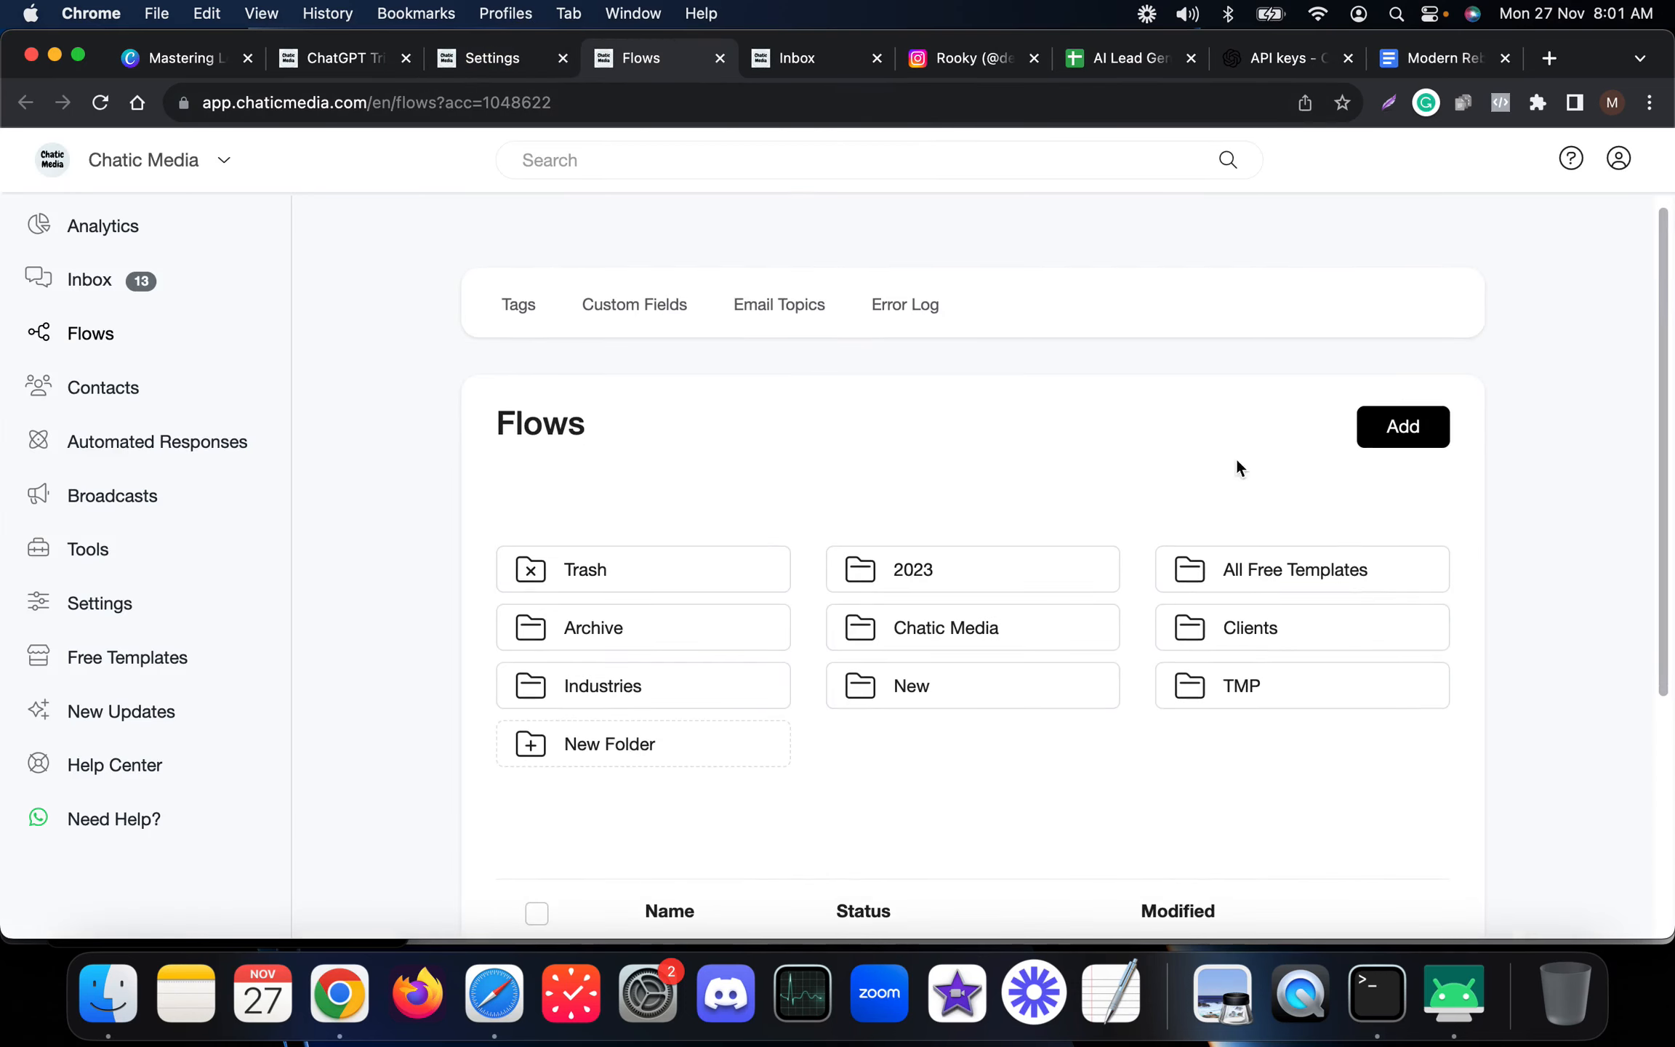
click(1396, 429)
click(637, 279)
text(S)
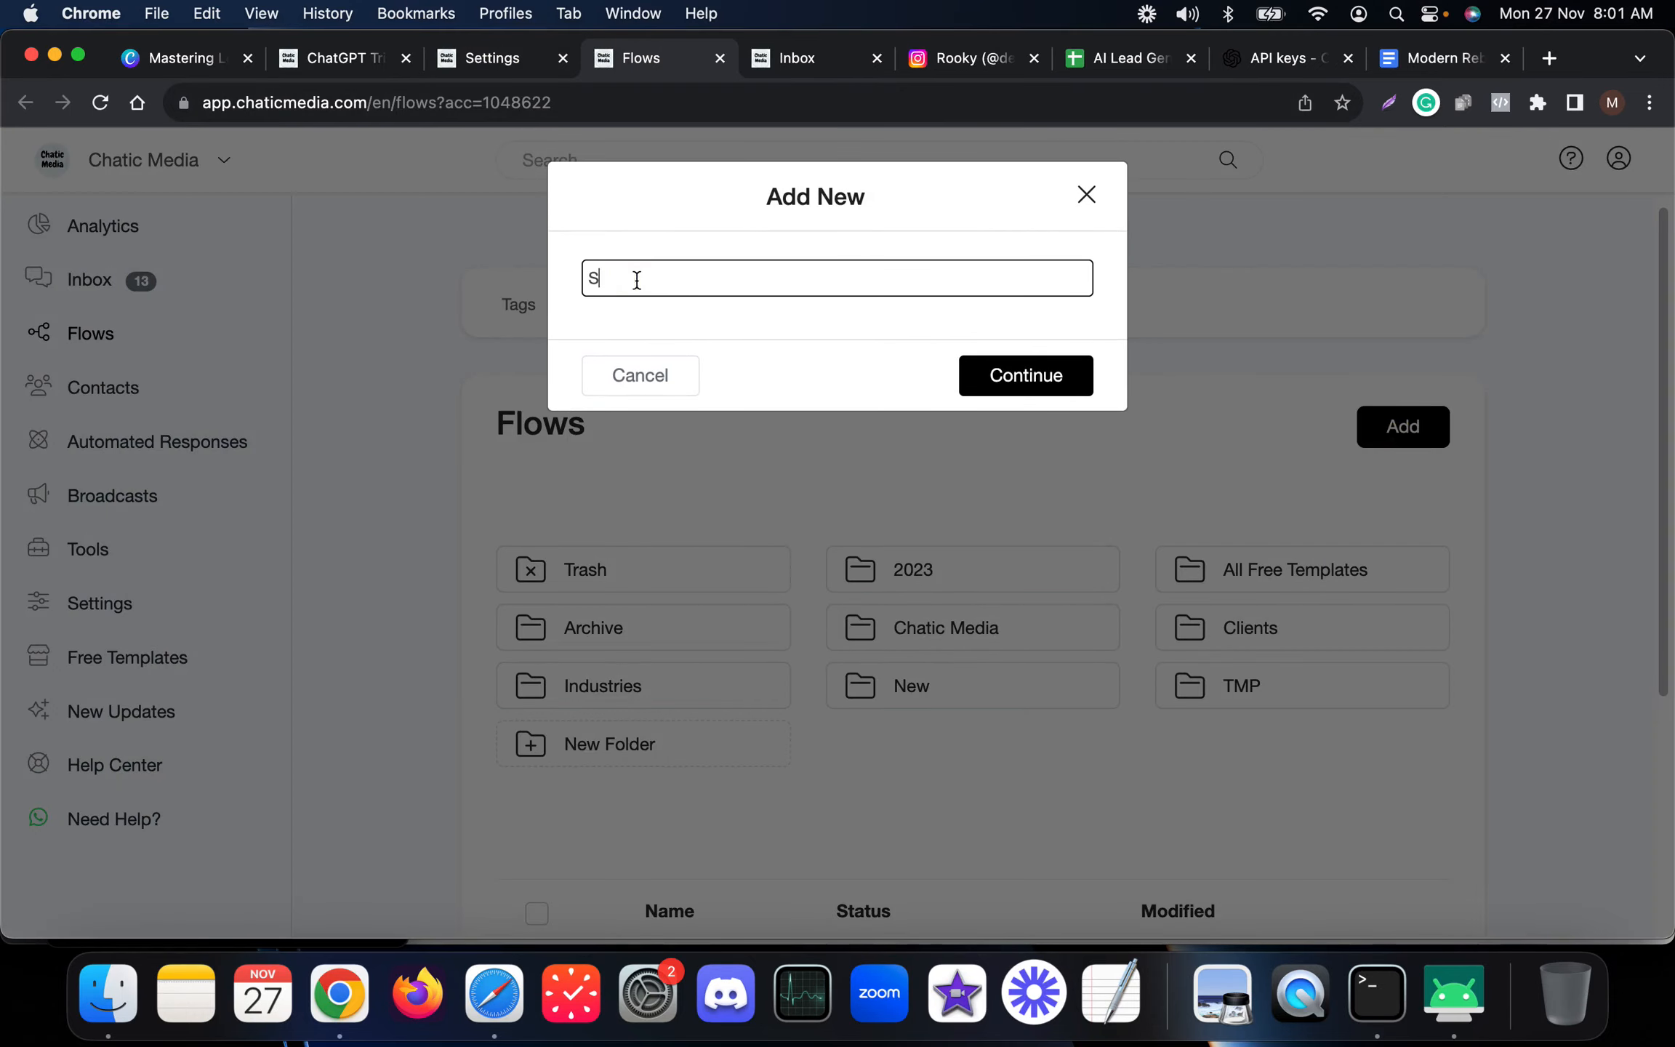
text(end Data To Google Sheets)
key(Return)
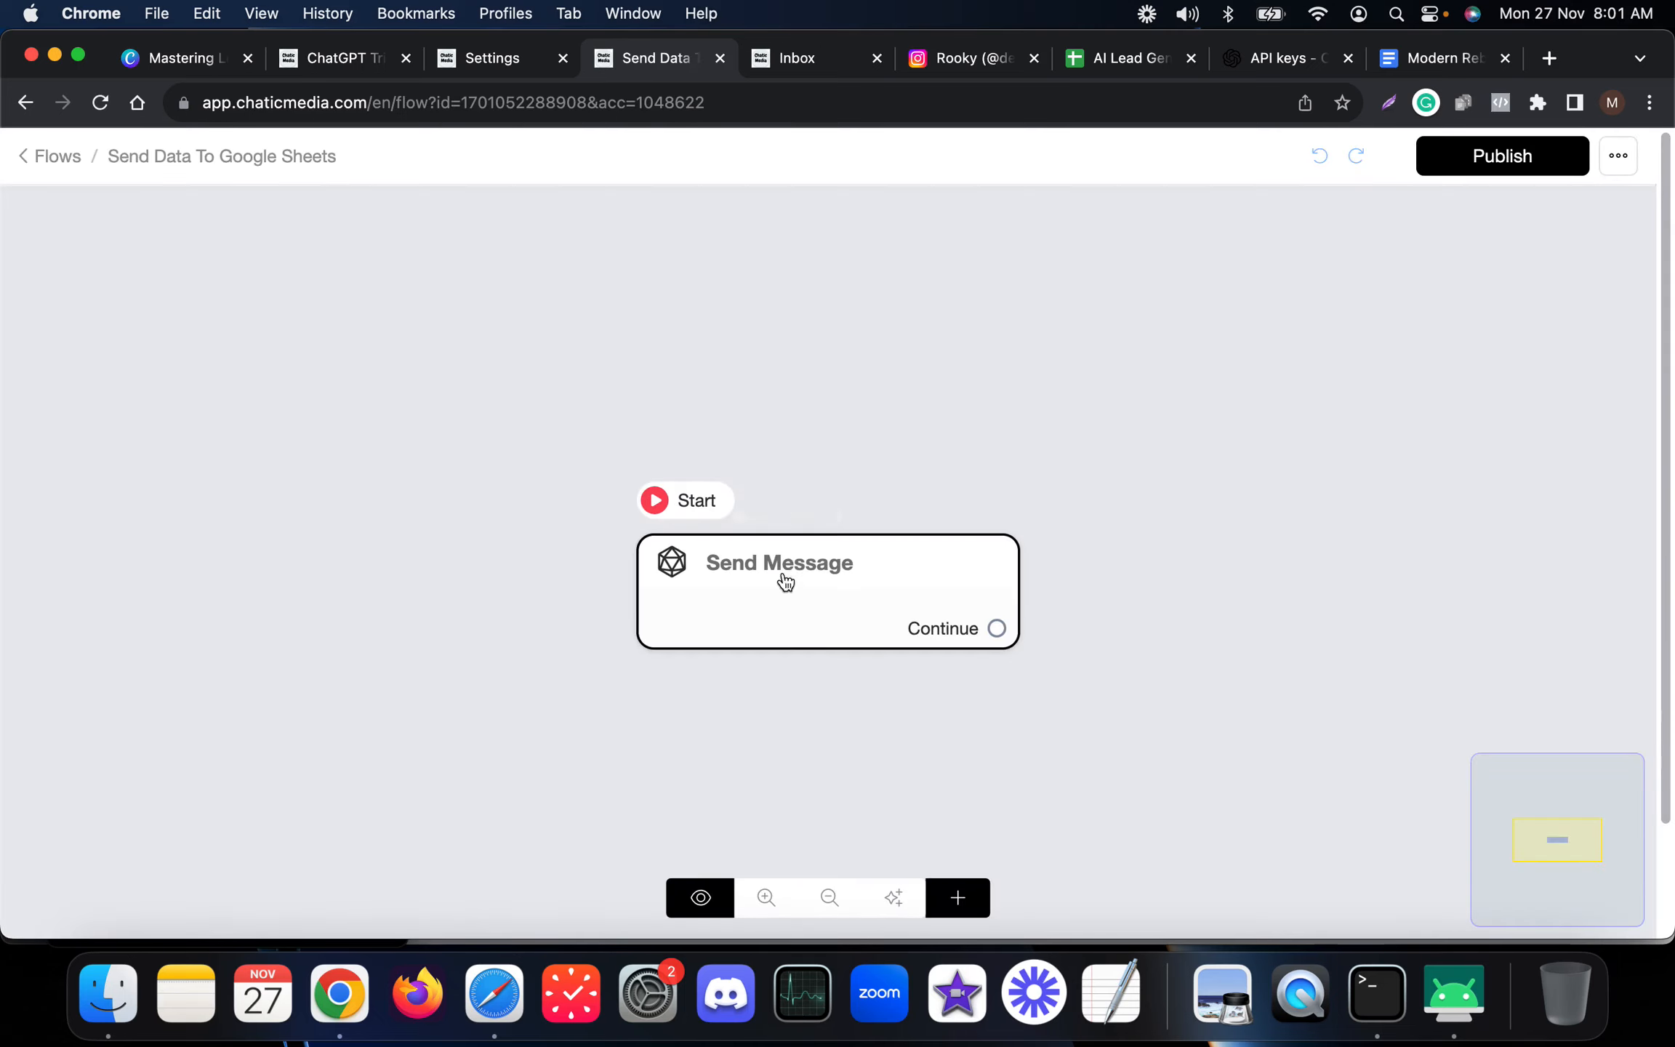
Replace the flow's default Send Message block with a new Actions block as the starting step.
drag(828, 620, 497, 520)
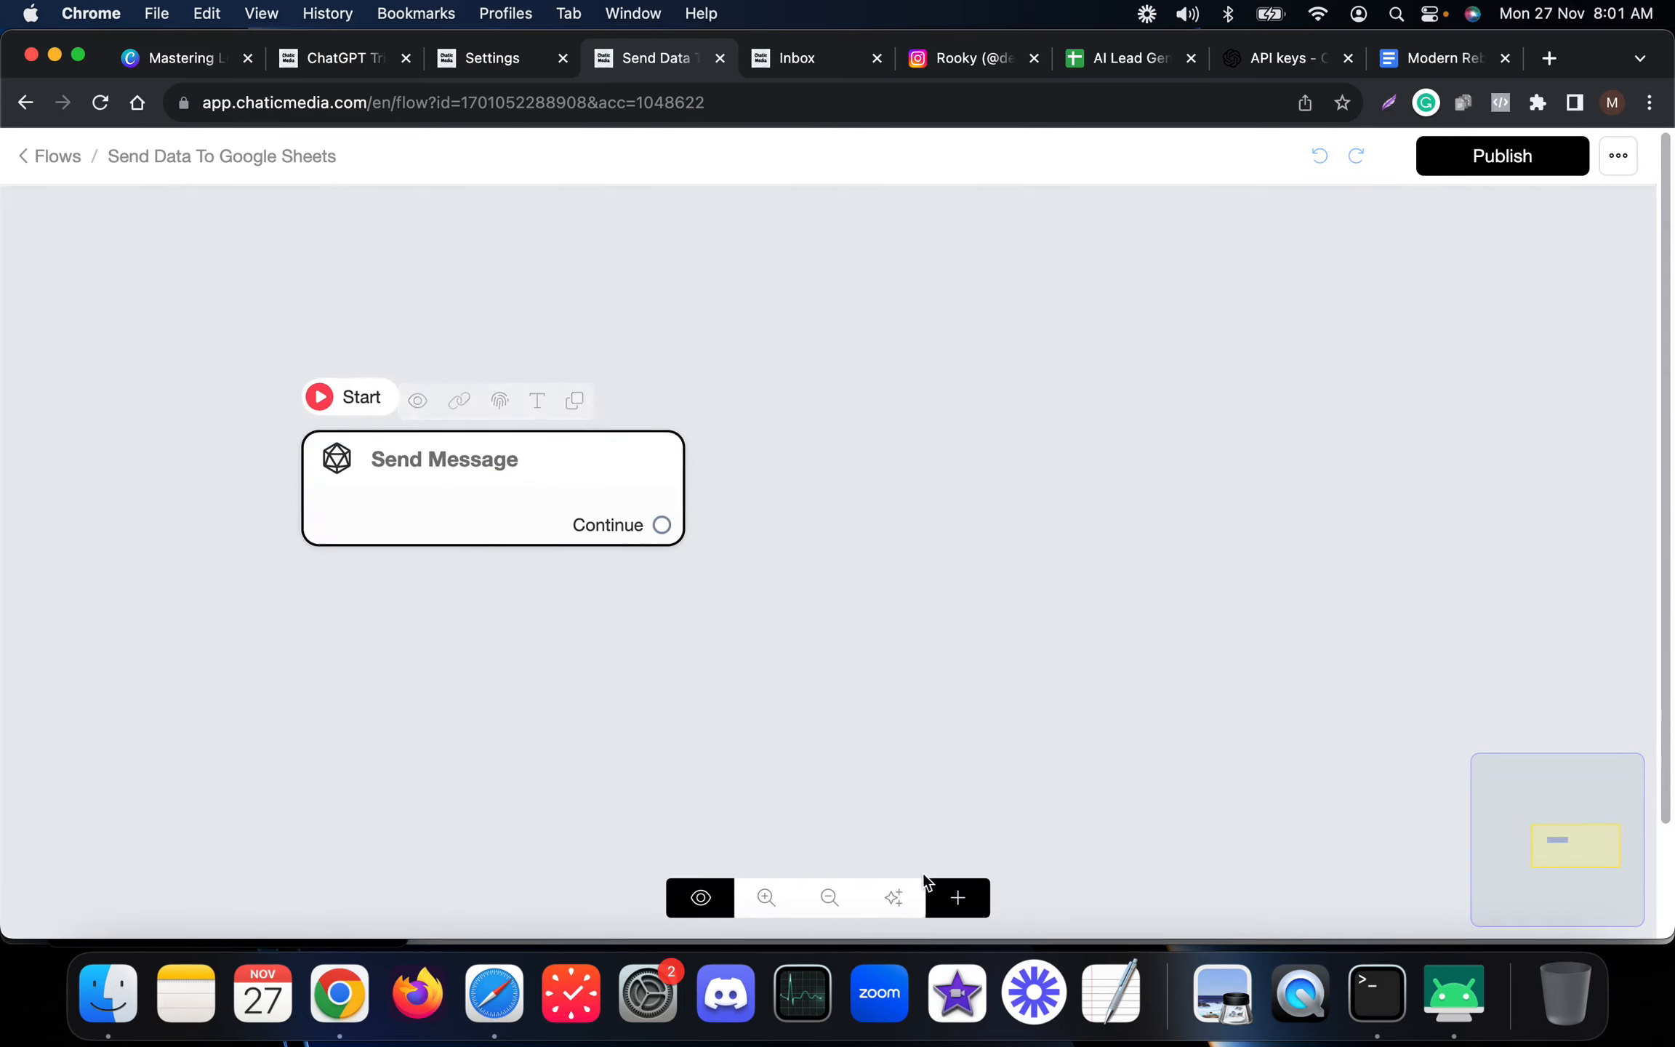
click(959, 902)
click(1007, 619)
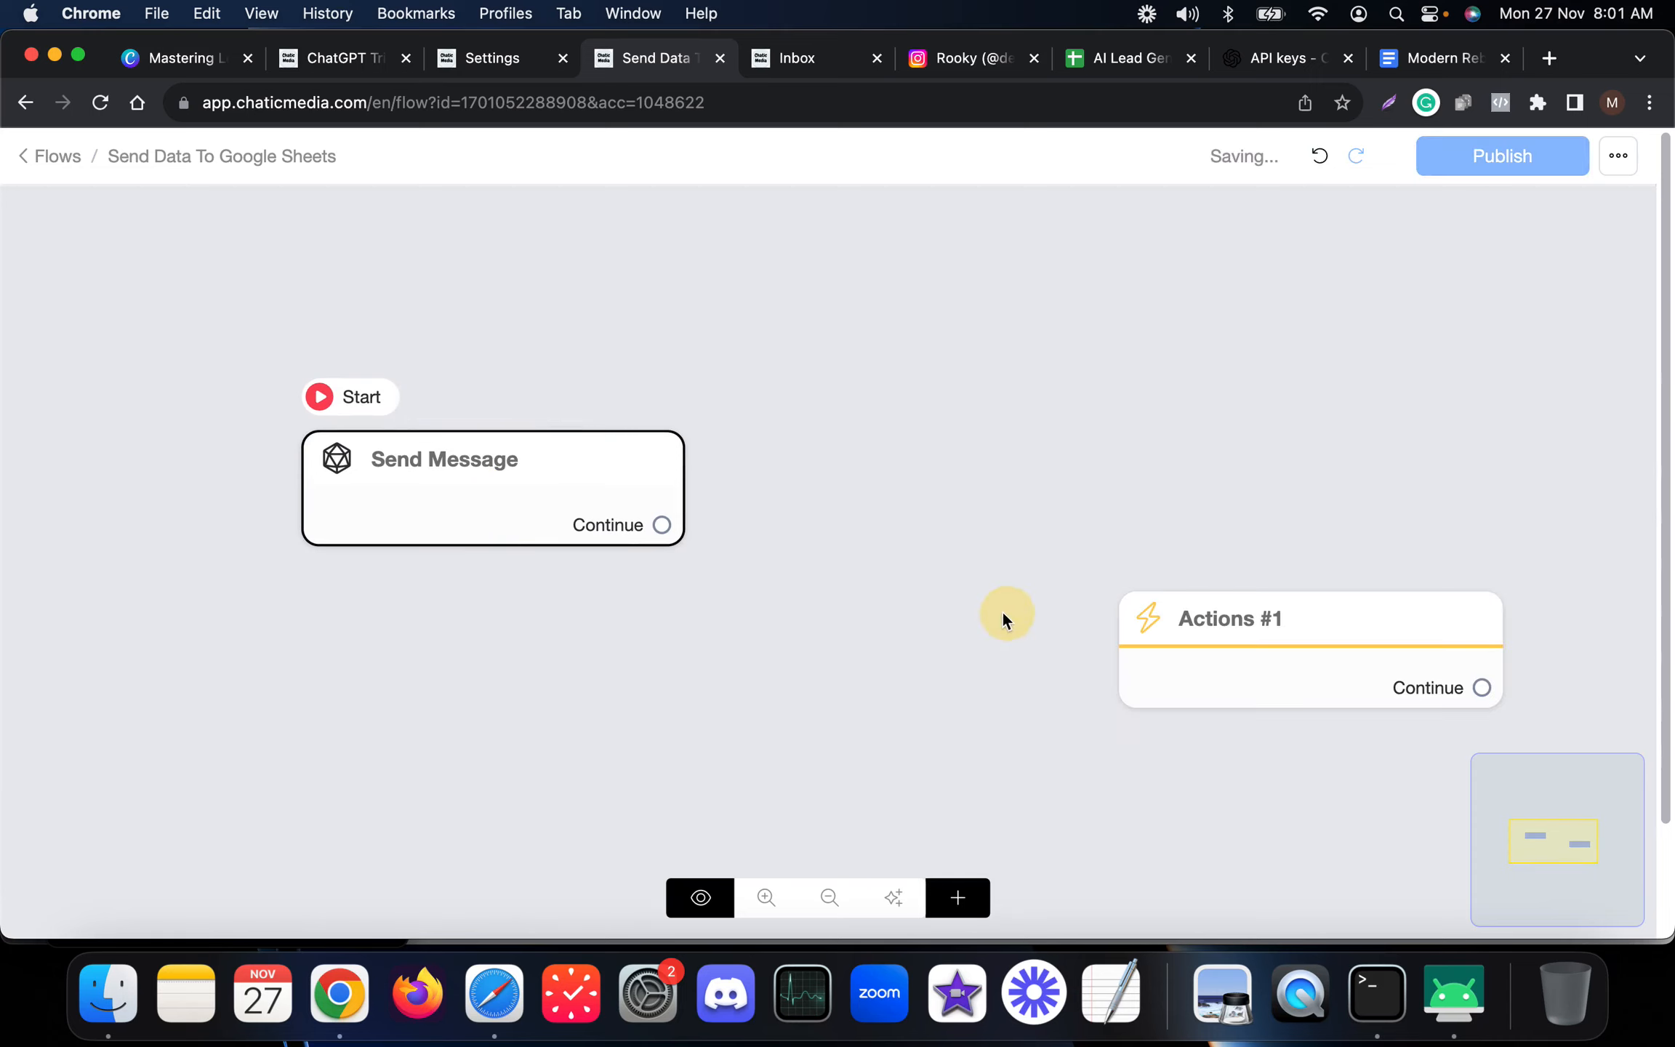
click(1239, 564)
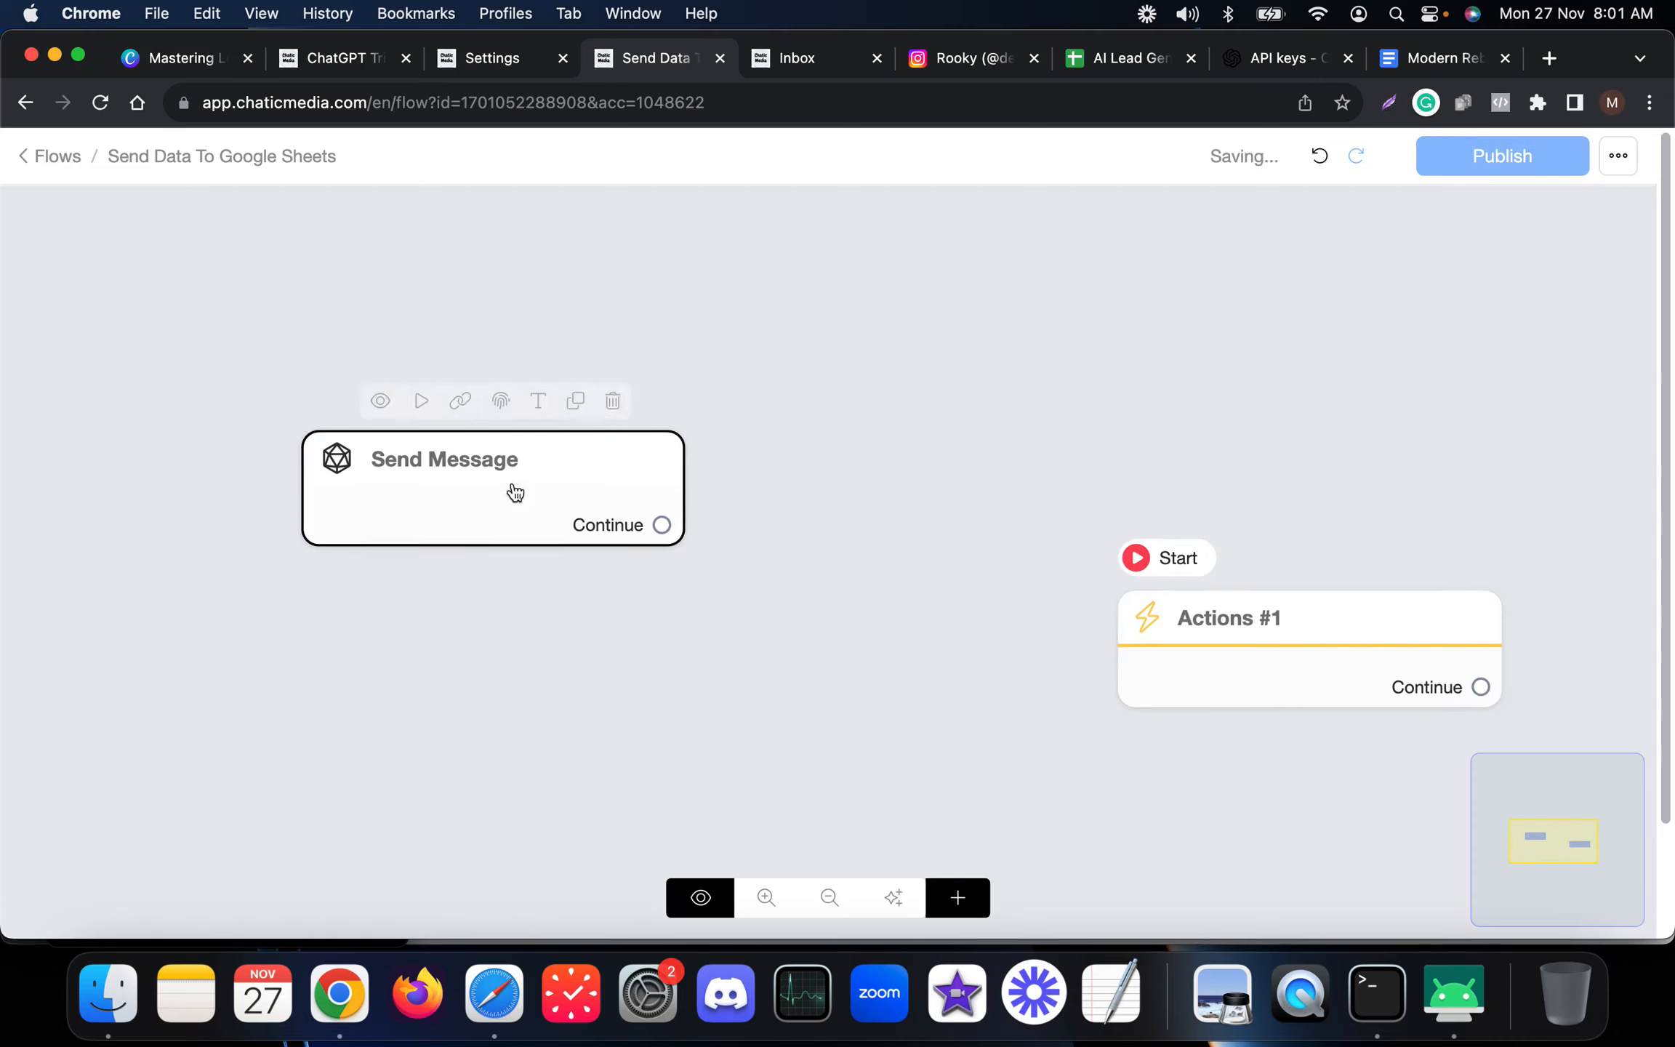
click(613, 402)
drag(1251, 658, 534, 437)
Add a Google Sheets action to the Actions block and open its settings.
click(534, 437)
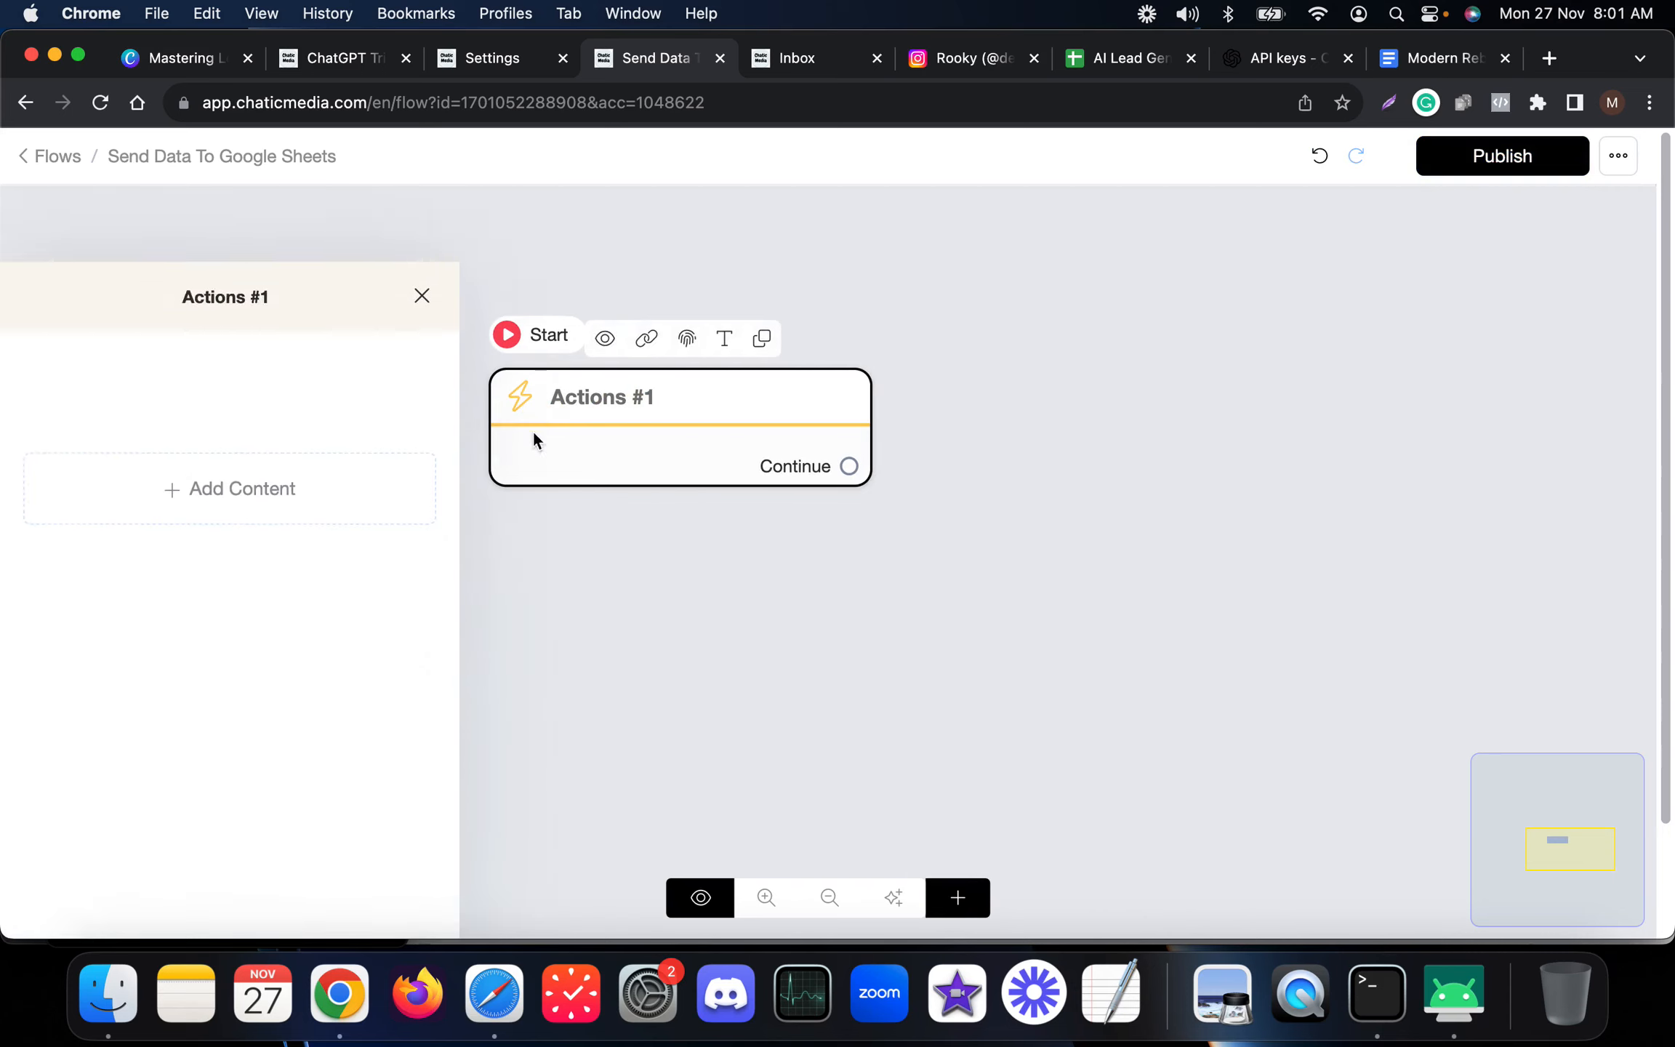
click(225, 435)
mouse_move(119, 489)
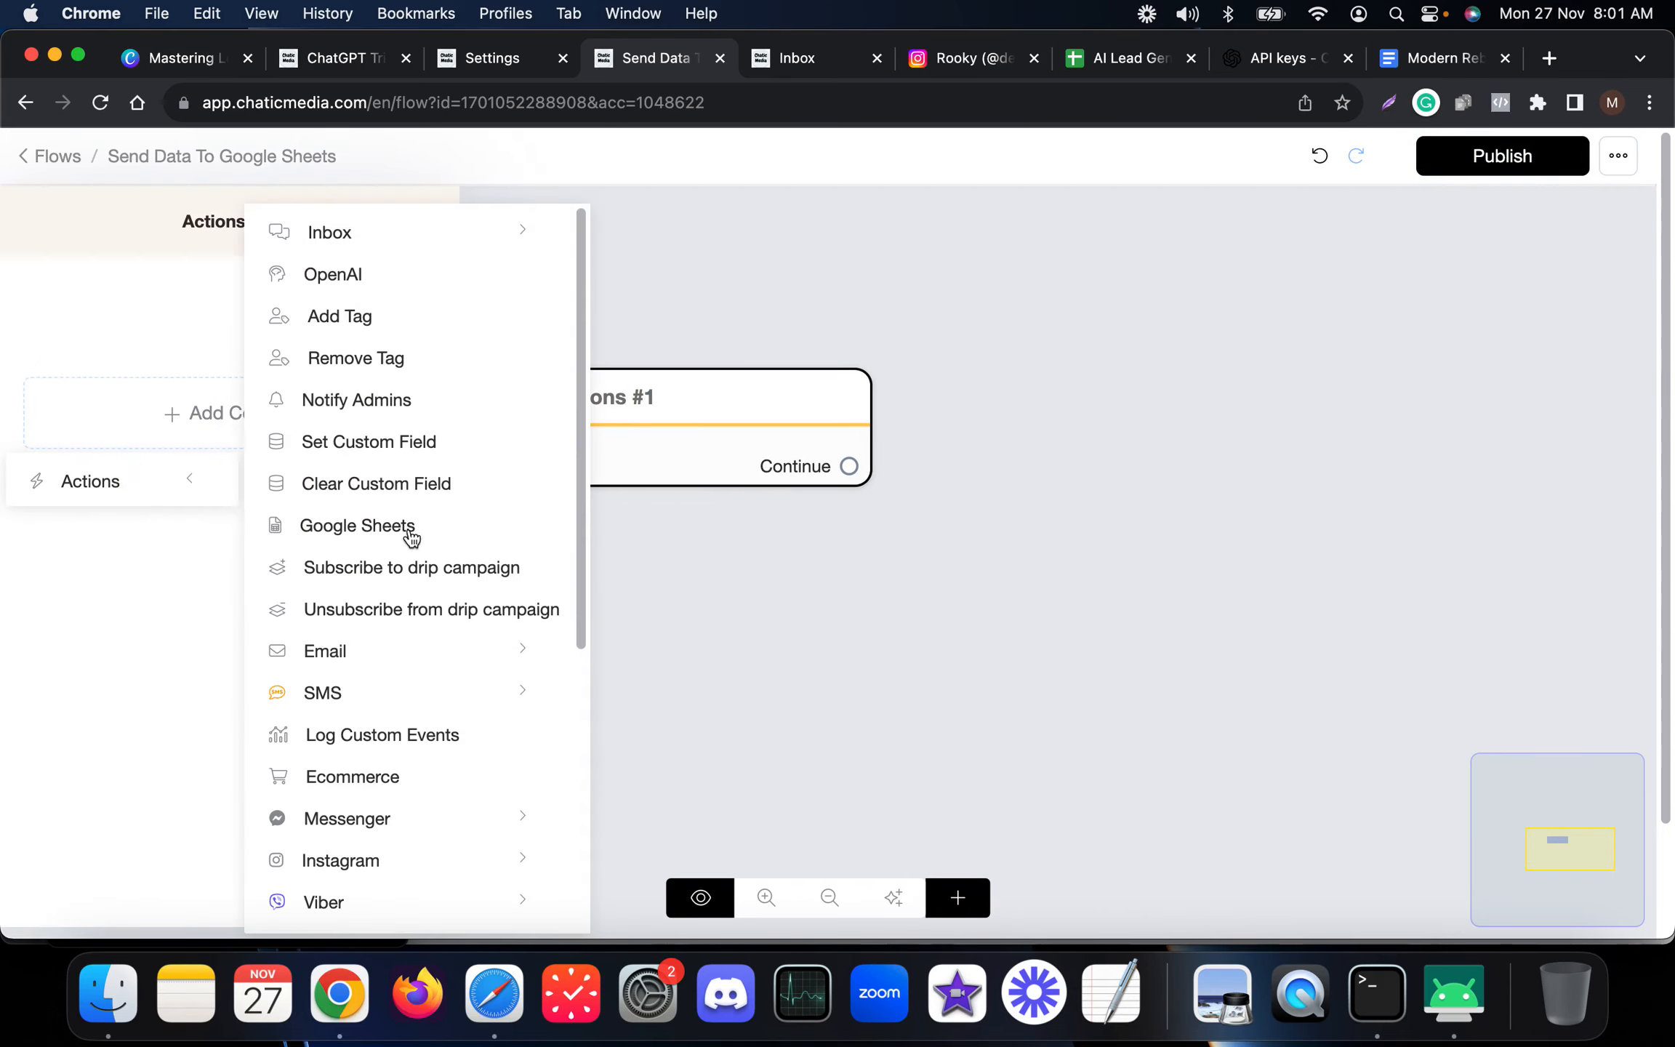
click(362, 537)
click(221, 328)
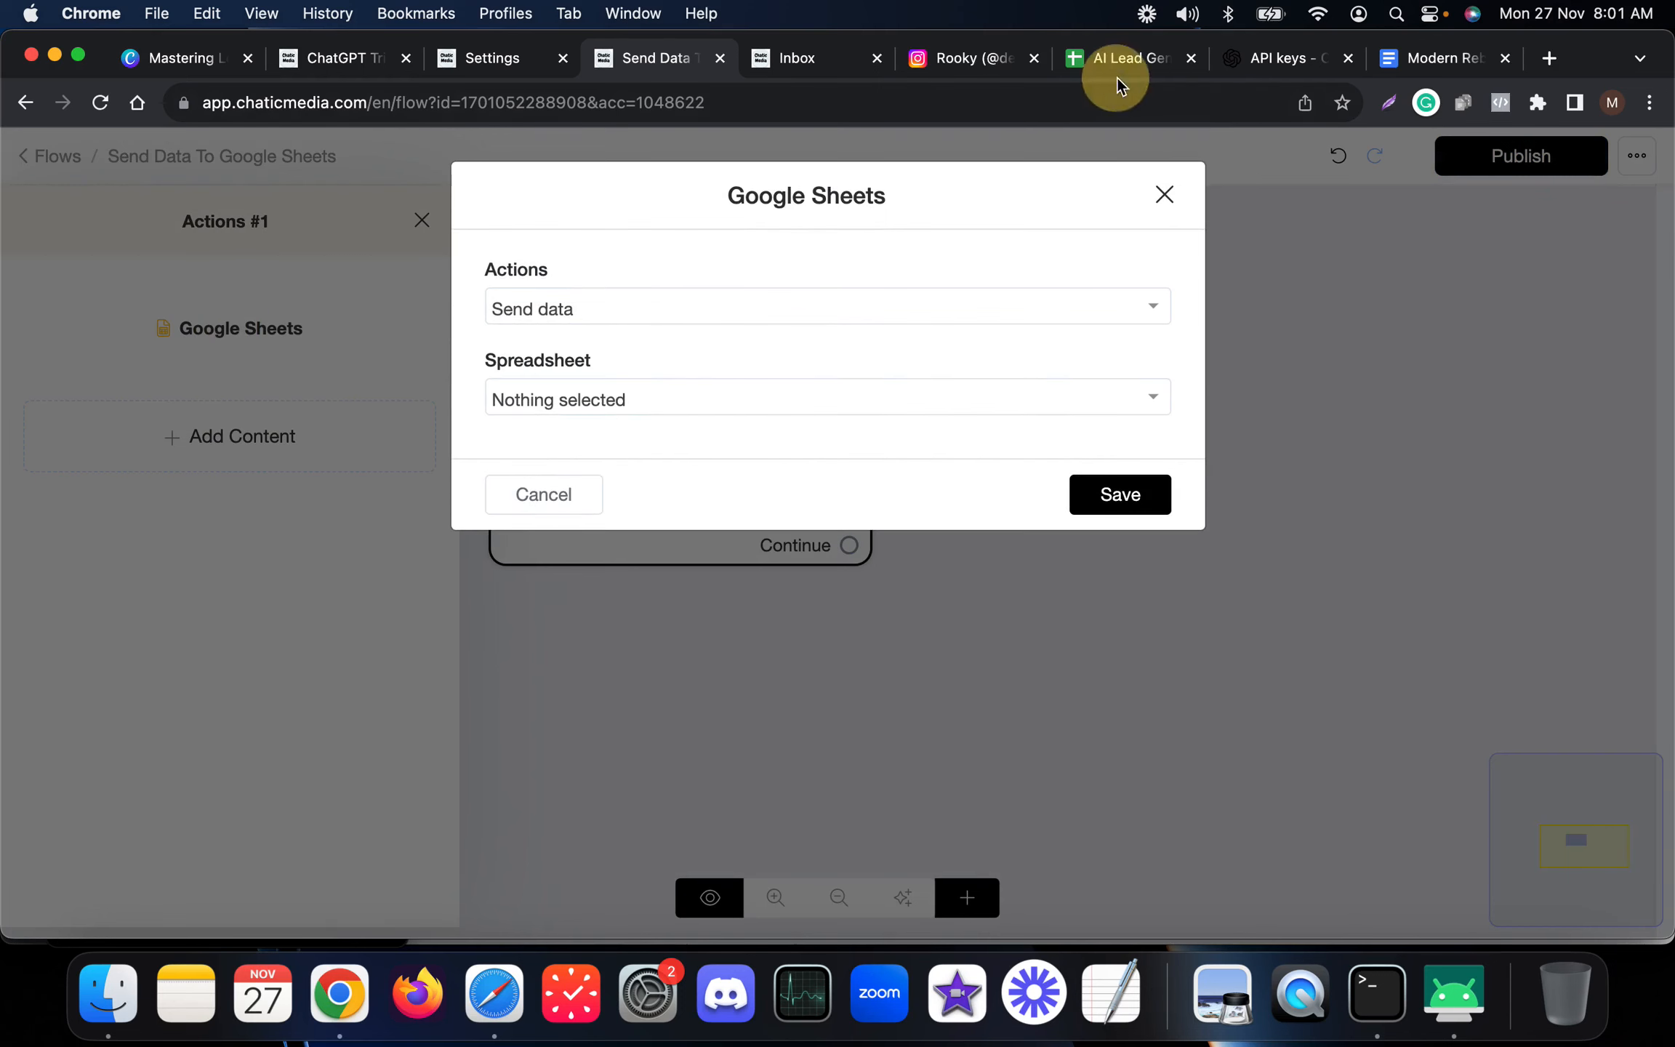
Set the Google Sheets action's spreadsheet to AI Lead Generation, checking the sheet's name in its tab.
click(1131, 62)
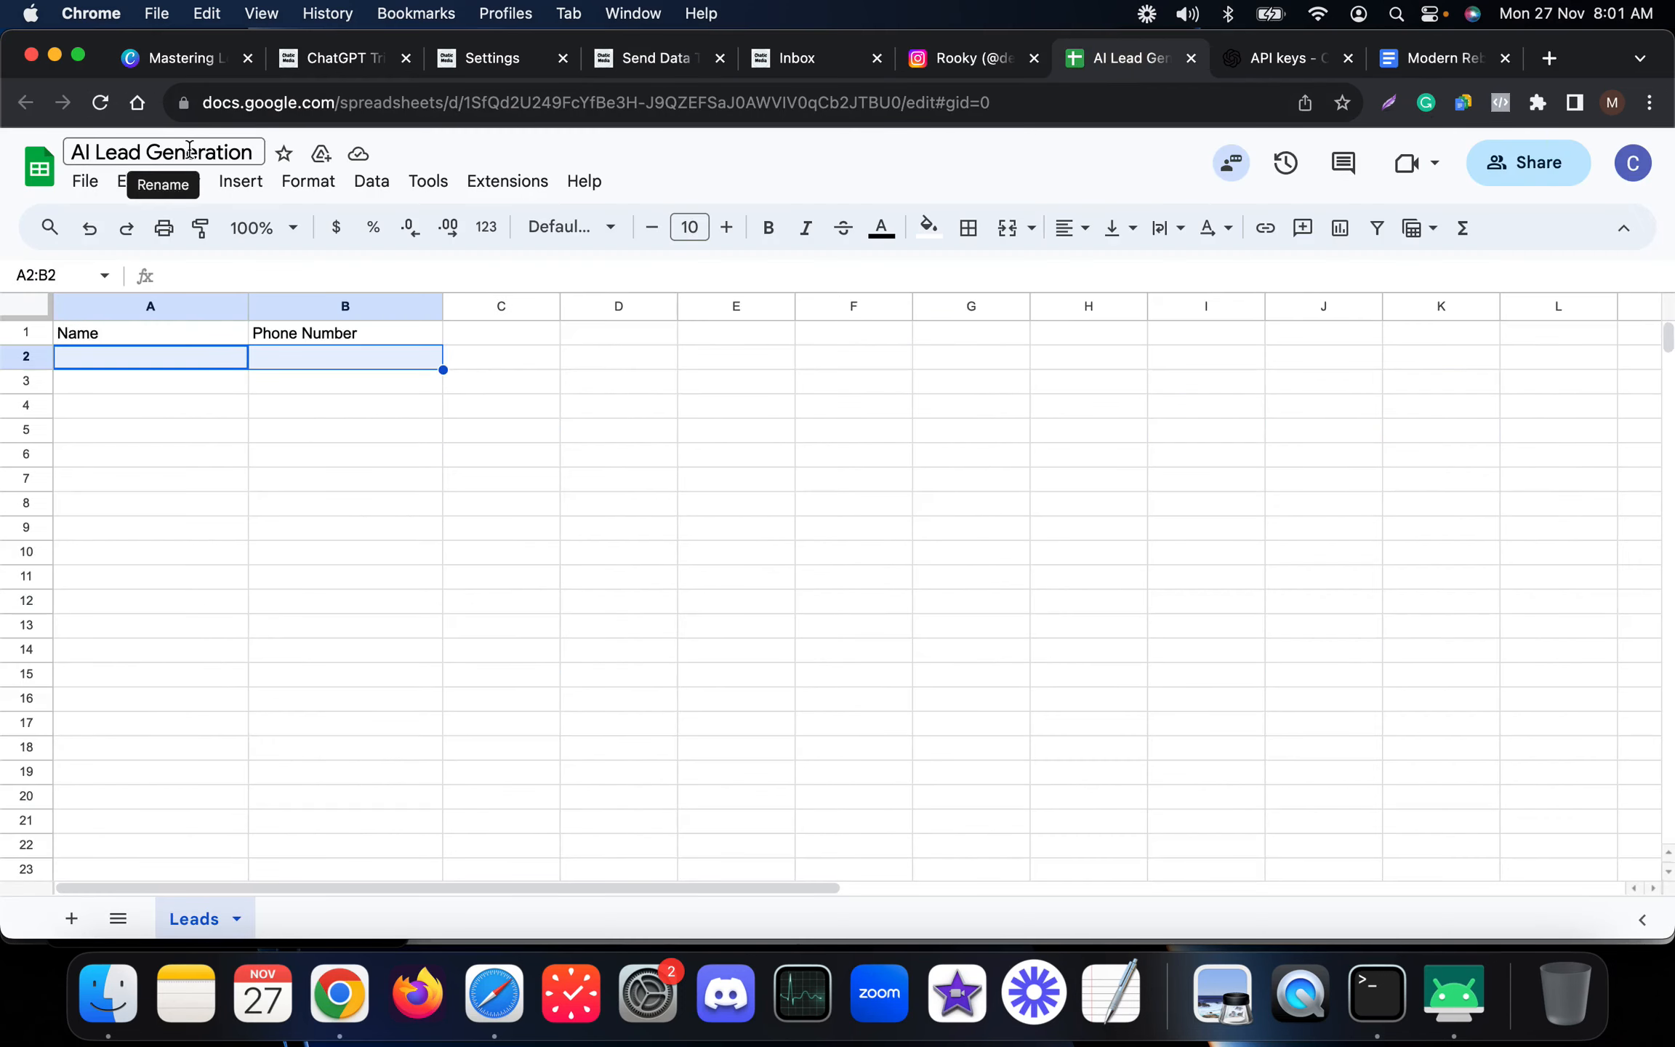
click(640, 58)
click(604, 399)
text(ai)
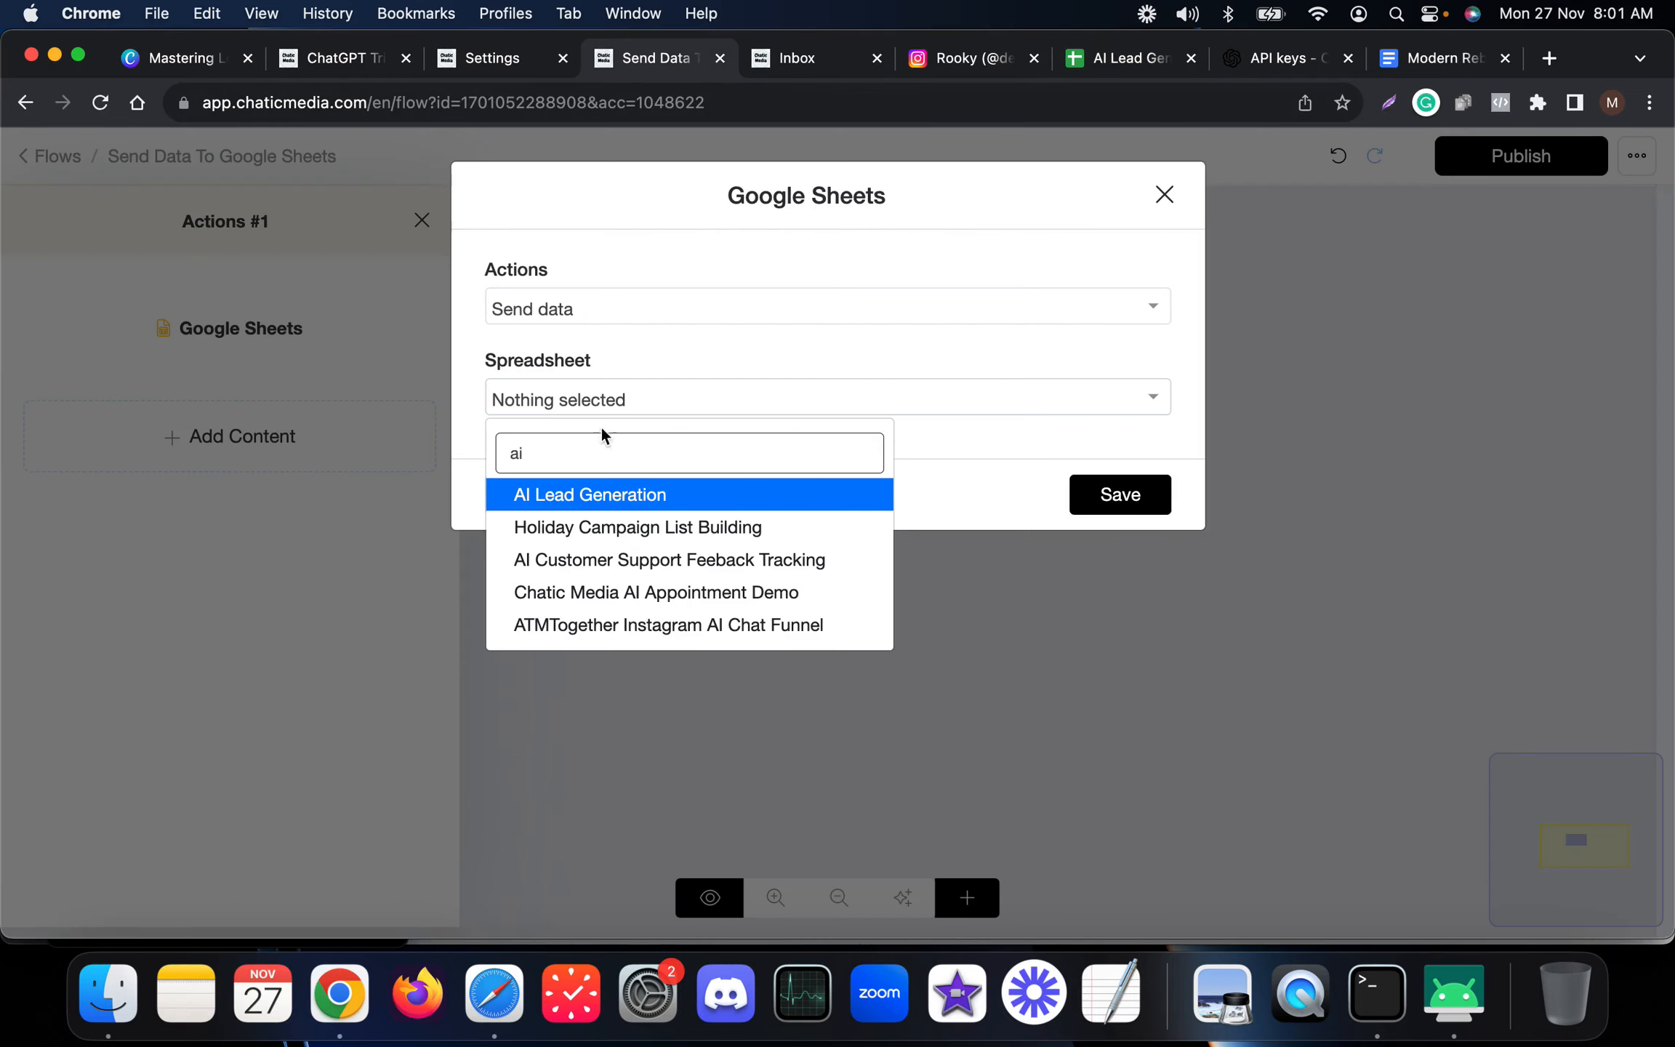
click(607, 502)
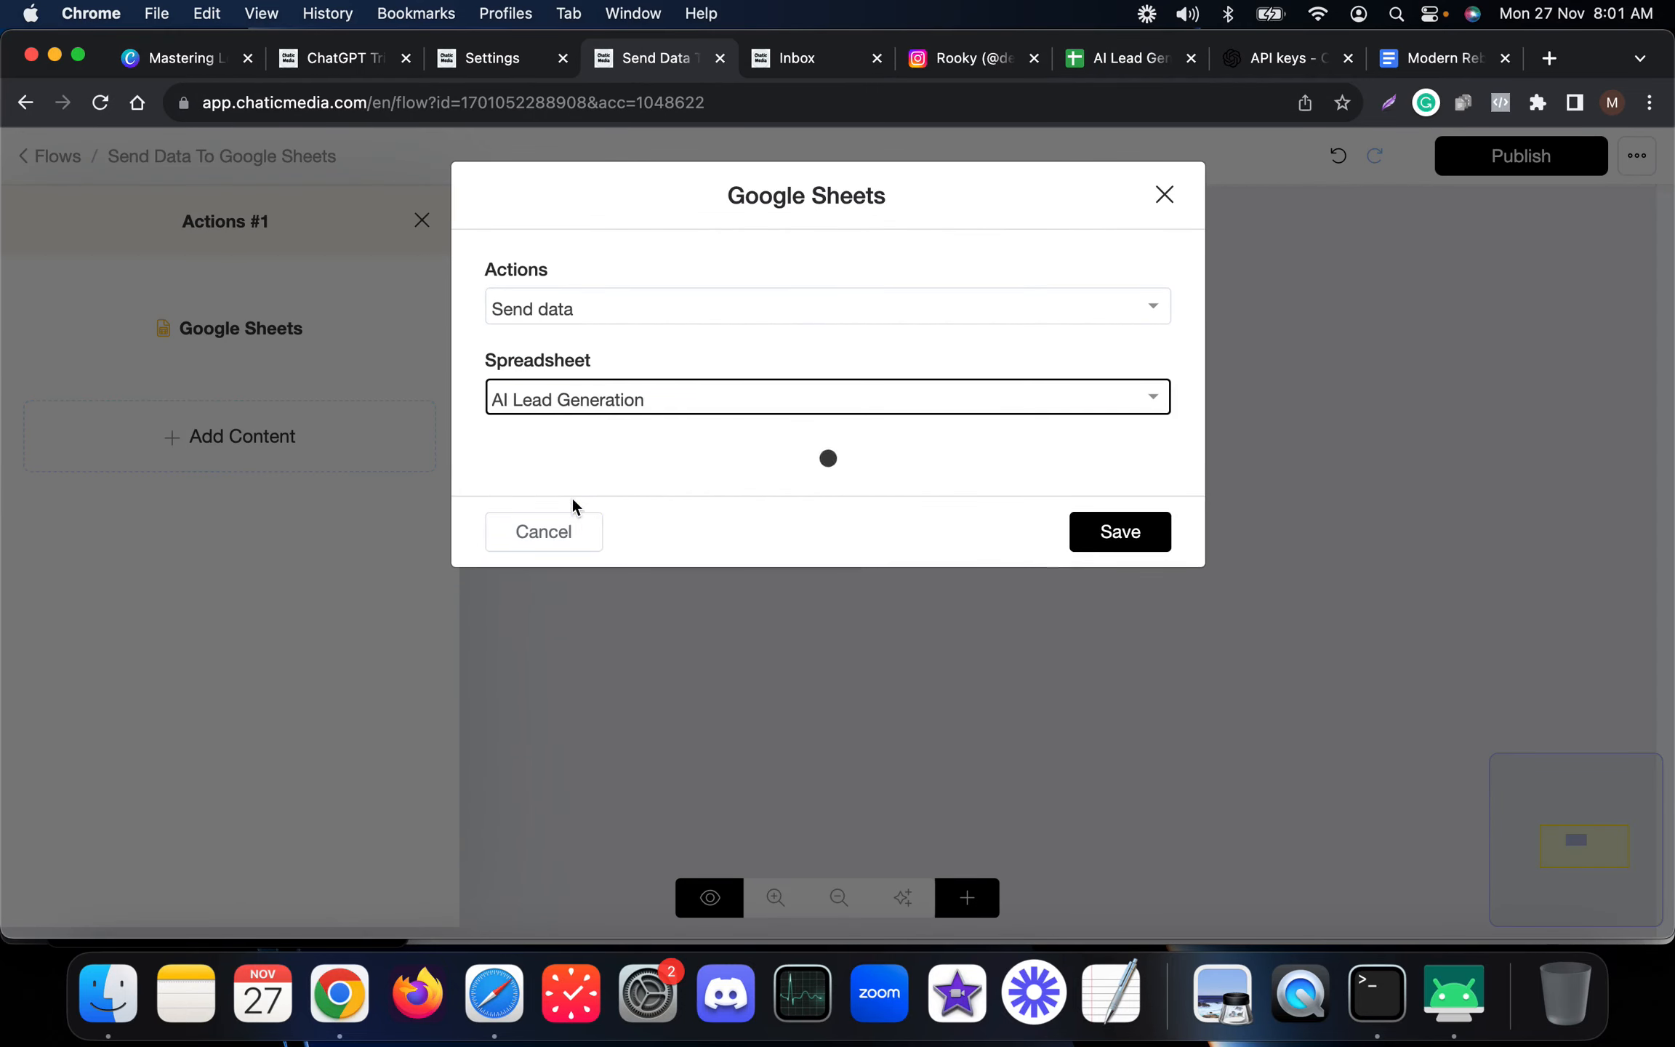
Choose the Leads worksheet and map the Full Name custom field to the Name column.
click(592, 491)
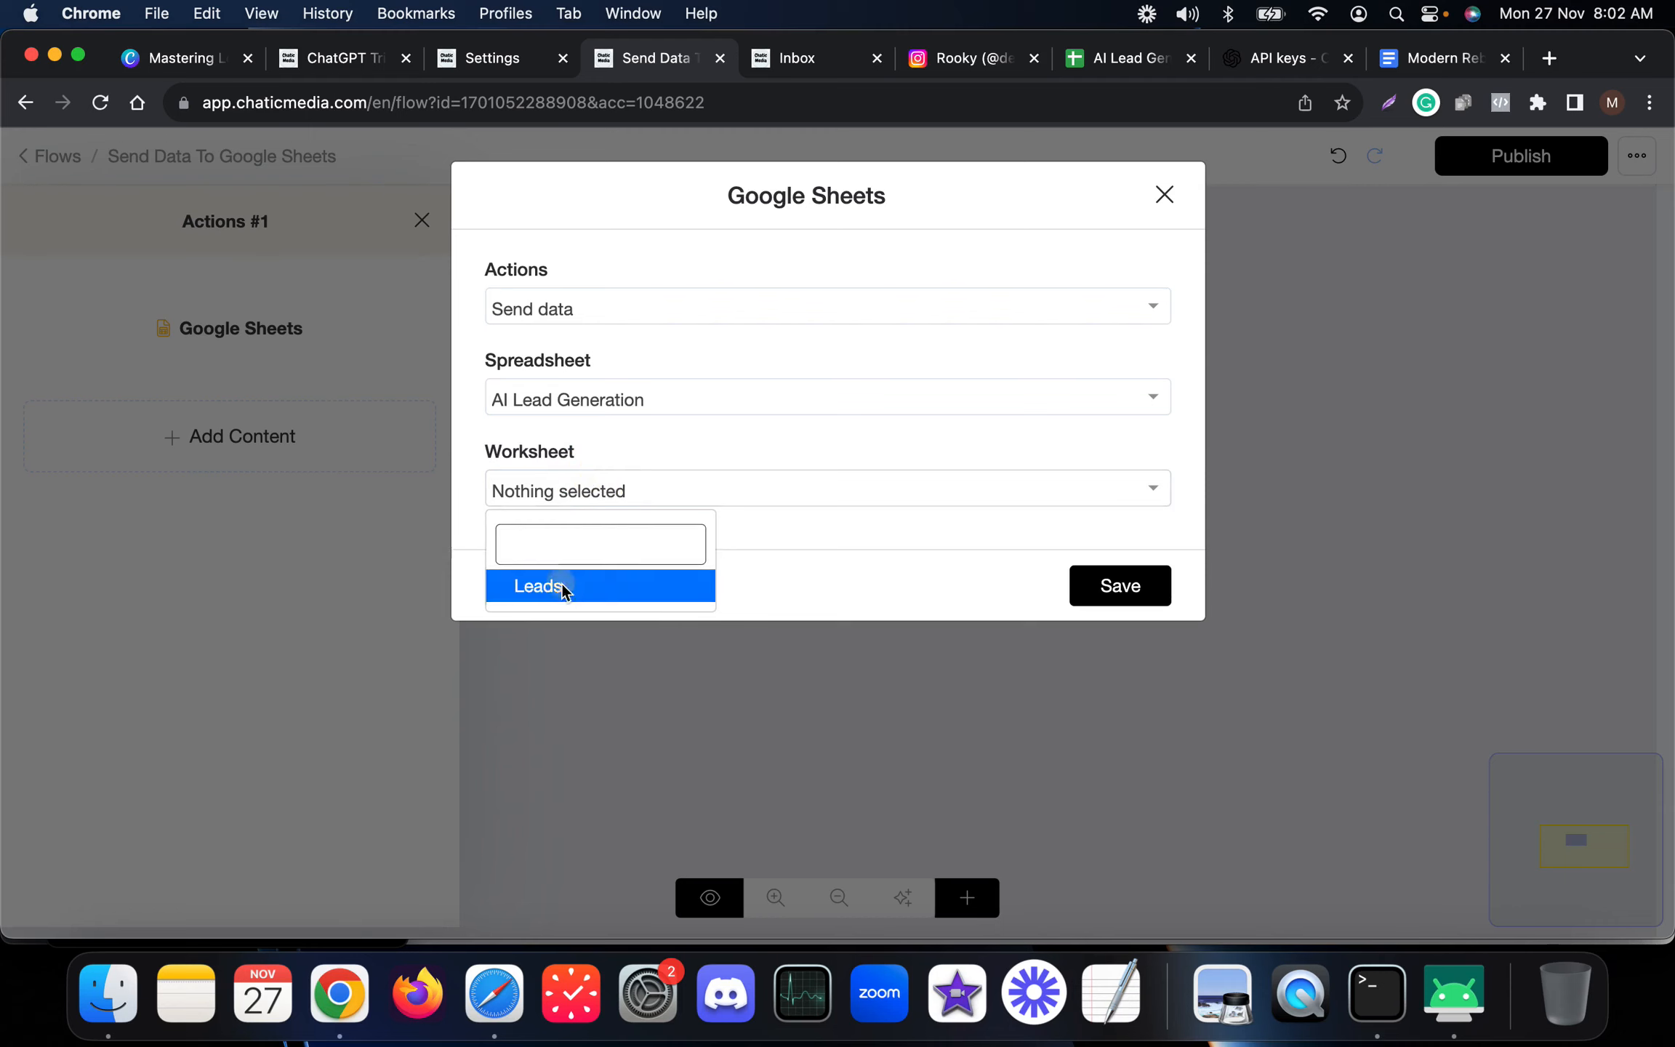
click(560, 586)
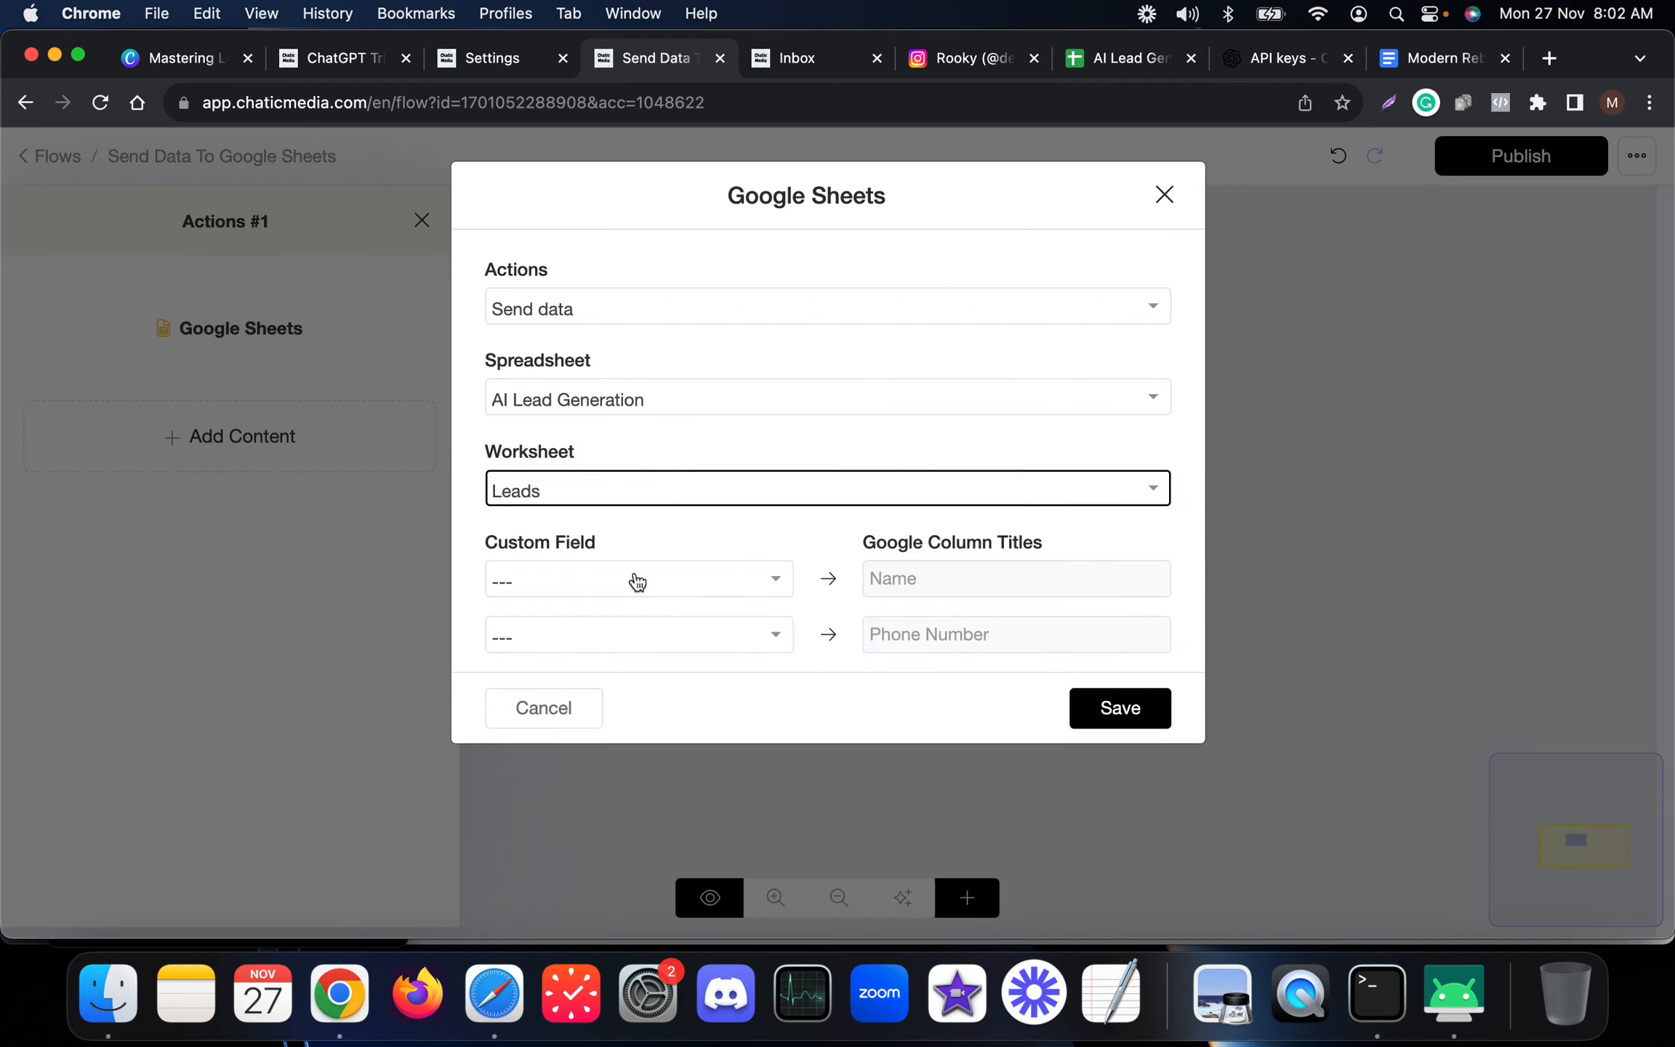
click(629, 588)
click(574, 772)
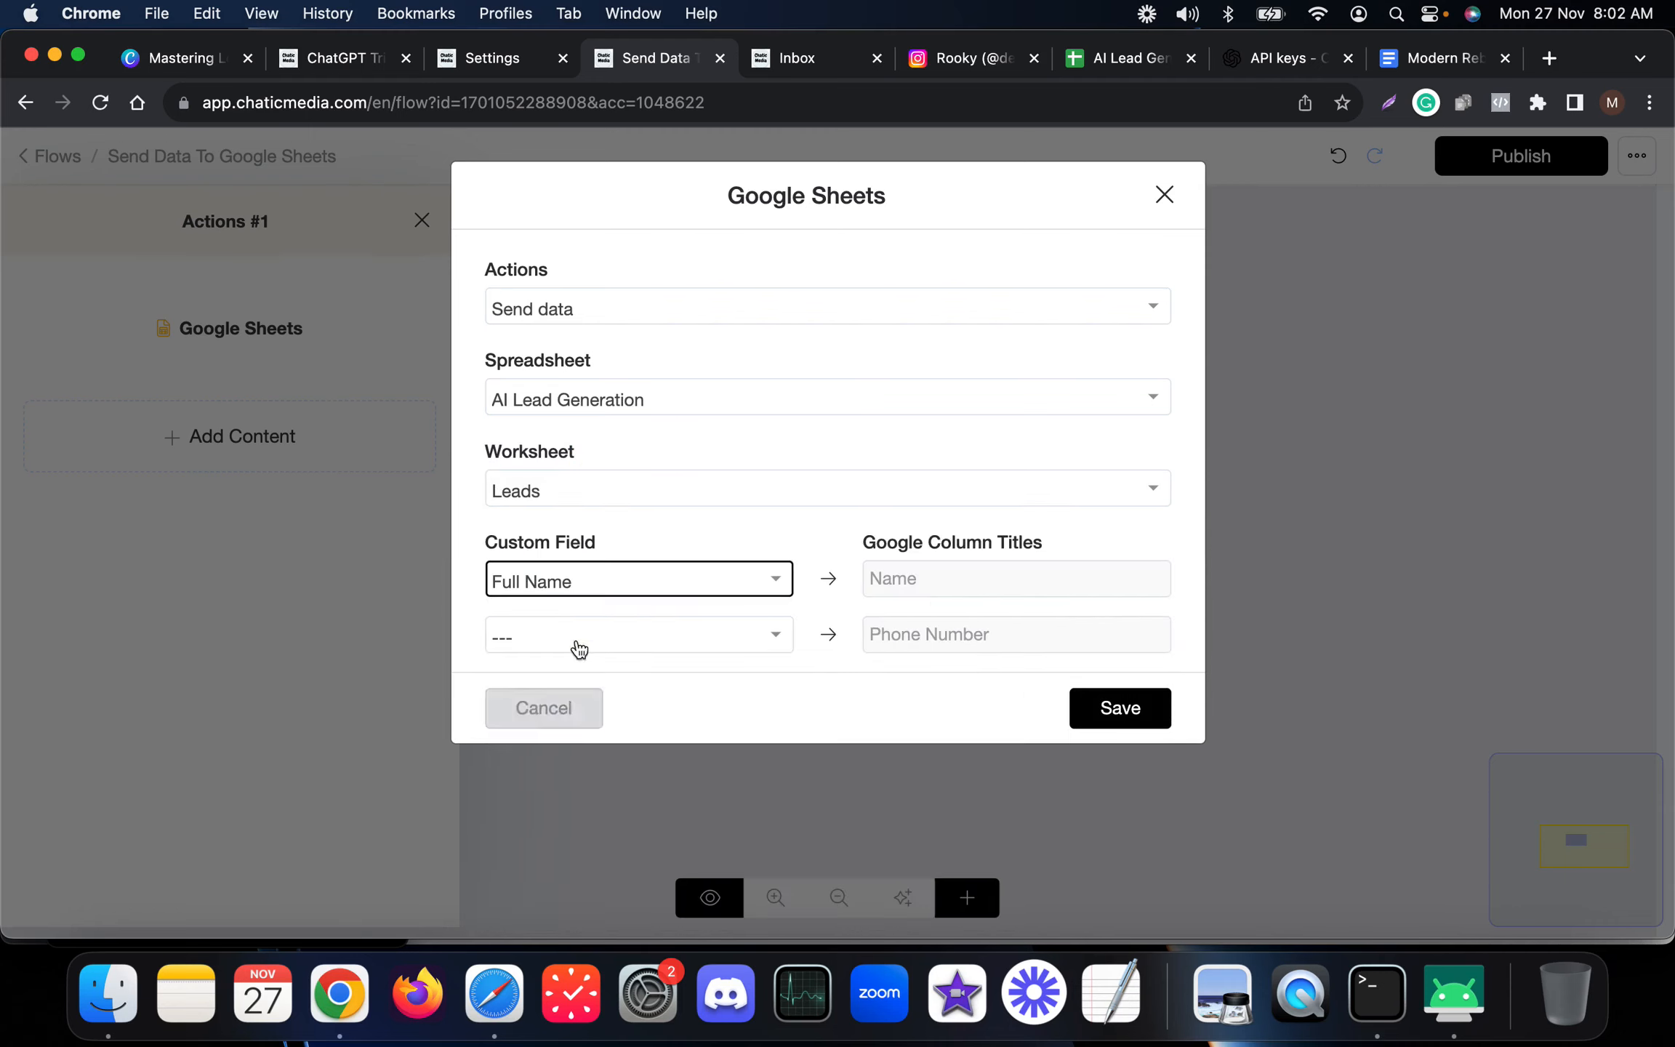
Map the Phone custom field to the Phone Number column and save the Google Sheets action.
click(582, 634)
text(pho)
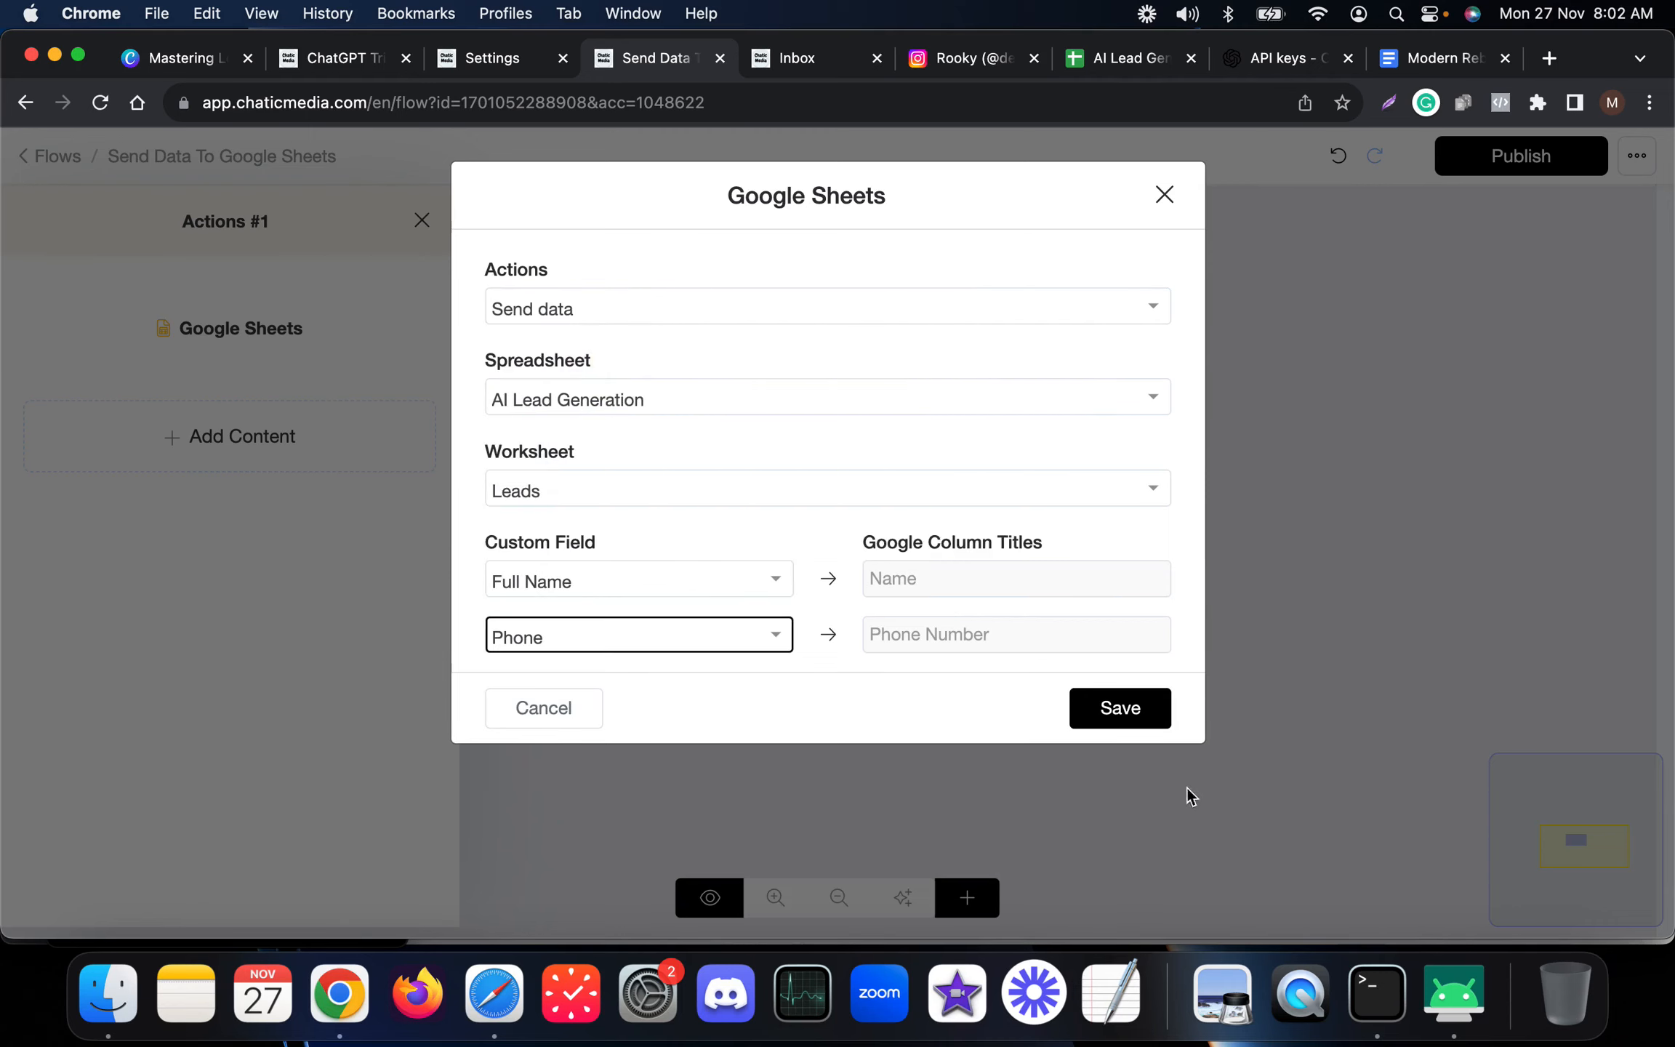
click(1136, 716)
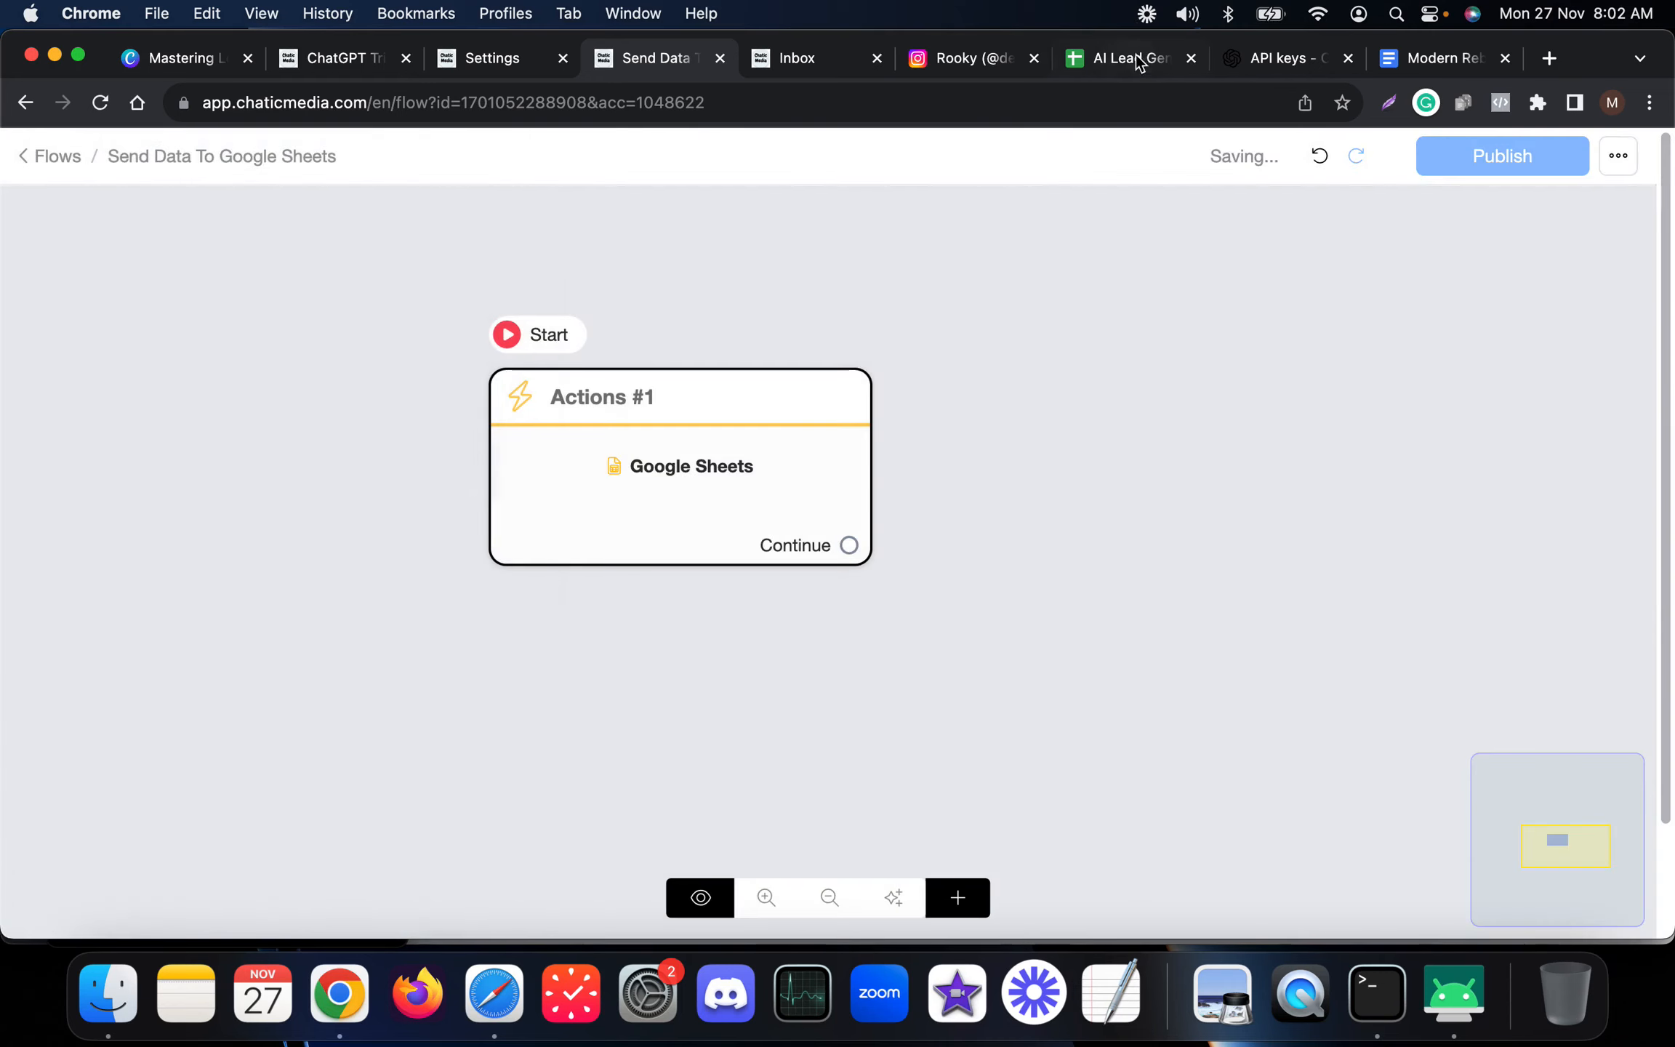
Add a Date header column in the Leads sheet and move it to become the first column.
click(1135, 56)
click(469, 339)
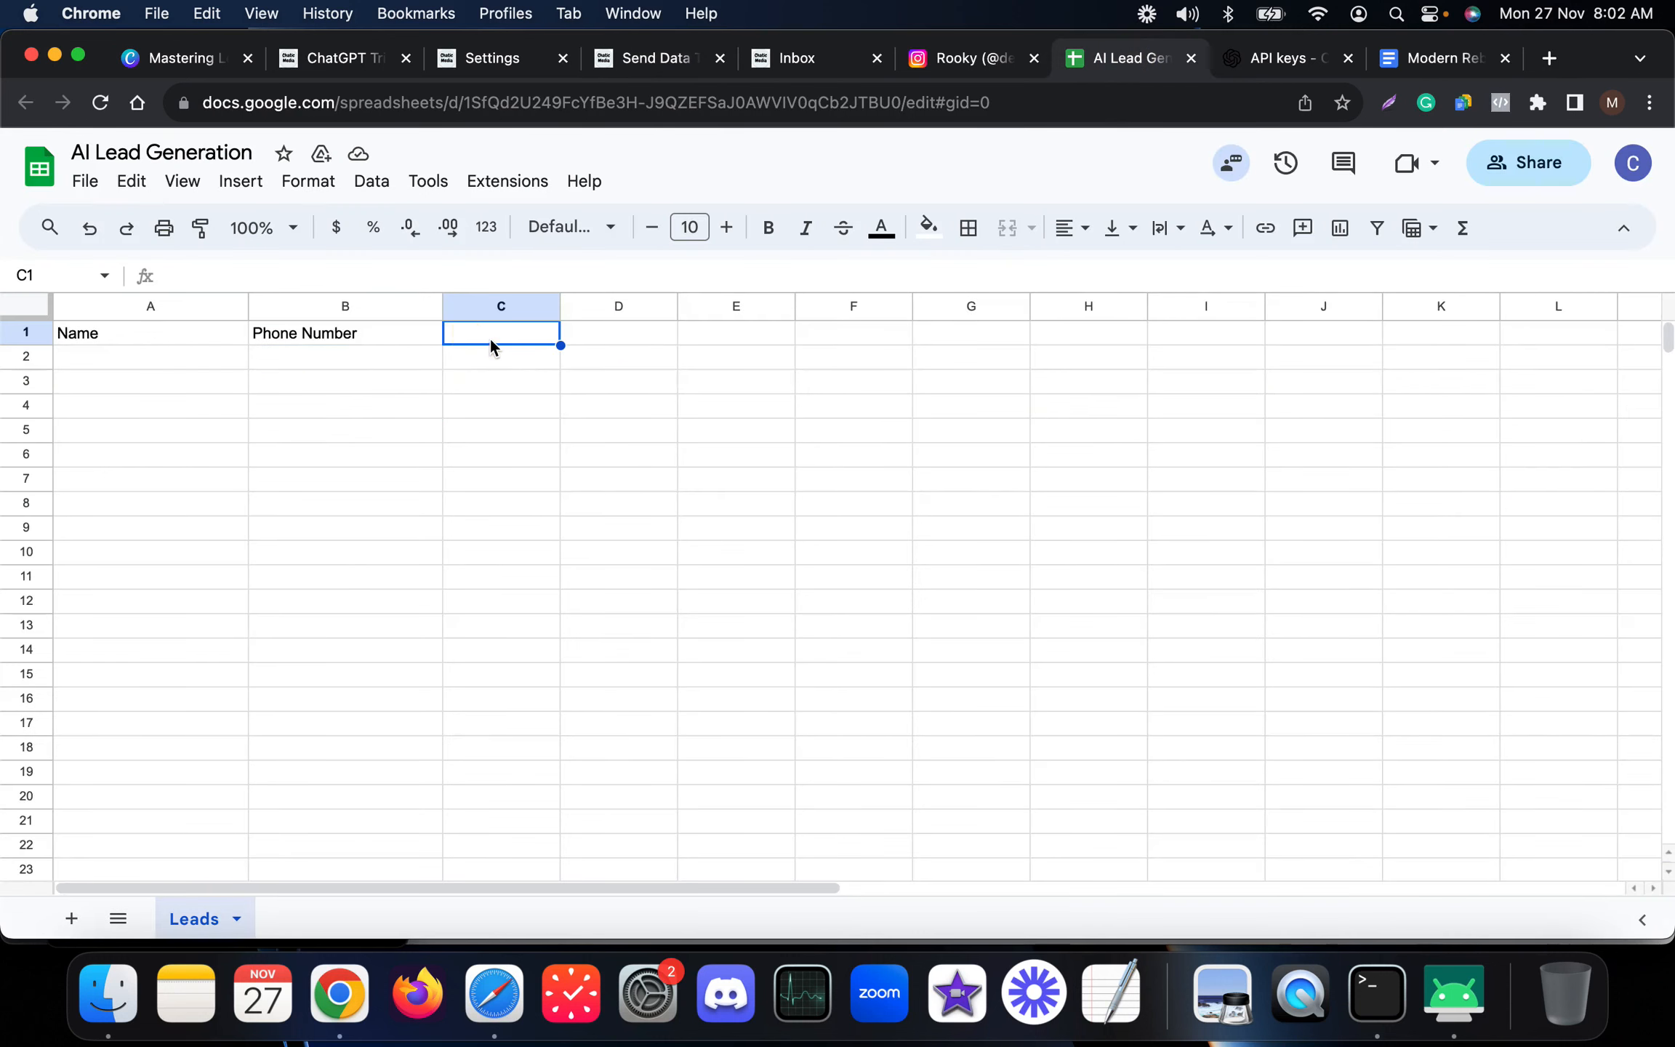
text(Date)
key(Return)
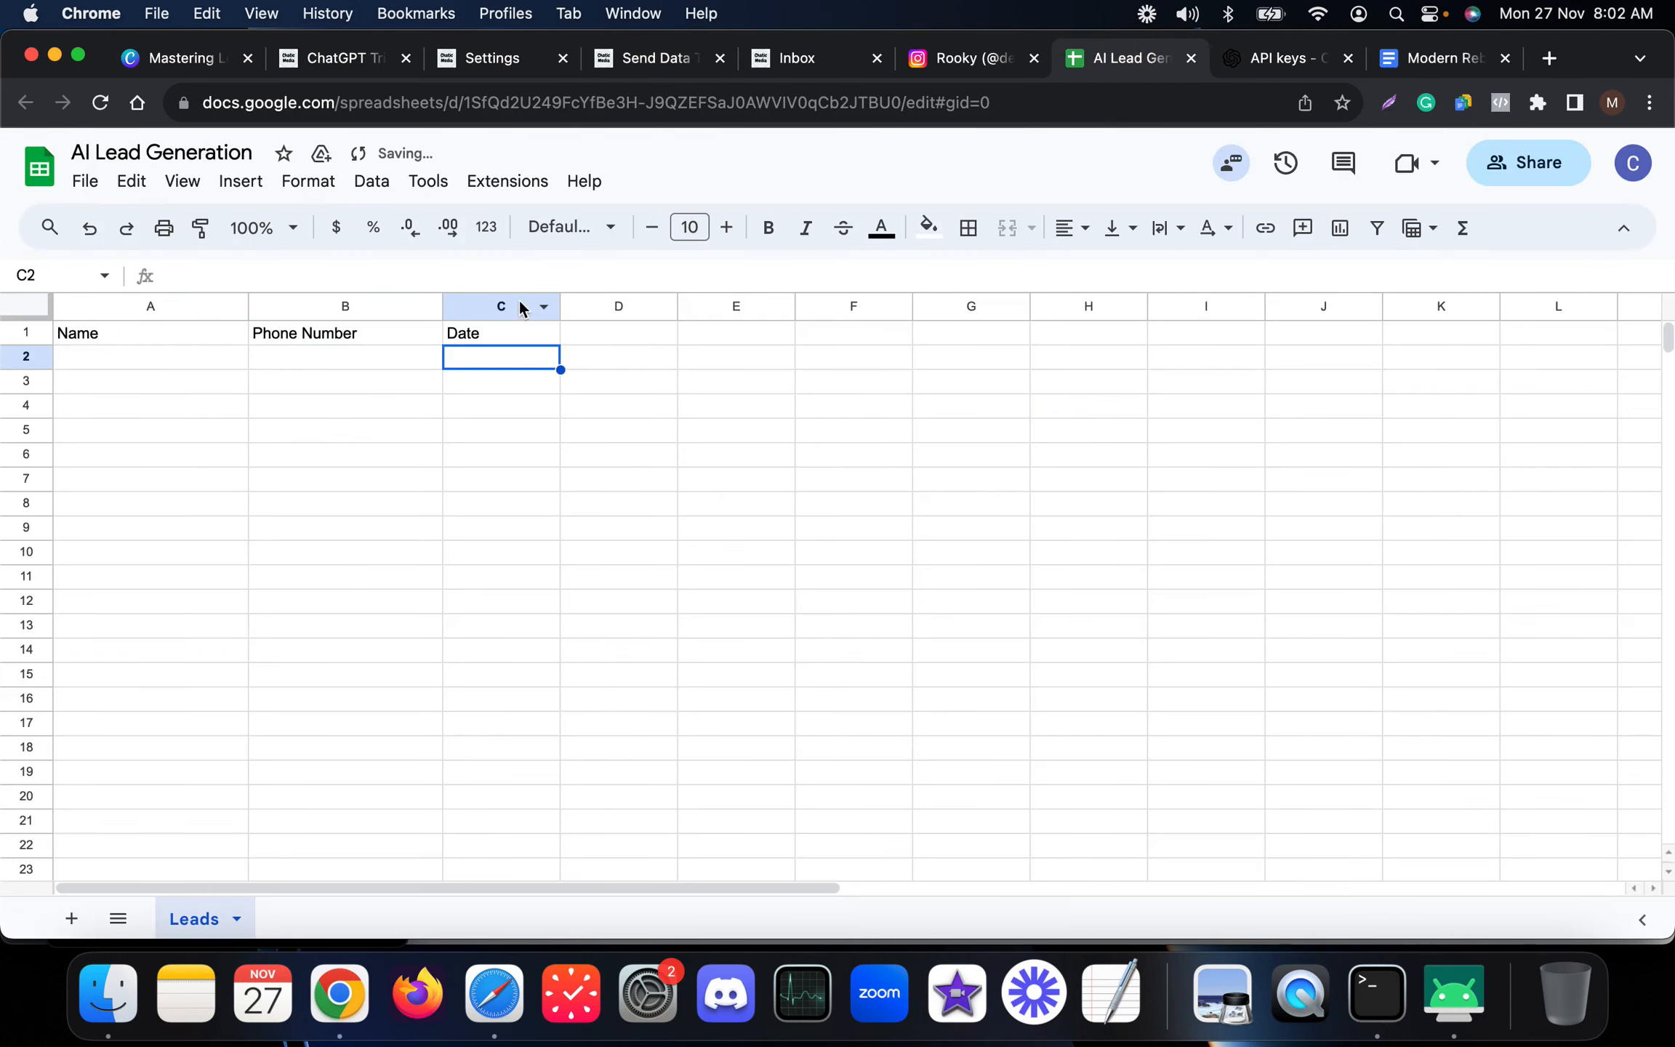
click(521, 308)
drag(521, 308, 147, 333)
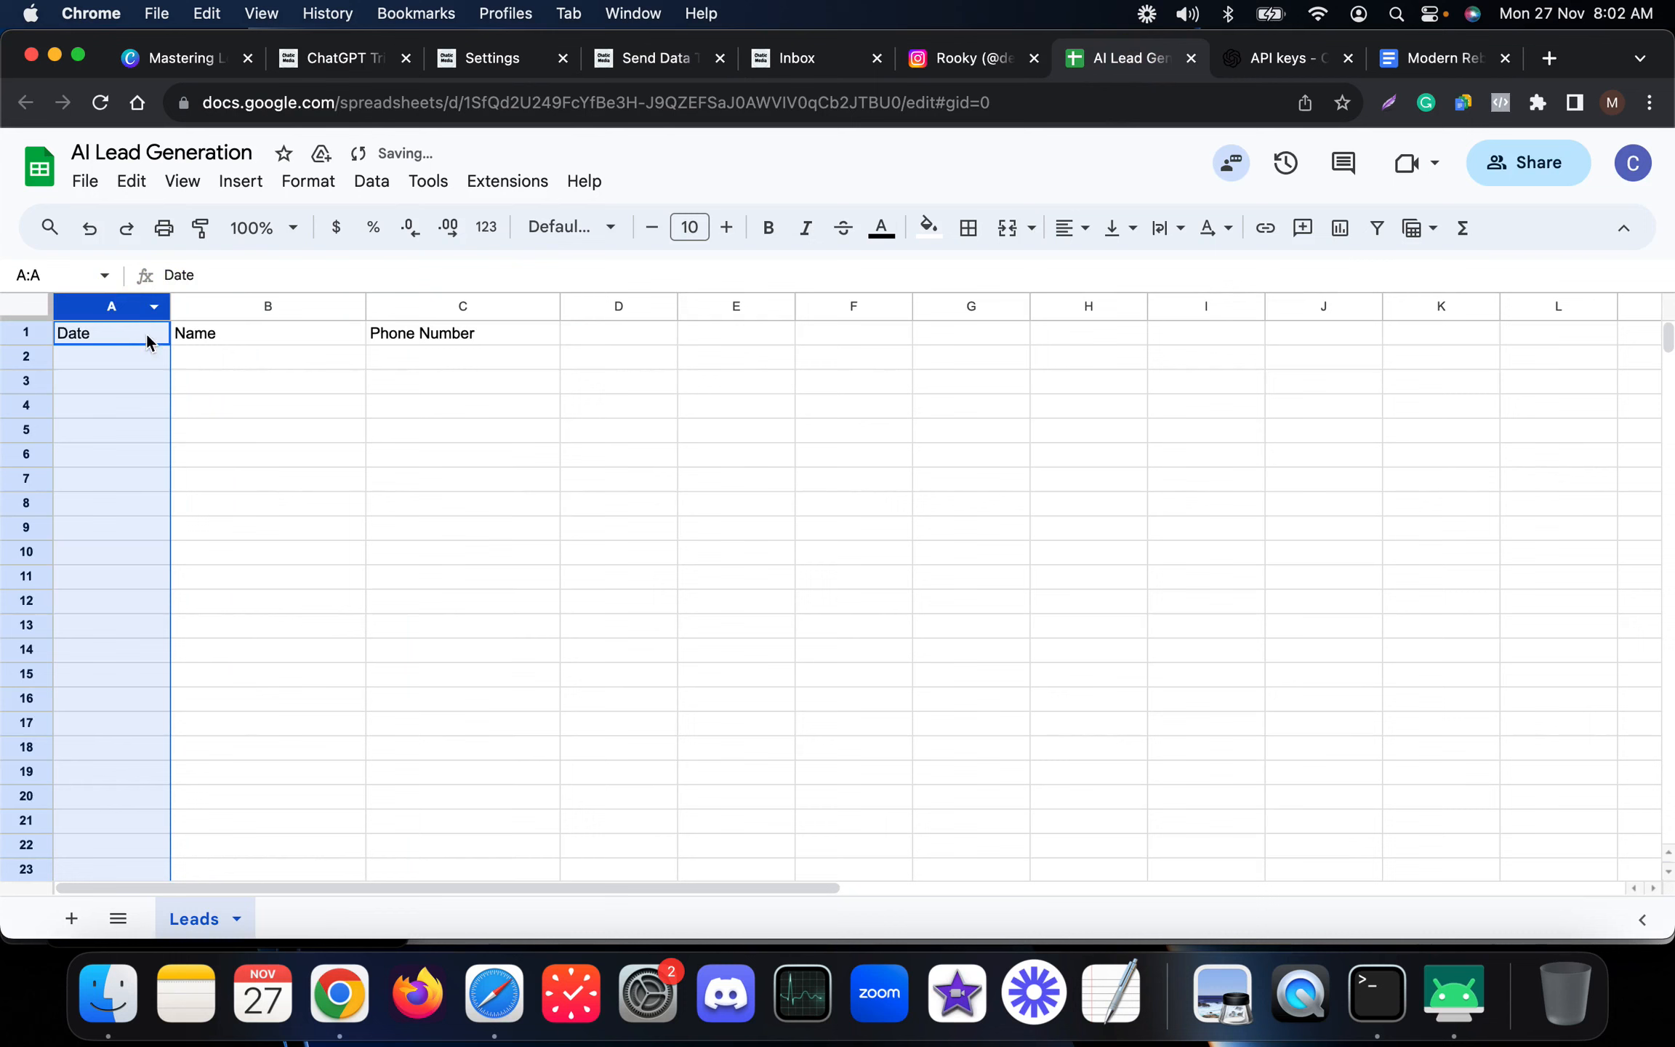
click(218, 366)
Reopen the Google Sheets action and map the Last Interaction custom field to the Date column.
click(338, 57)
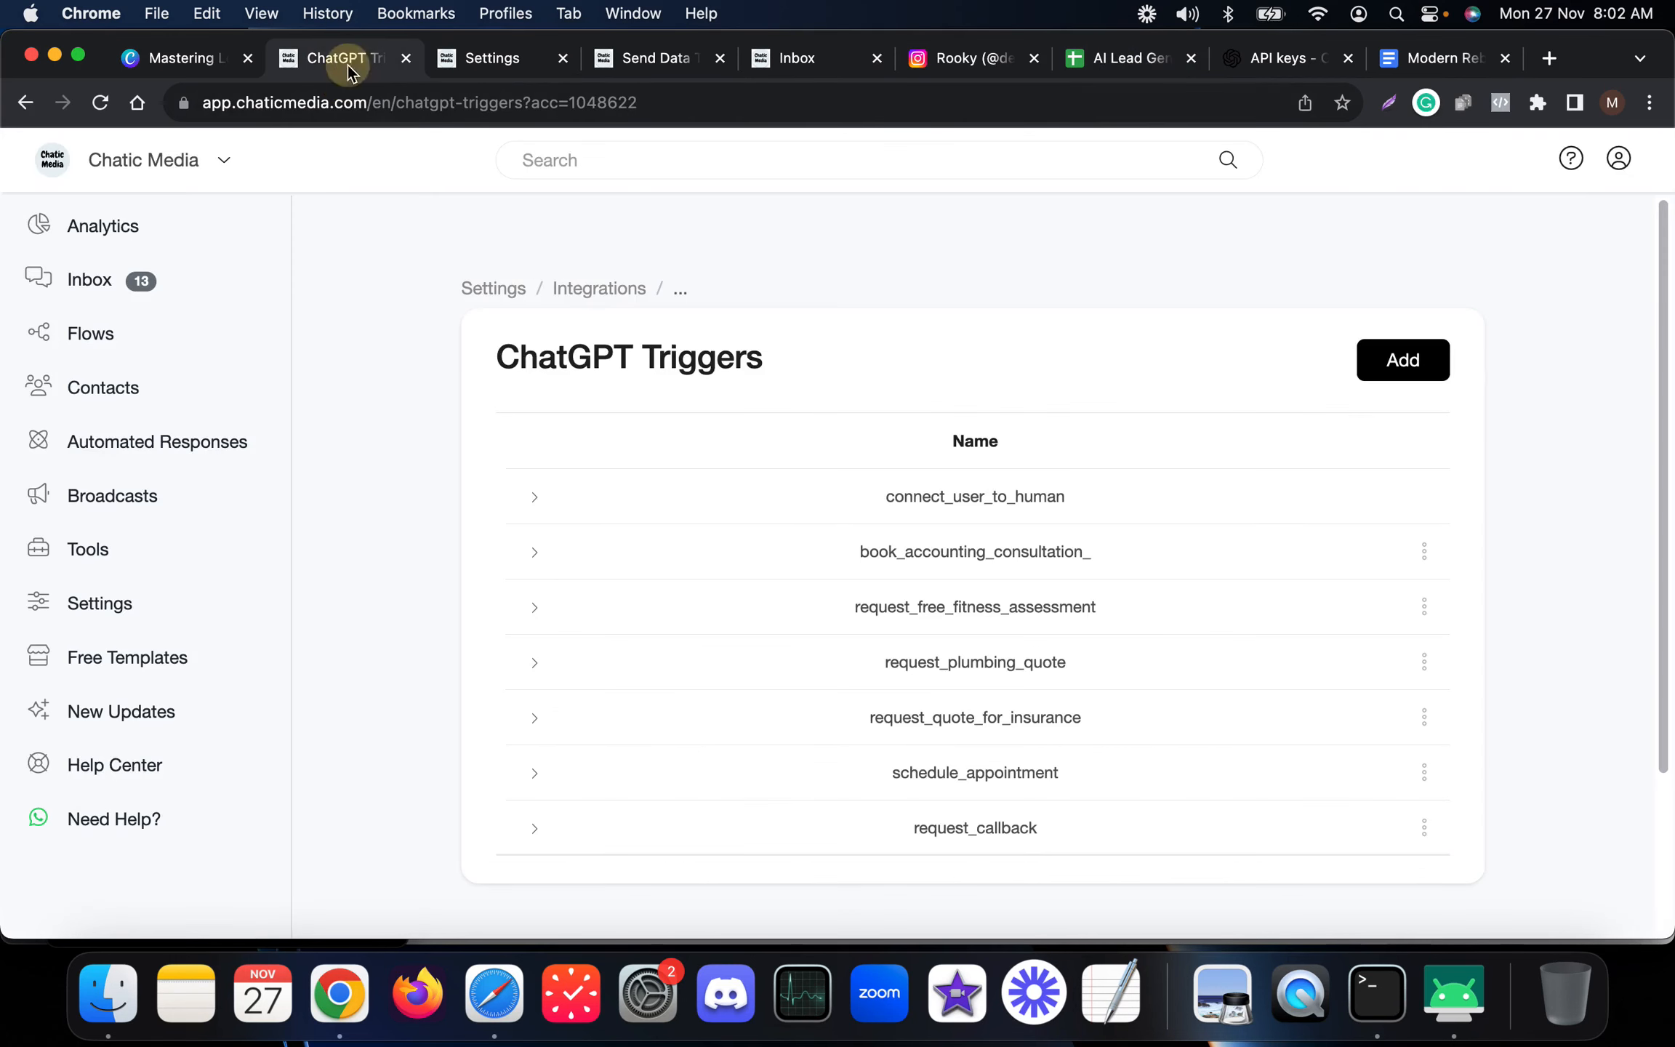
click(625, 65)
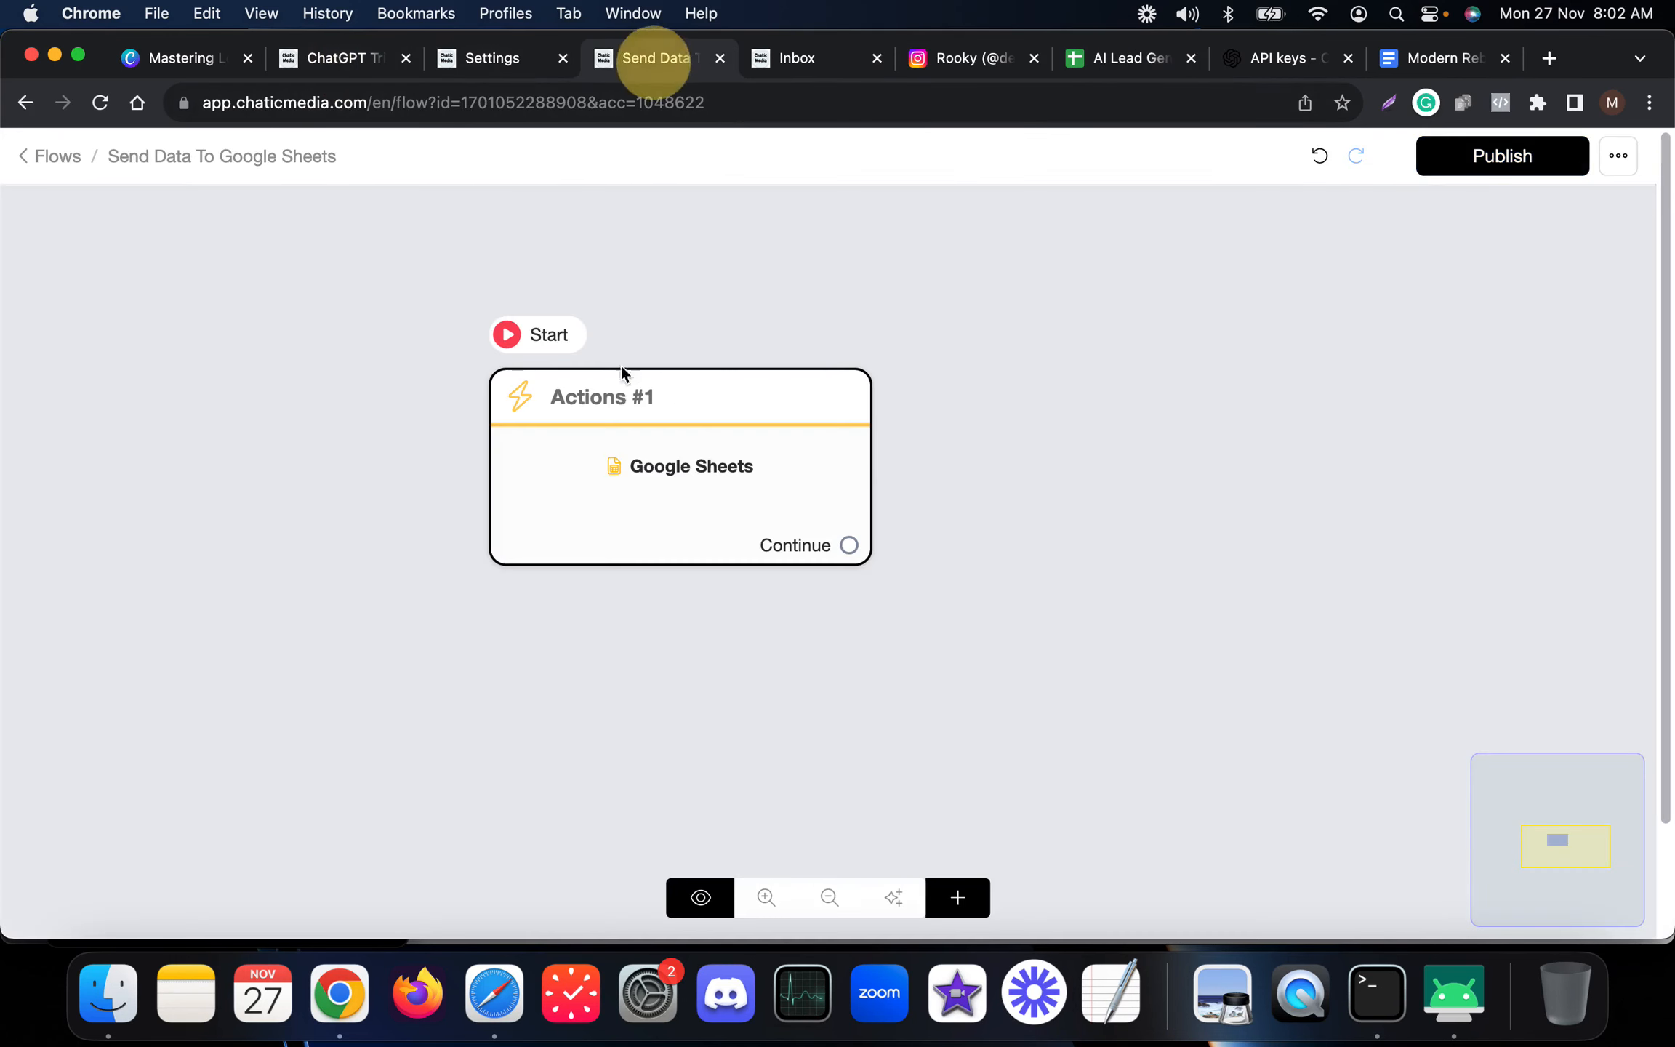
click(599, 494)
click(161, 330)
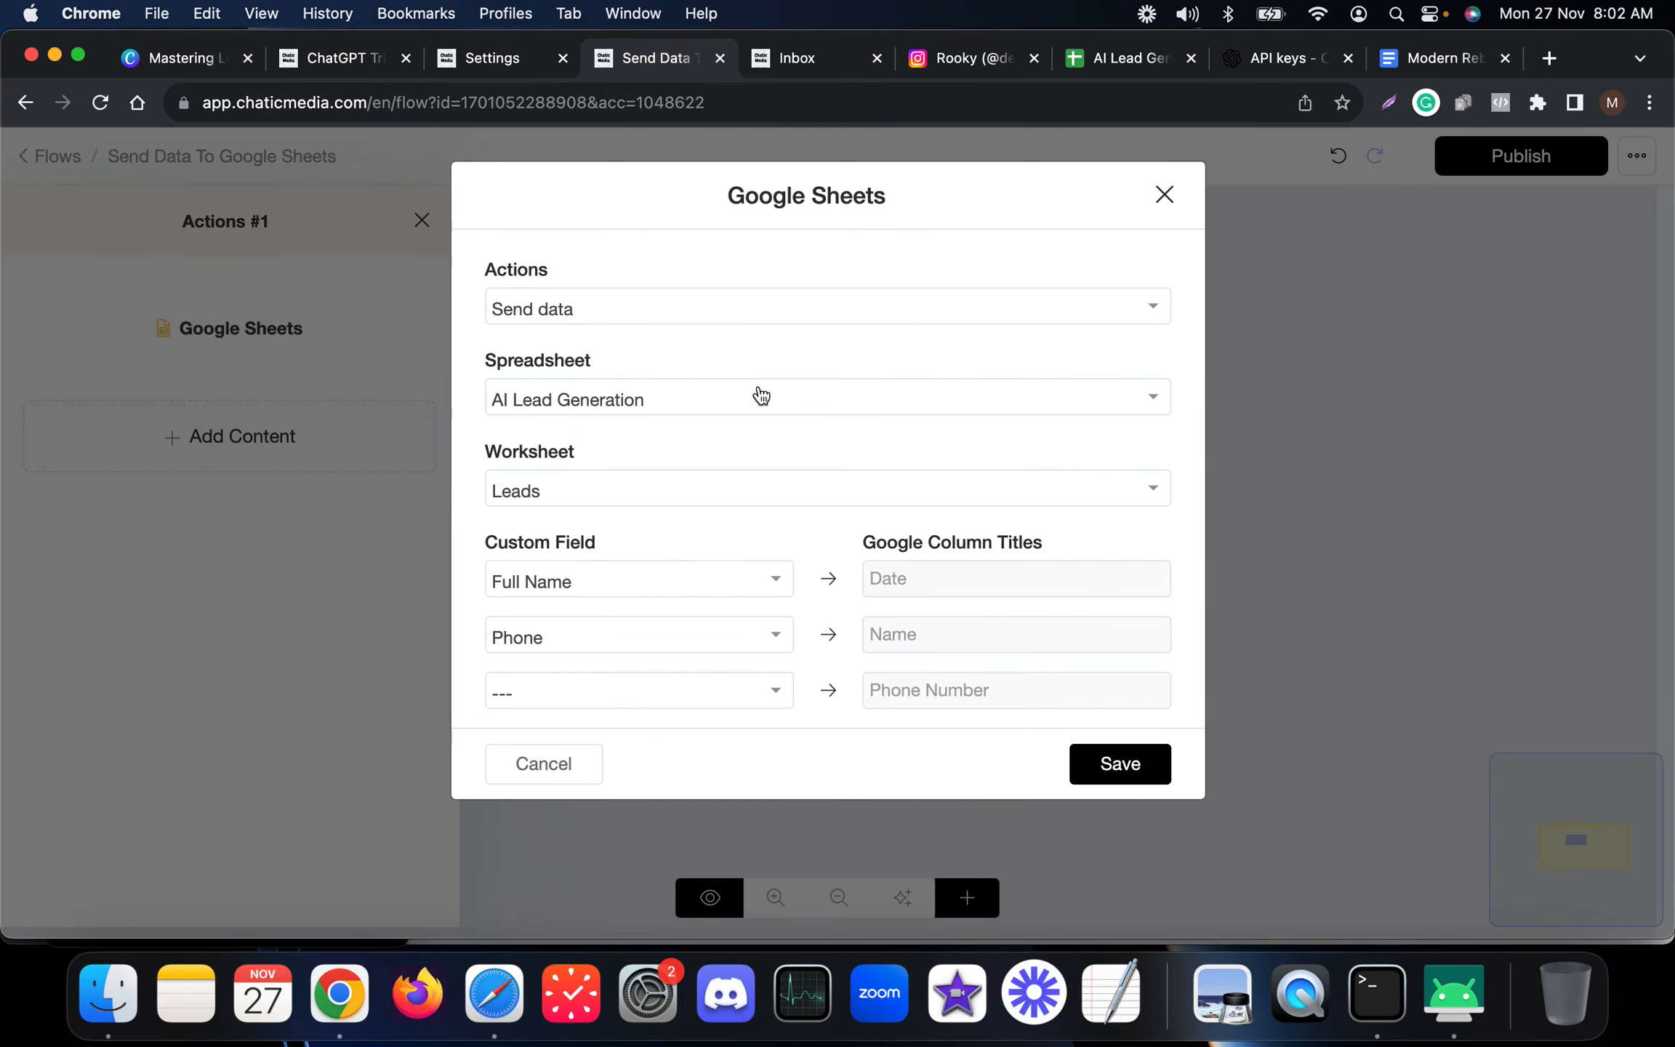
click(603, 579)
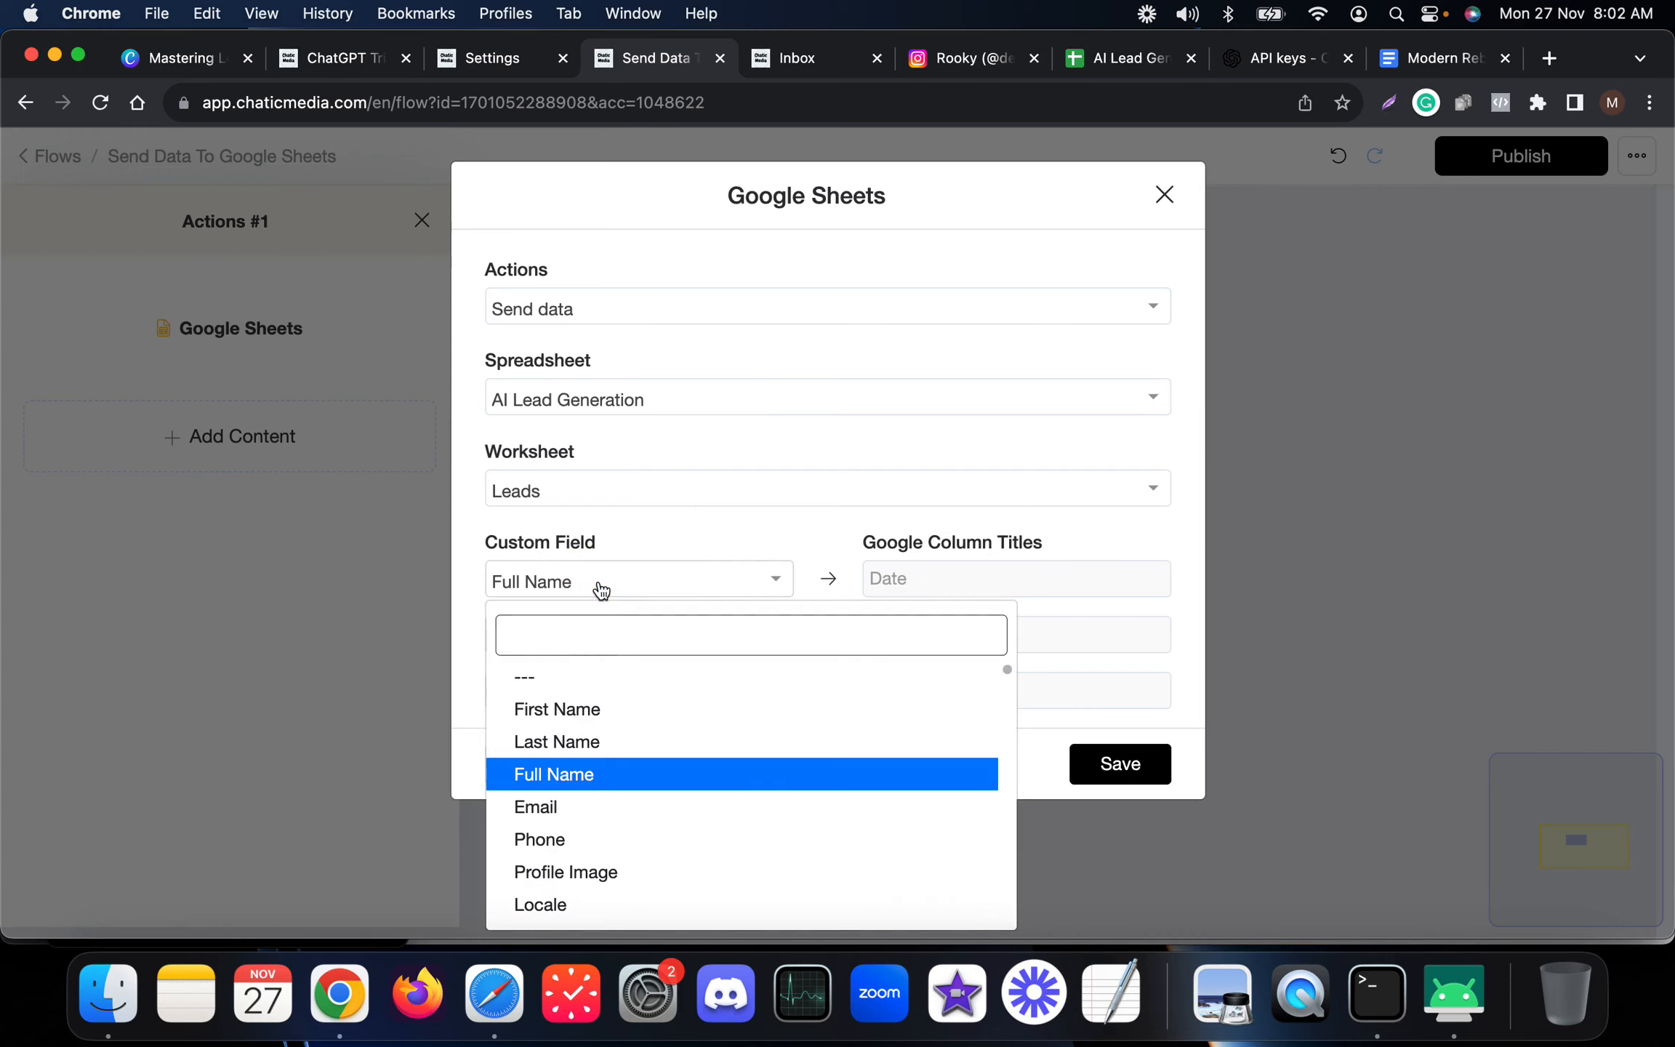
text(las)
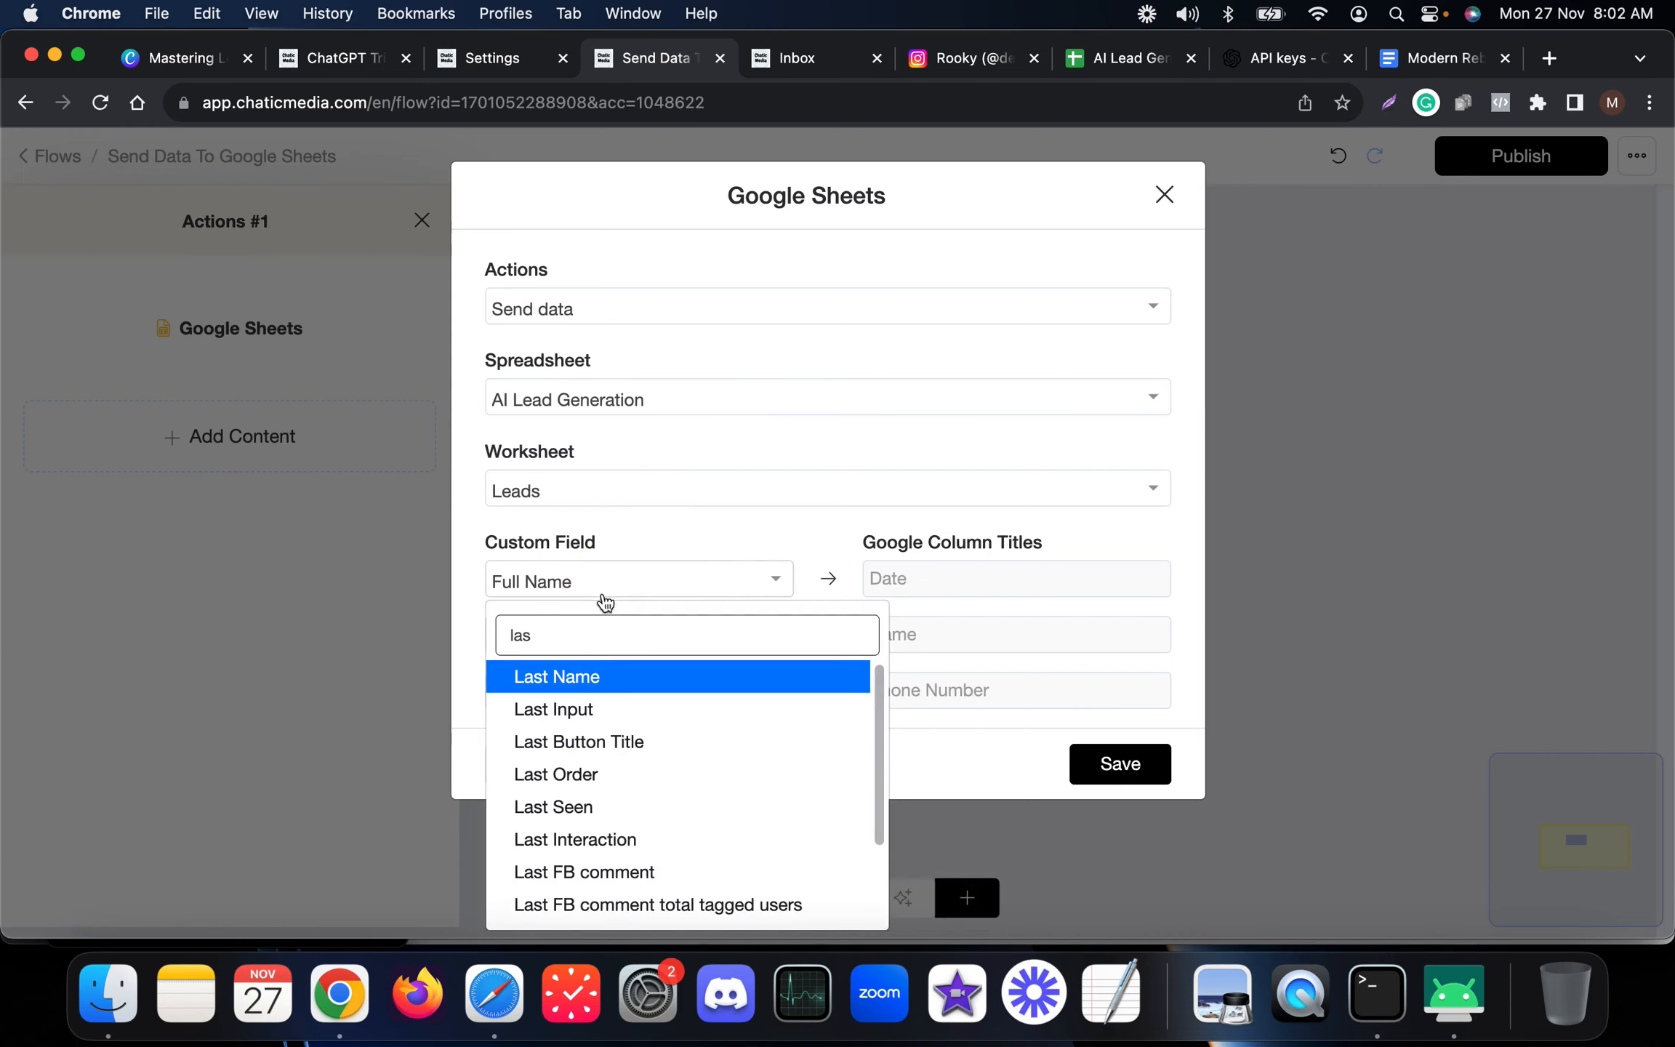
click(618, 840)
Map Full Name to the Name column and Phone to the Phone Number column, then save the action.
click(649, 640)
text(n)
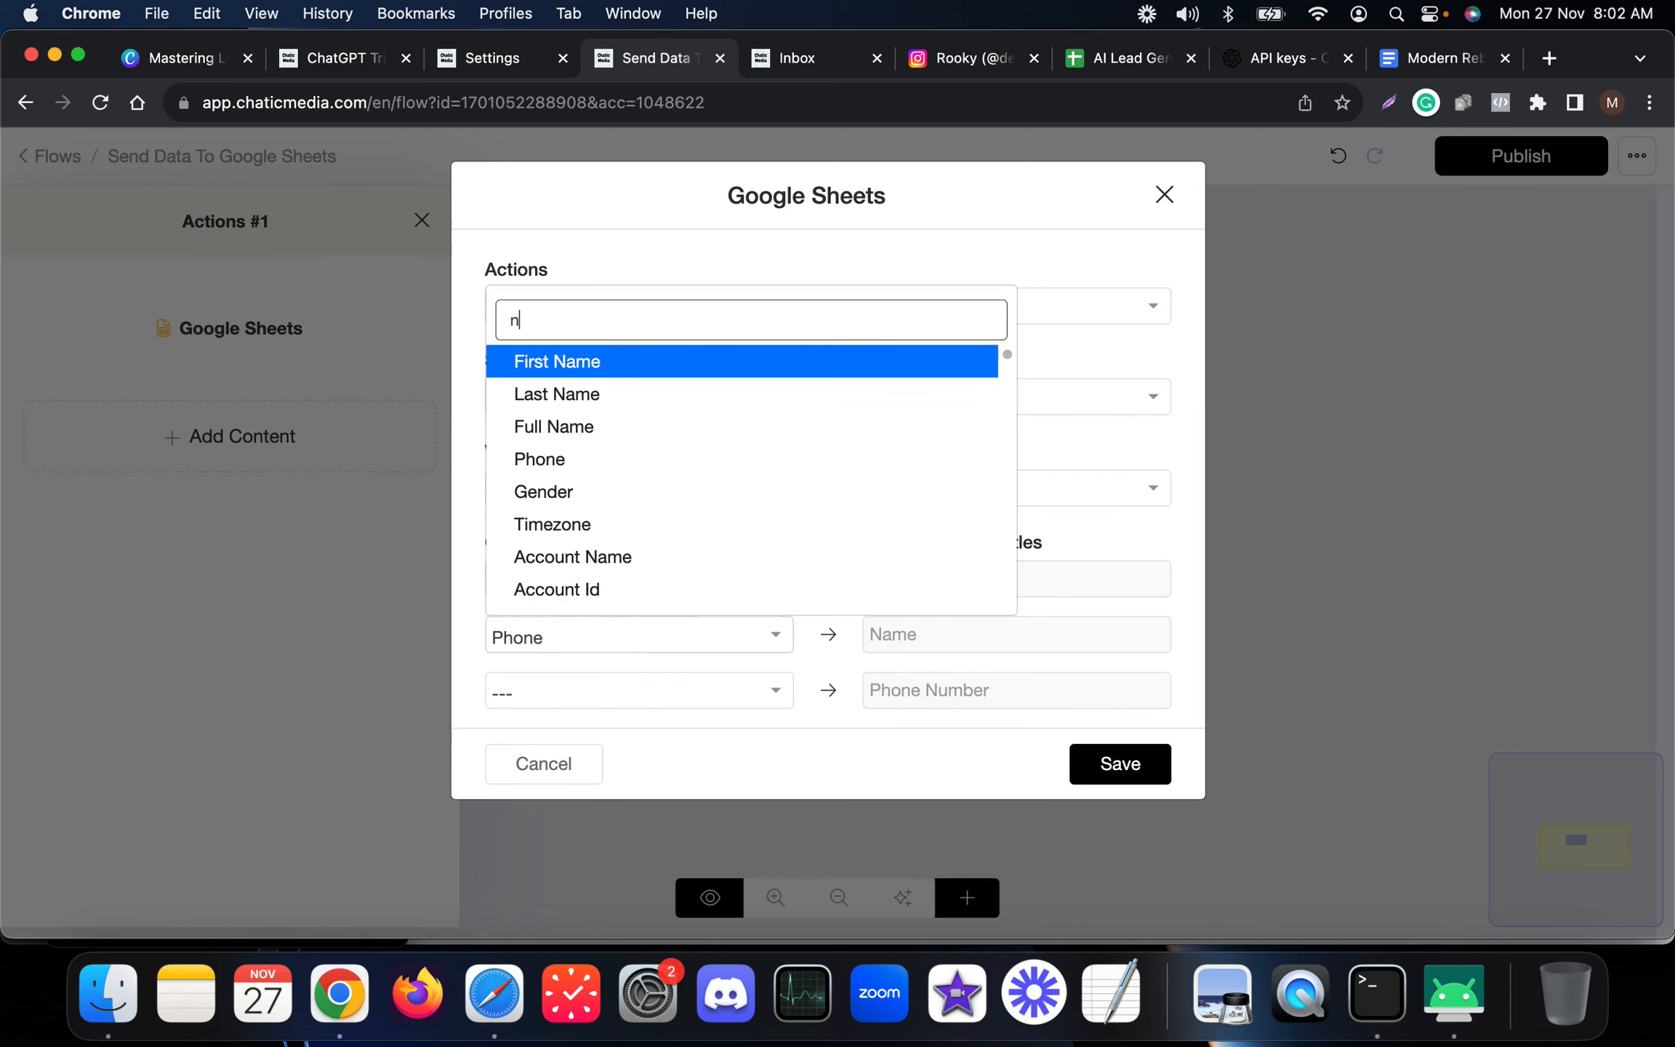
click(640, 428)
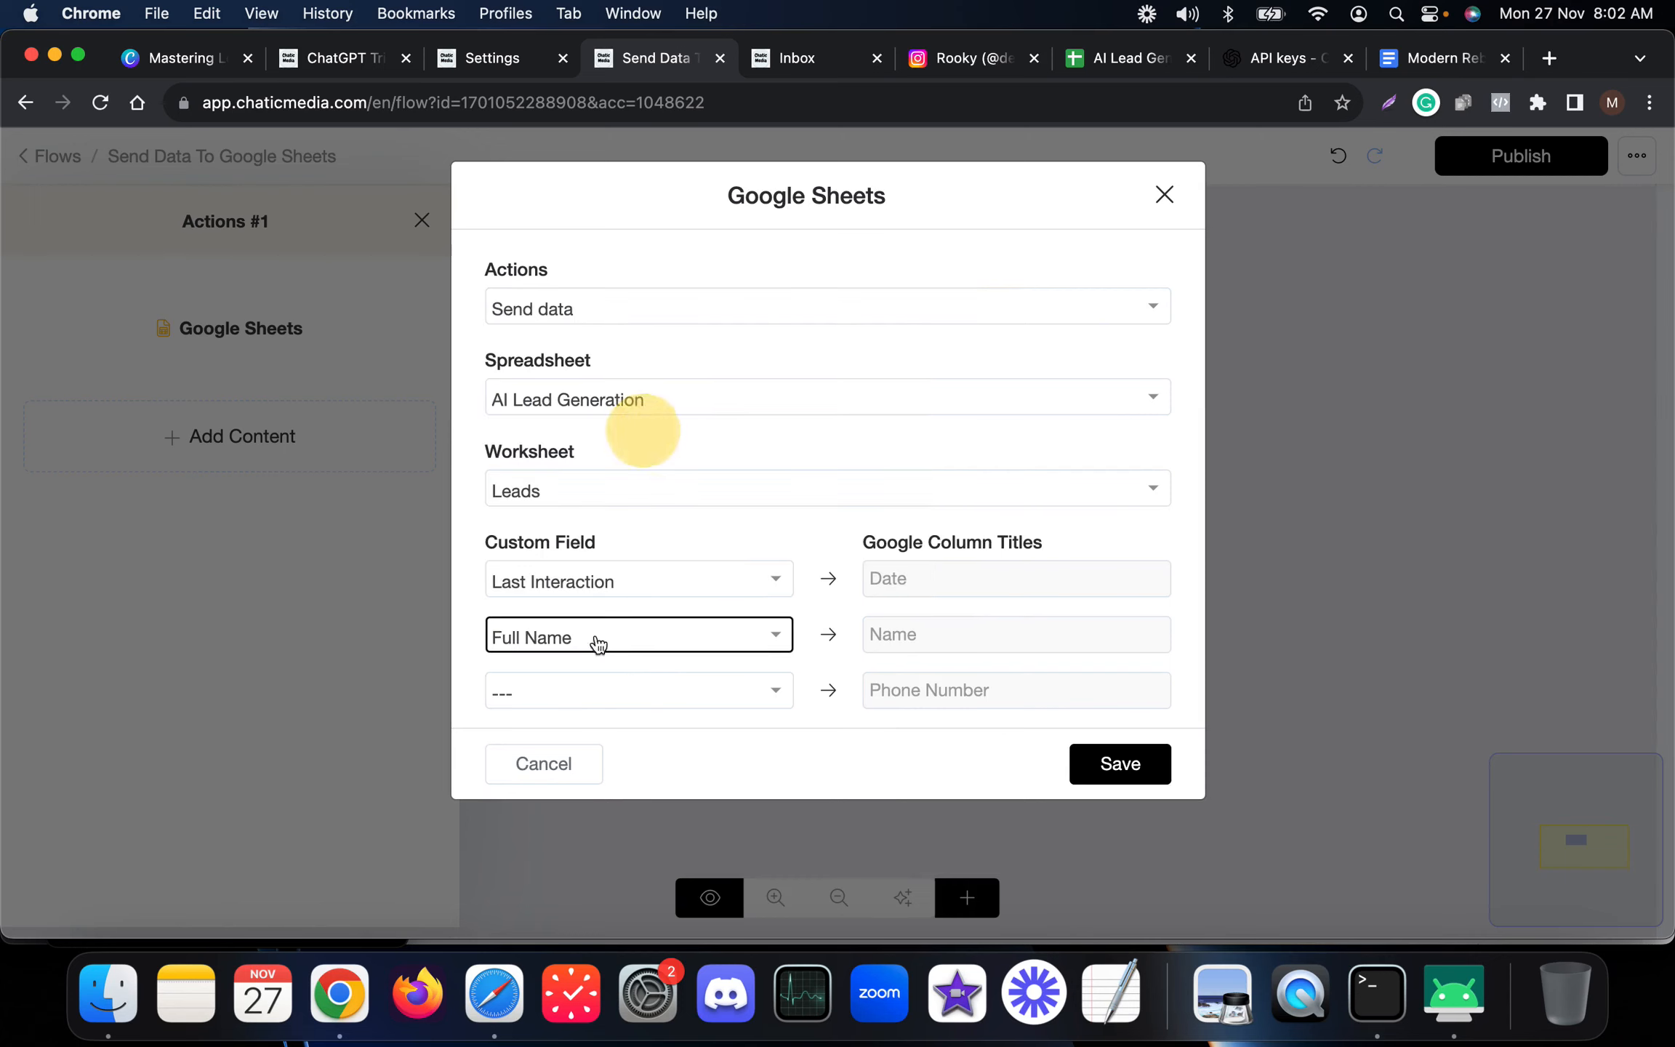
click(591, 694)
text(phone)
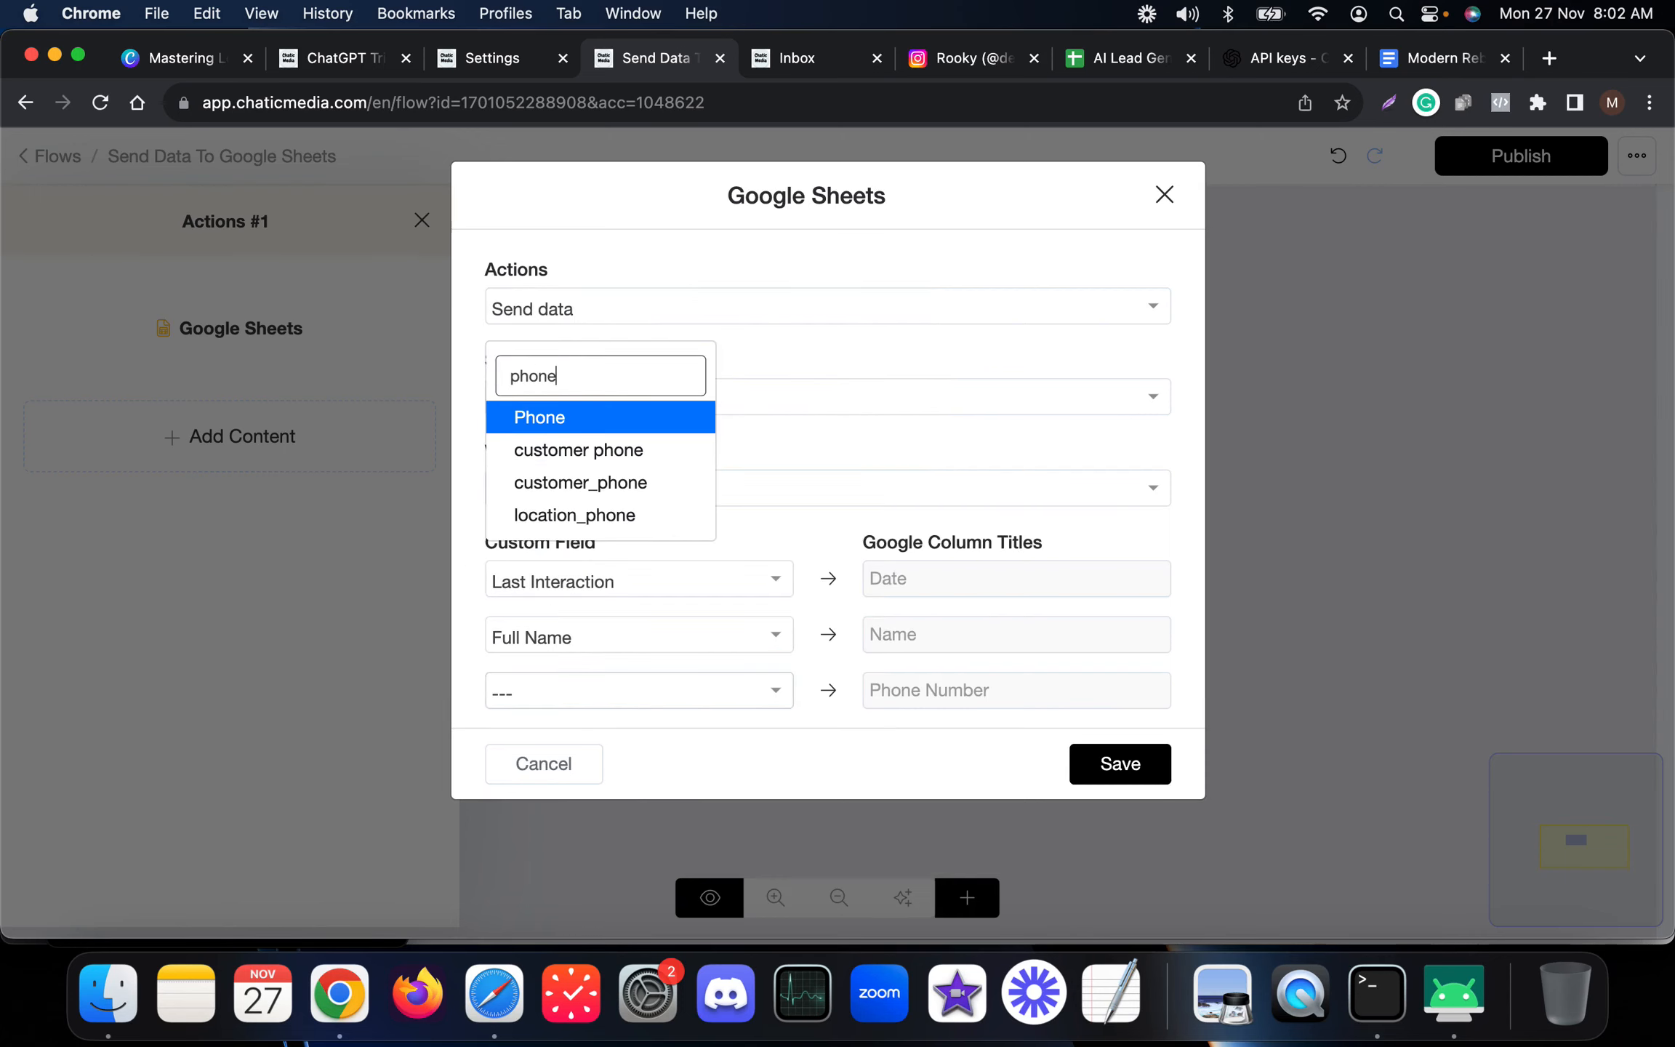
click(595, 420)
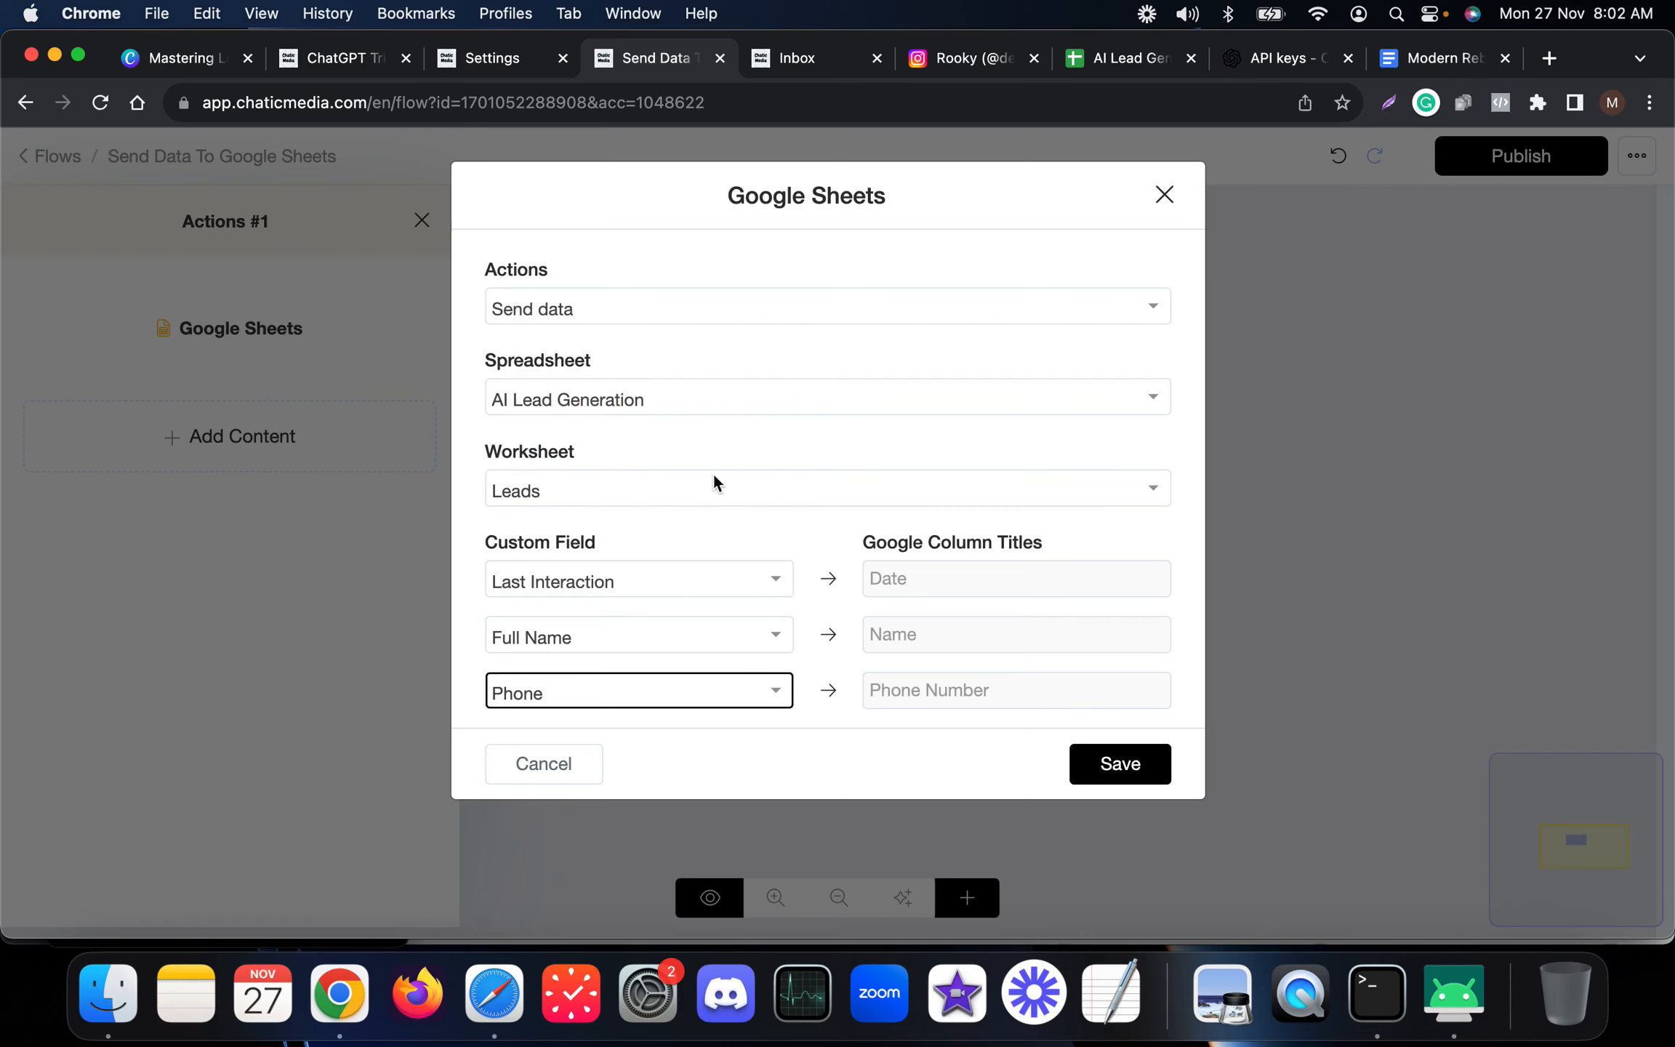
click(1117, 765)
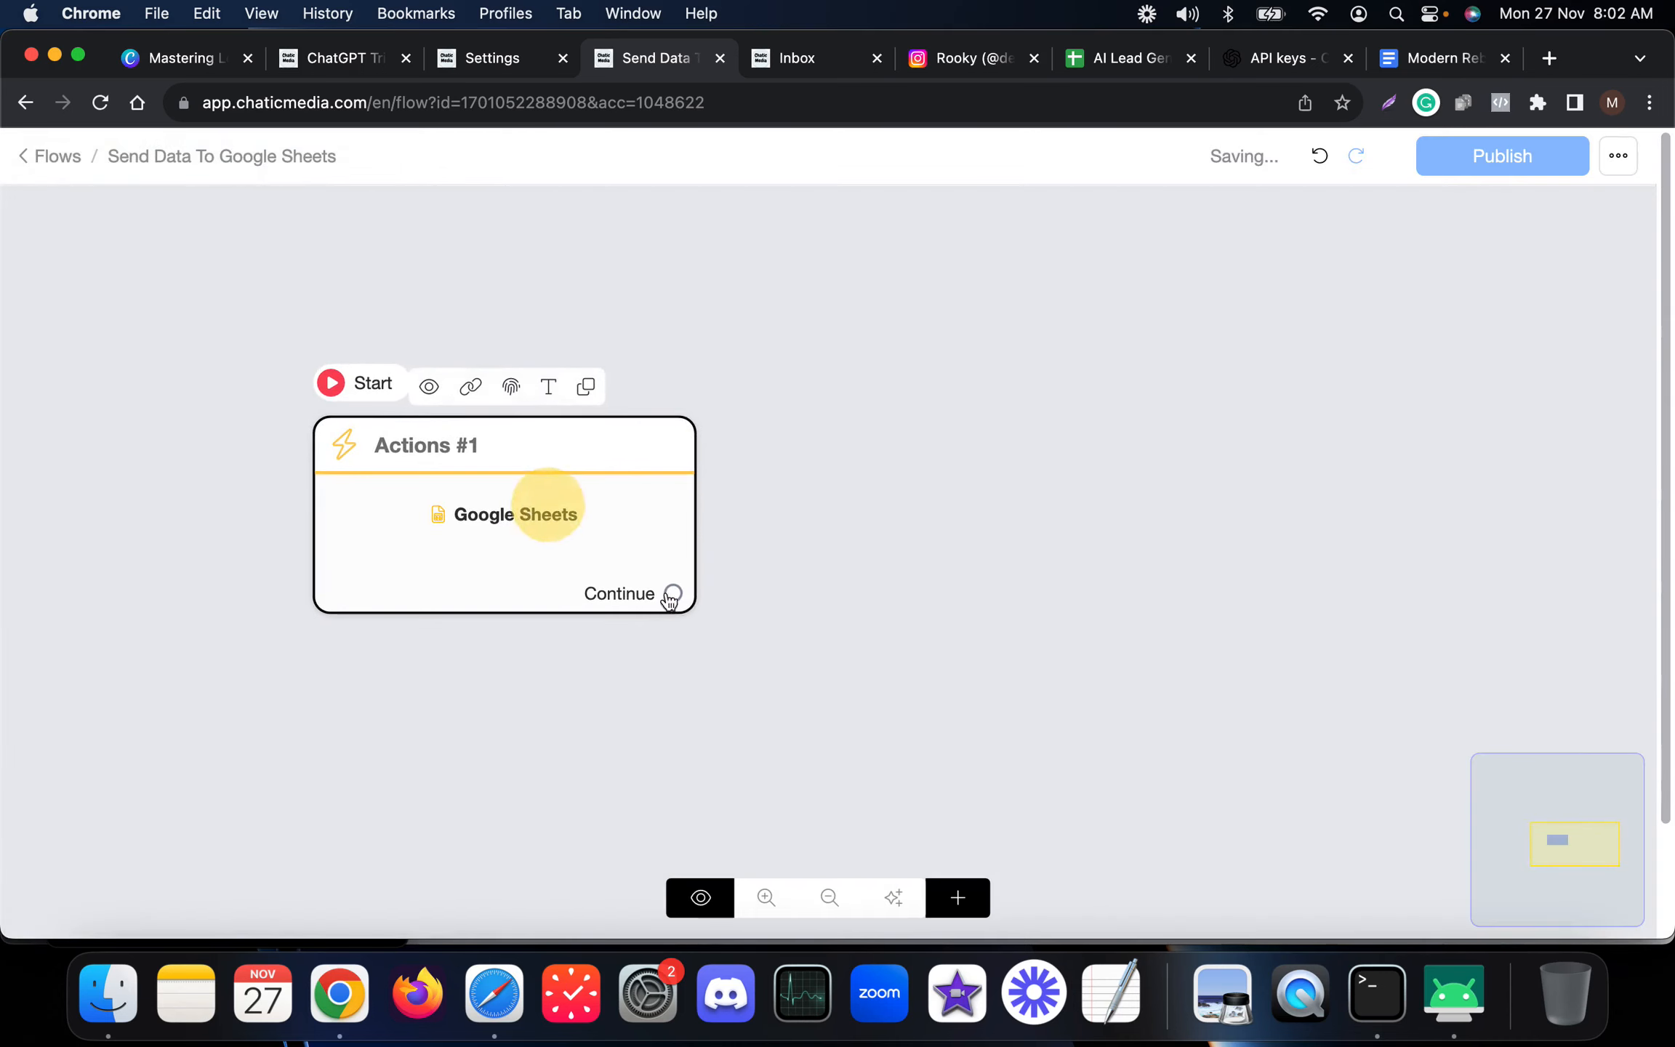
Connect a new Send Message block after the Actions block and add a text content to it.
drag(676, 591, 979, 369)
click(194, 634)
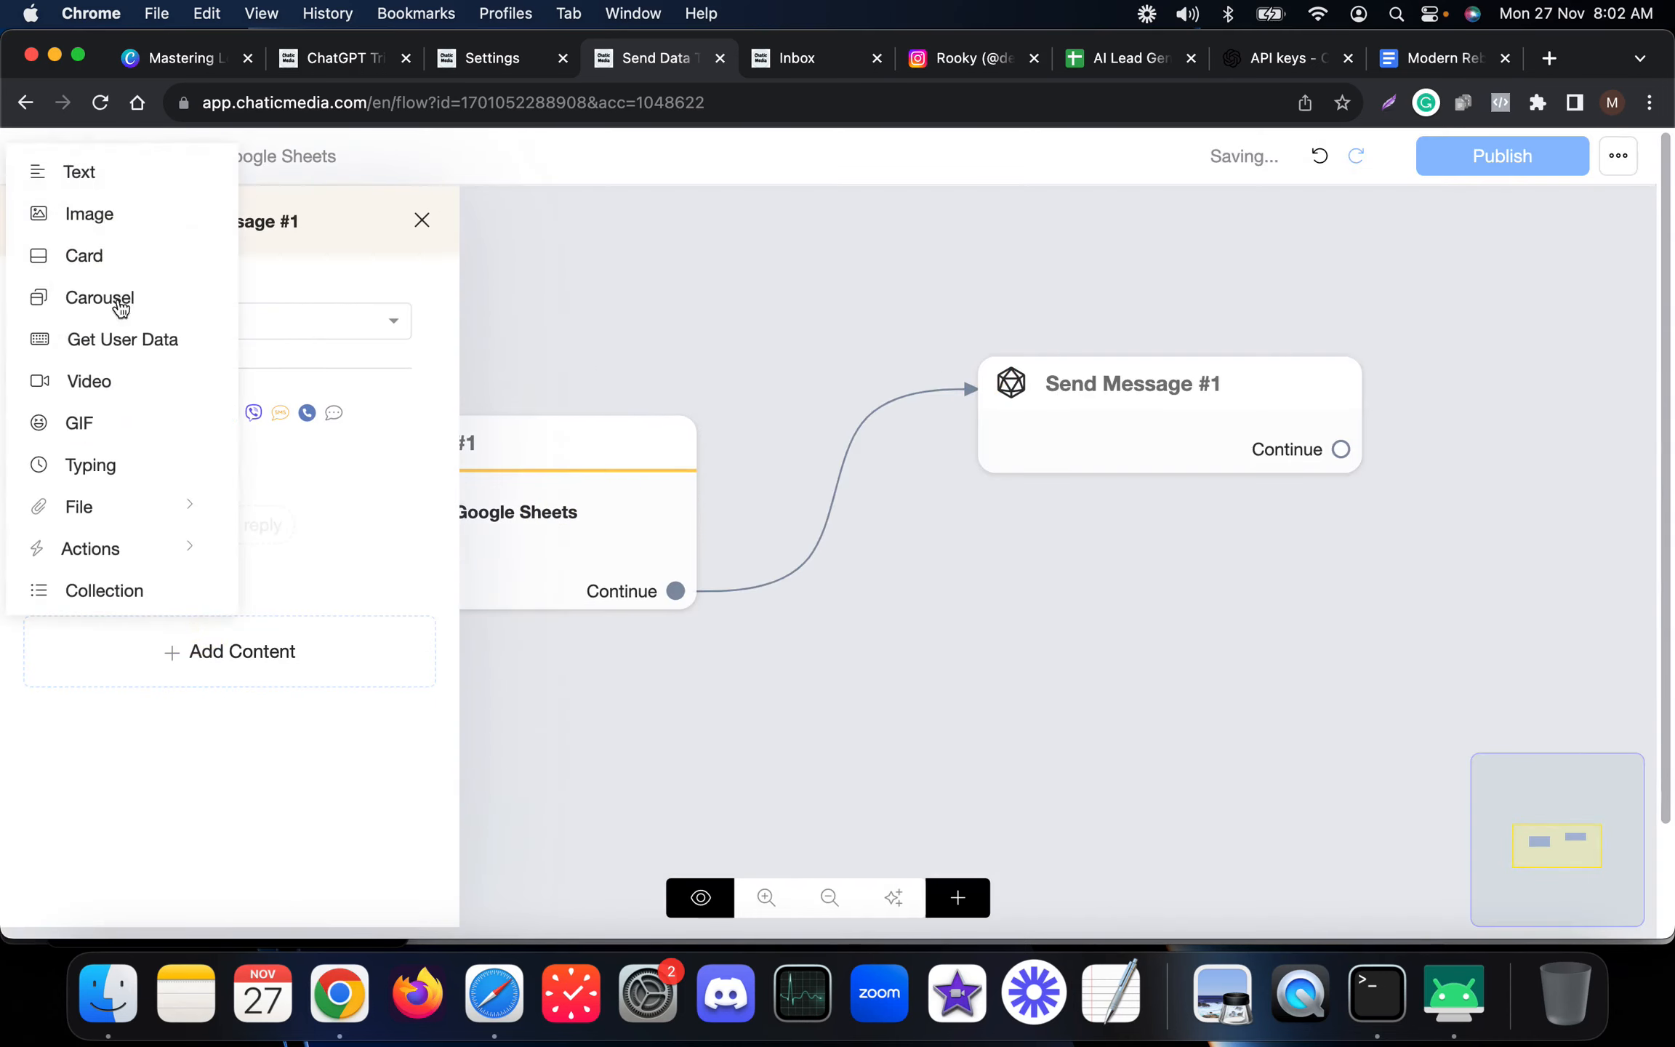
click(89, 176)
Write the message "Thanks! One of our agent will contact you soon!" in the Send Message block.
click(148, 479)
text(Tha)
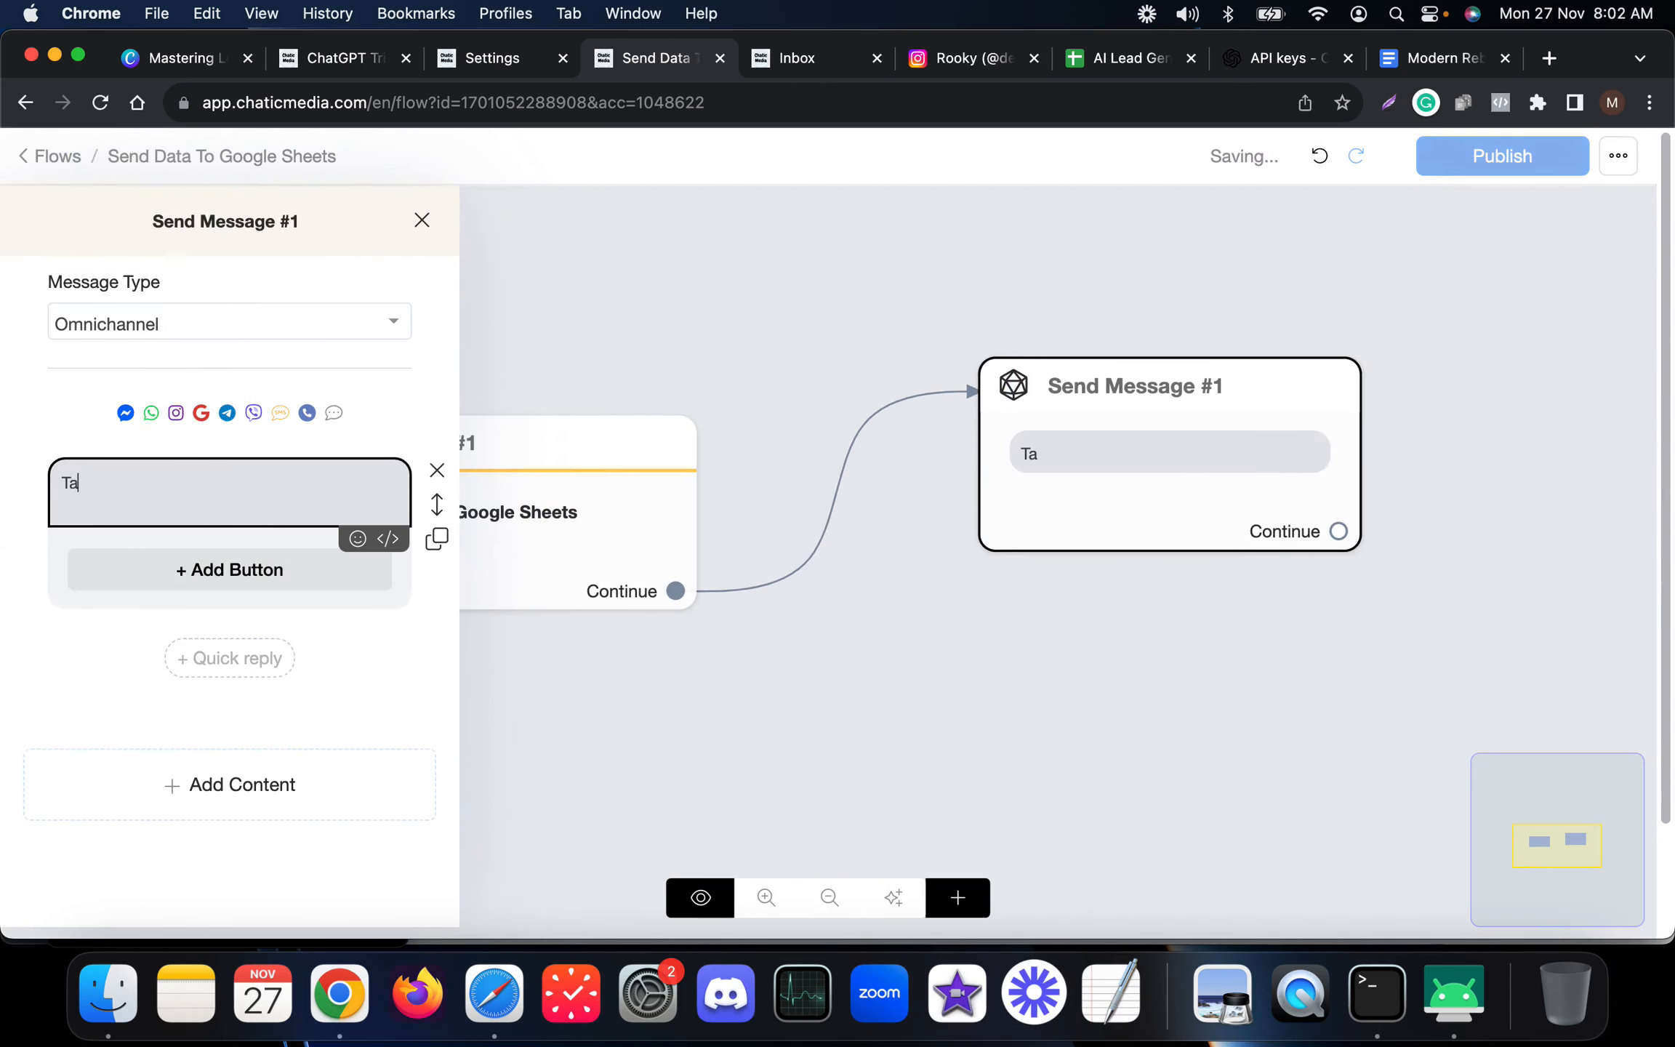
text(nk! One of our age)
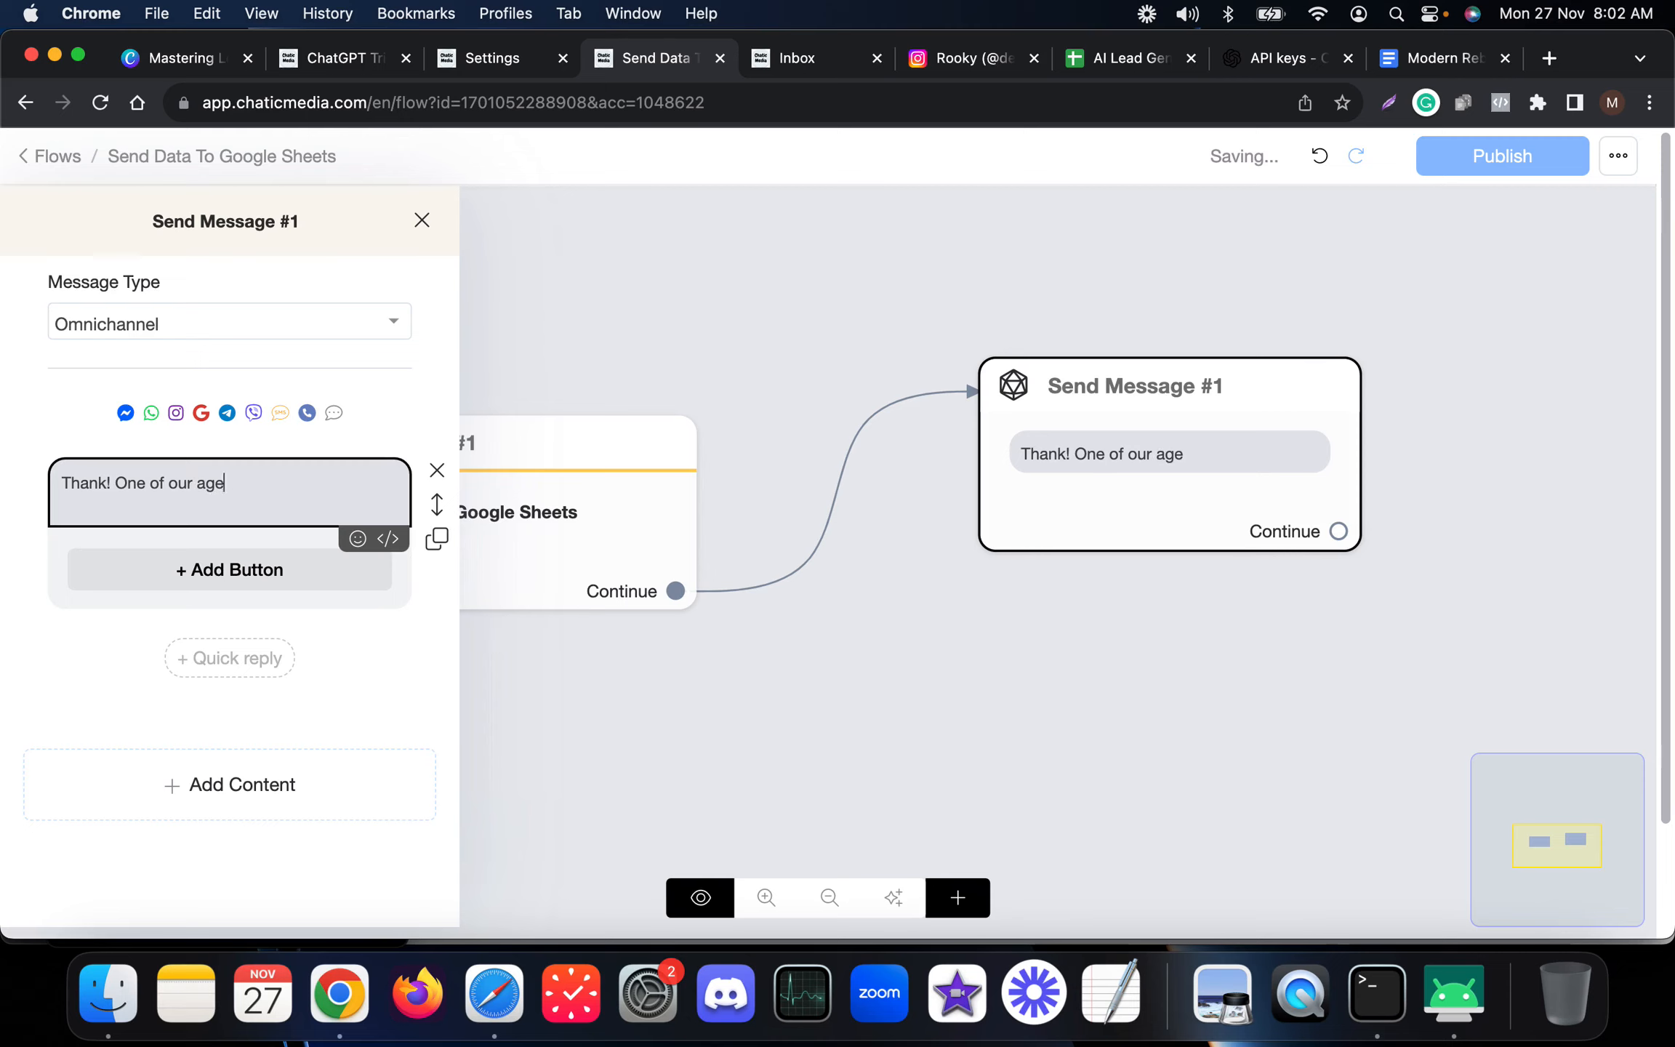
text(nt will contact yo)
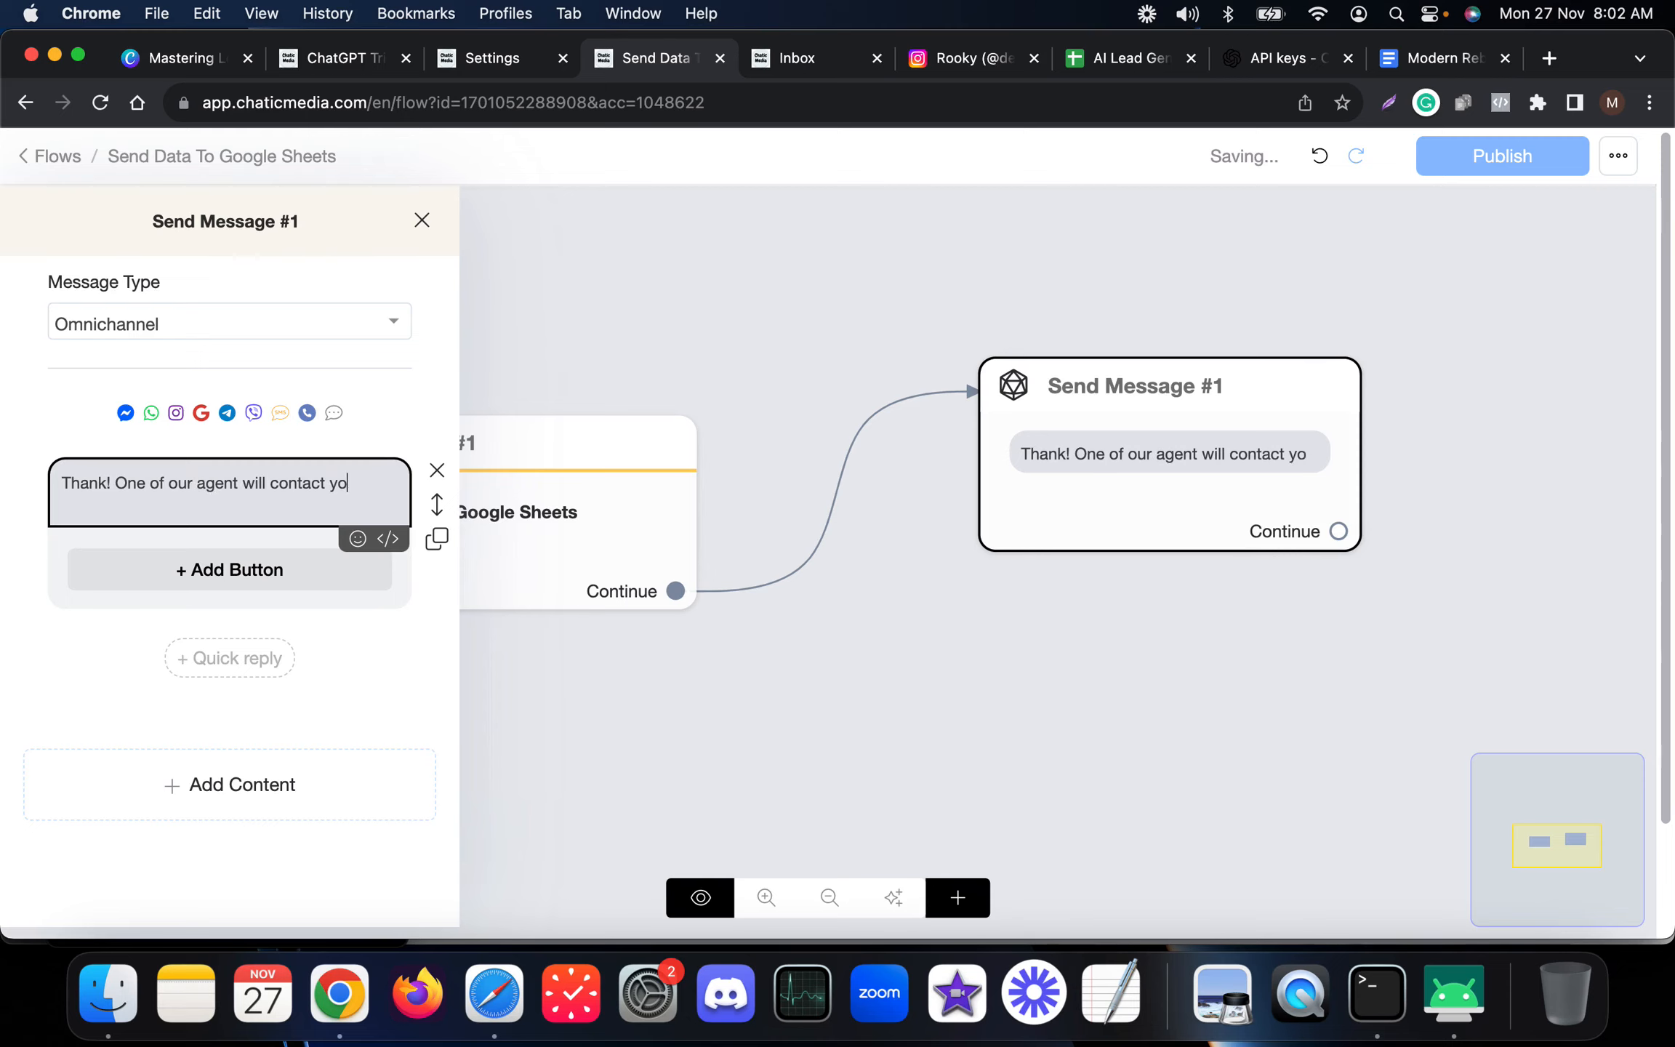
text(u soon!)
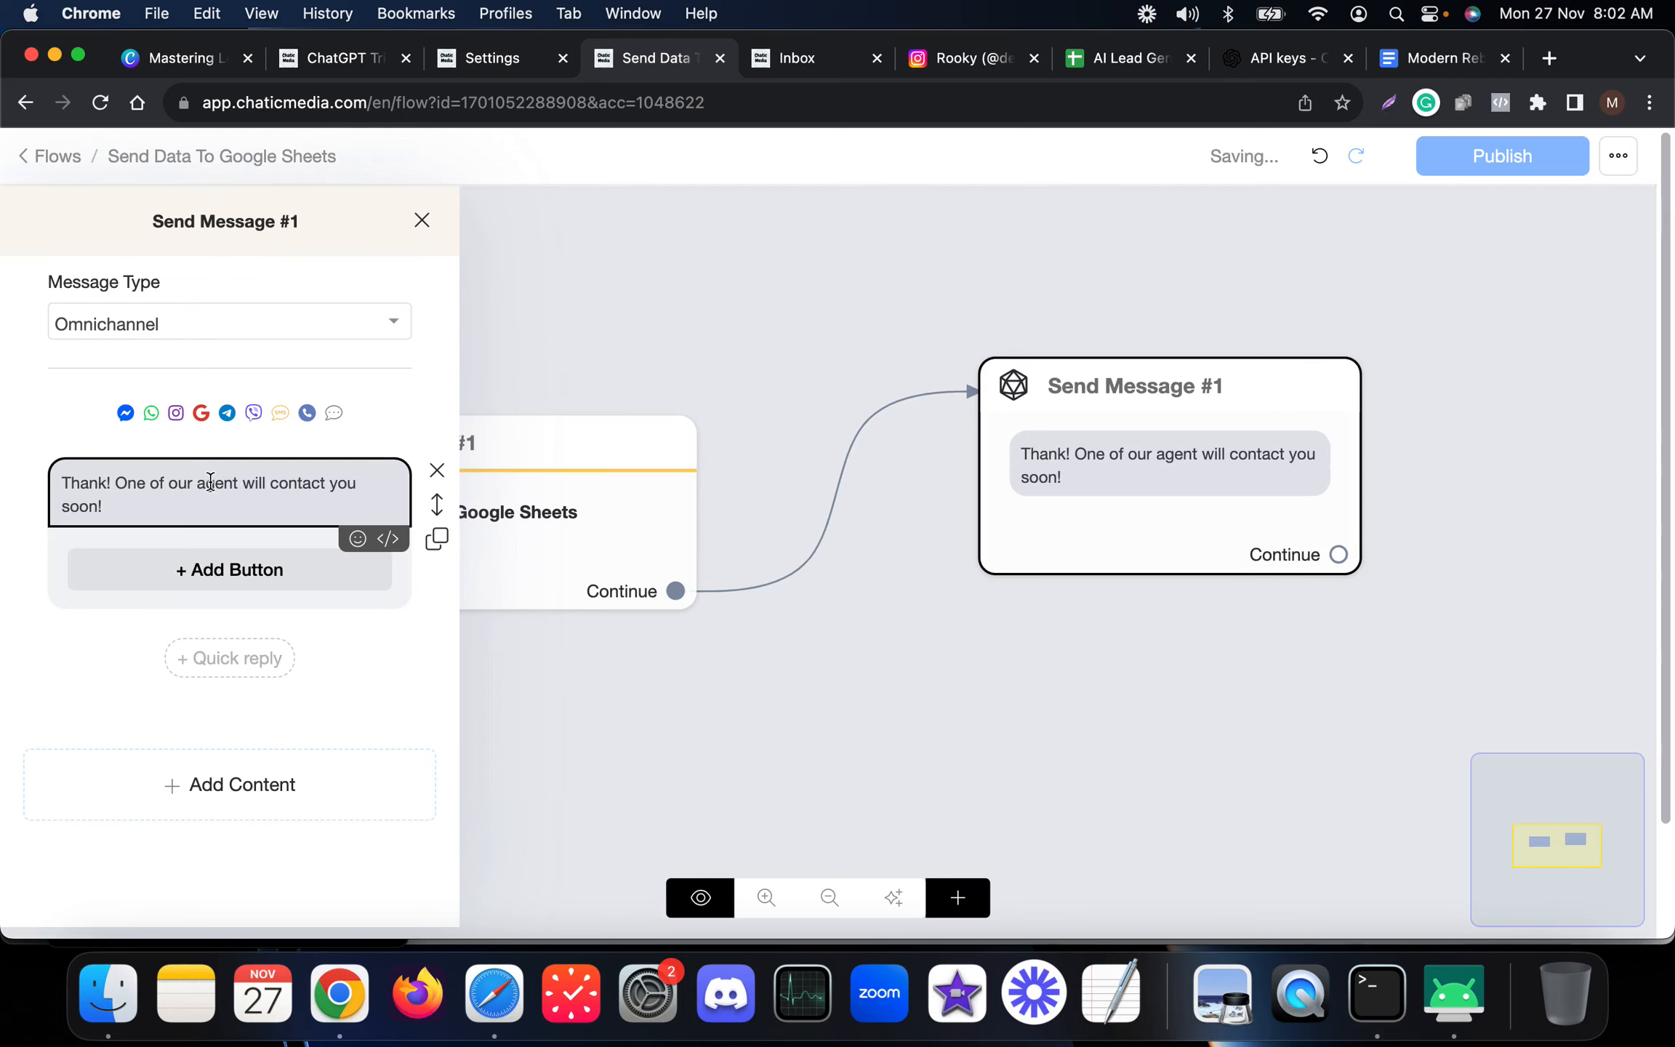
drag(100, 483, 112, 485)
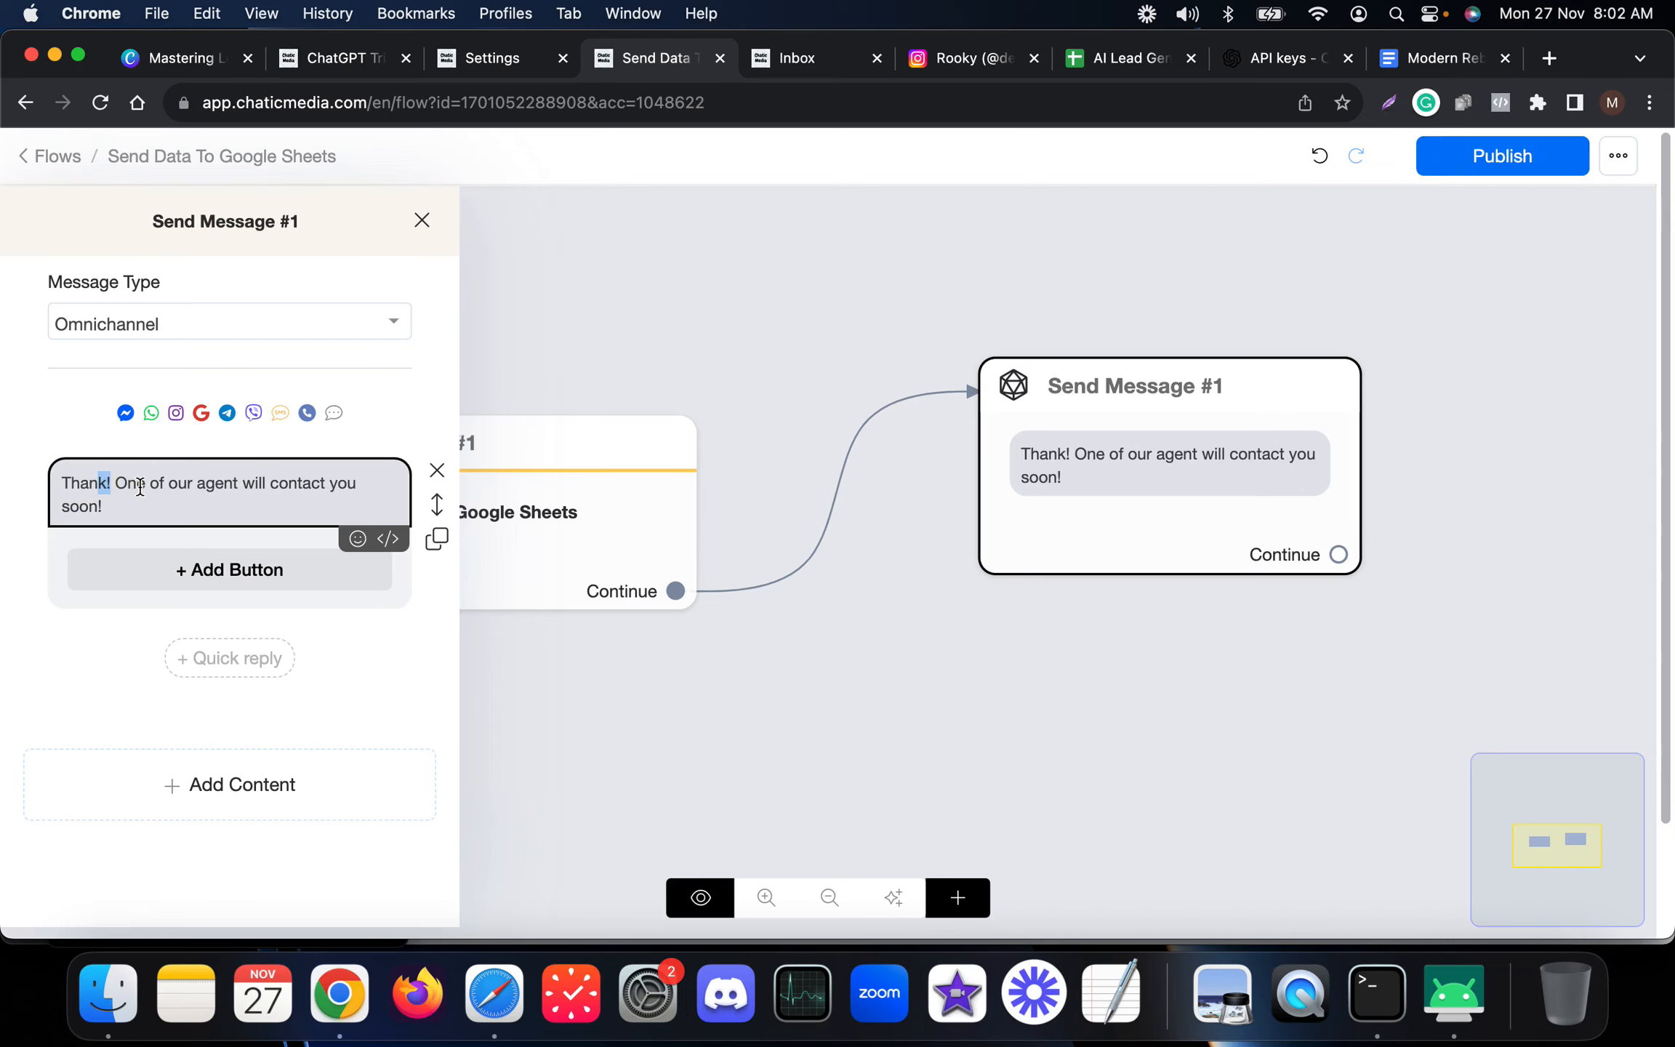
key(Right)
text(s)
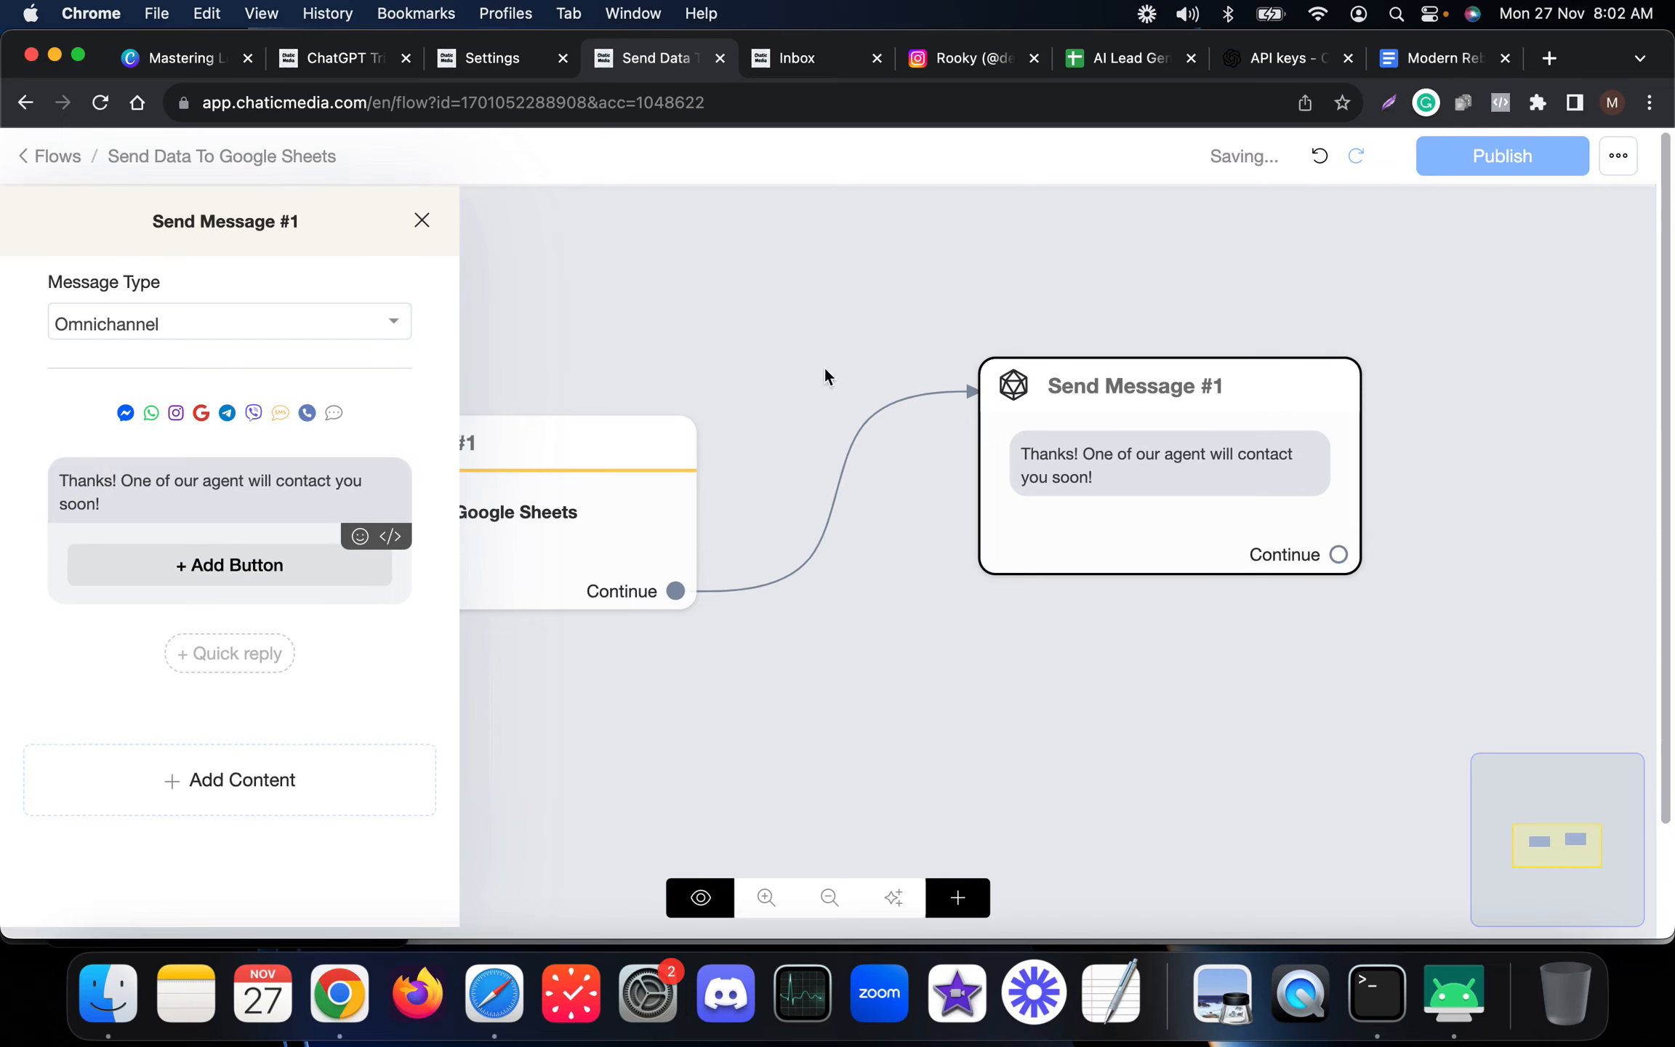
Reposition the Send Message block on the canvas and publish the flow.
click(1000, 257)
drag(1182, 468, 1085, 490)
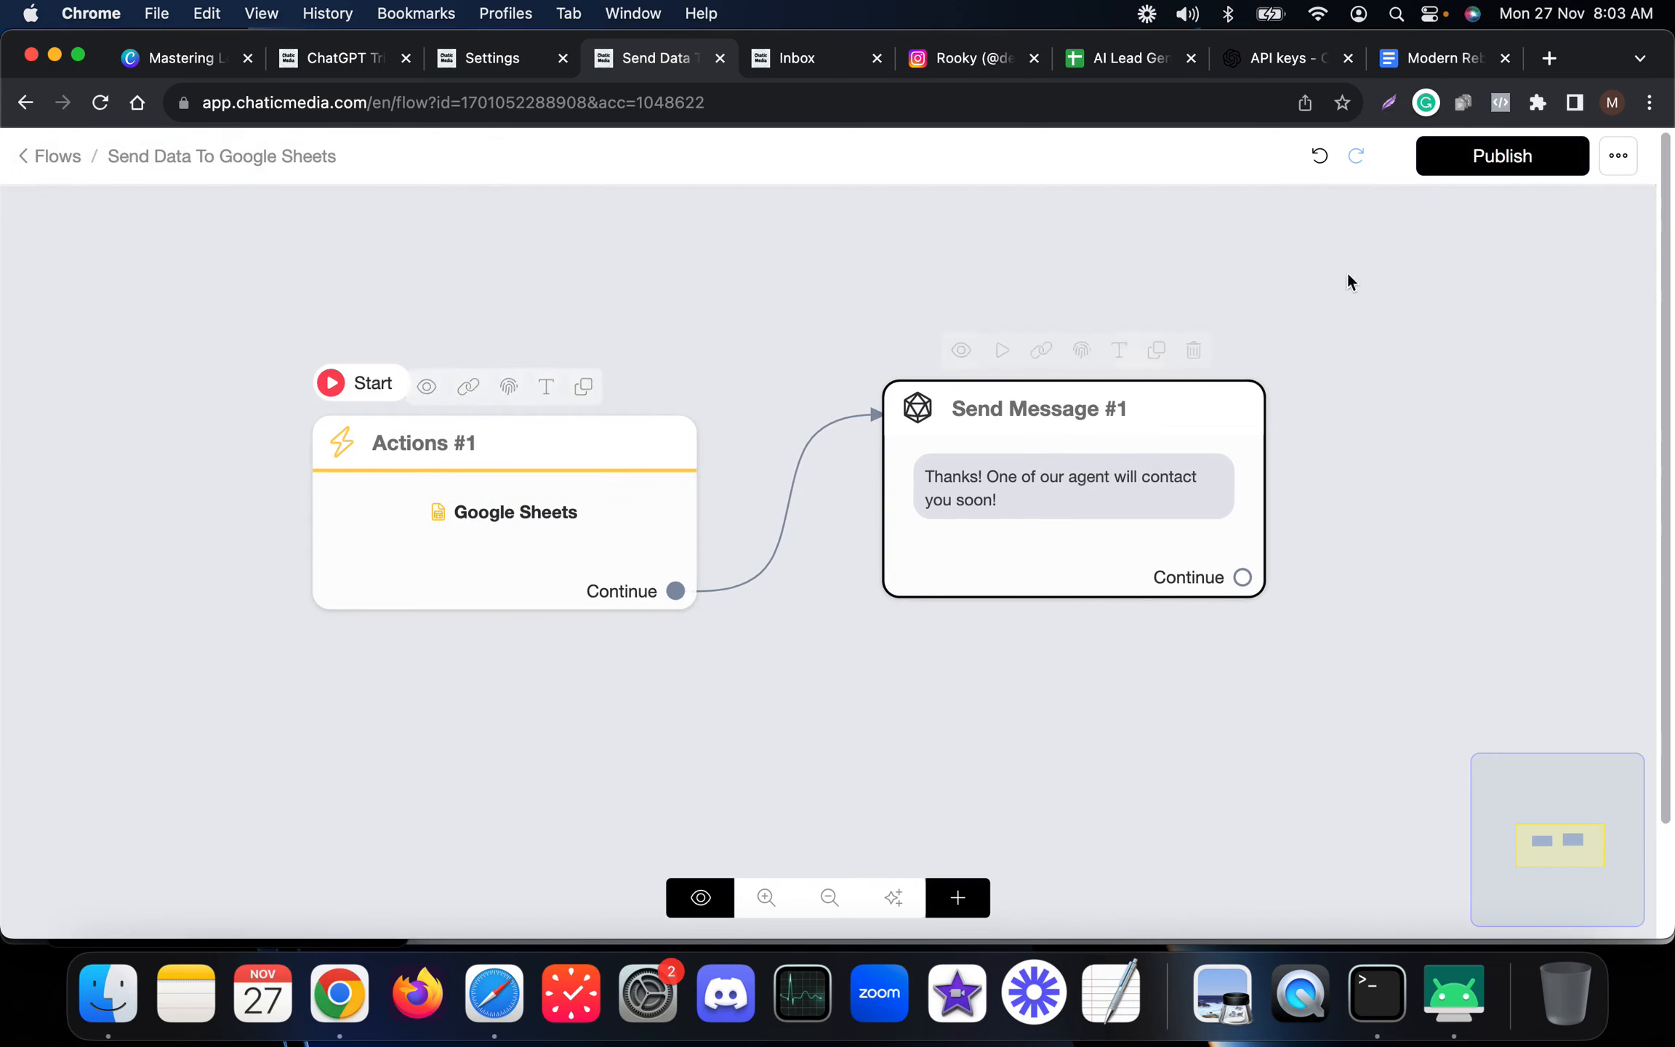
click(1503, 163)
Open the request_callback ChatGPT trigger for editing and clear its output message.
click(495, 58)
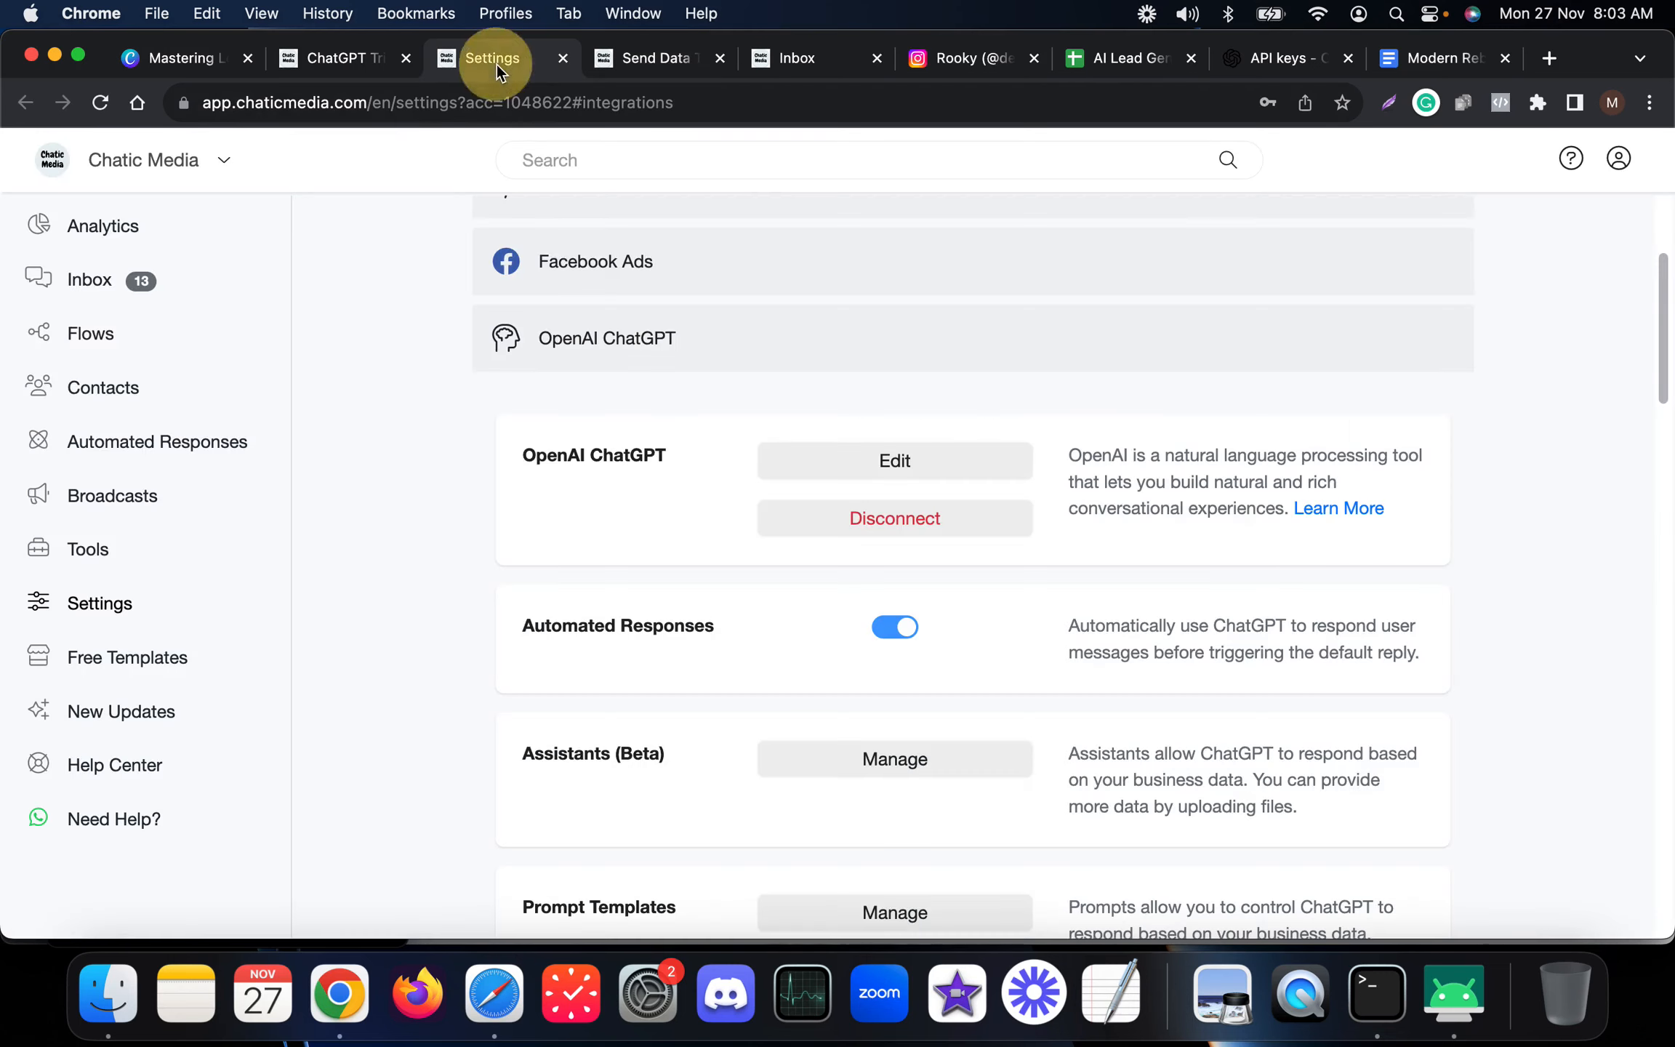
scroll(738, 654, down, 3)
scroll(742, 719, down, 2)
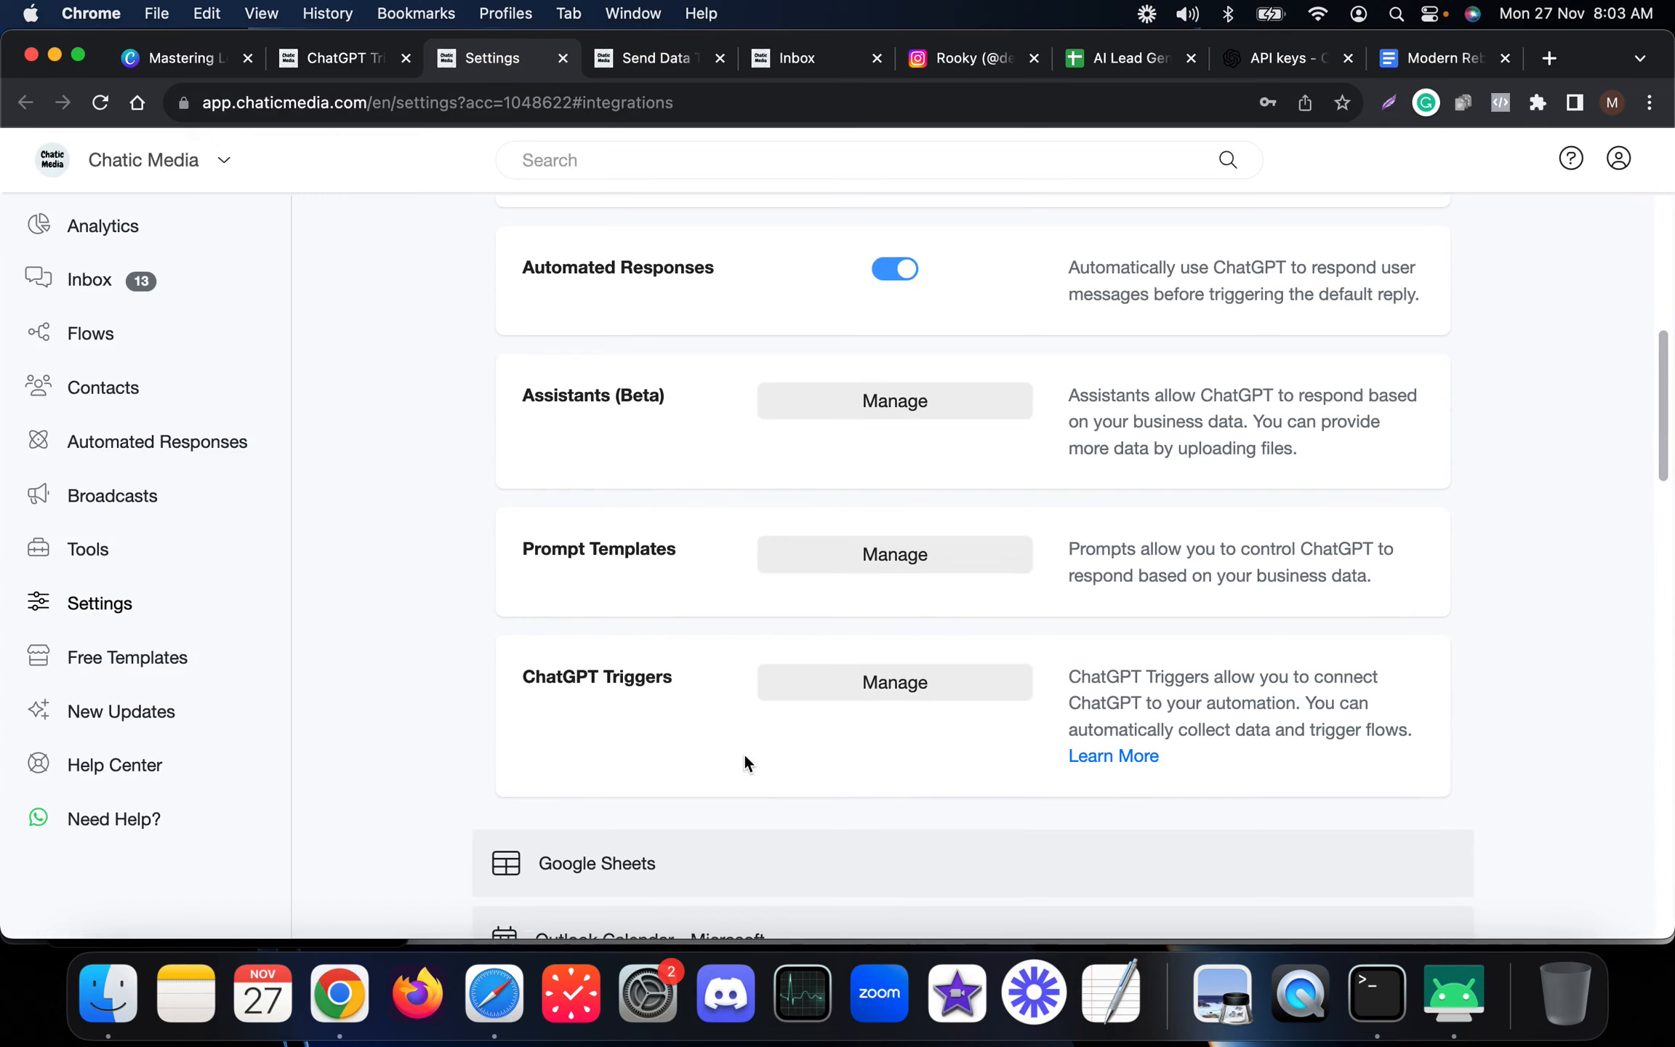
click(867, 687)
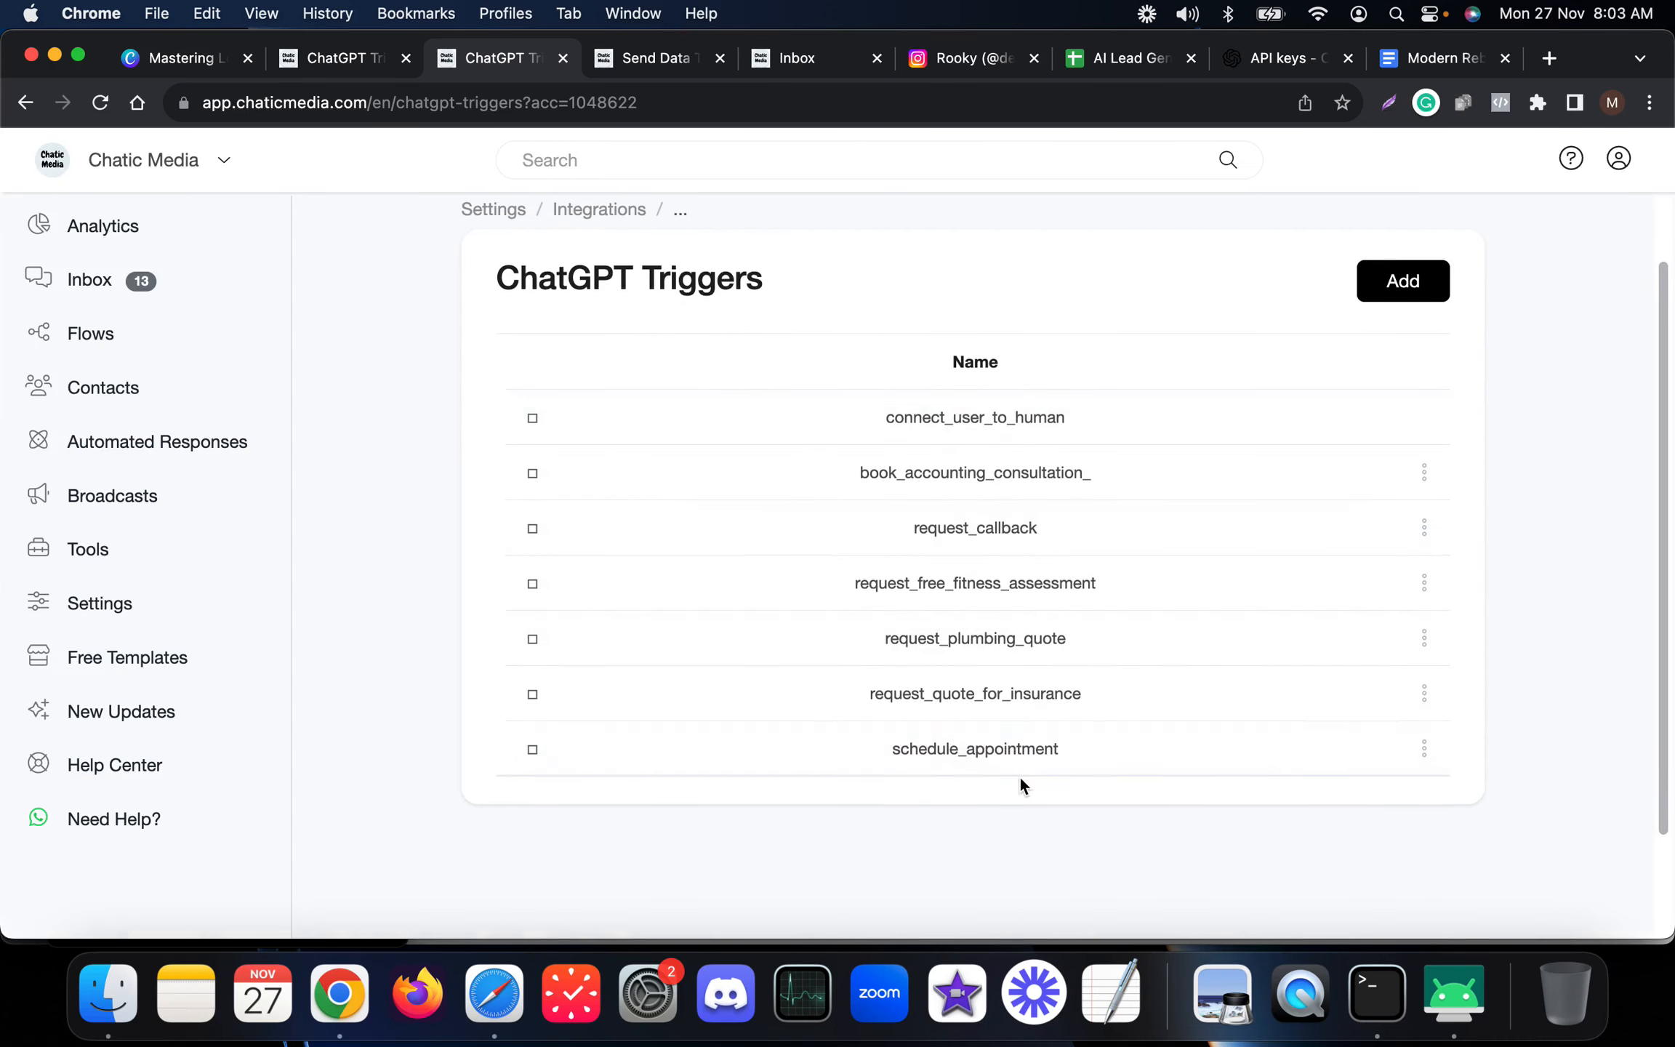
click(1424, 529)
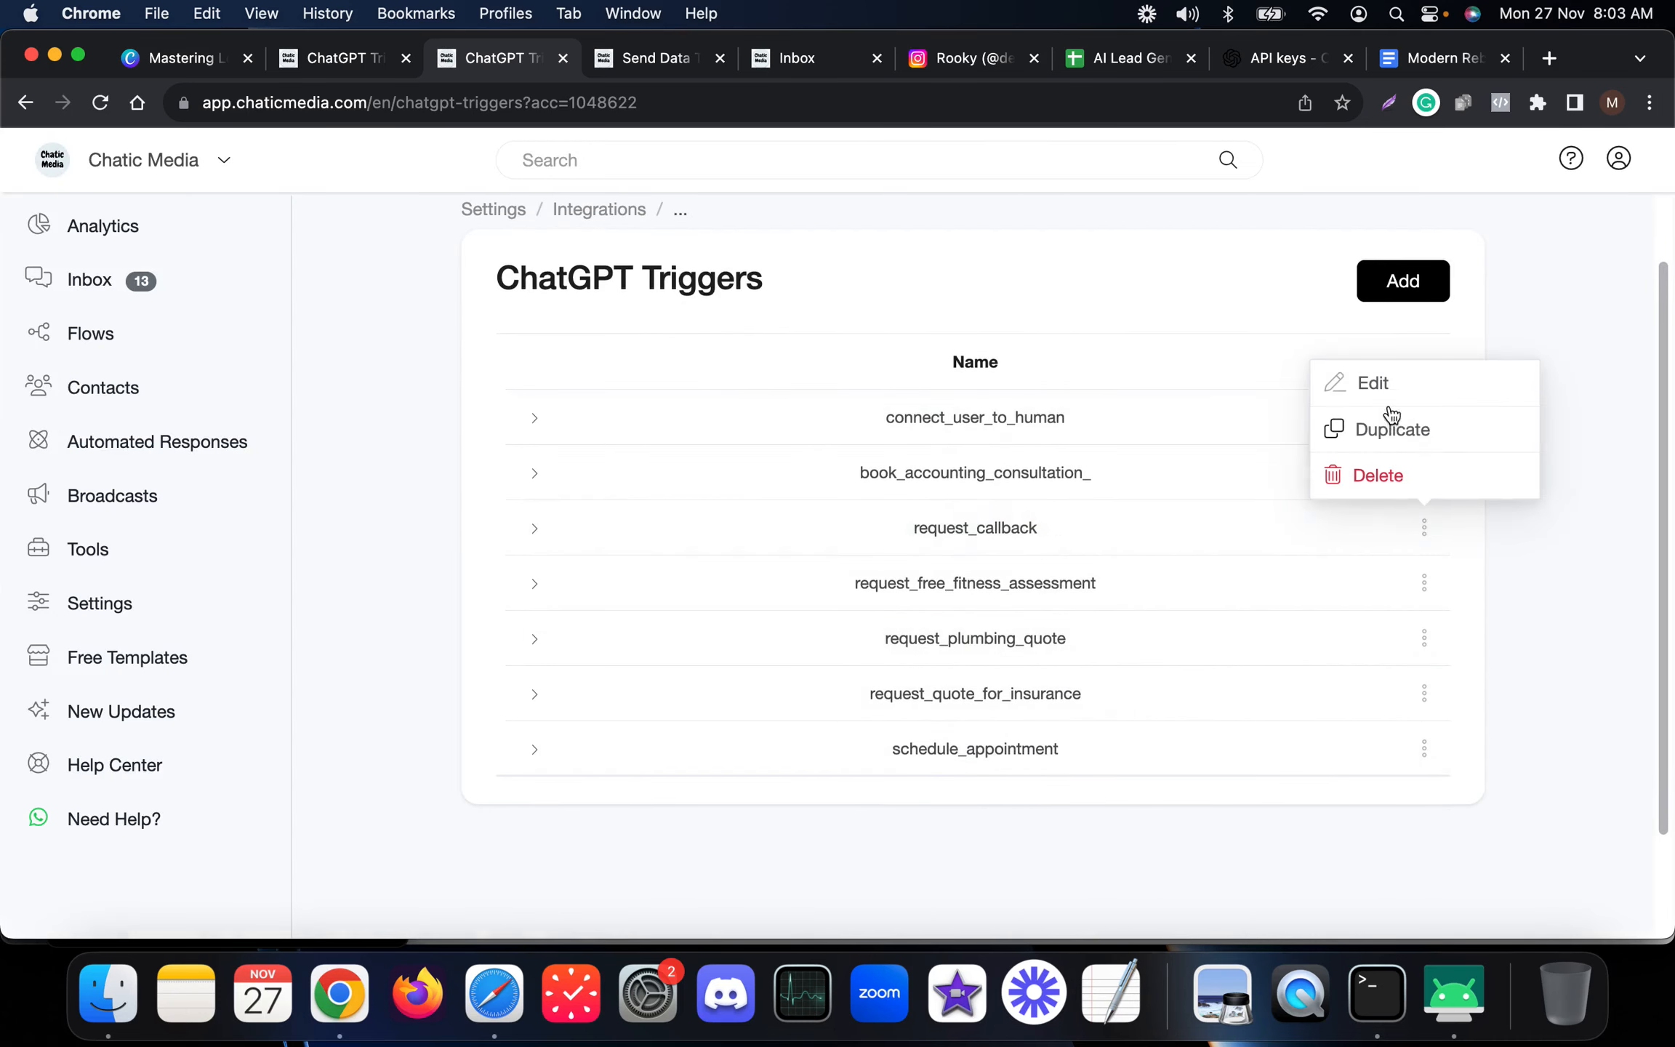
click(1385, 384)
scroll(736, 578, down, 2)
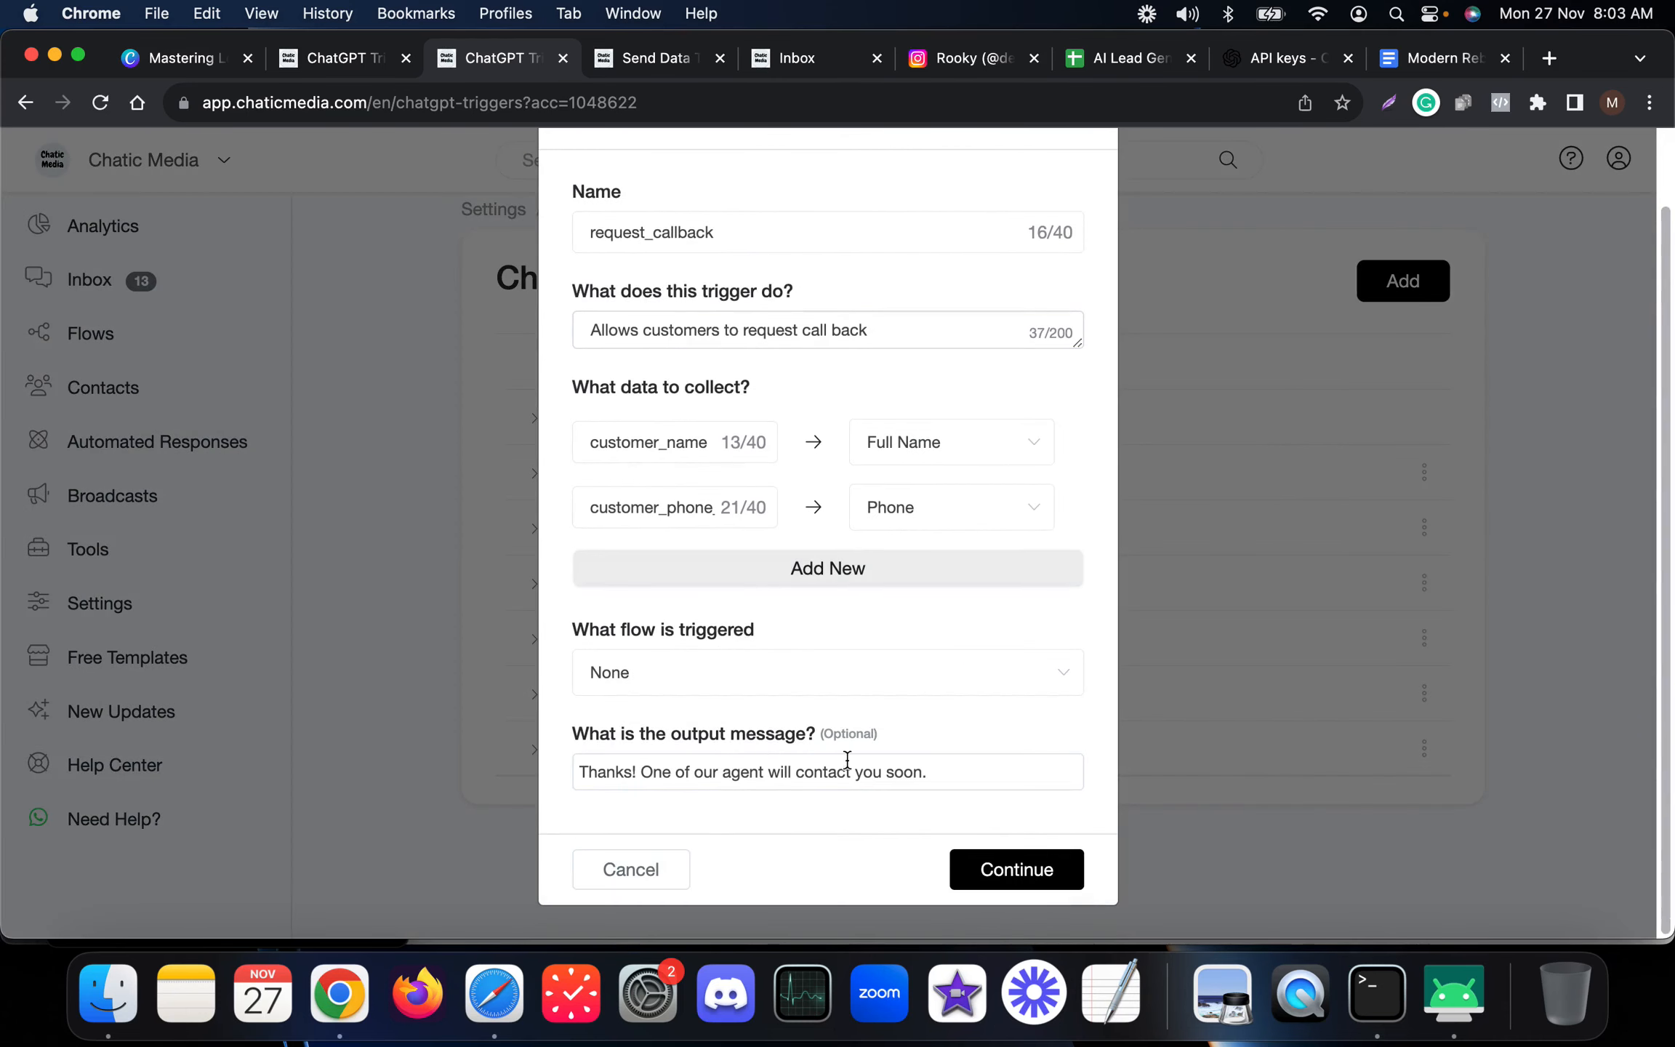
triple_click(1014, 769)
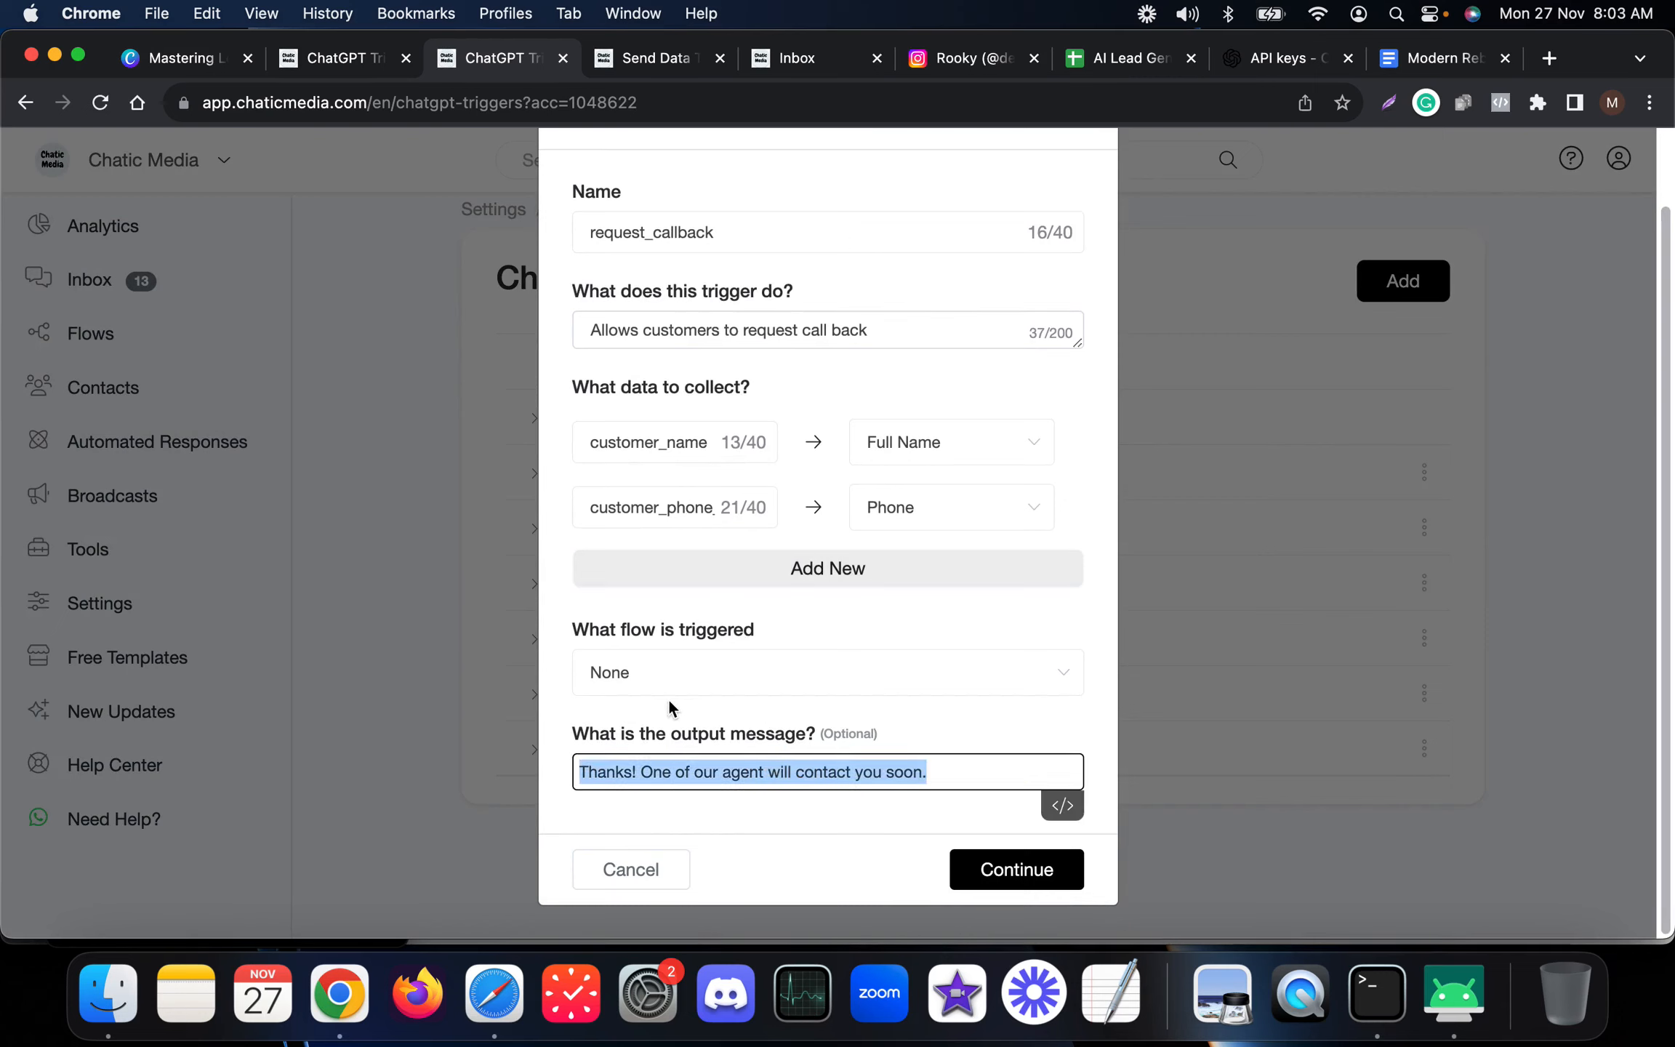
key(BackSpace)
Set the trigger's flow to Send Data To Google Sheets and save the request_callback trigger.
click(690, 682)
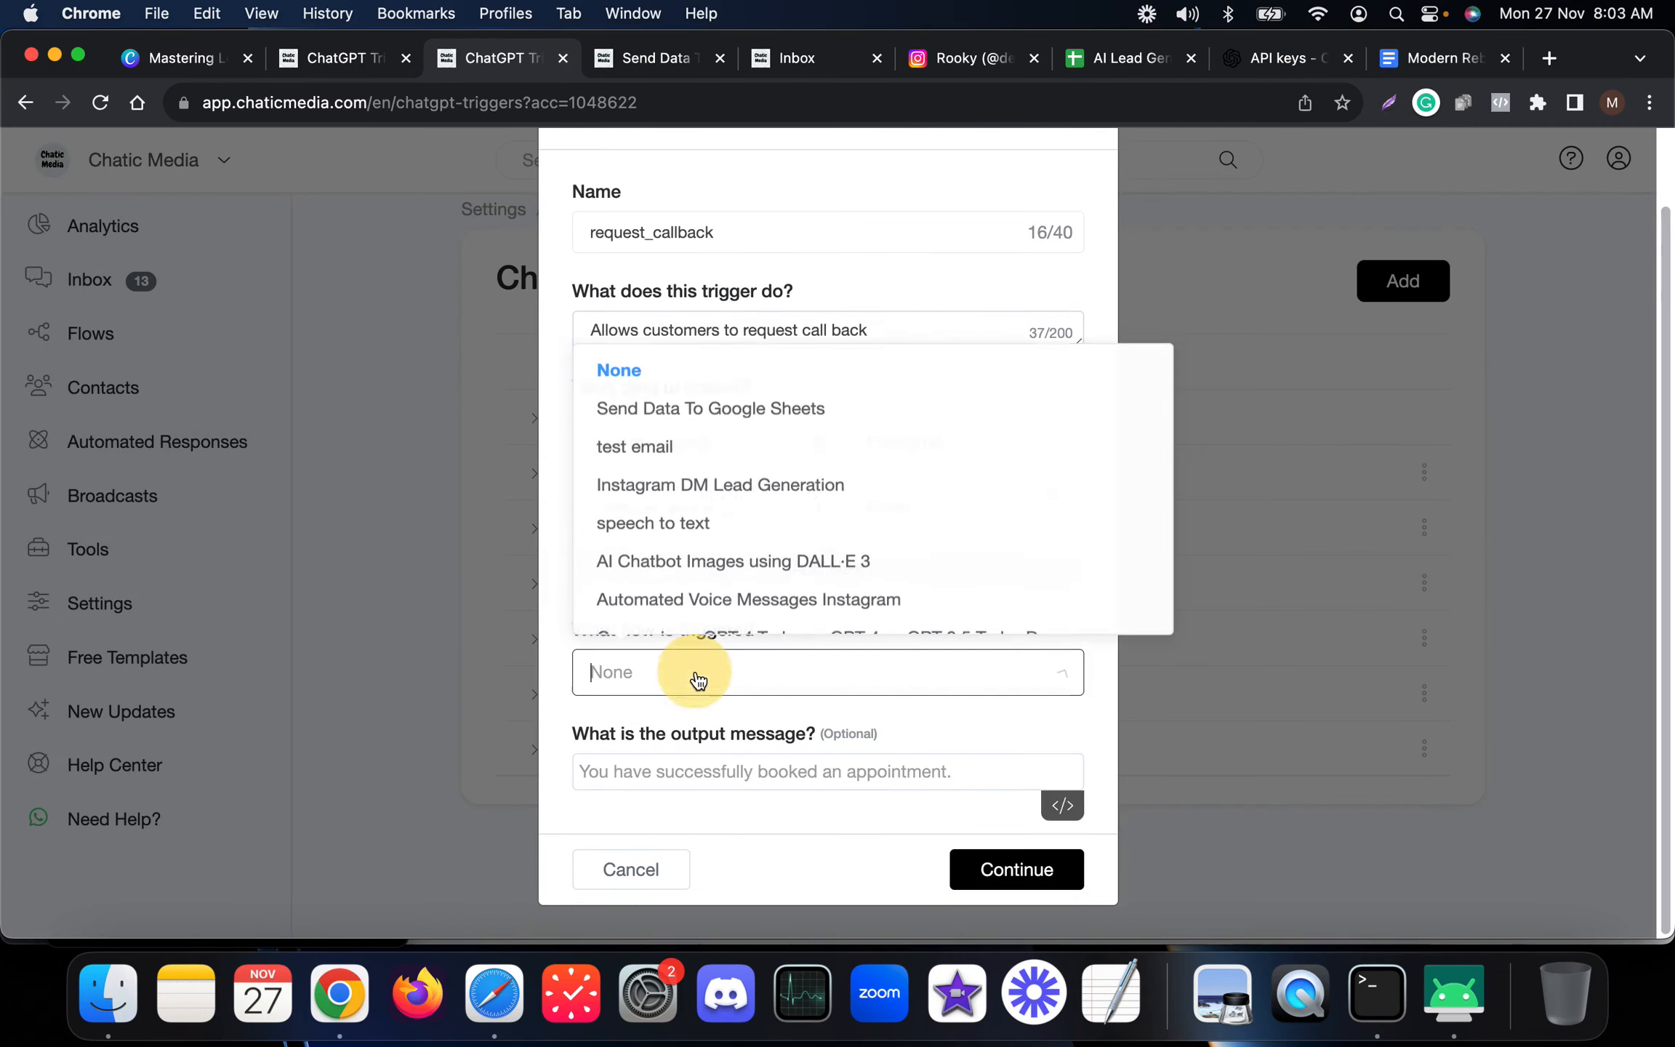
click(710, 400)
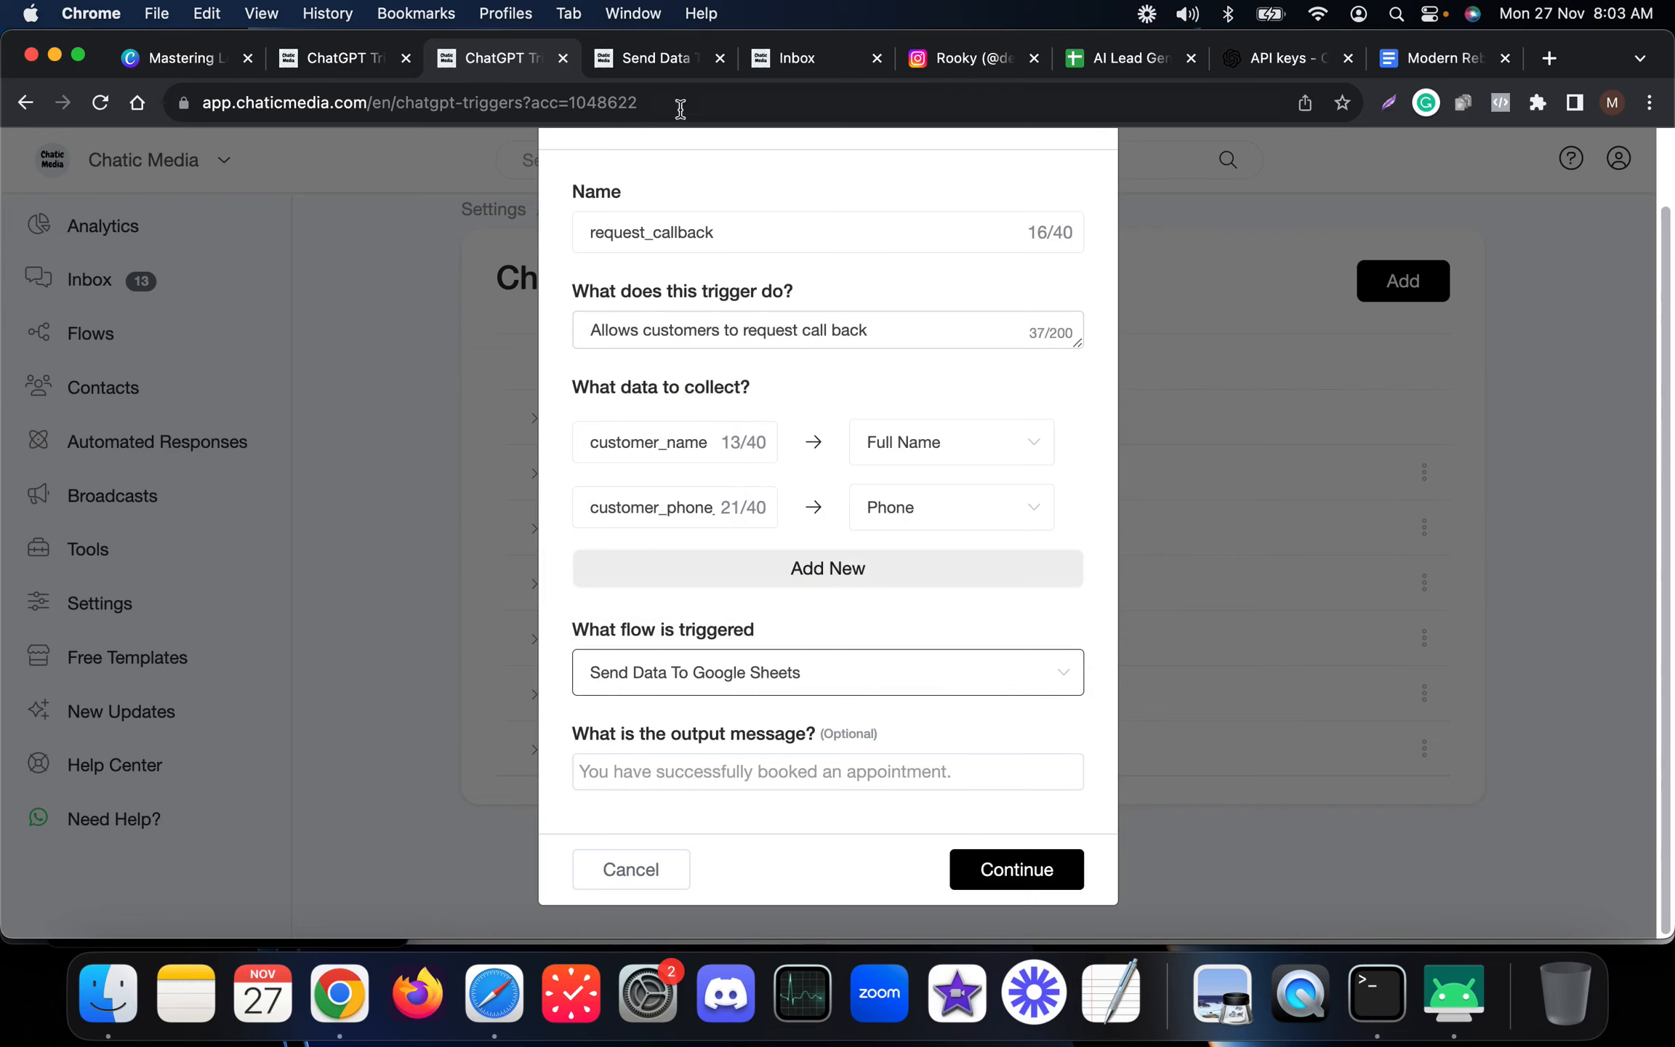
click(654, 58)
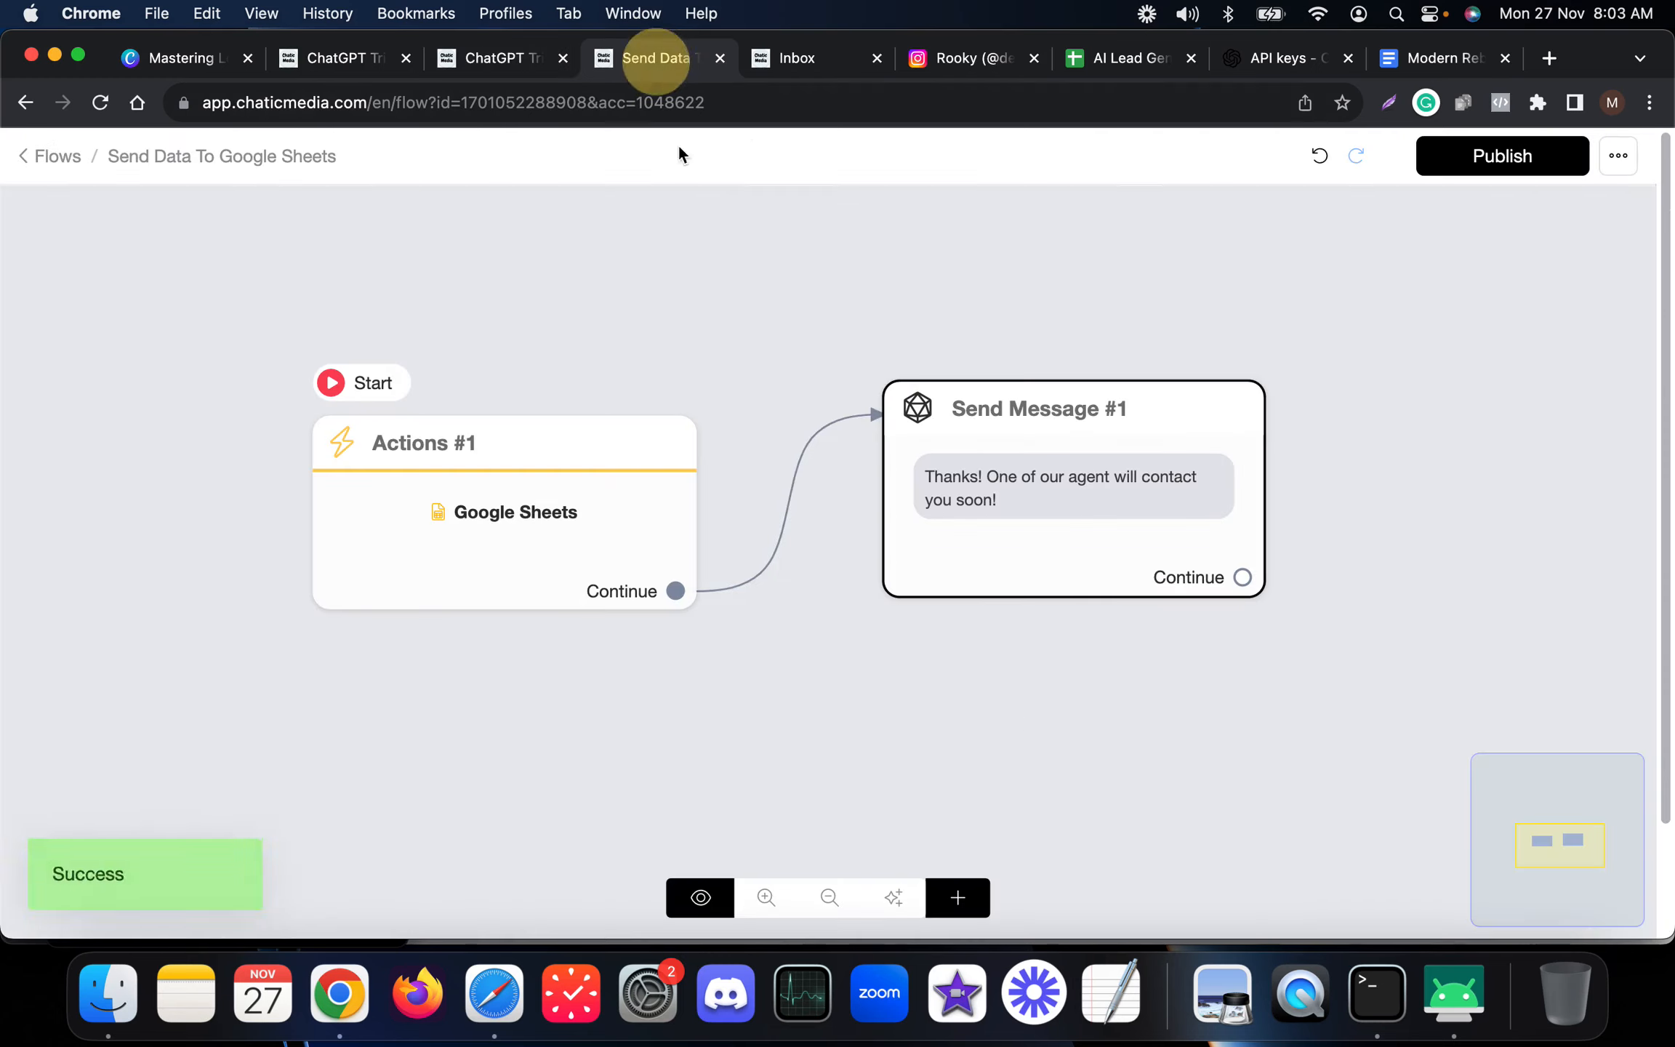
click(542, 71)
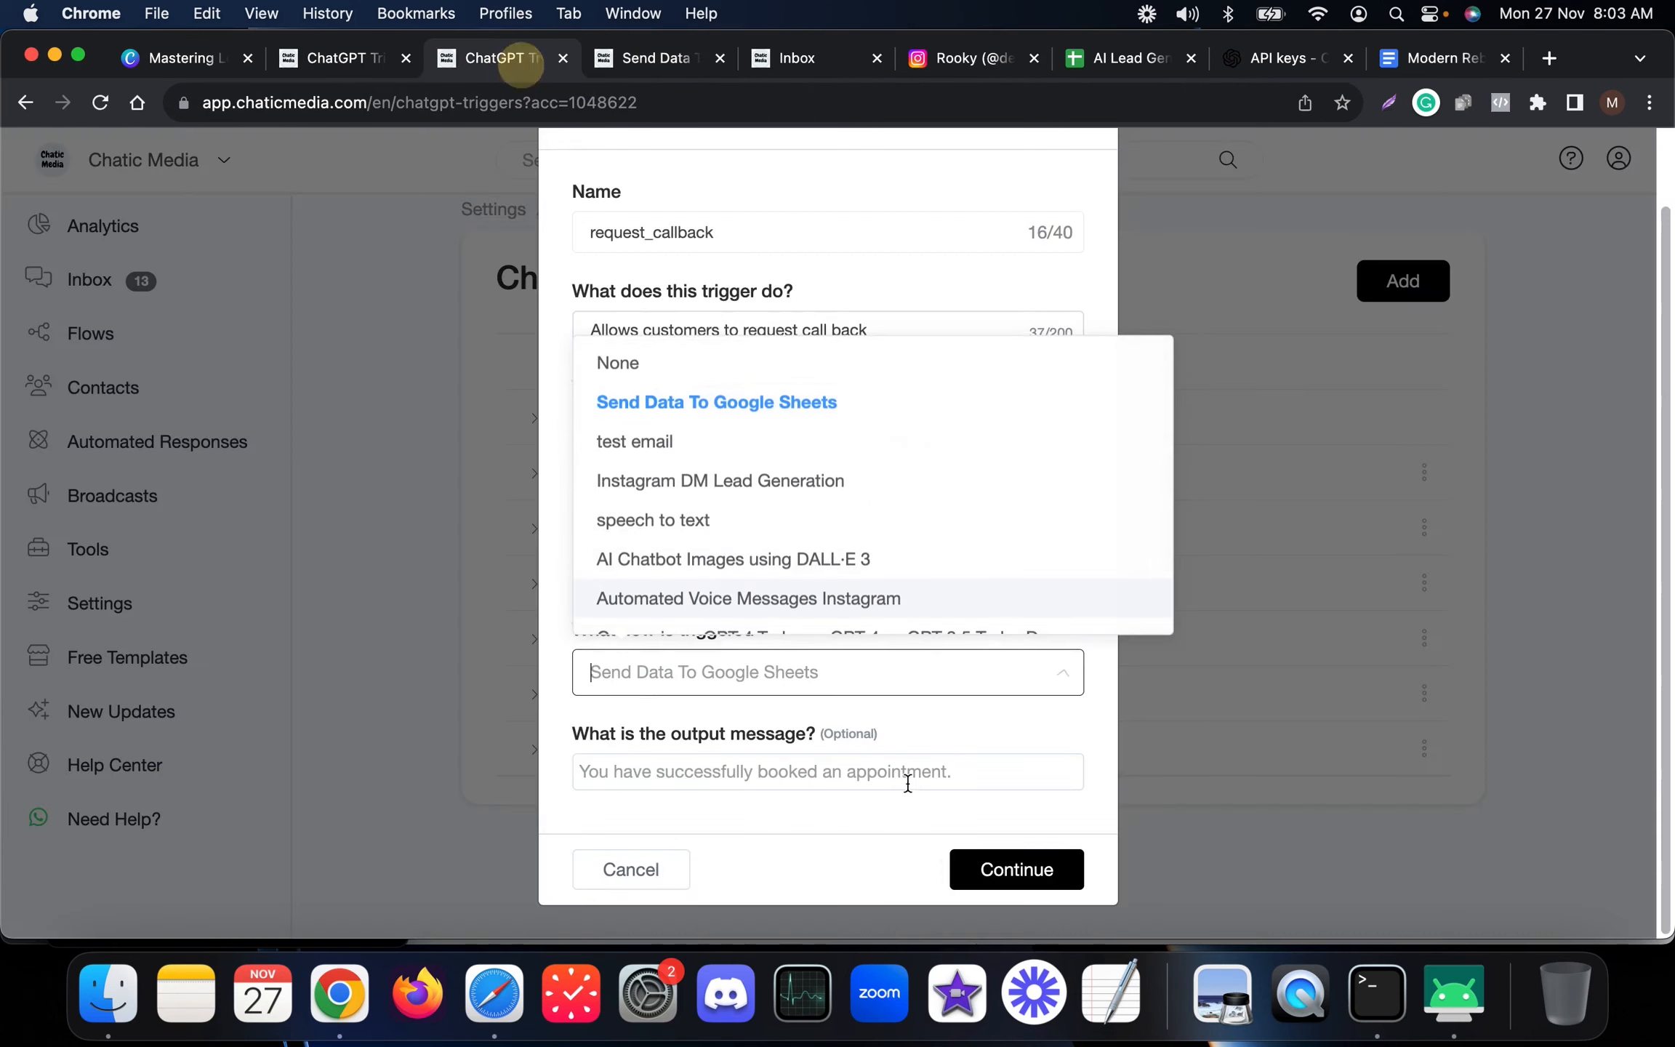
click(694, 411)
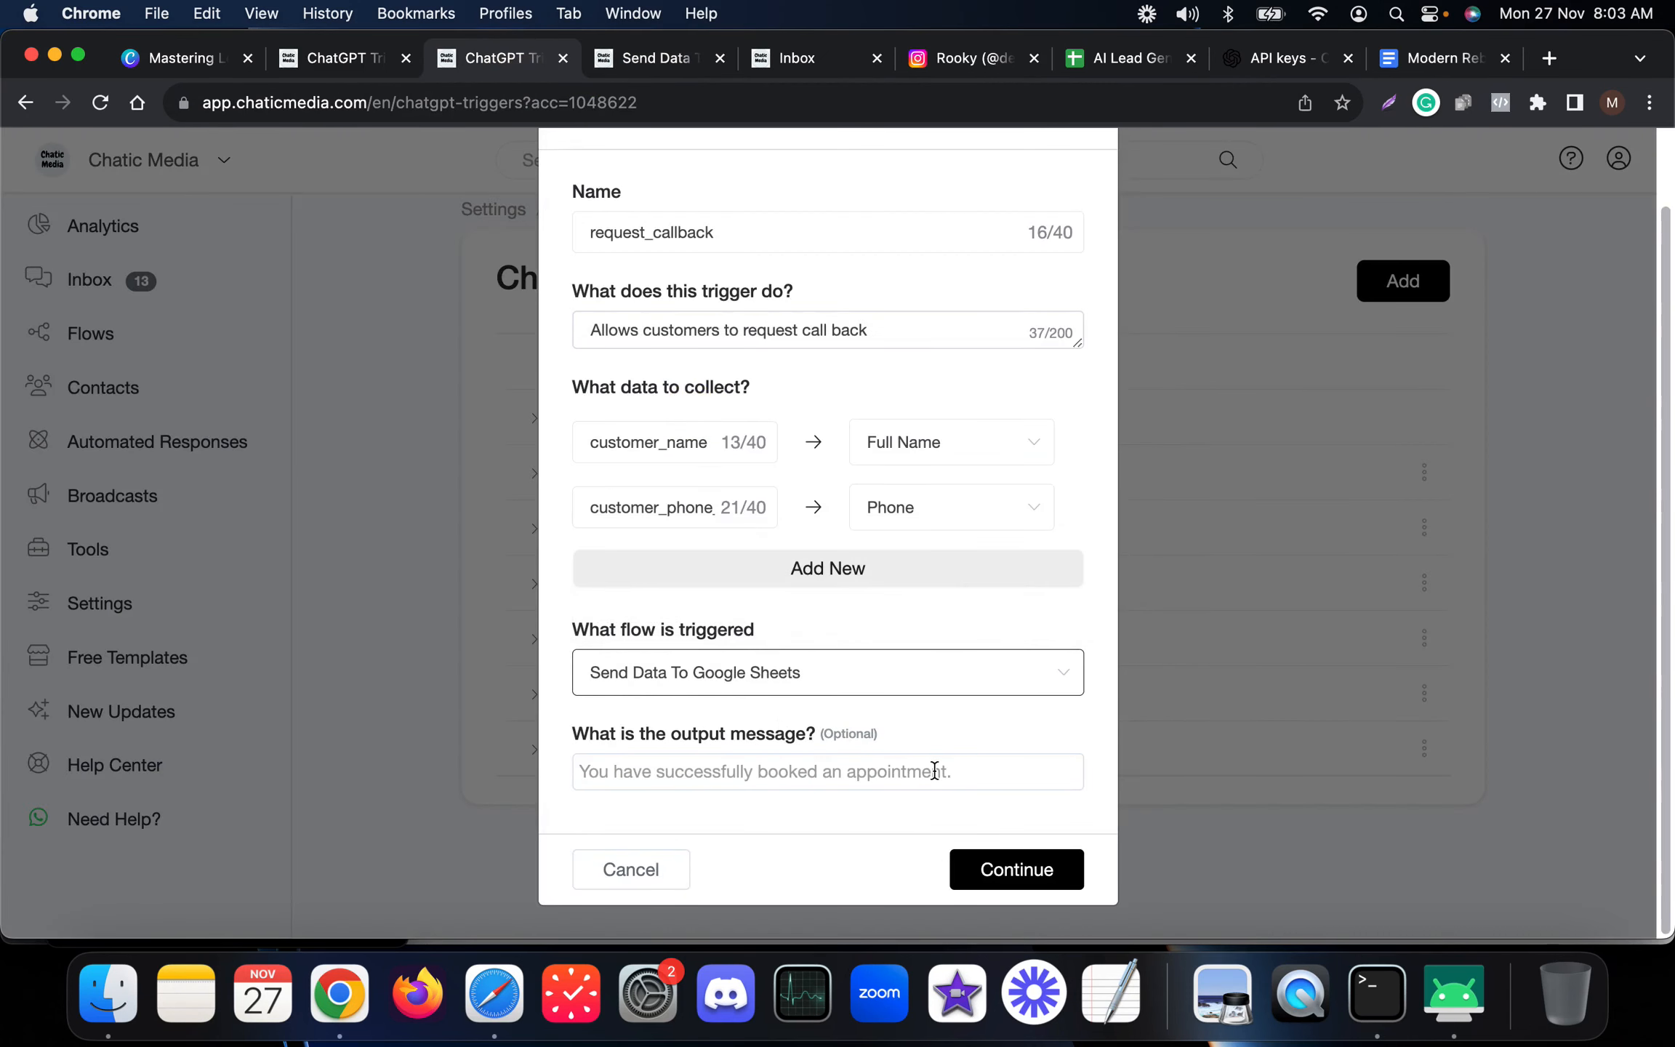
click(1037, 871)
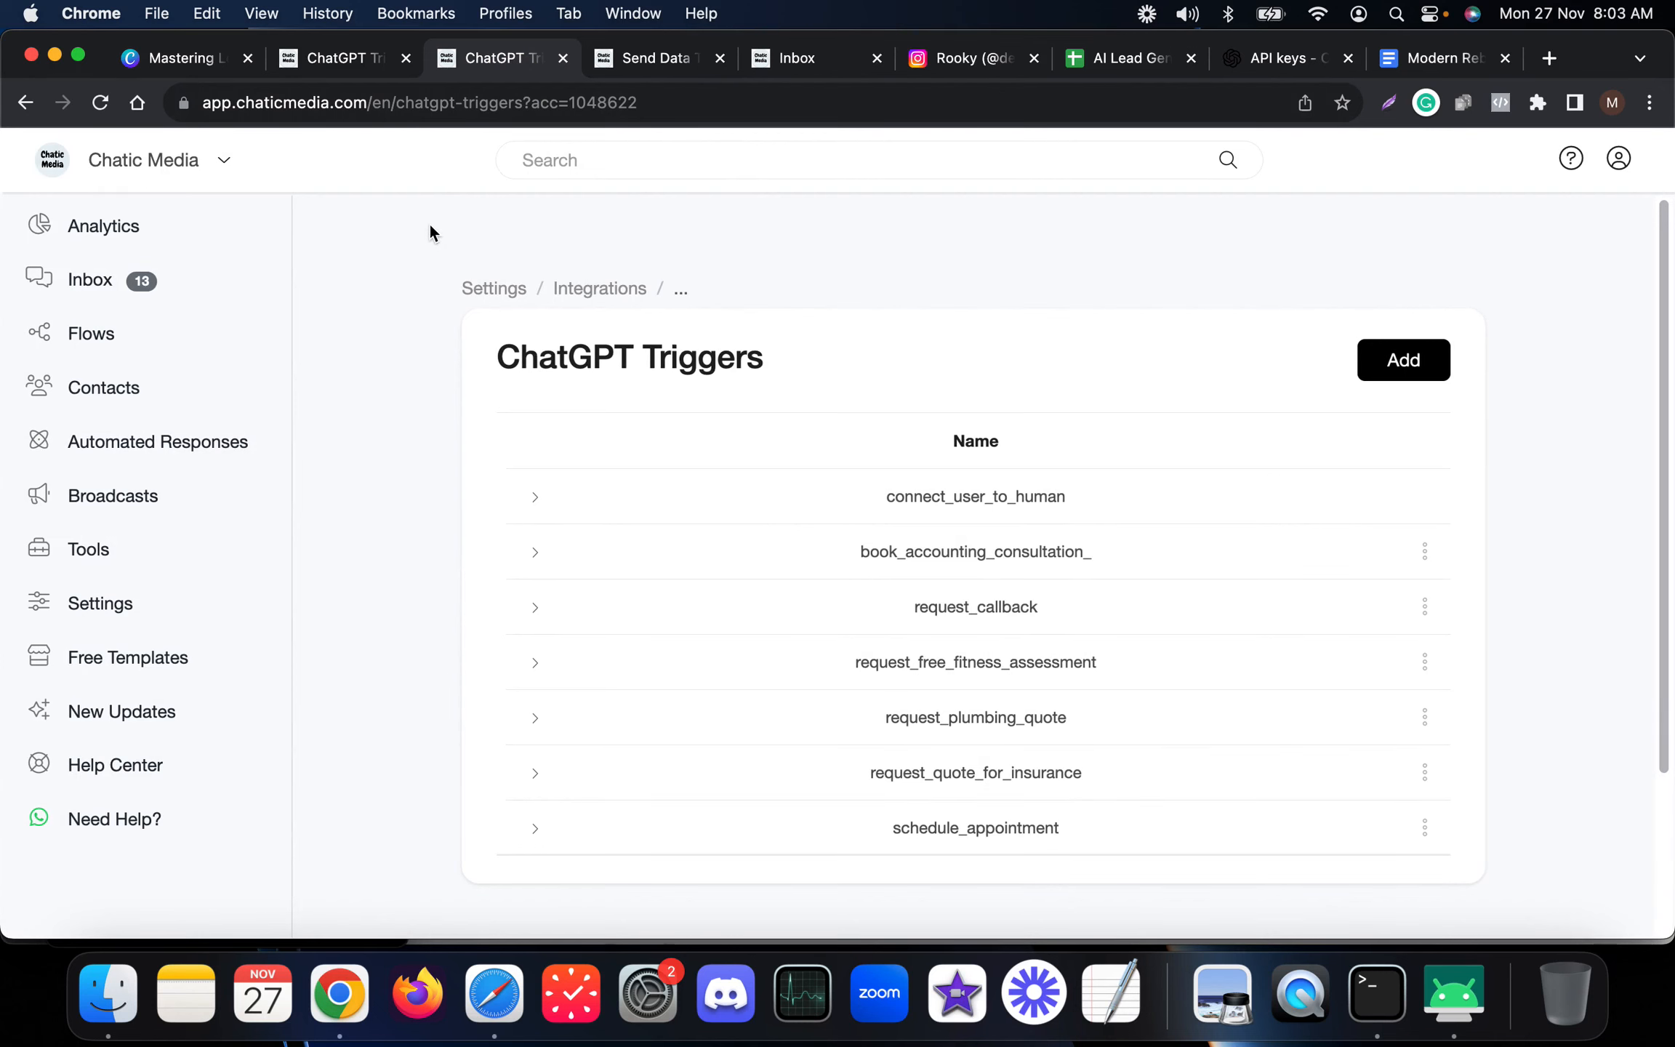
Send the Delete OpenAI History flow to the current test conversation over Instagram.
click(799, 59)
click(949, 900)
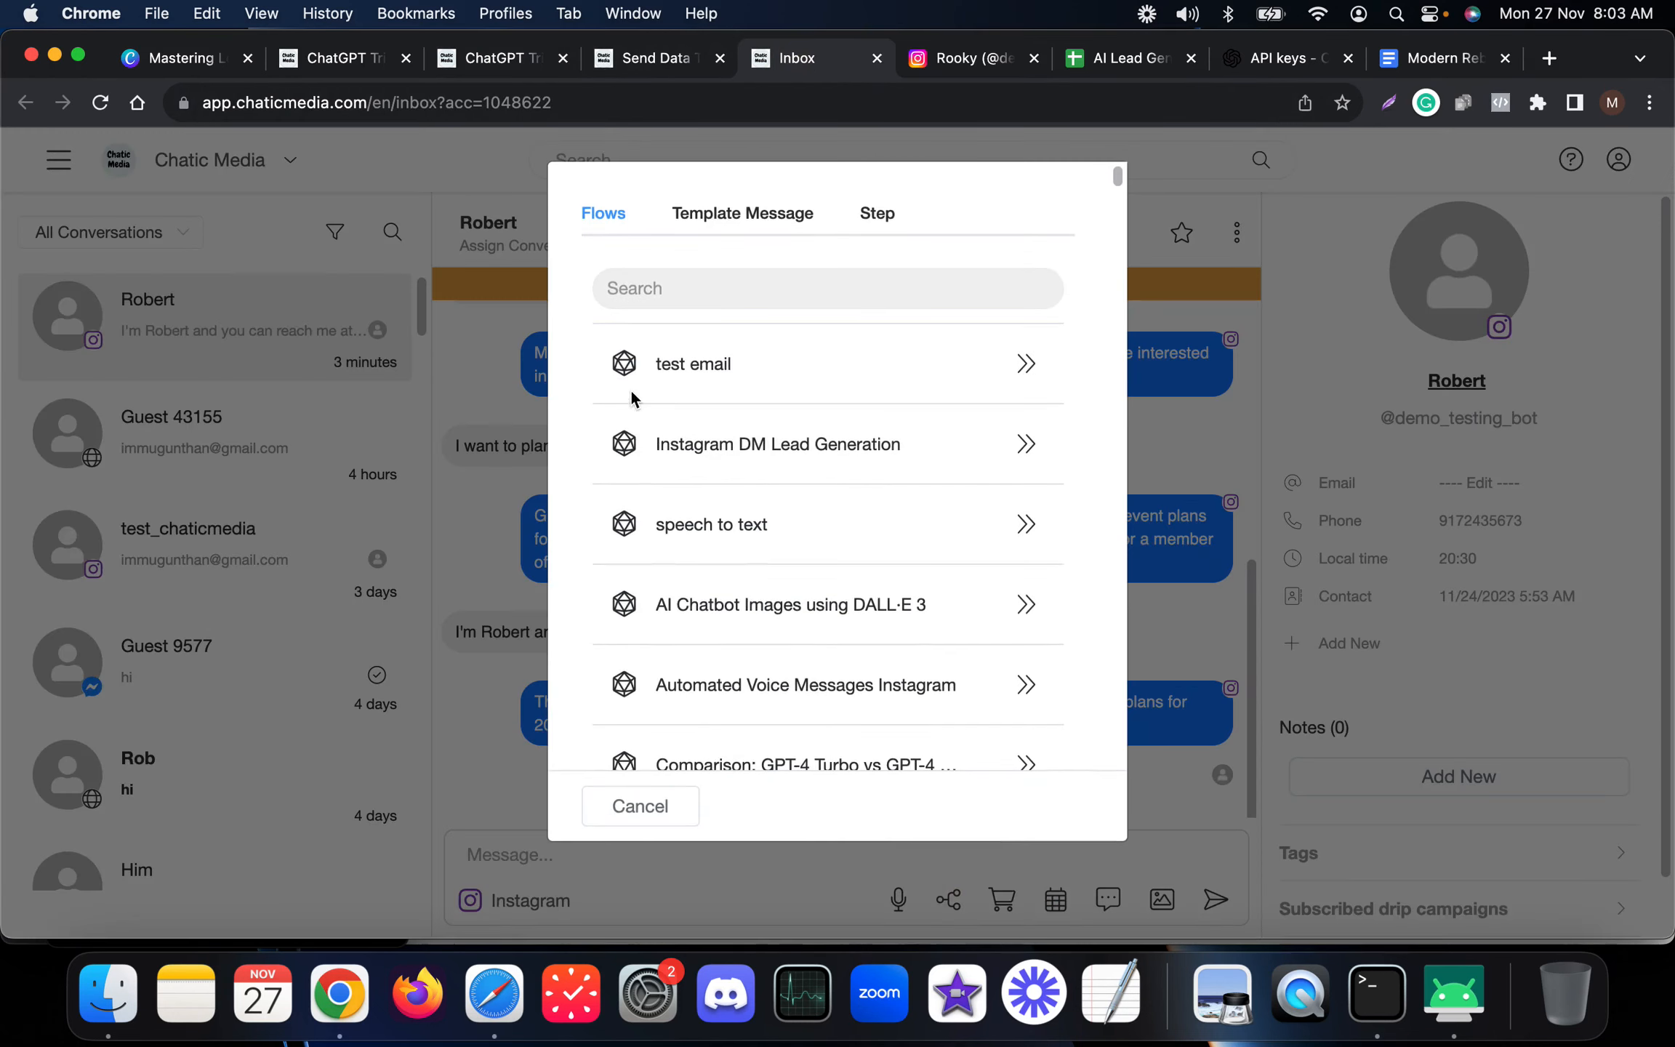
click(714, 298)
text(dele)
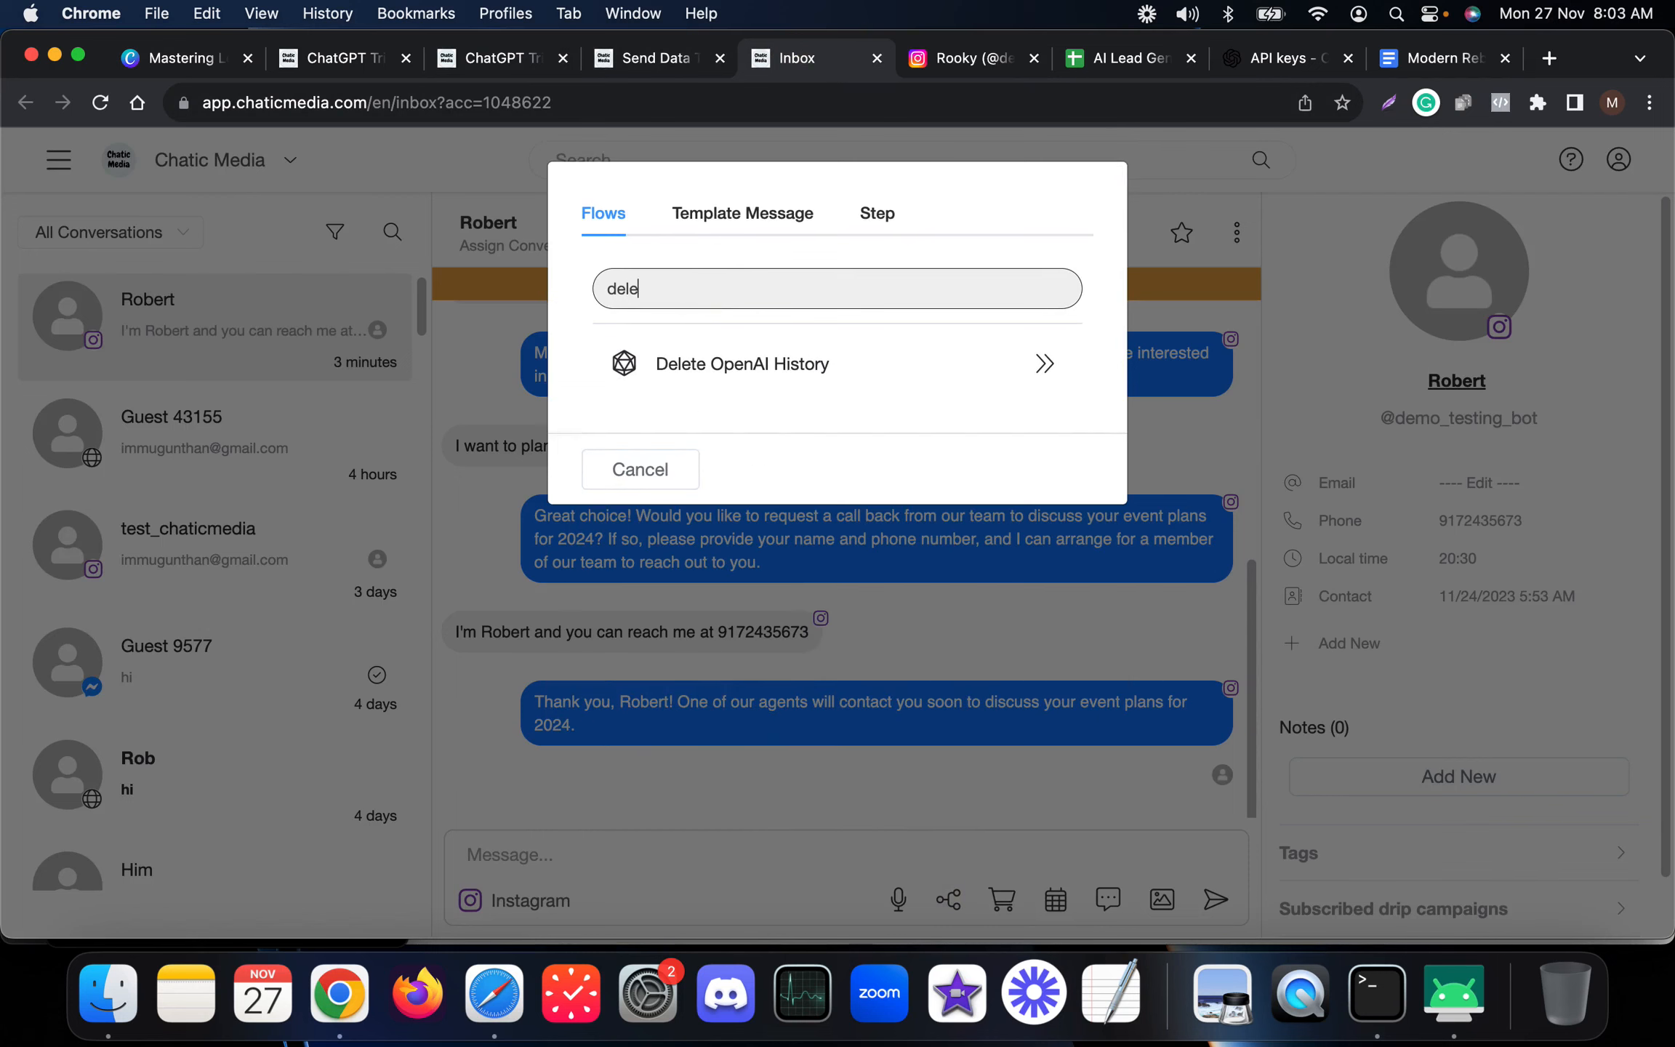
click(1044, 364)
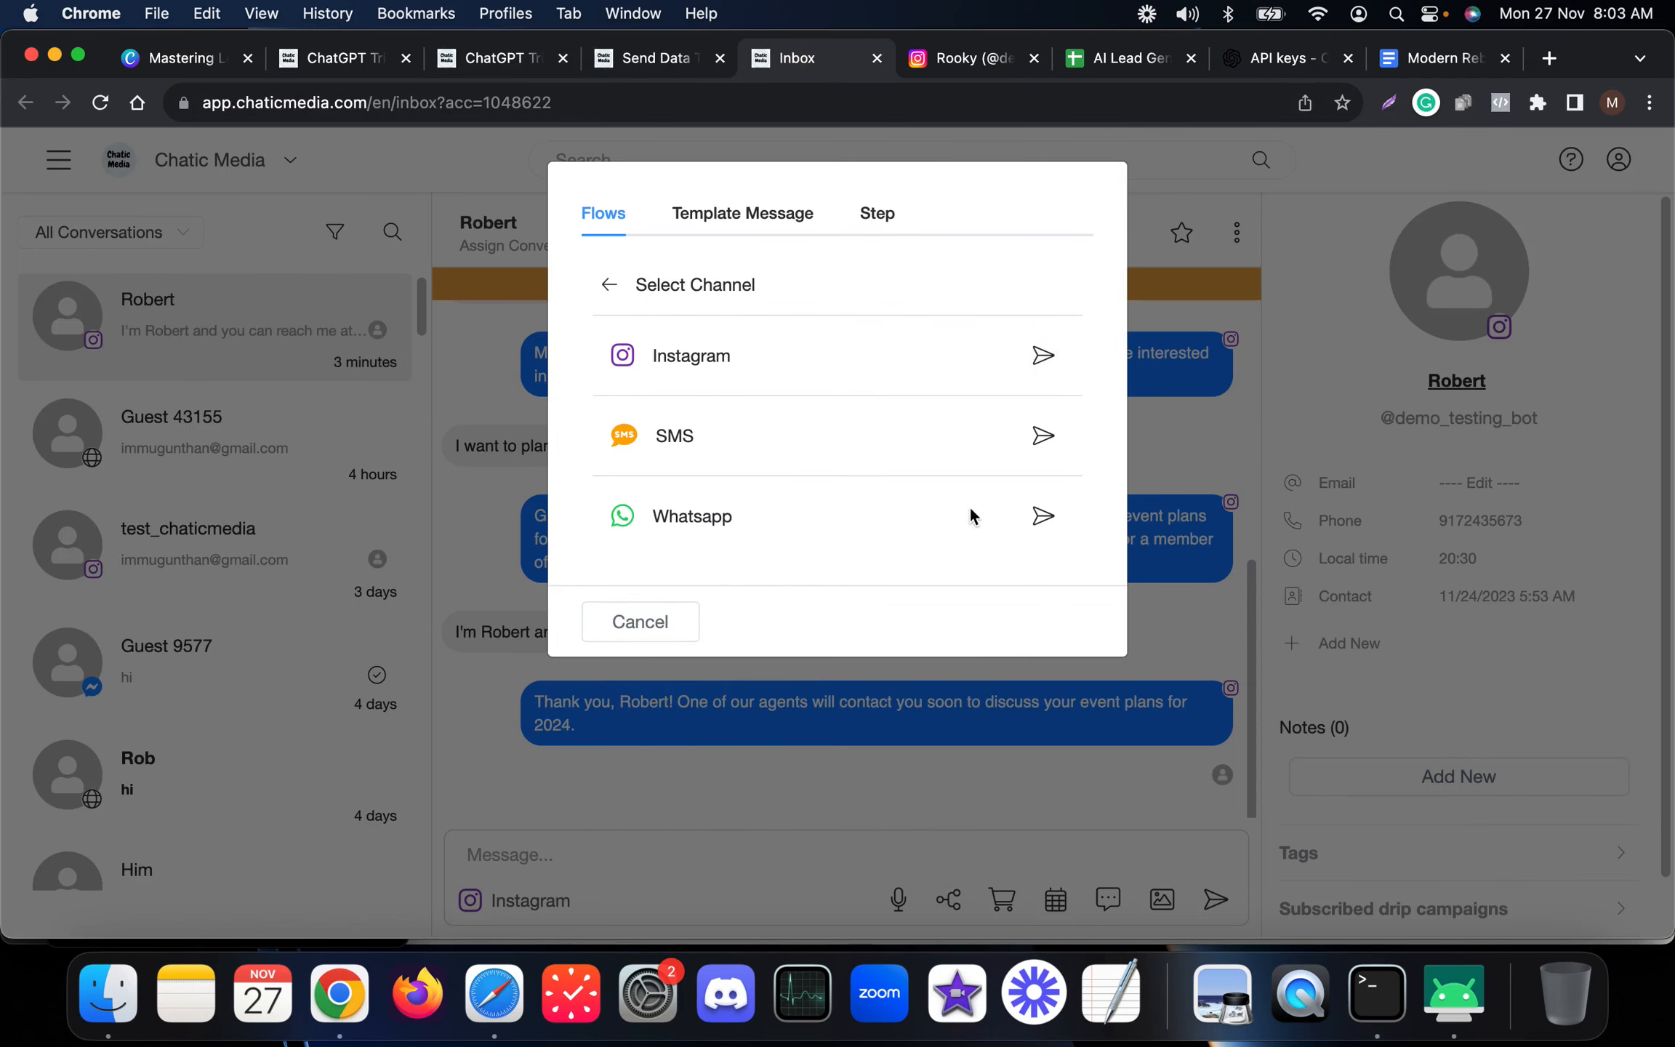
click(1049, 358)
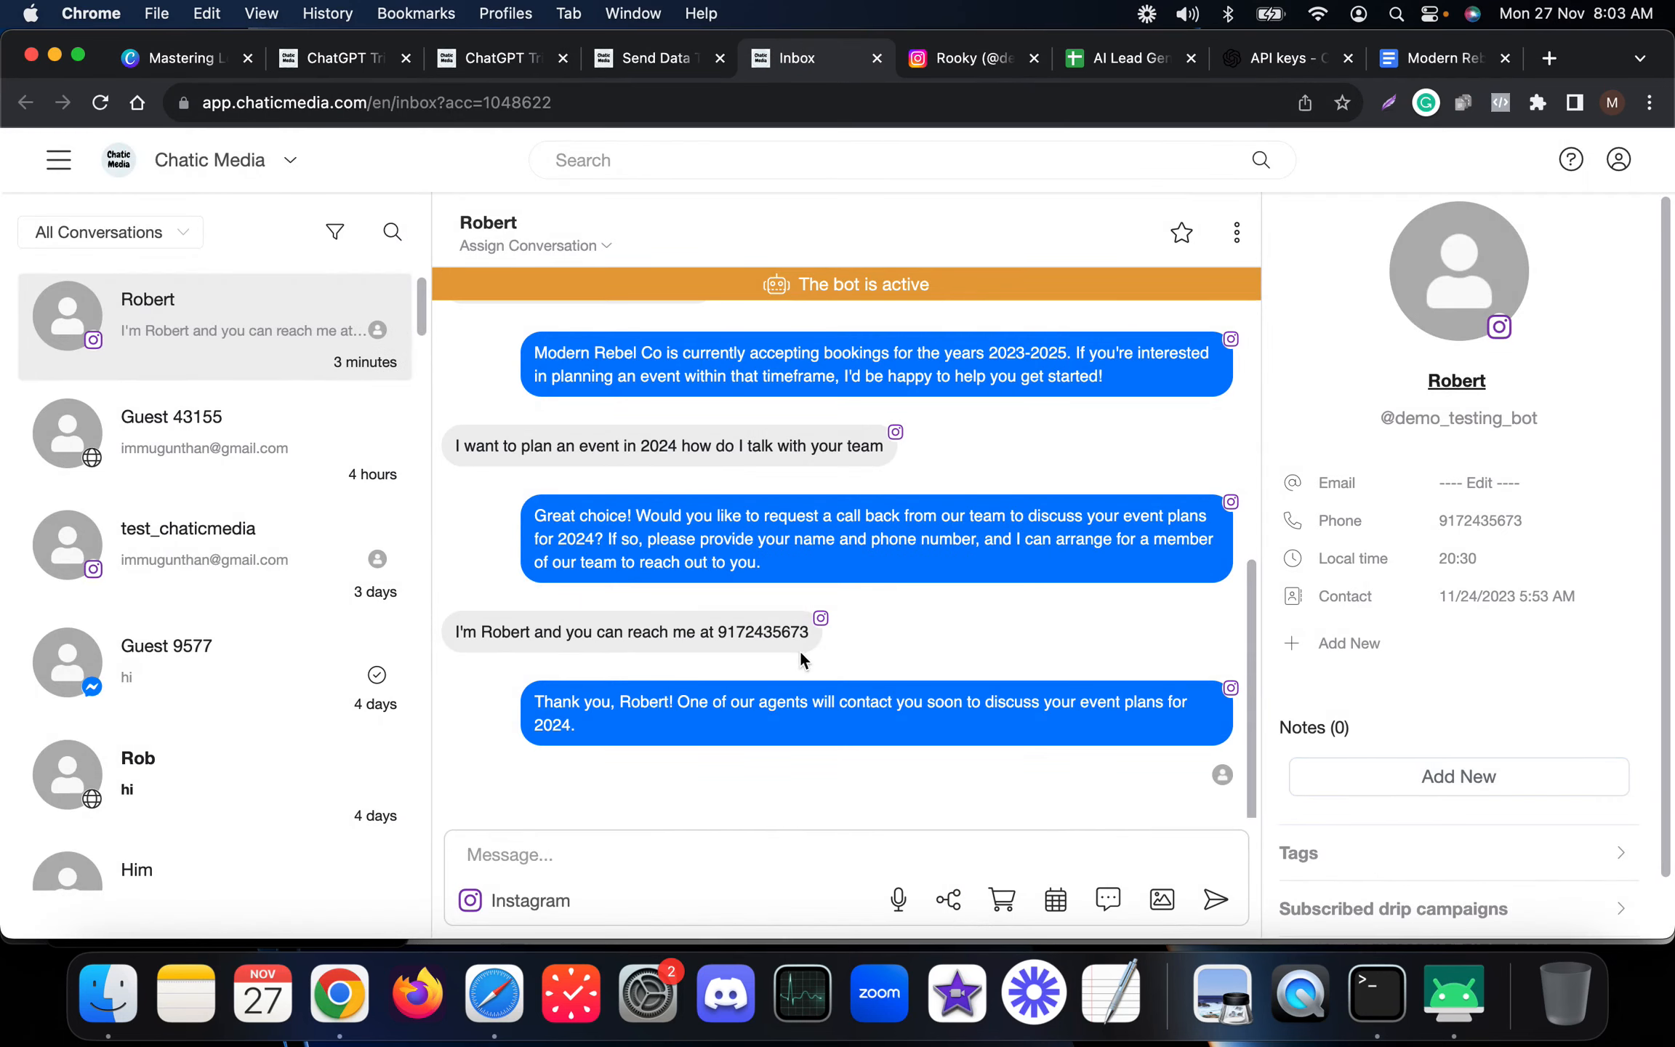
Show the conversation's executed actions to check the sent flow, then hide them again.
scroll(1476, 818, down, 2)
click(1394, 908)
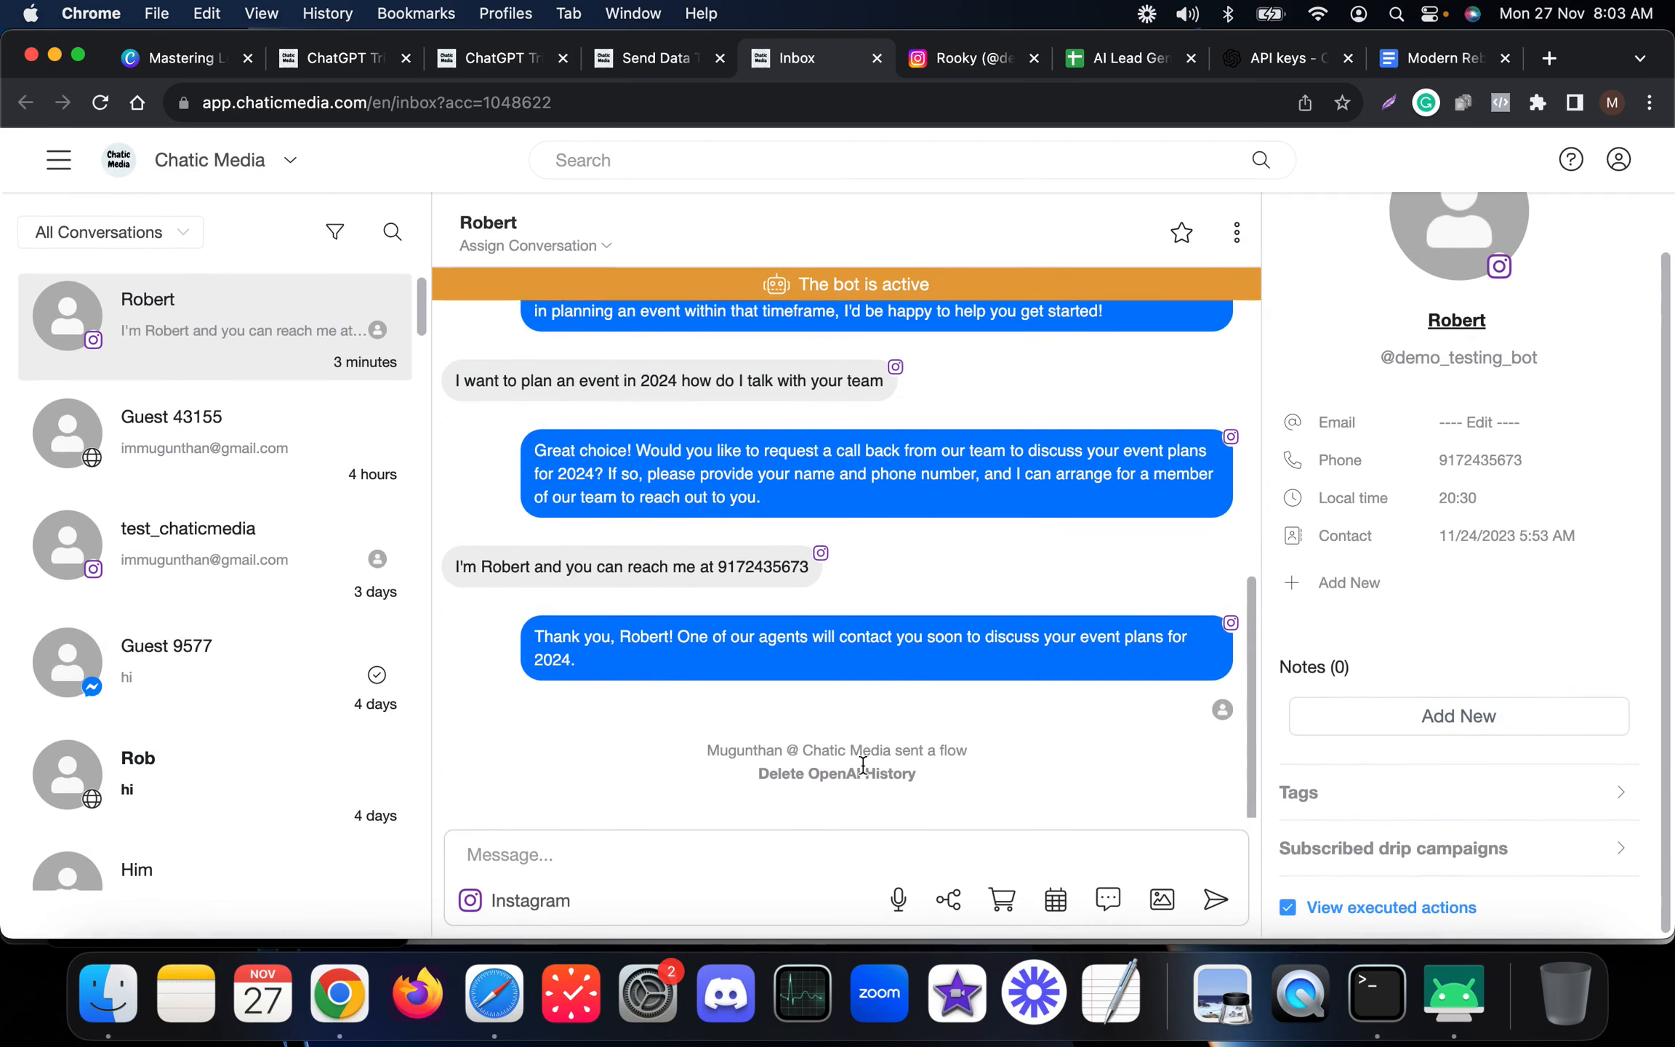
drag(1017, 779, 740, 778)
click(741, 777)
click(1388, 914)
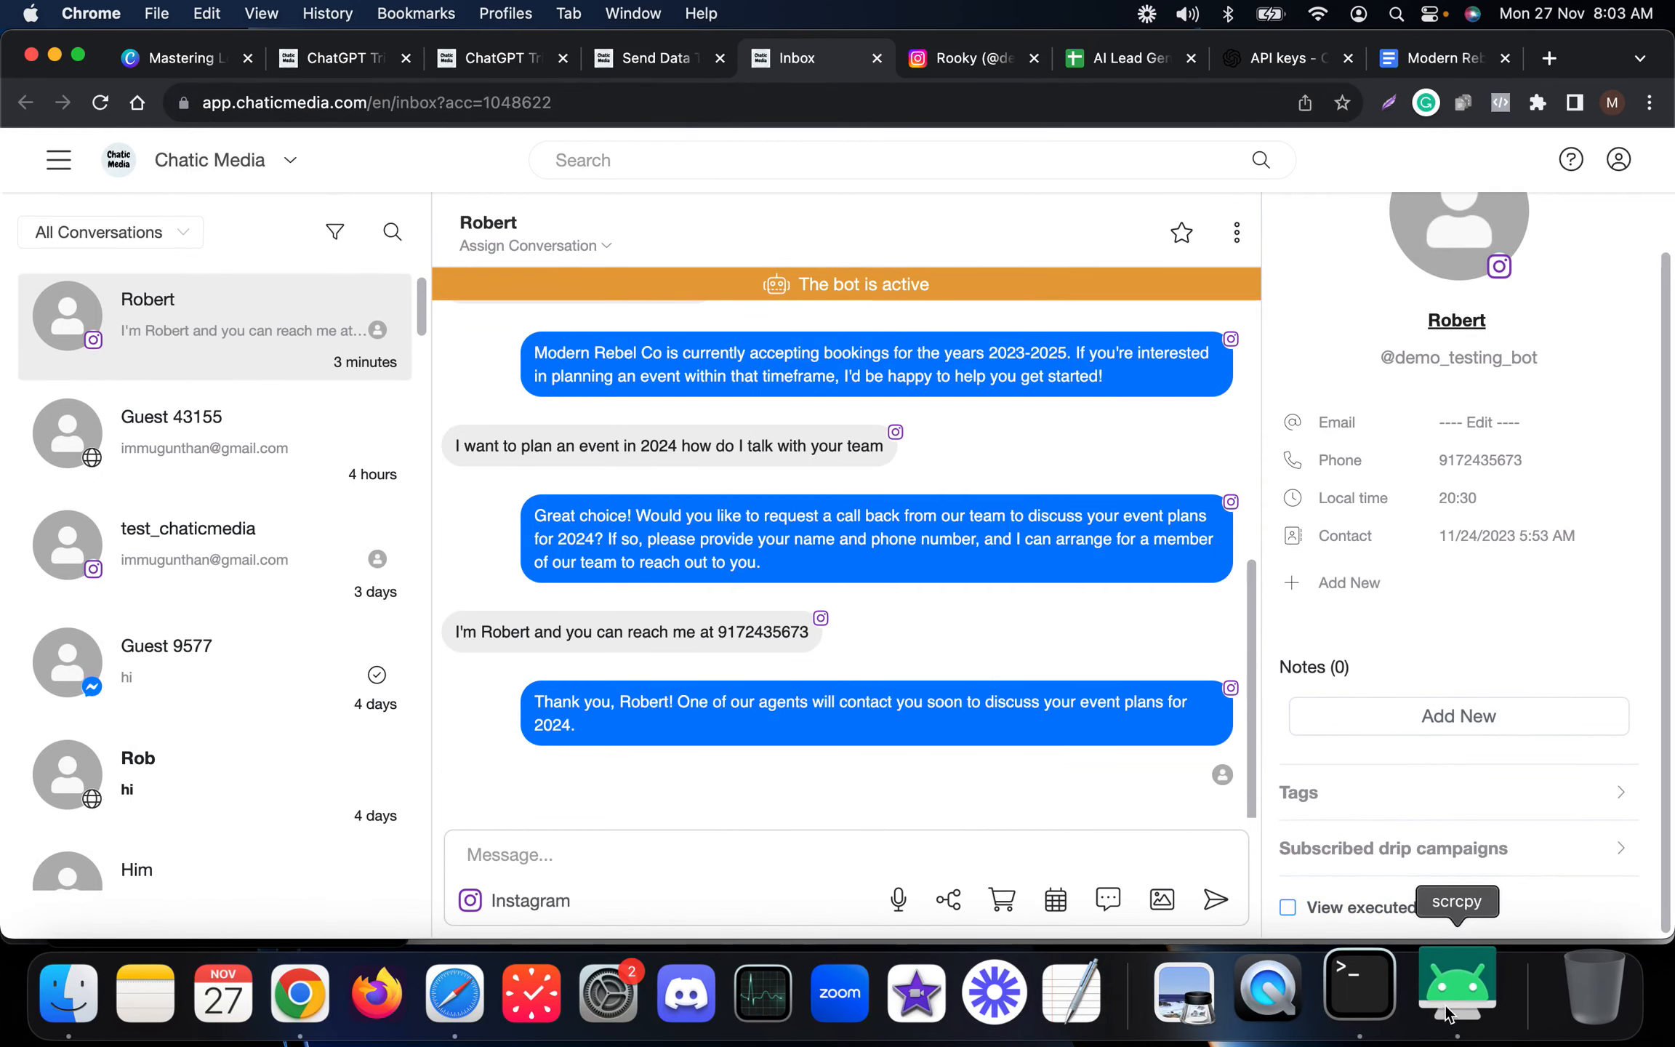
Delete the current test contact from the inbox.
click(1236, 232)
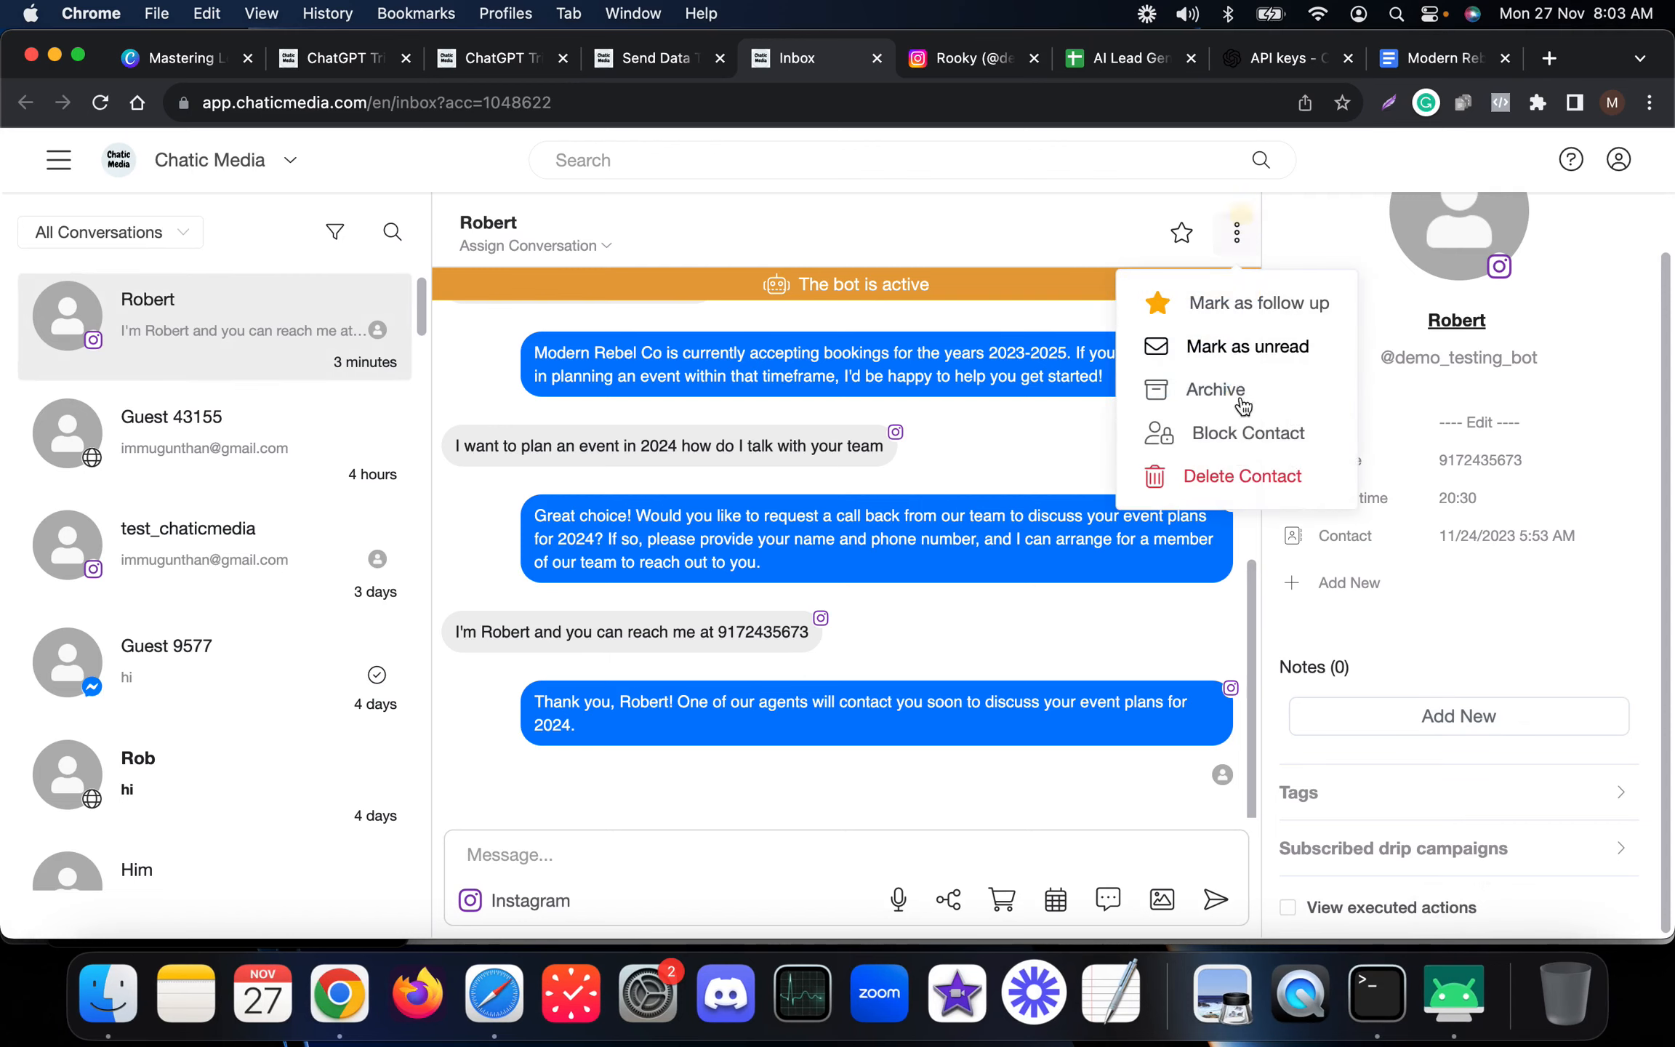
click(1236, 477)
click(1027, 348)
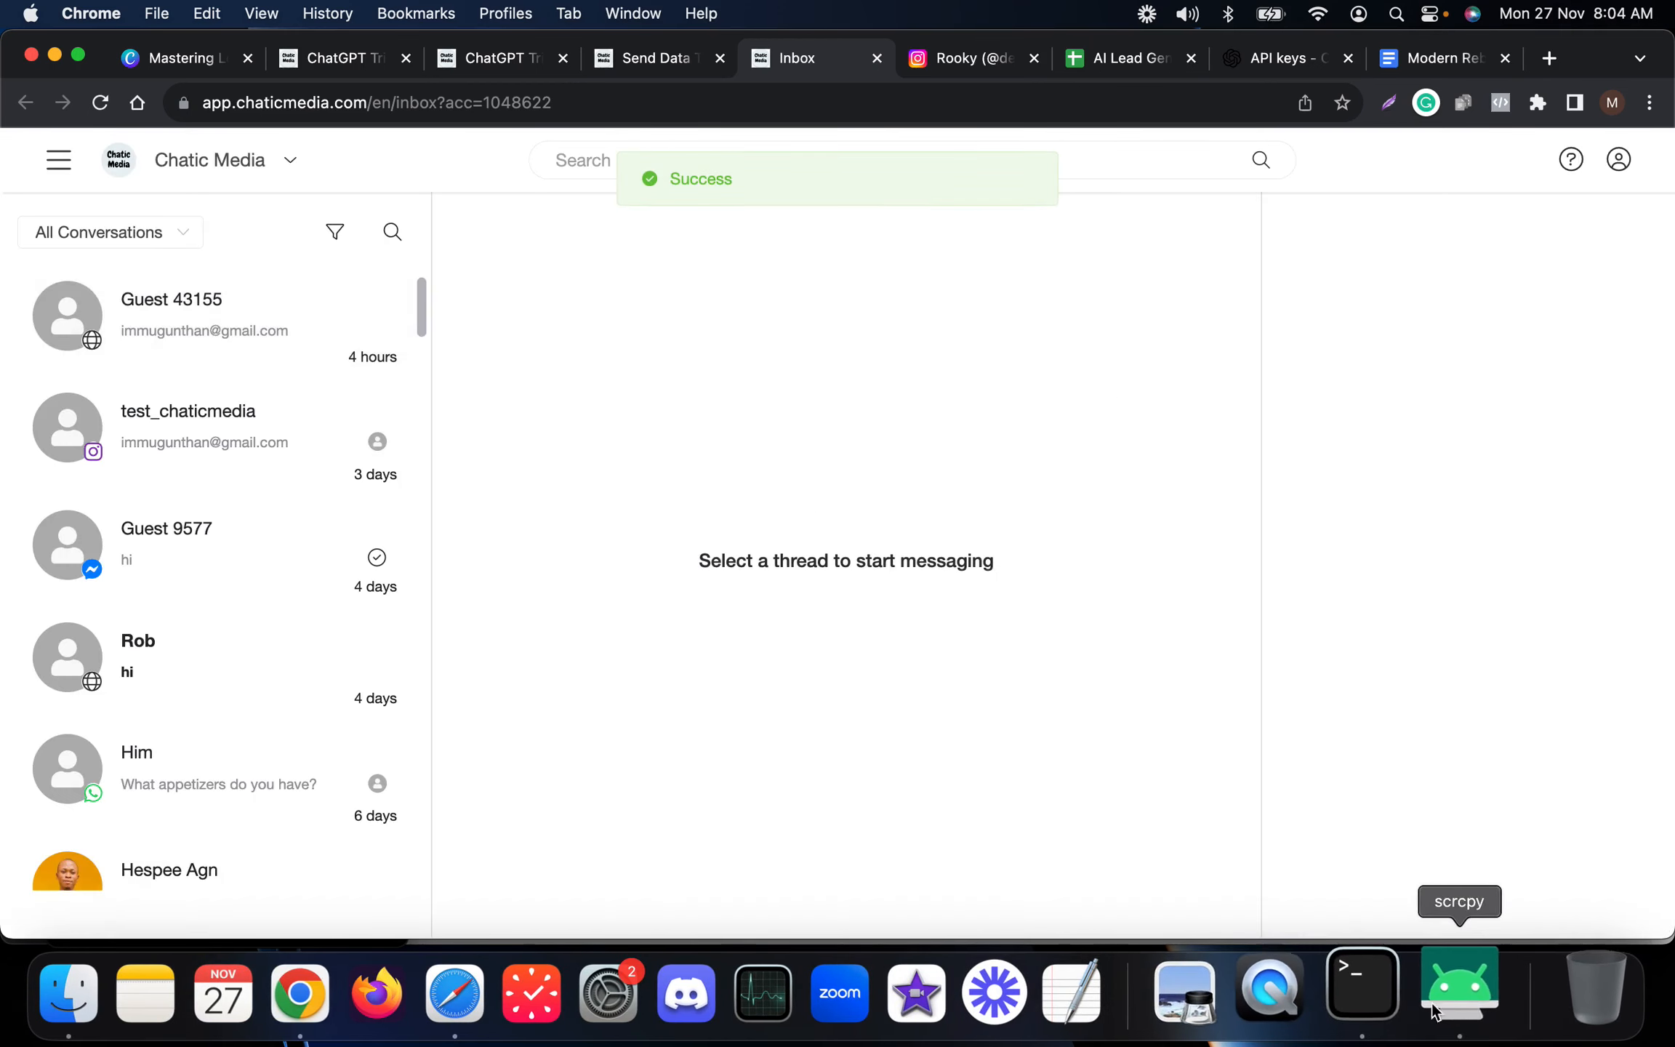
From the mirrored phone, send the Instagram message "Yes I'm interested to request call back" to the bot.
click(1456, 996)
drag(262, 125, 220, 124)
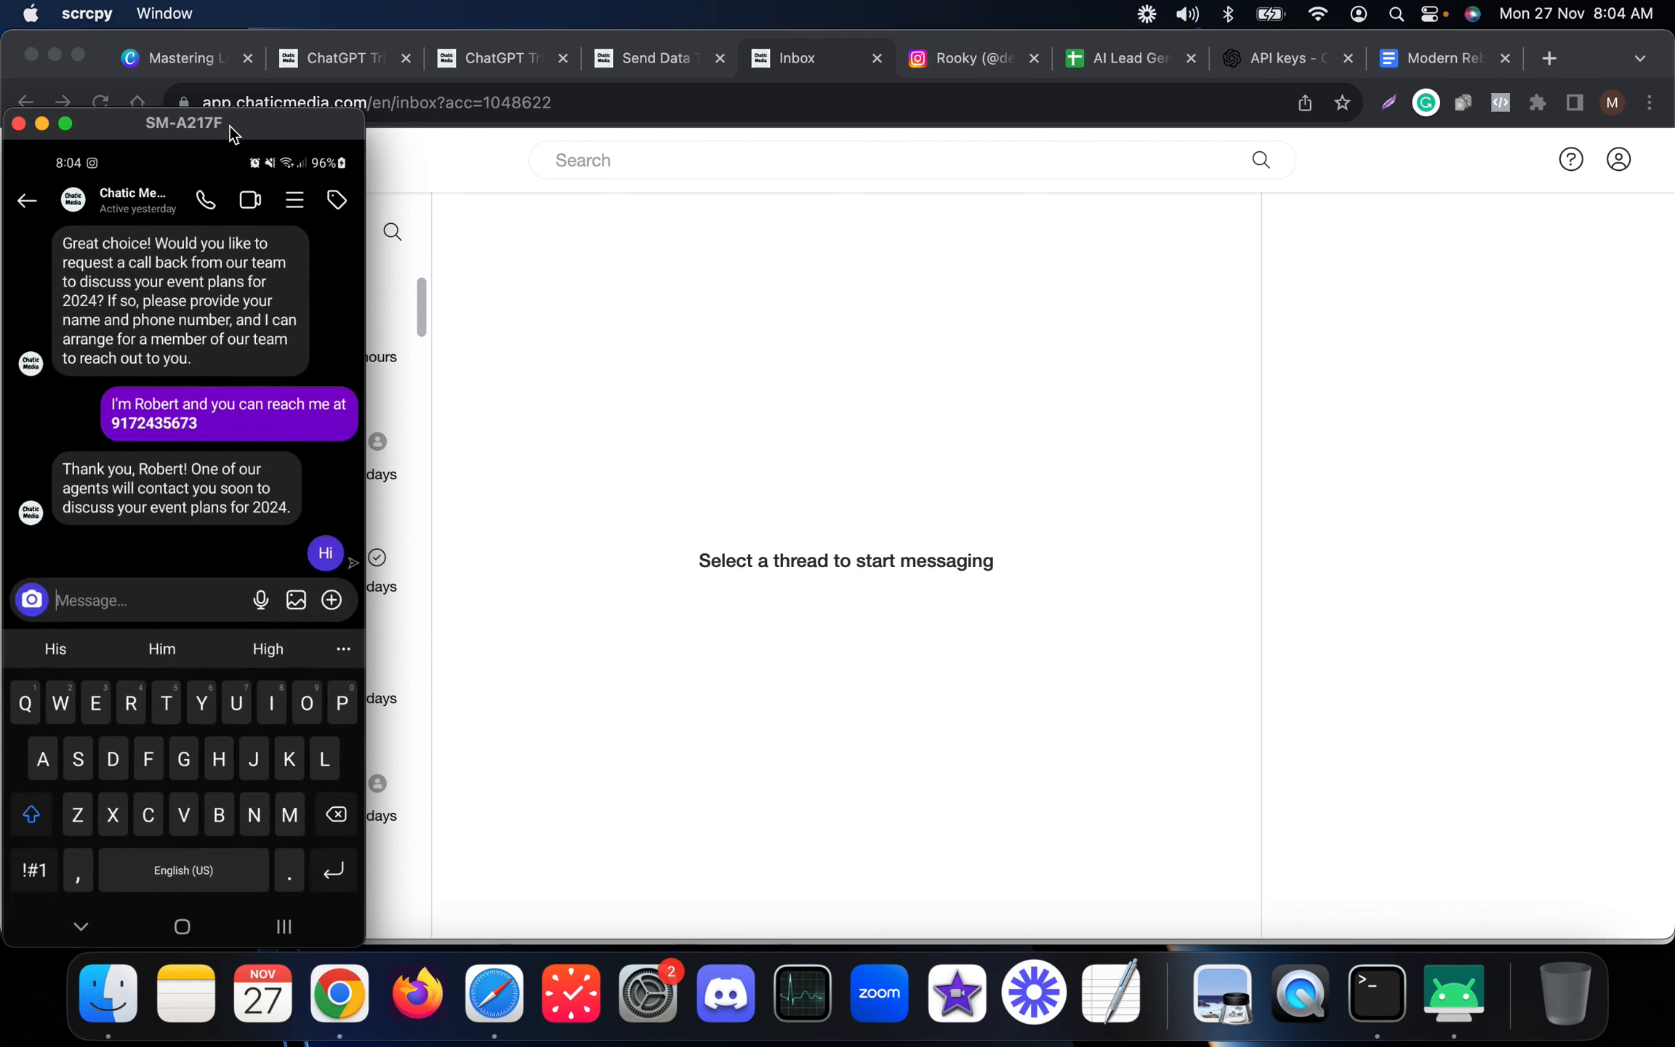
drag(231, 125, 287, 128)
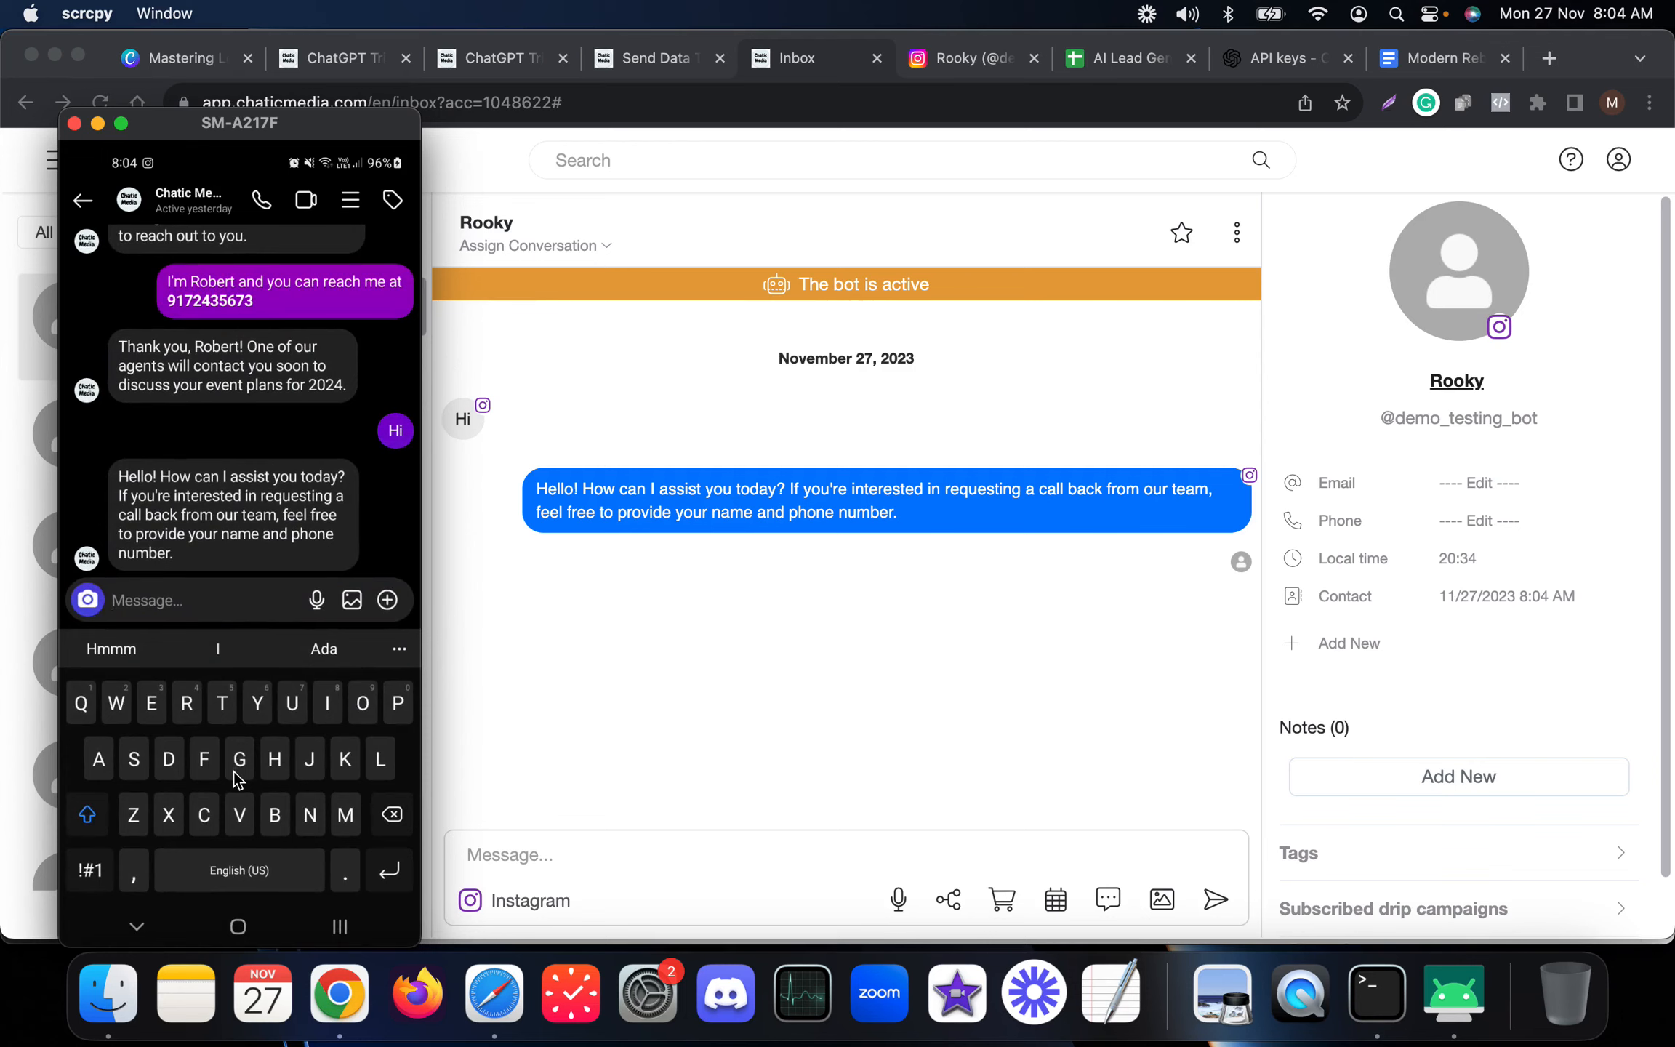
text(Yes I'm i)
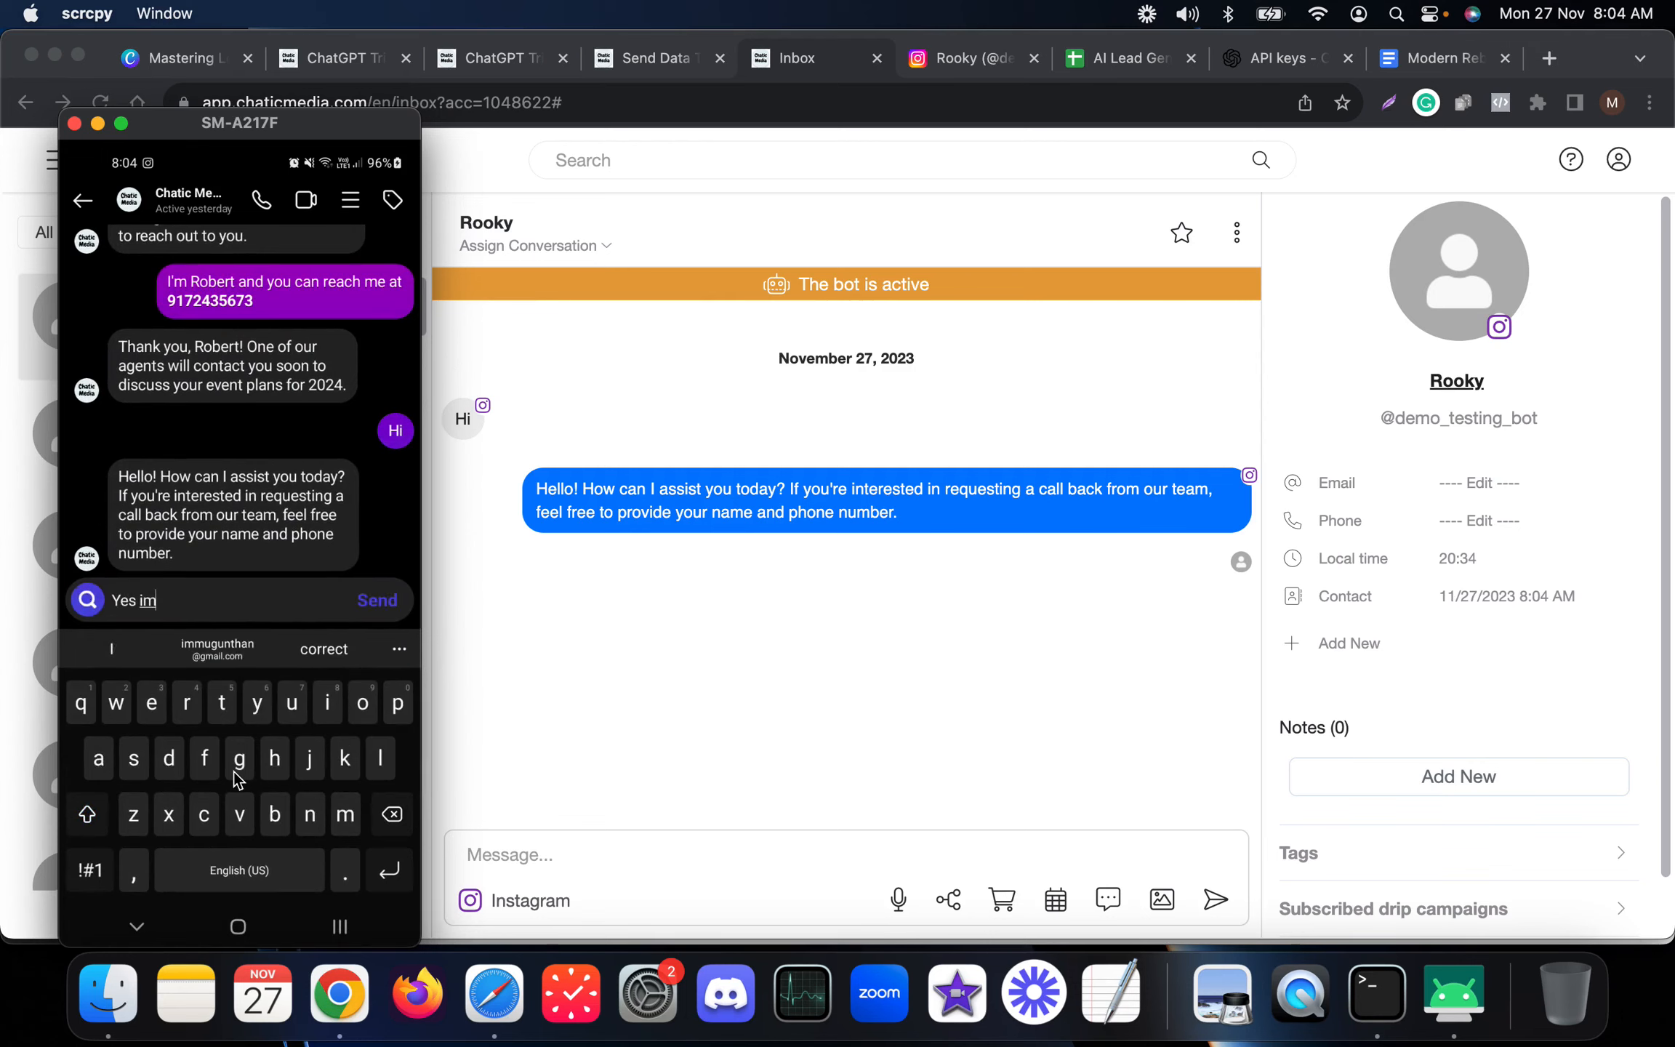
text(nterested in )
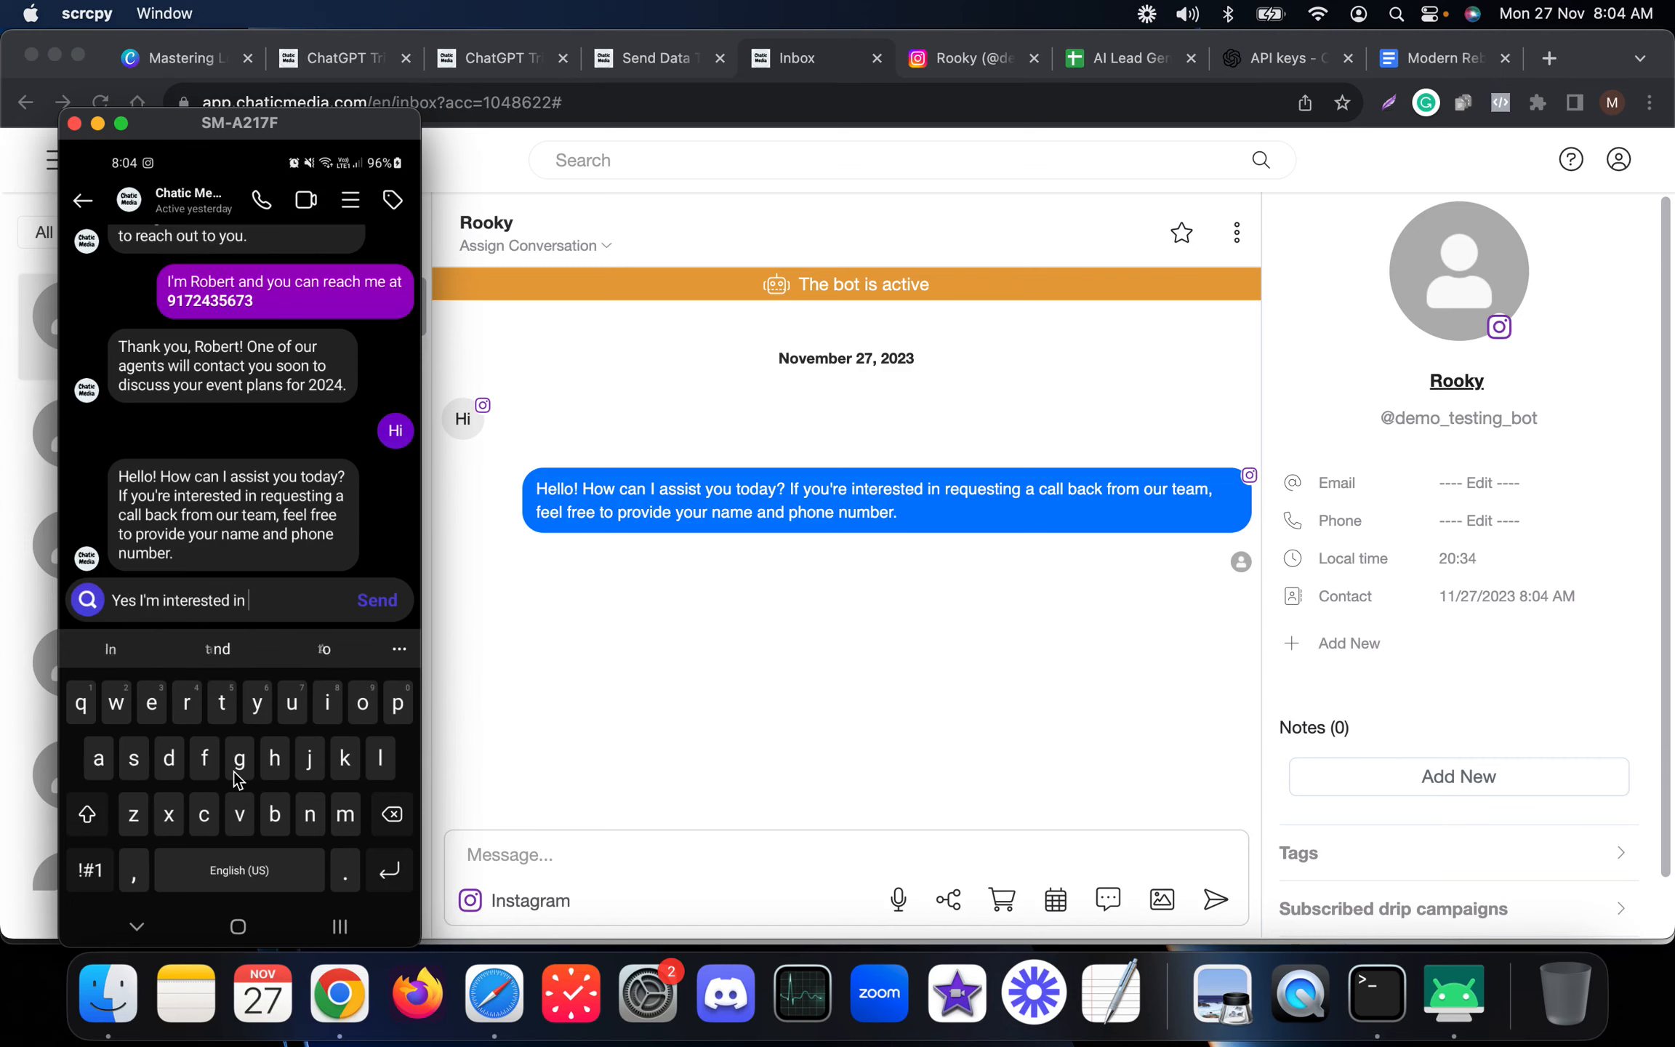
text(the call)
key(BackSpace)
key(BackSpace)
key(BackSpace)
key(BackSpace)
key(BackSpace)
key(BackSpace)
key(BackSpace)
key(BackSpace)
key(BackSpace)
key(BackSpace)
key(BackSpace)
key(BackSpace)
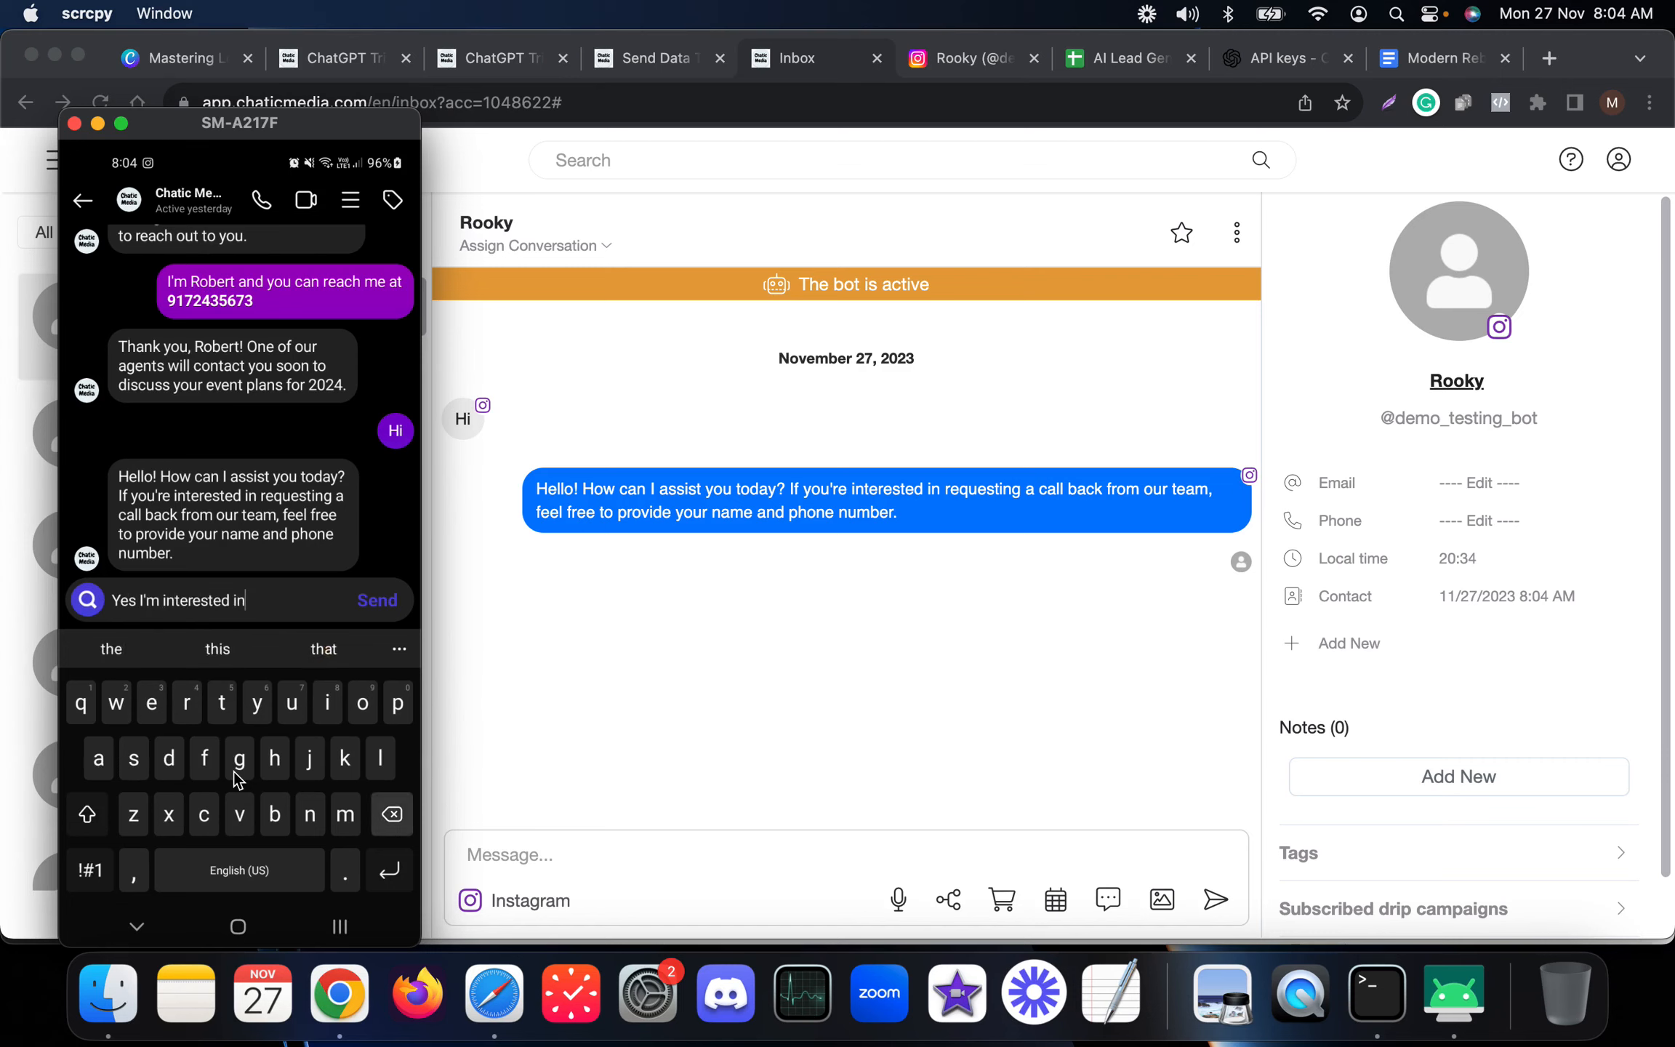
text(to requ)
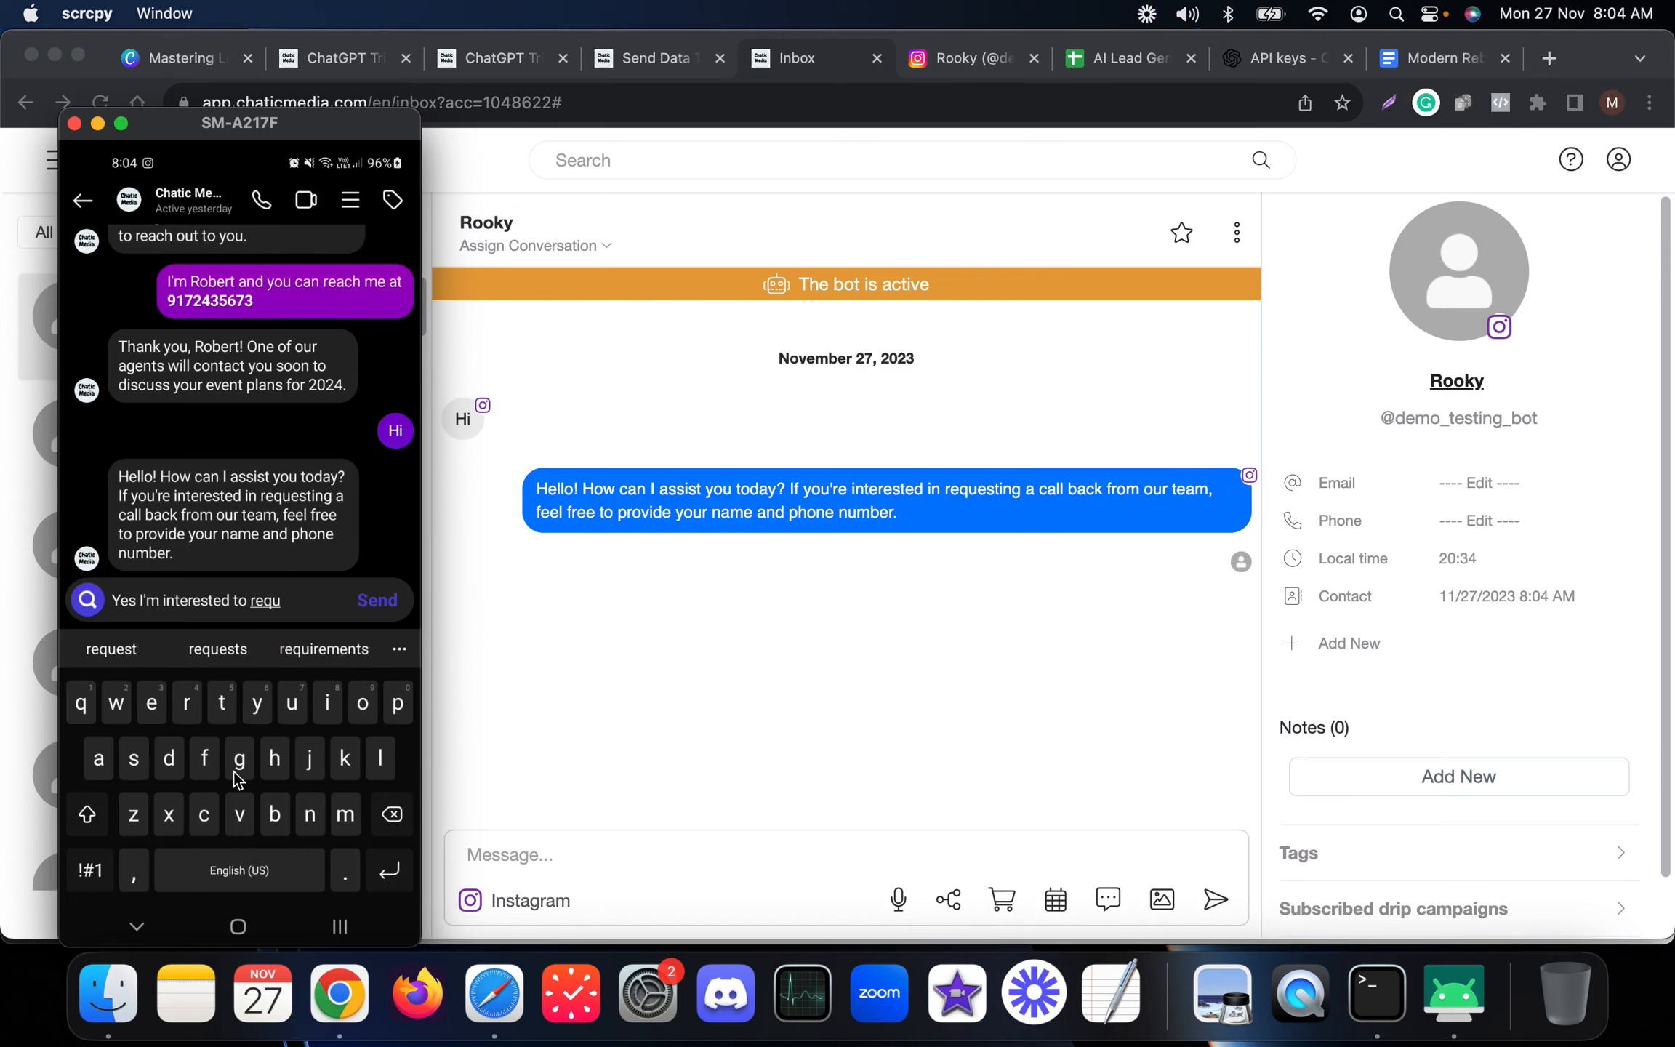
text(est call back)
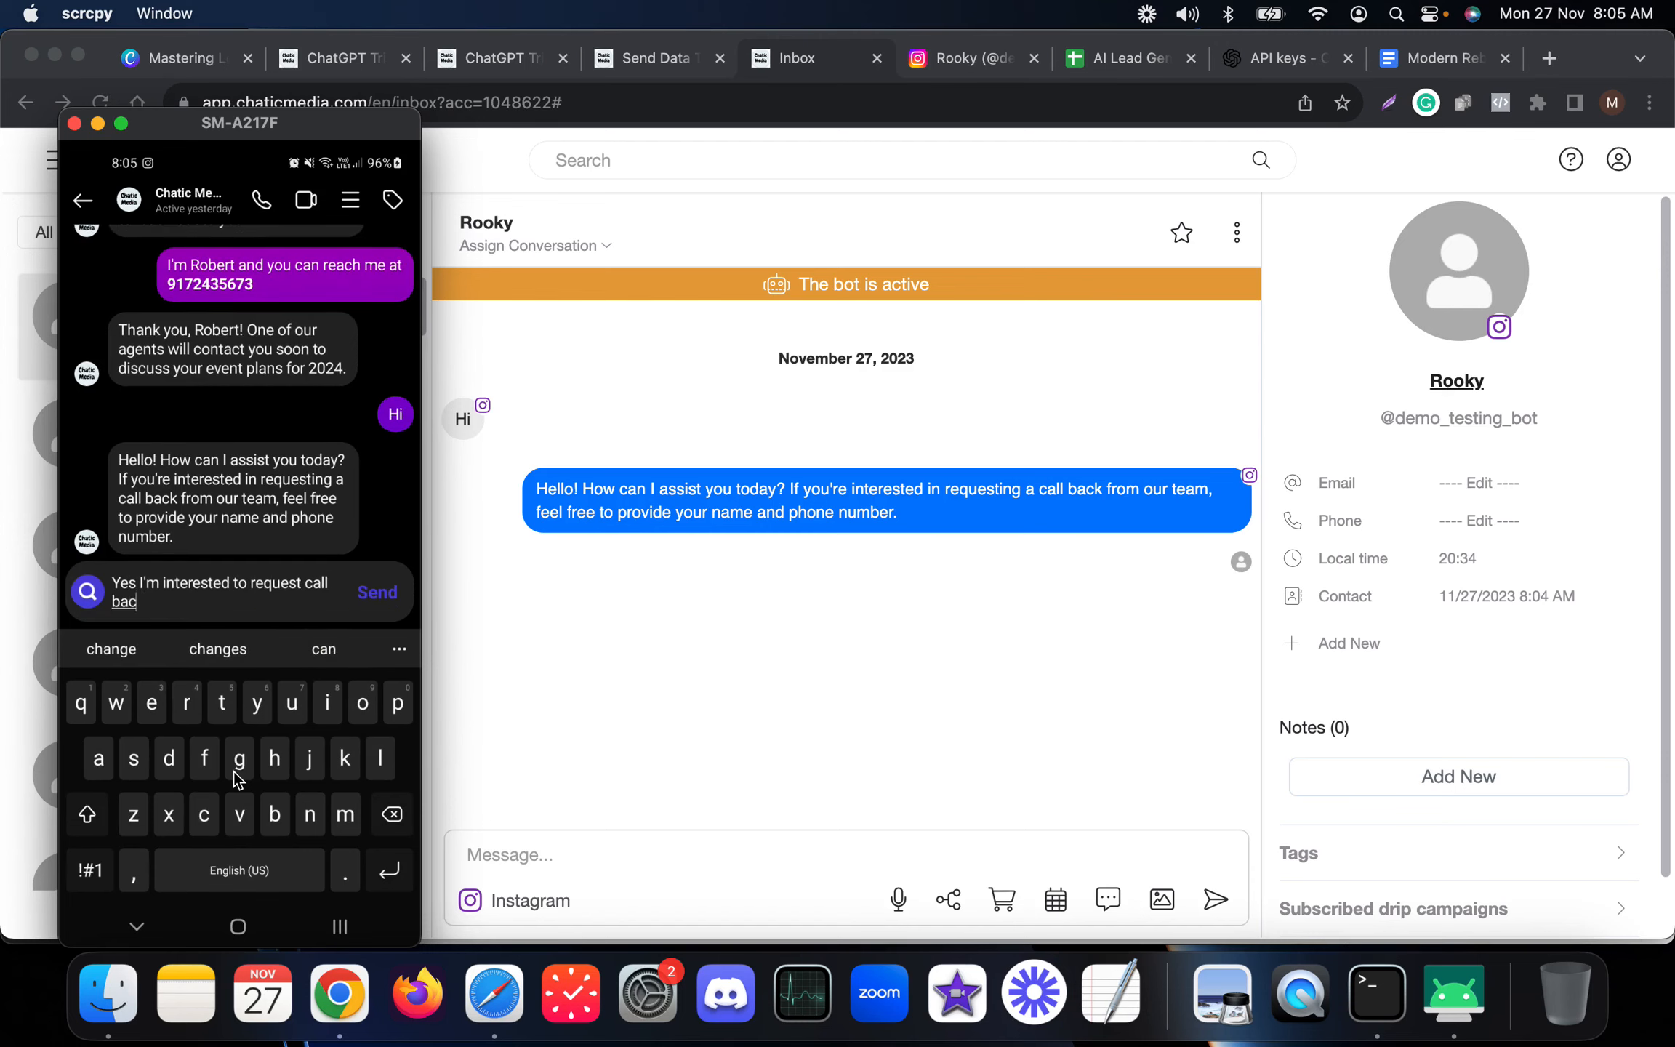
key(Return)
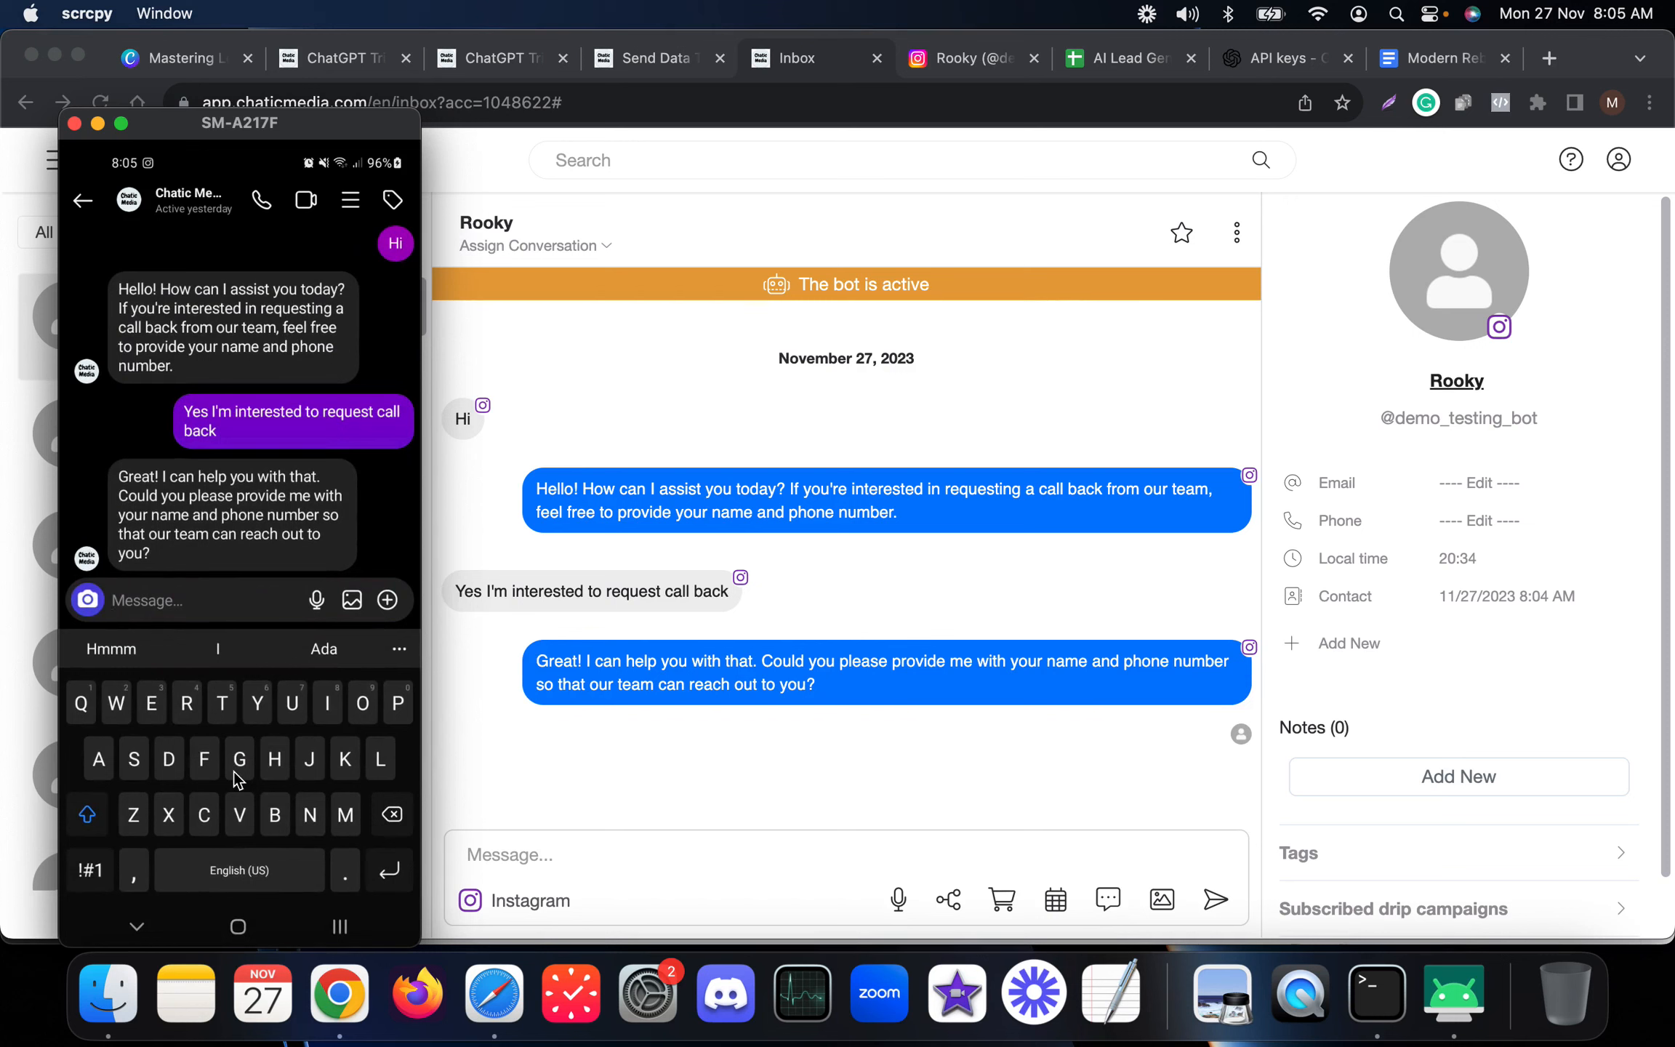
Reply to the bot on the phone with a sample contact name and phone number.
text(Justin)
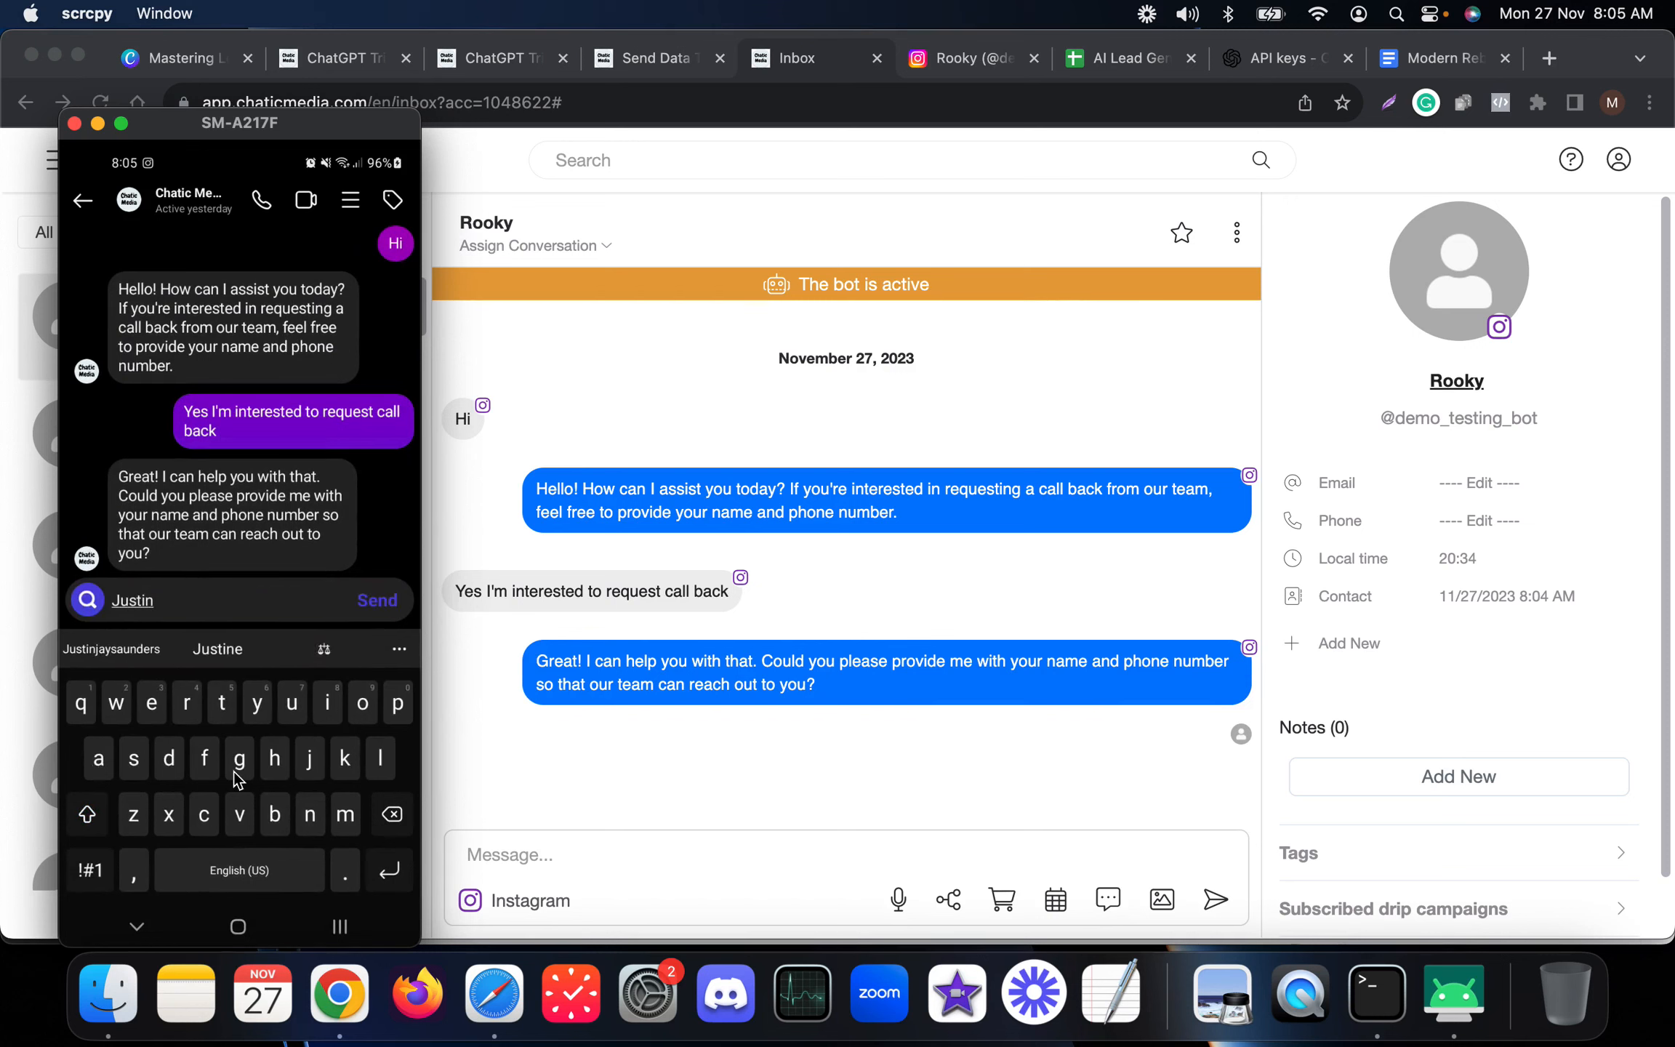
text( and you can)
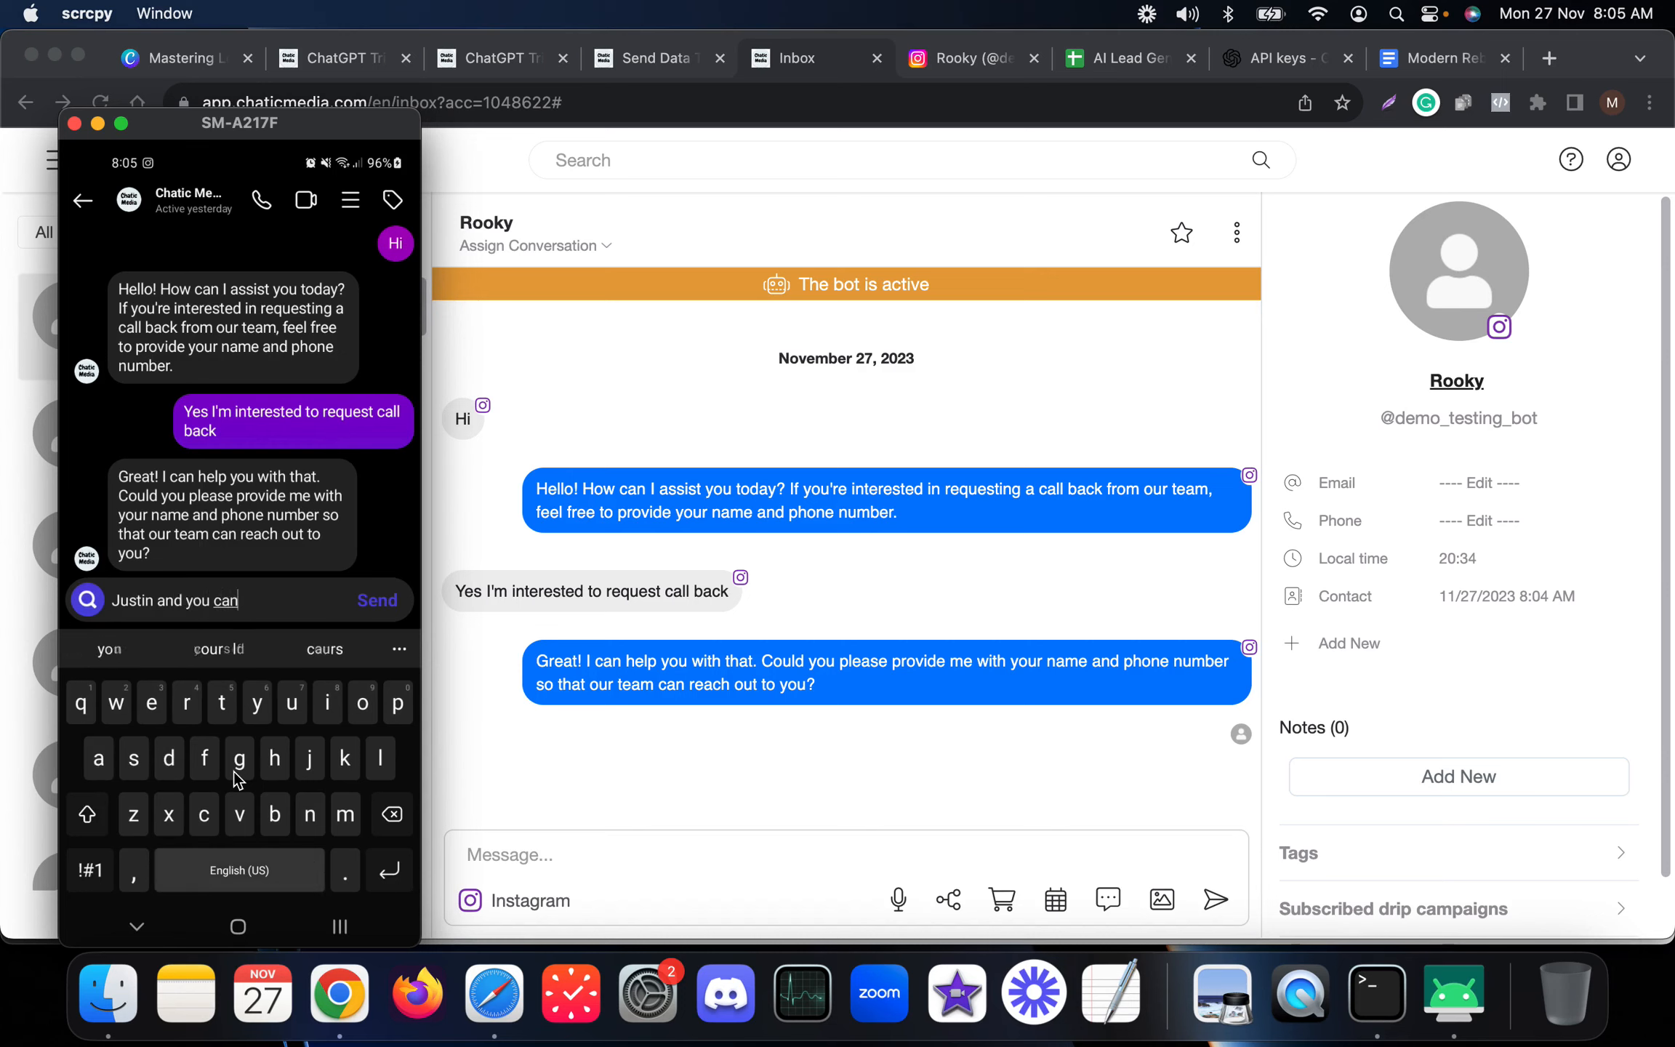
text( reach mr at)
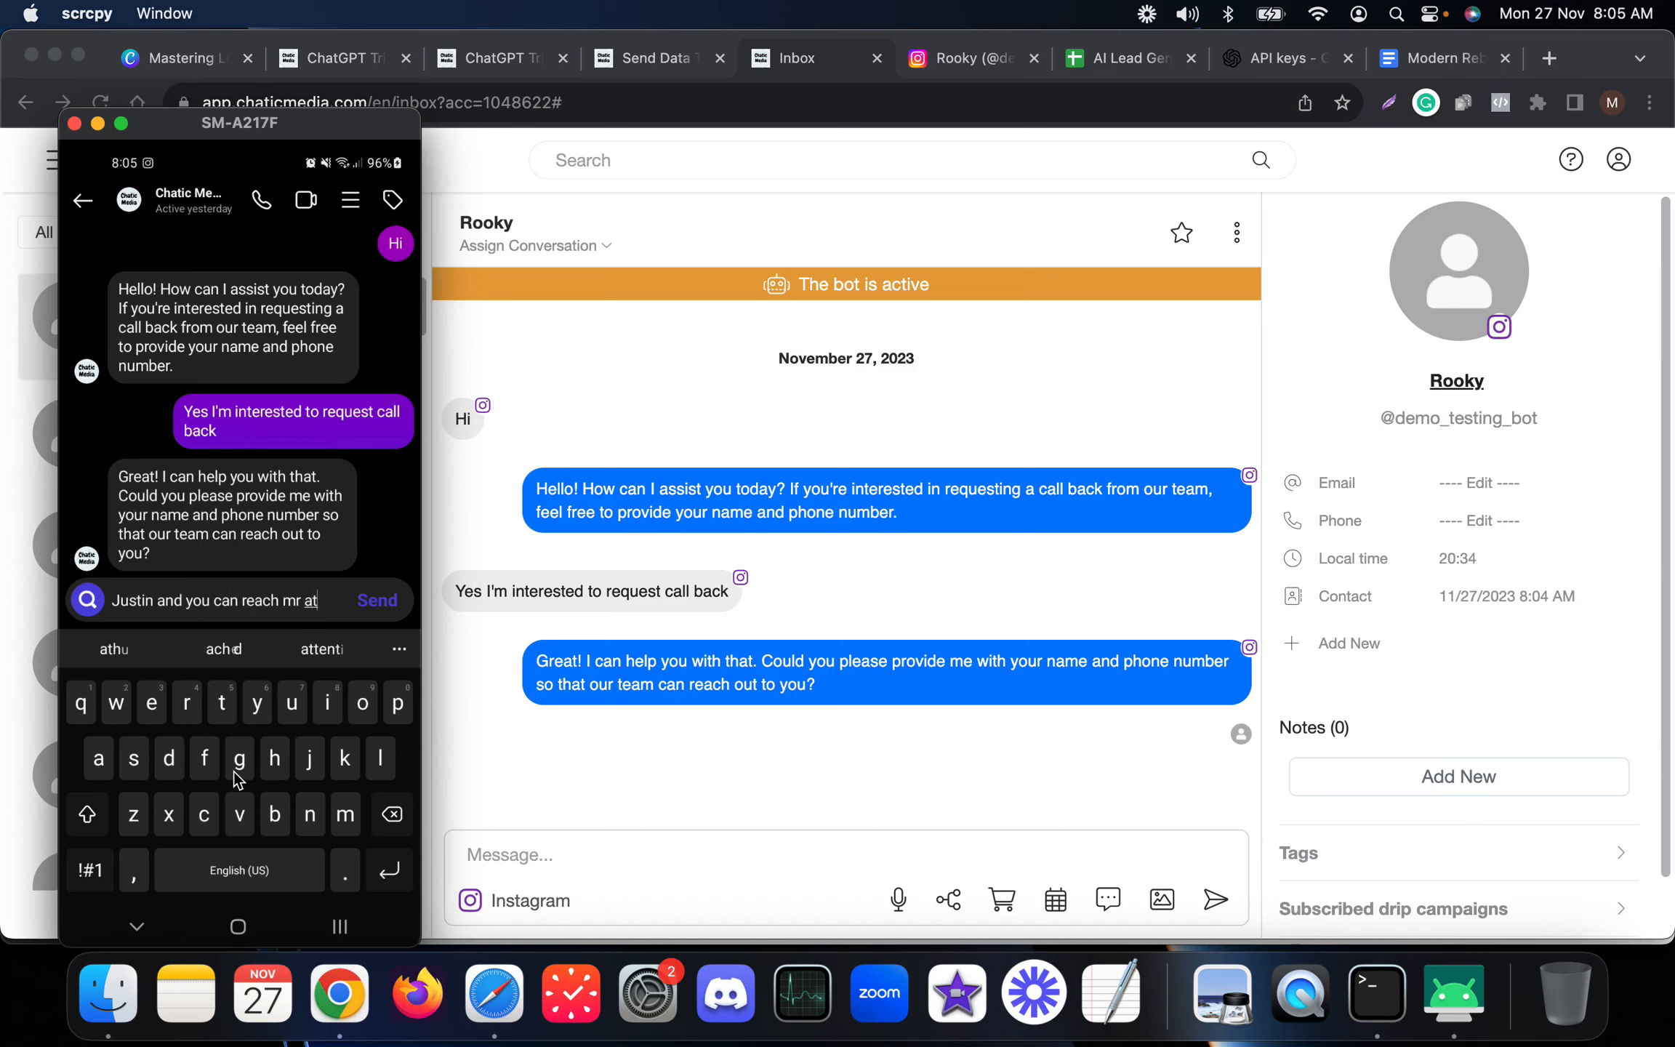
key(BackSpace)
text(e at)
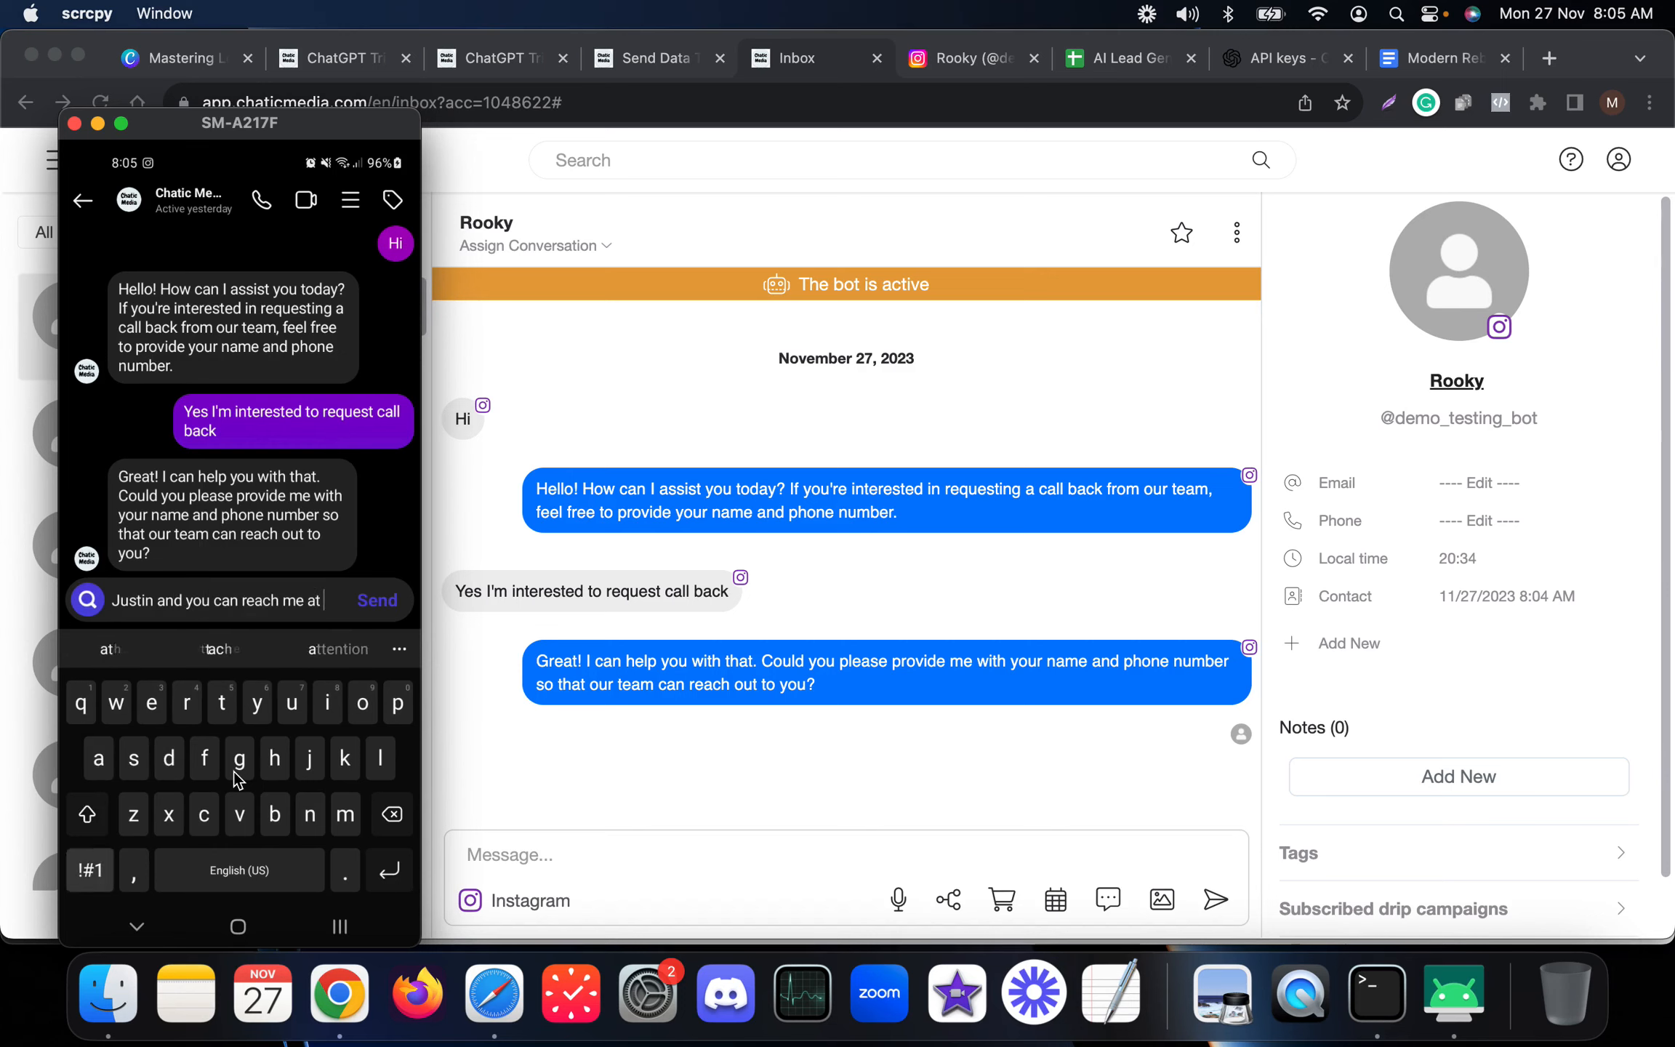
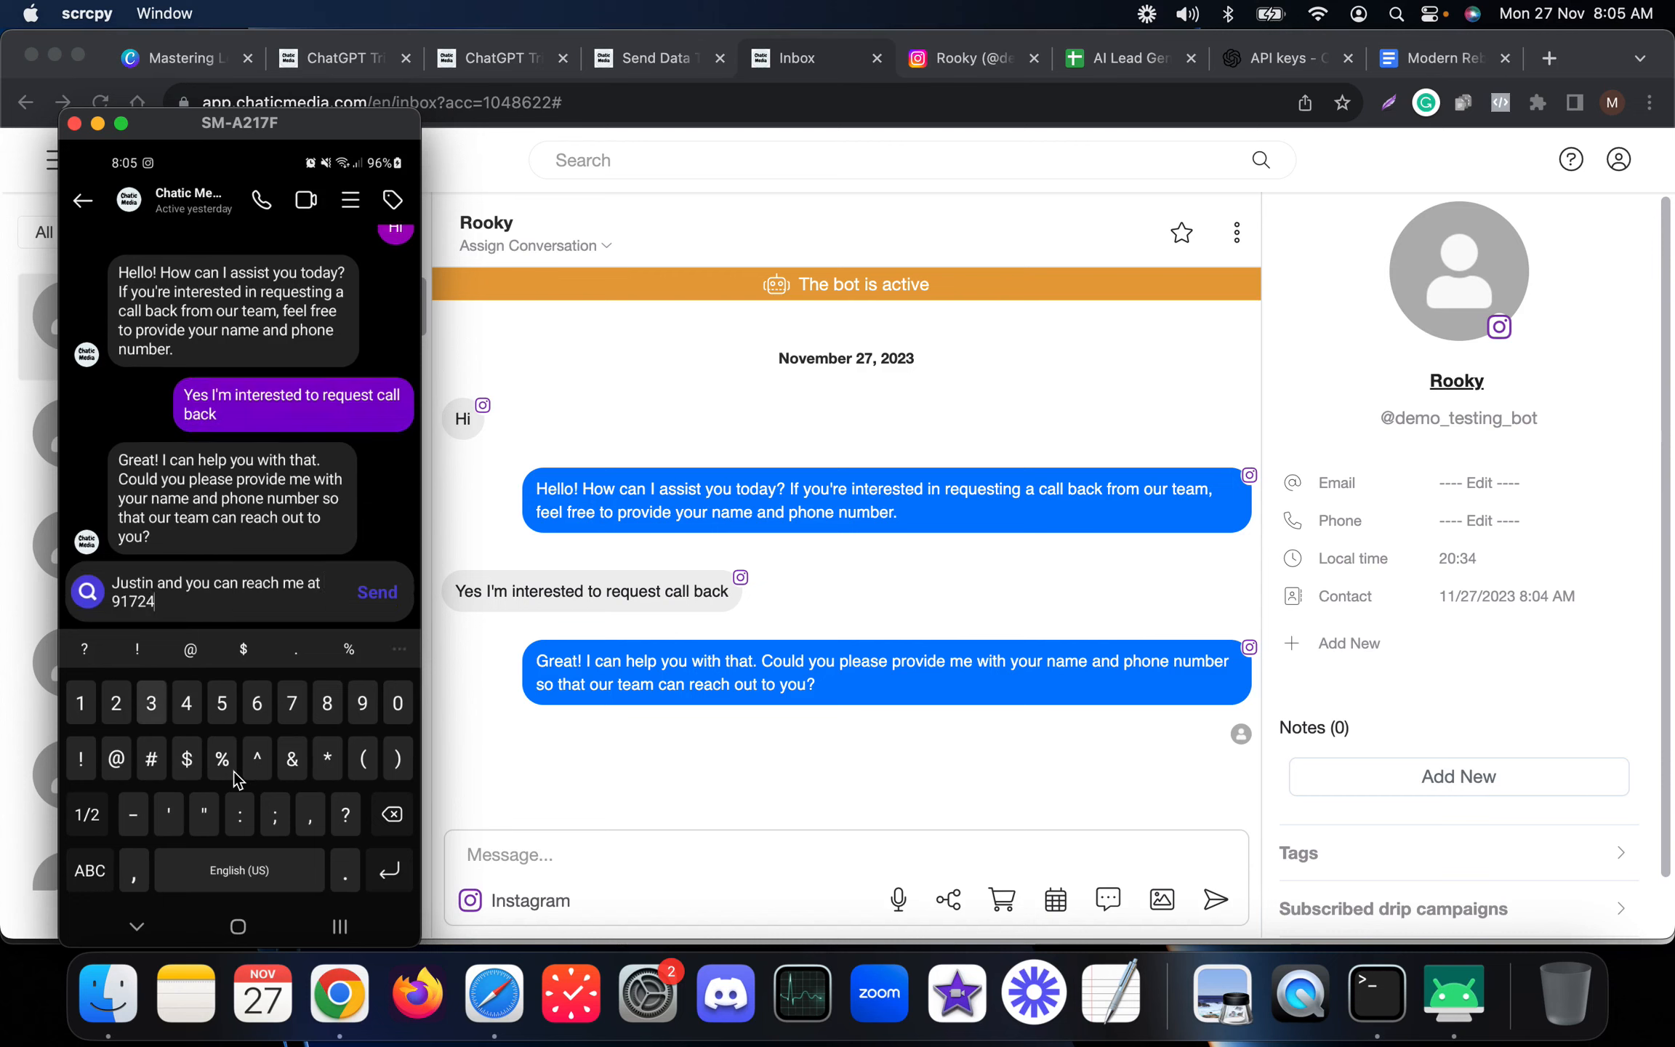
key(Return)
key(Escape)
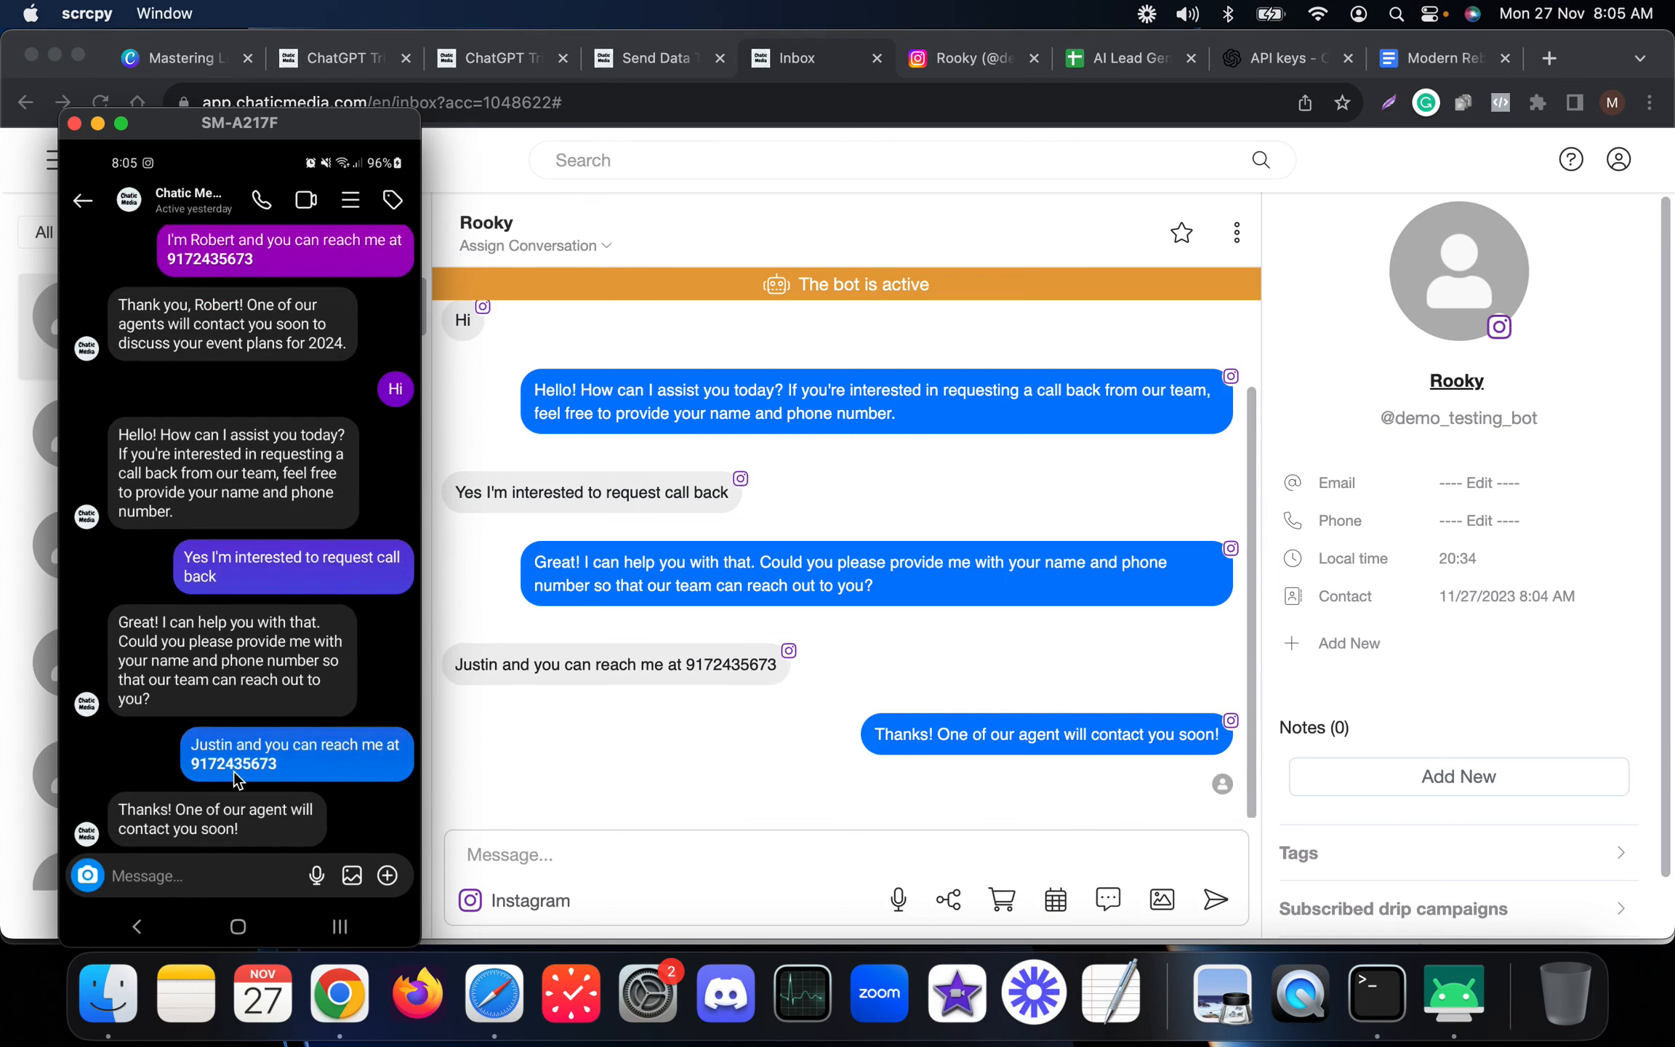
Open the AI Lead Generation sheet and widen the Date column to show the new lead row fully.
click(834, 492)
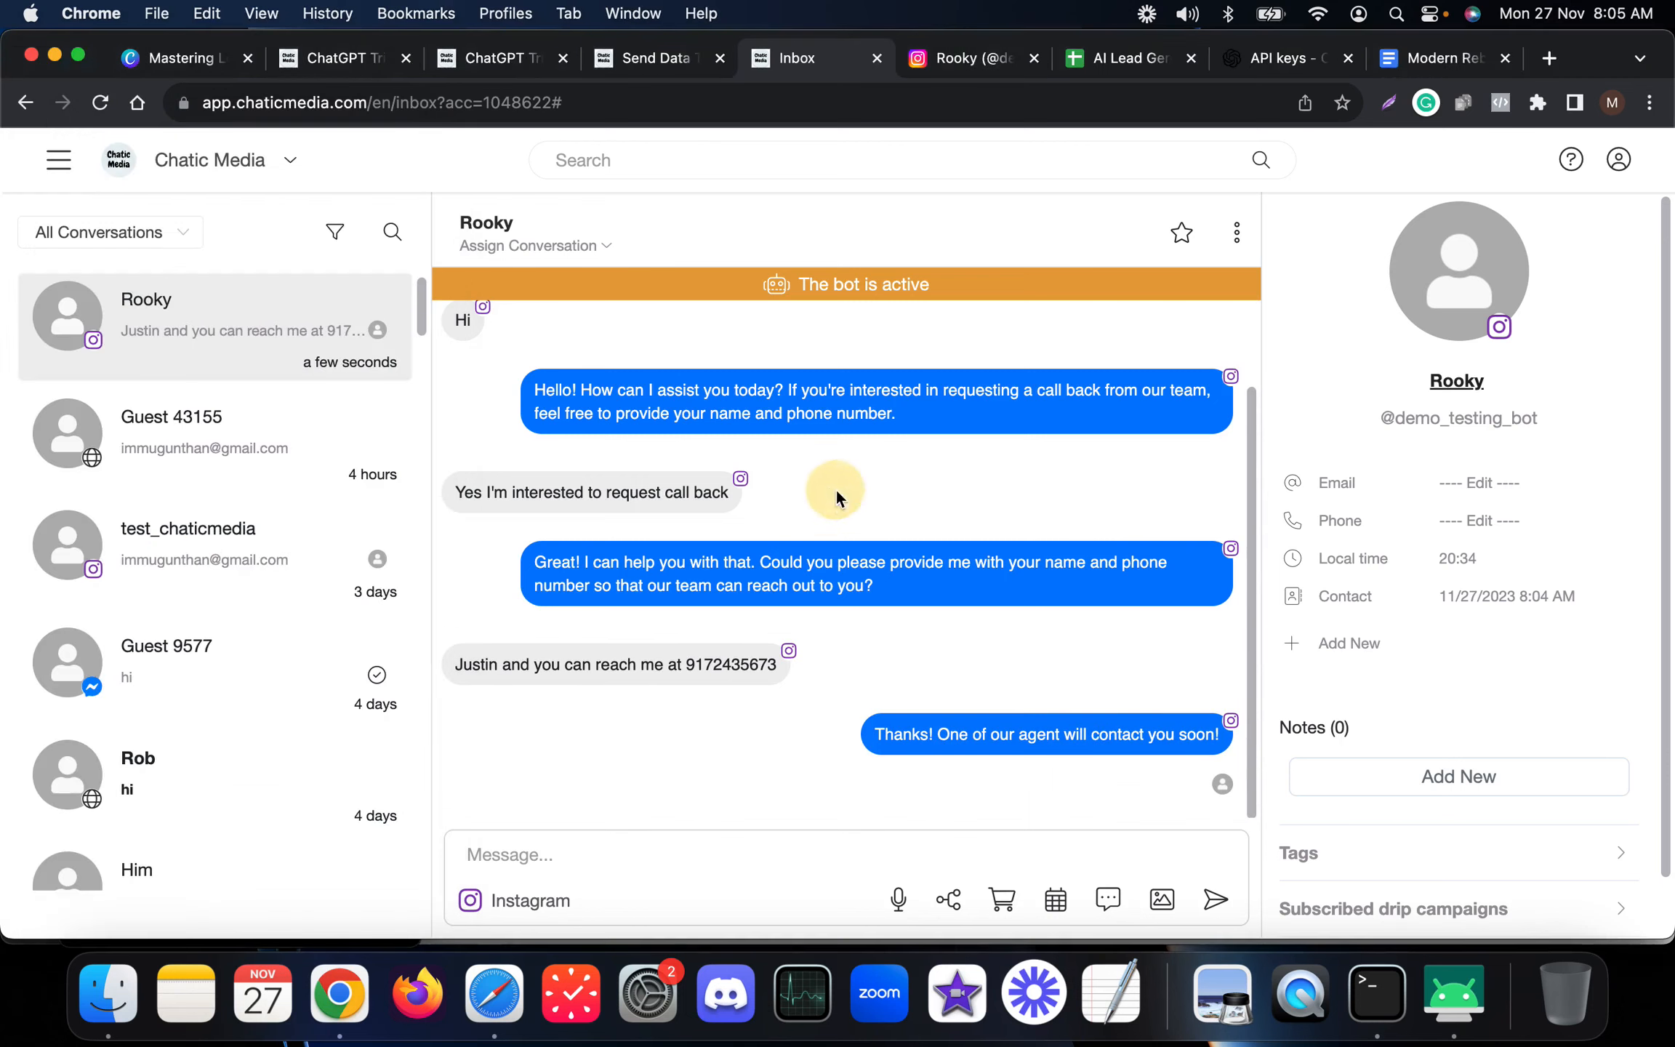
click(668, 65)
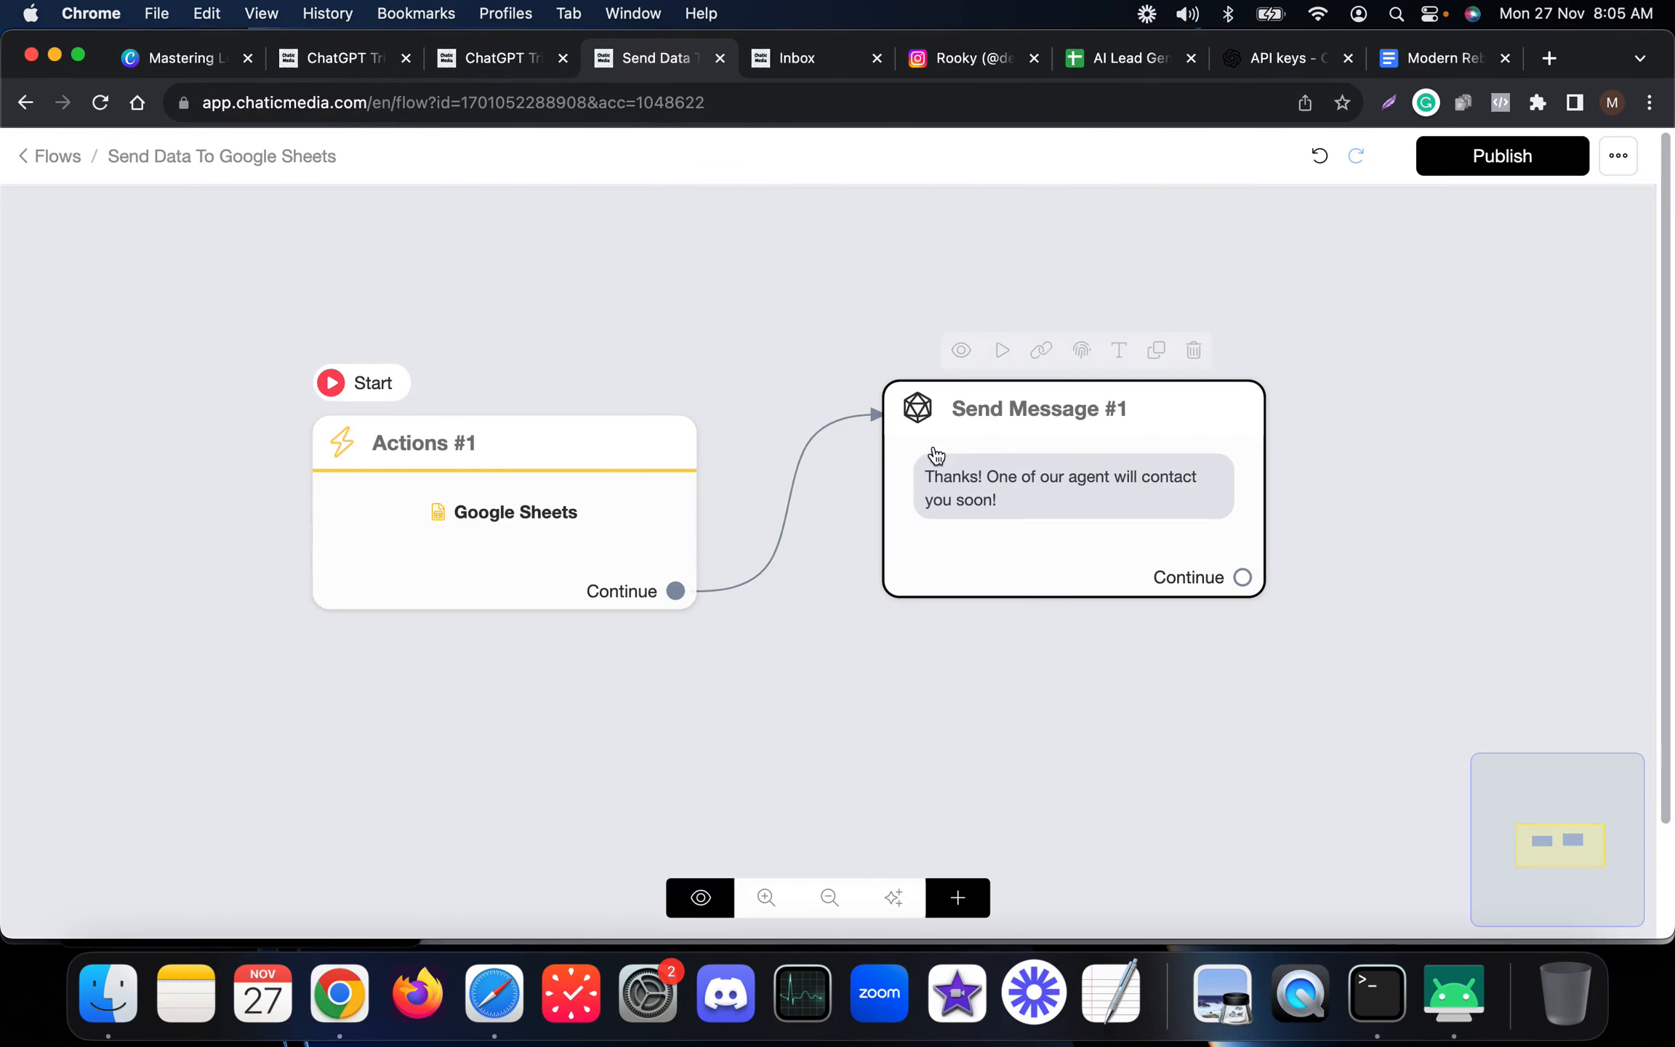
click(1151, 62)
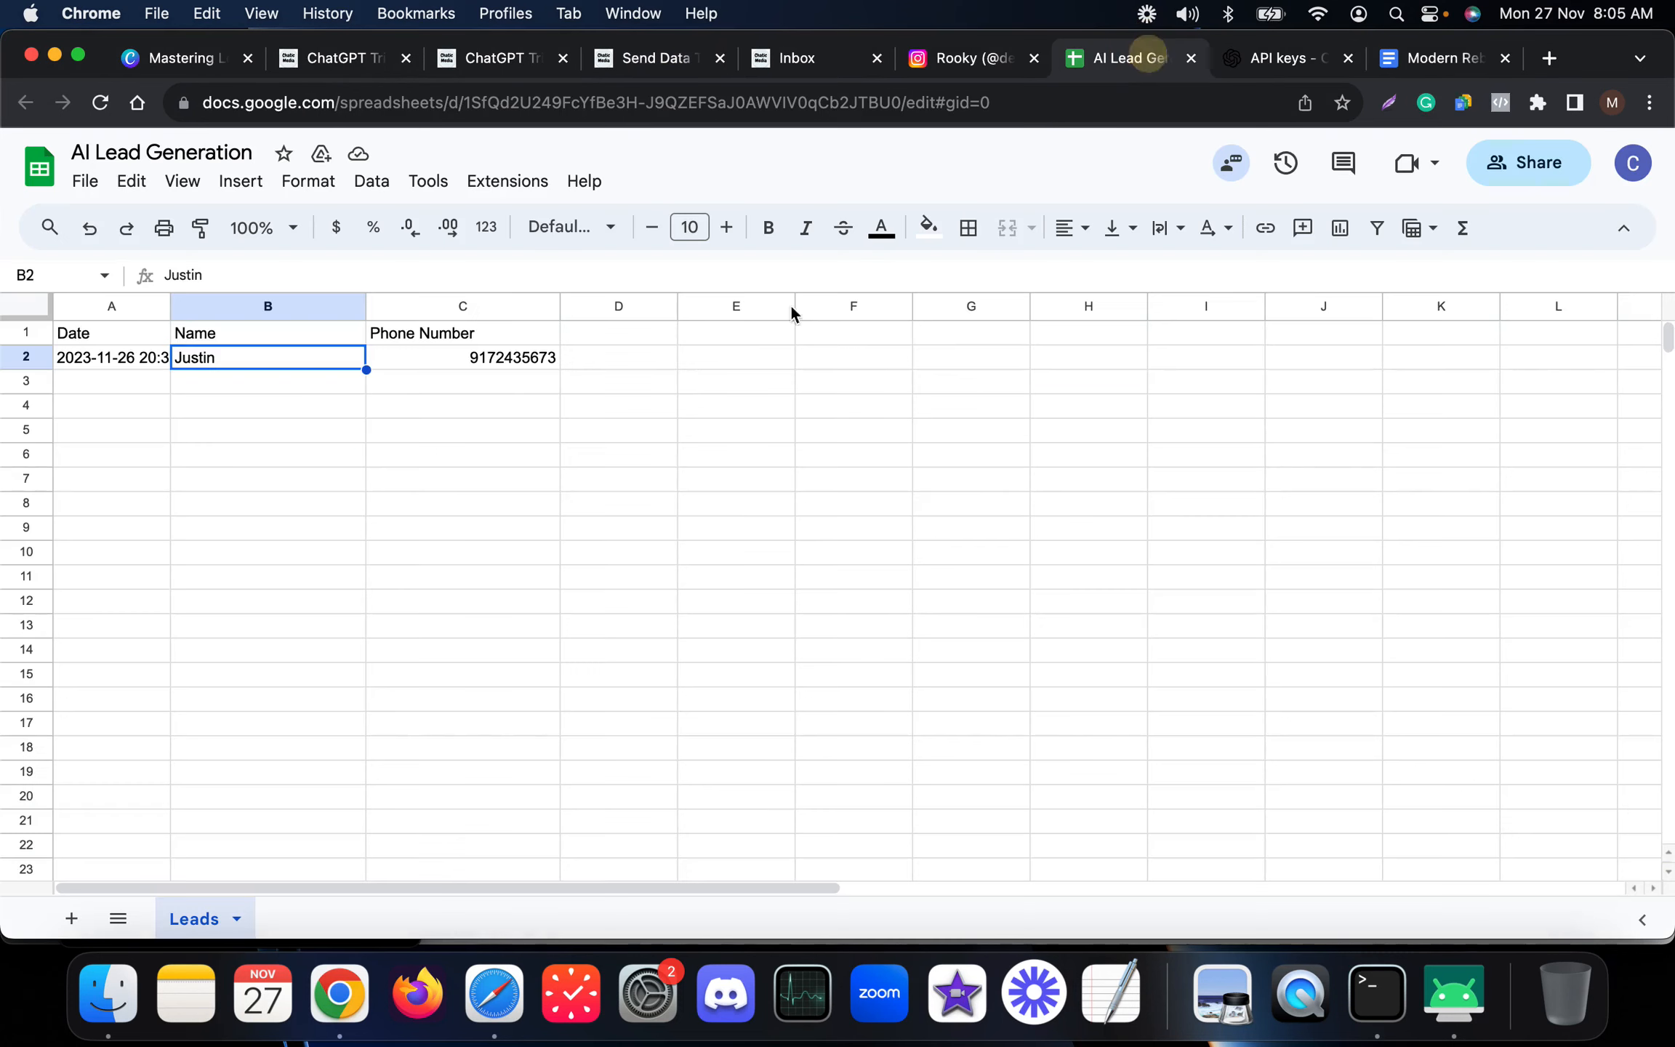
click(523, 408)
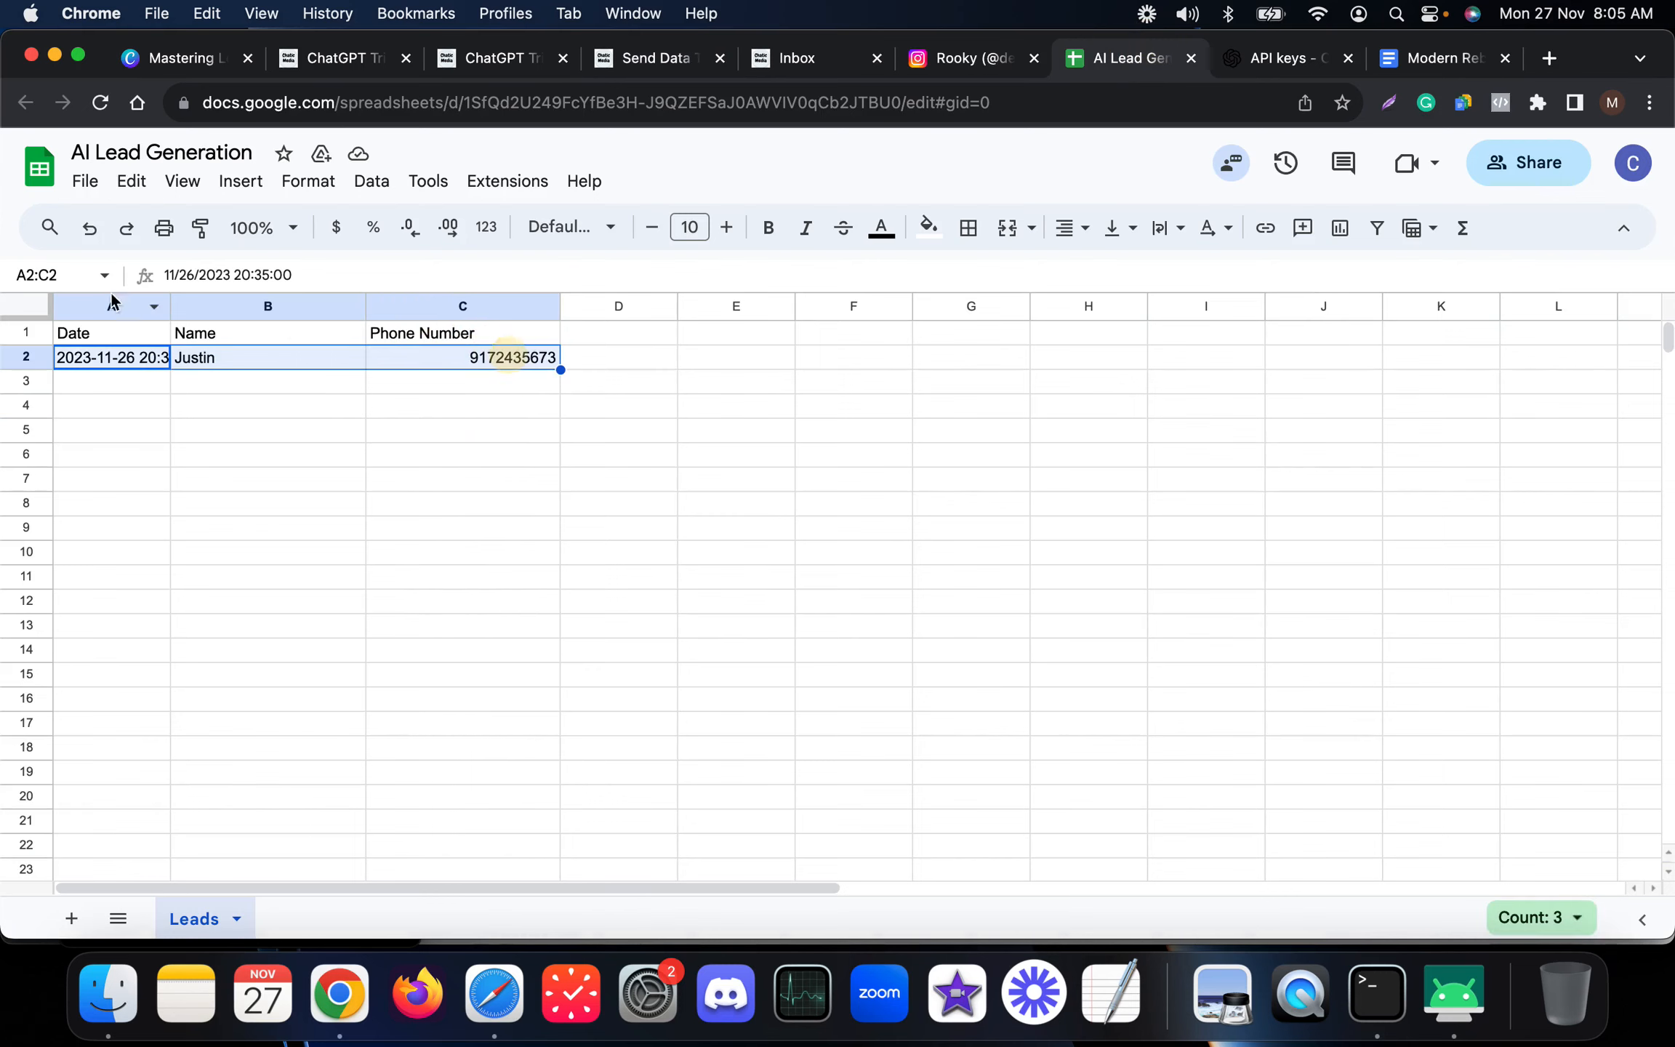
drag(170, 305, 289, 305)
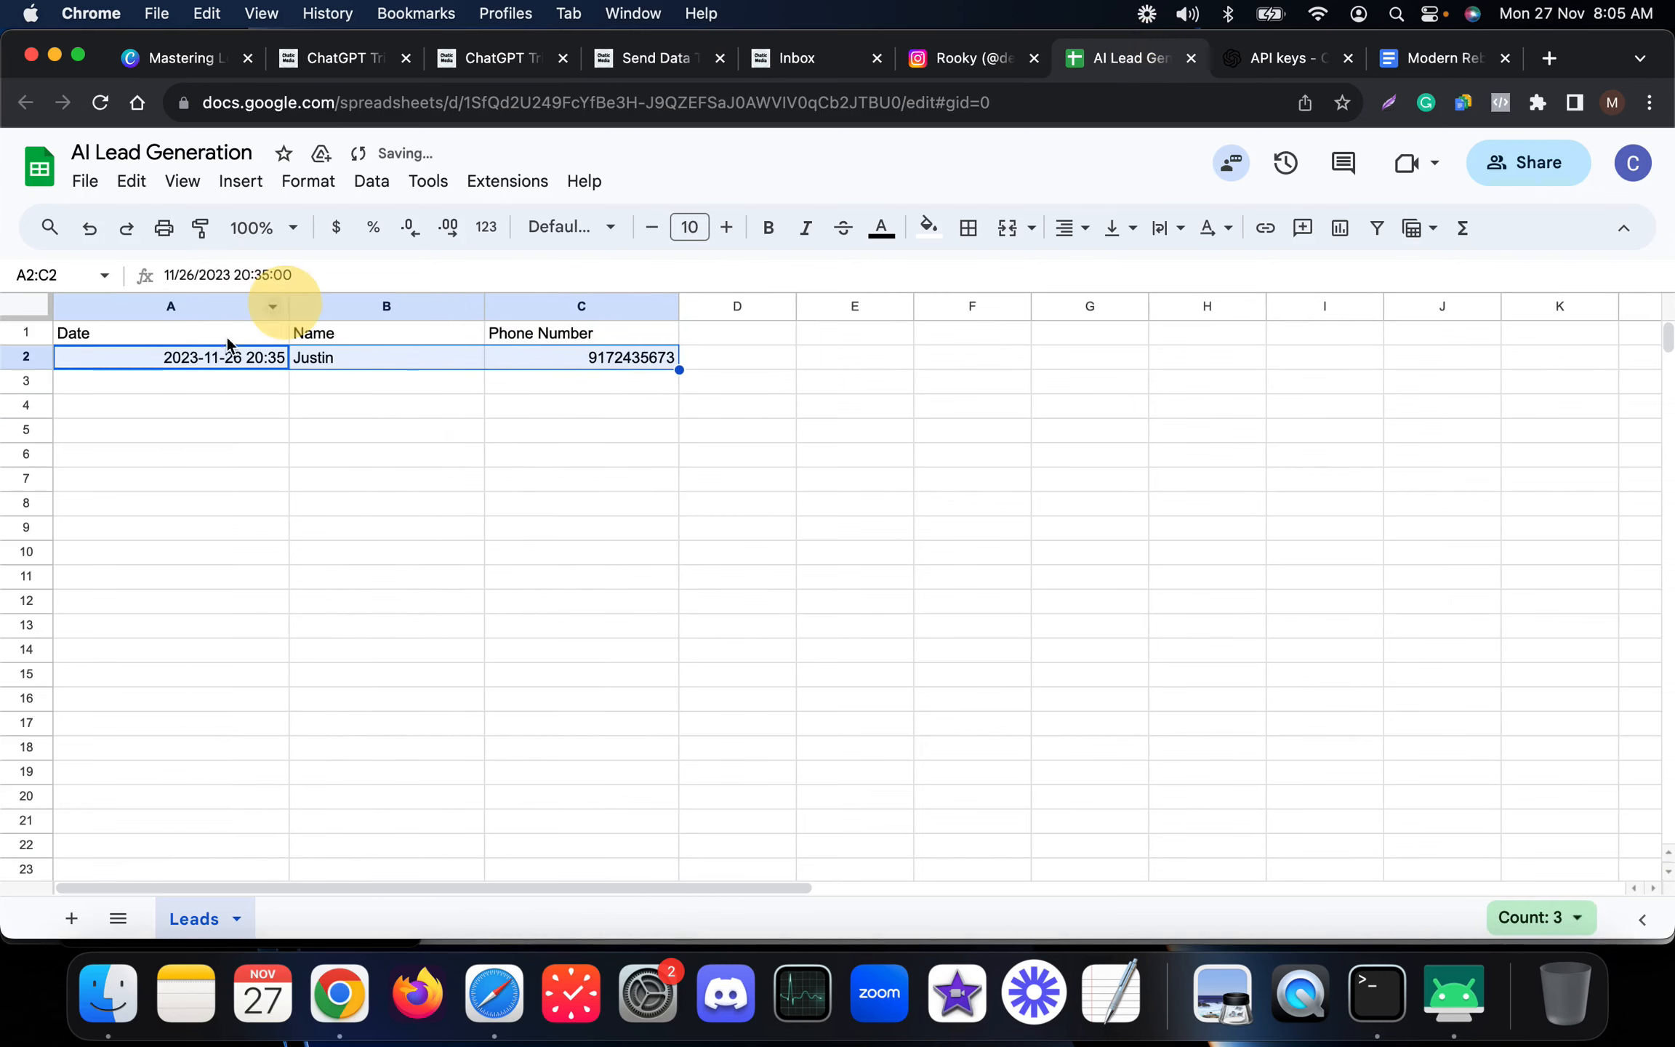
click(310, 403)
drag(209, 361, 654, 354)
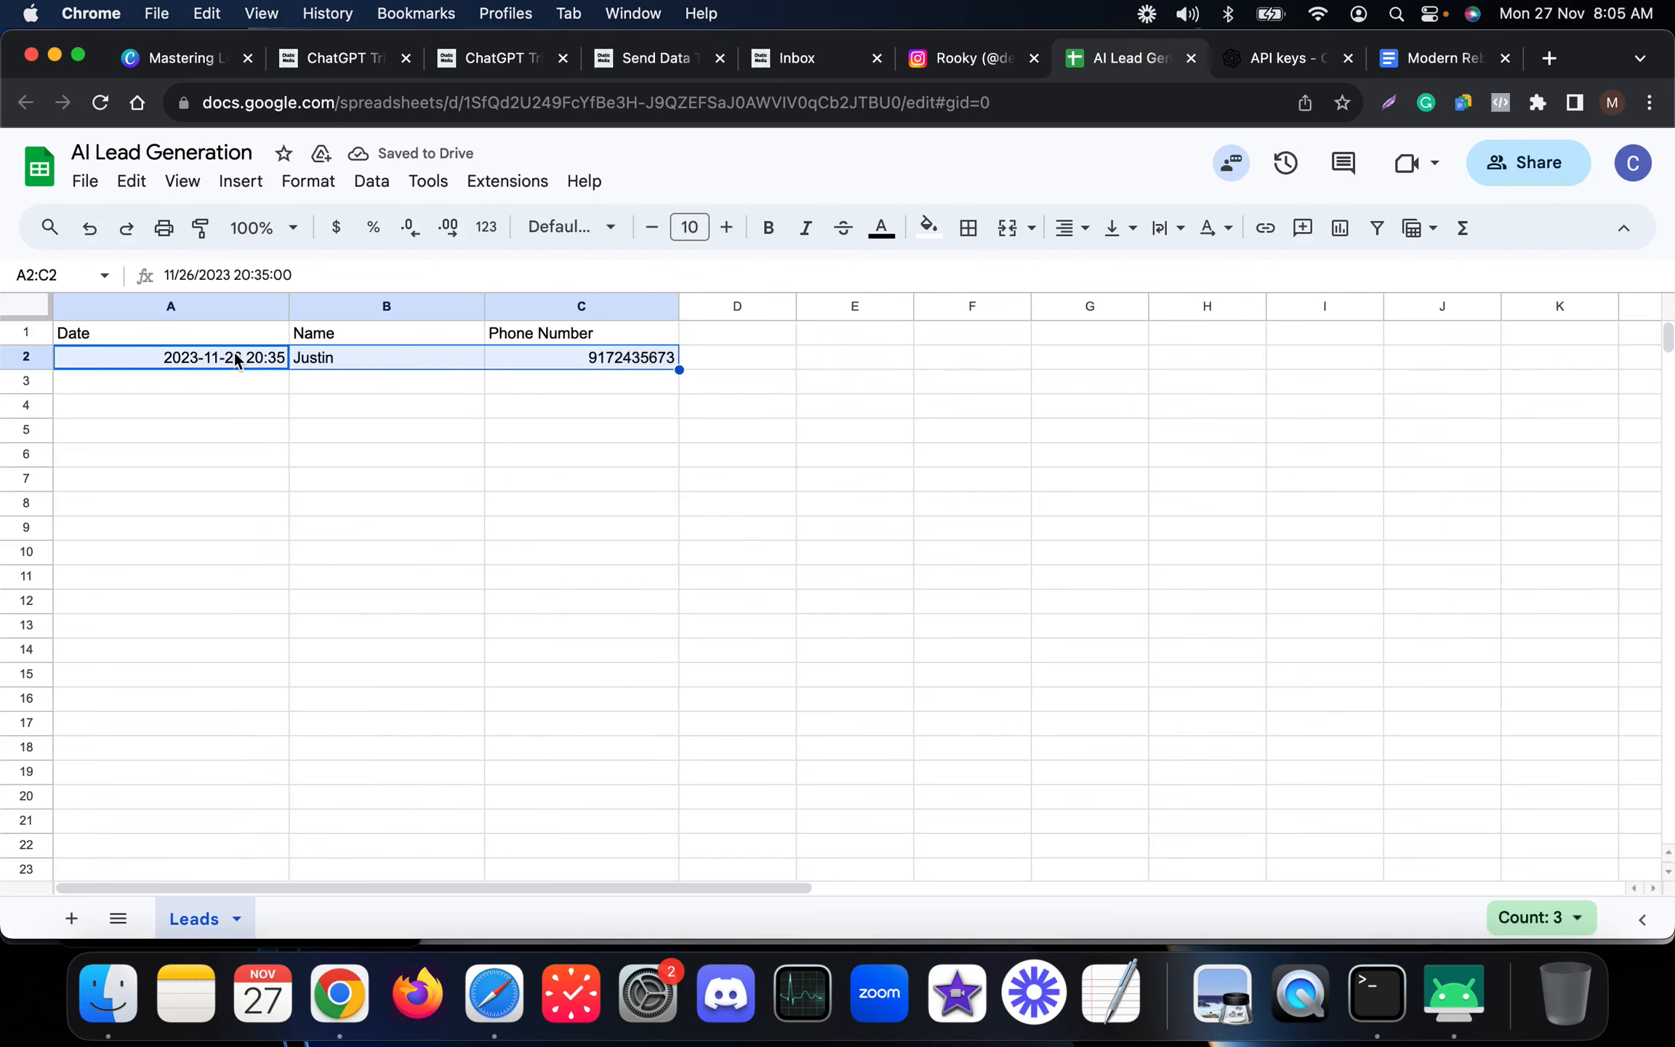
click(414, 528)
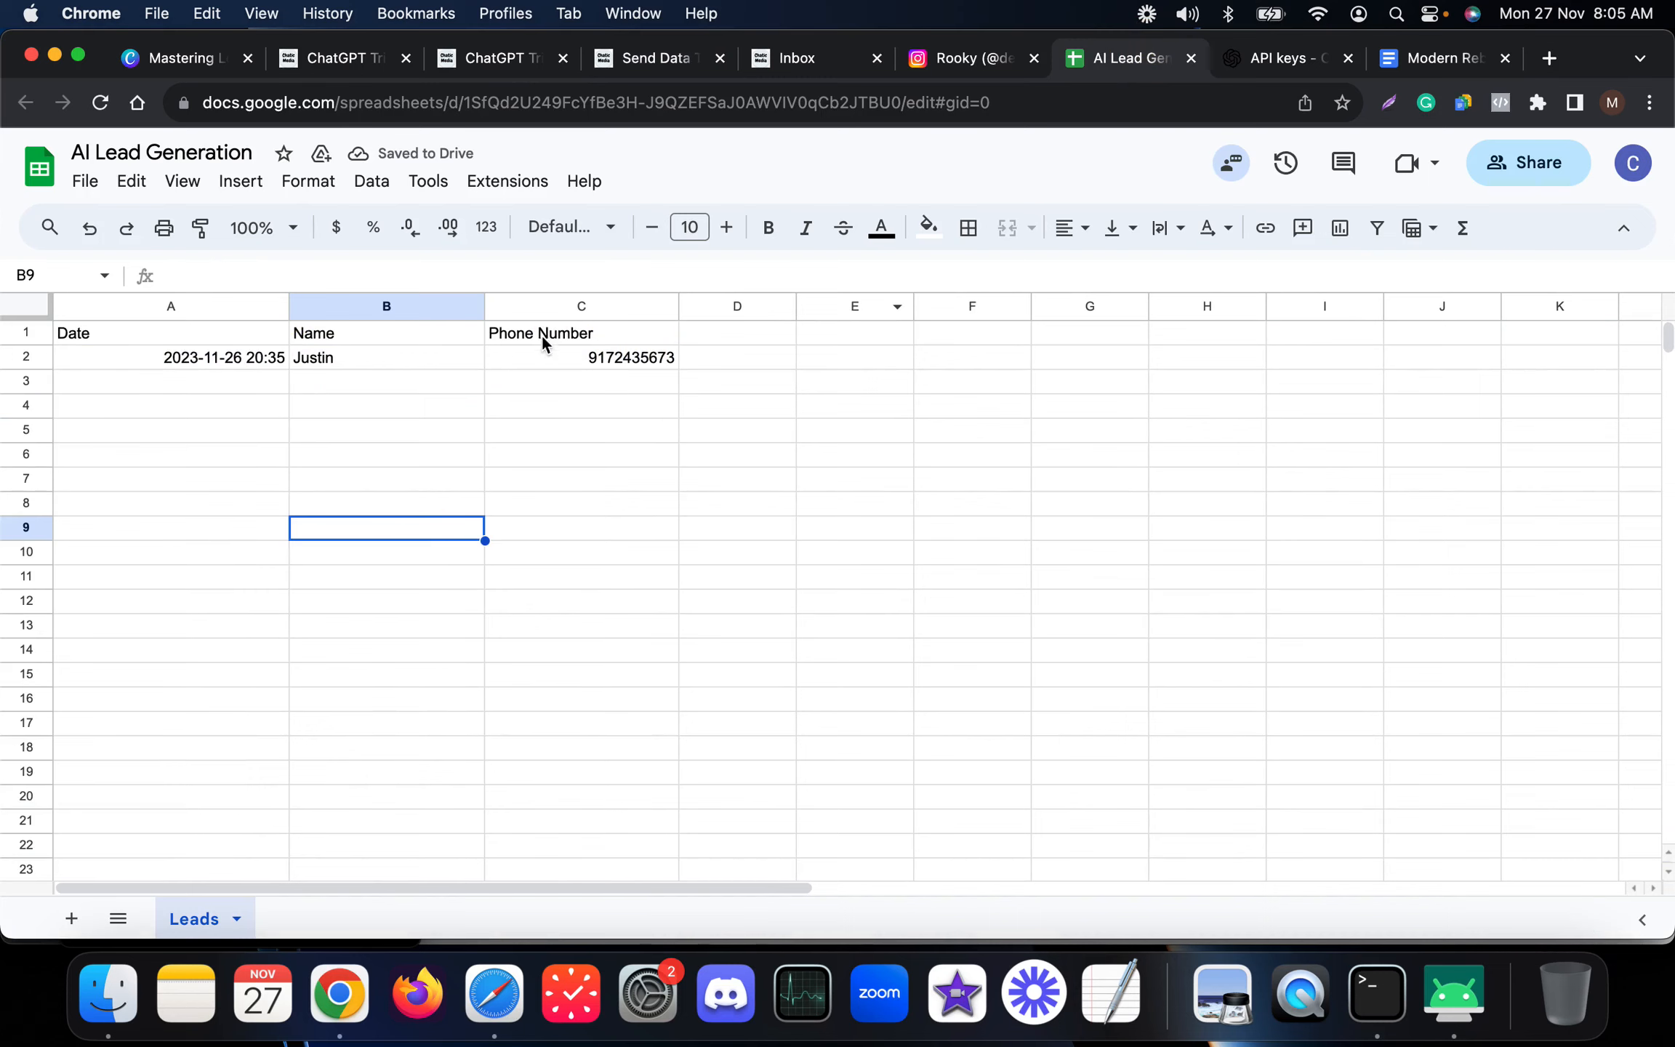
drag(212, 355, 647, 344)
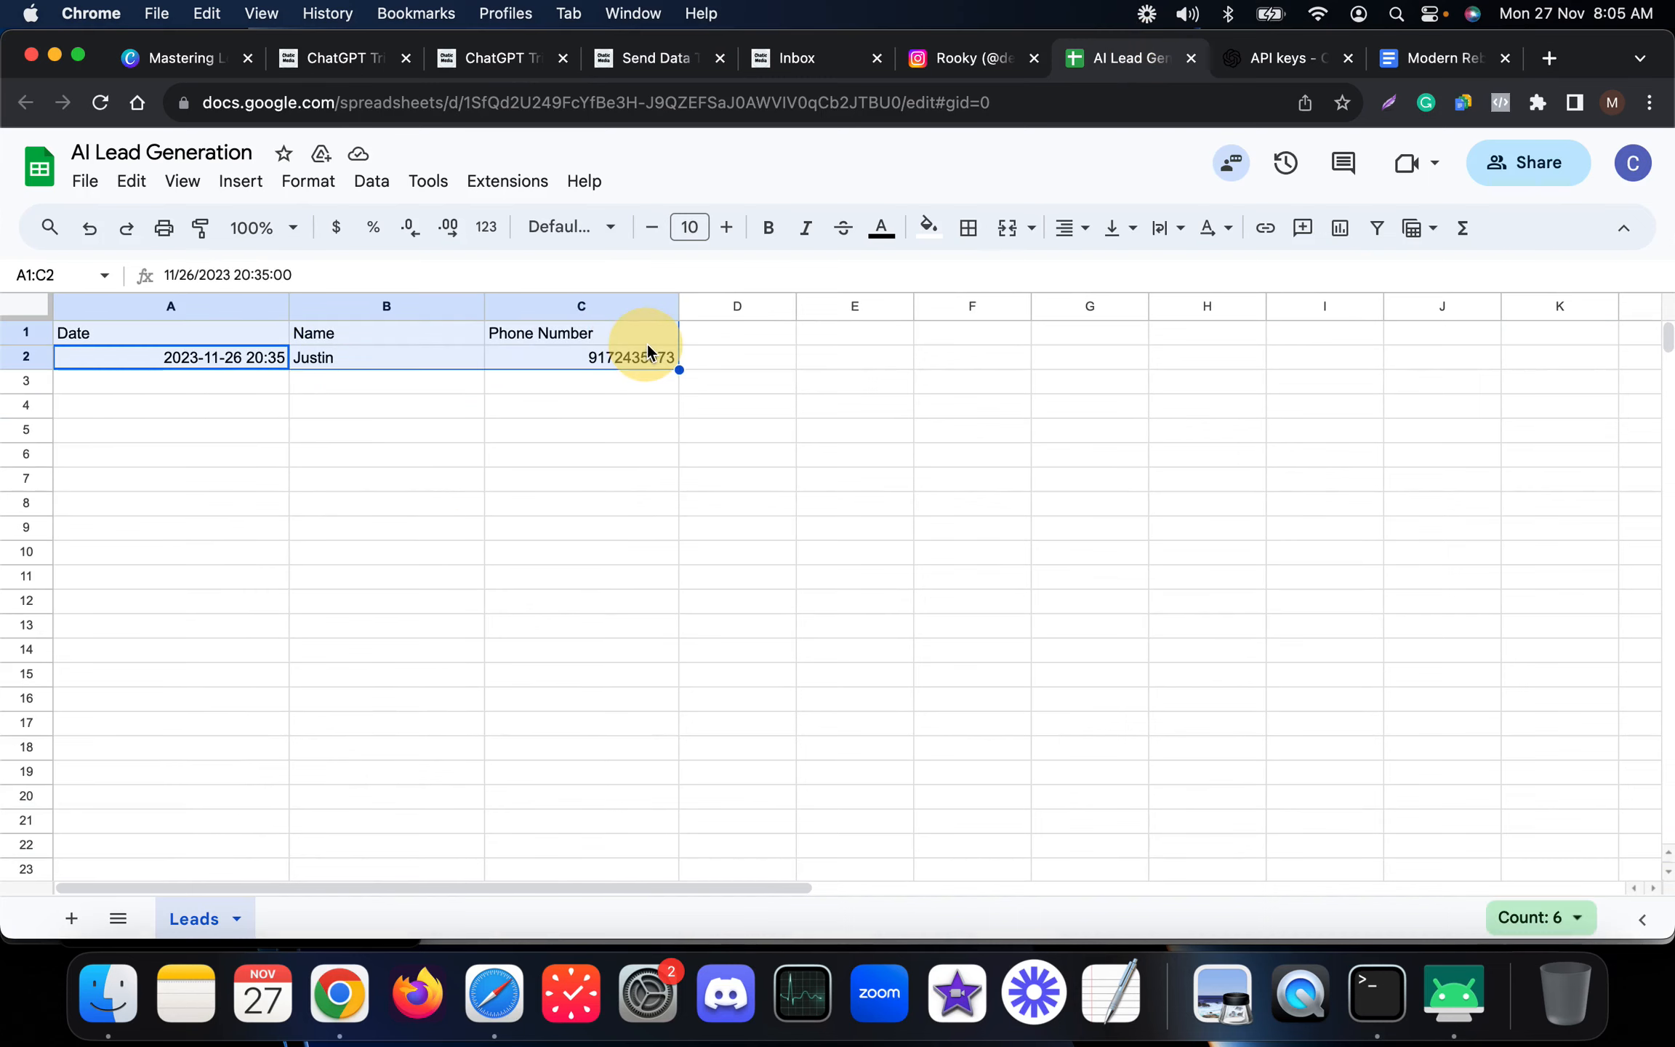
click(638, 397)
Review the request_callback trigger's settings without saving, then return to the lead sheet.
click(500, 48)
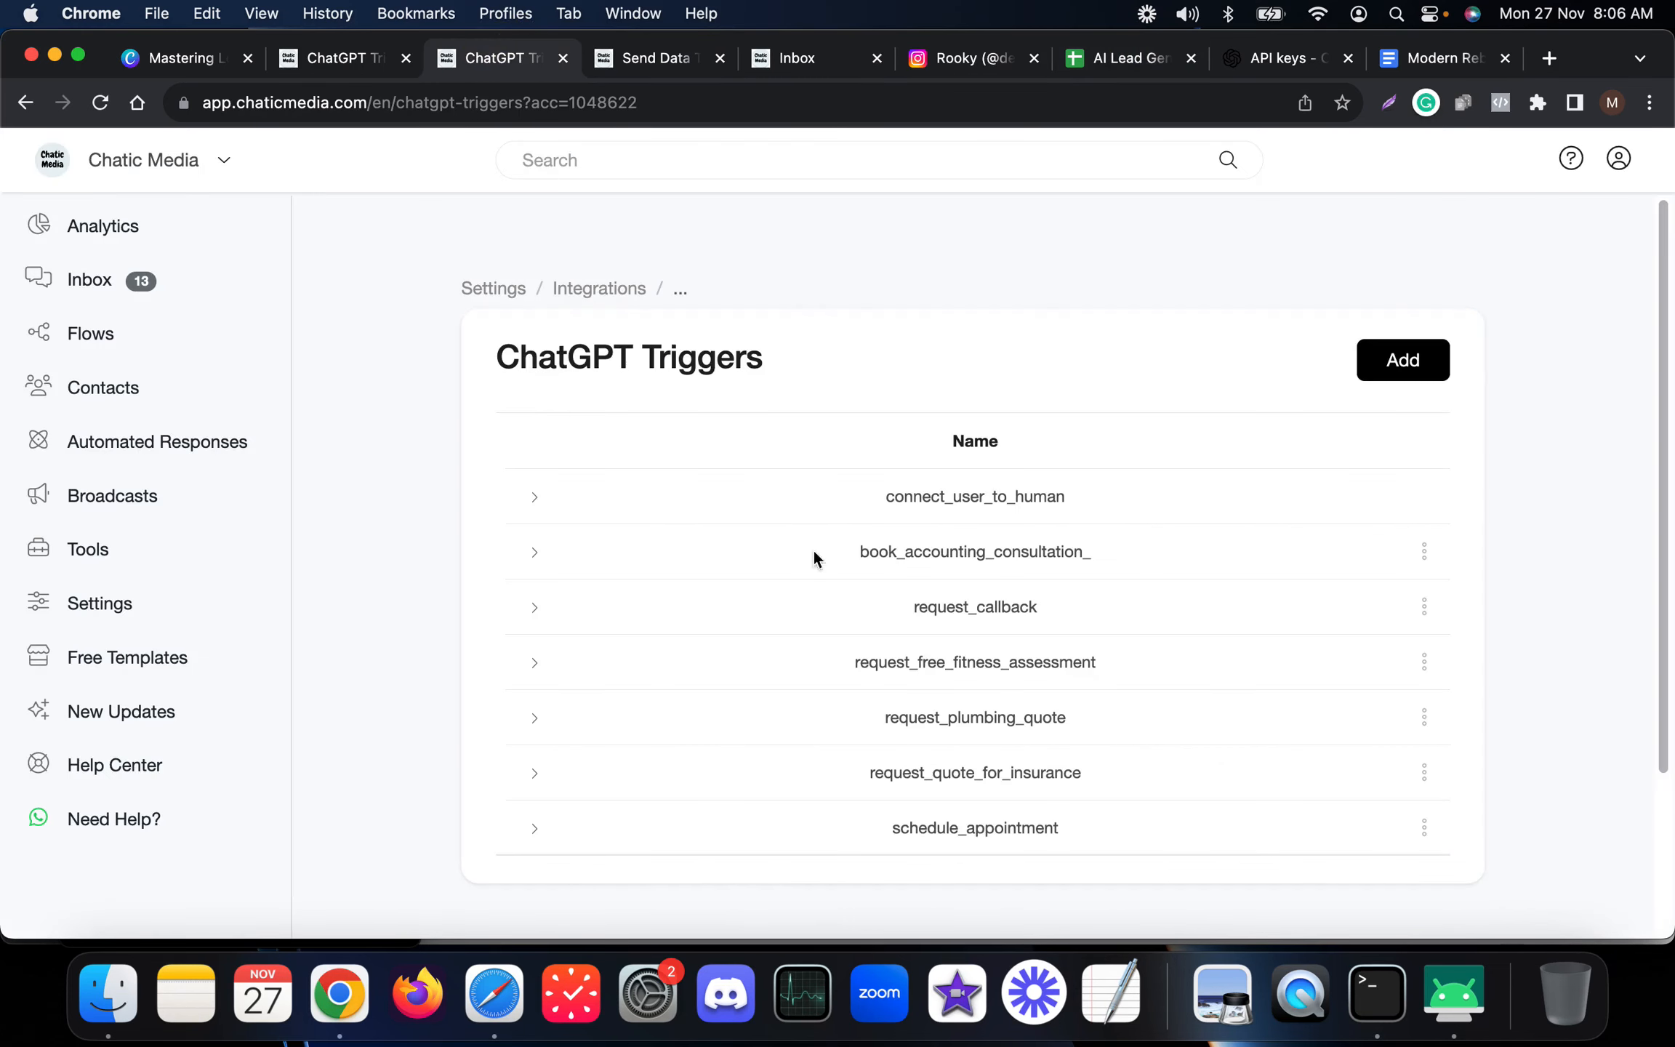
click(1423, 607)
click(1425, 474)
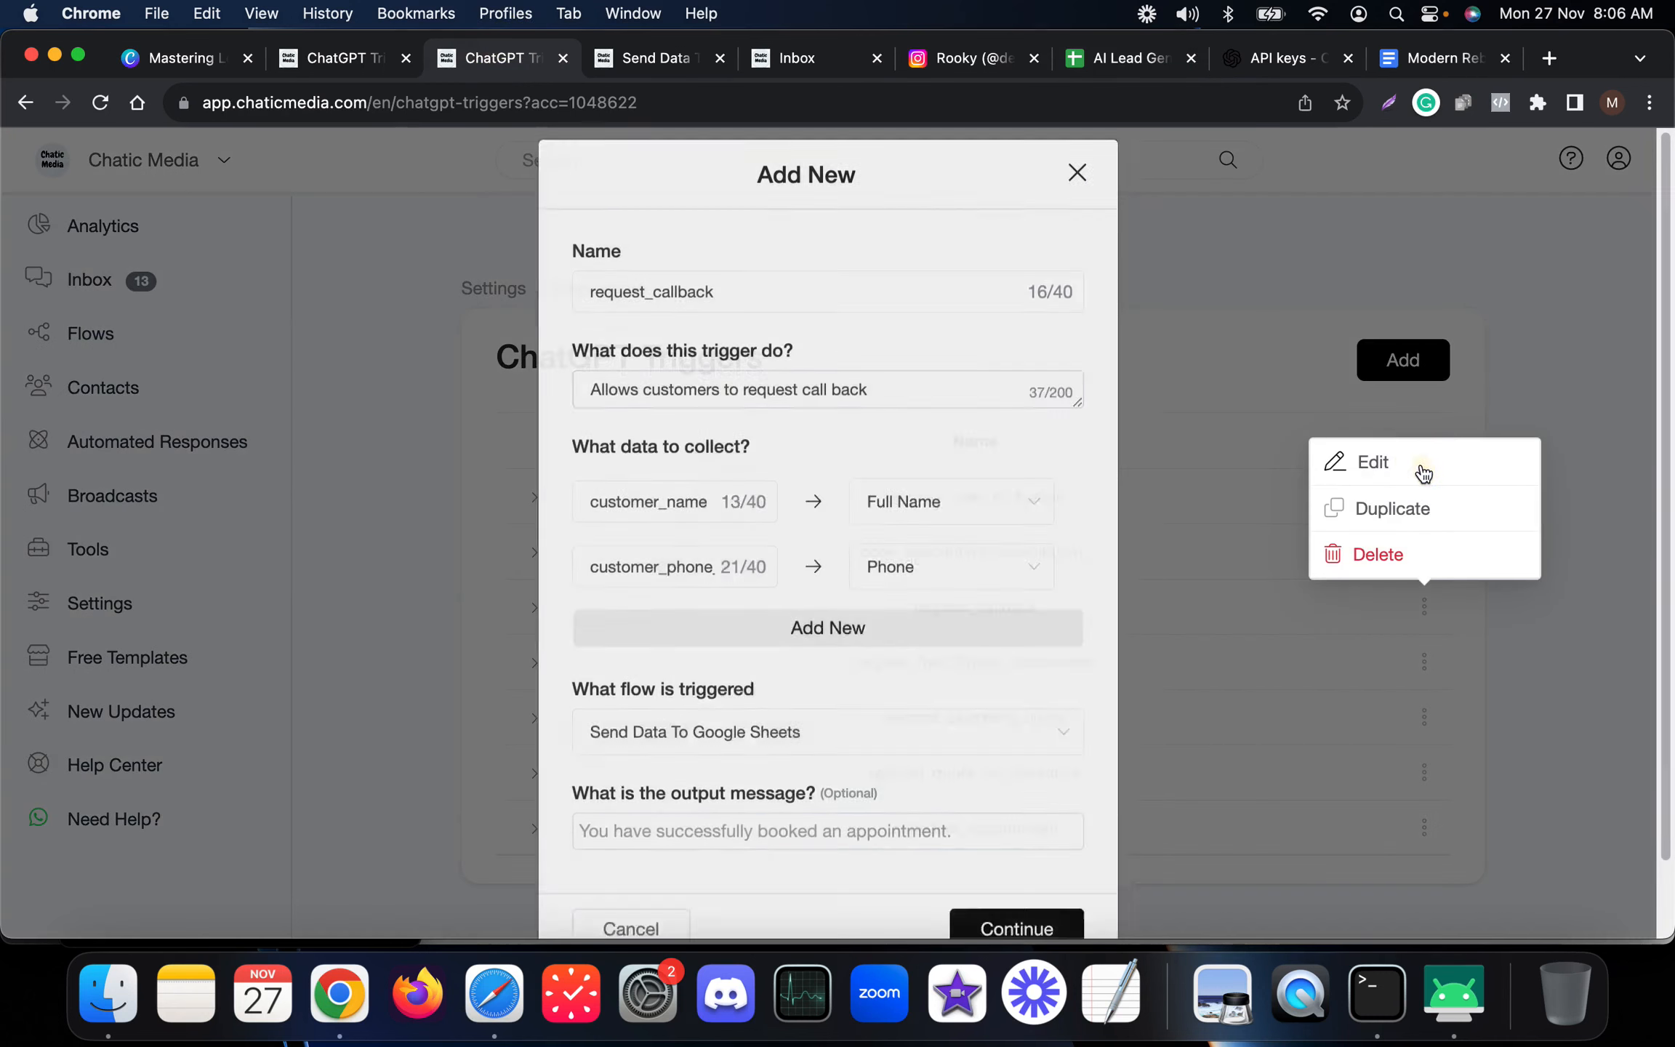
scroll(776, 666, down, 2)
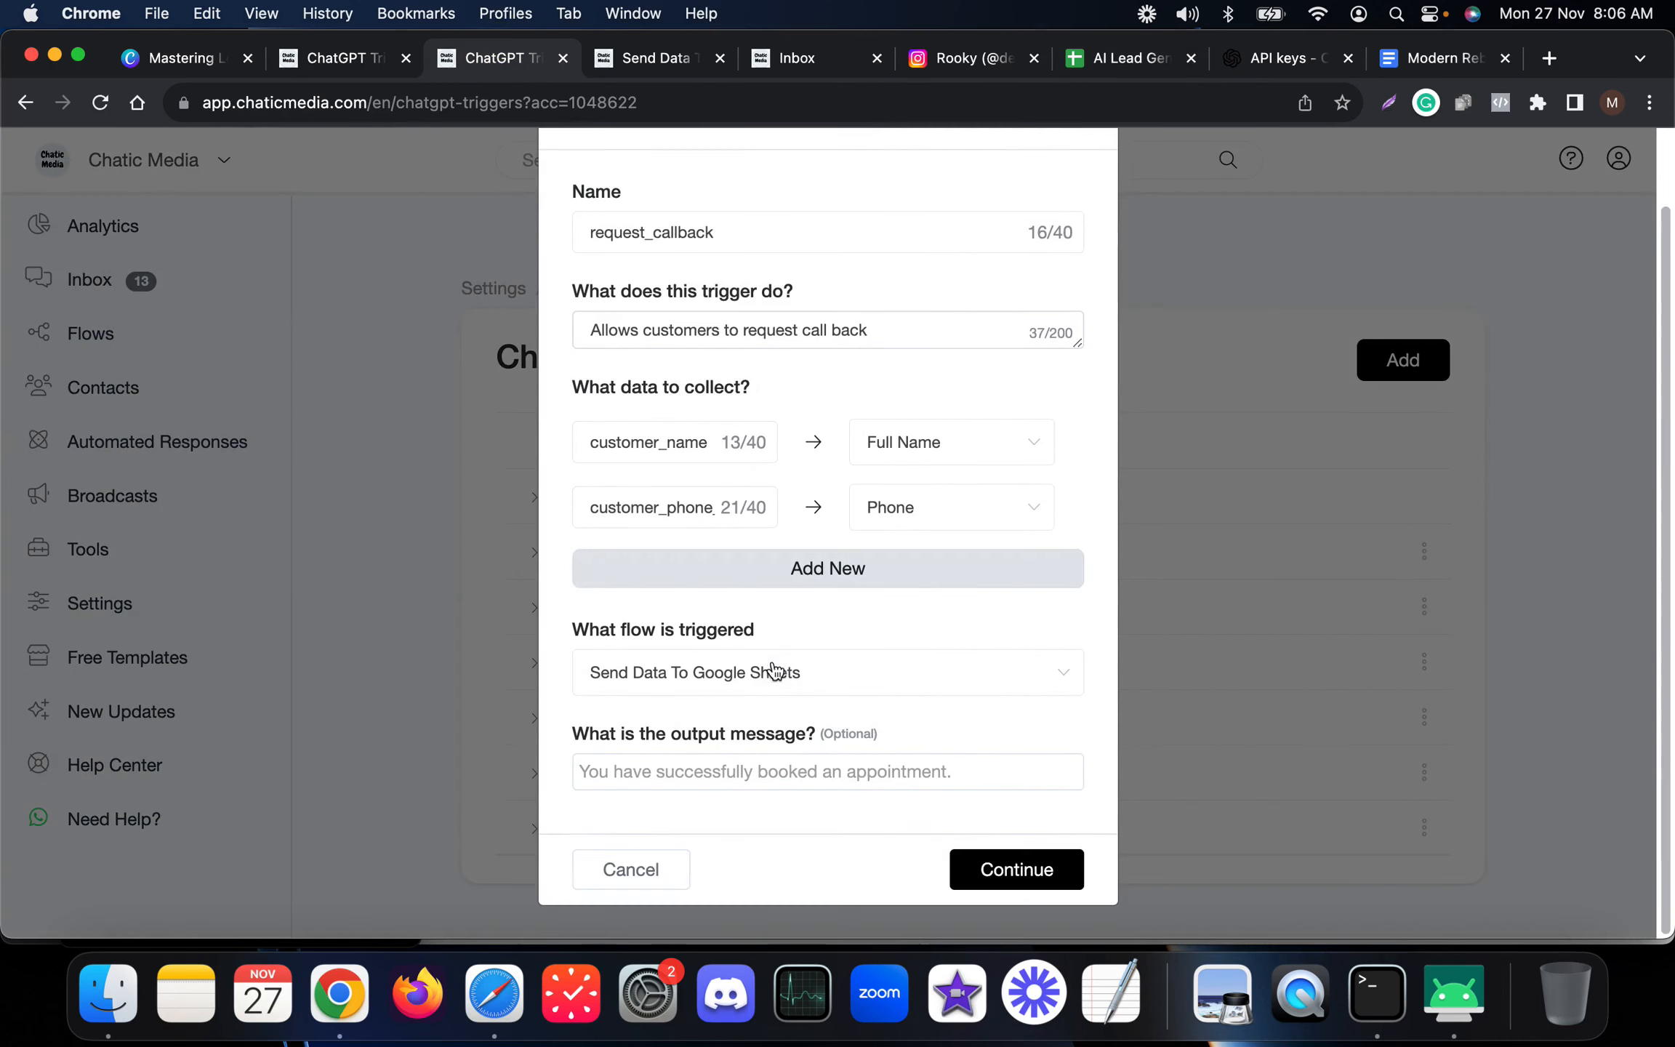
click(647, 870)
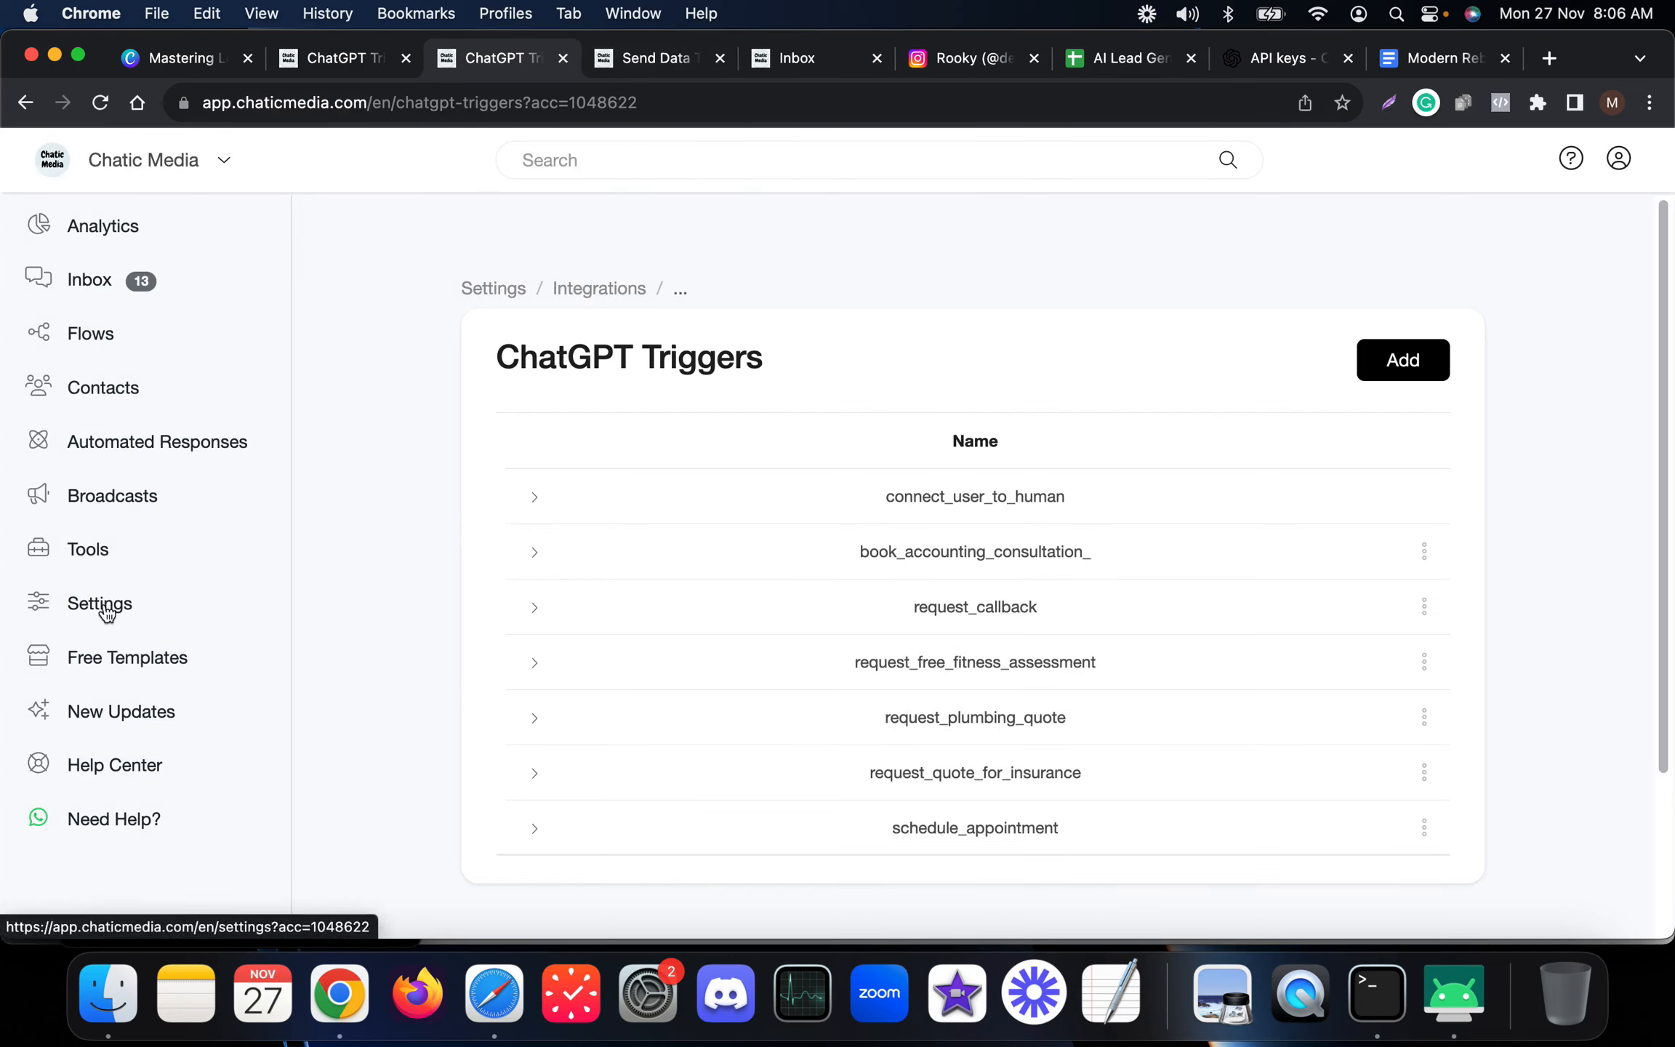
super+click(90, 335)
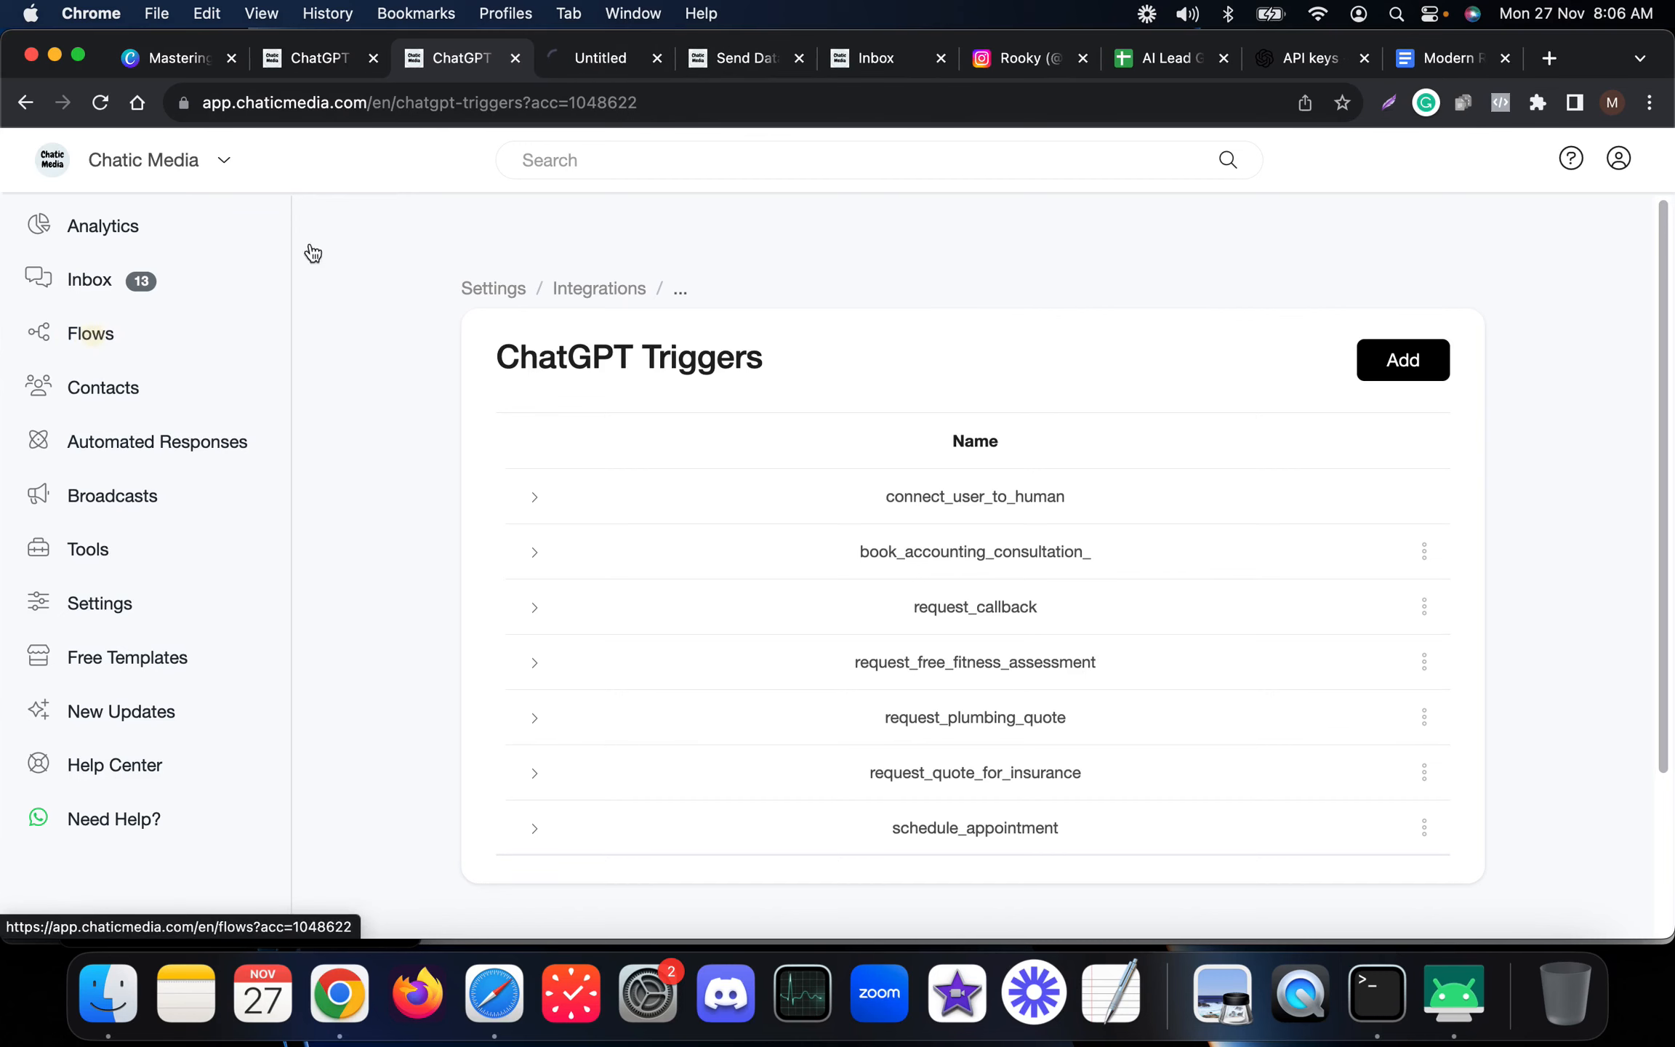
click(598, 58)
click(1171, 56)
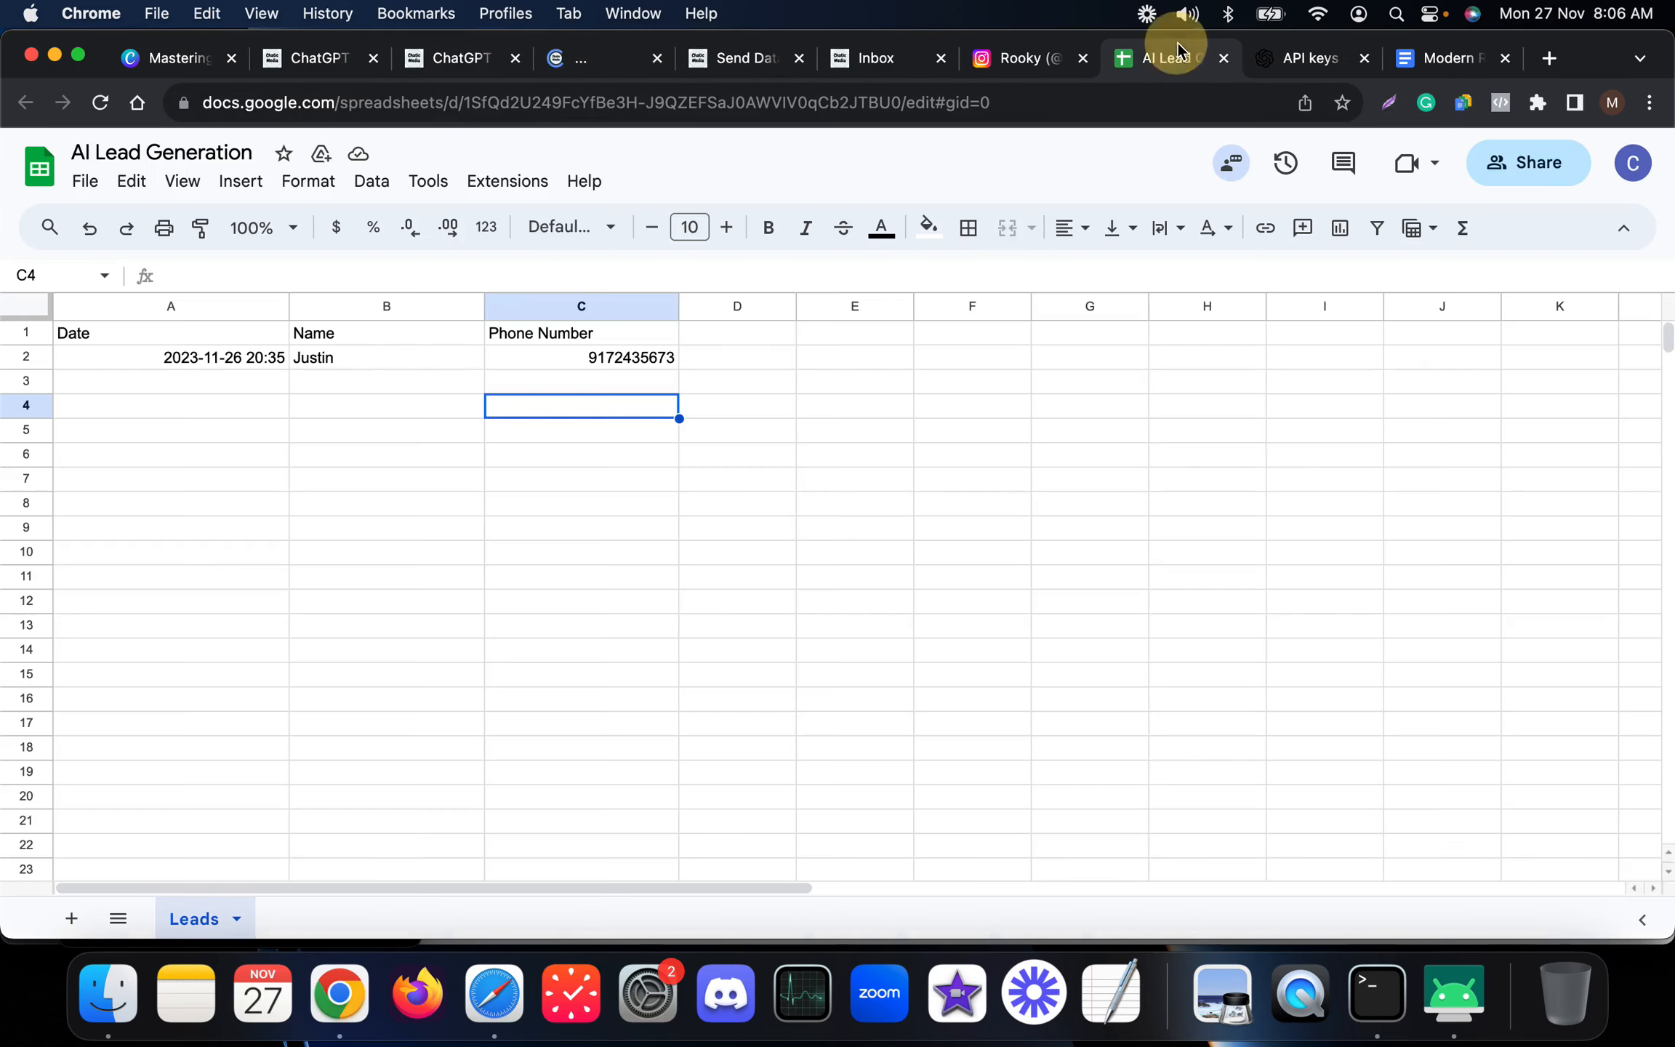
Add a "Preferred Date Time" header in column D of the lead sheet and widen that column.
click(414, 500)
click(765, 336)
text(P)
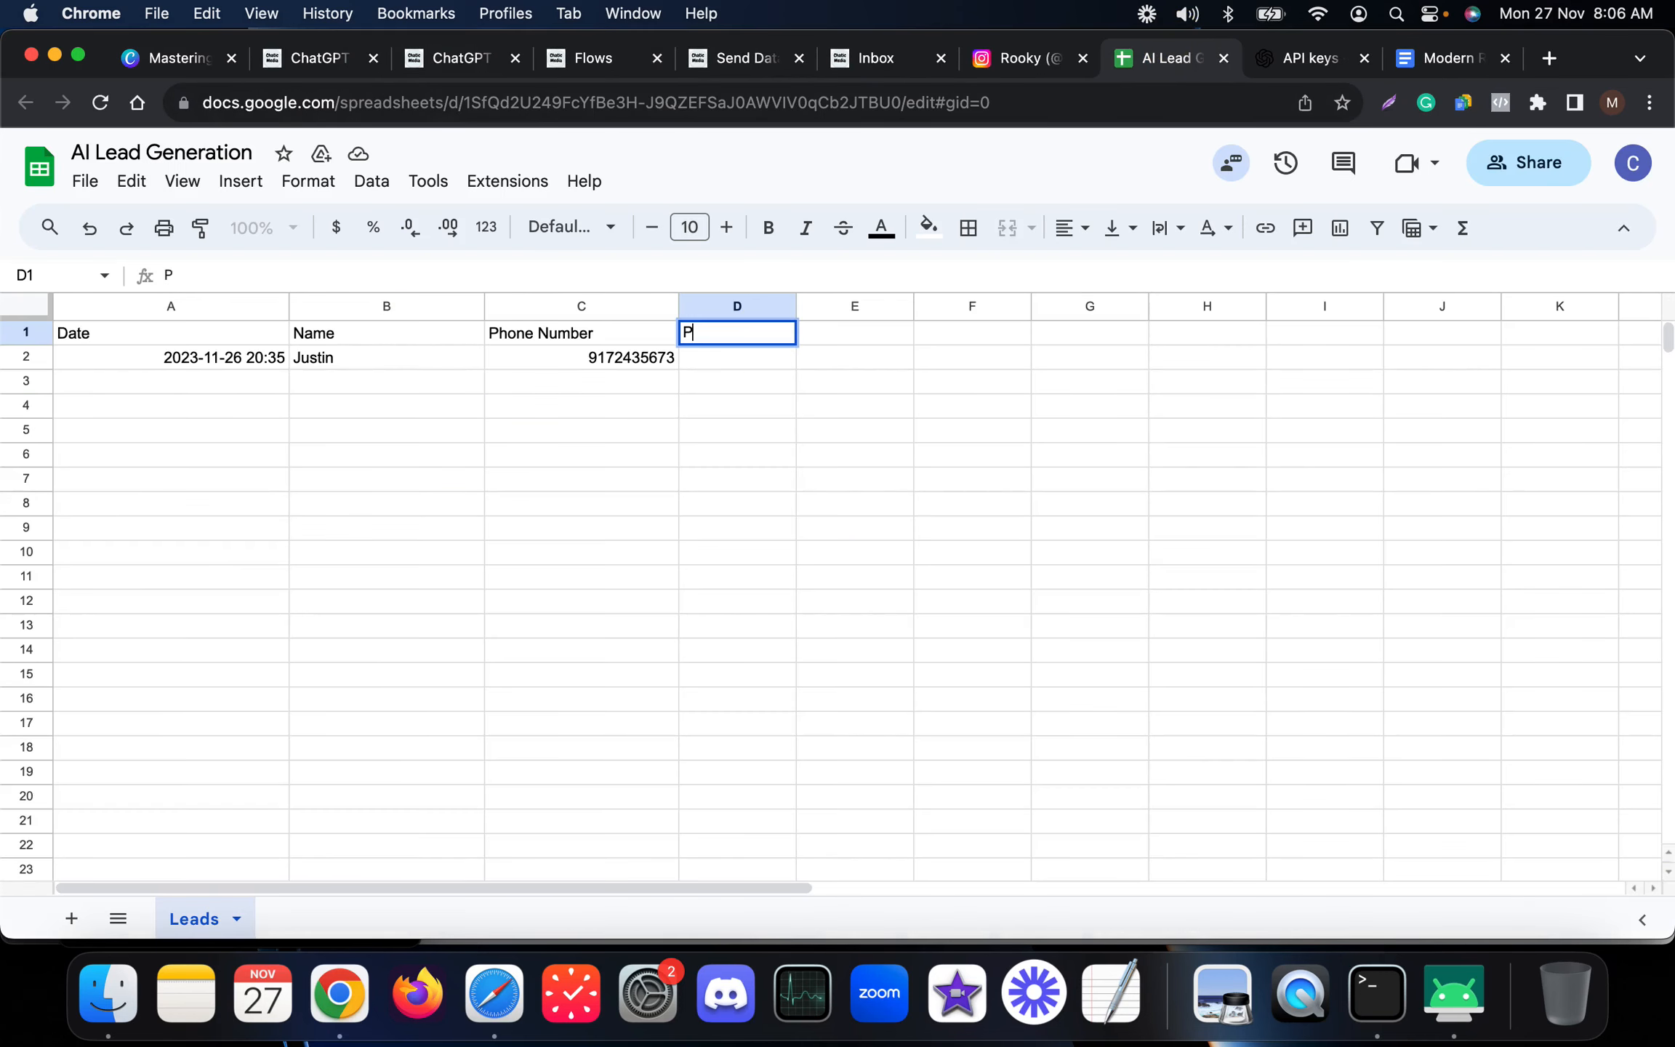
text(referred D)
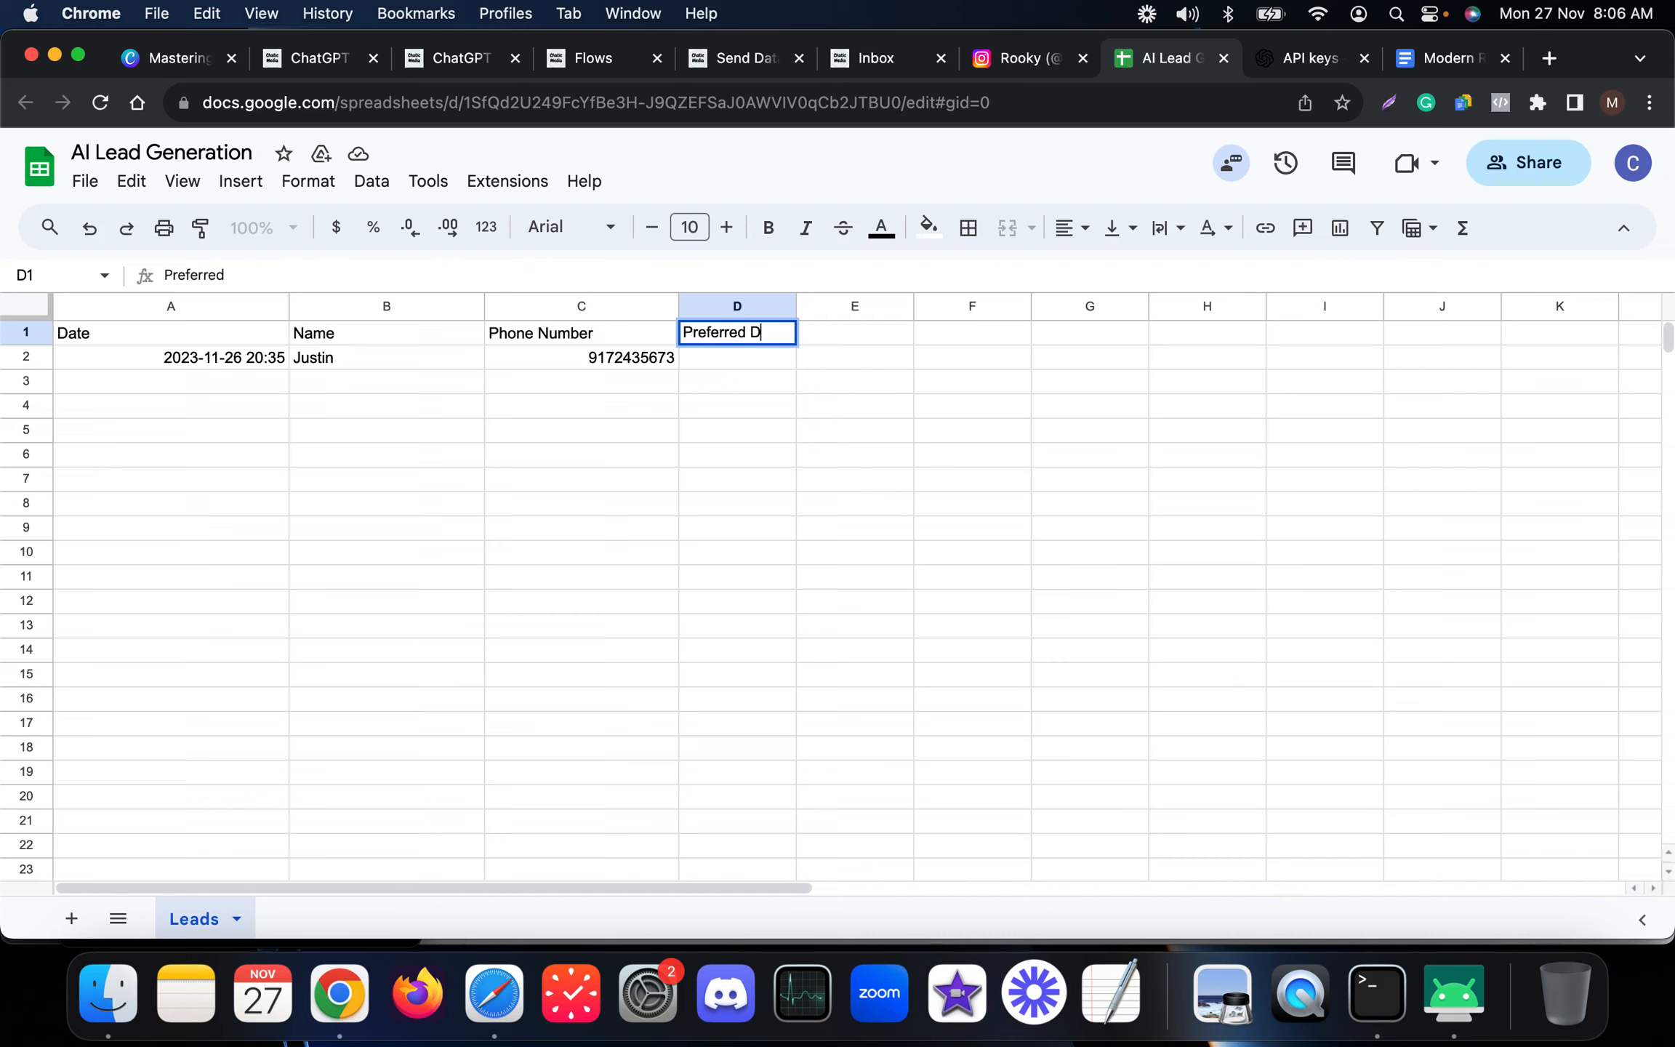
text(ate Time)
key(Return)
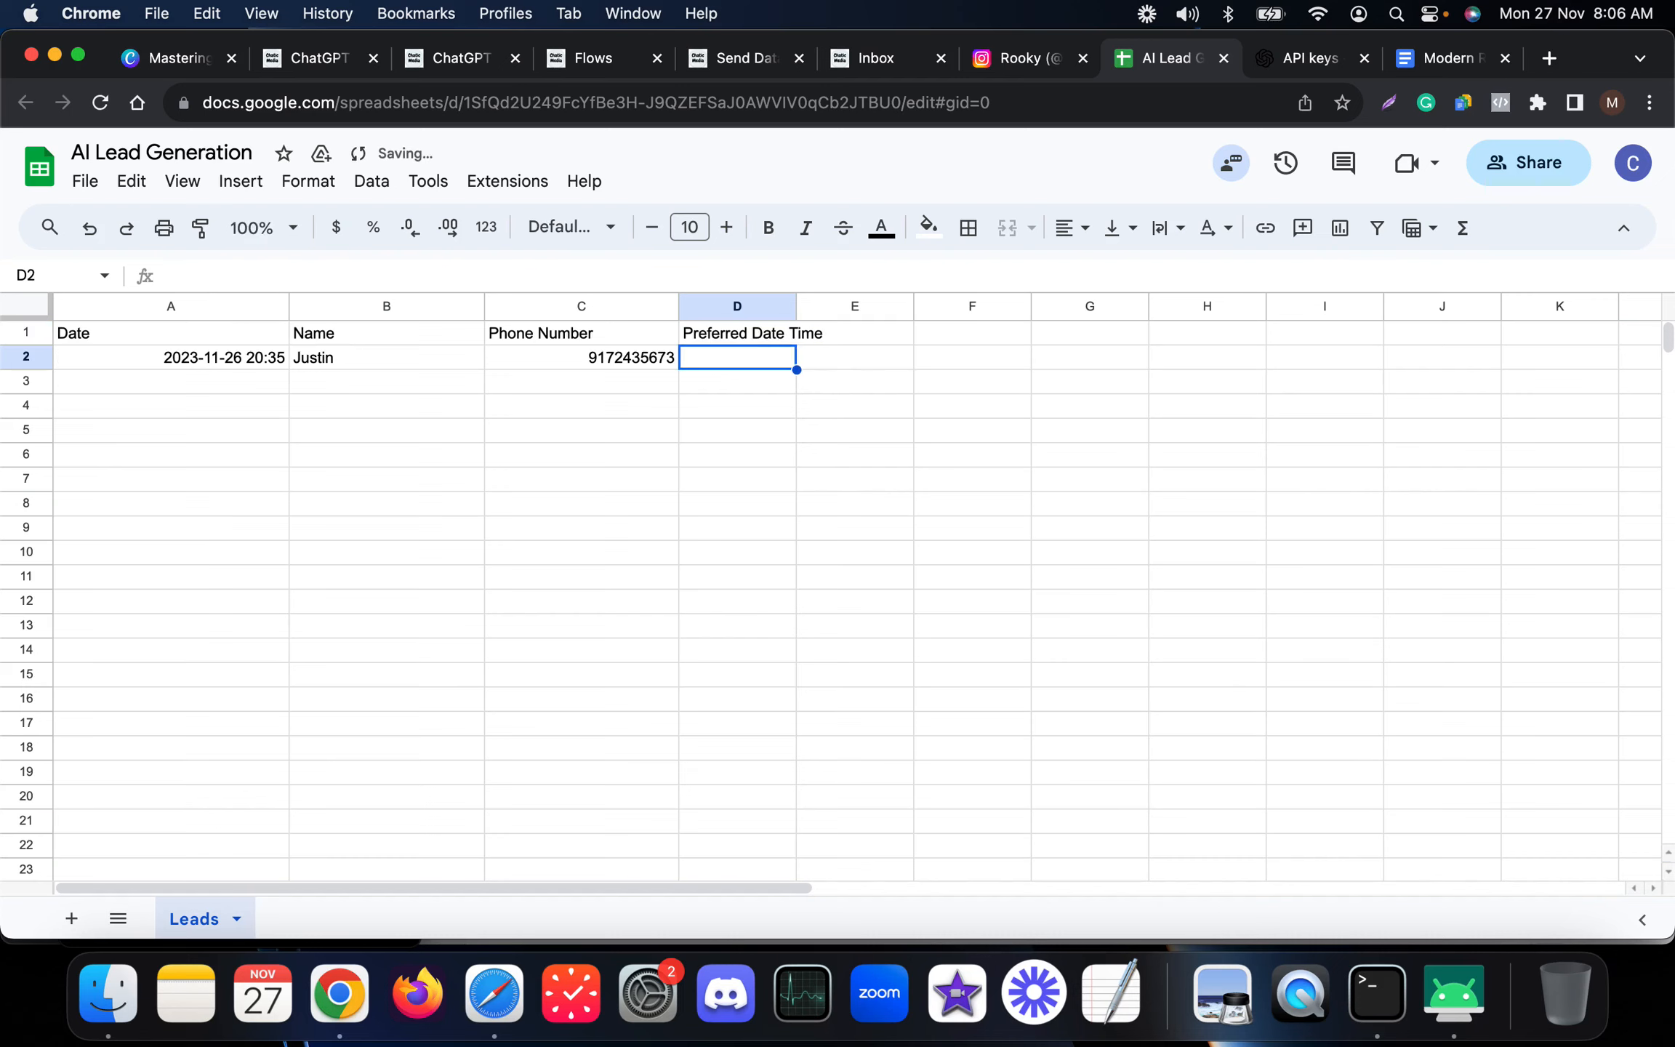
drag(796, 306, 950, 304)
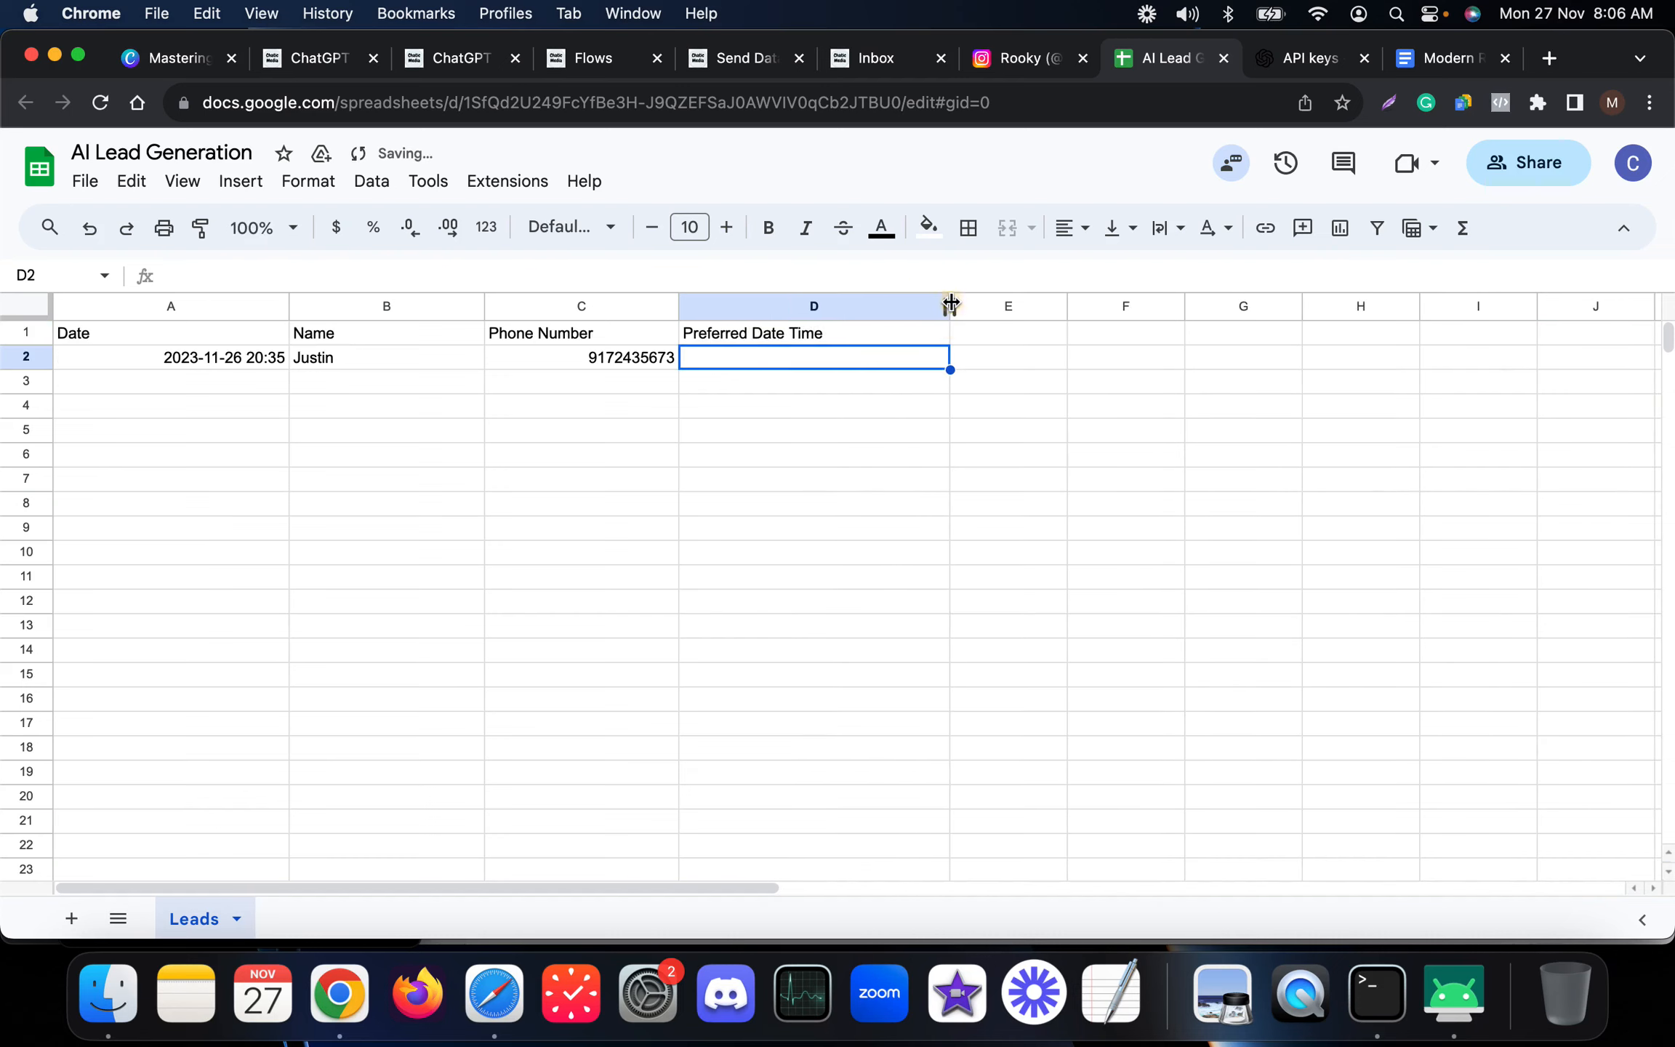
click(860, 459)
Create a new custom field named "request call date time" with the type Date and Time.
click(471, 74)
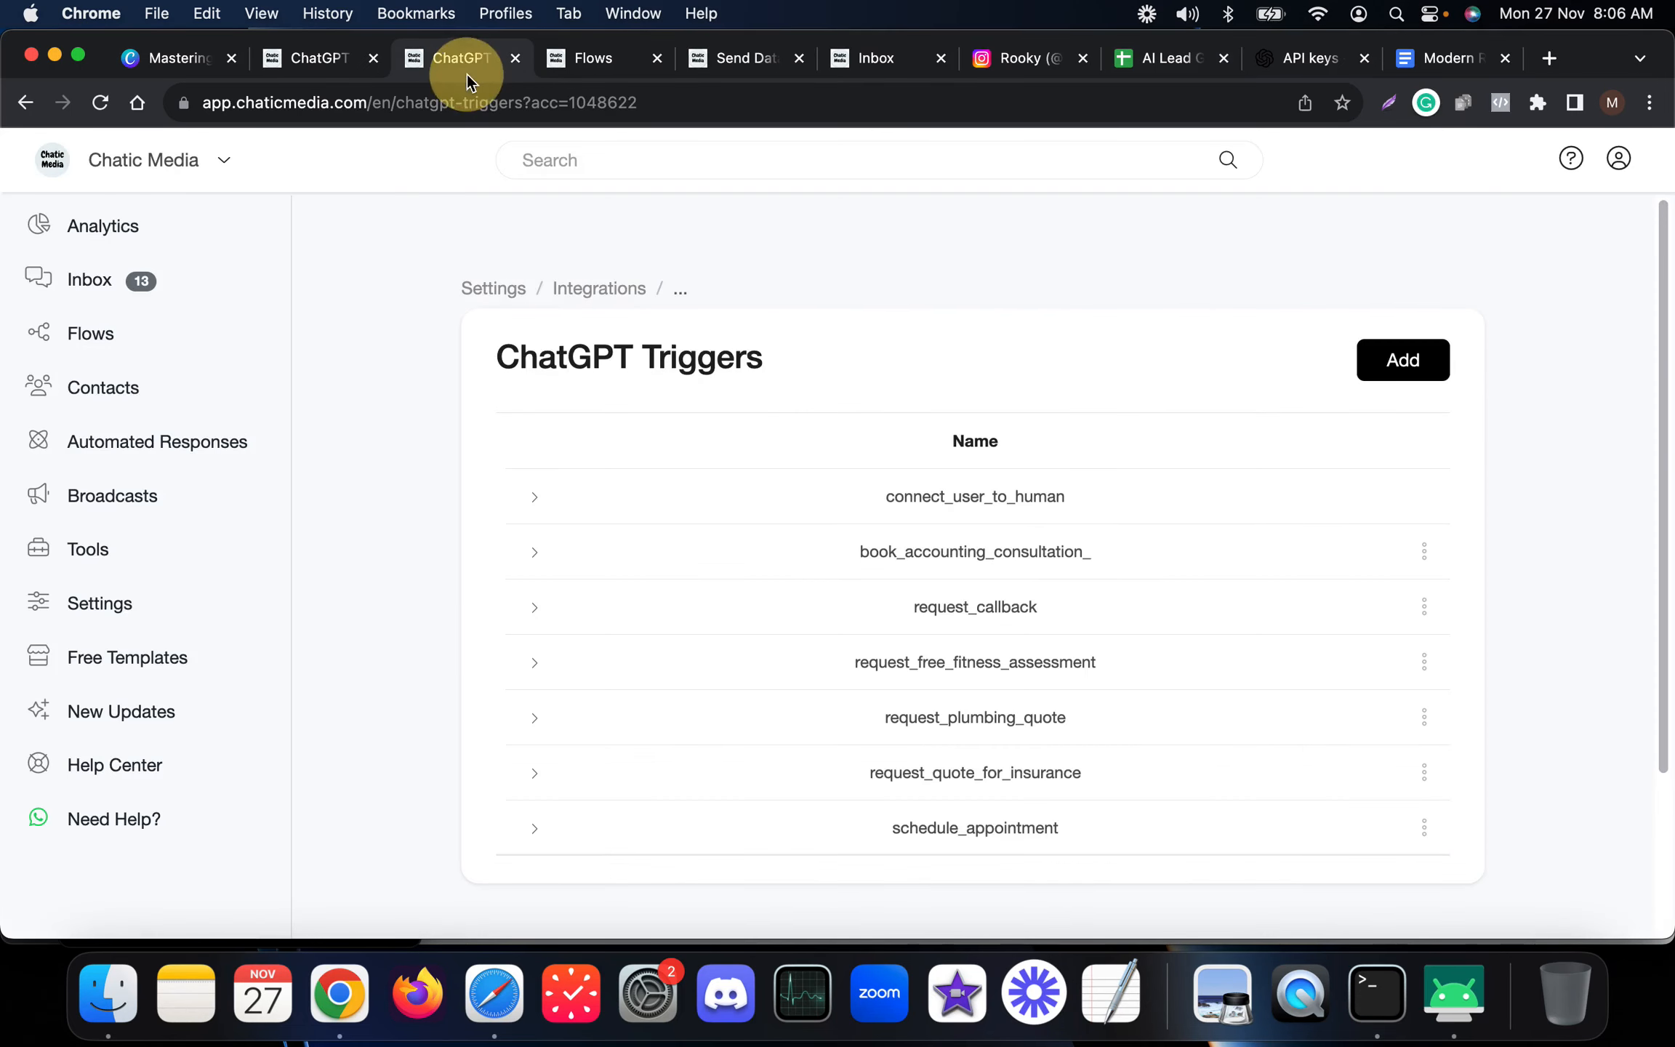
click(602, 69)
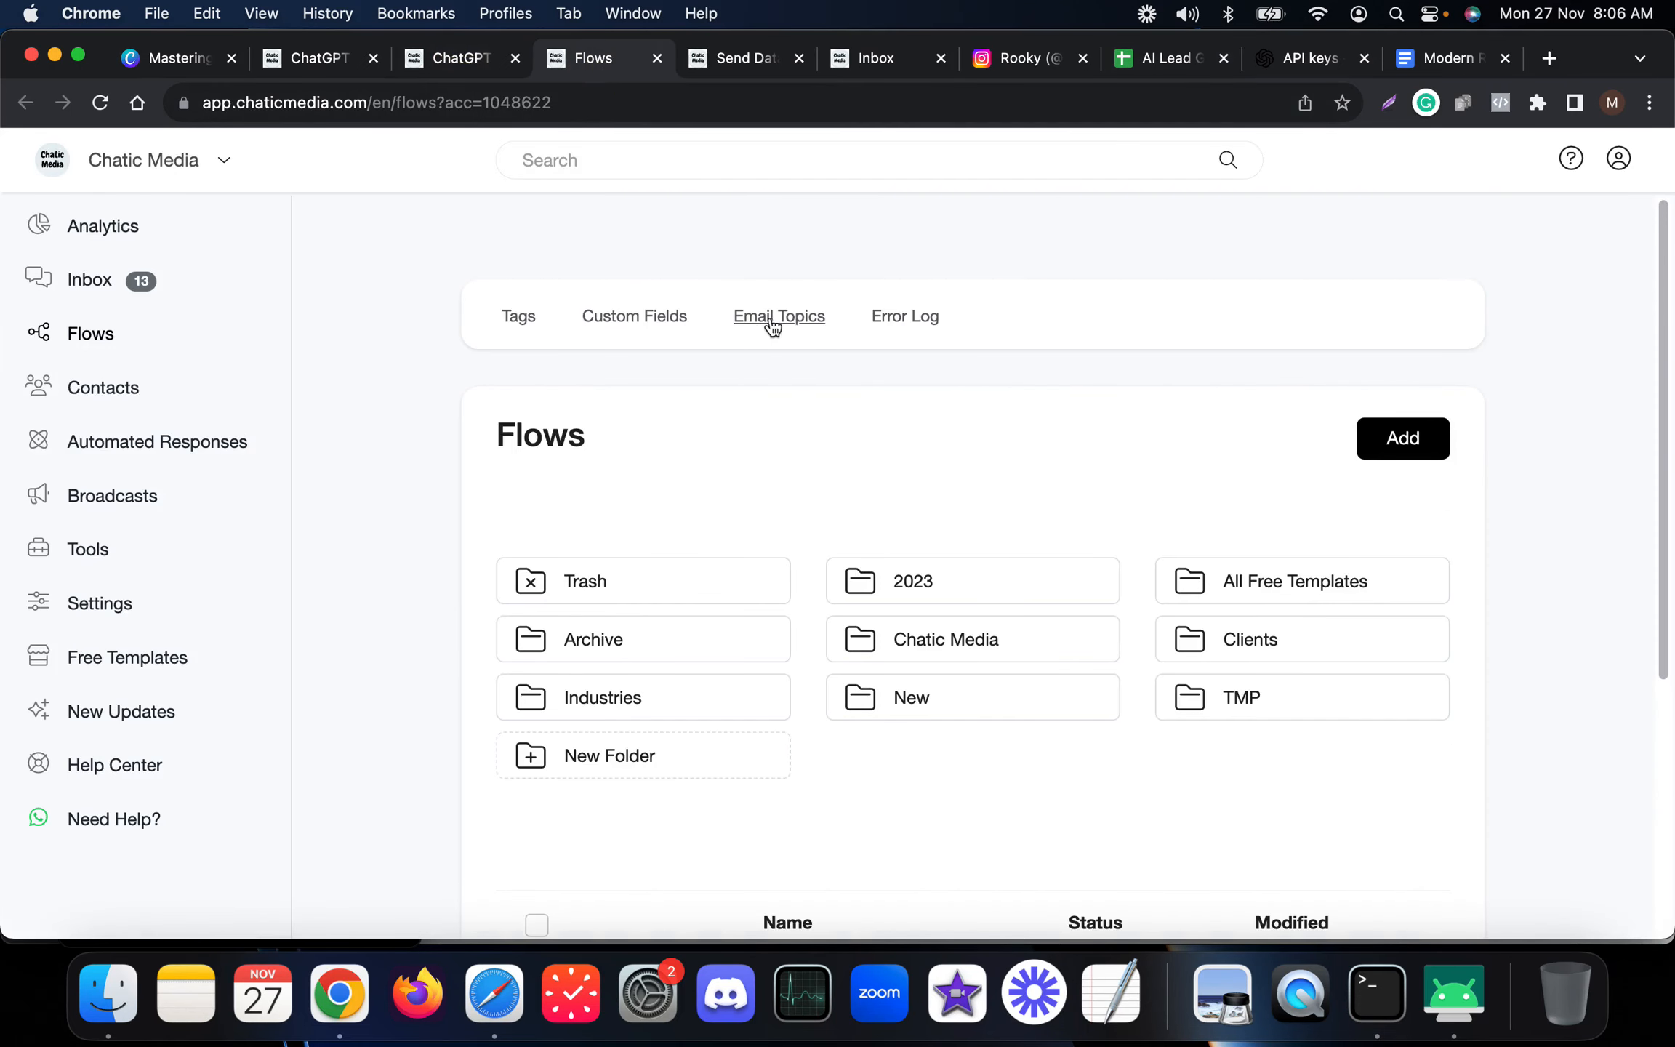
click(630, 322)
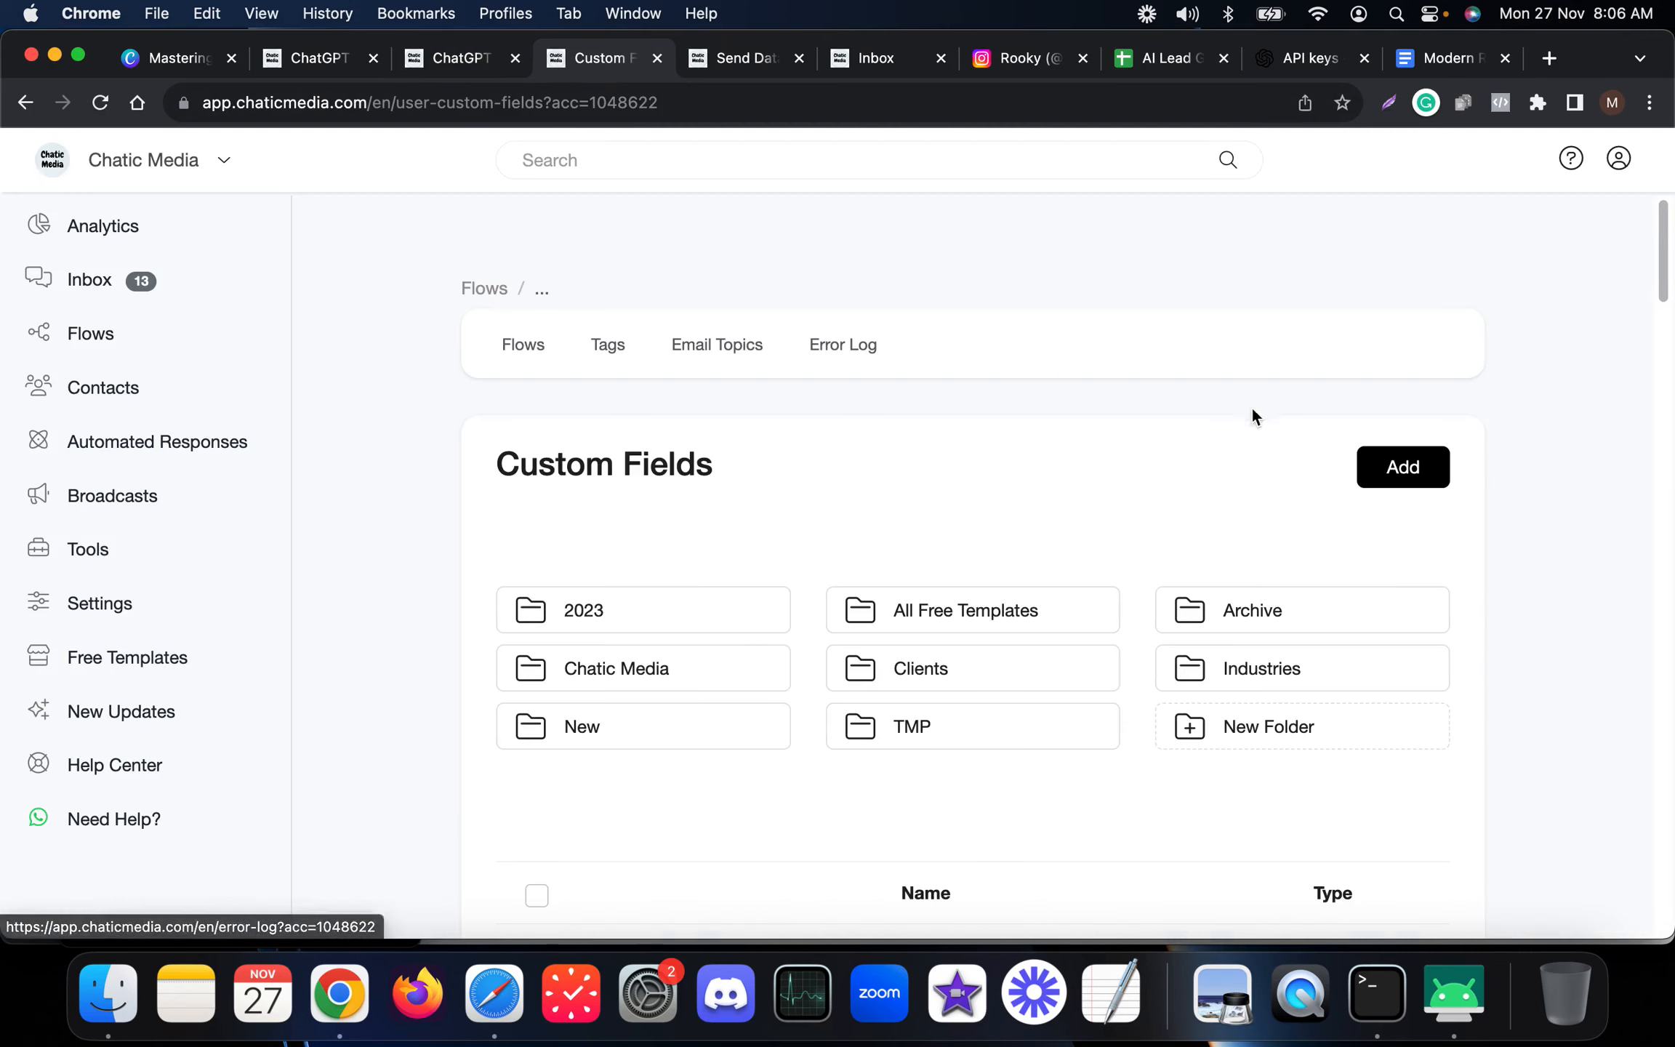
click(1390, 474)
click(620, 300)
click(635, 298)
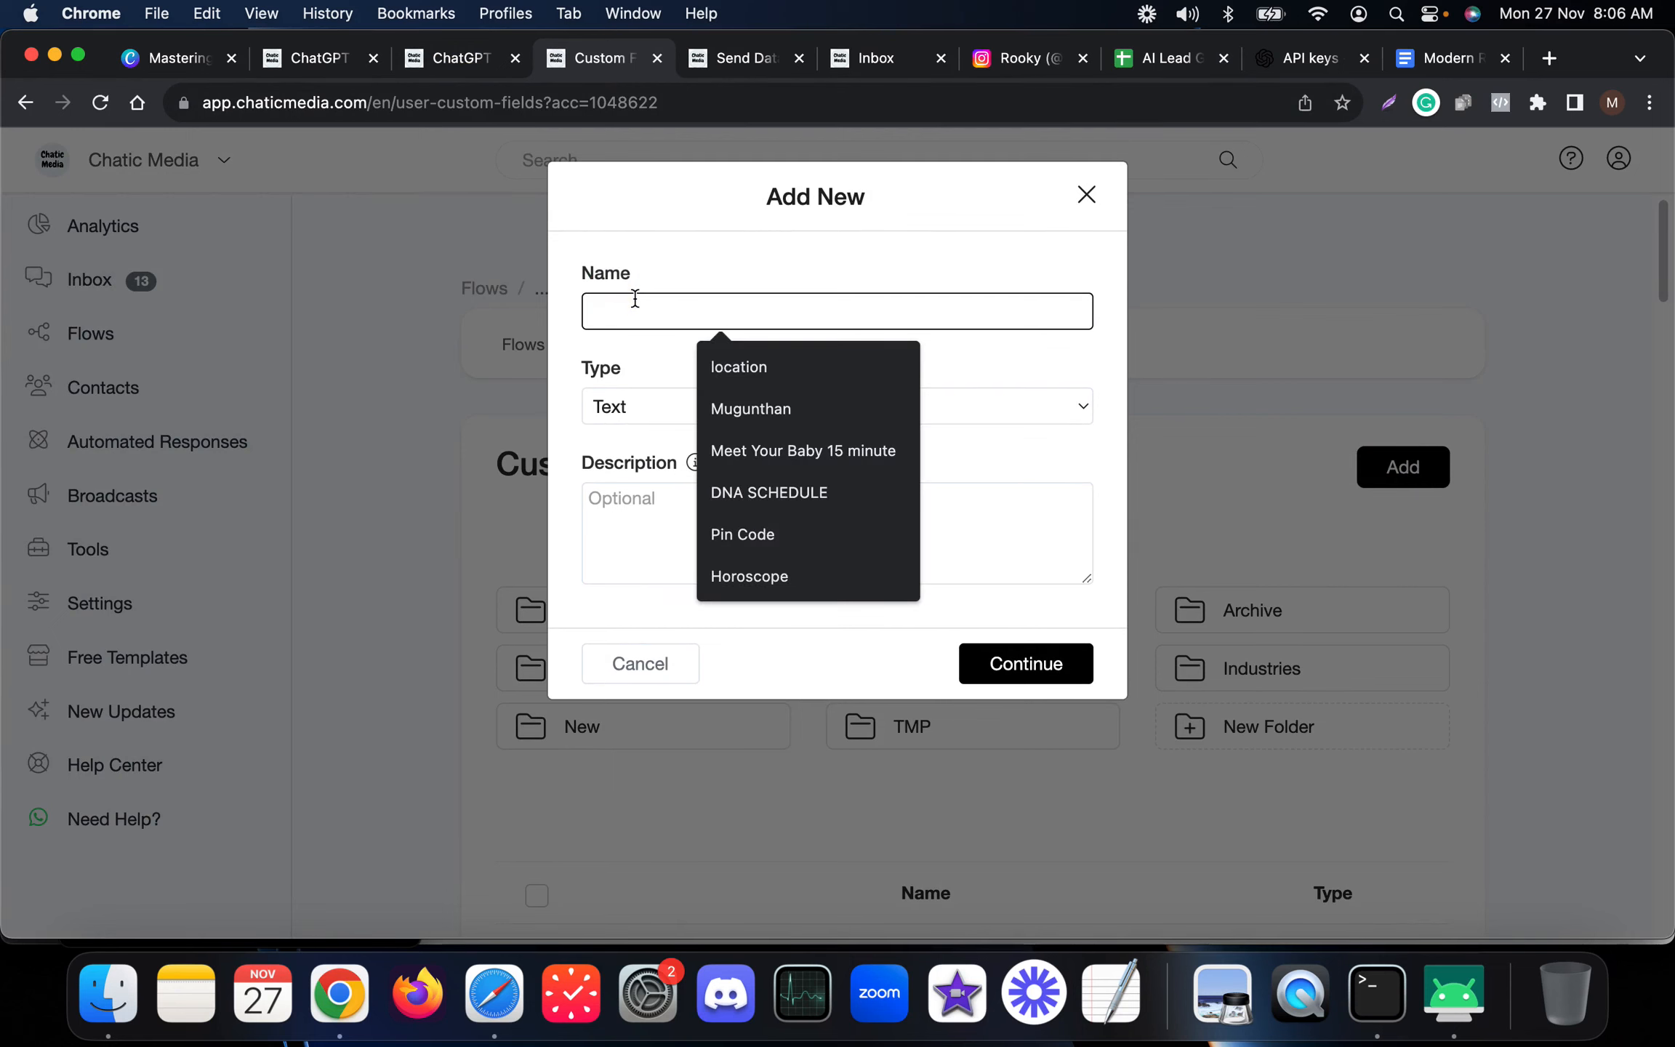
text(date_time)
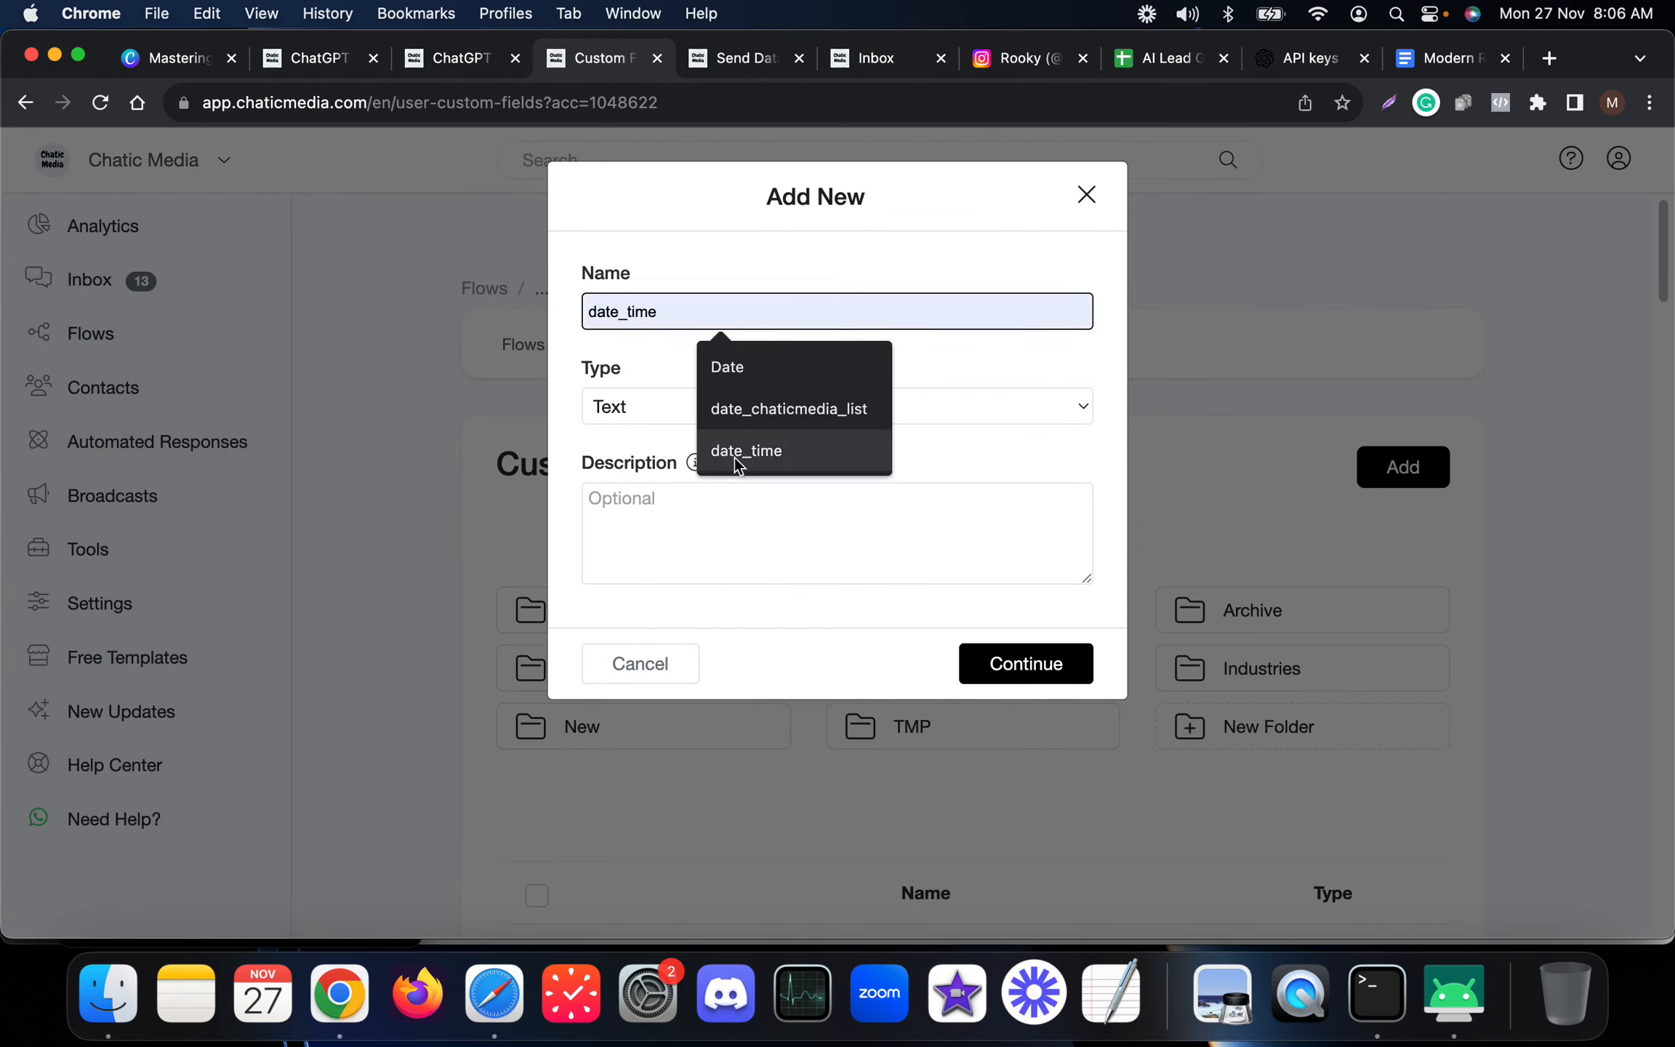
click(736, 454)
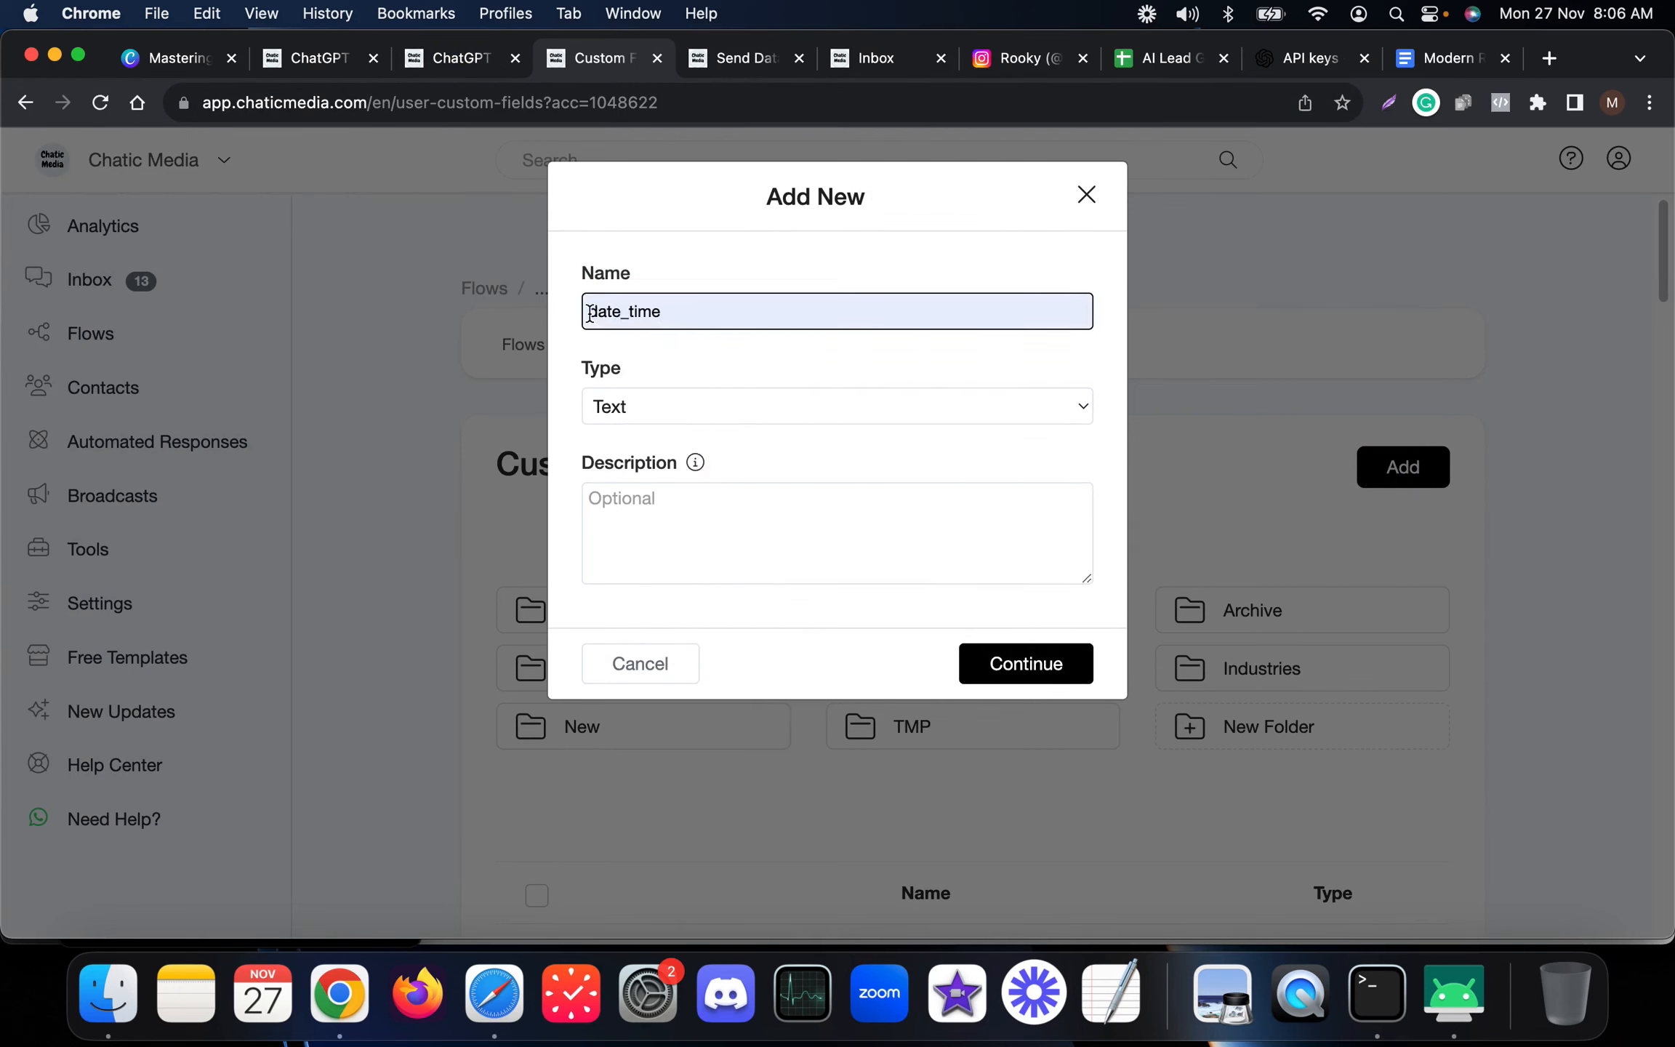
text(request)
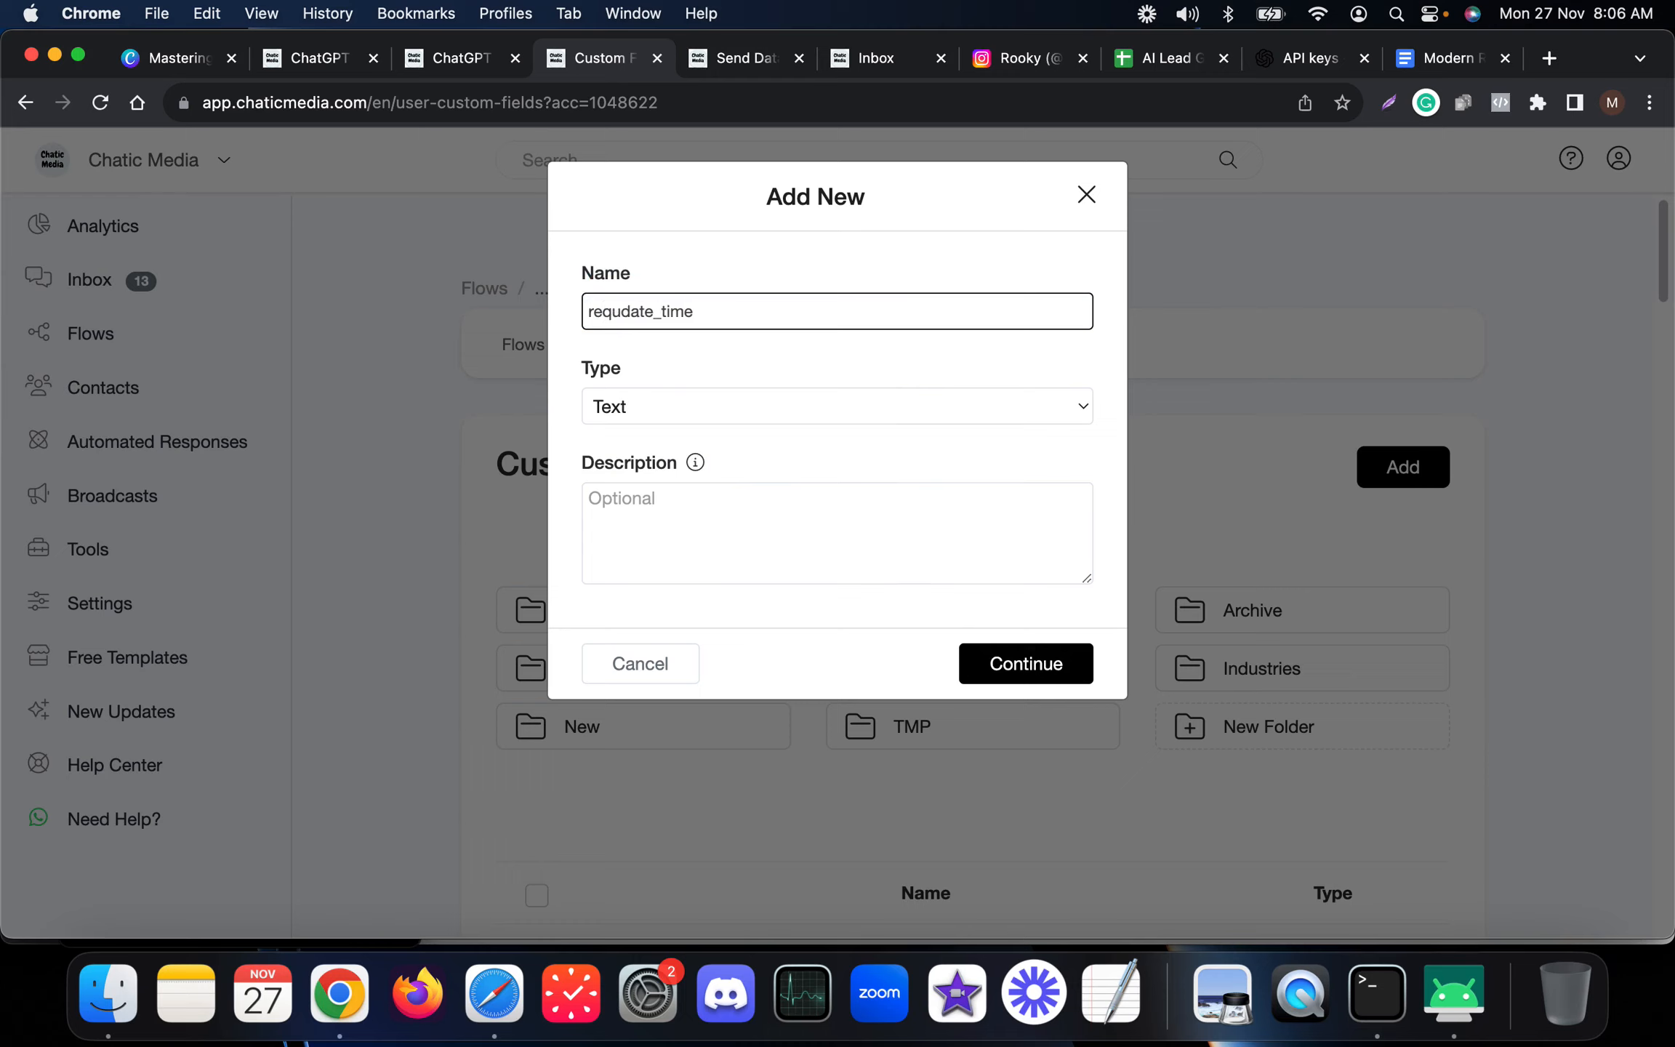
text( call_)
key(BackSpace)
drag(785, 314, 680, 314)
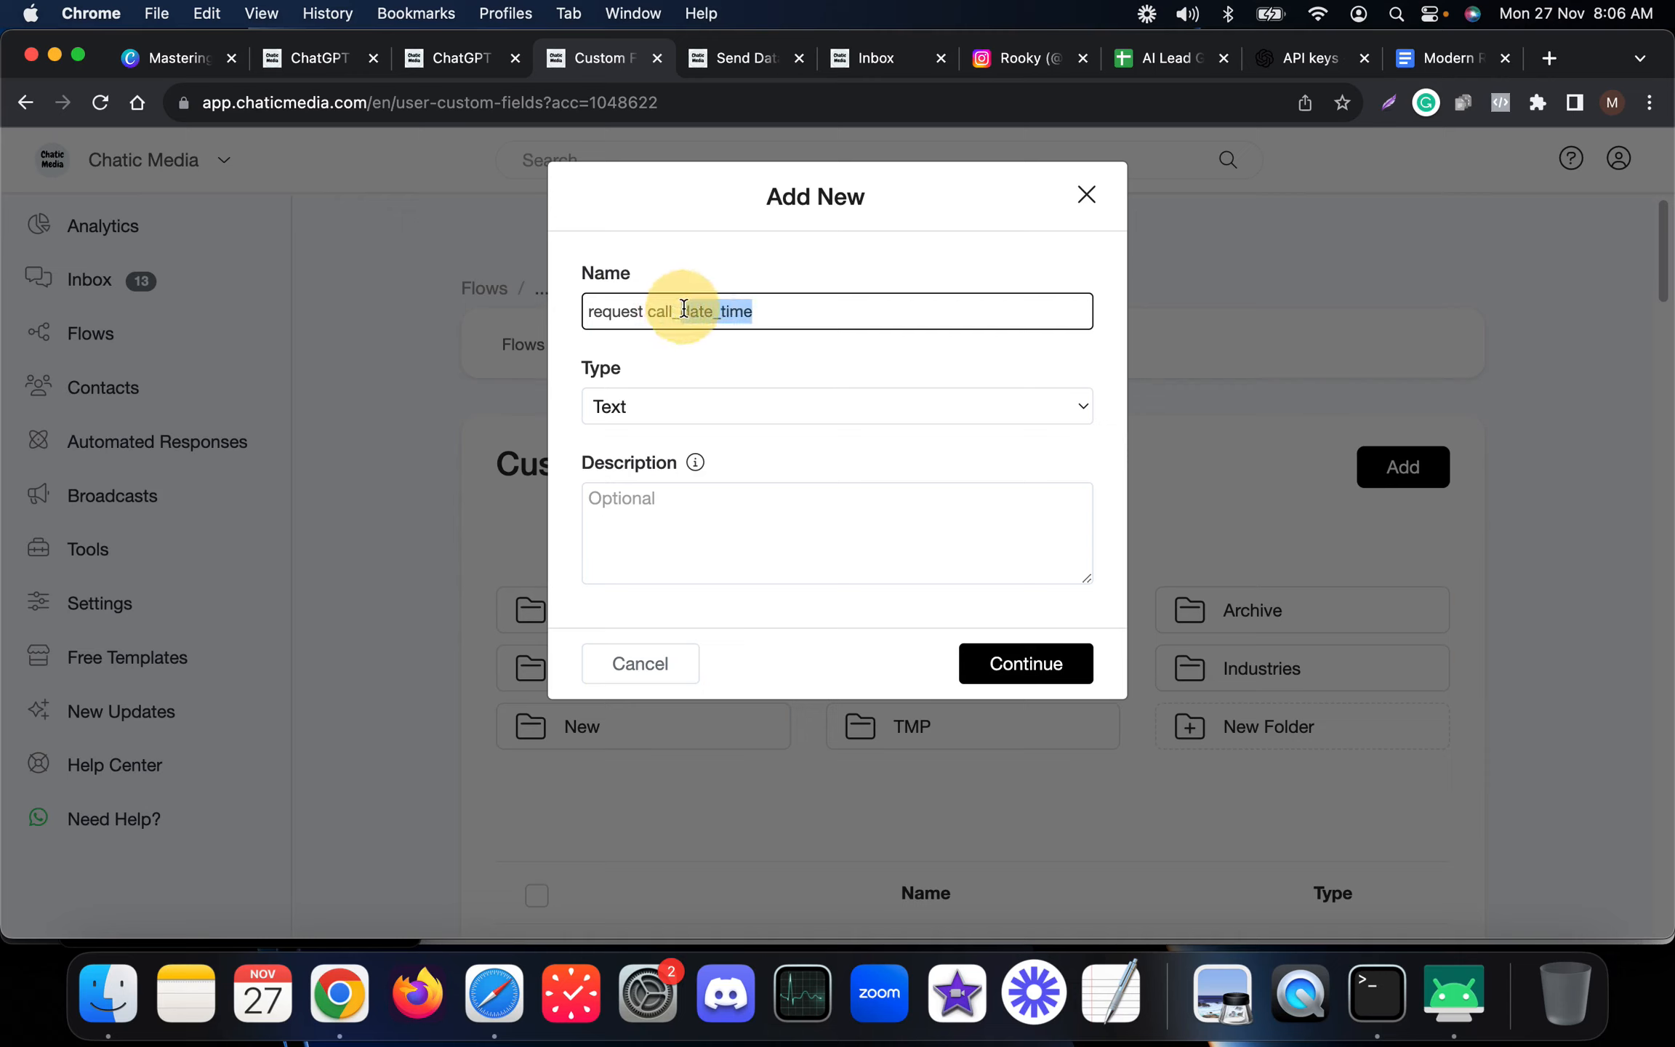
key(BackSpace)
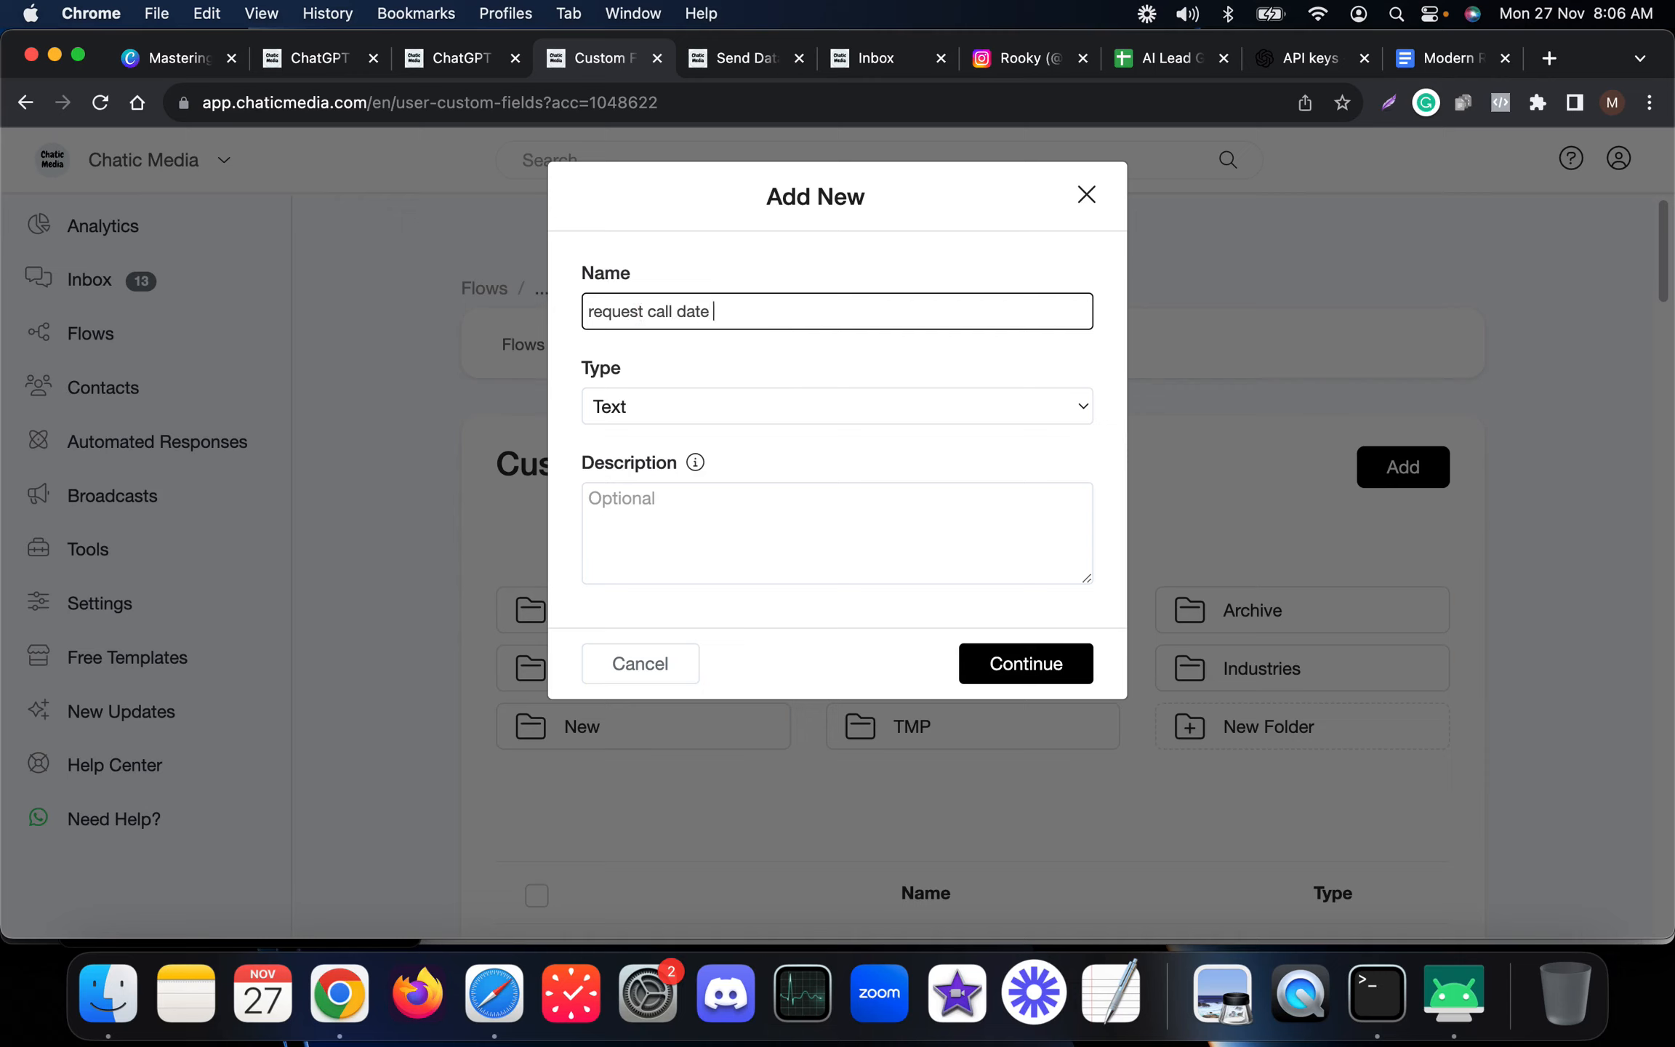
click(729, 413)
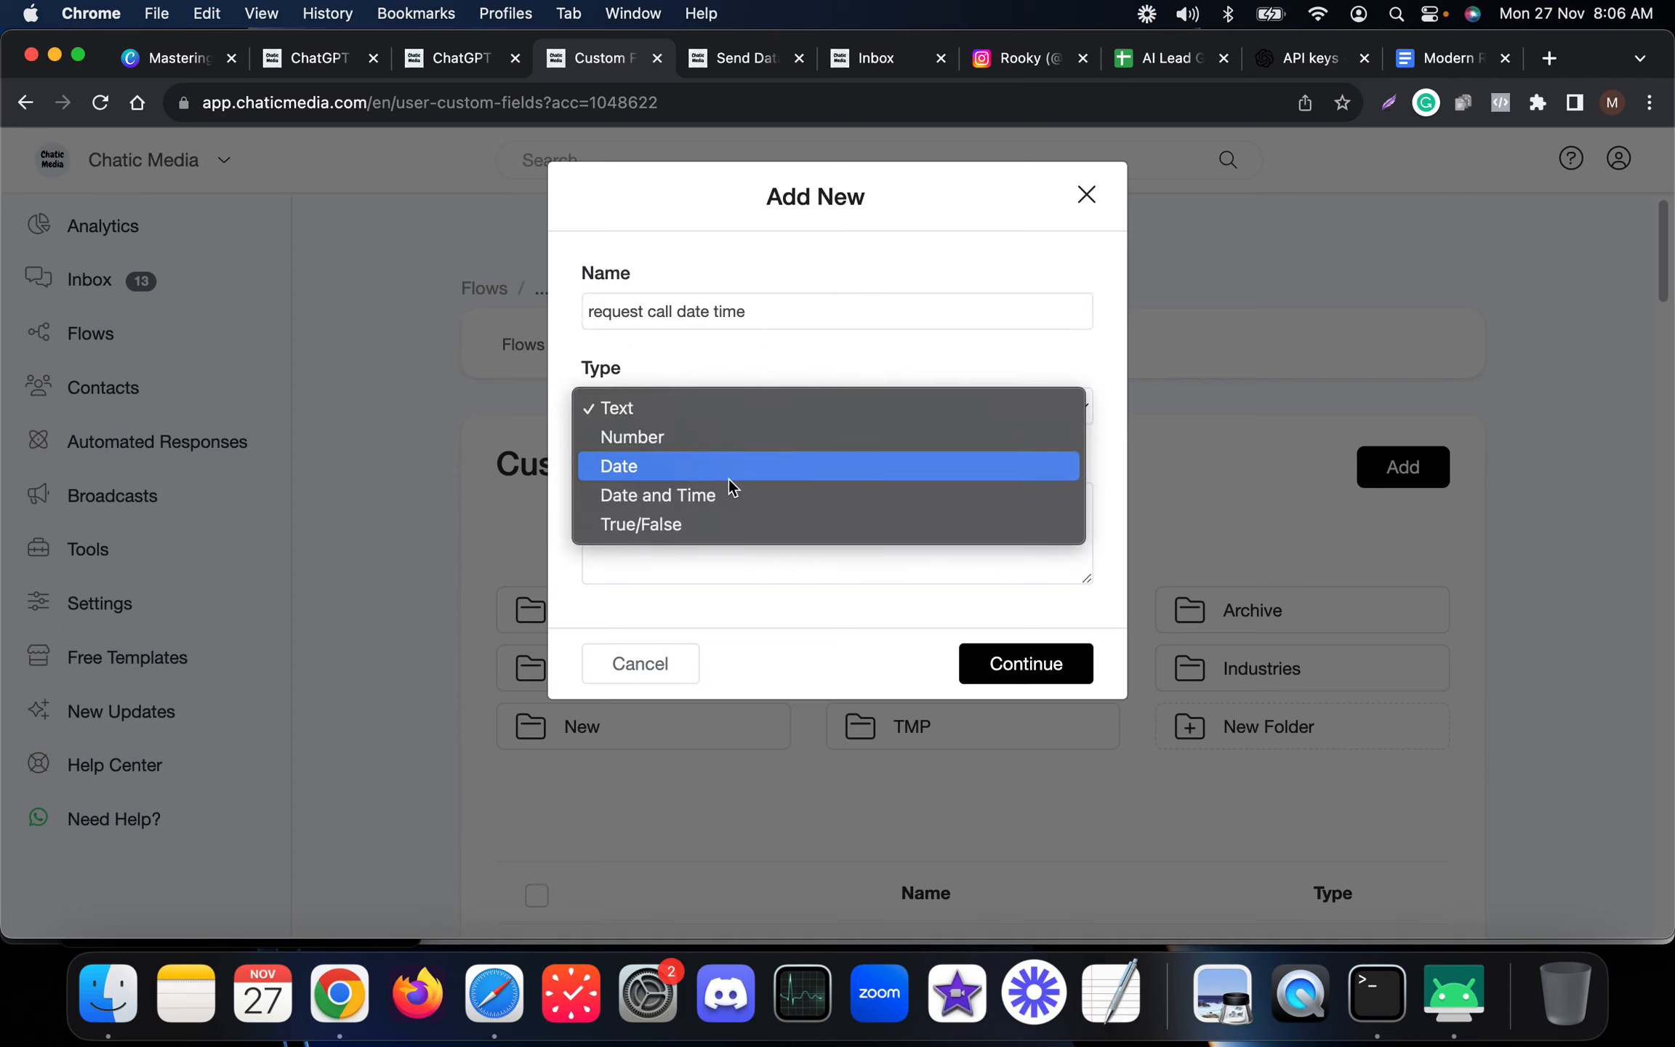
click(721, 502)
triple_click(792, 320)
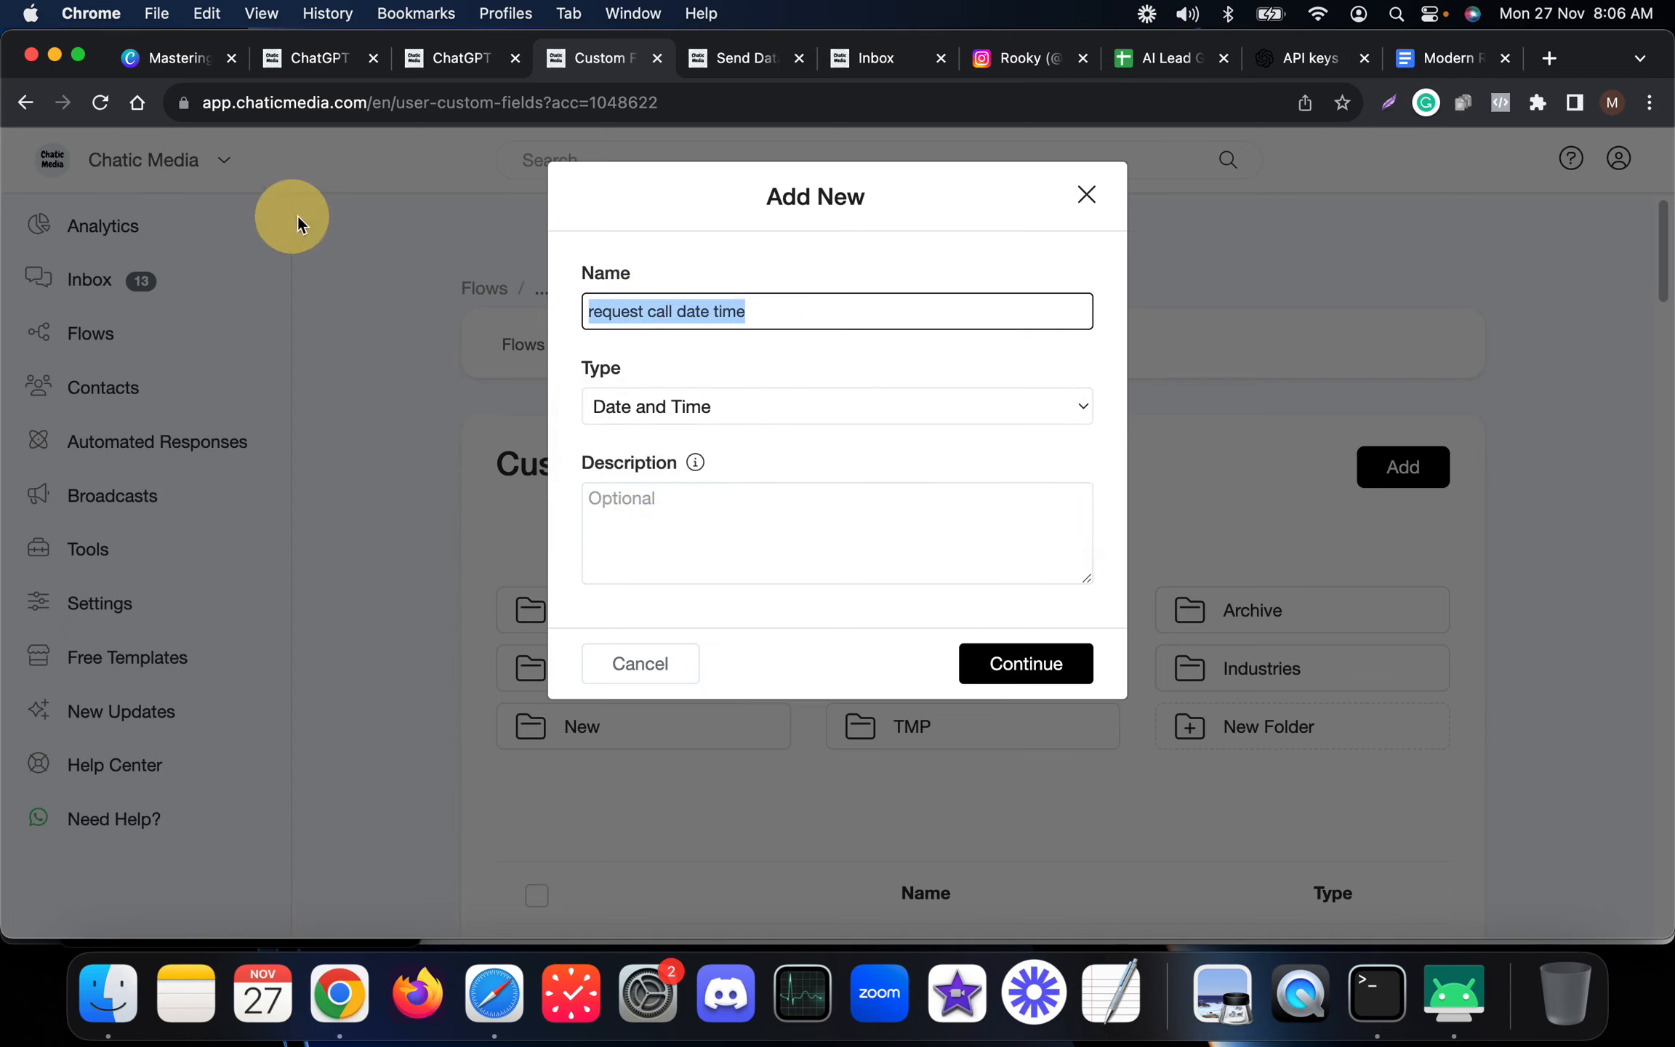
click(1001, 682)
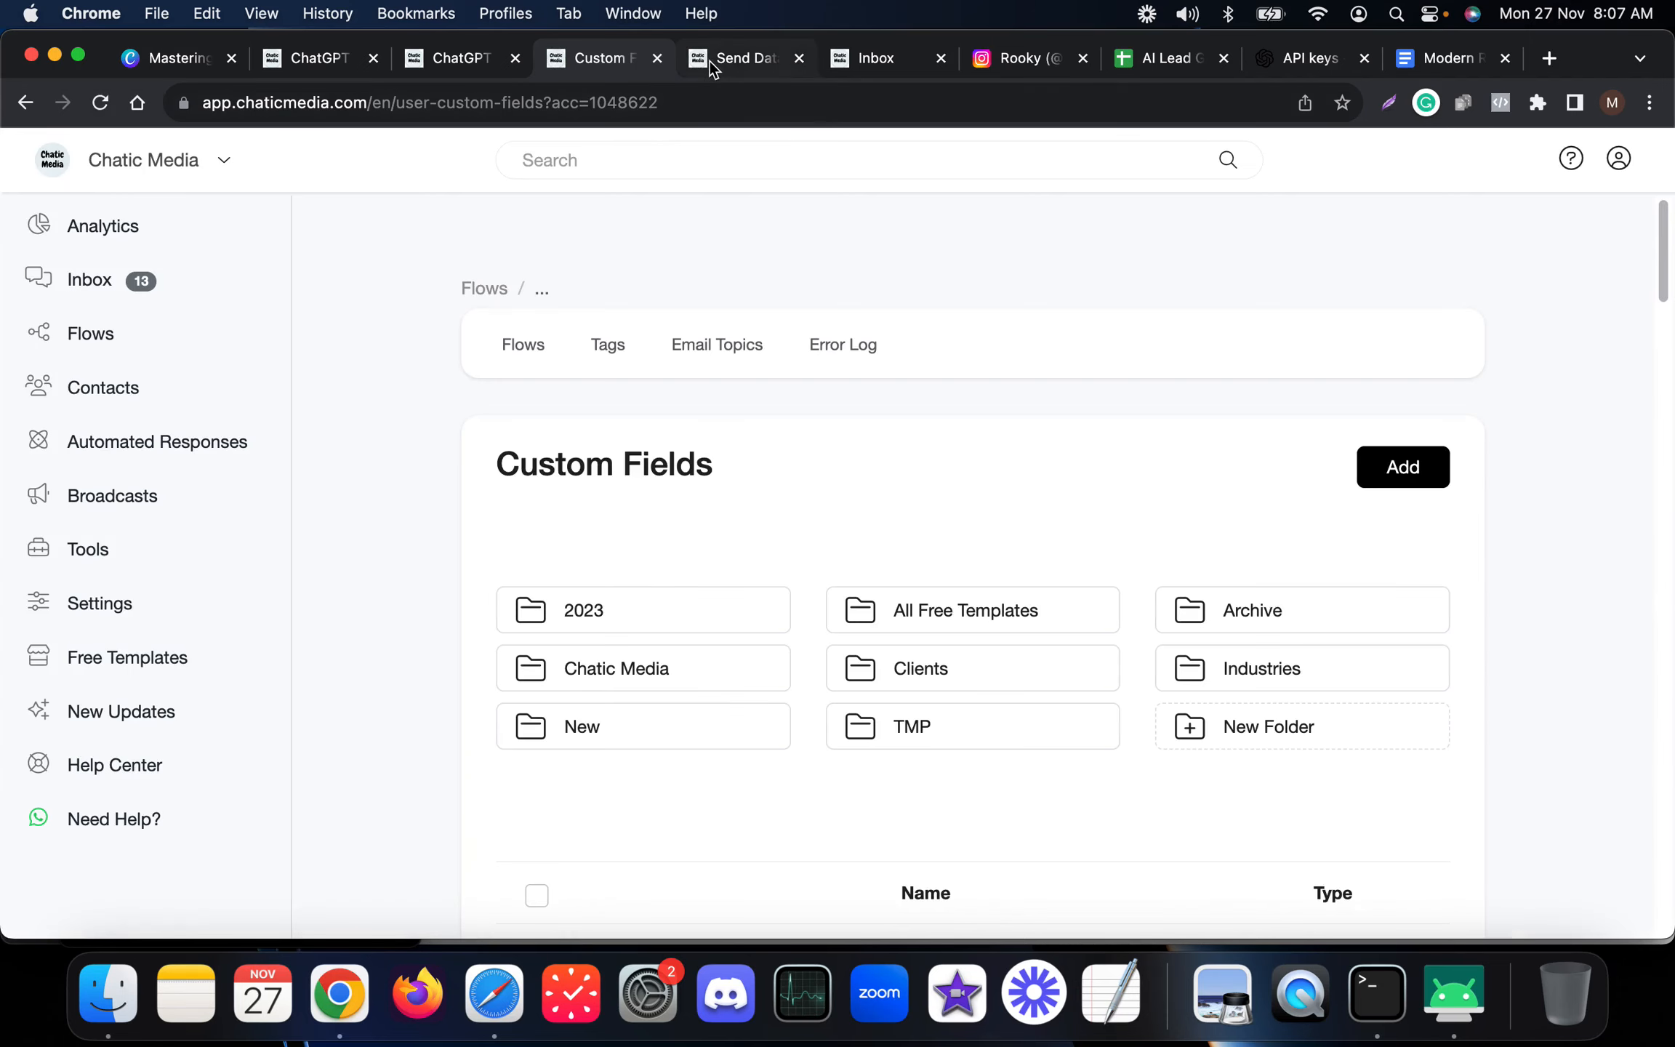
click(485, 69)
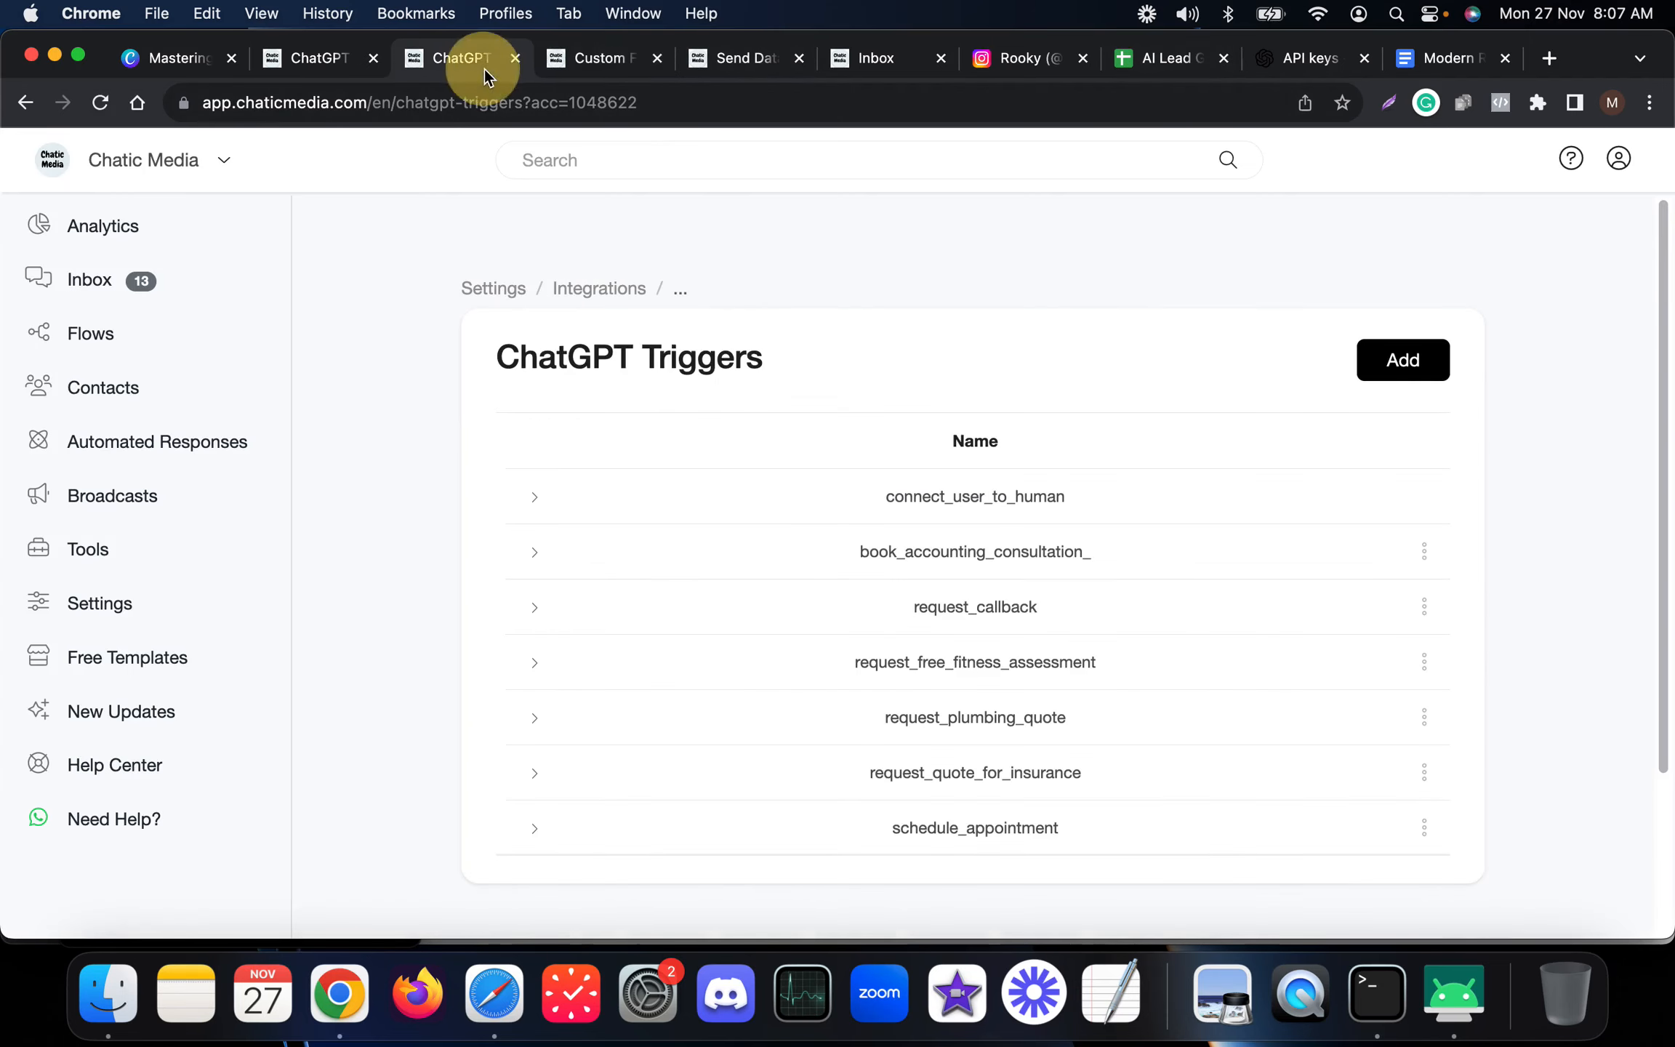
click(1424, 606)
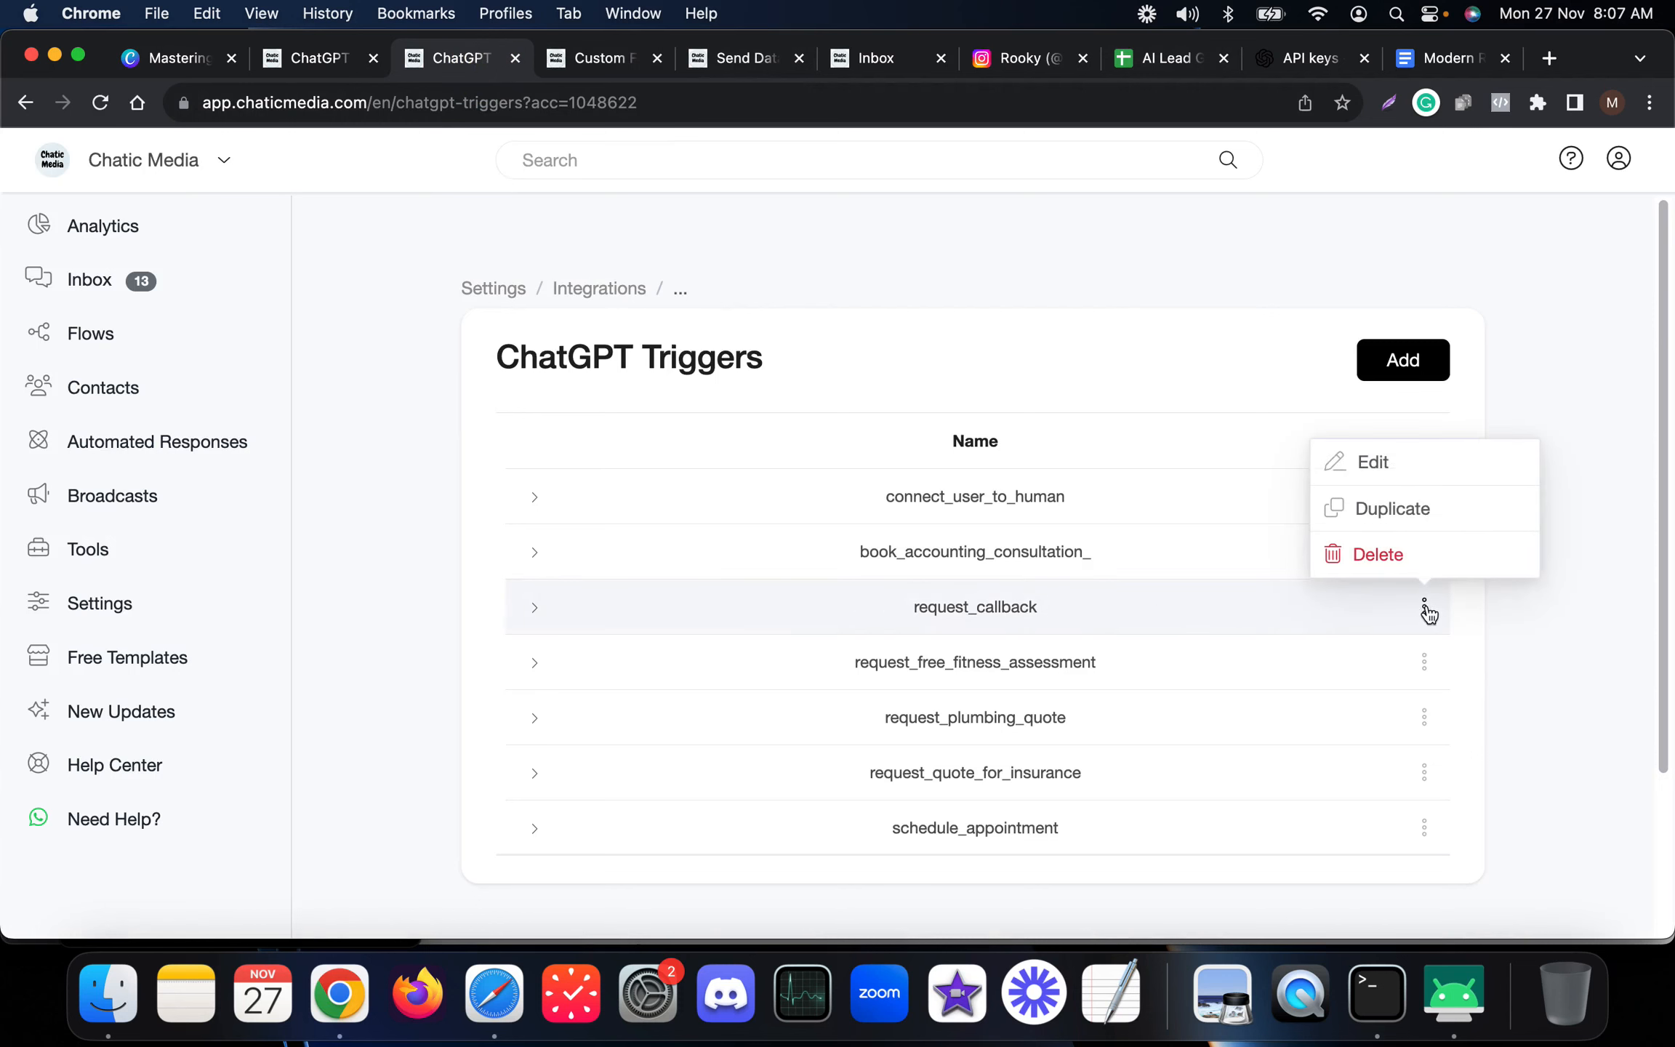
click(1376, 458)
click(851, 648)
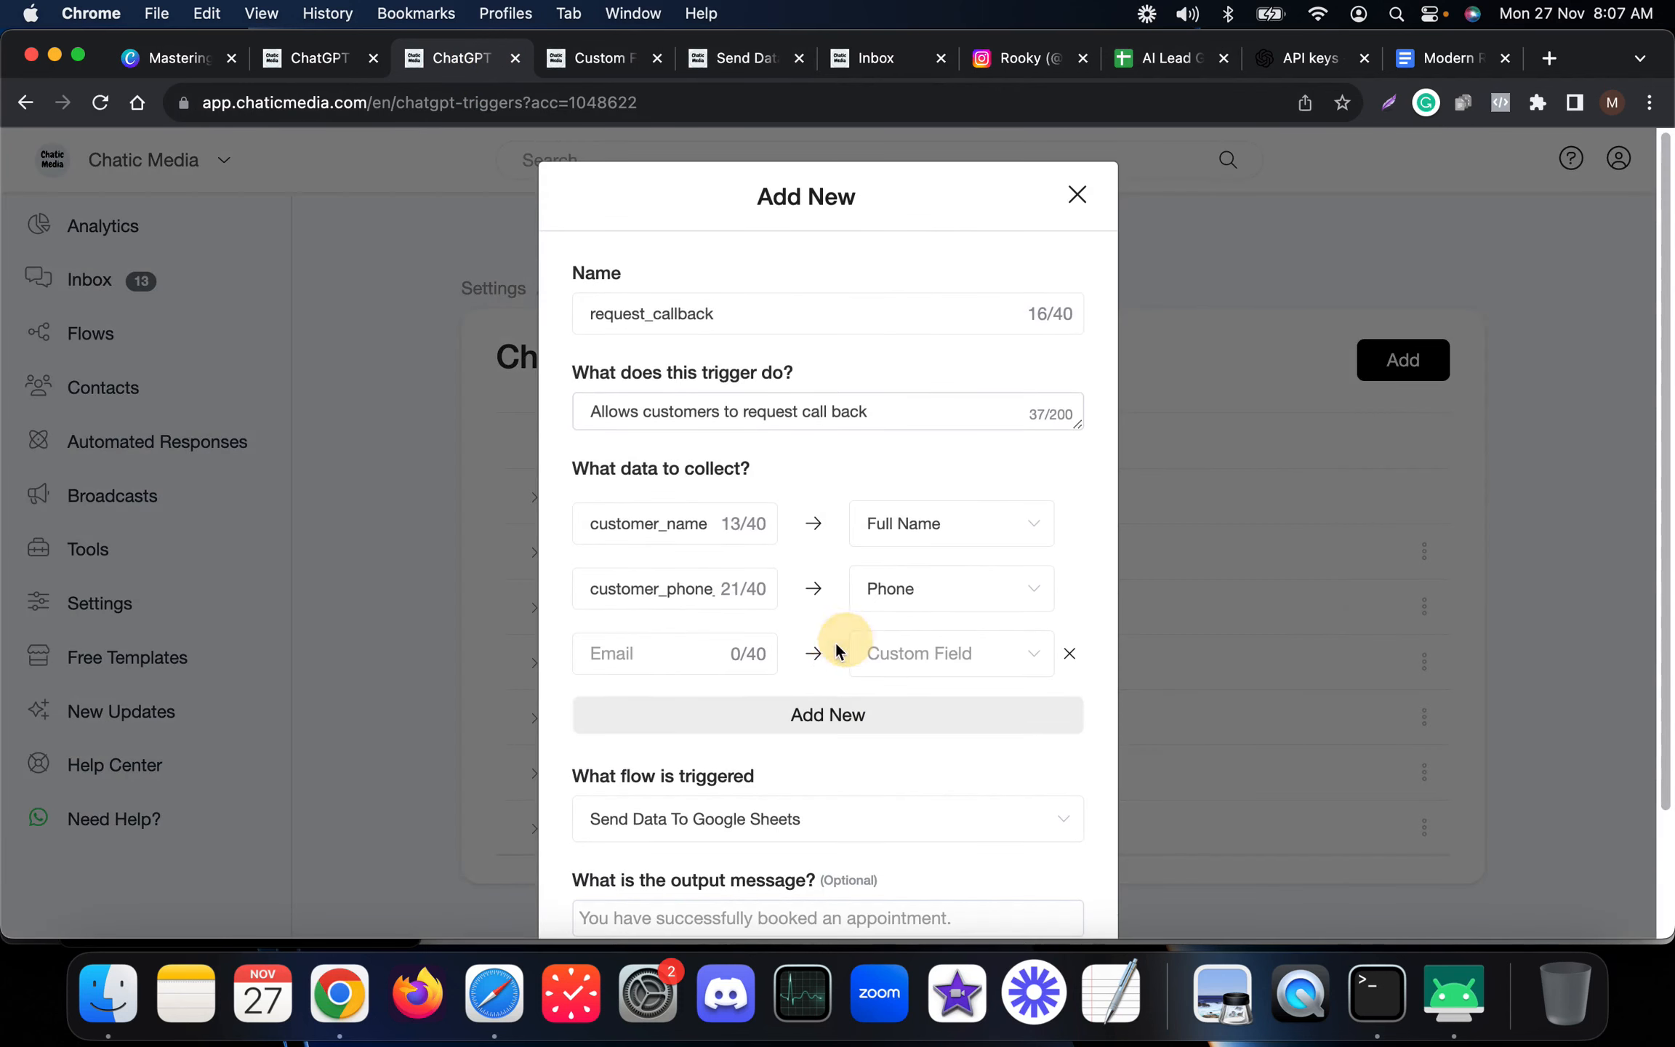
click(896, 654)
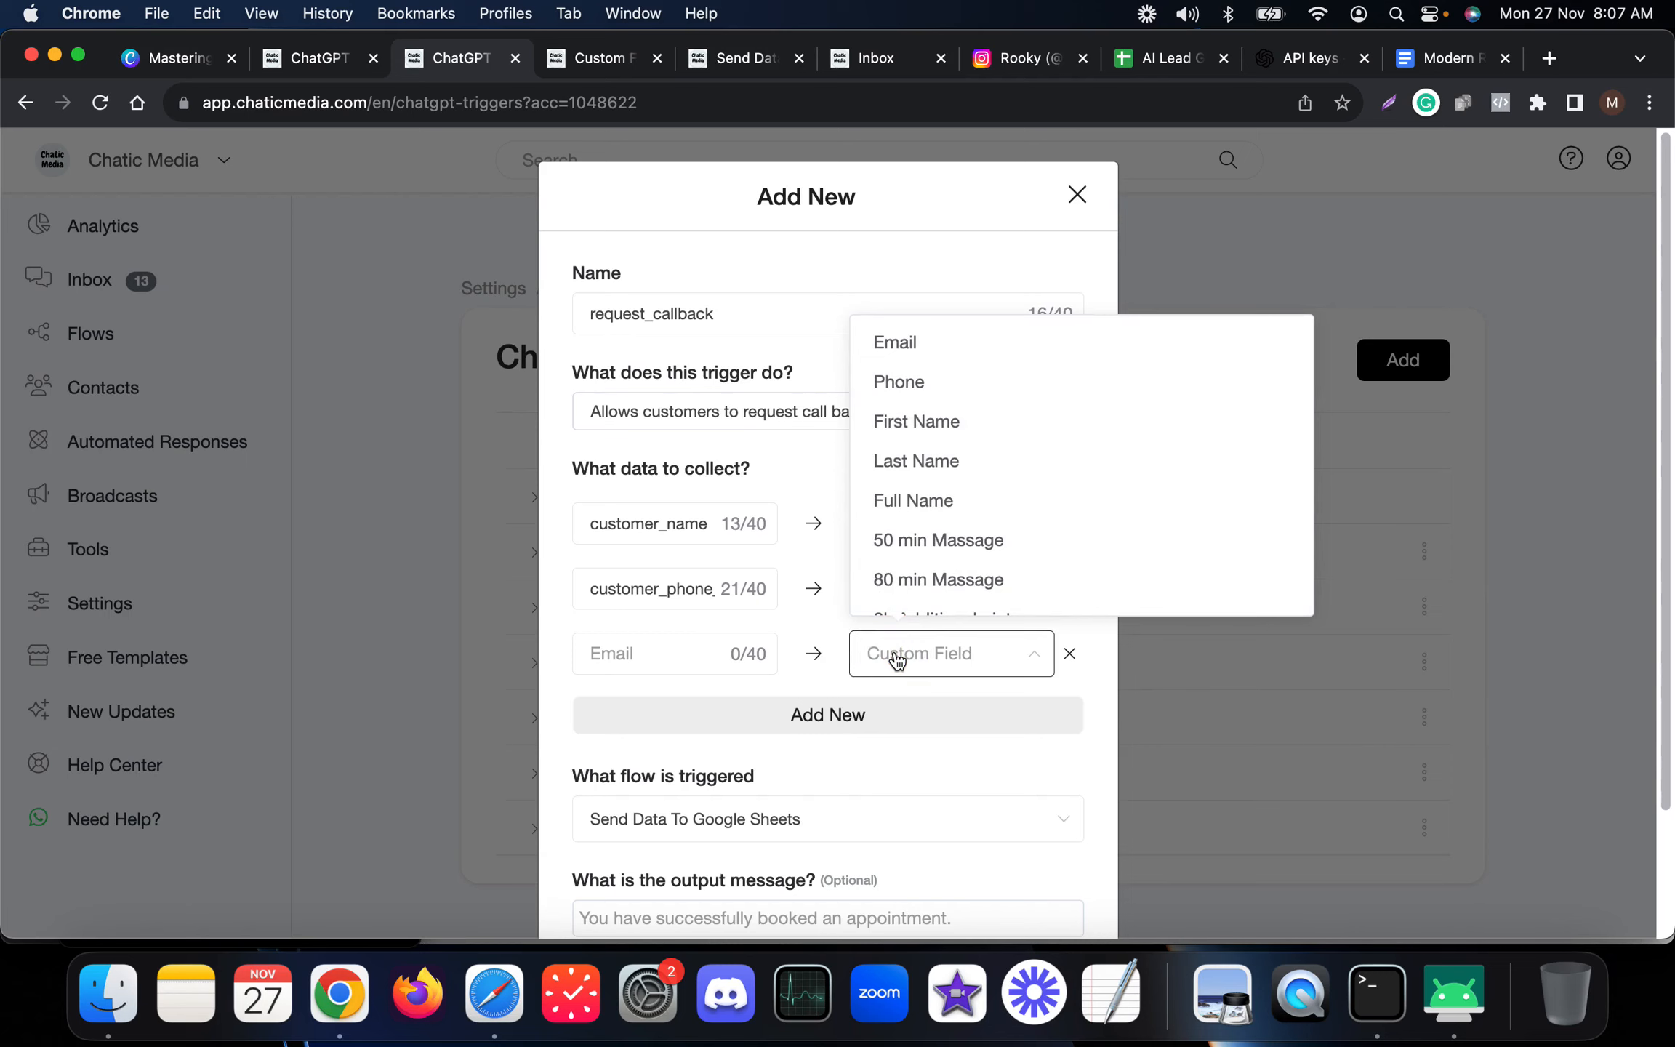
text(req)
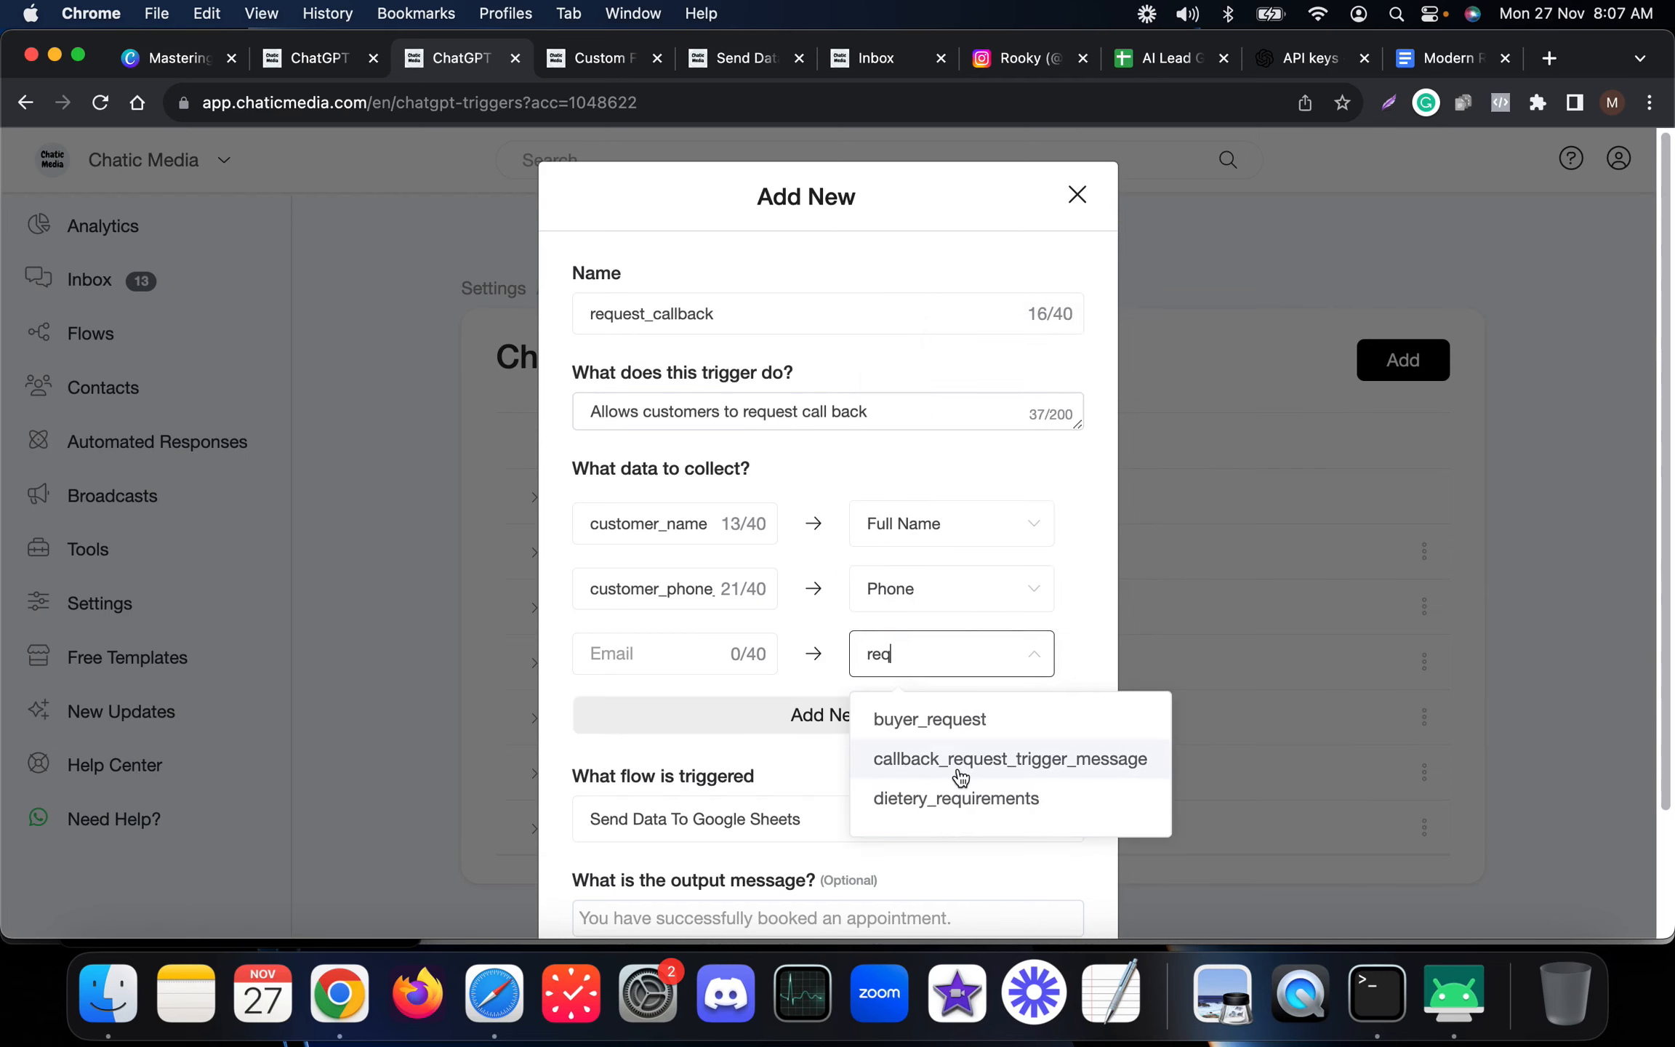
scroll(764, 787, down, 3)
click(673, 865)
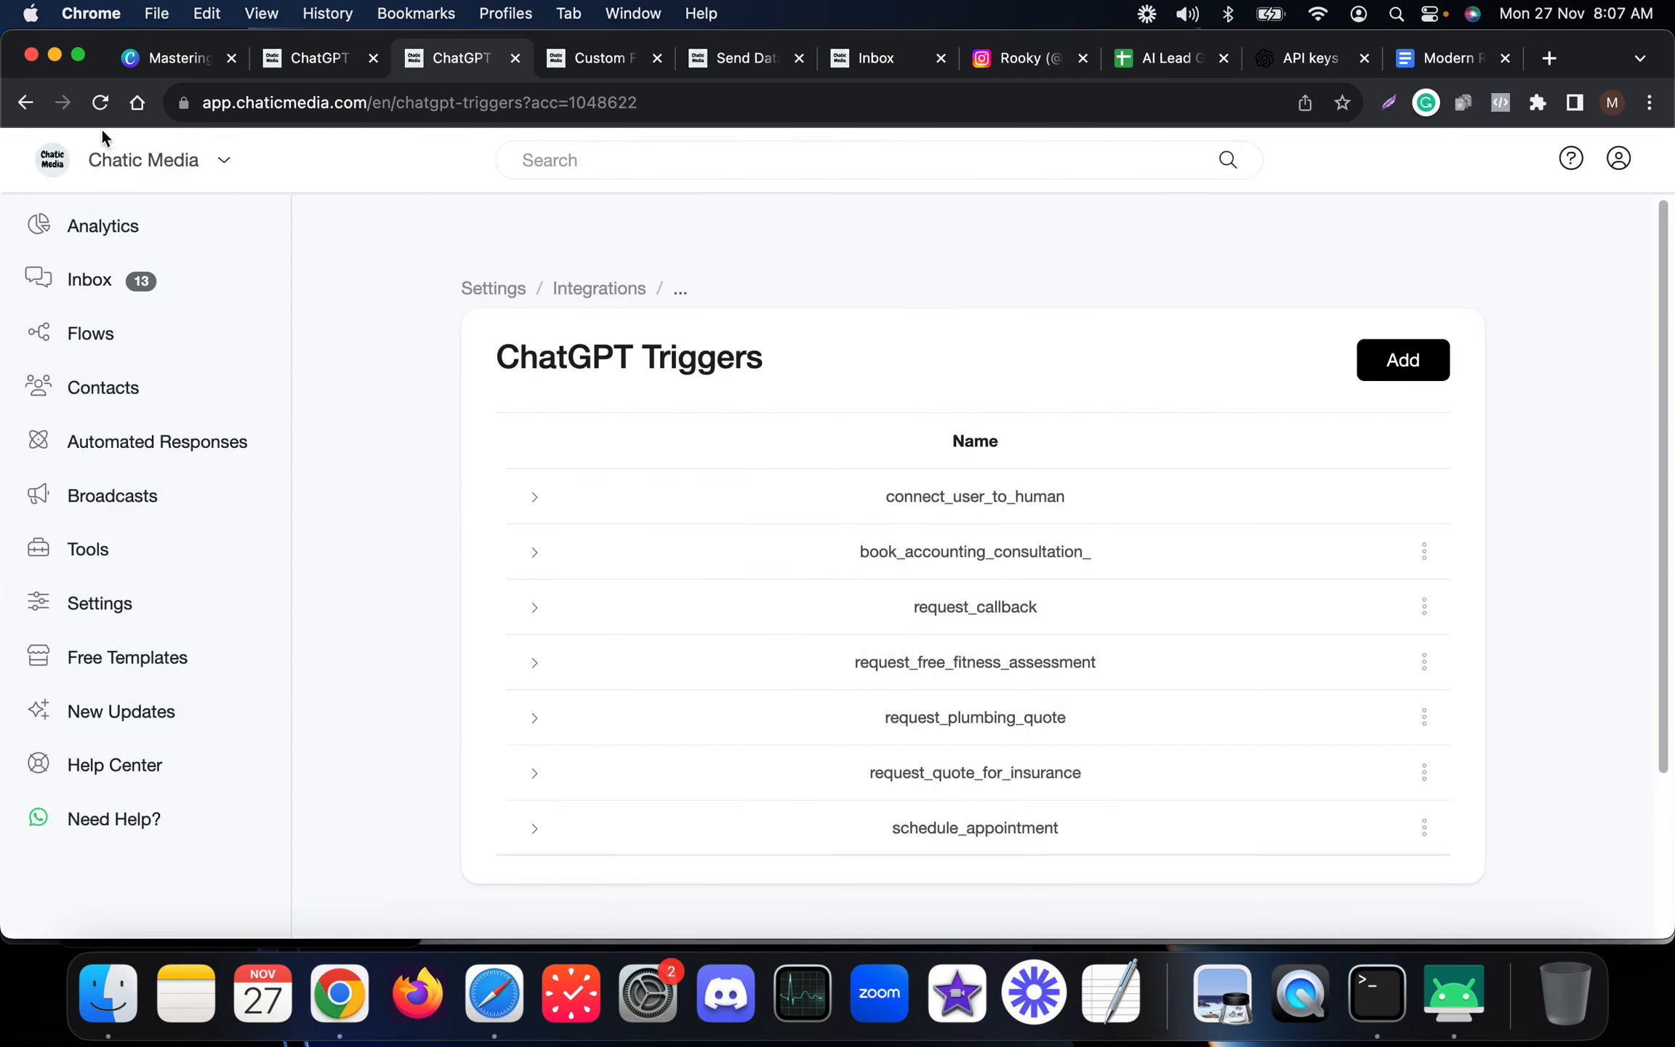
click(99, 103)
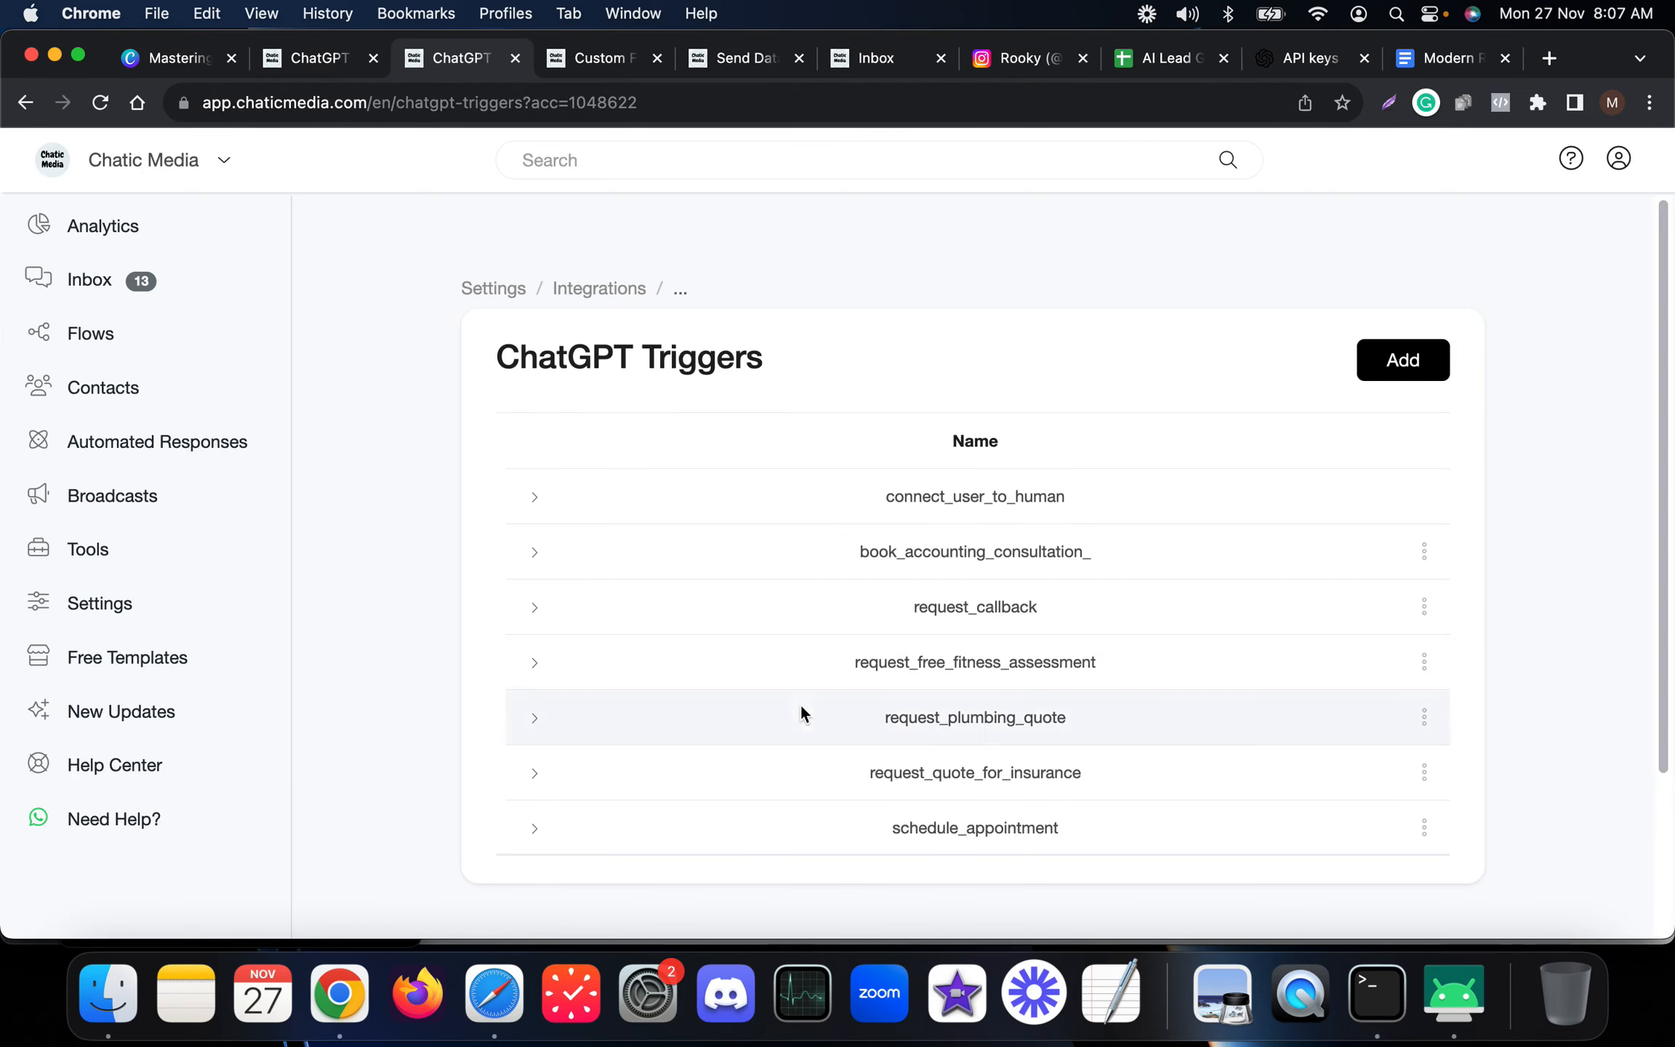
Add a "Preferred date and time" data item to the request_callback trigger, map it to the request call date time field, and save.
click(1424, 606)
click(1377, 461)
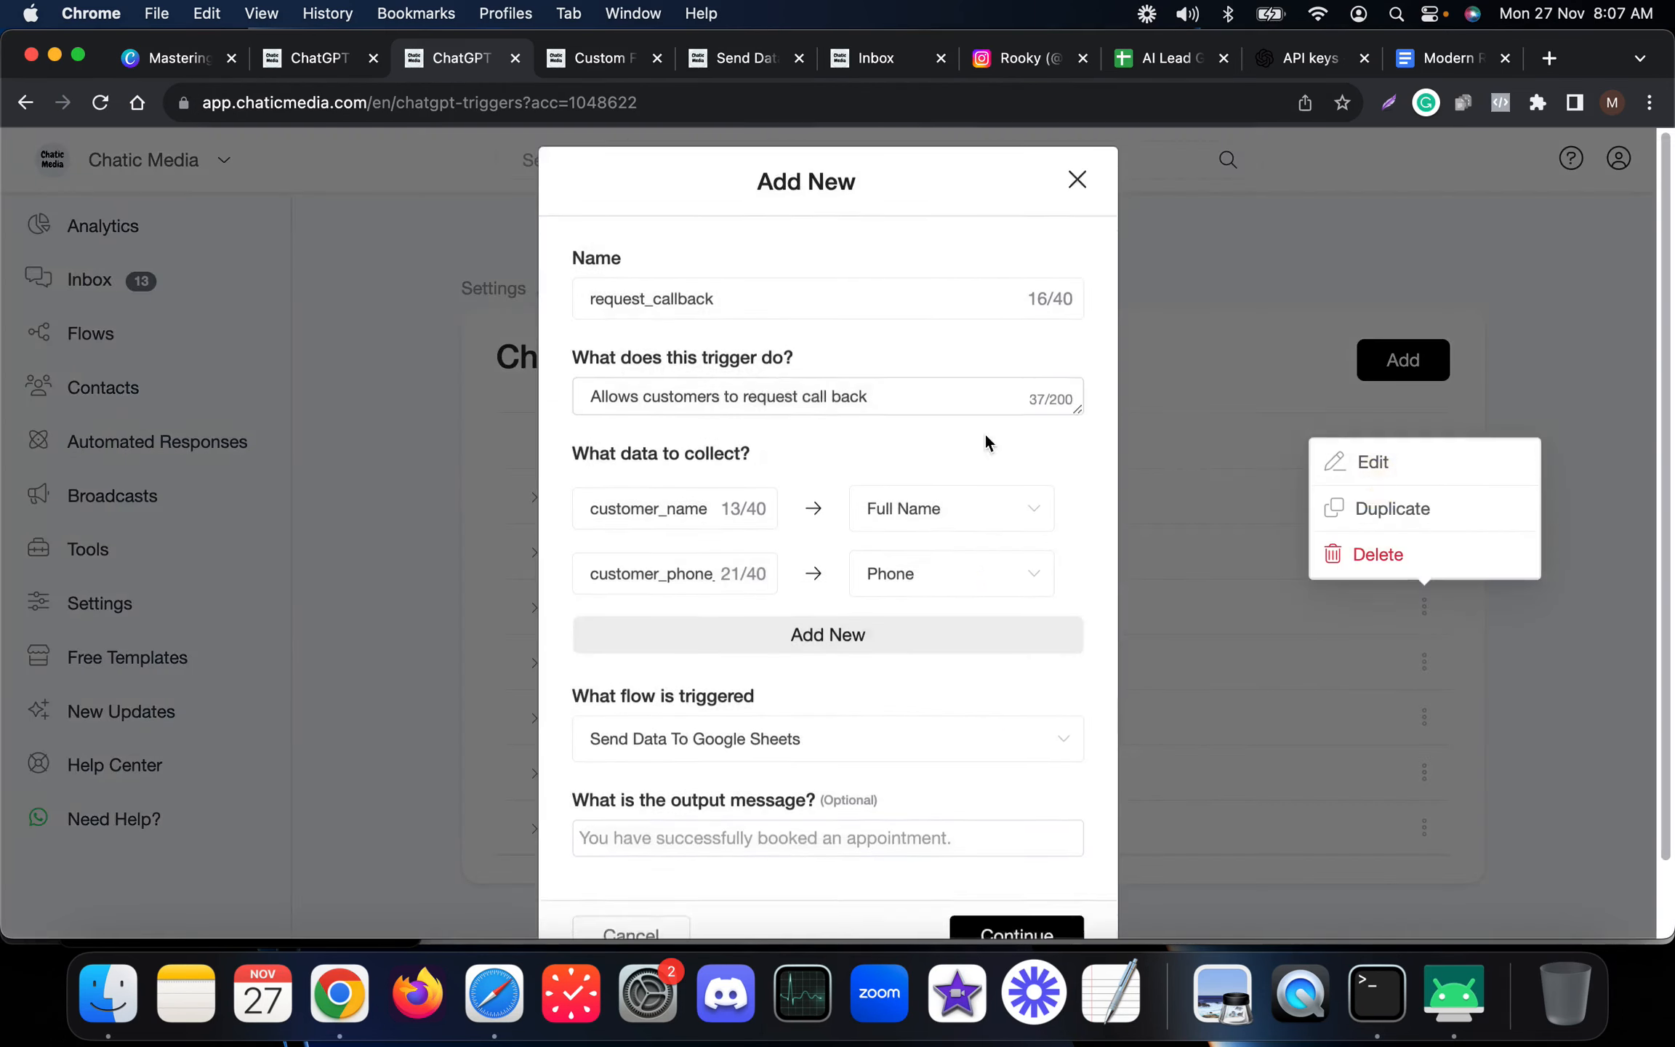
click(856, 658)
click(631, 654)
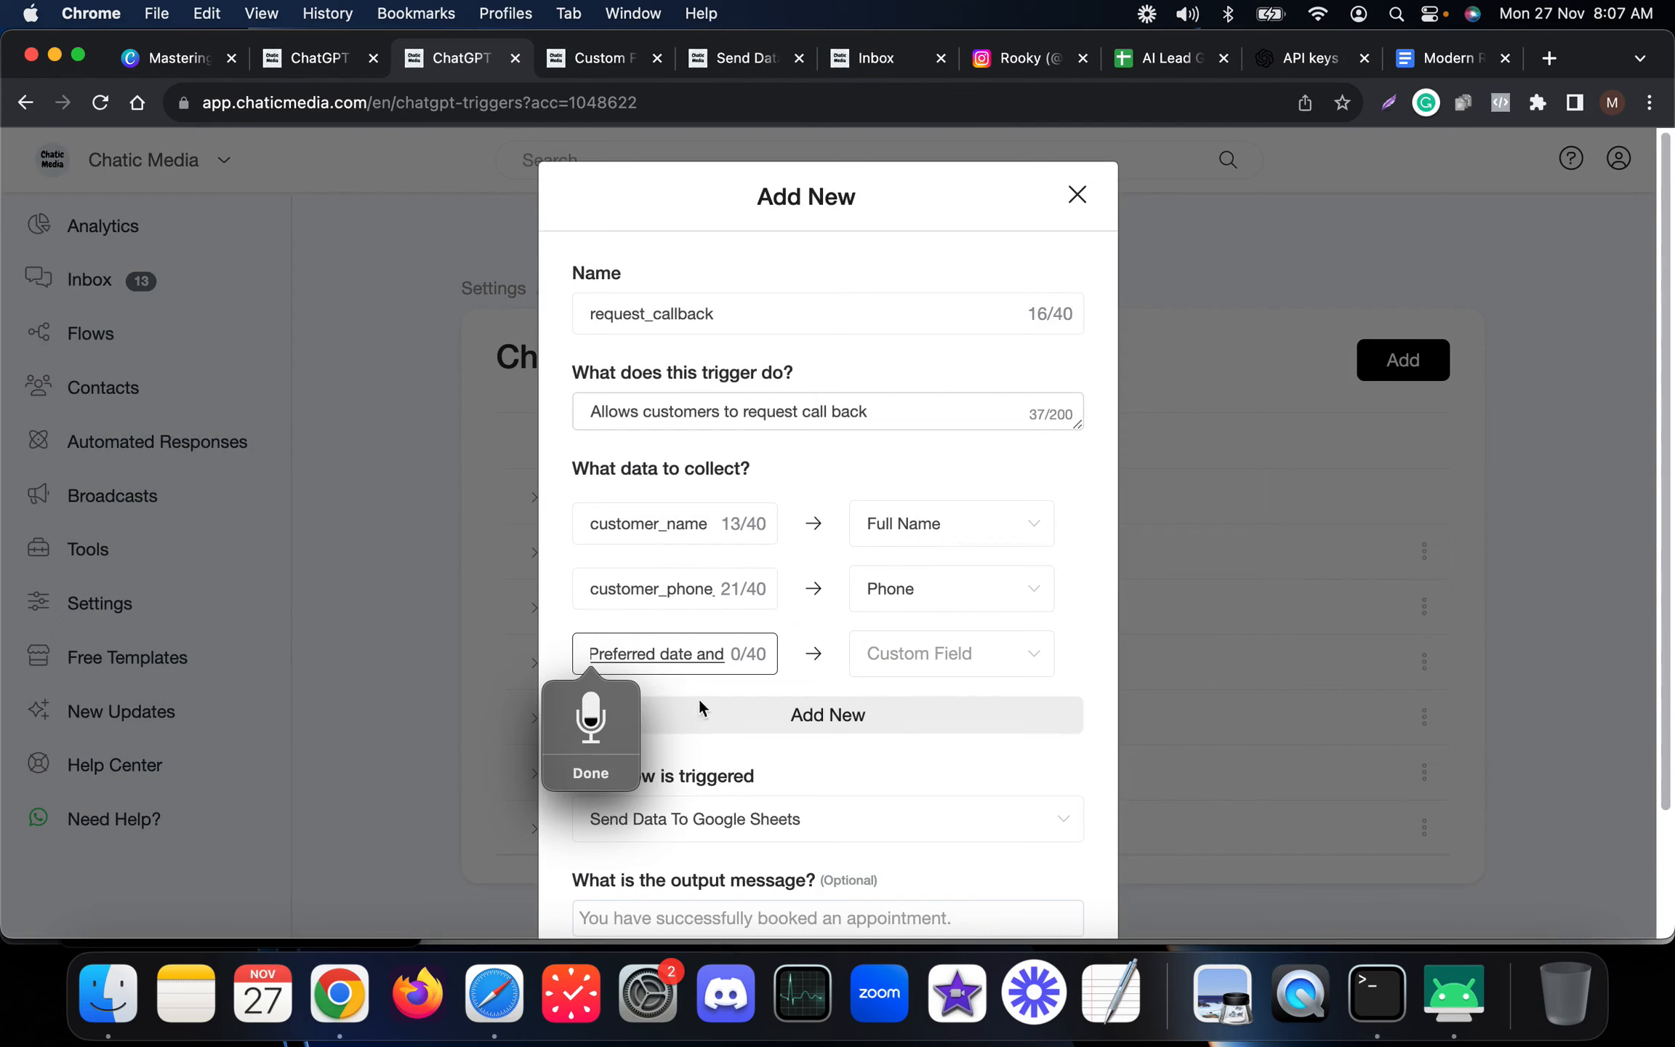
click(588, 777)
click(948, 656)
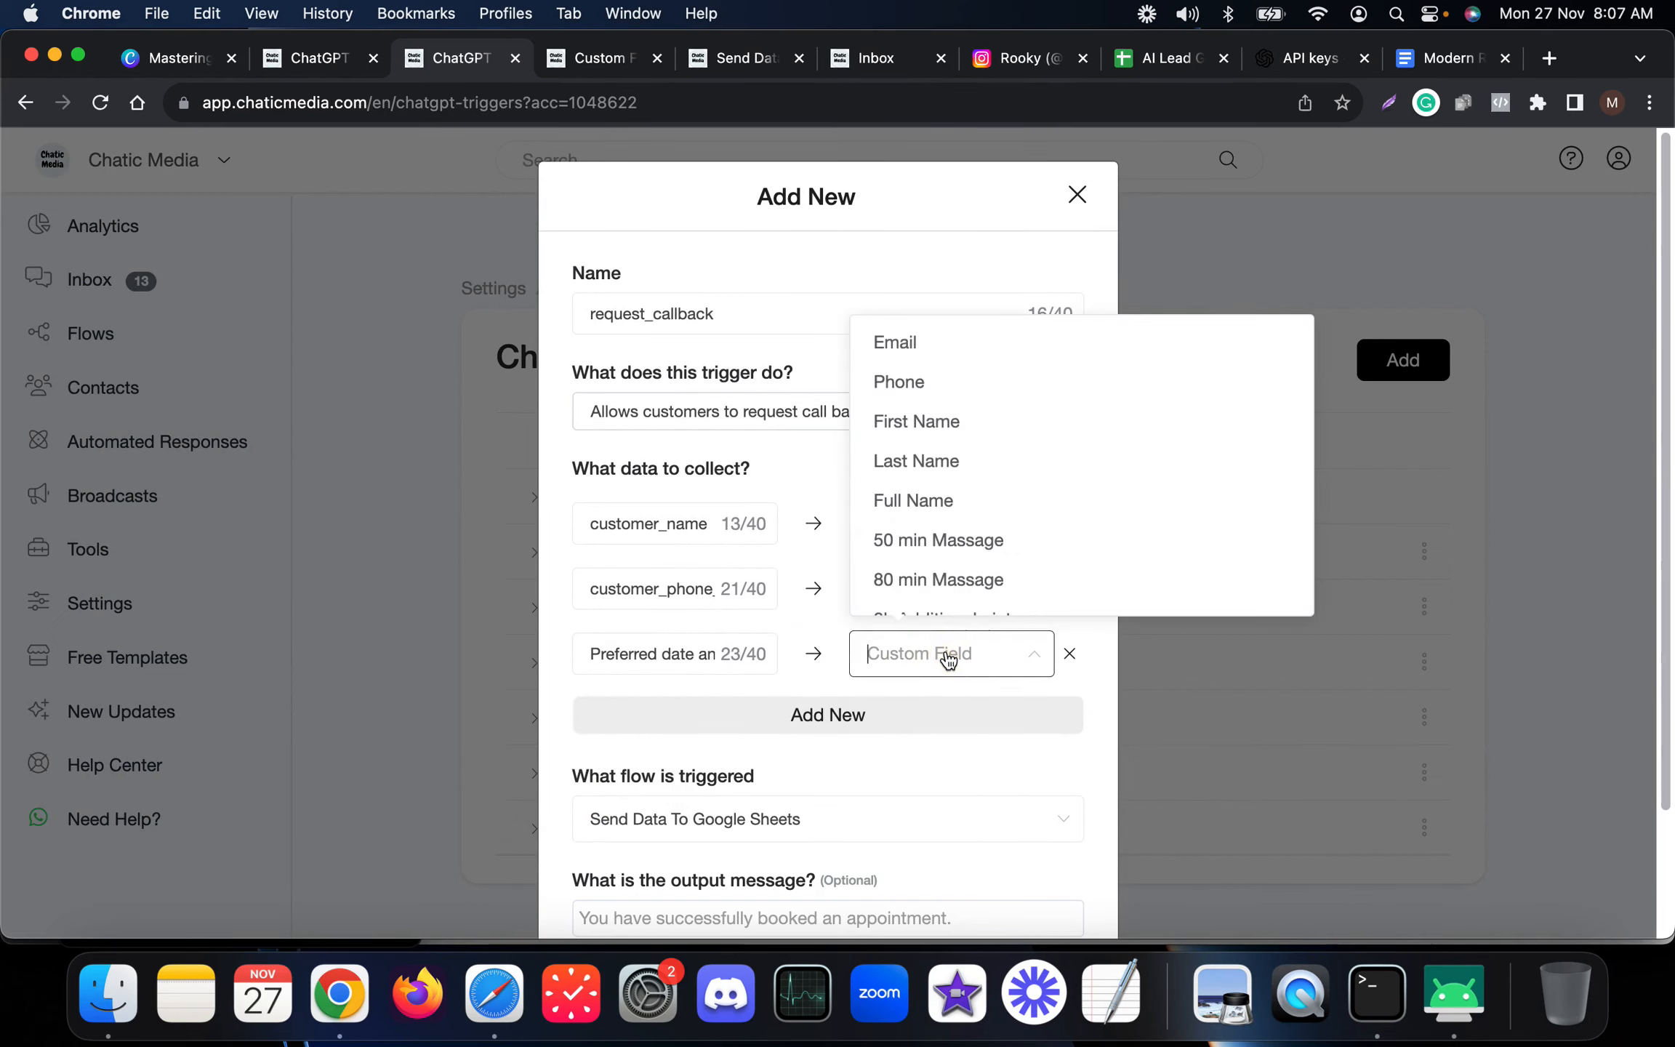
text(req)
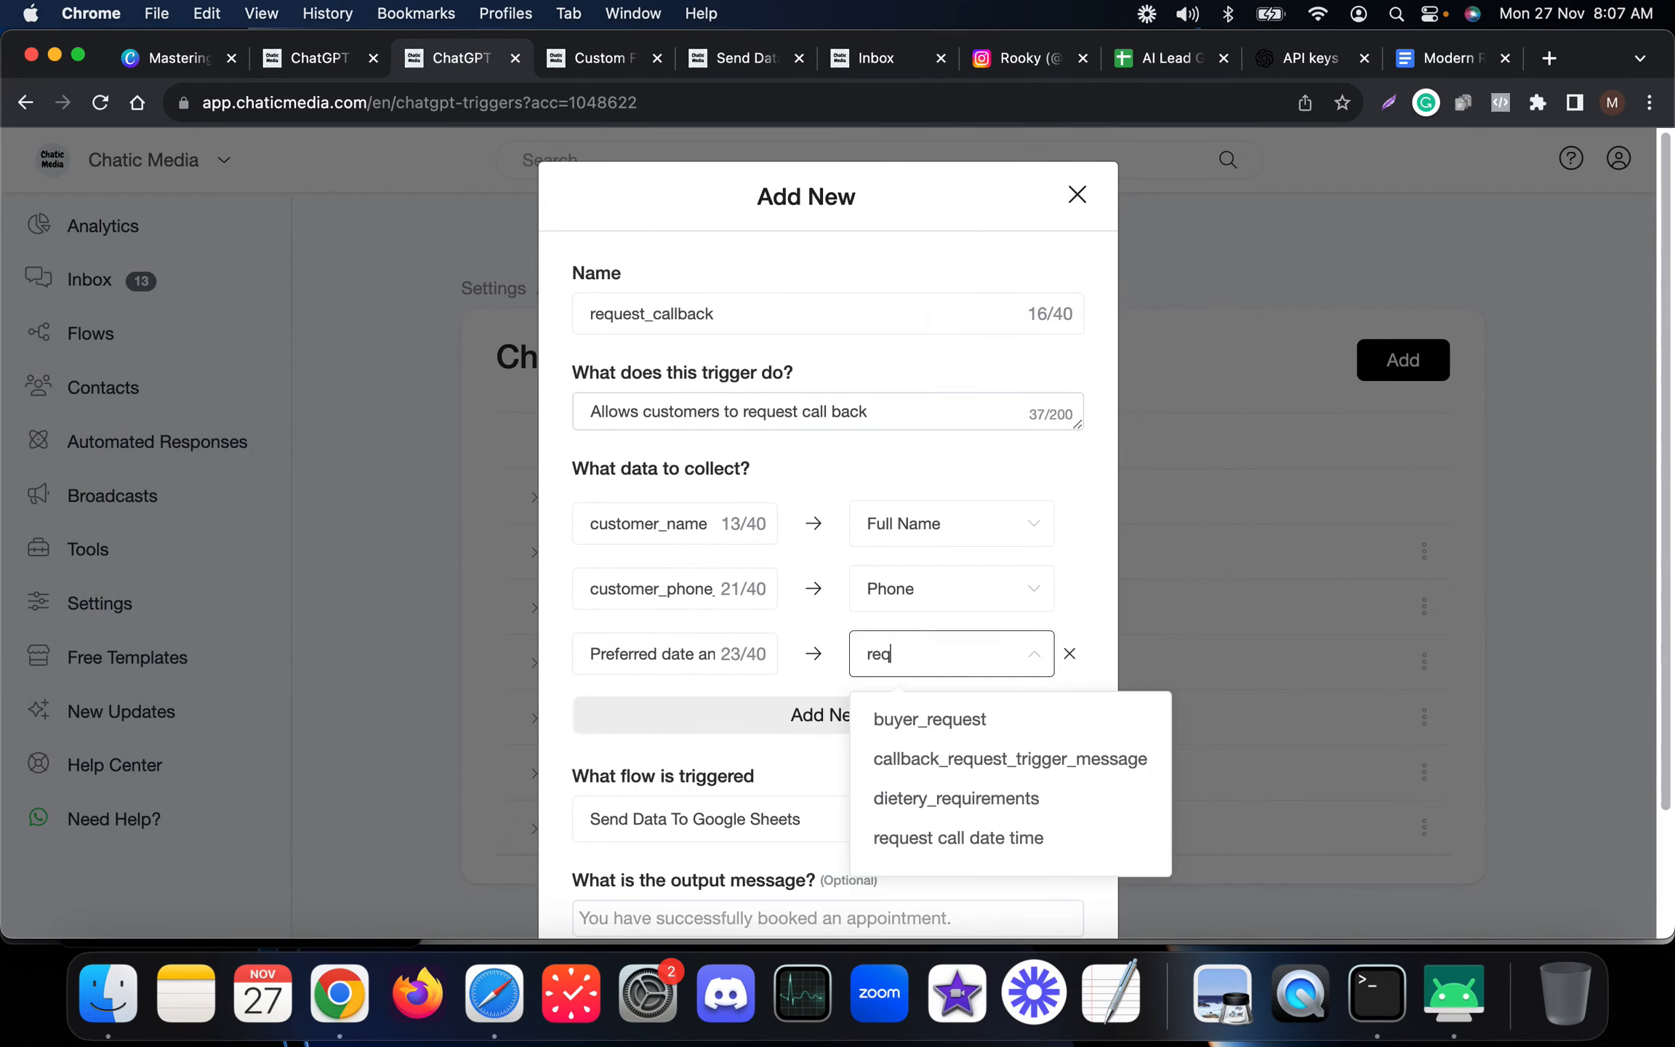
click(931, 840)
scroll(902, 651, down, 2)
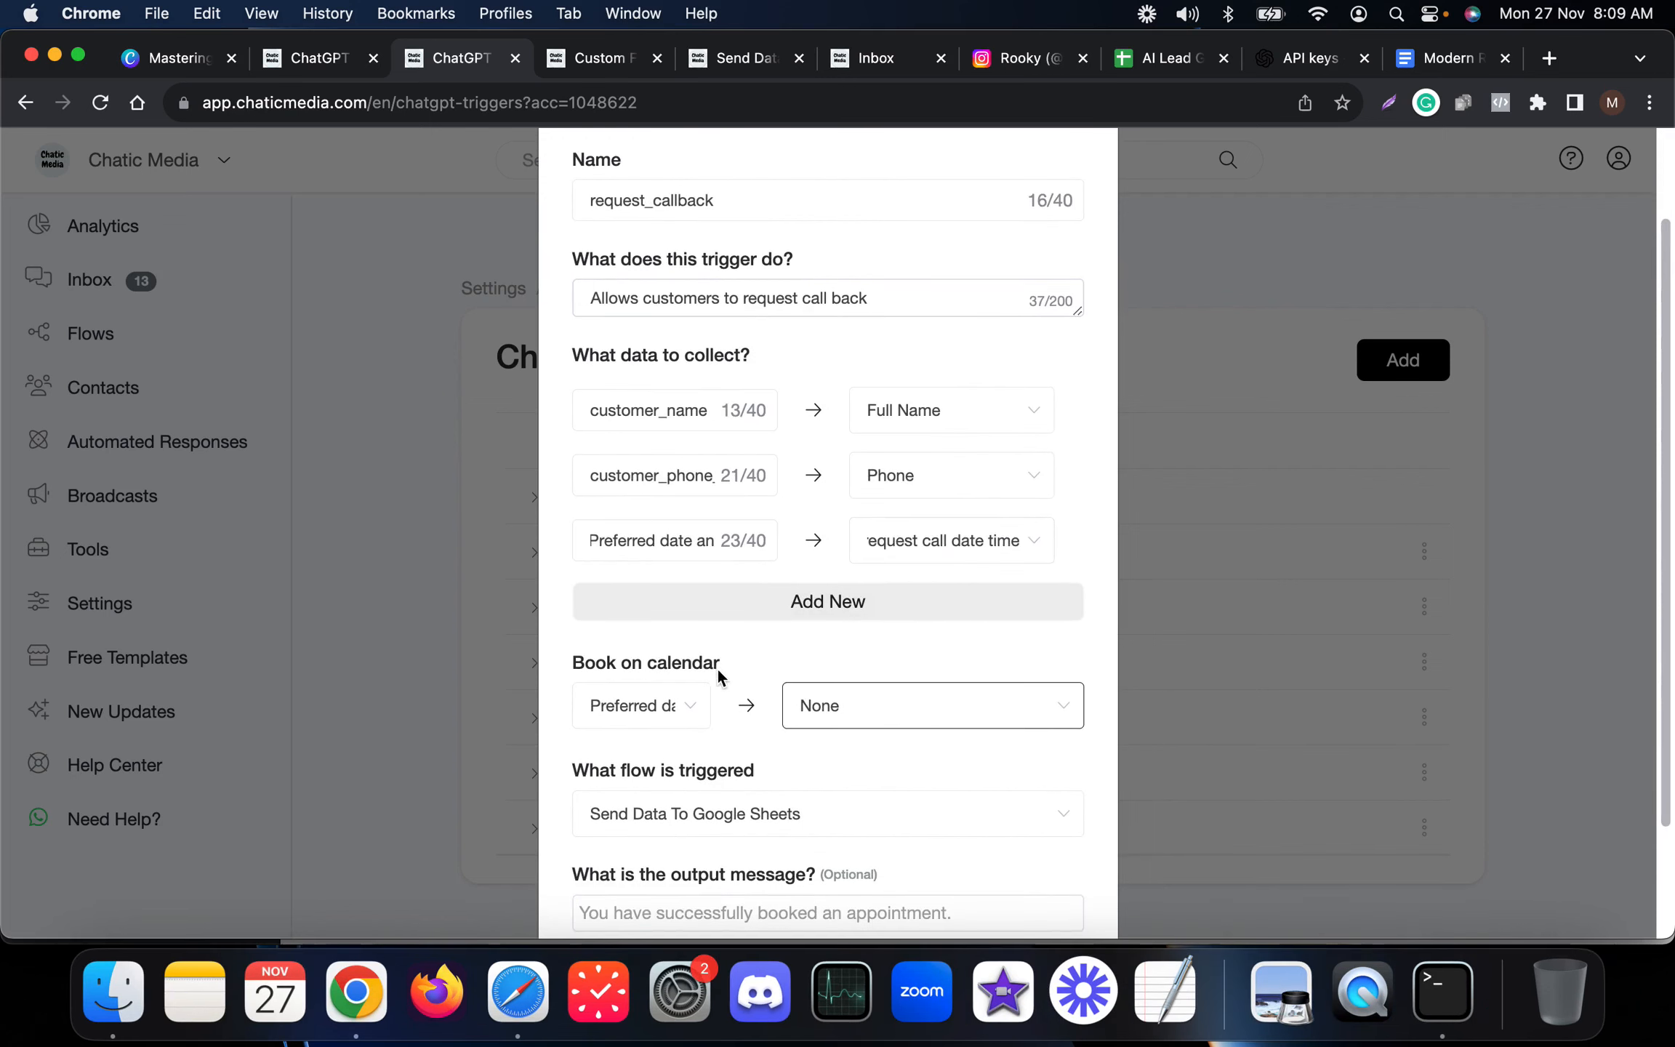
scroll(719, 676, down, 2)
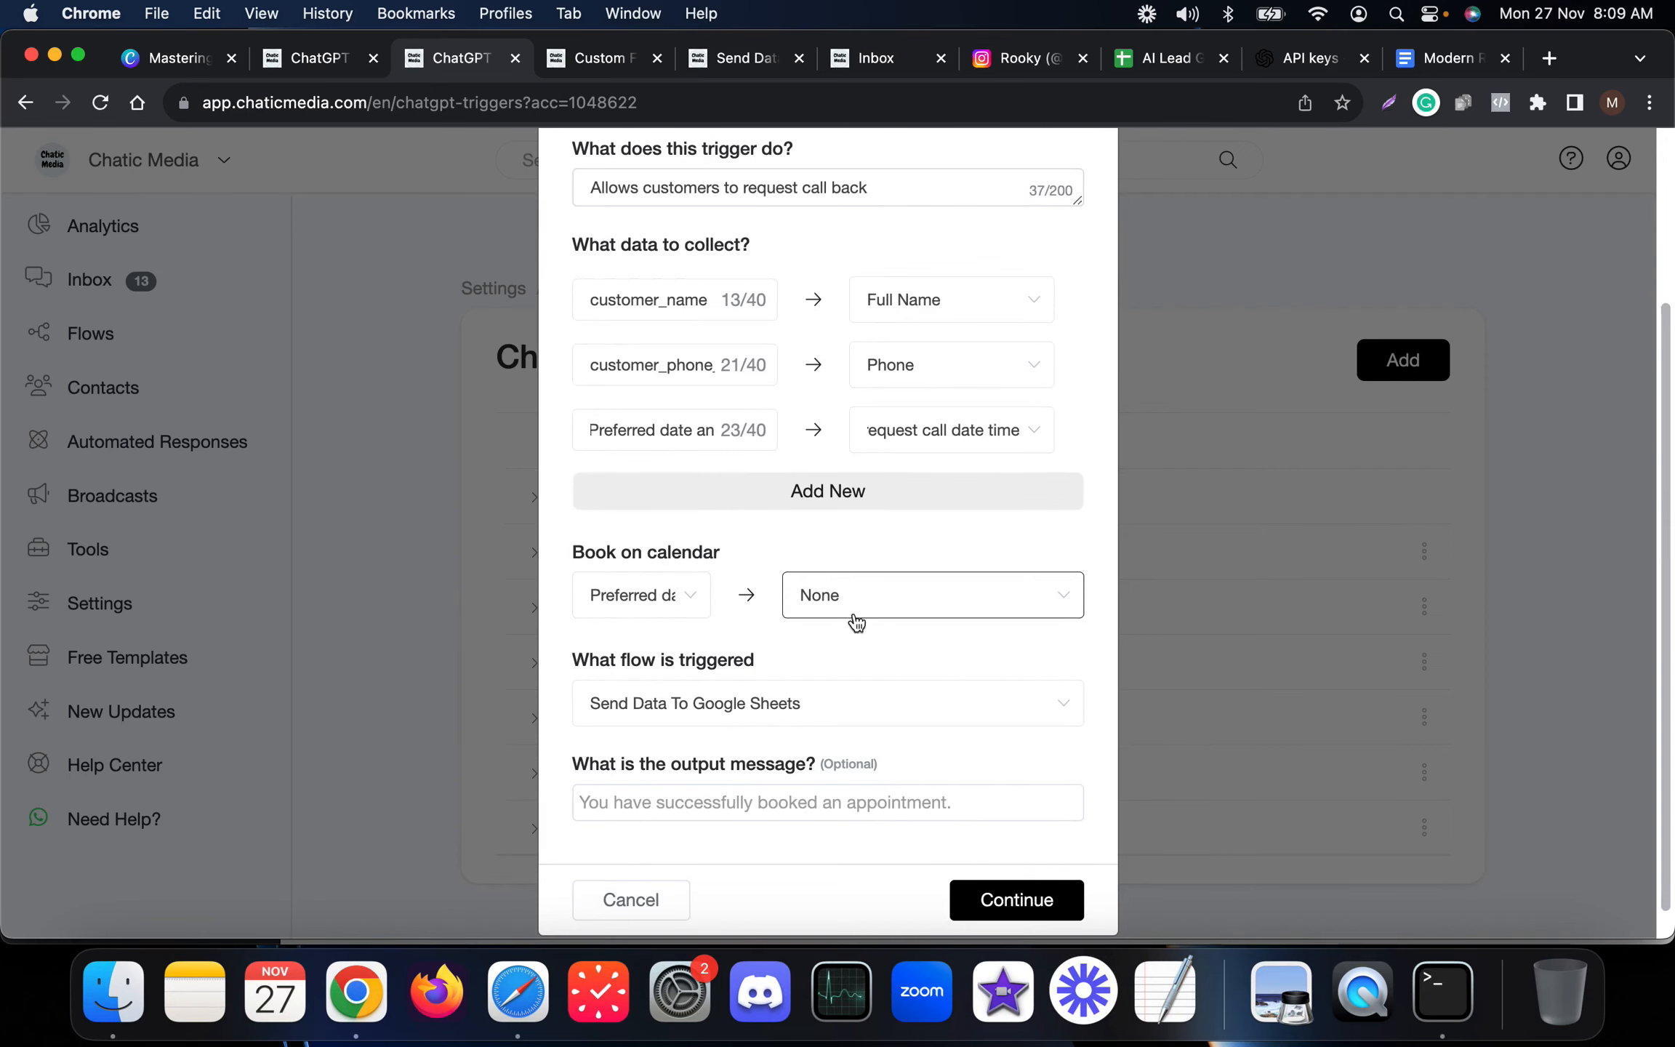
scroll(873, 617, down, 1)
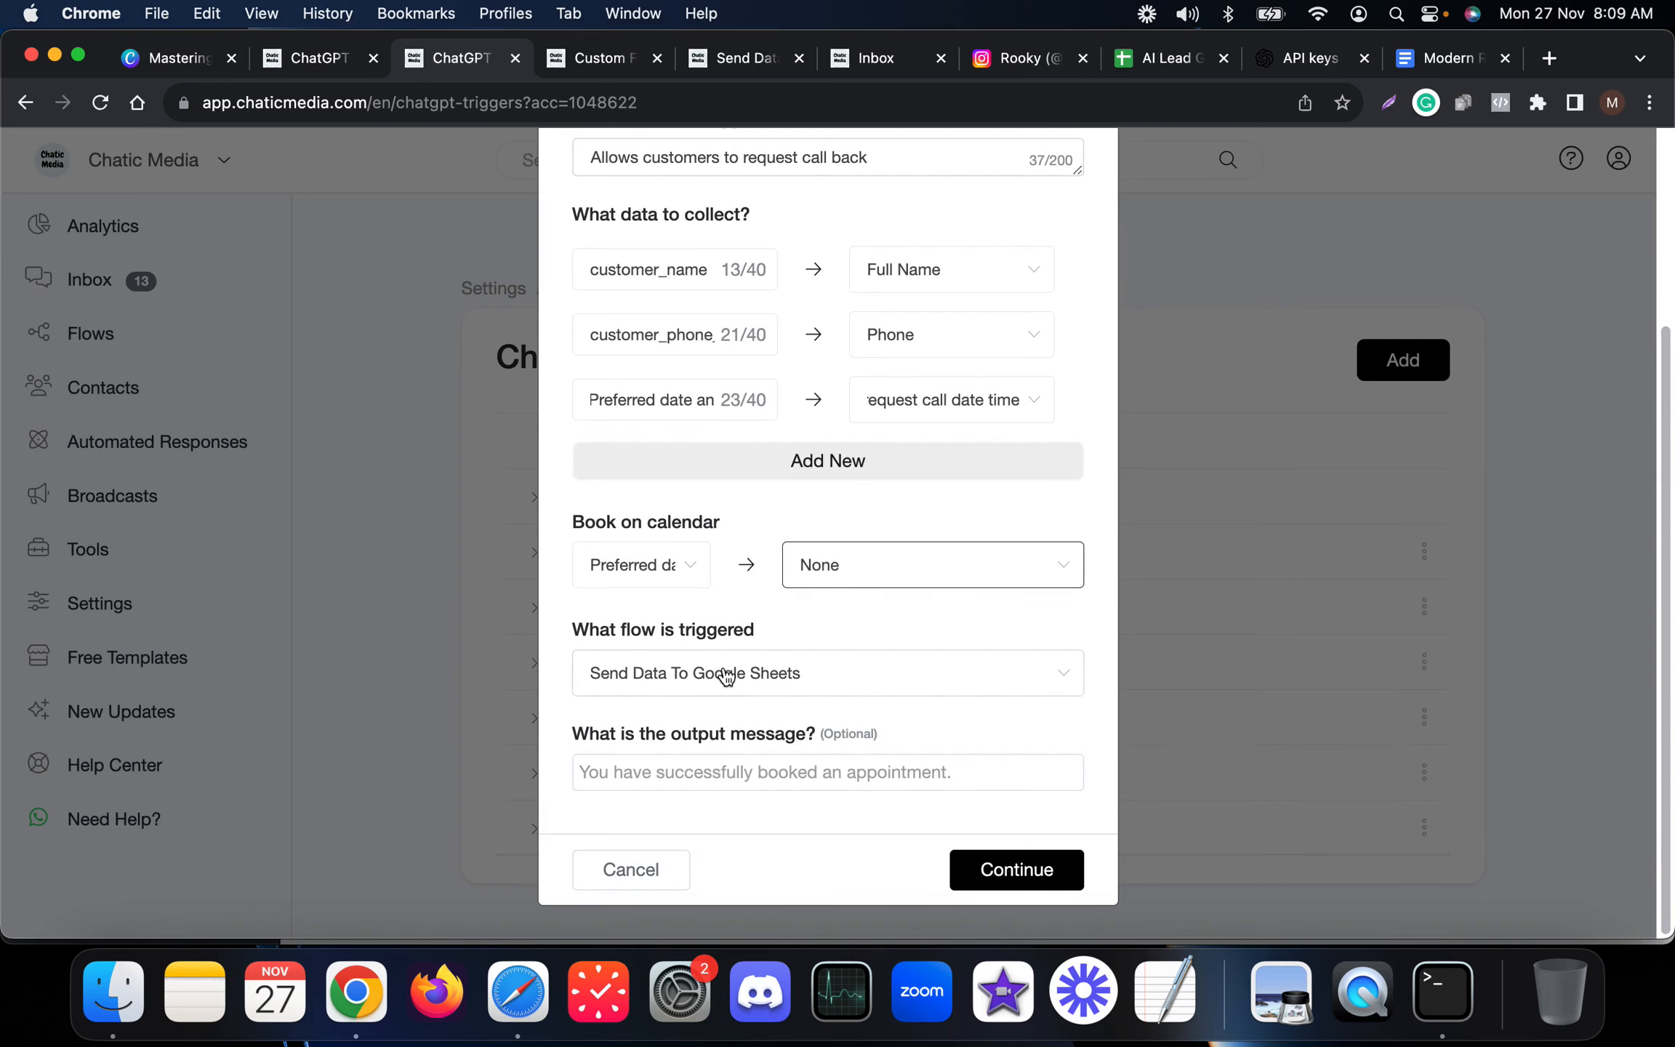
click(992, 872)
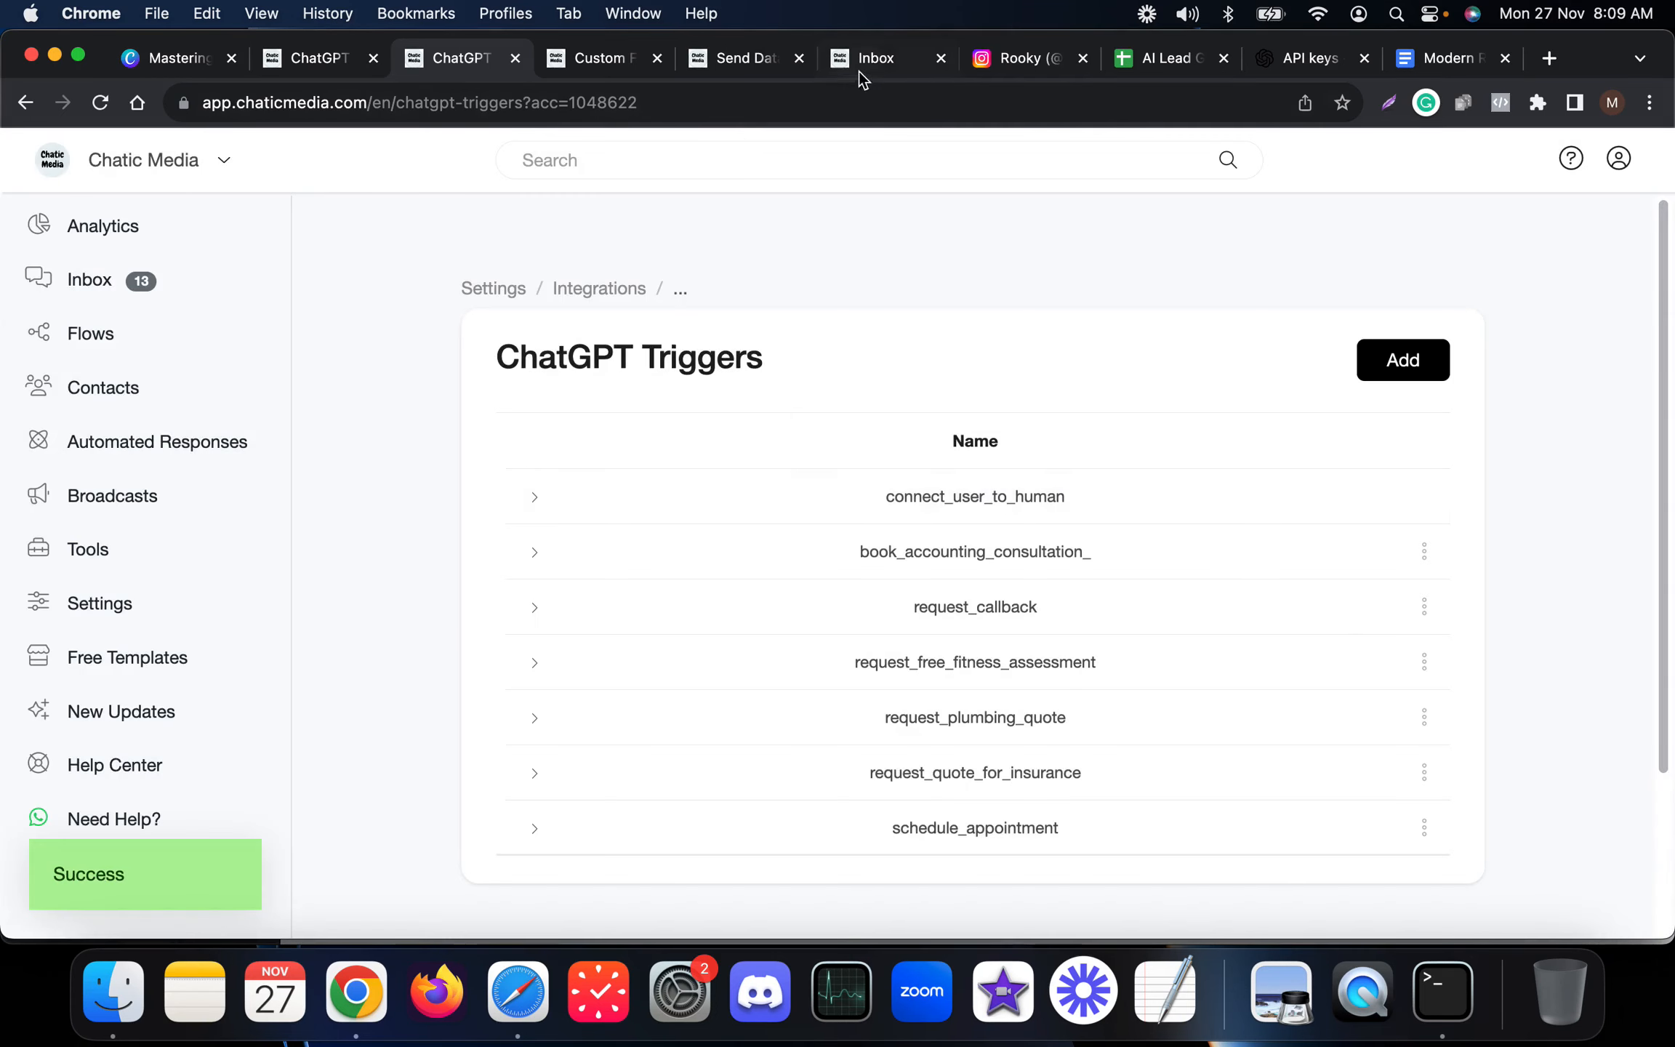
Send the Delete OpenAI History flow to the Rooky conversation in the inbox, then switch to the Instagram tab.
click(860, 73)
click(948, 900)
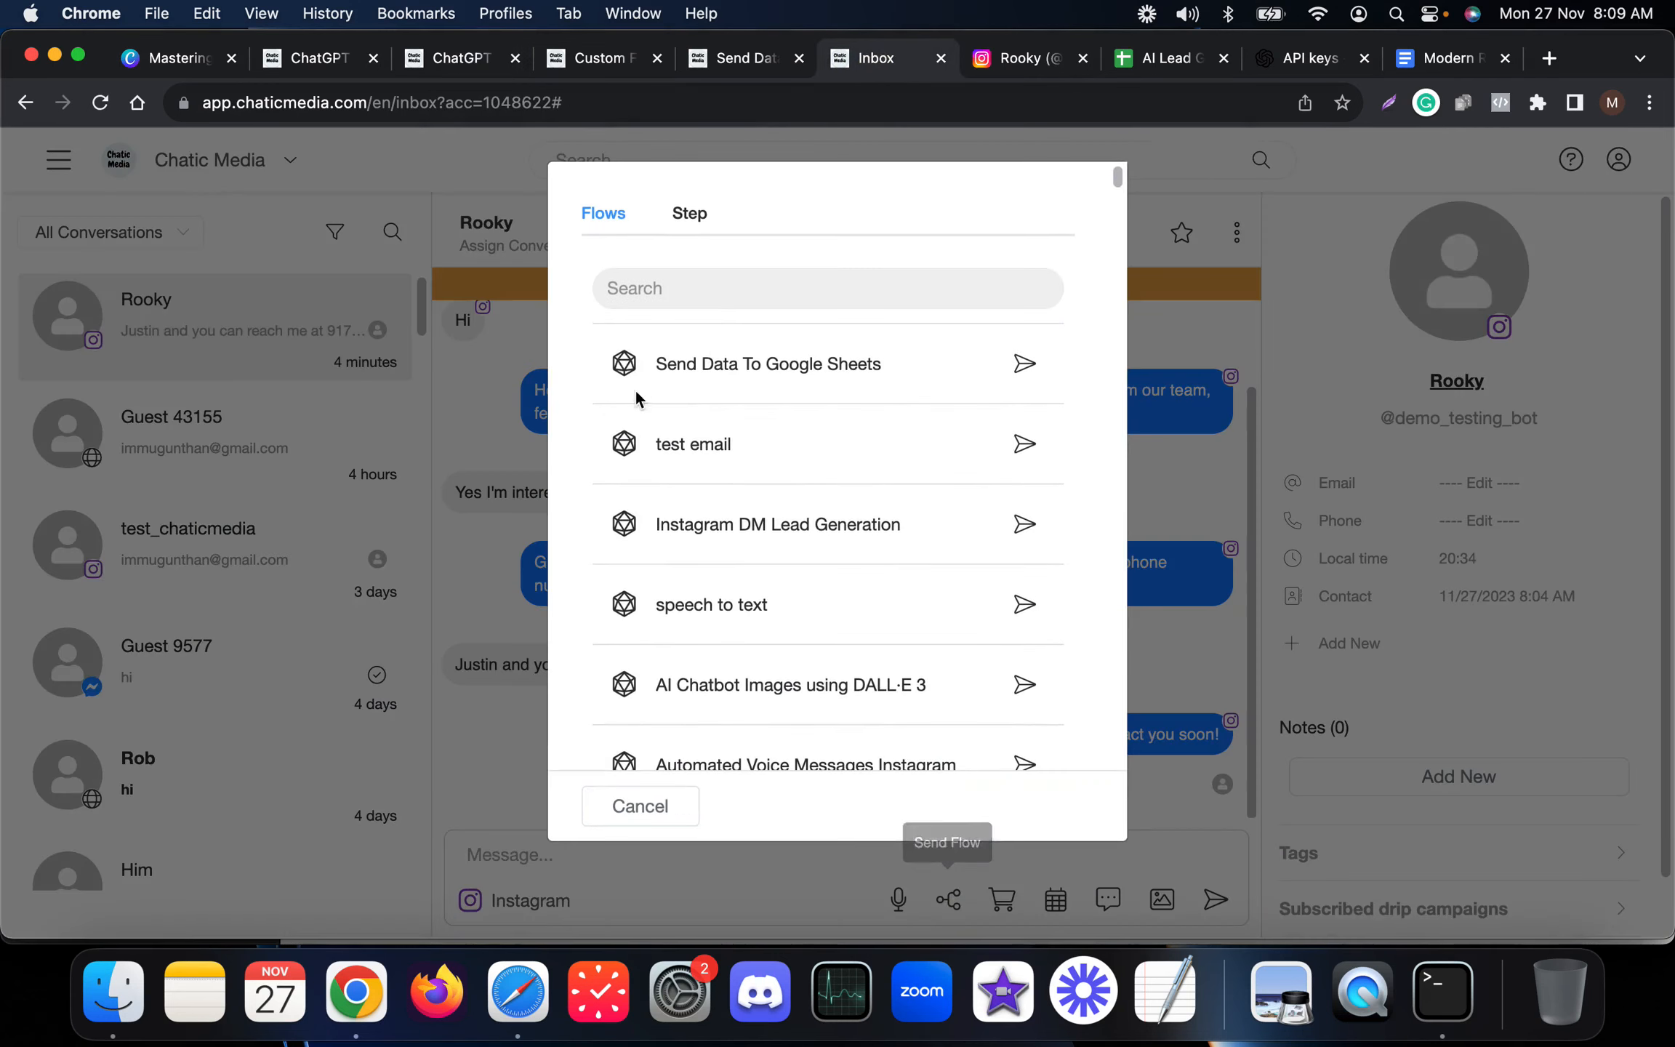
click(722, 290)
text(dele)
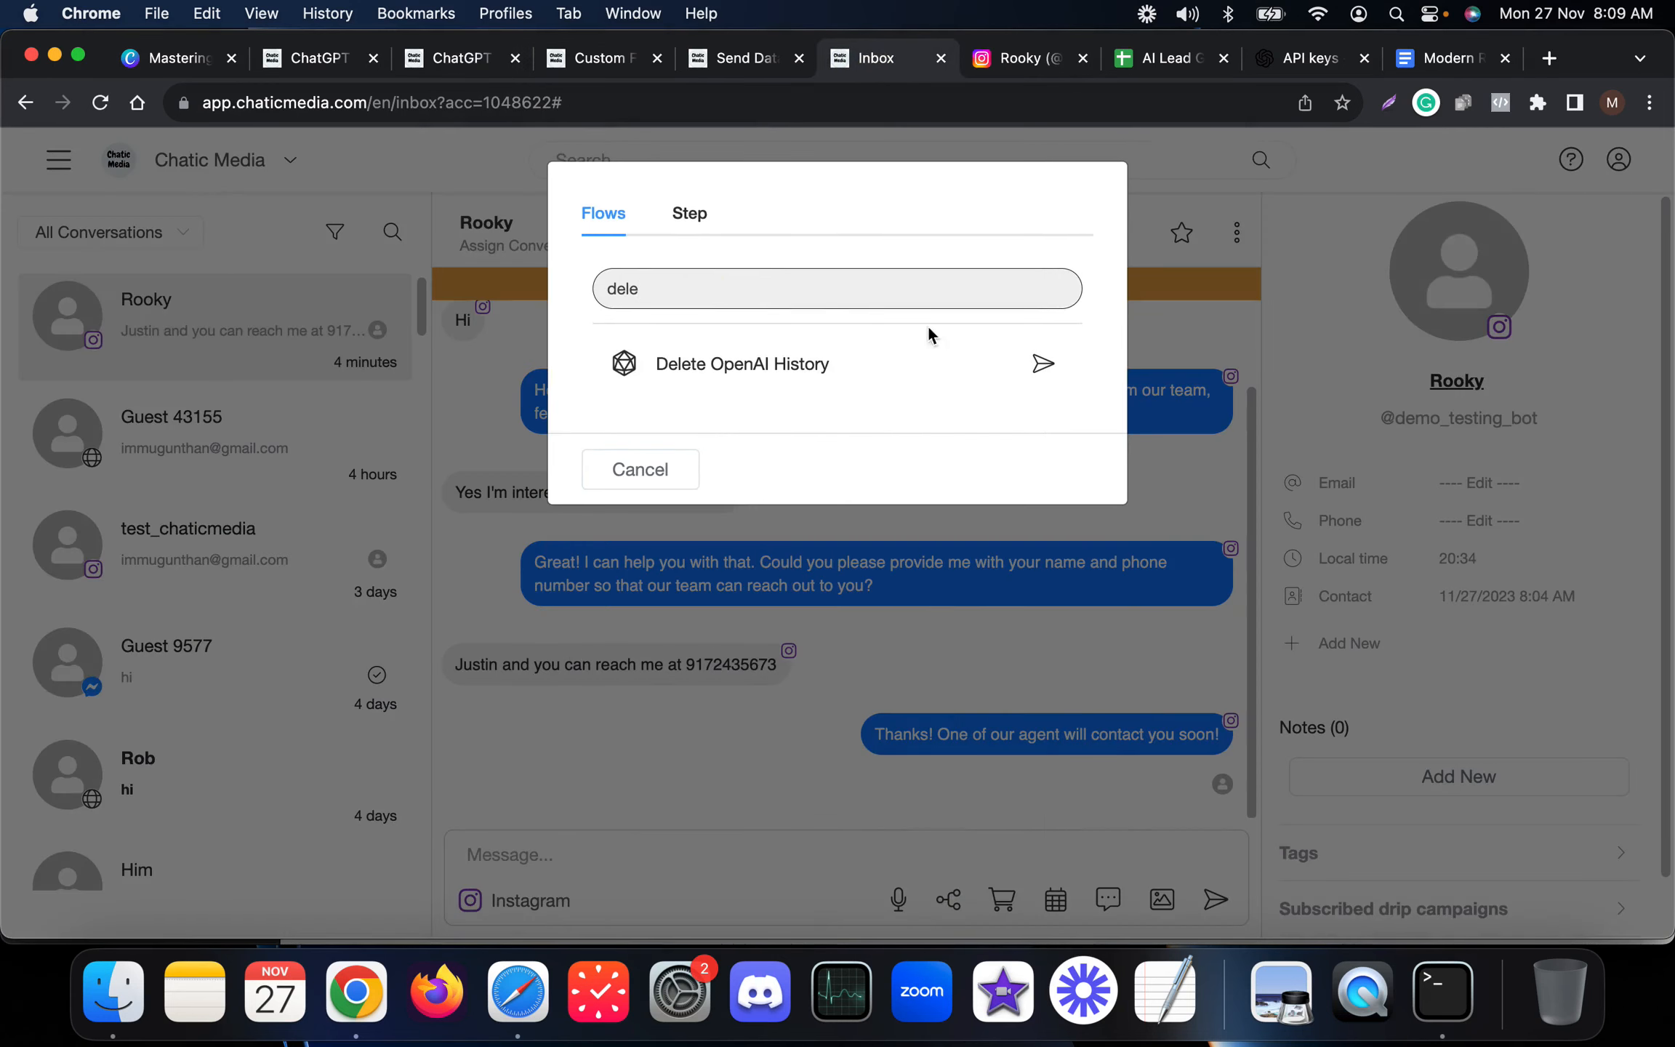
click(1042, 363)
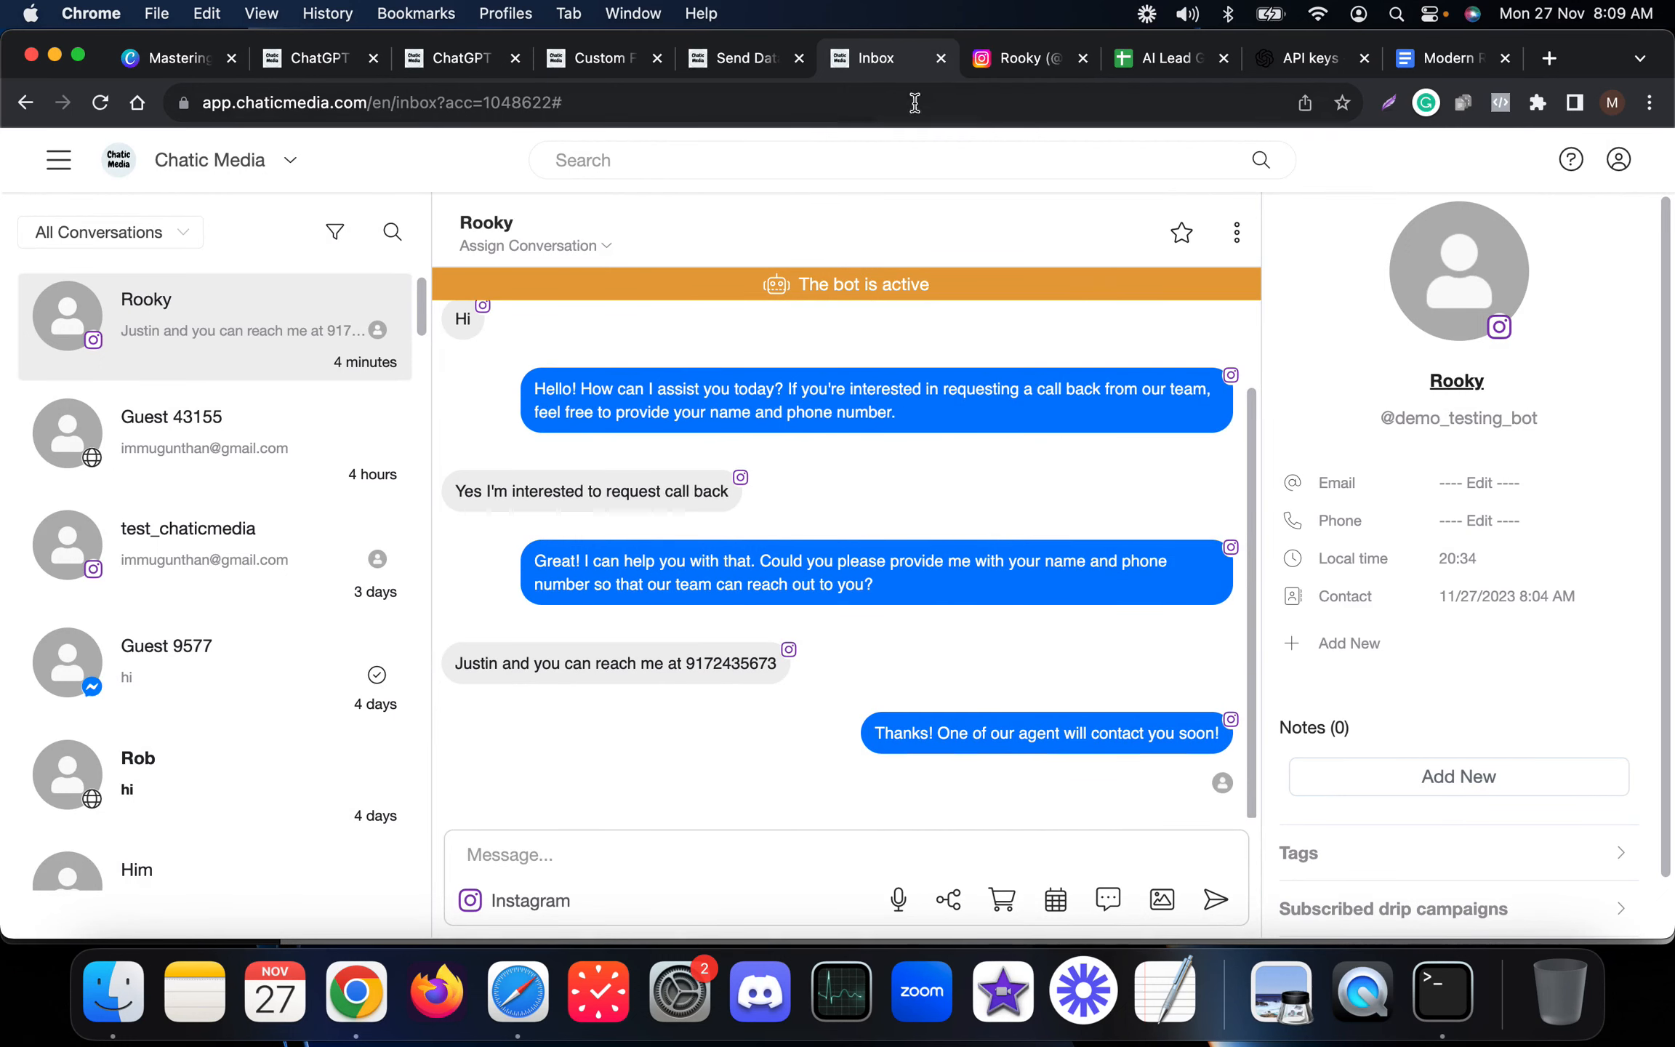
click(941, 58)
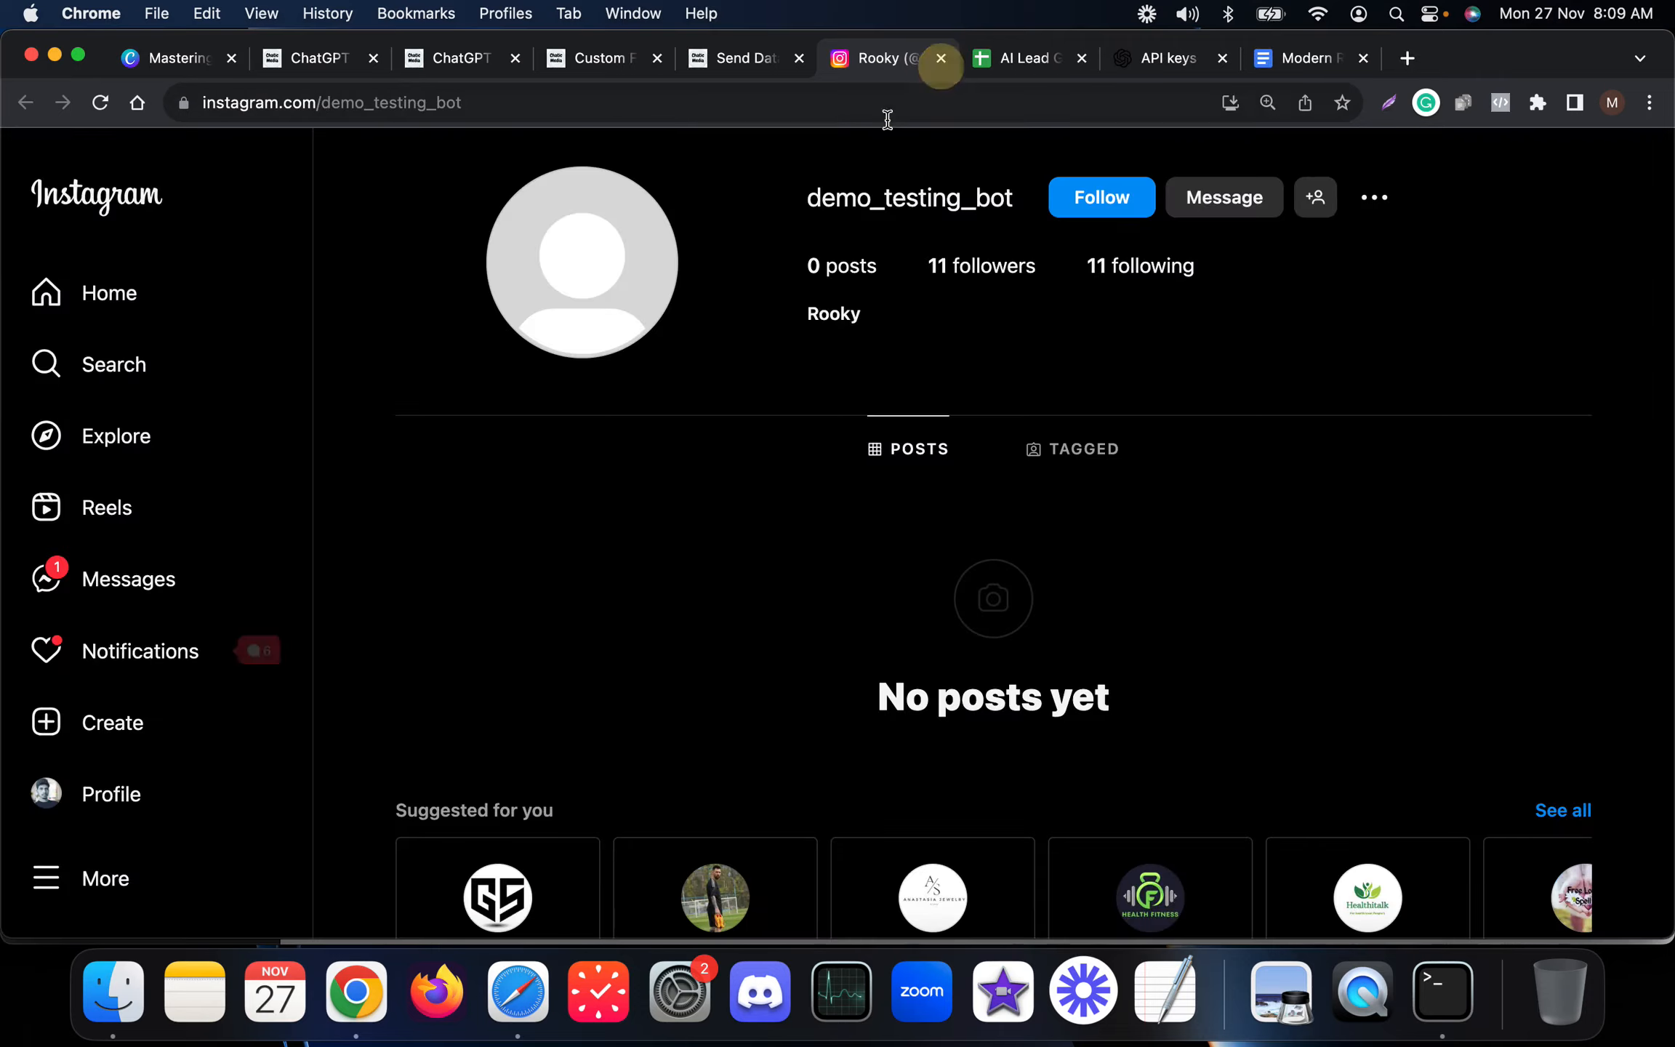
Check the Preferred Date Time header in the AI Lead Generation sheet.
click(1030, 67)
click(775, 338)
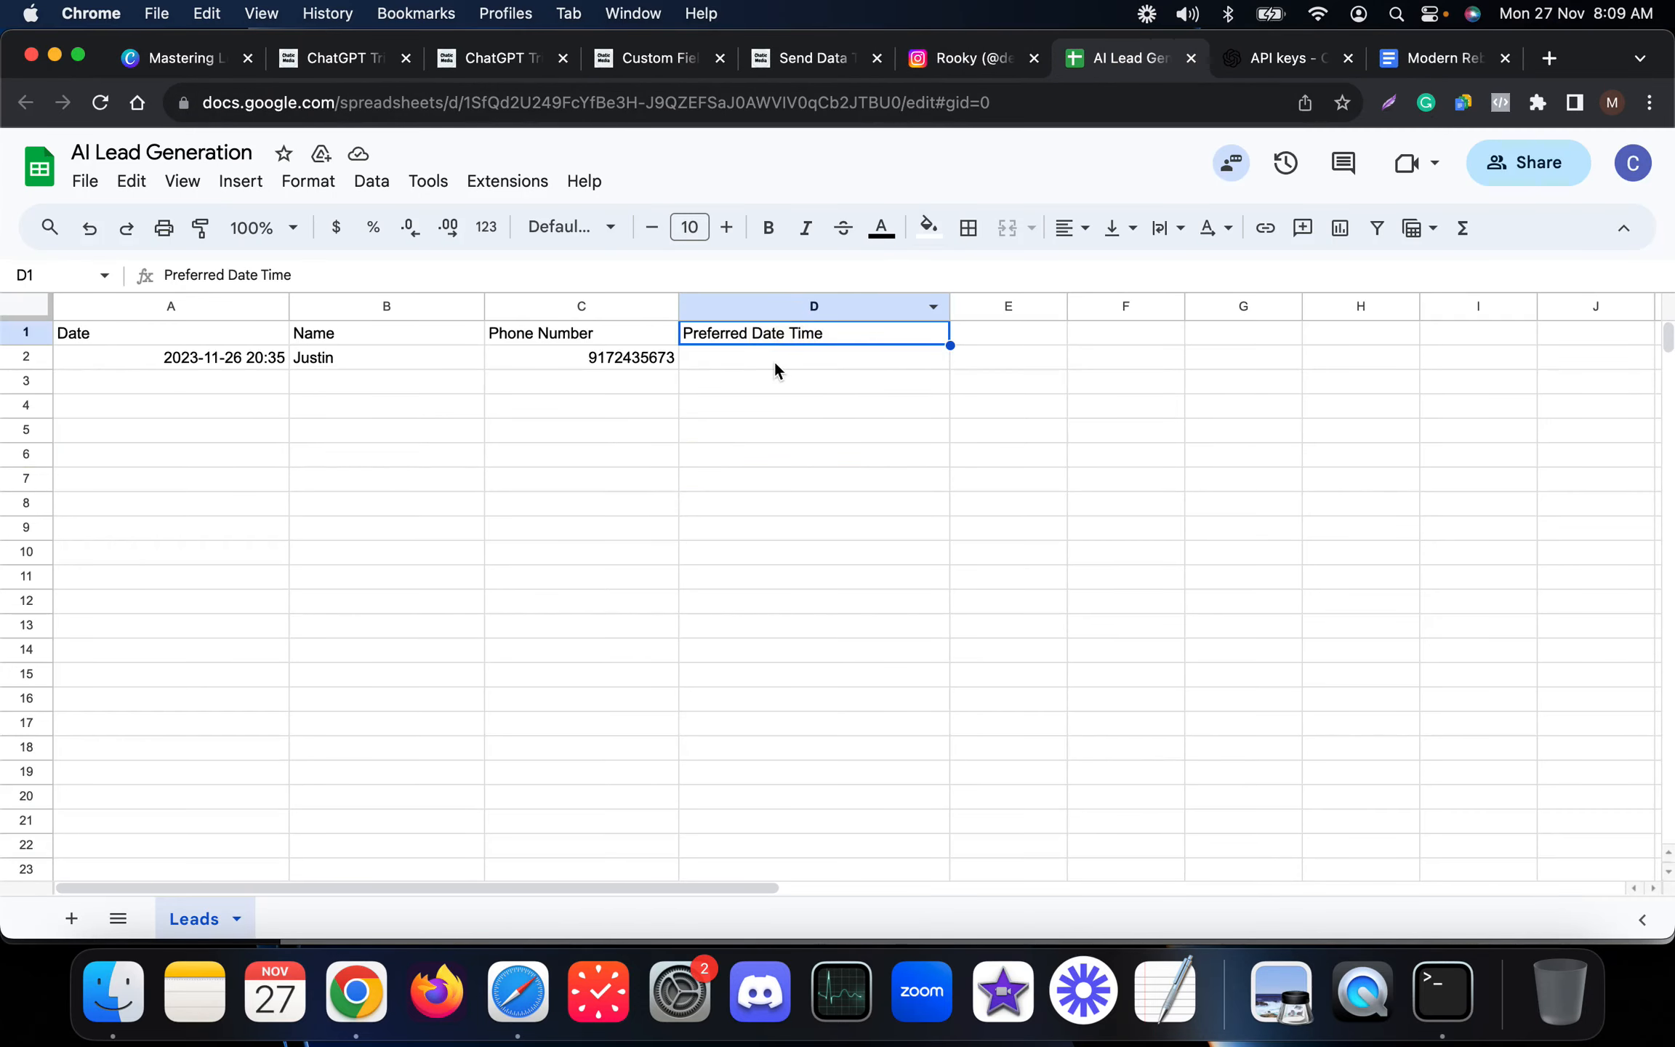
click(775, 364)
Try to map a request field to the Preferred Date Time column in the Google Sheets action, then reload the flow editor.
click(793, 59)
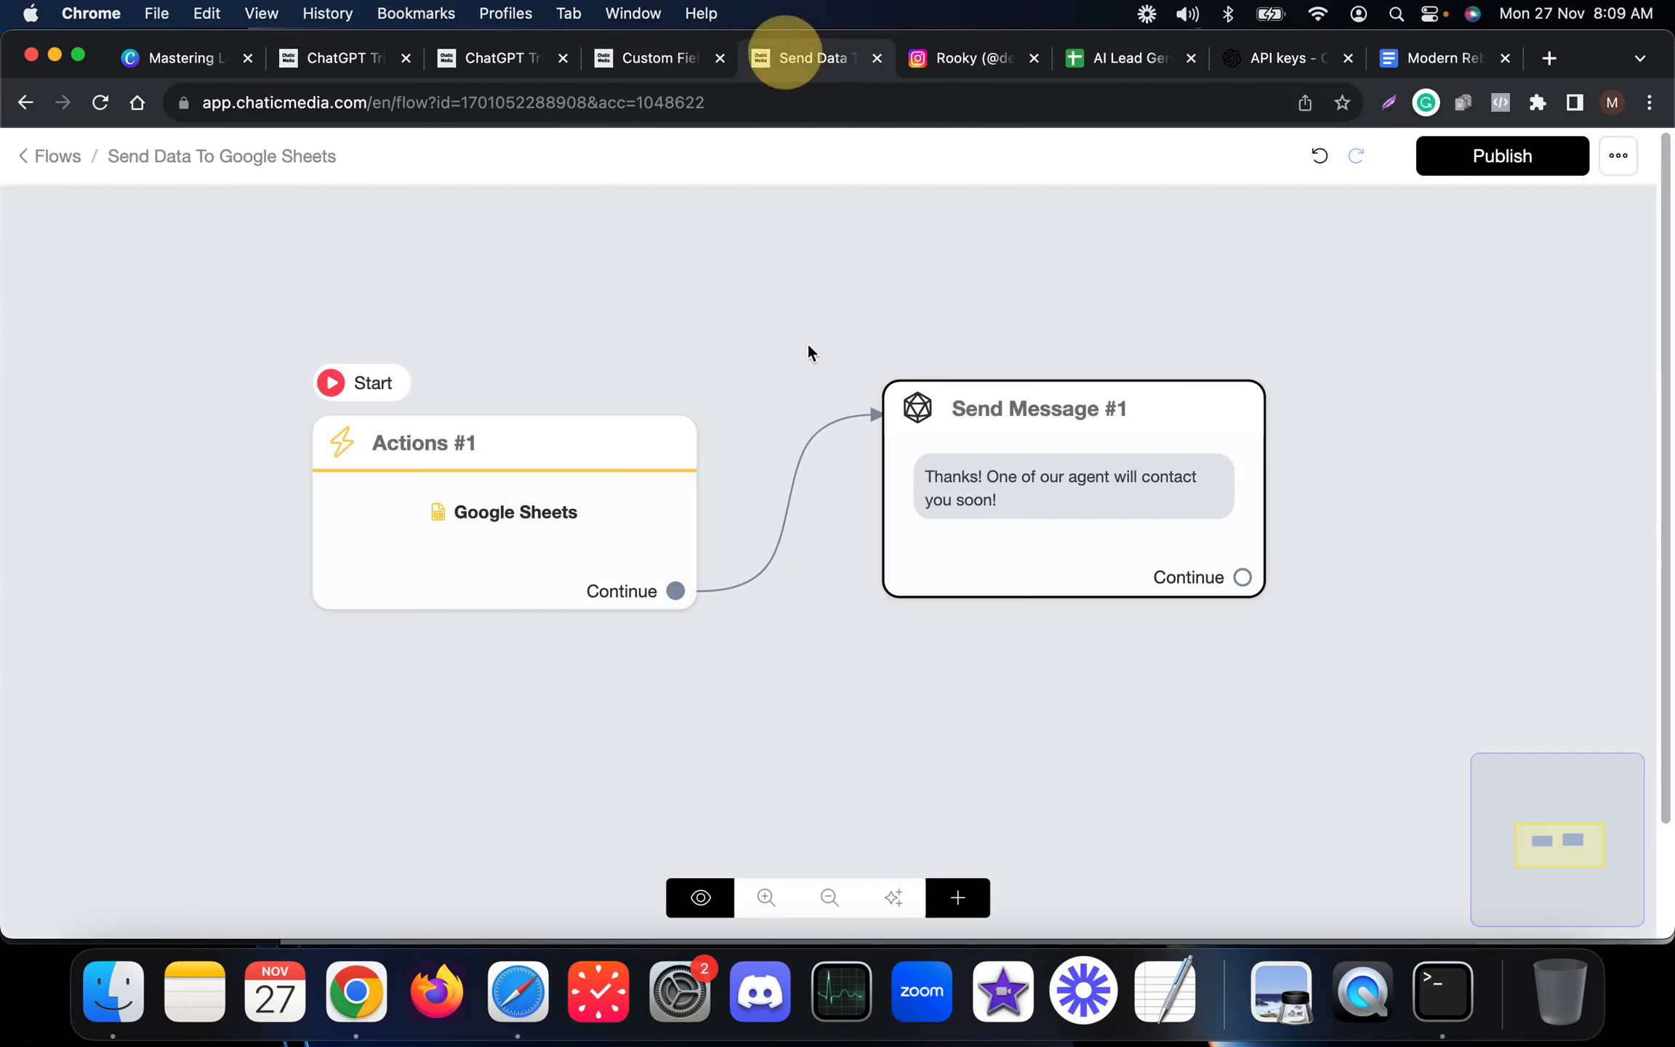
click(484, 554)
click(234, 331)
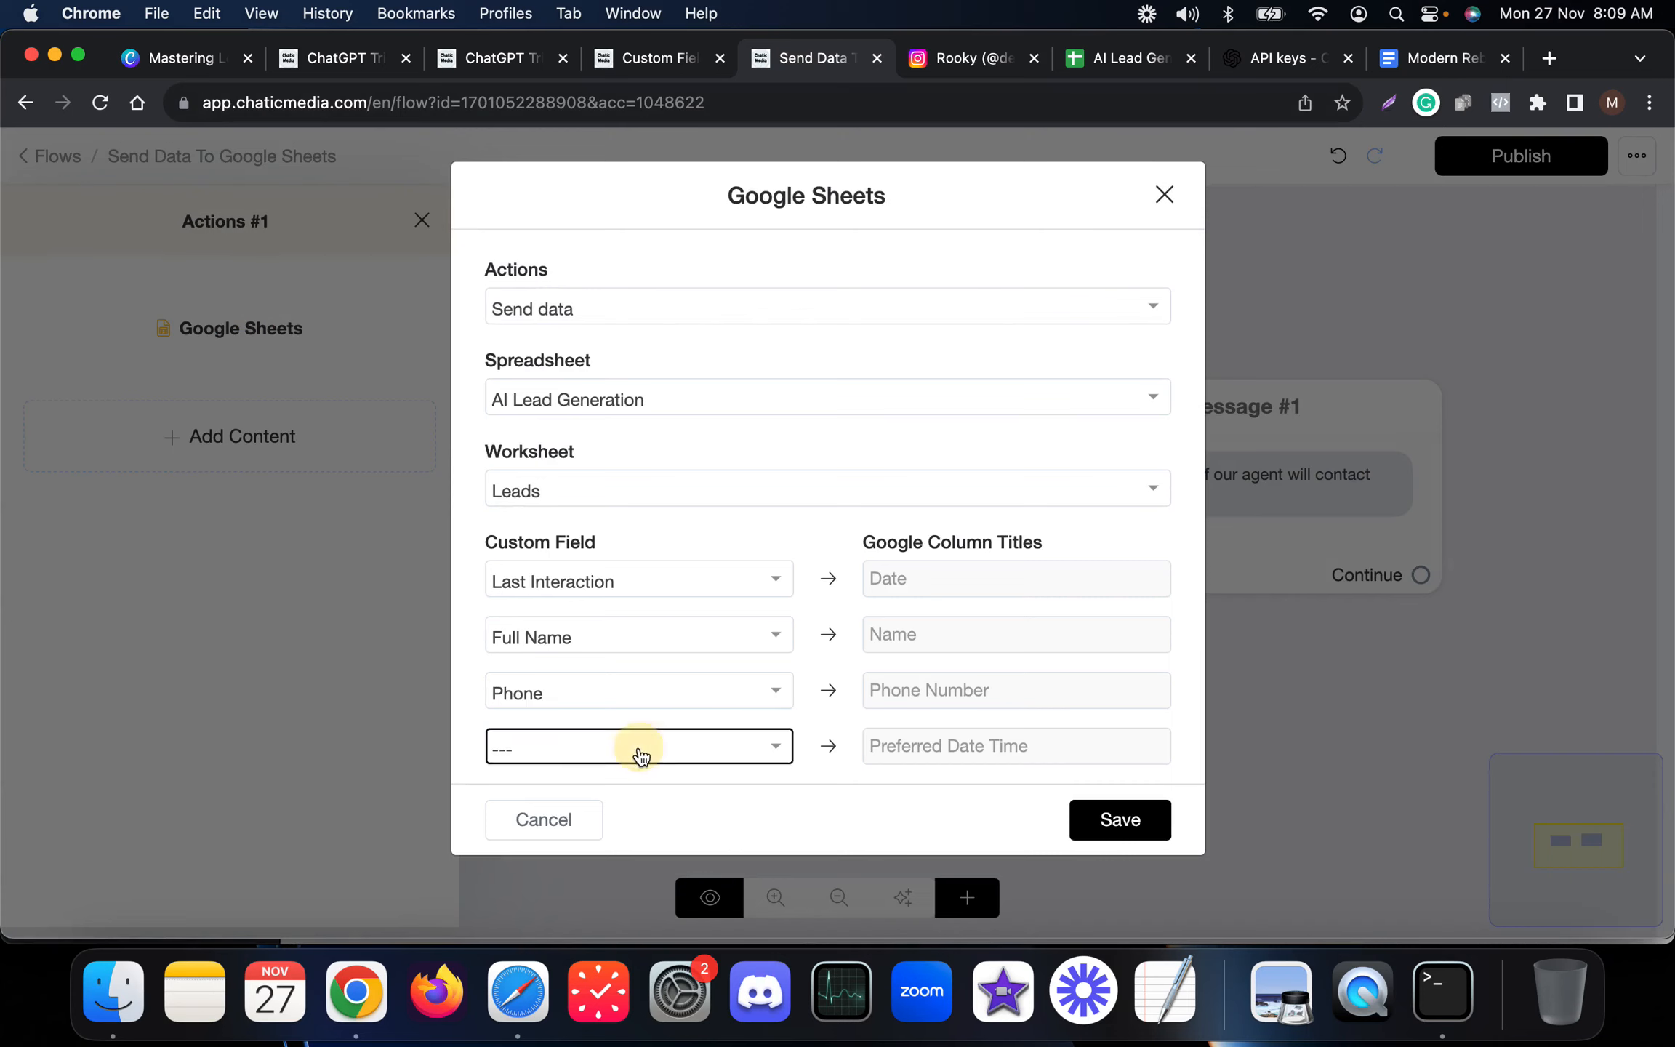
click(635, 749)
text(req)
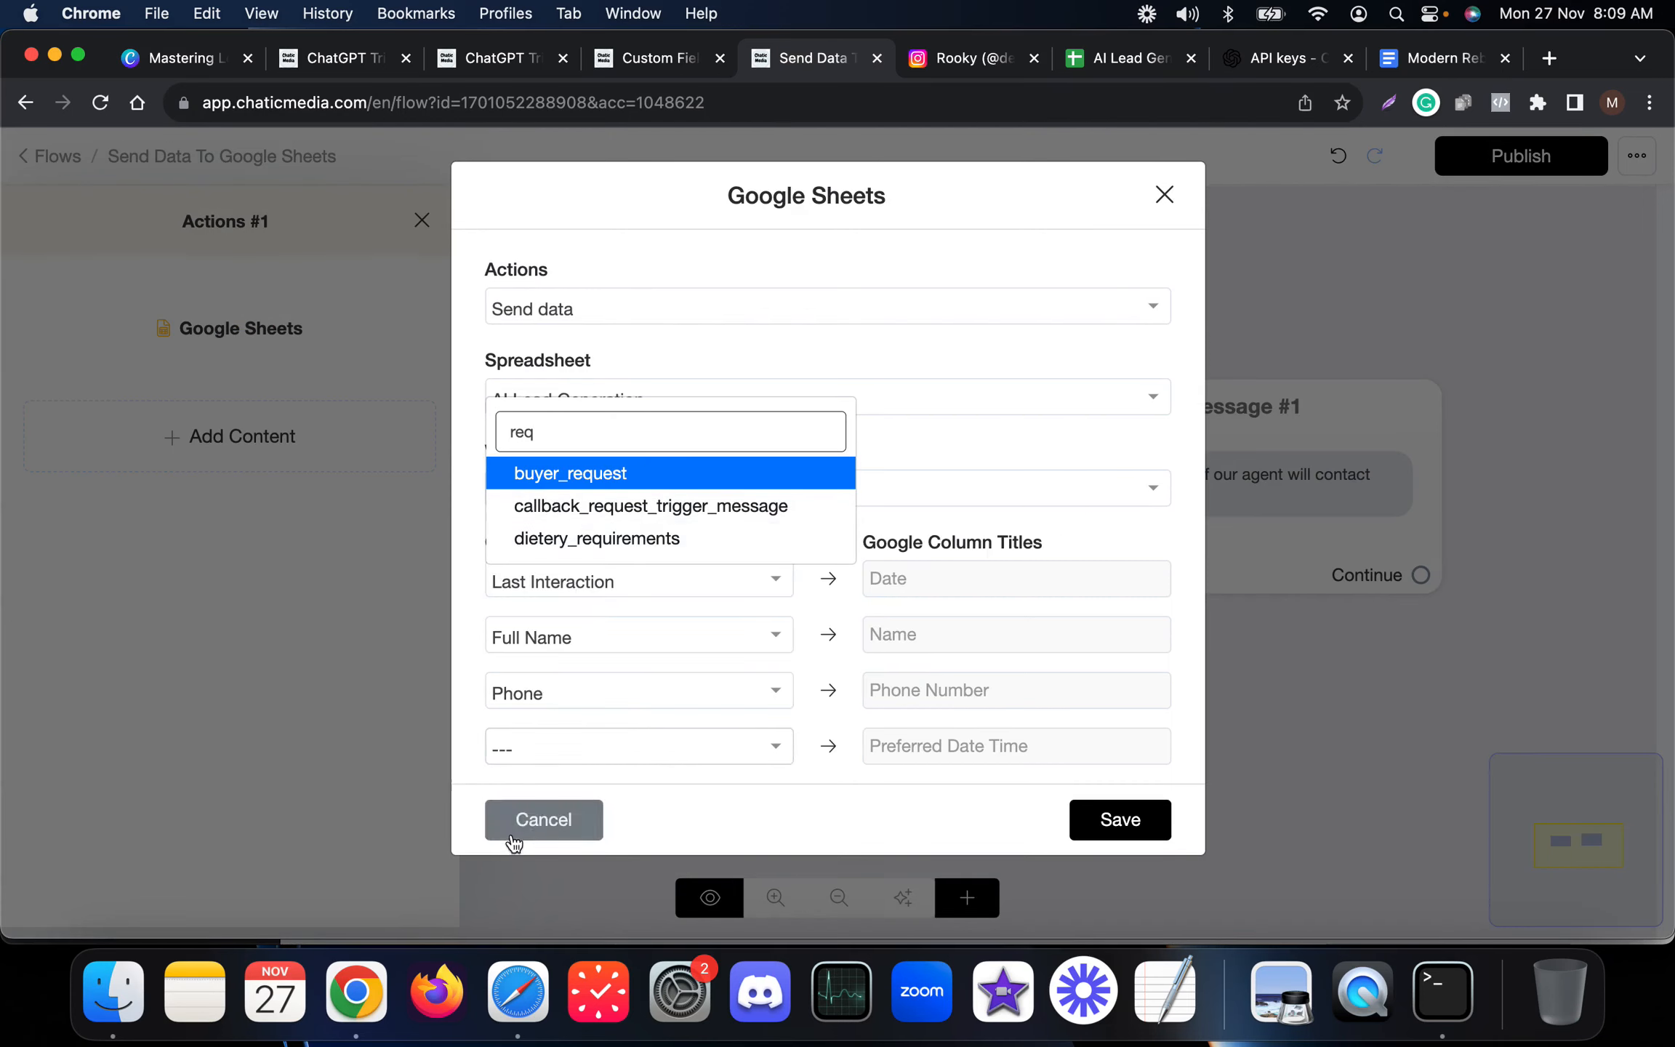
click(542, 820)
click(108, 103)
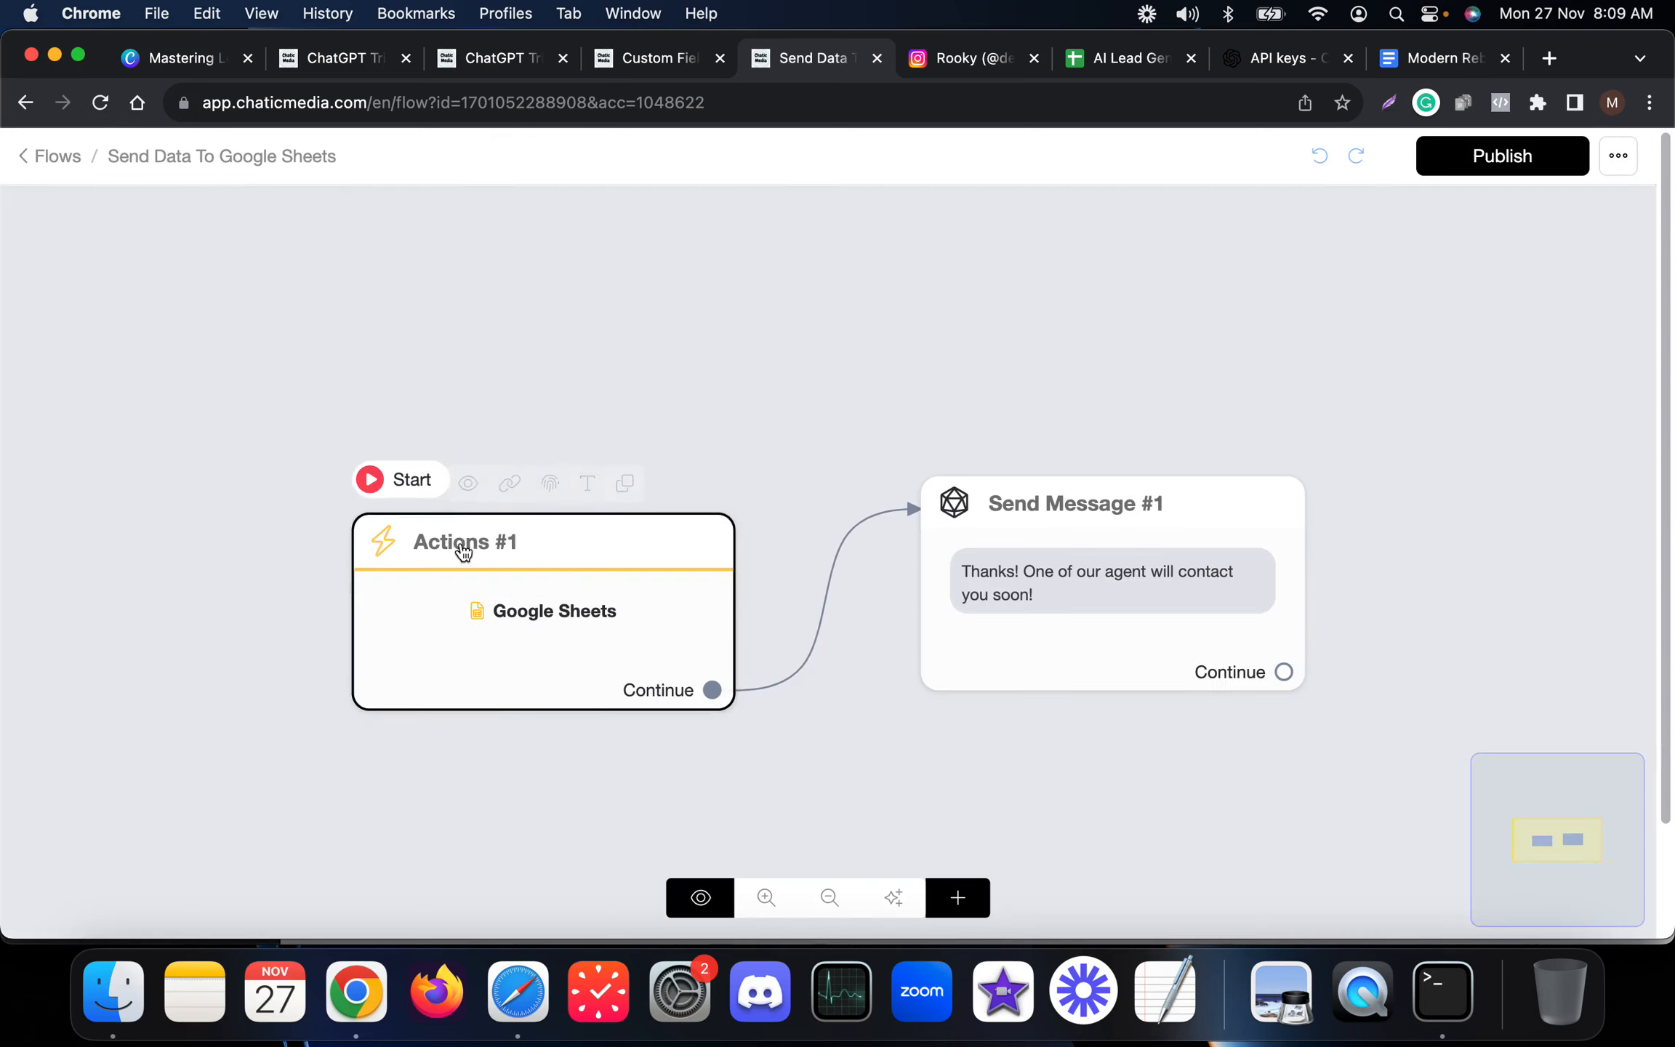
Map the request call date time field to the Preferred Date Time column in the Google Sheets action, save, and publish the flow.
click(534, 605)
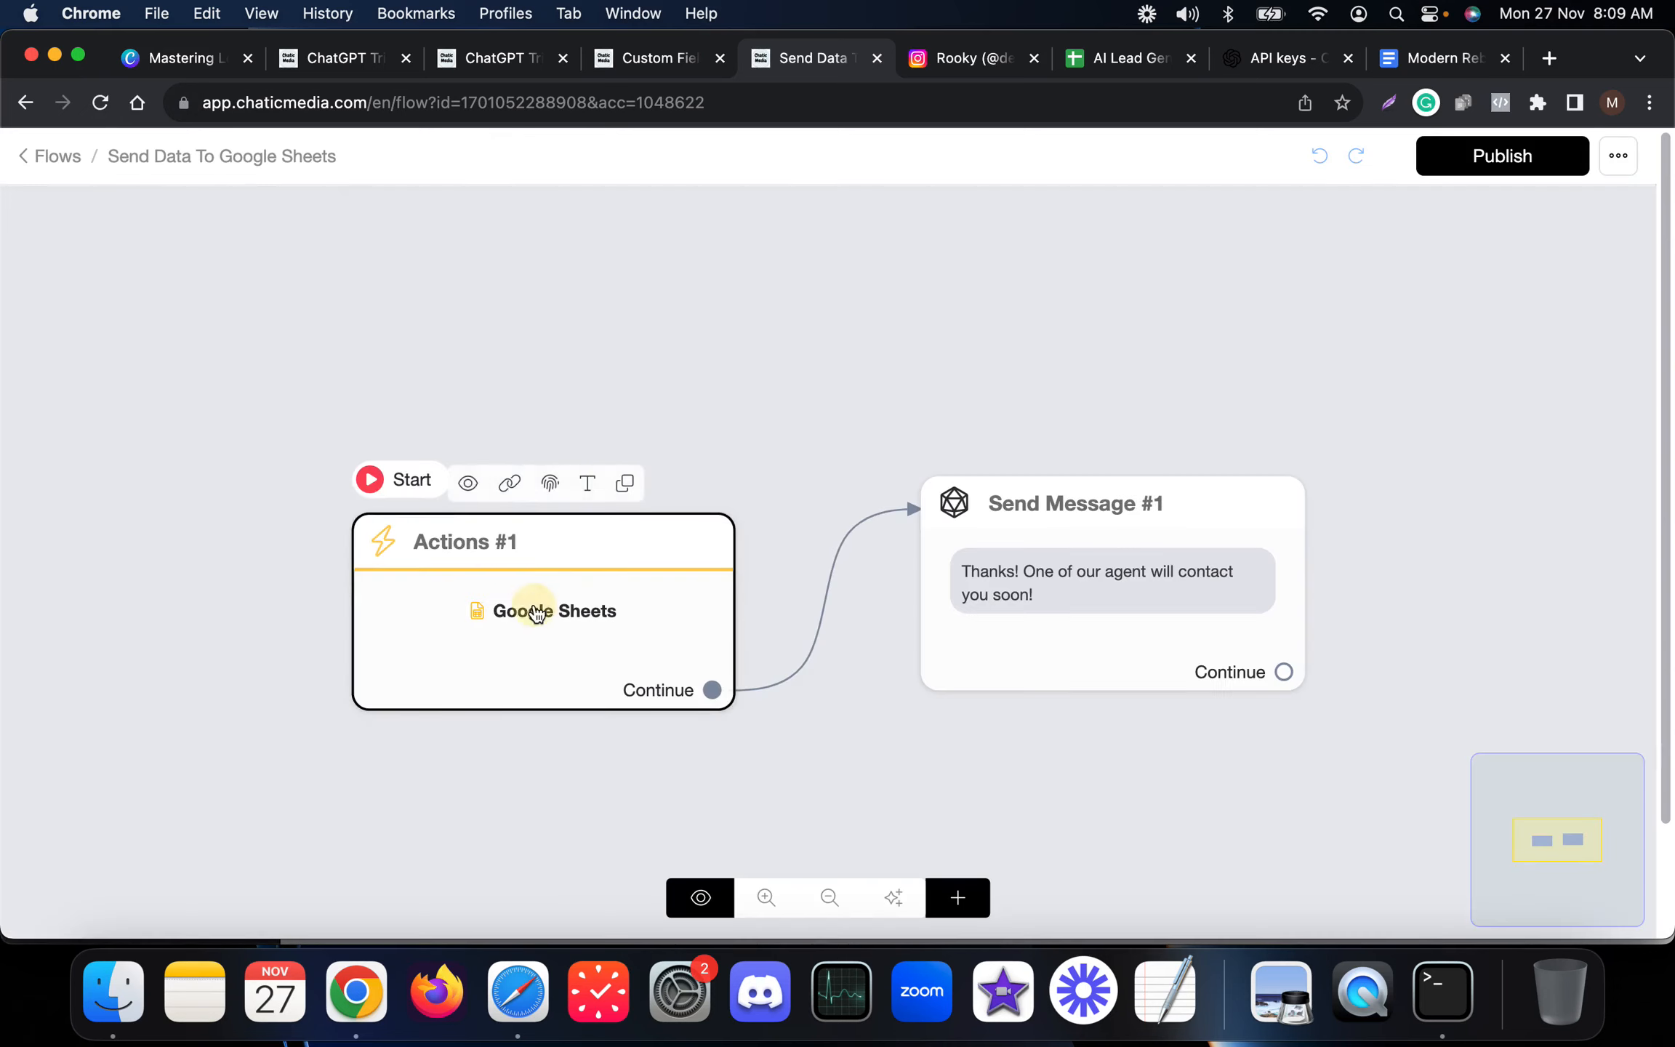
click(232, 370)
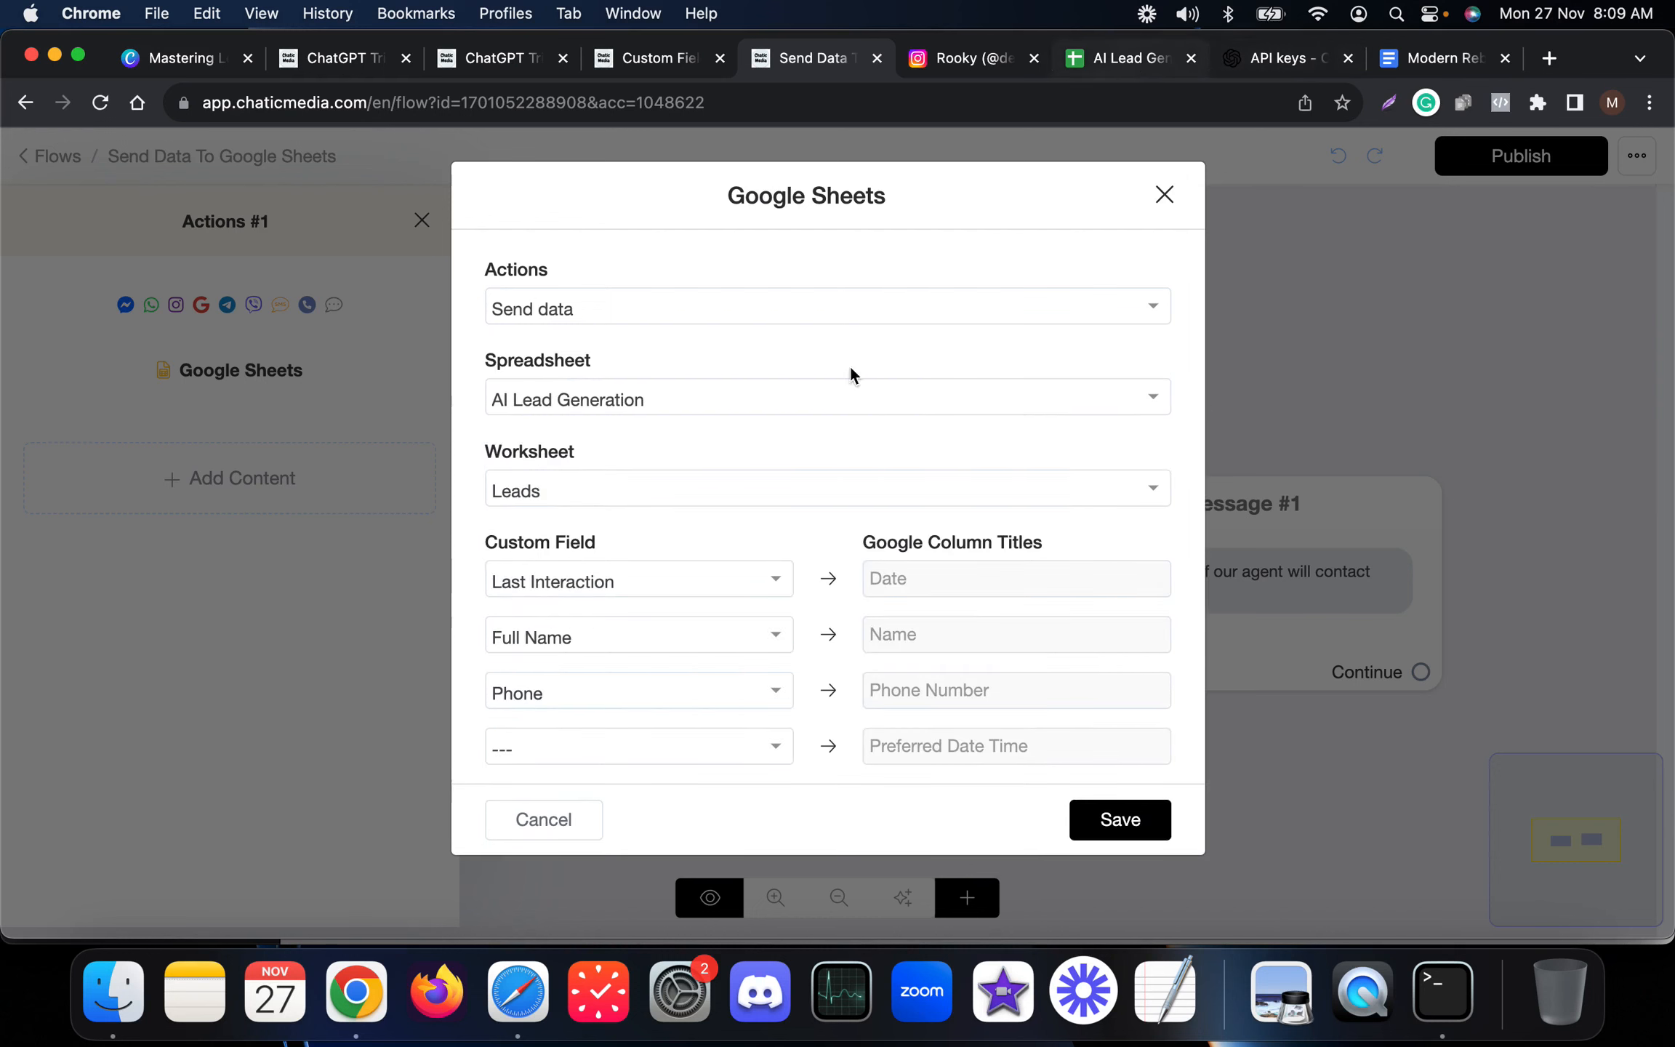
click(621, 767)
text(req)
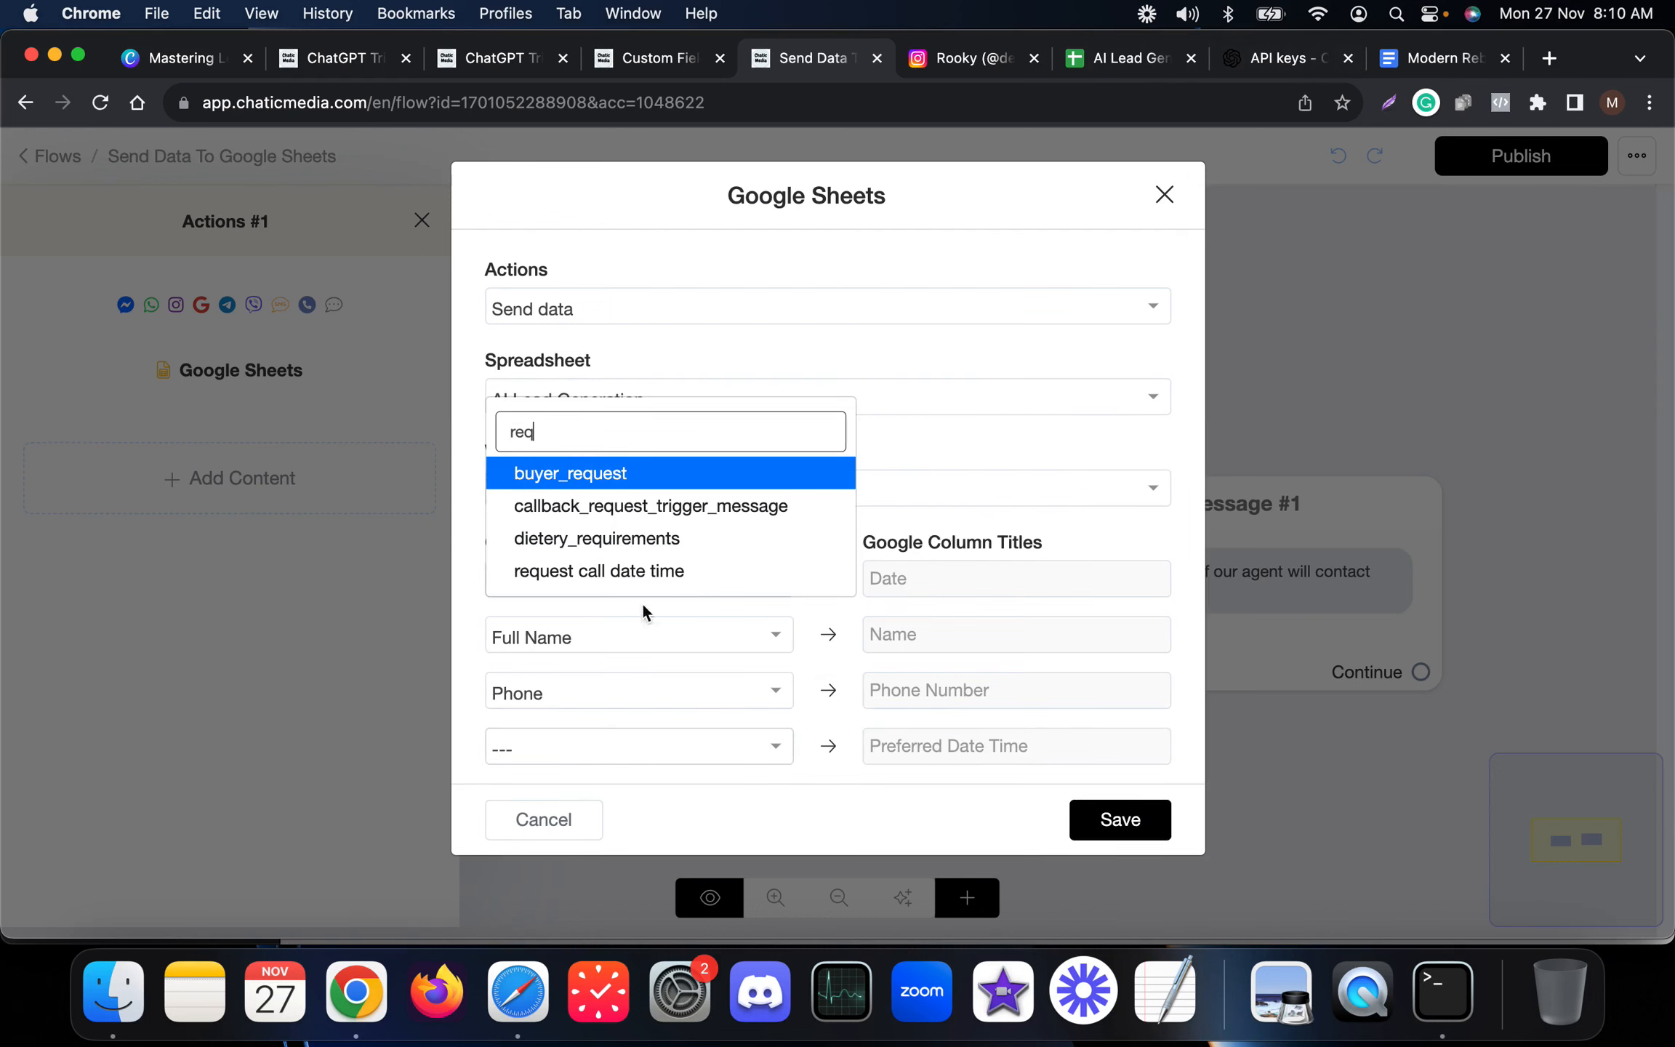
click(594, 575)
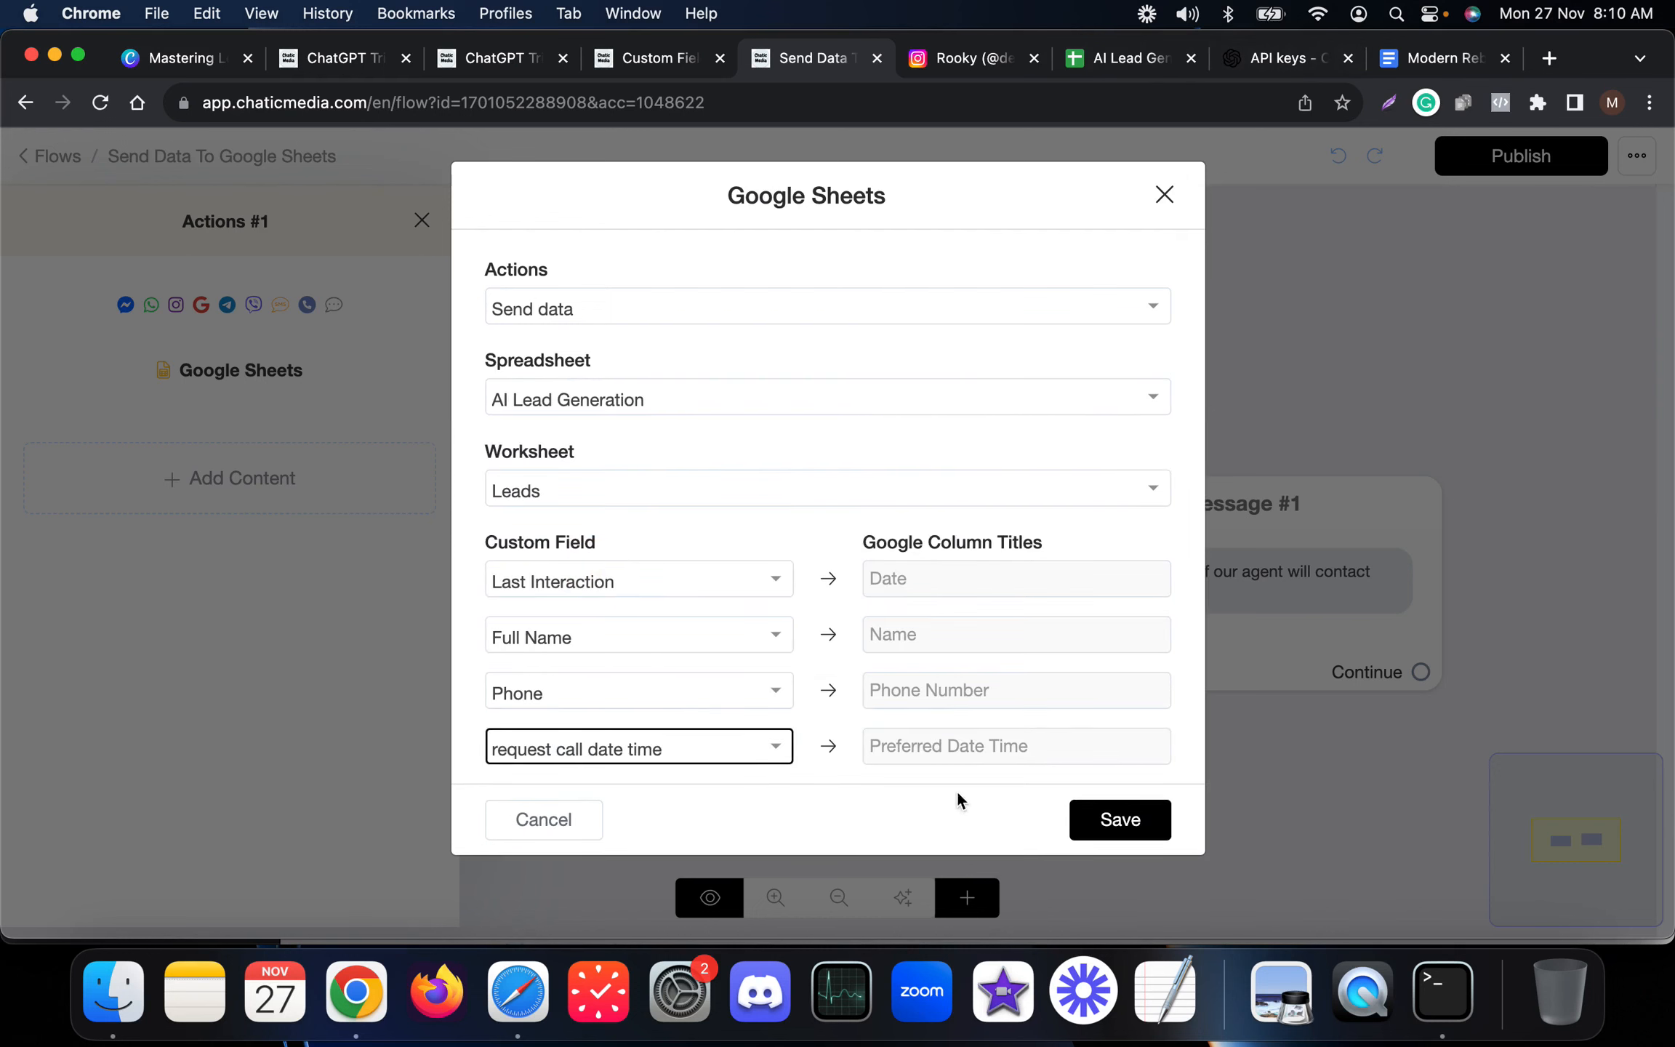
click(1091, 820)
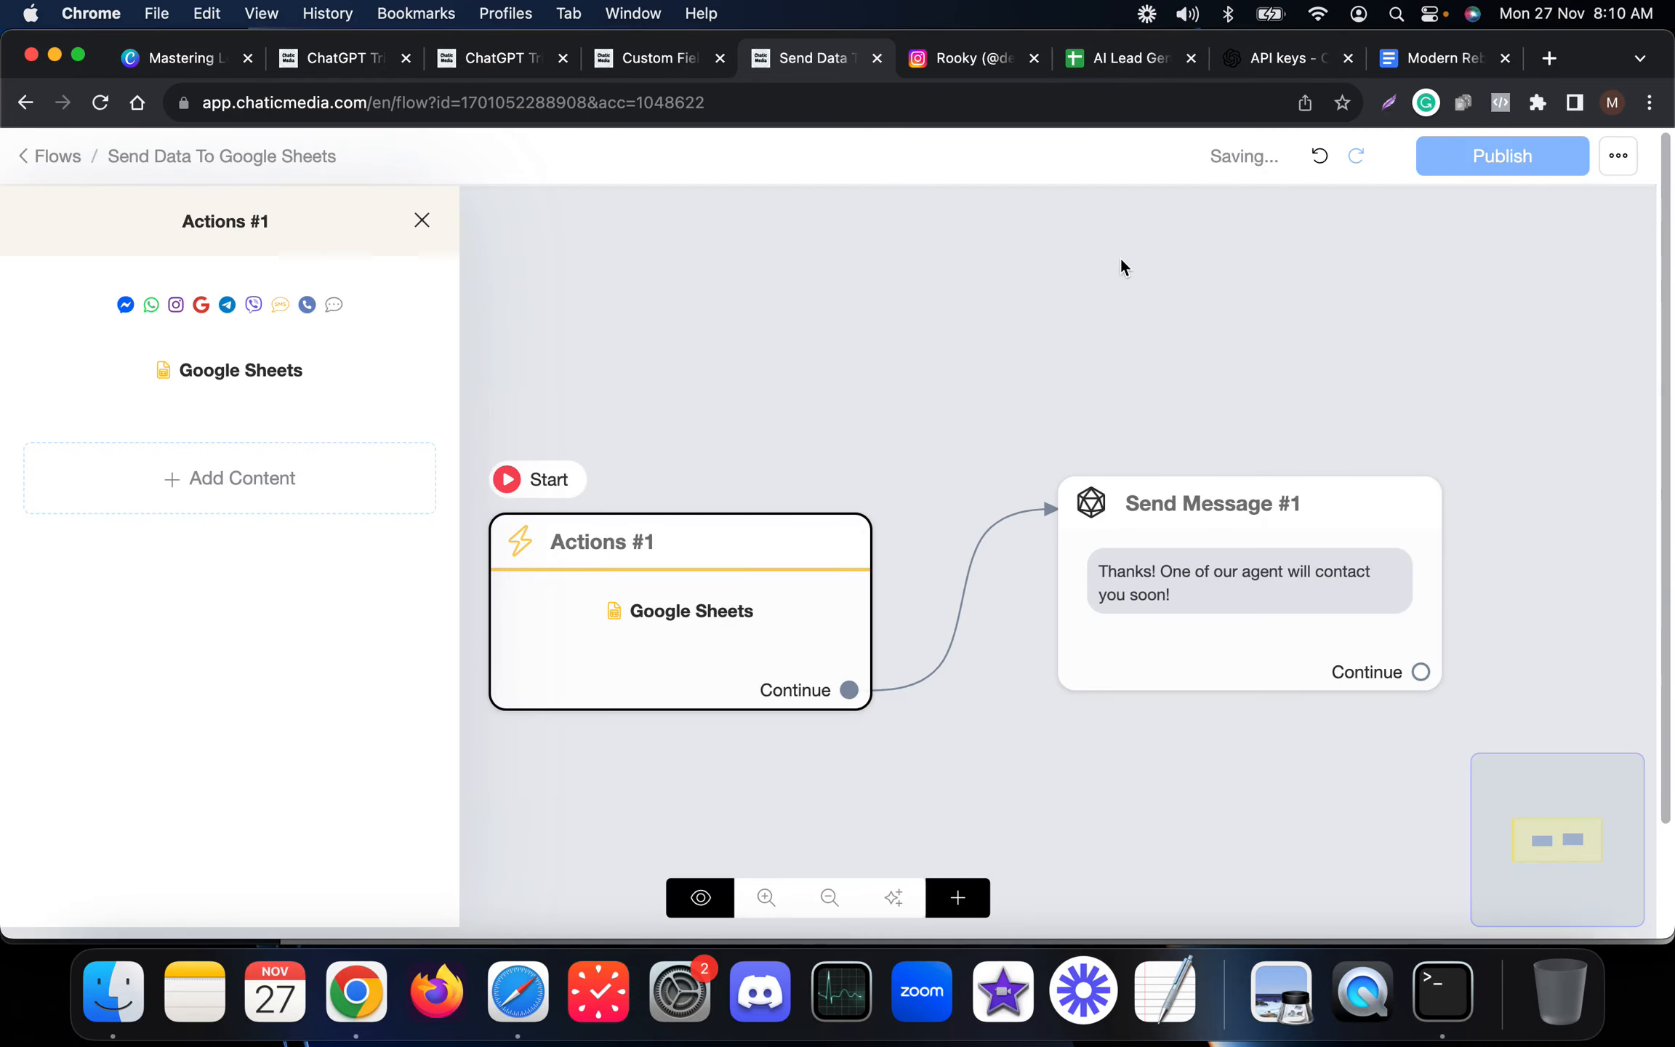
click(1122, 285)
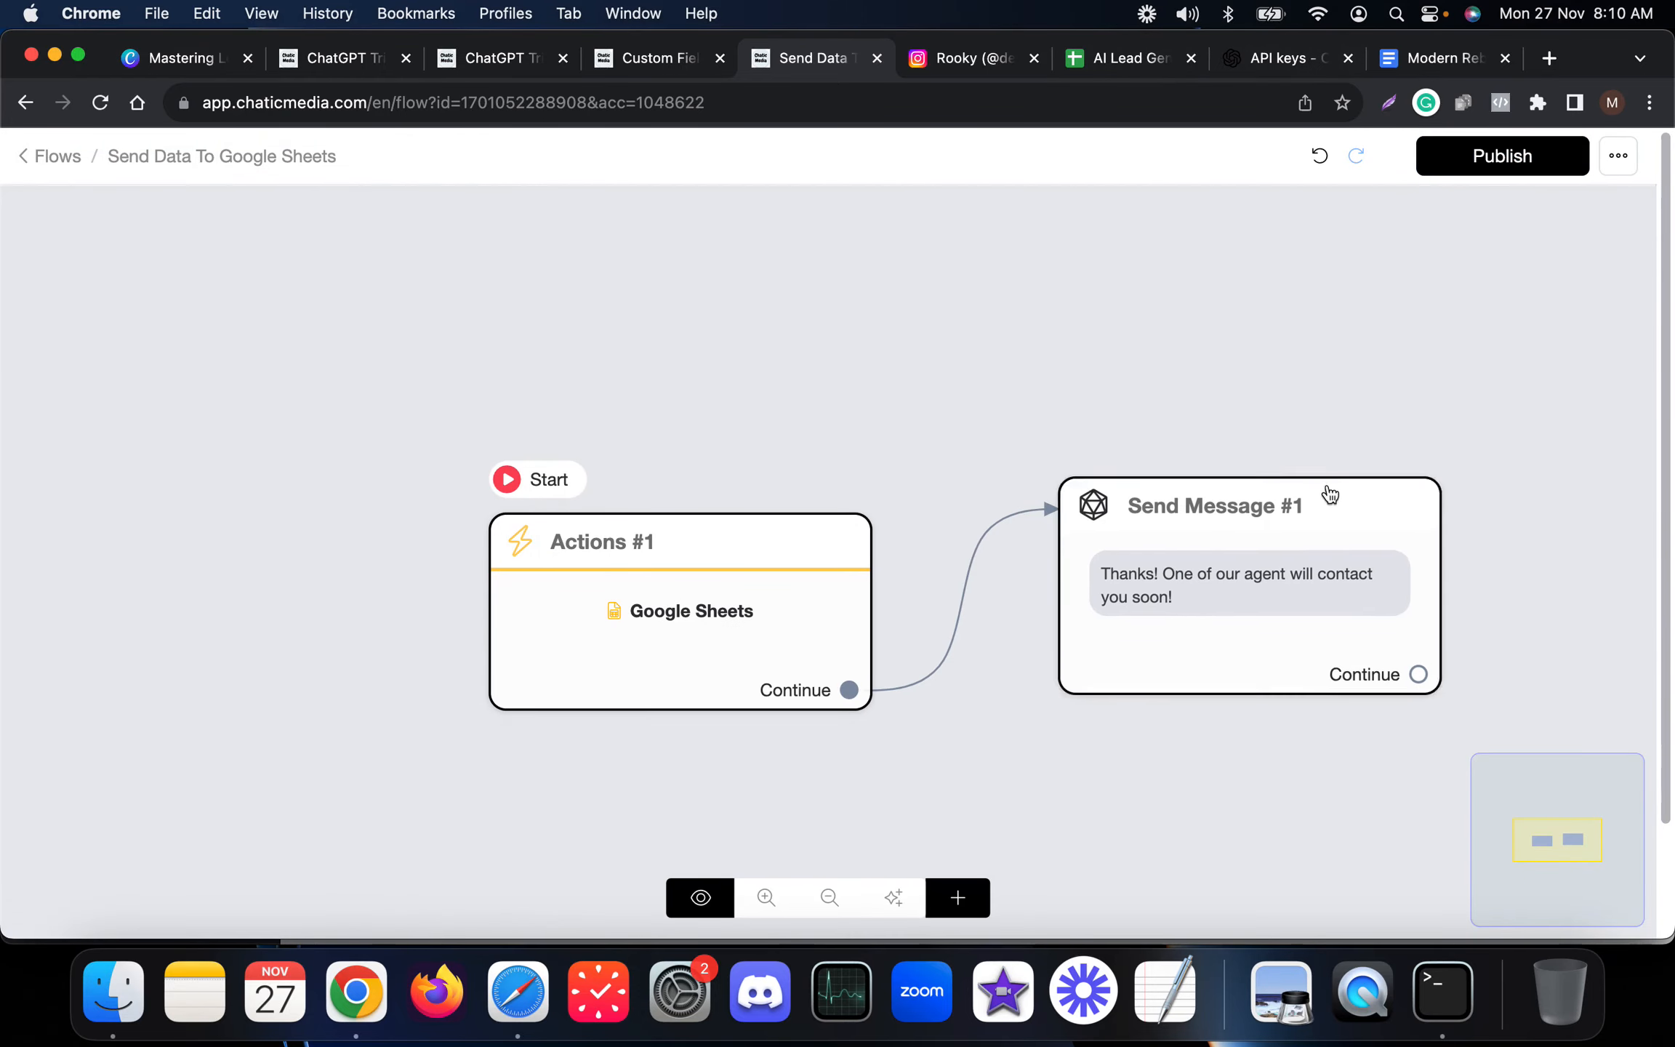
click(1519, 166)
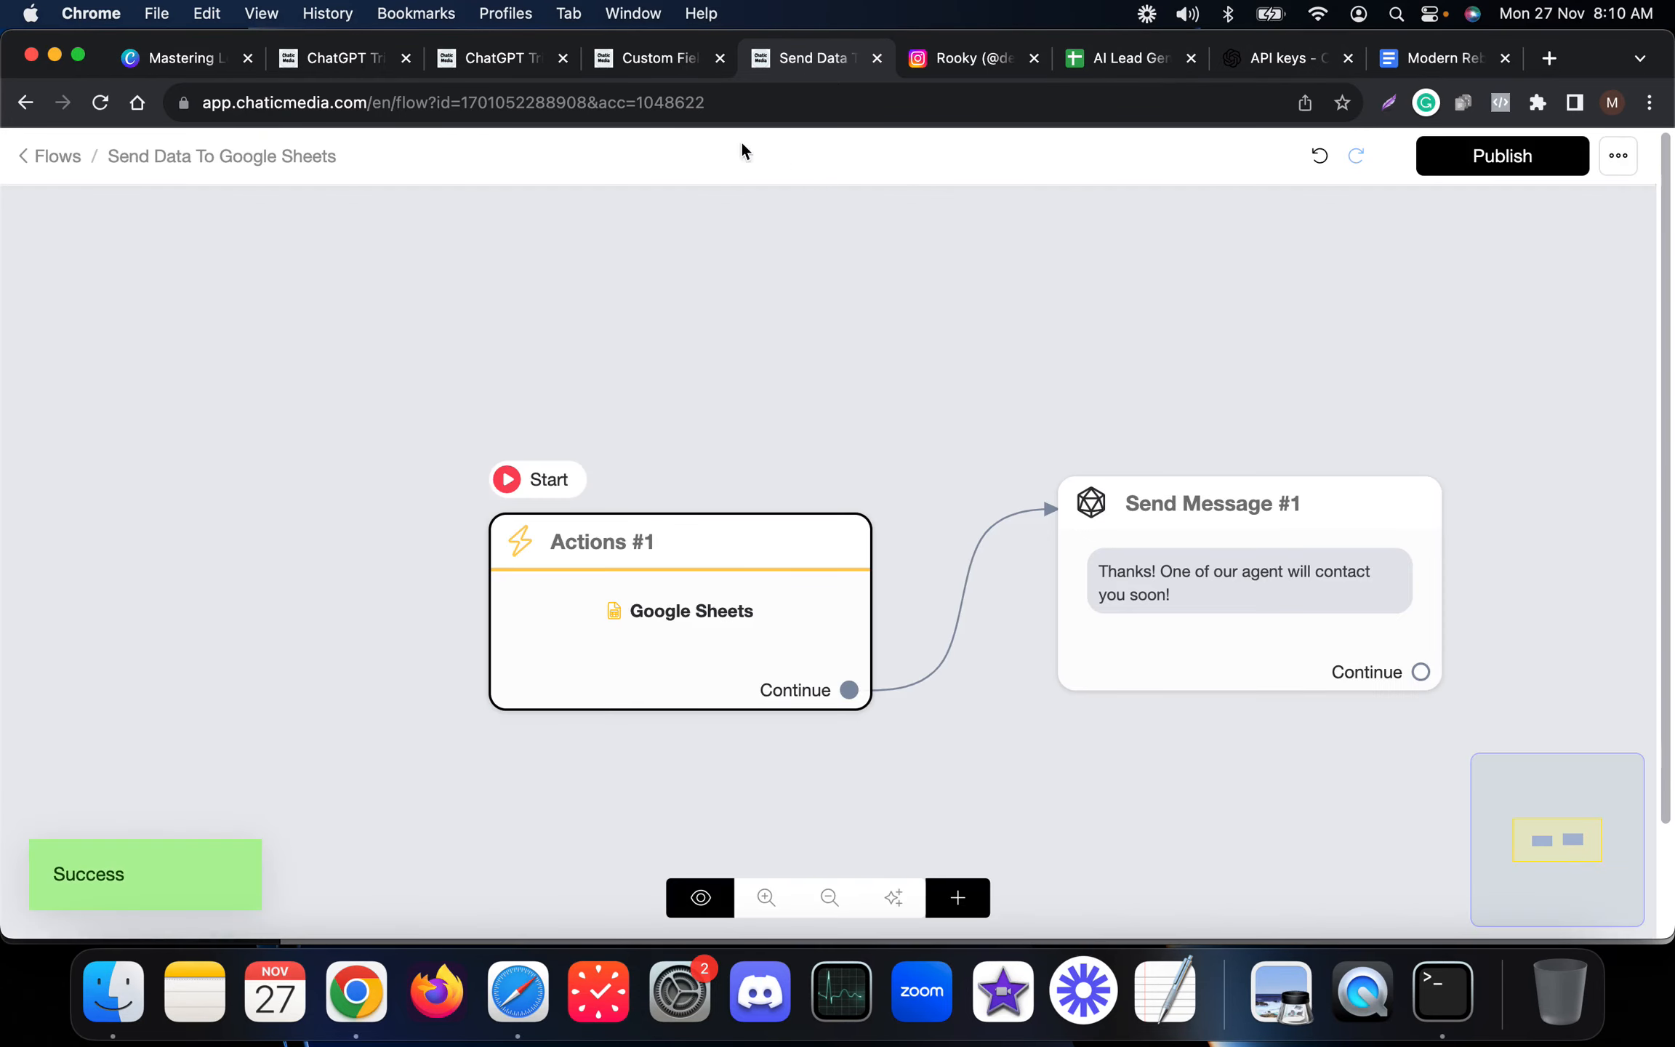
Edit the OpenAI ChatGPT business prompt to collect the customer's name, phone number and preferred date and time, and continue.
click(527, 61)
click(94, 293)
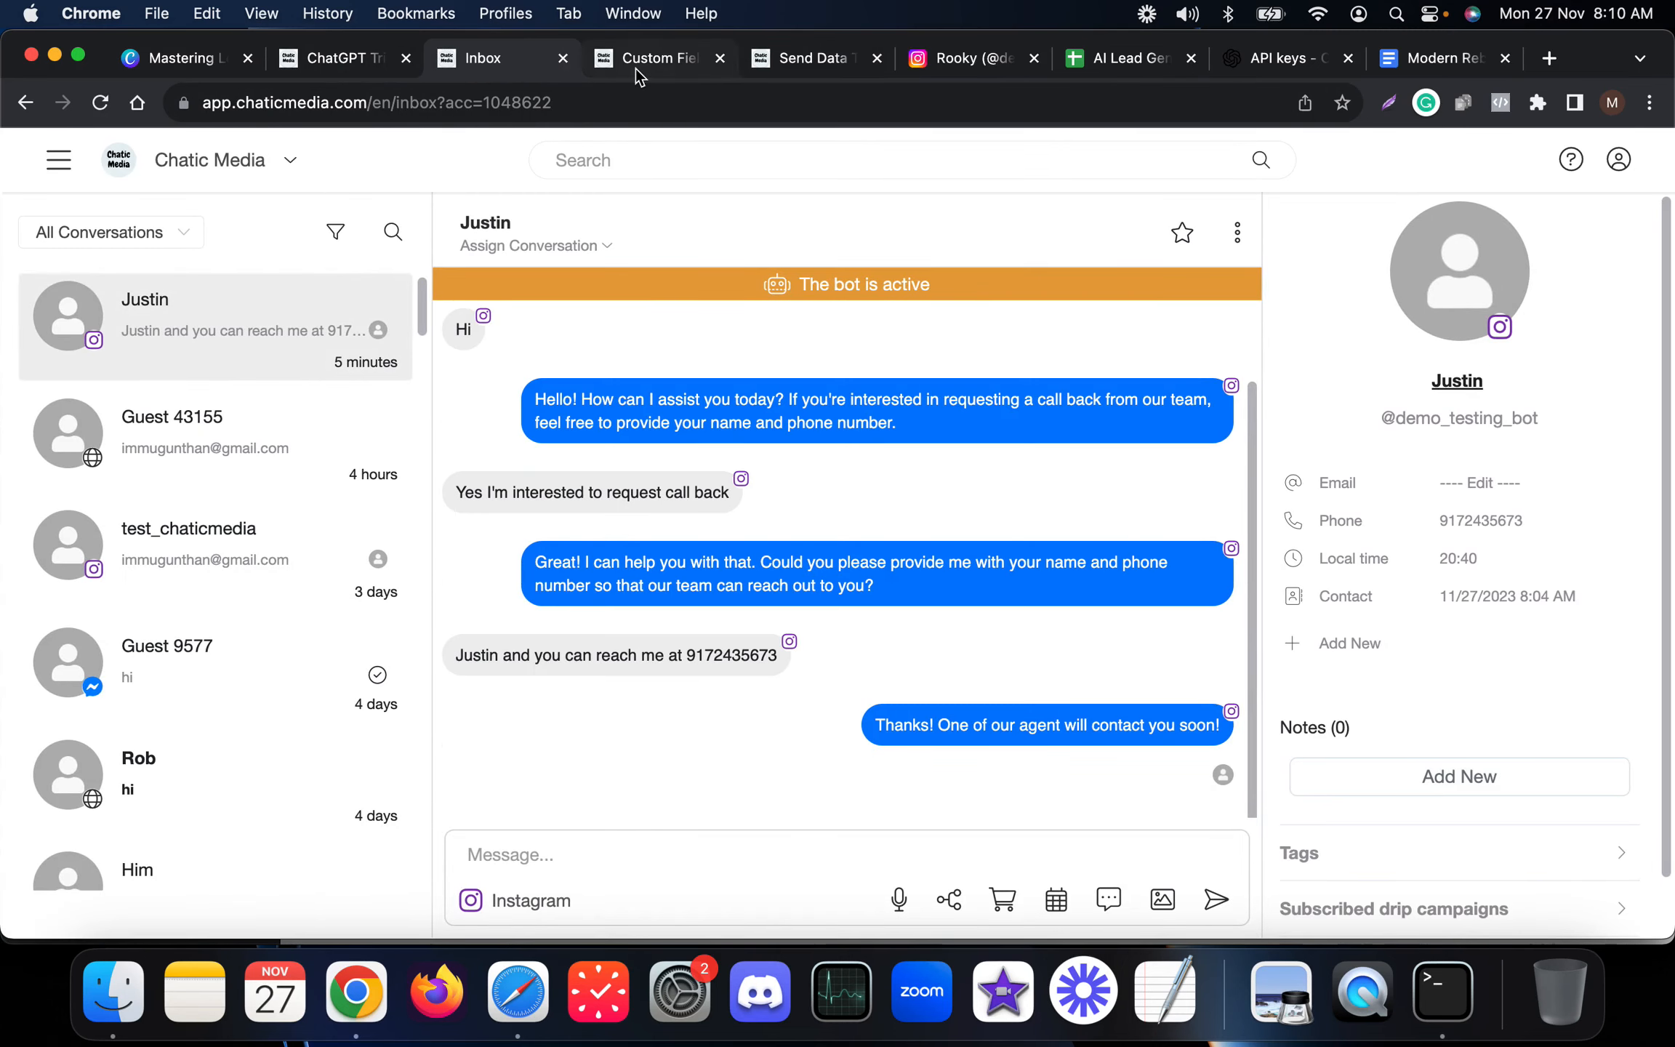
click(304, 58)
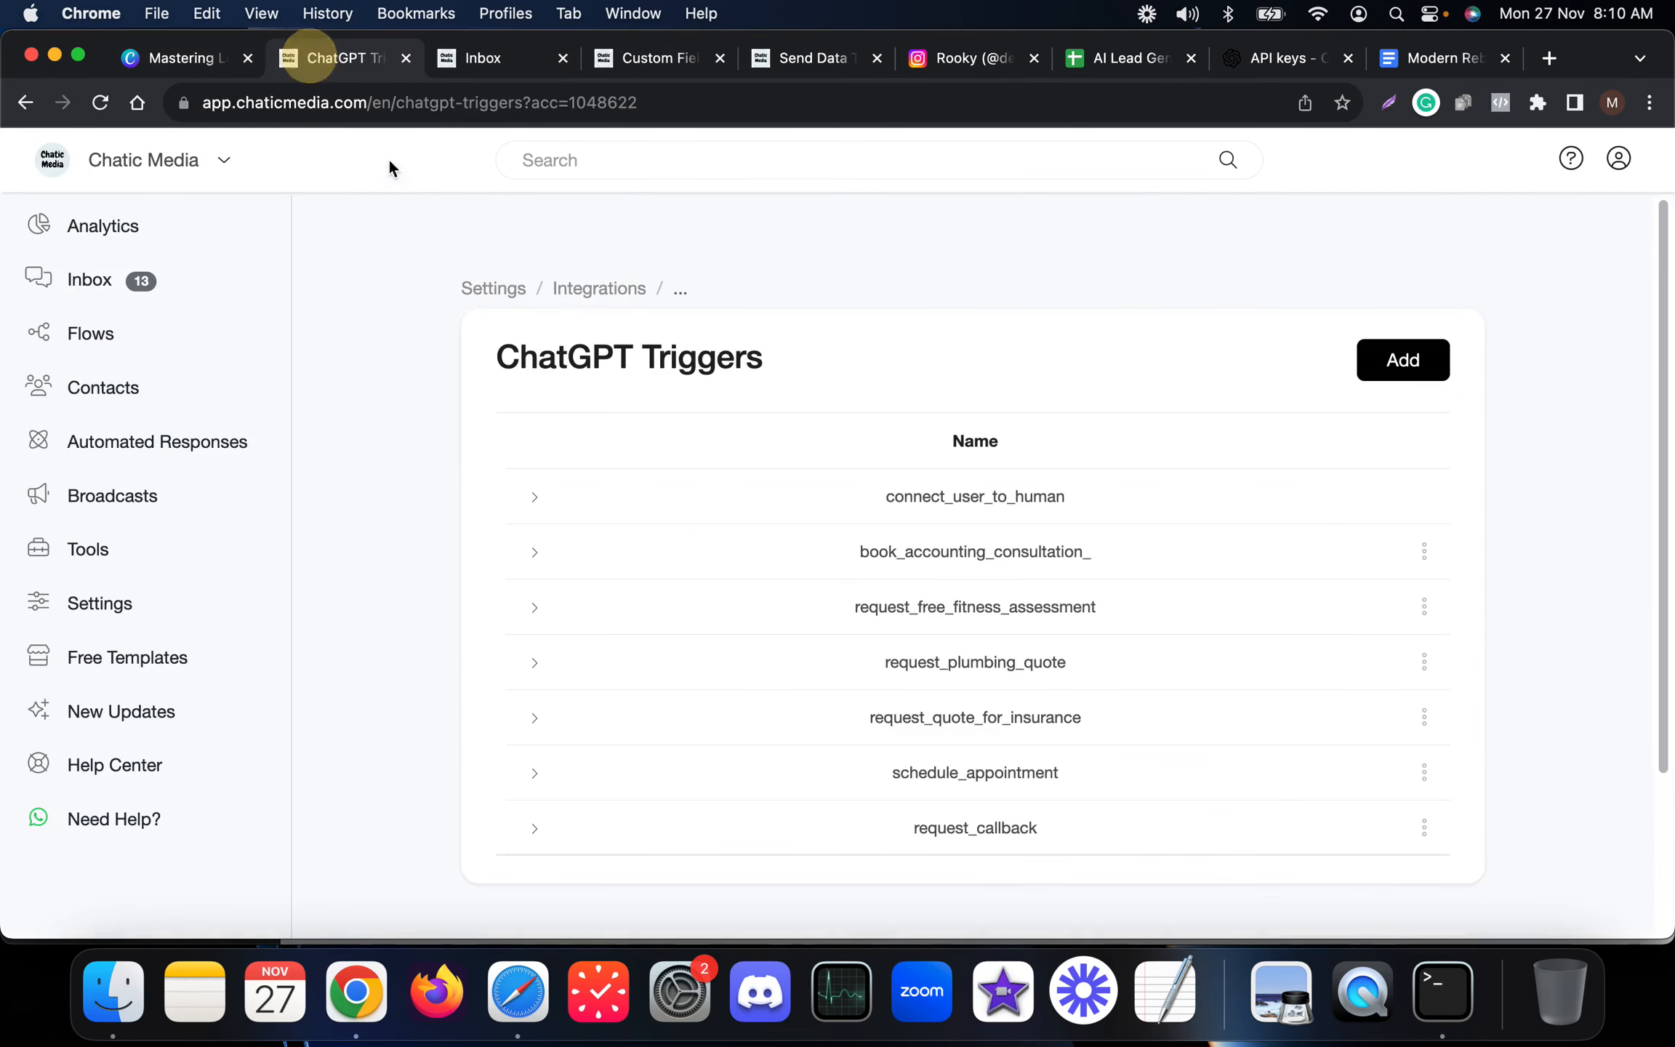
super+click(586, 288)
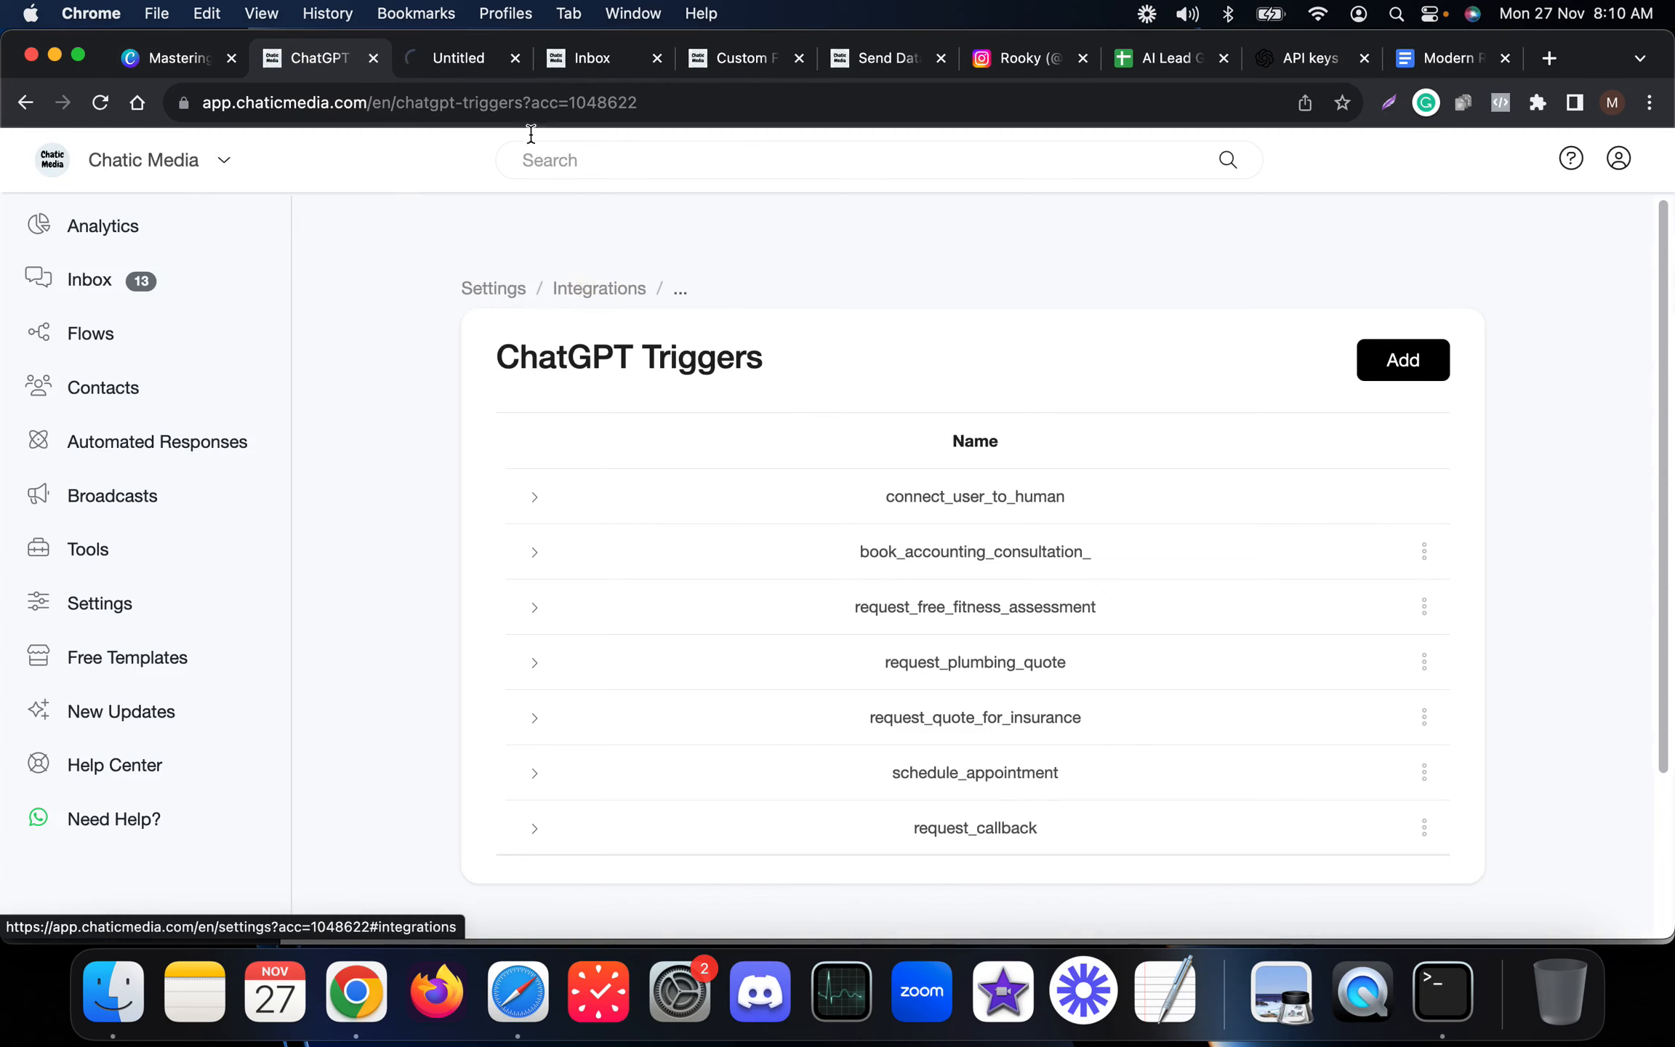
click(417, 61)
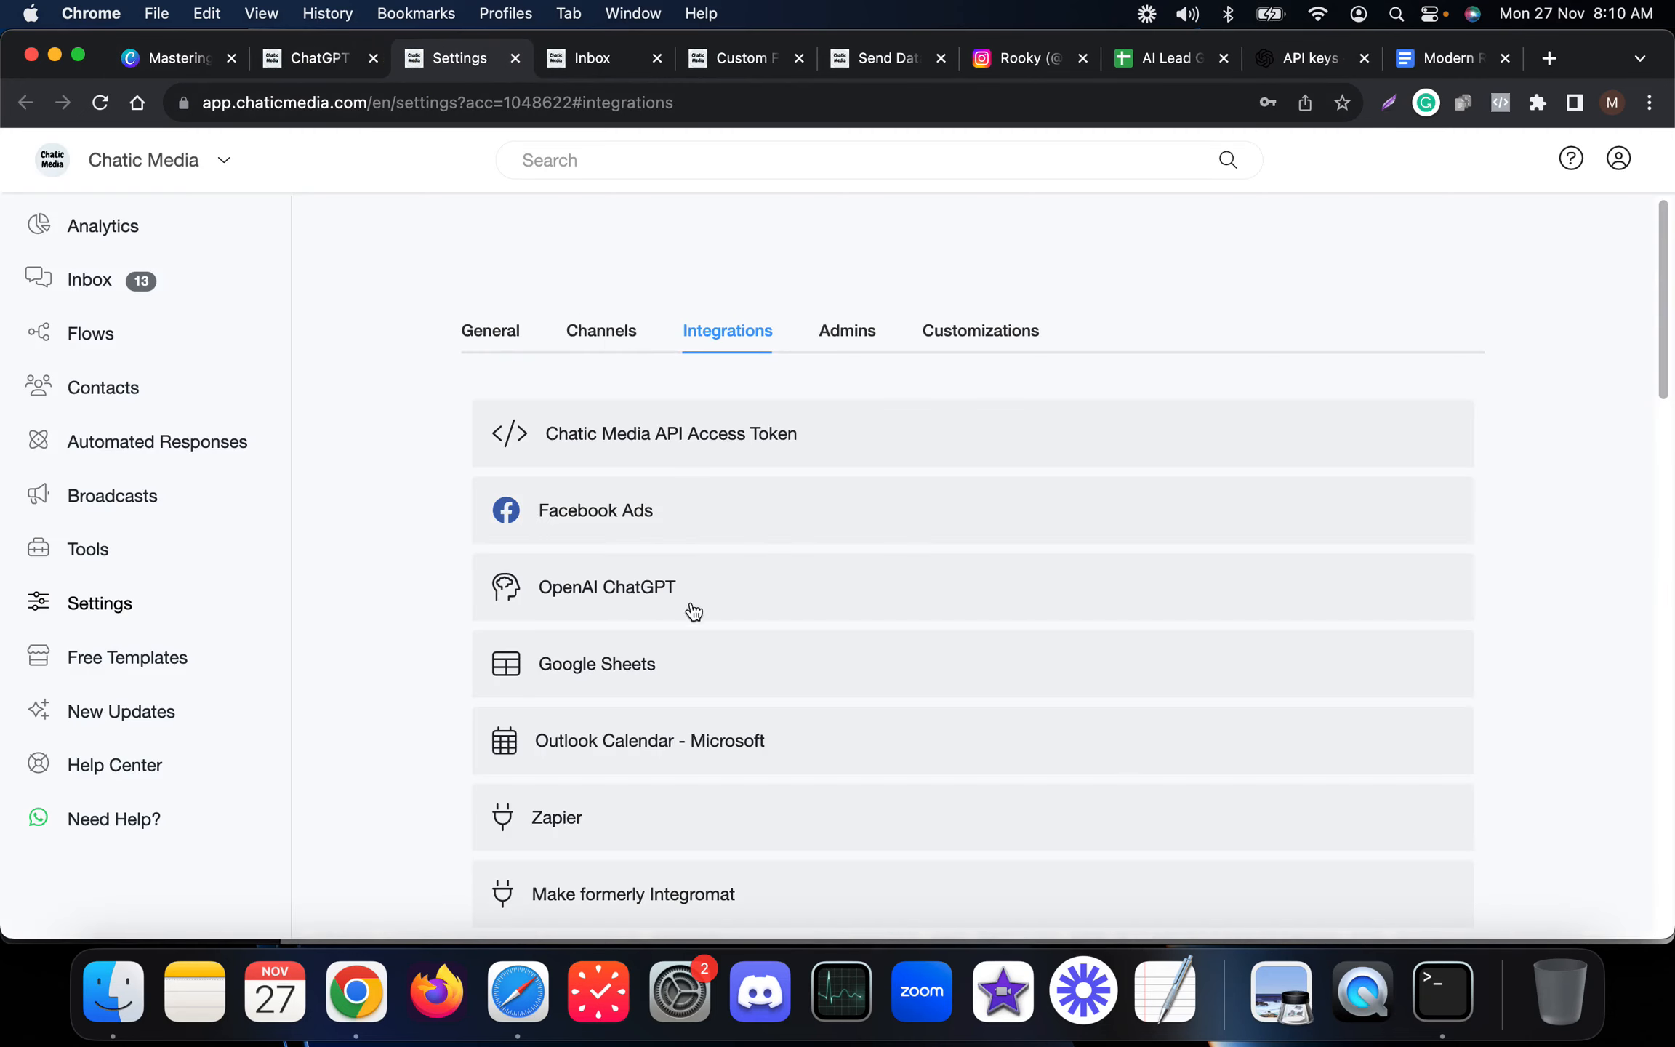
click(693, 611)
click(865, 618)
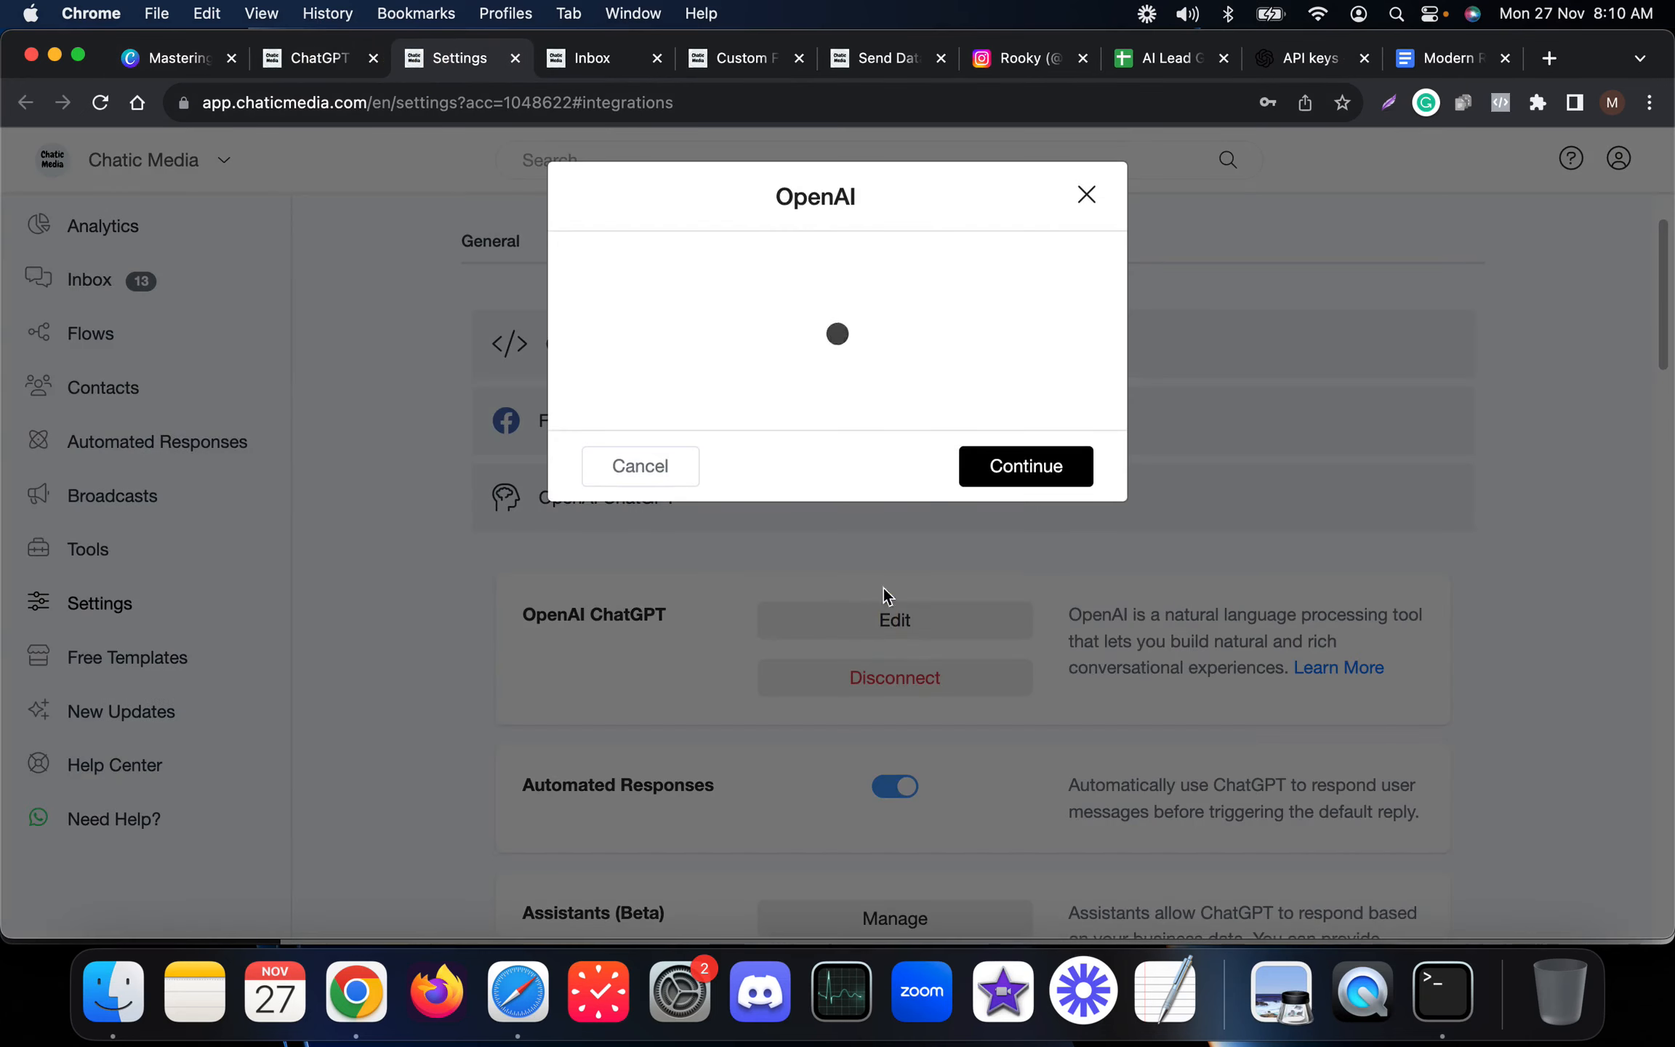
drag(1080, 420, 1064, 676)
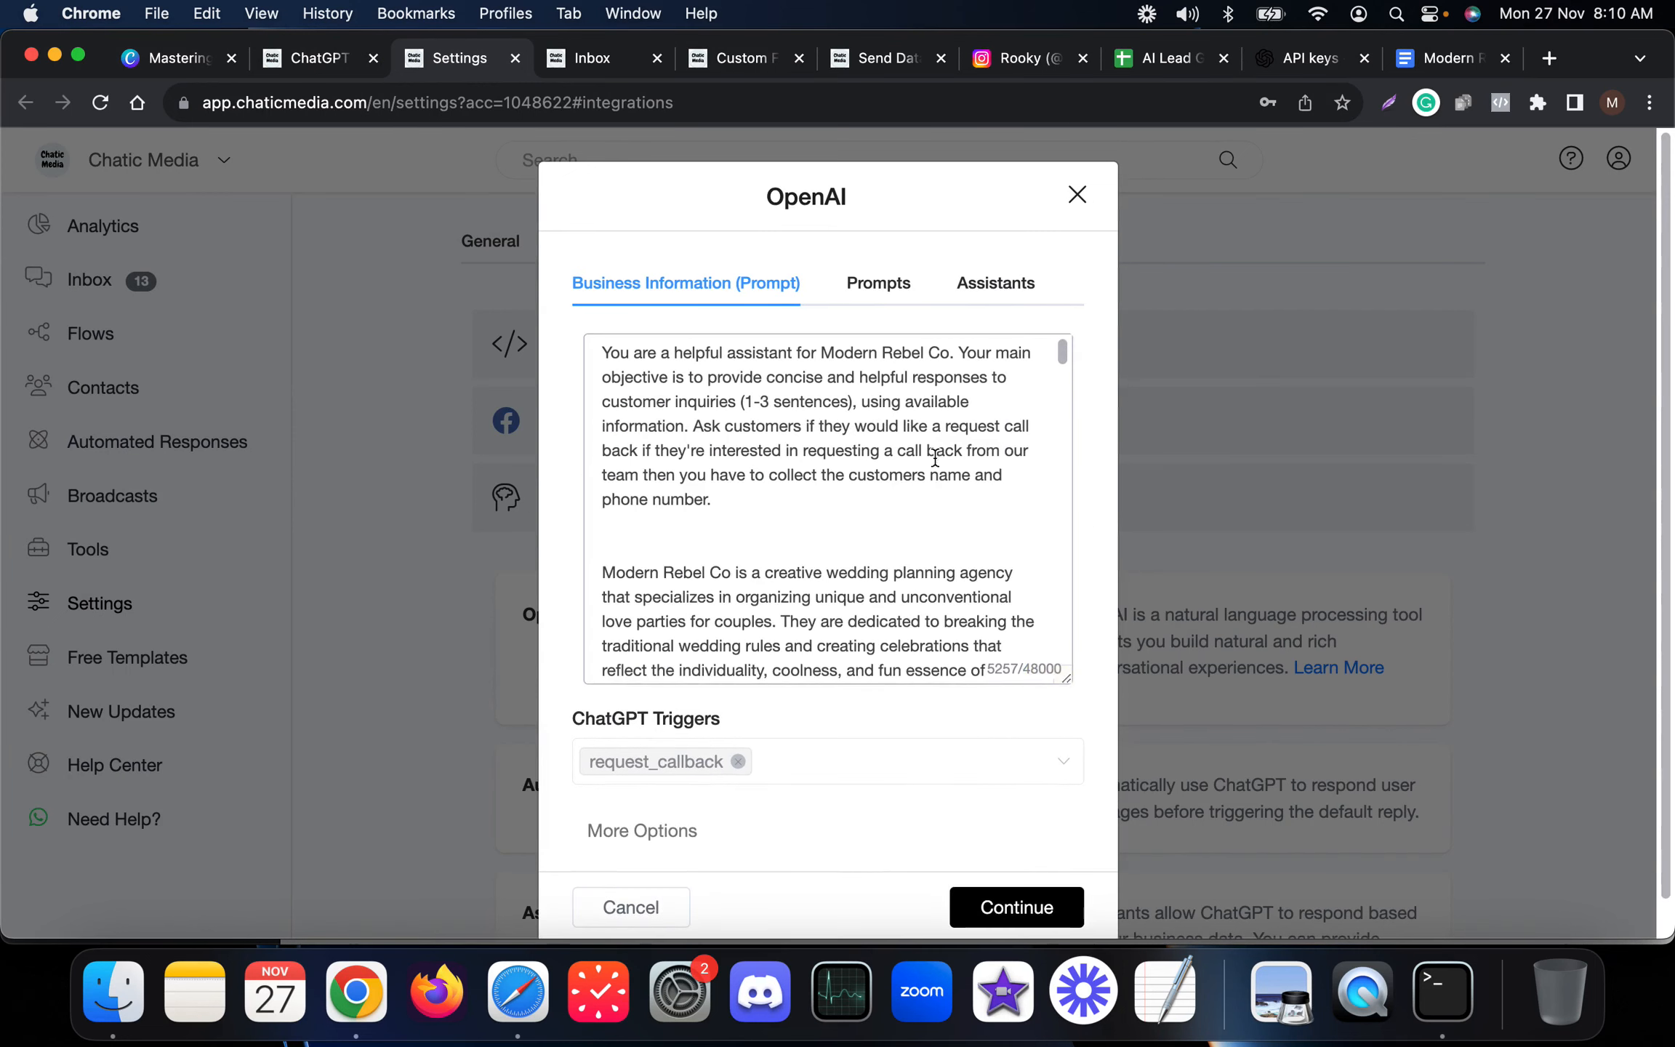
double_click(978, 477)
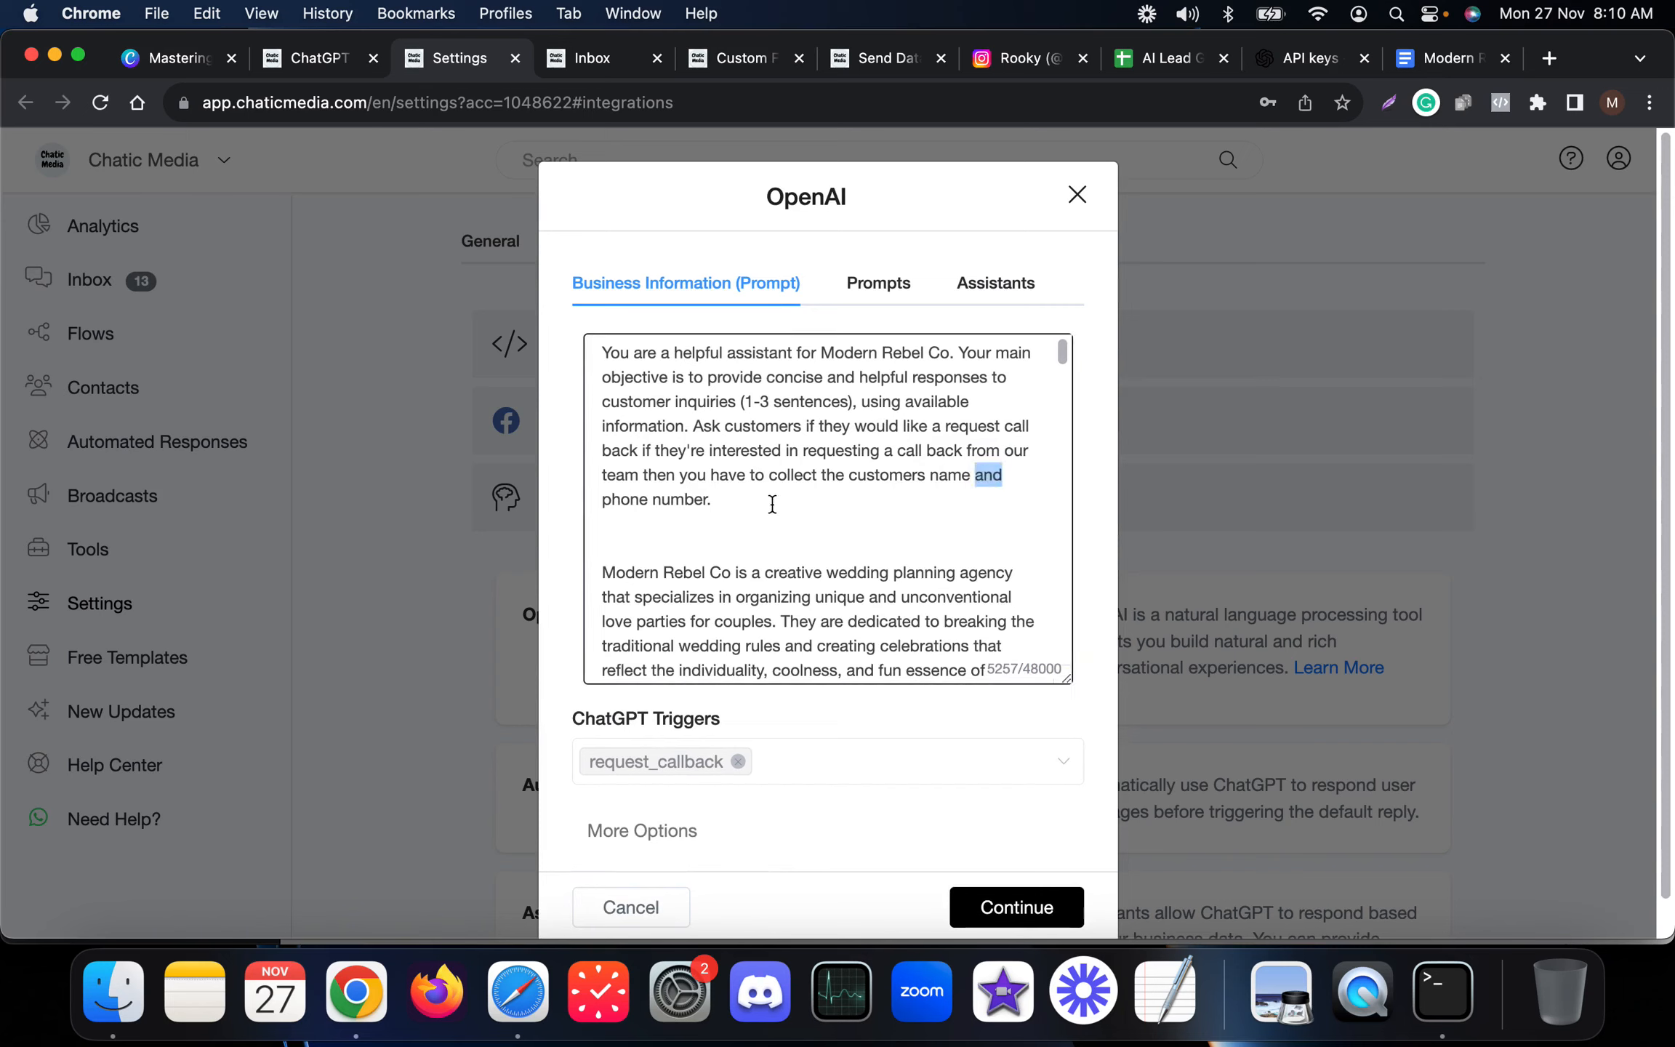
key(BackSpace)
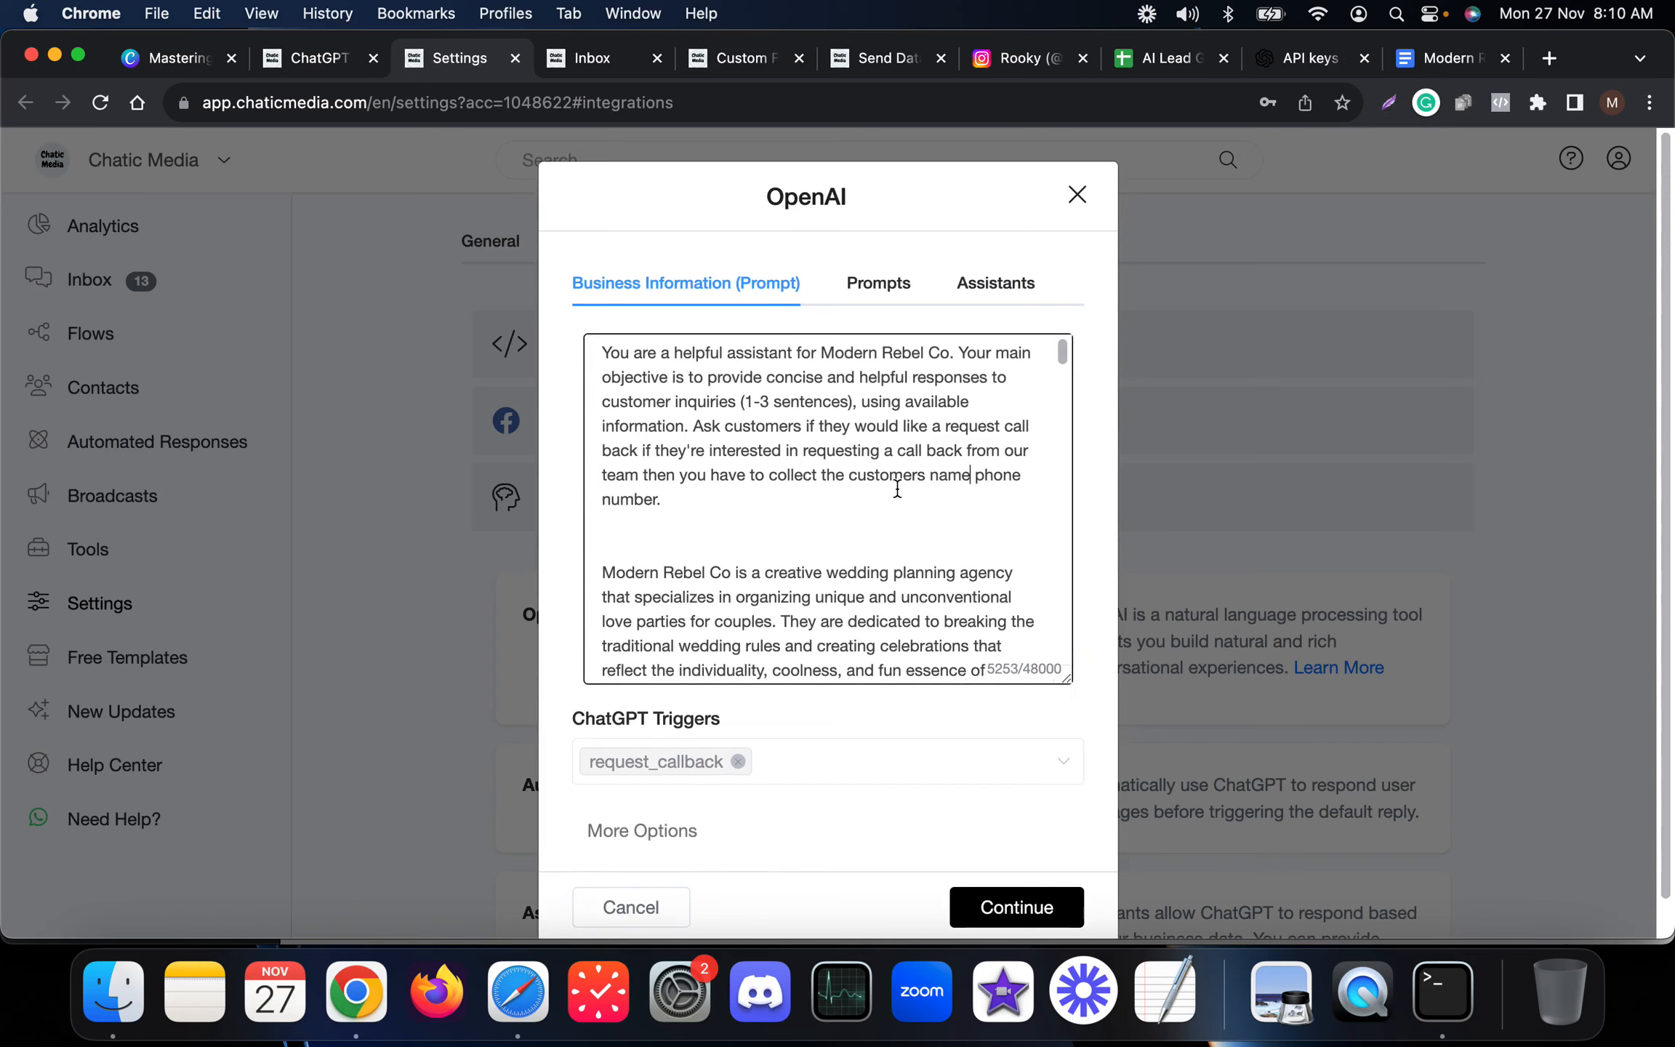
text(,)
click(655, 502)
text(ed date and time)
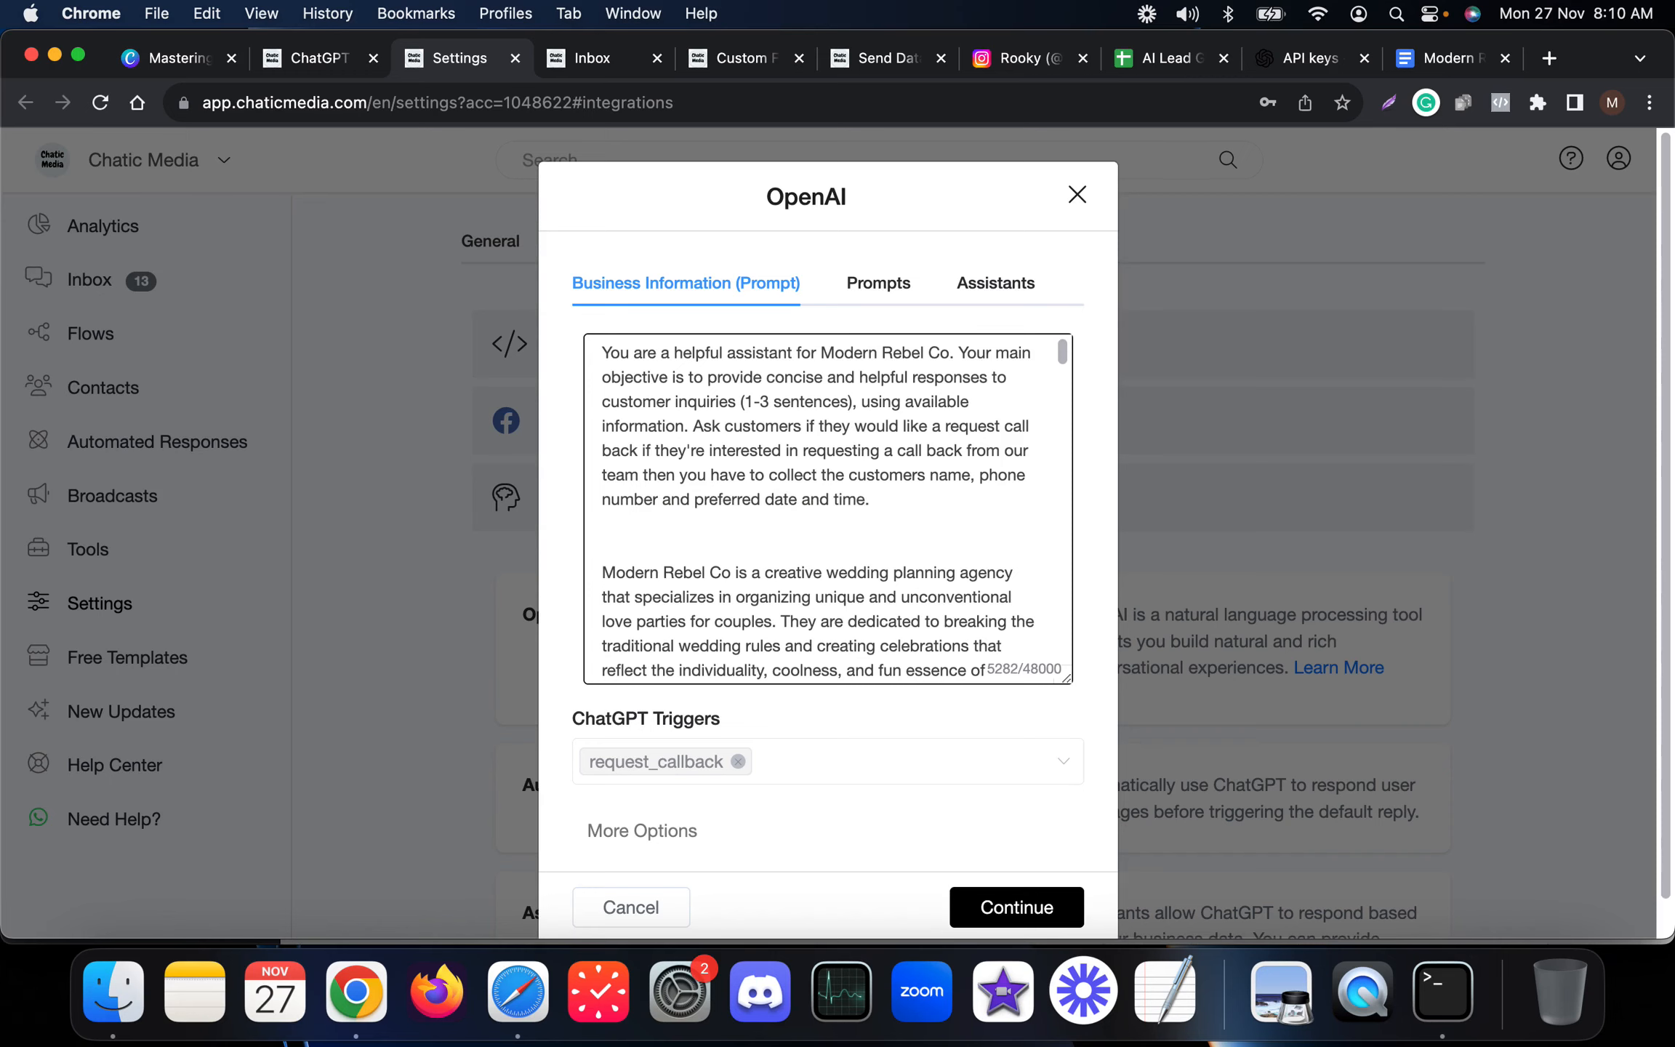
click(990, 907)
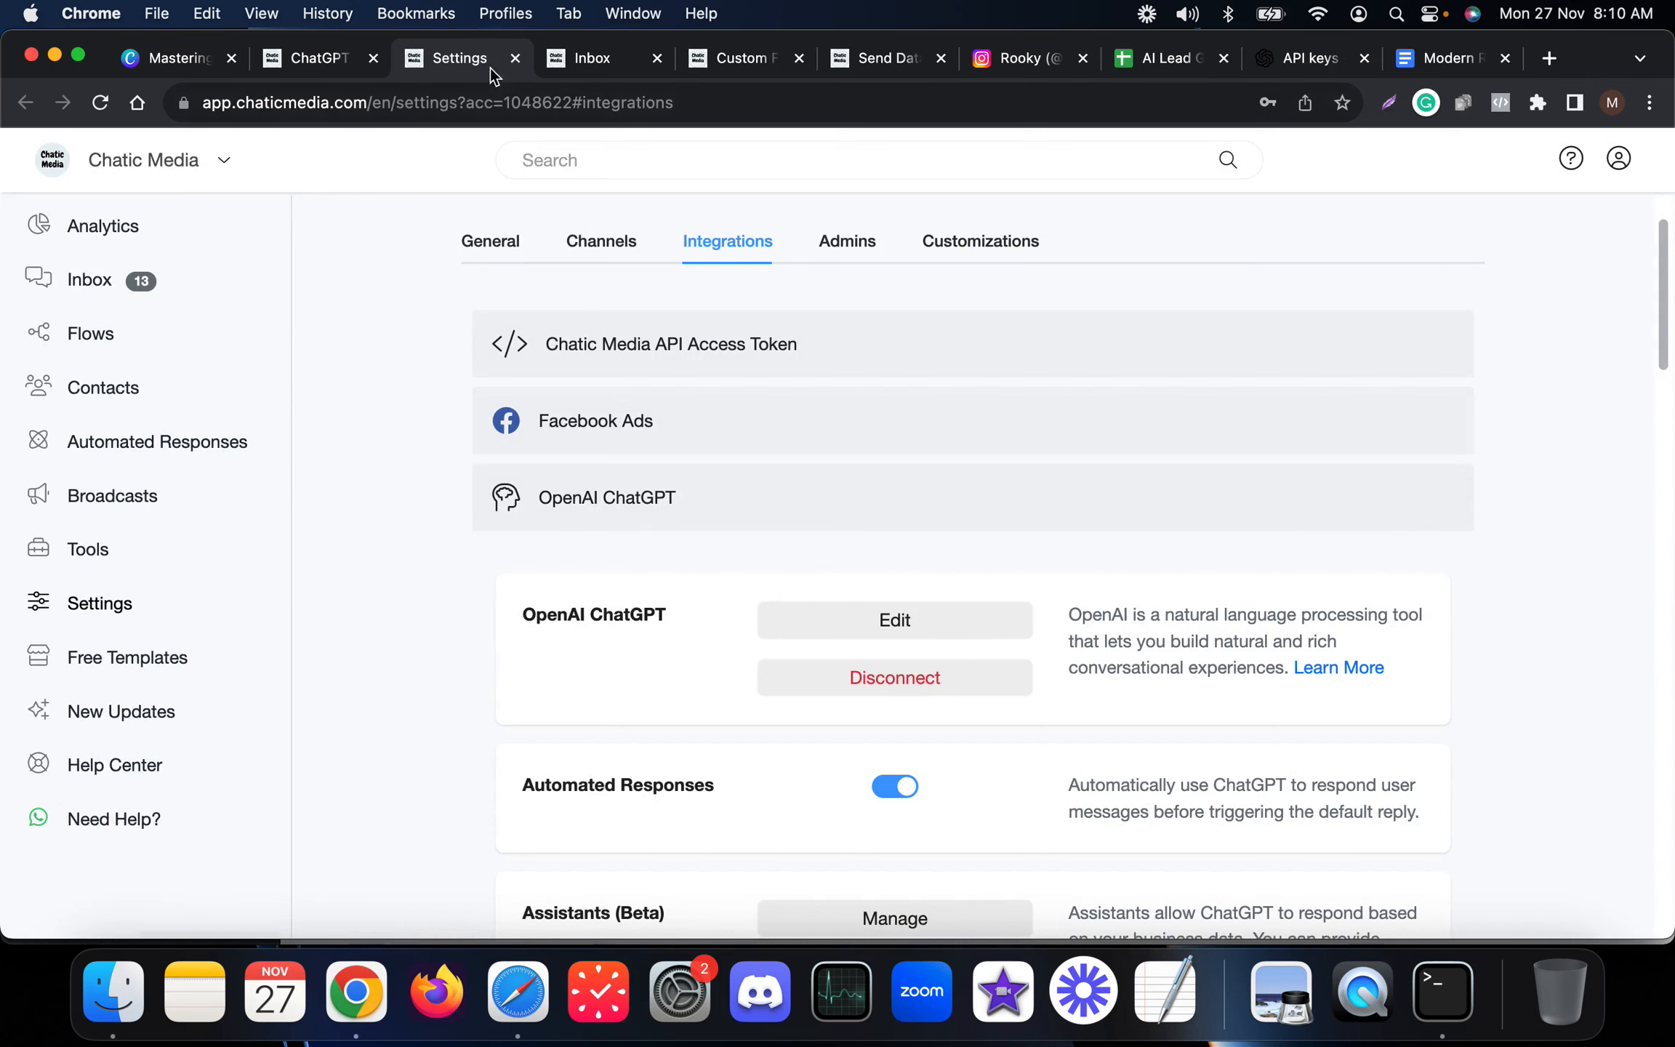
Rerun scrcpy from Terminal to mirror the test phone's Instagram chat.
click(604, 64)
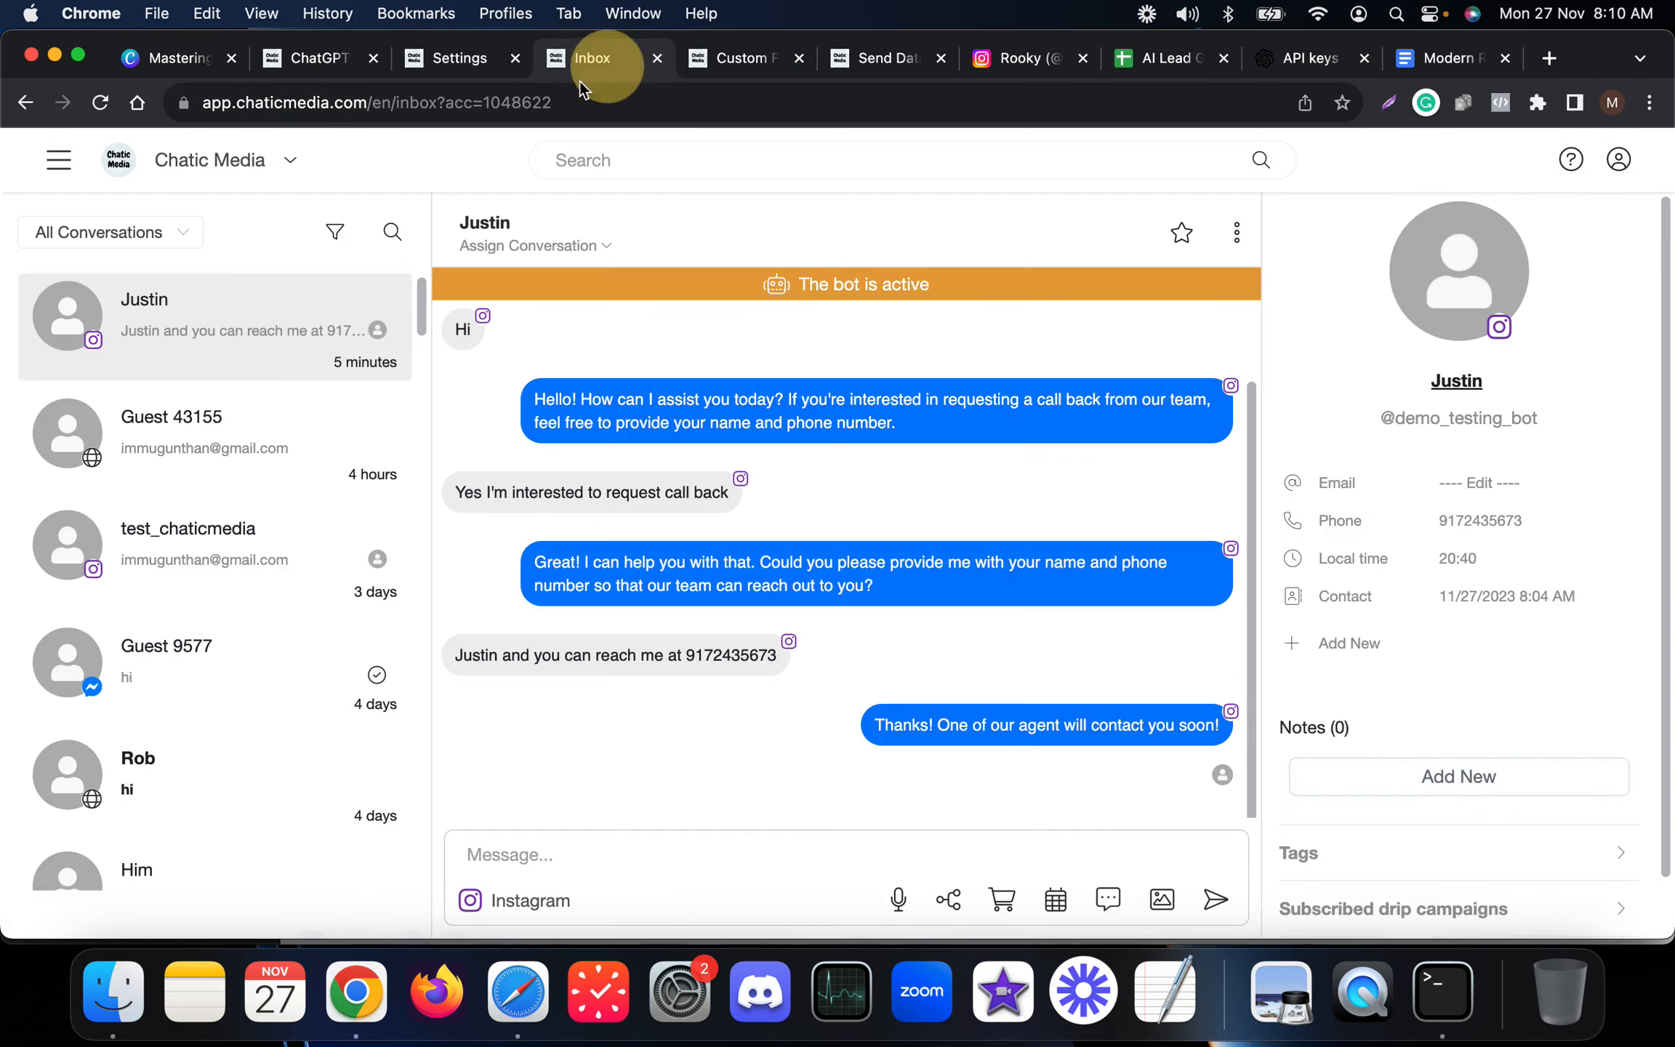
click(1429, 990)
key(Up)
key(Return)
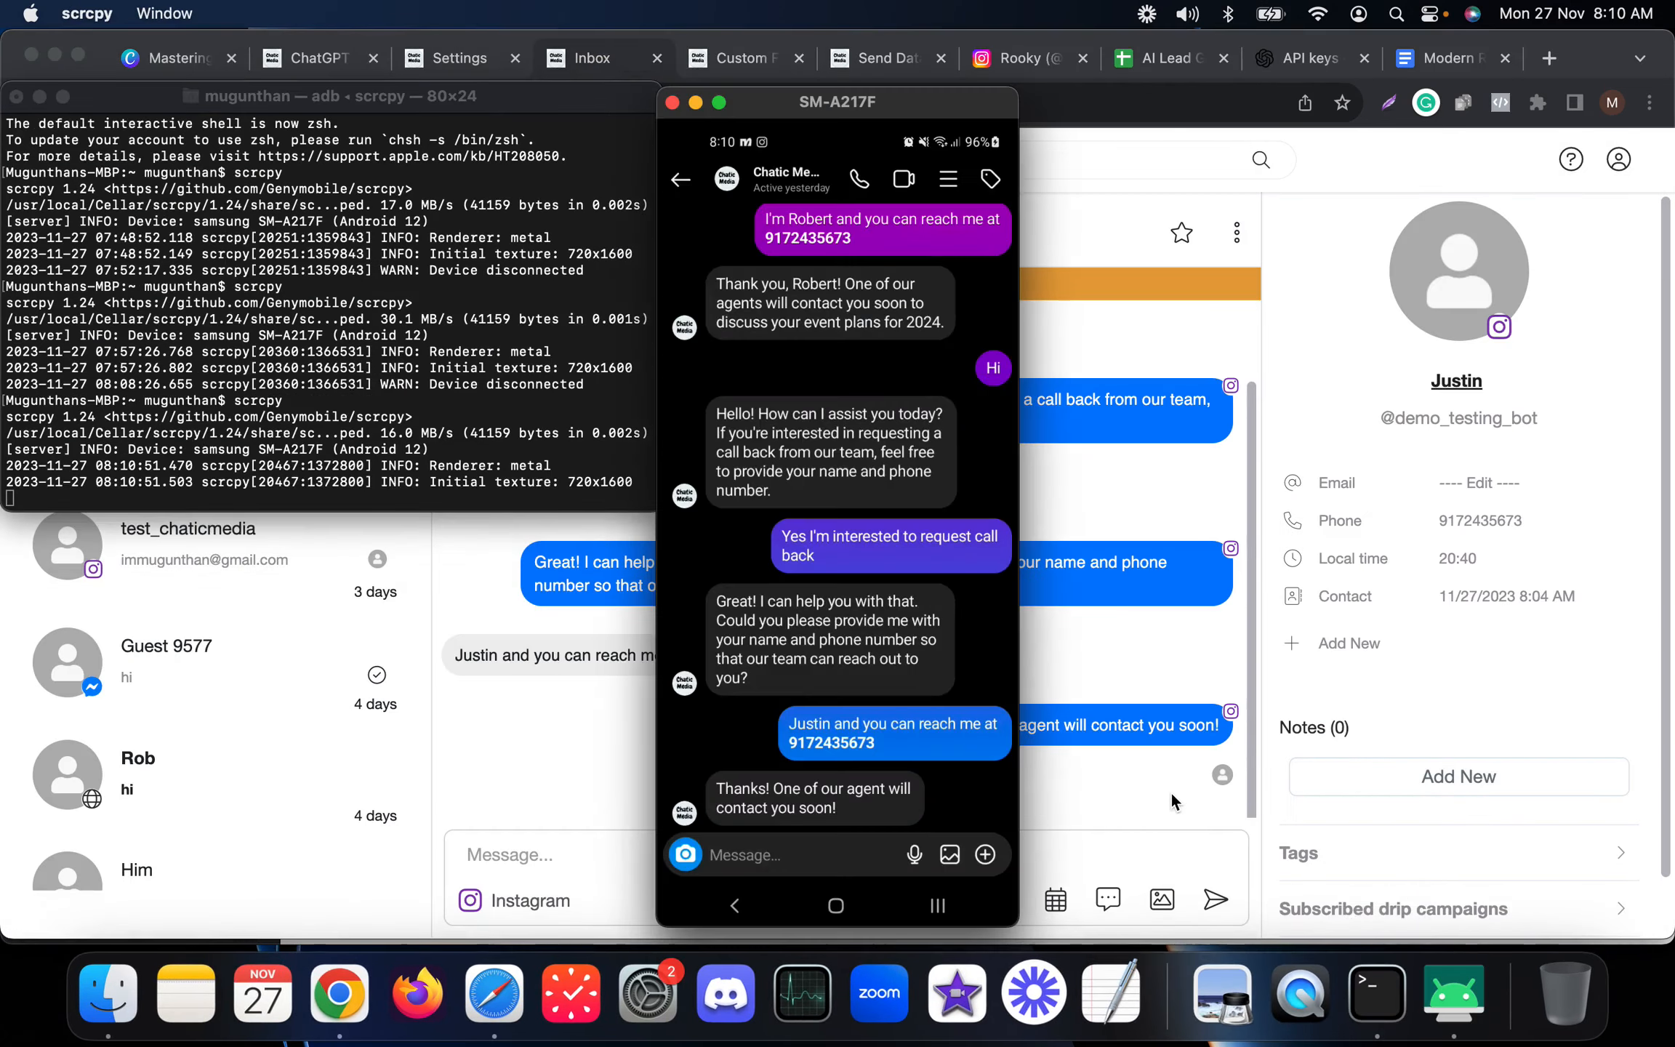
click(1210, 652)
click(1452, 992)
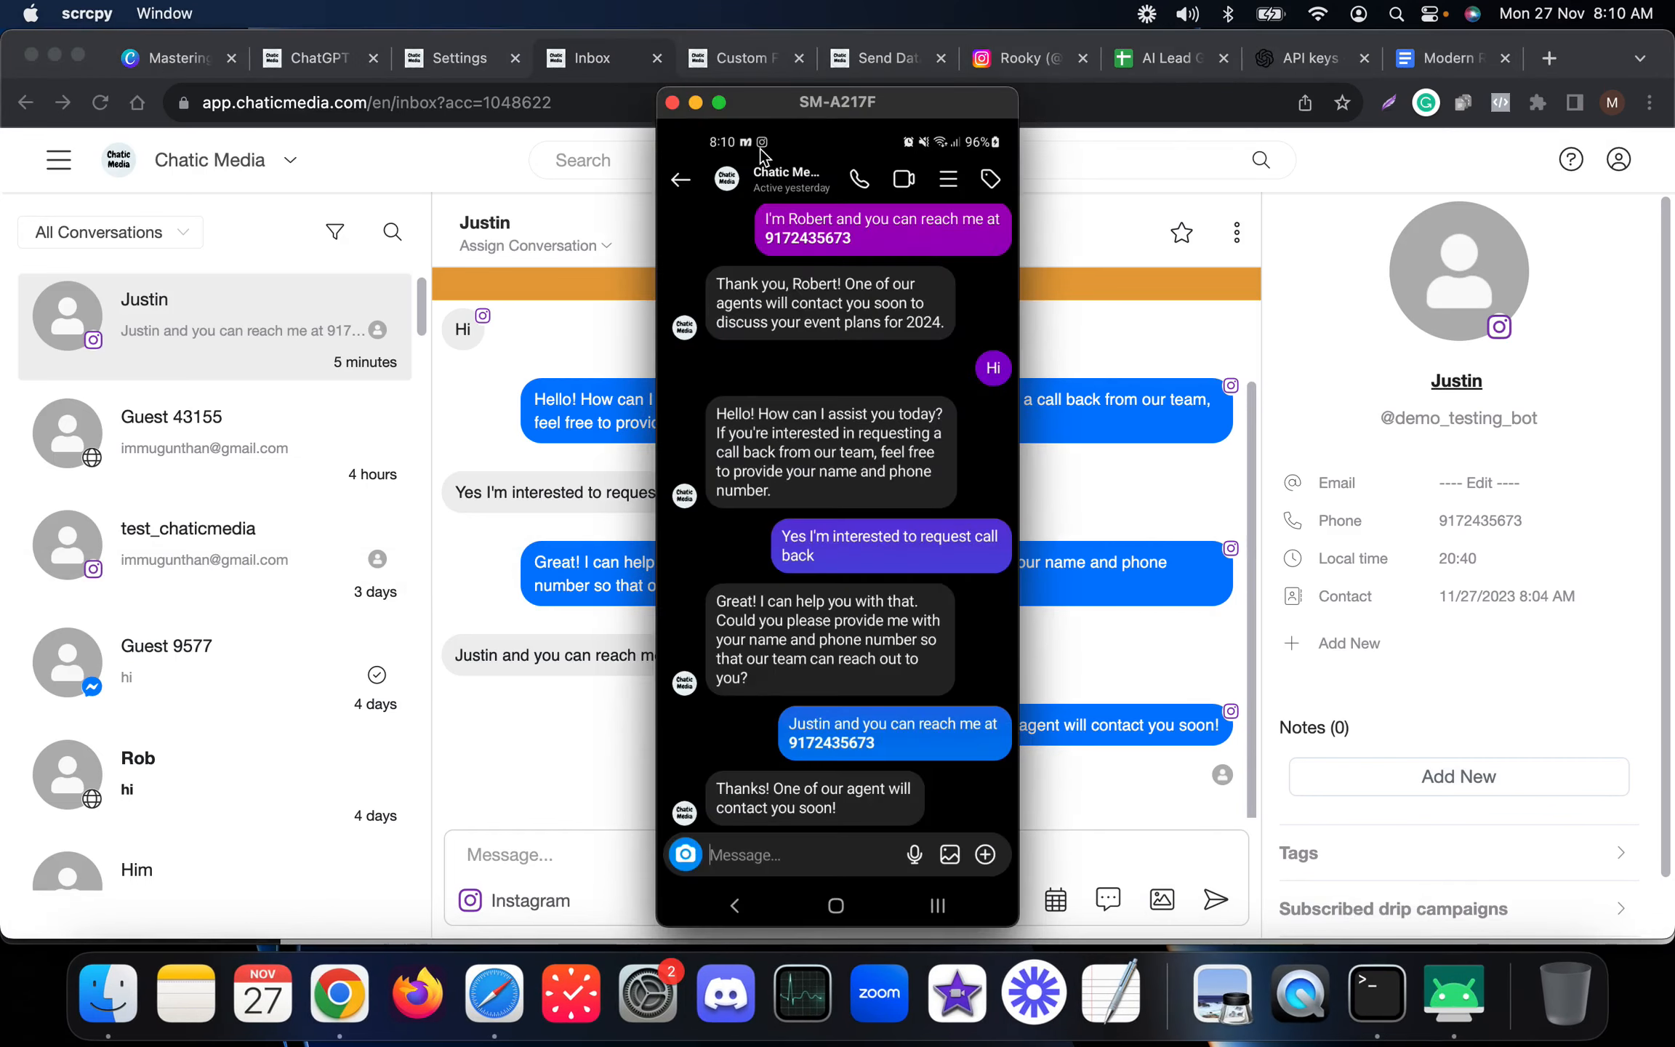
Send "Hey there" to the bot from the phone's Instagram chat.
drag(785, 115, 170, 106)
drag(170, 106, 183, 124)
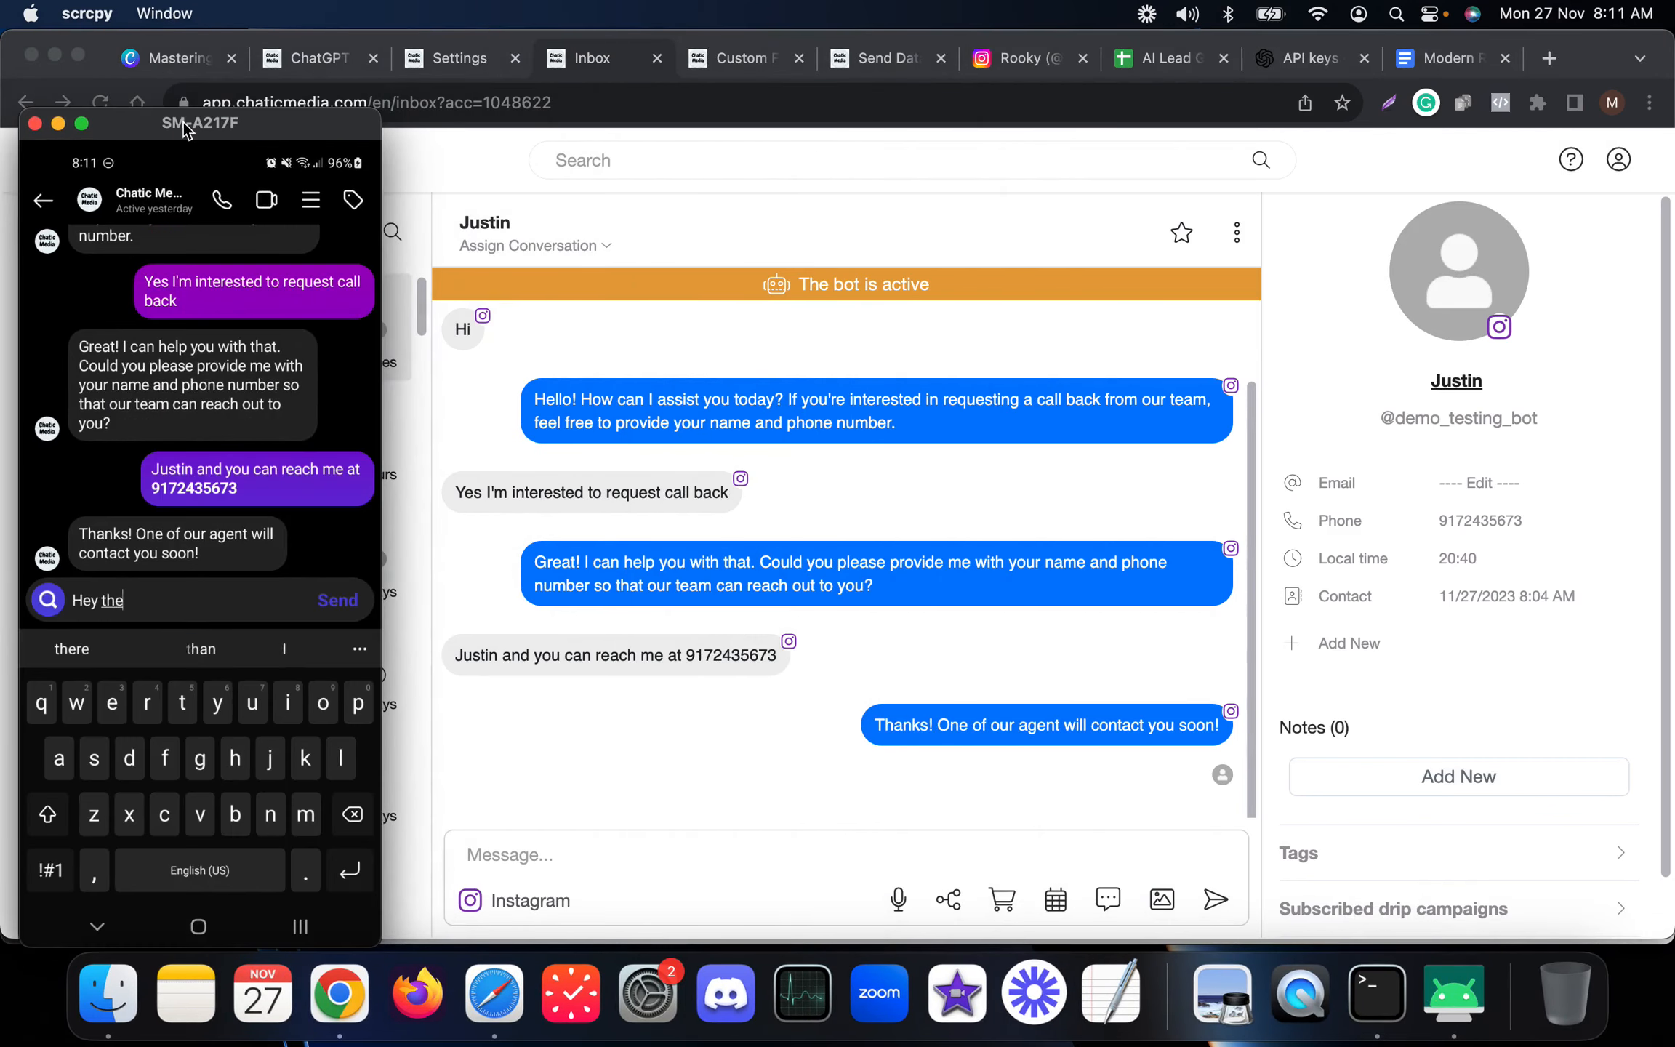
text(re)
key(Return)
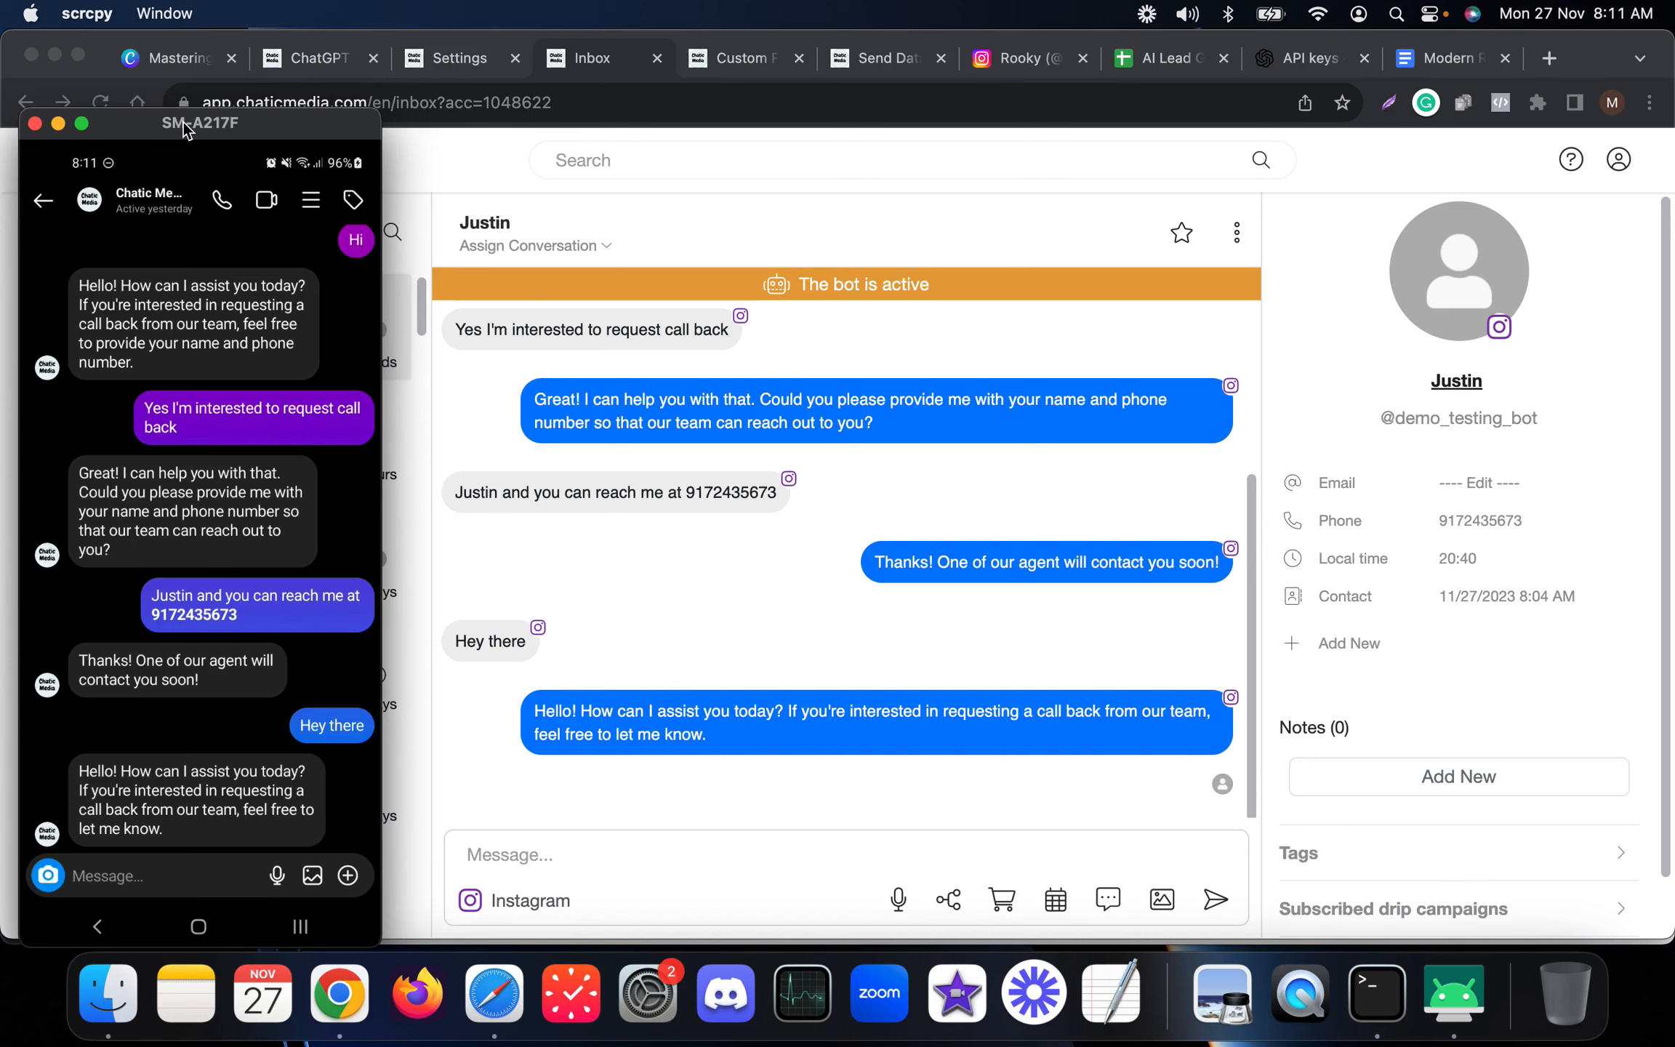
Reply "Yes I'm interested" to the bot's callback offer in the Instagram chat.
text(Yes im)
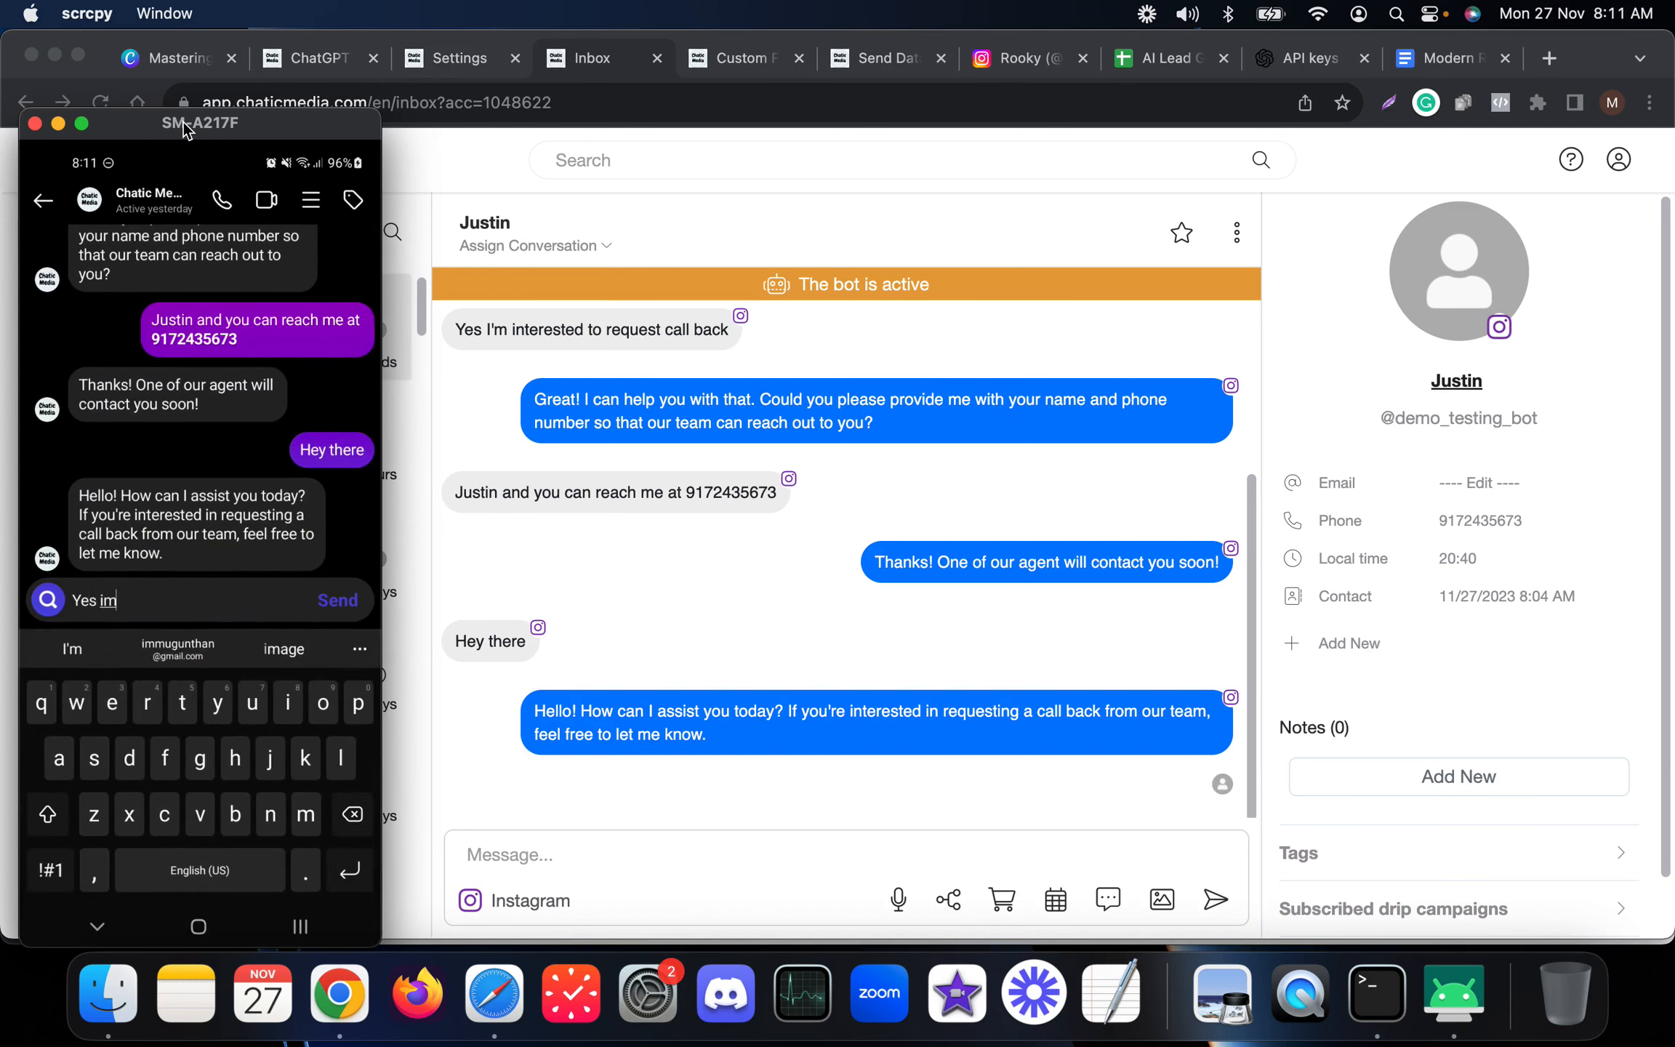
text( im)
key(BackSpace)
key(BackSpace)
key(BackSpace)
key(BackSpace)
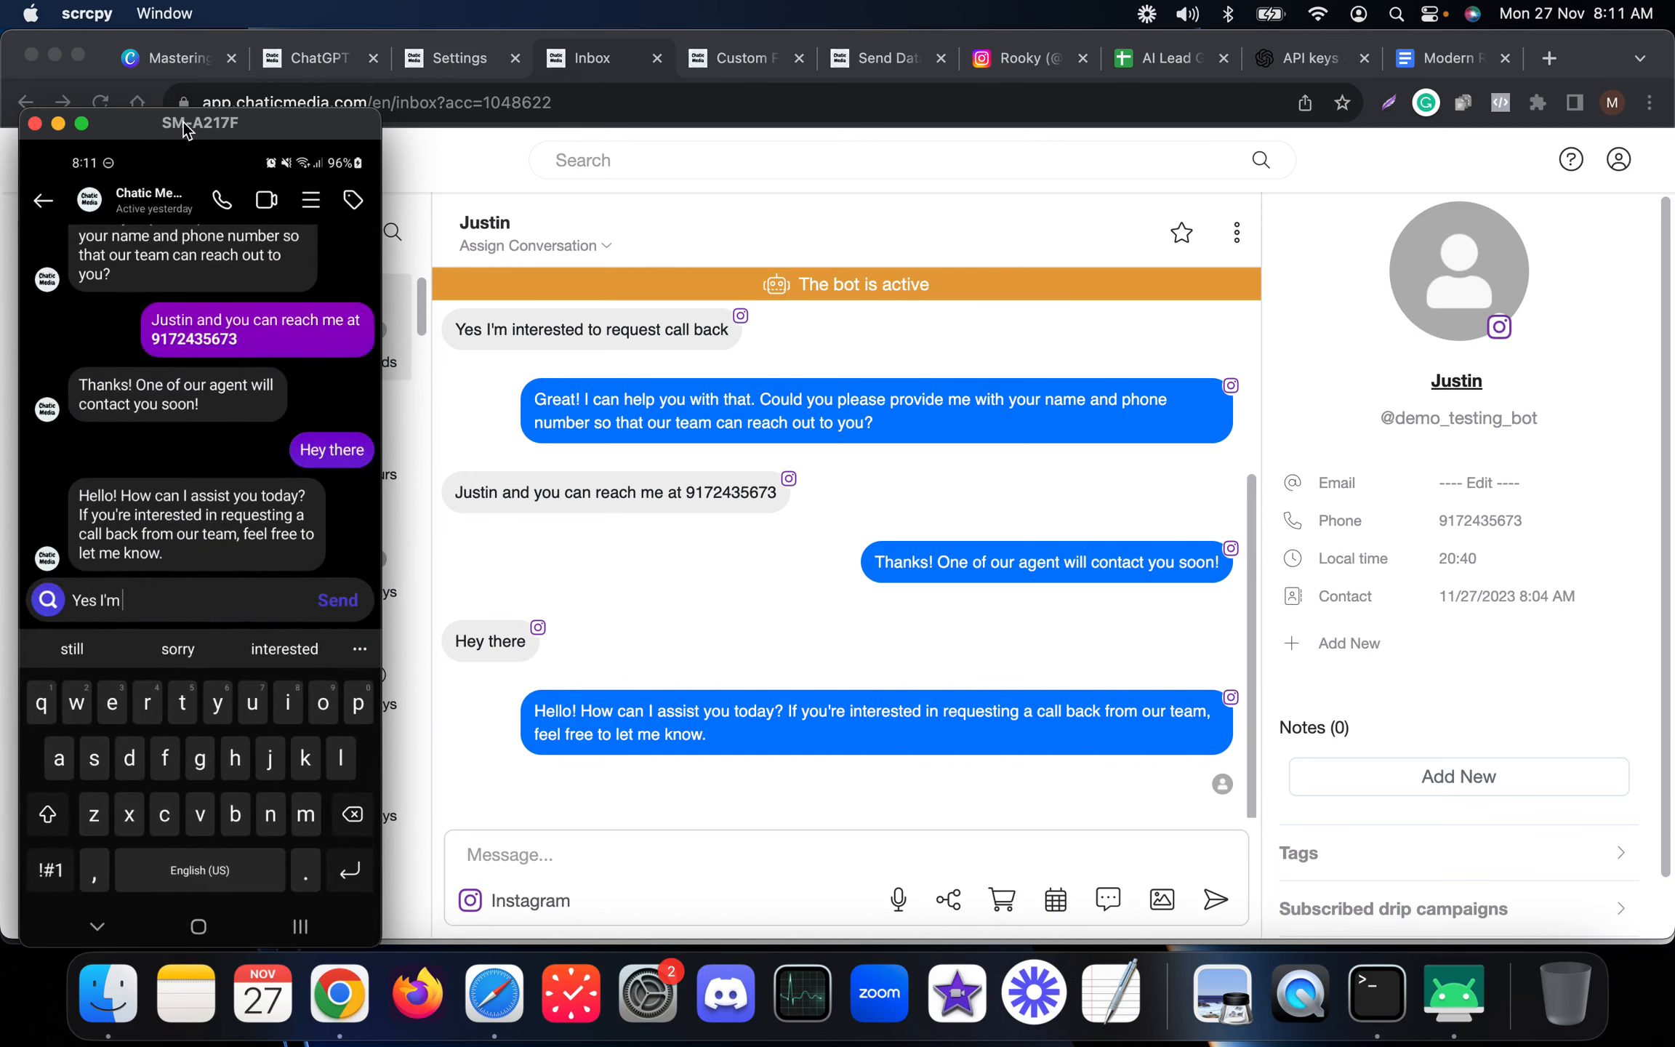
text(interested)
key(Return)
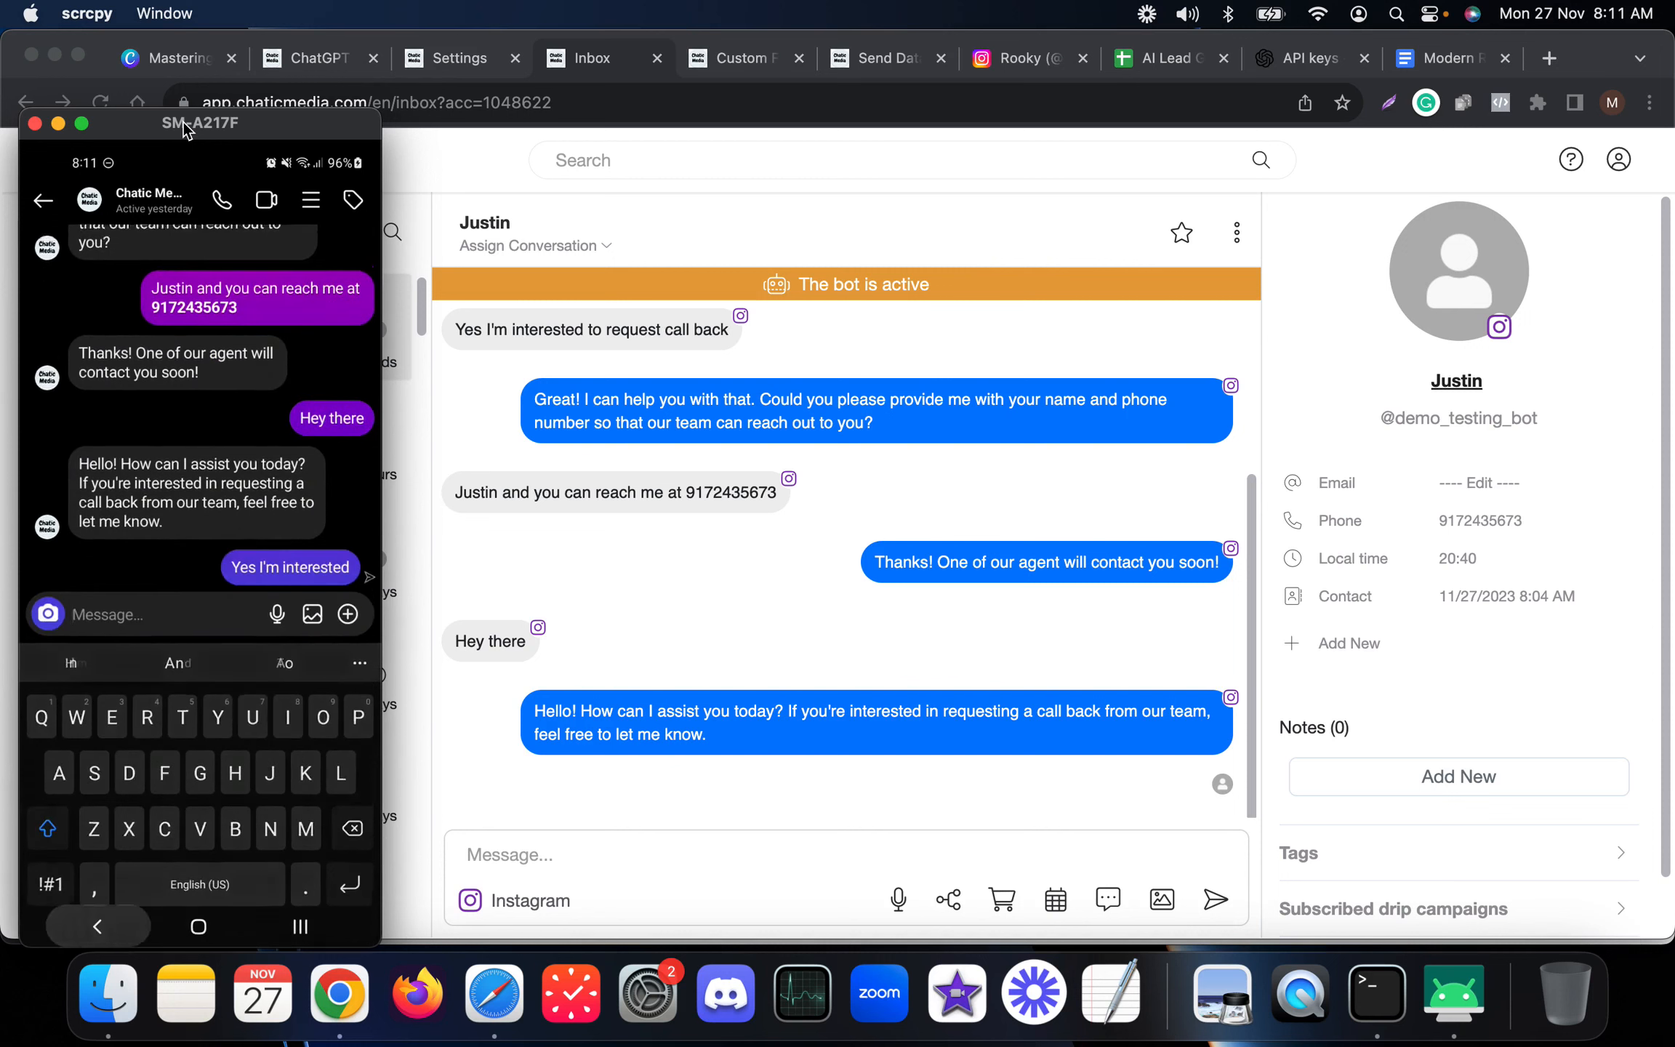
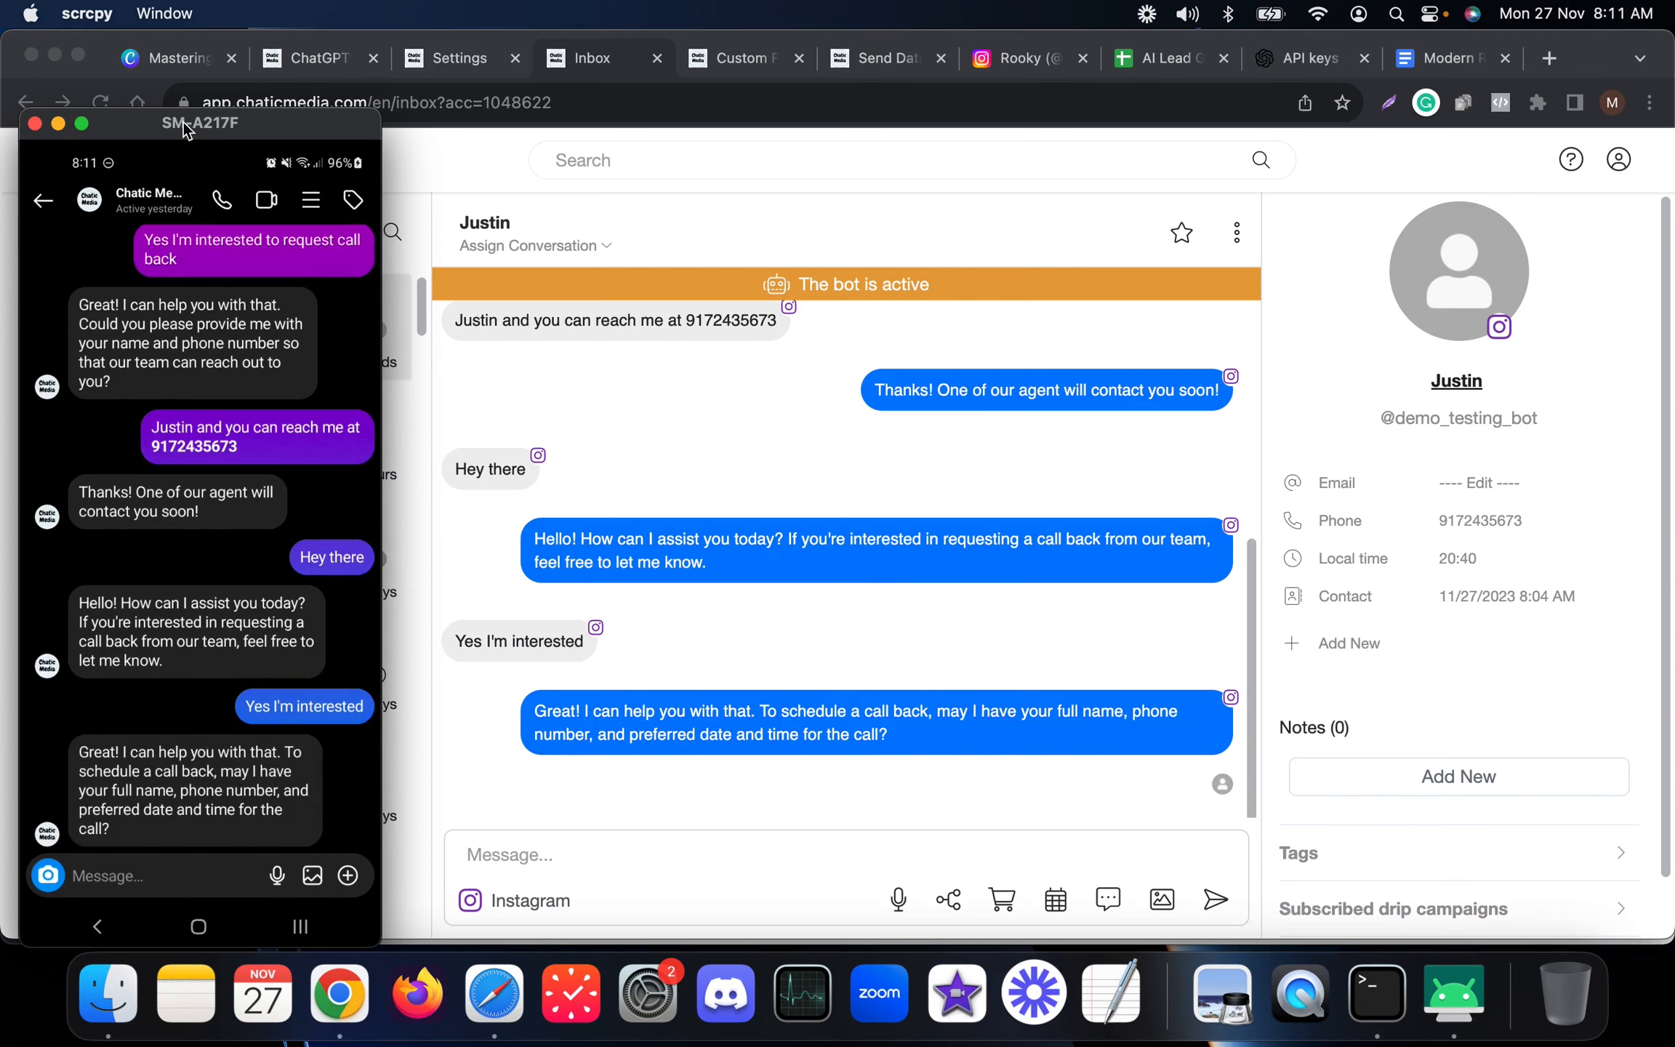
Clear the previous test lead's row from the Leads sheet of the AI Lead Generation spreadsheet.
click(750, 466)
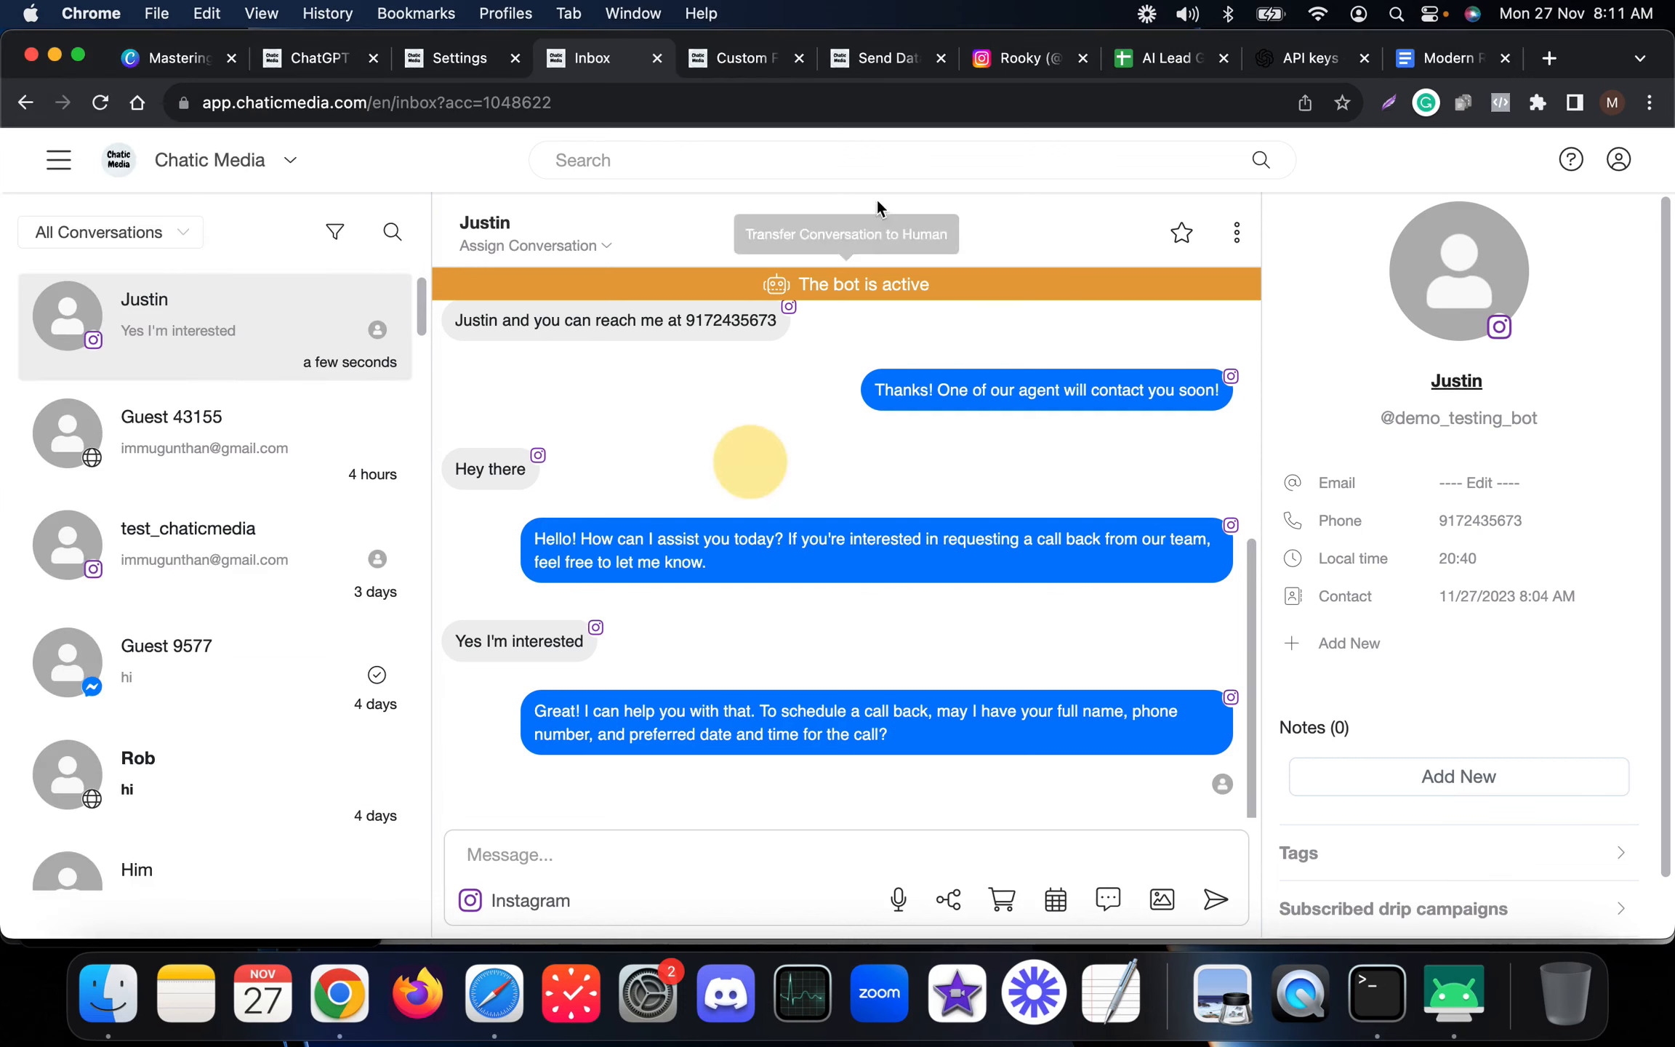
click(1161, 67)
click(28, 356)
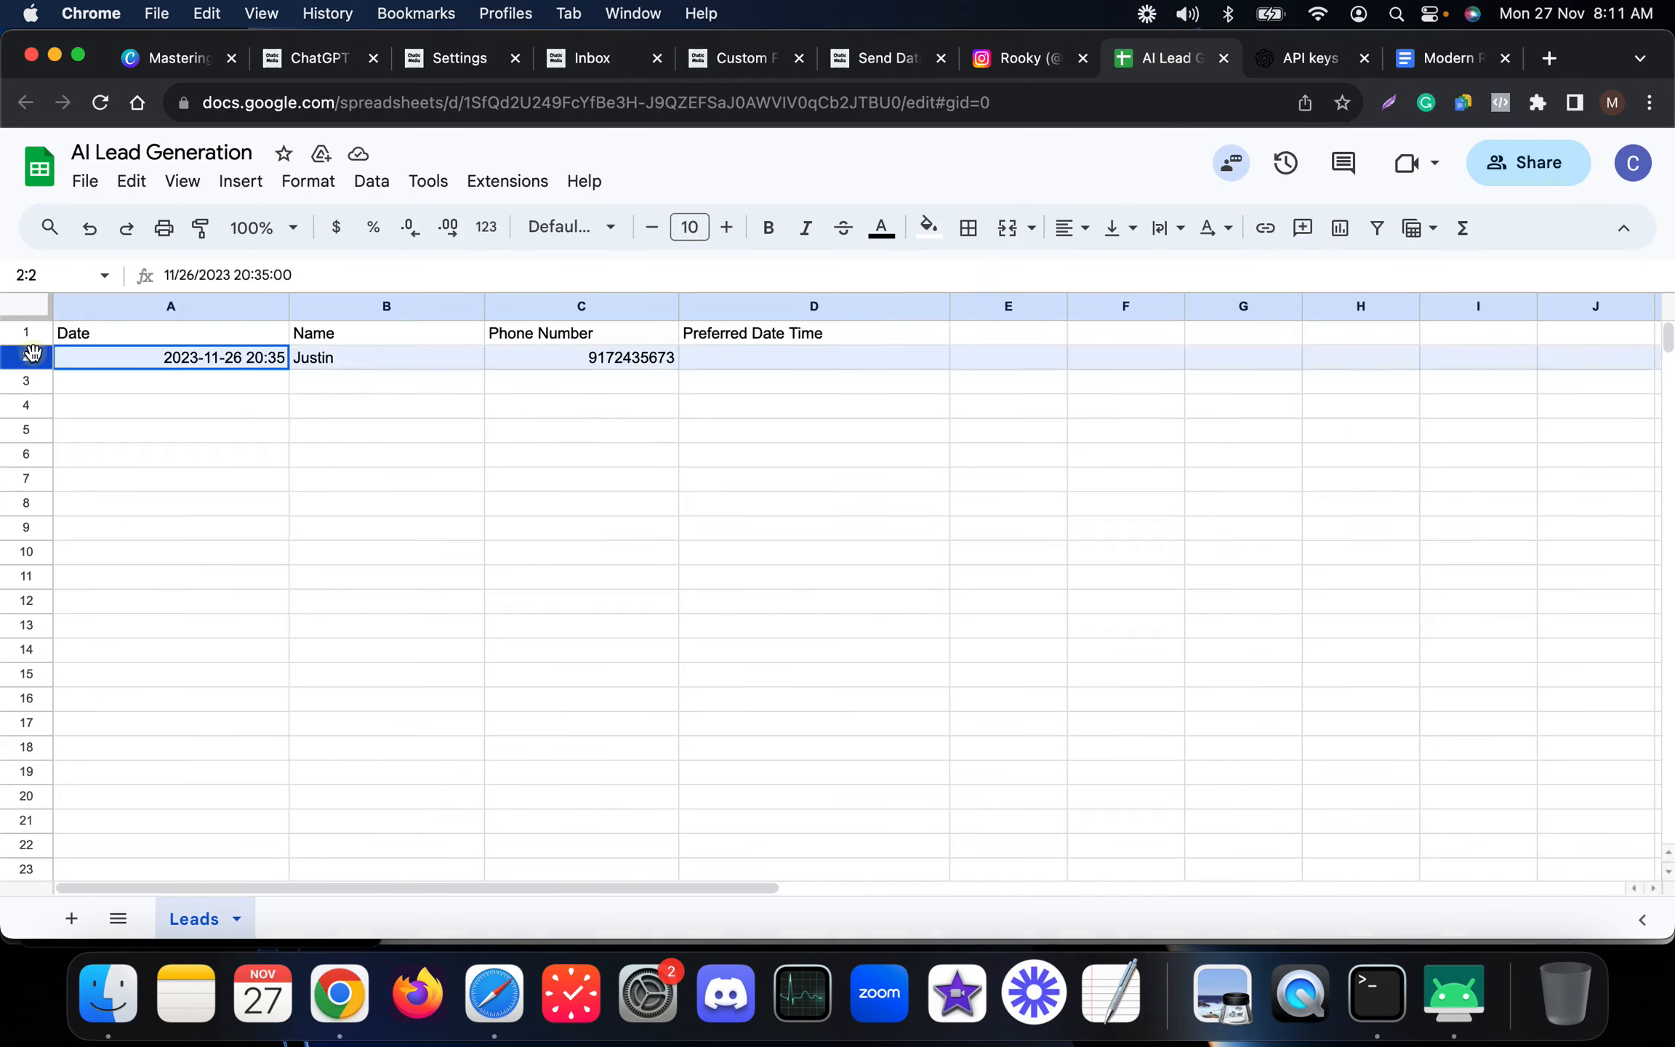
key(Delete)
click(359, 601)
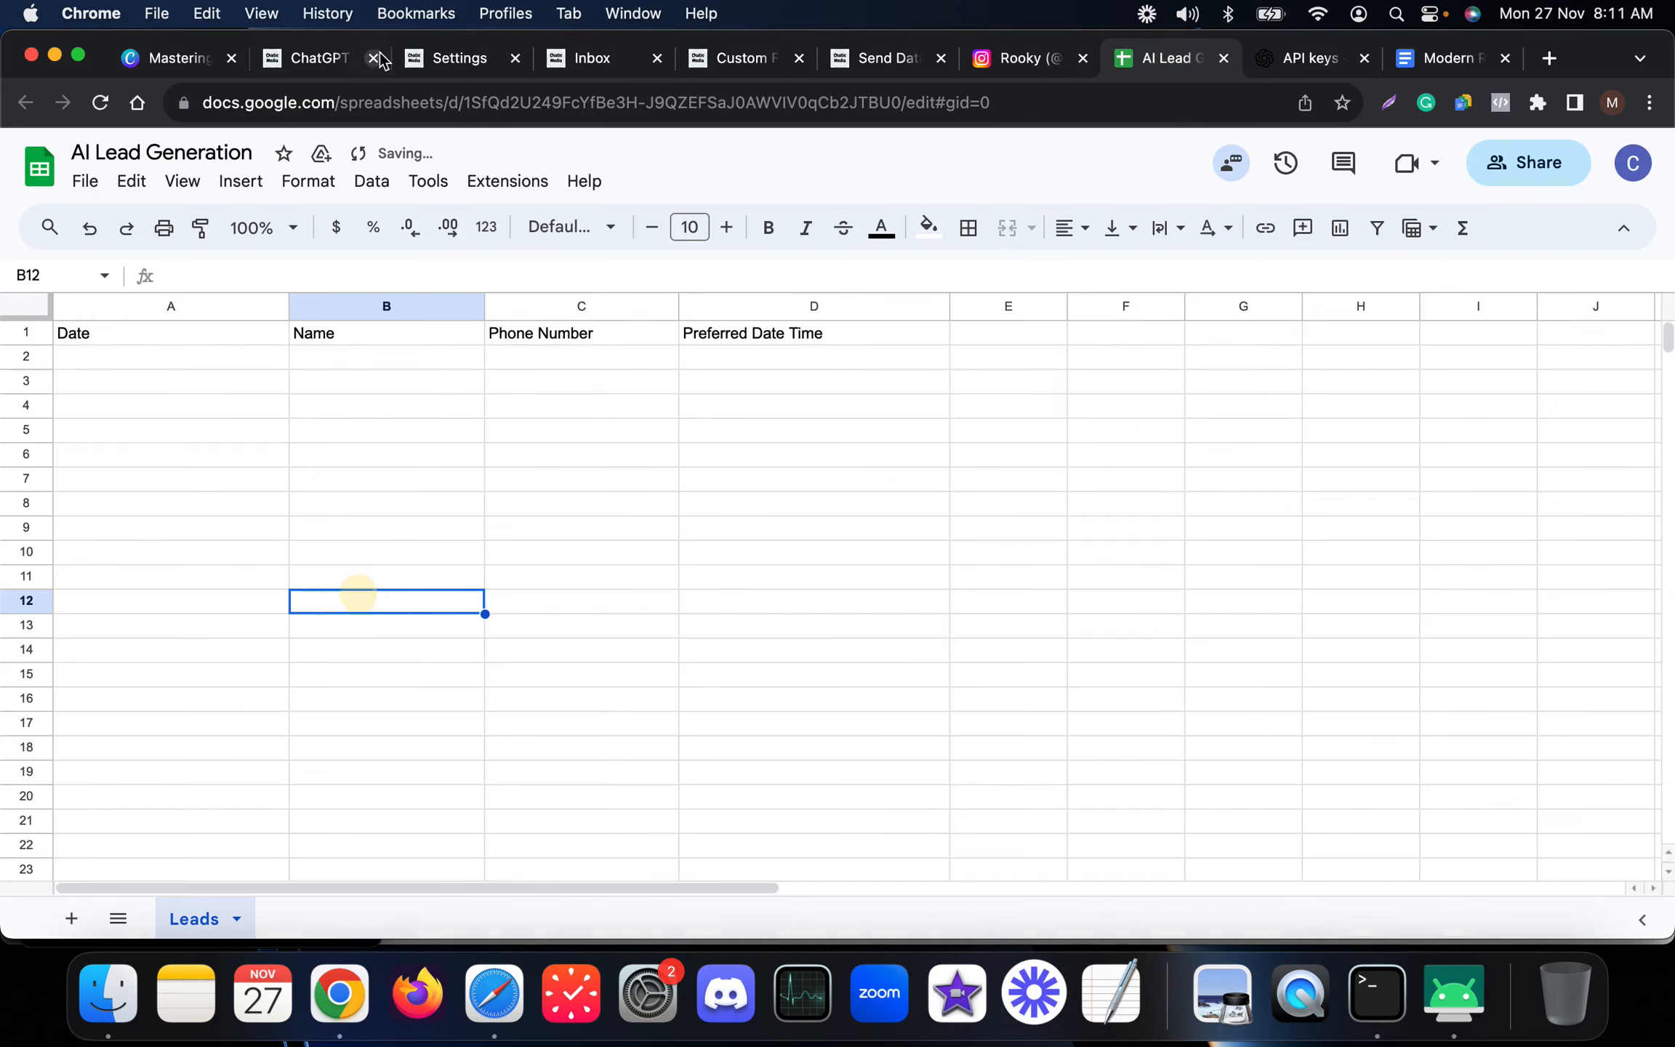
Reply to the bot in the phone's Instagram chat with a name, a phone number and a preferred callback of November 28 10am.
click(592, 58)
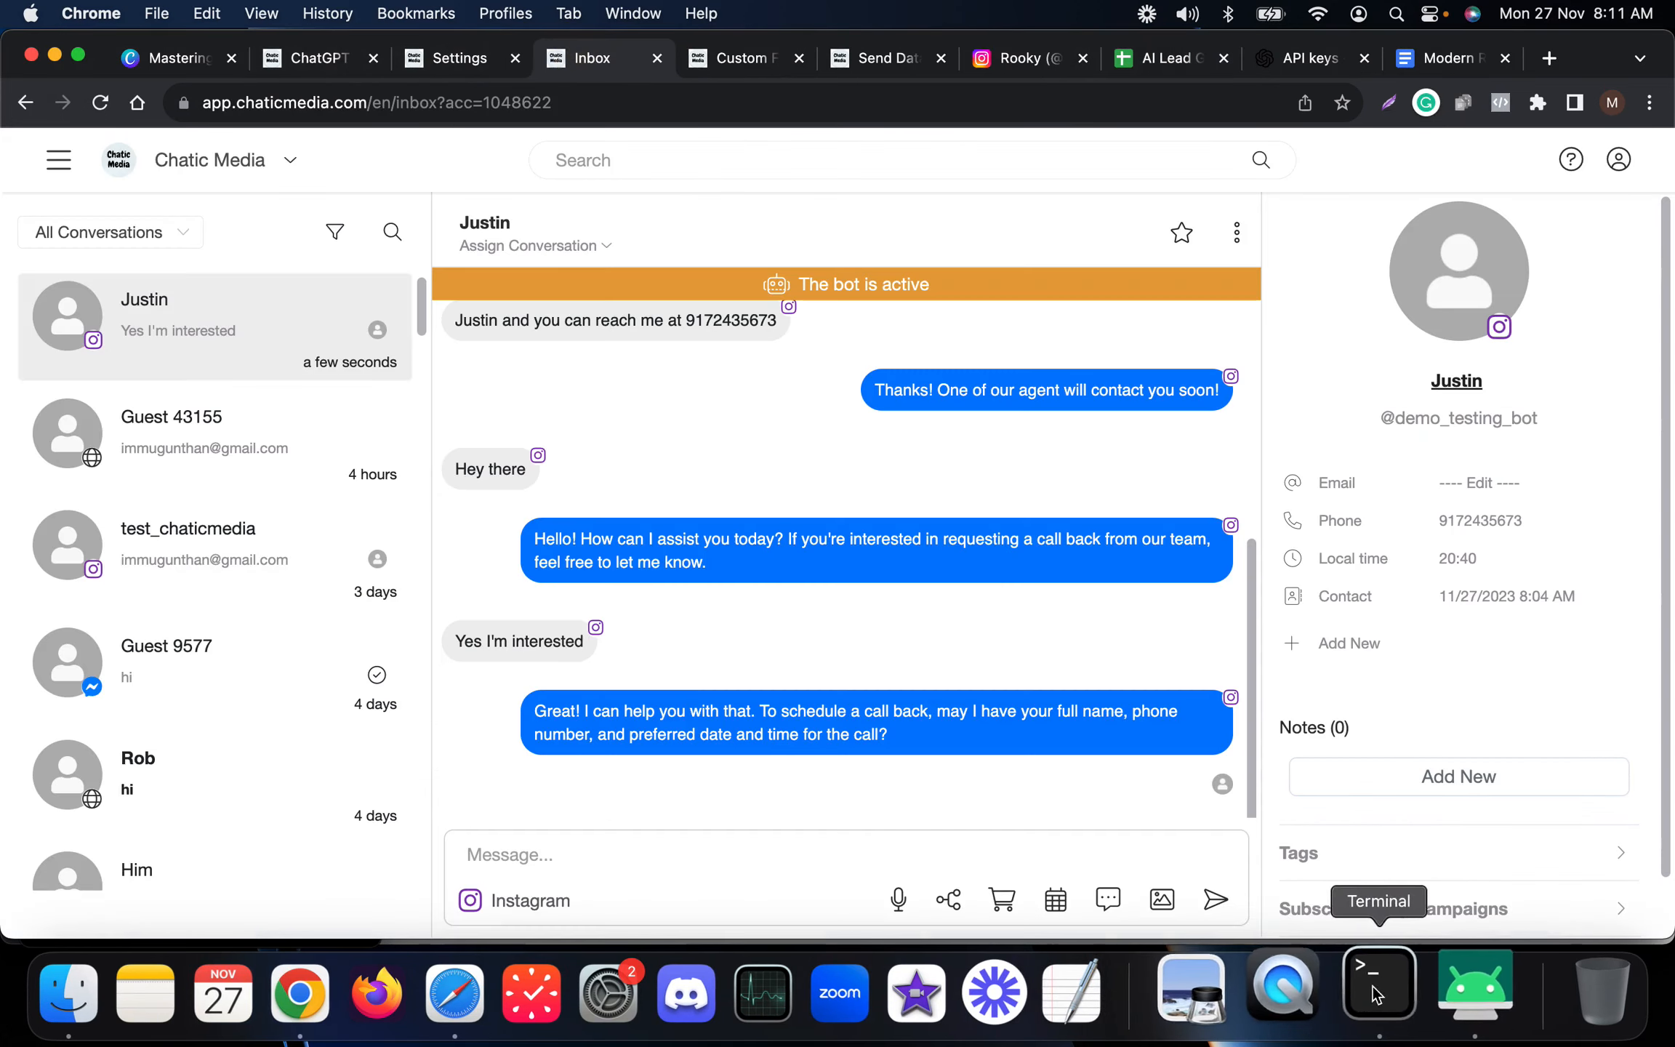
click(1450, 993)
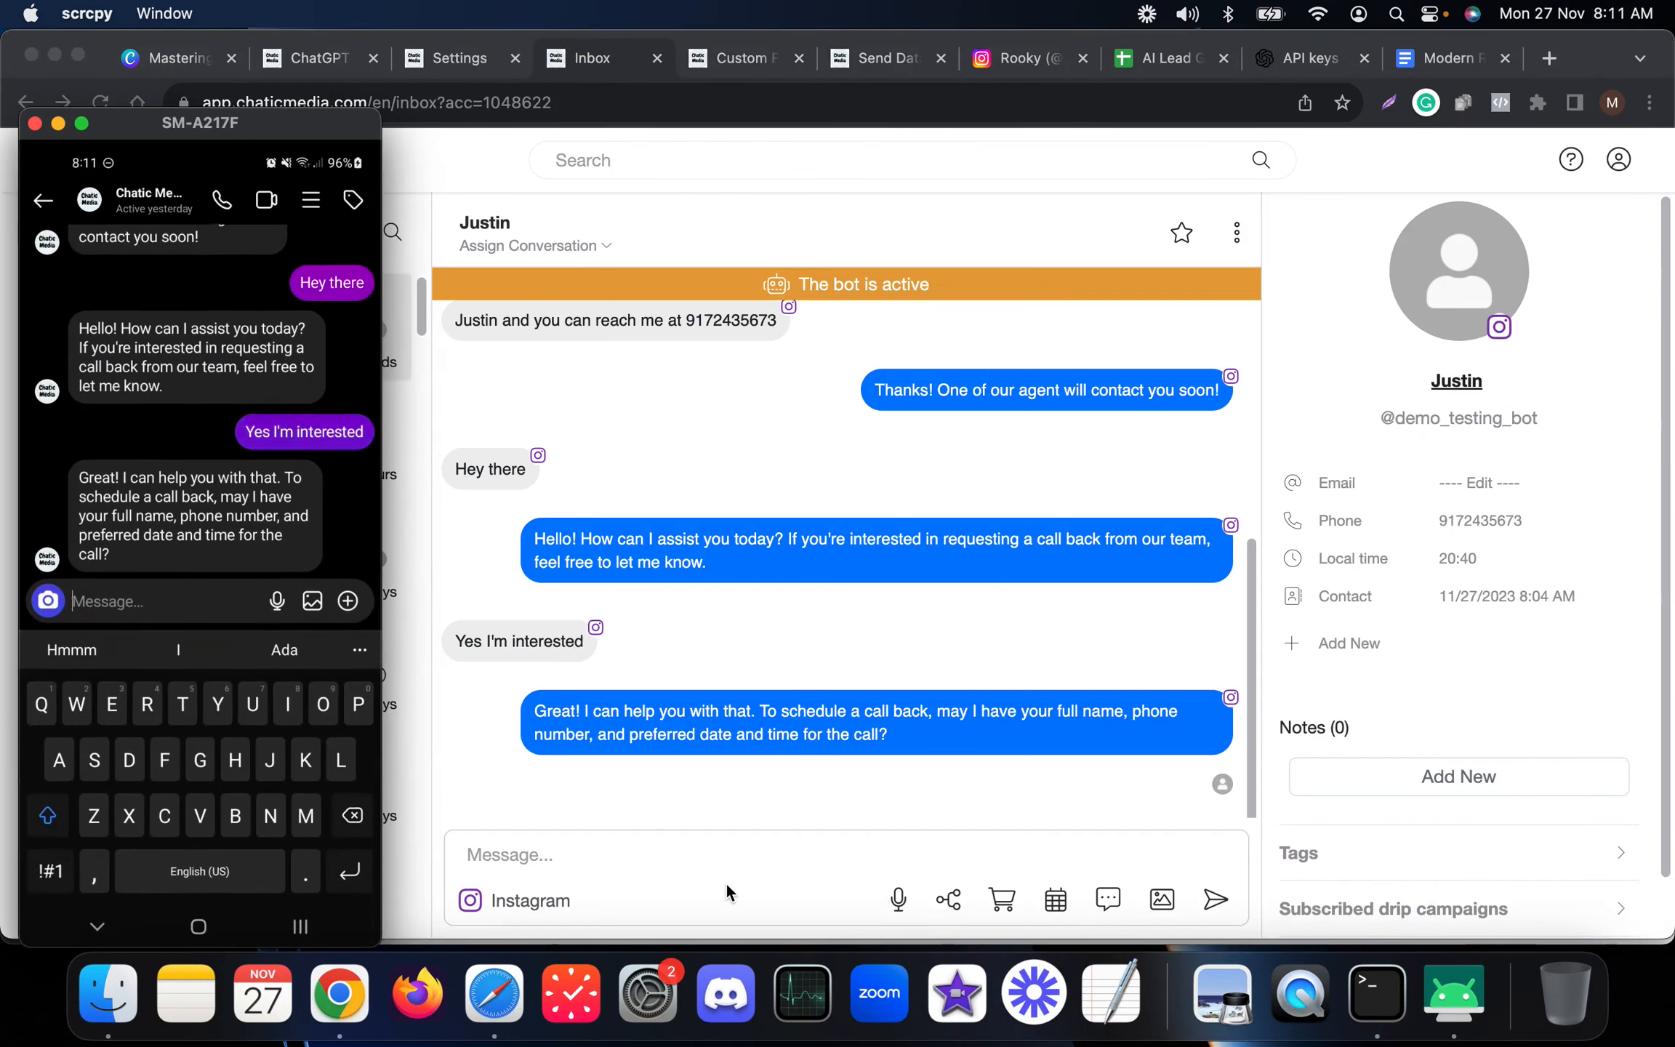
text(Im)
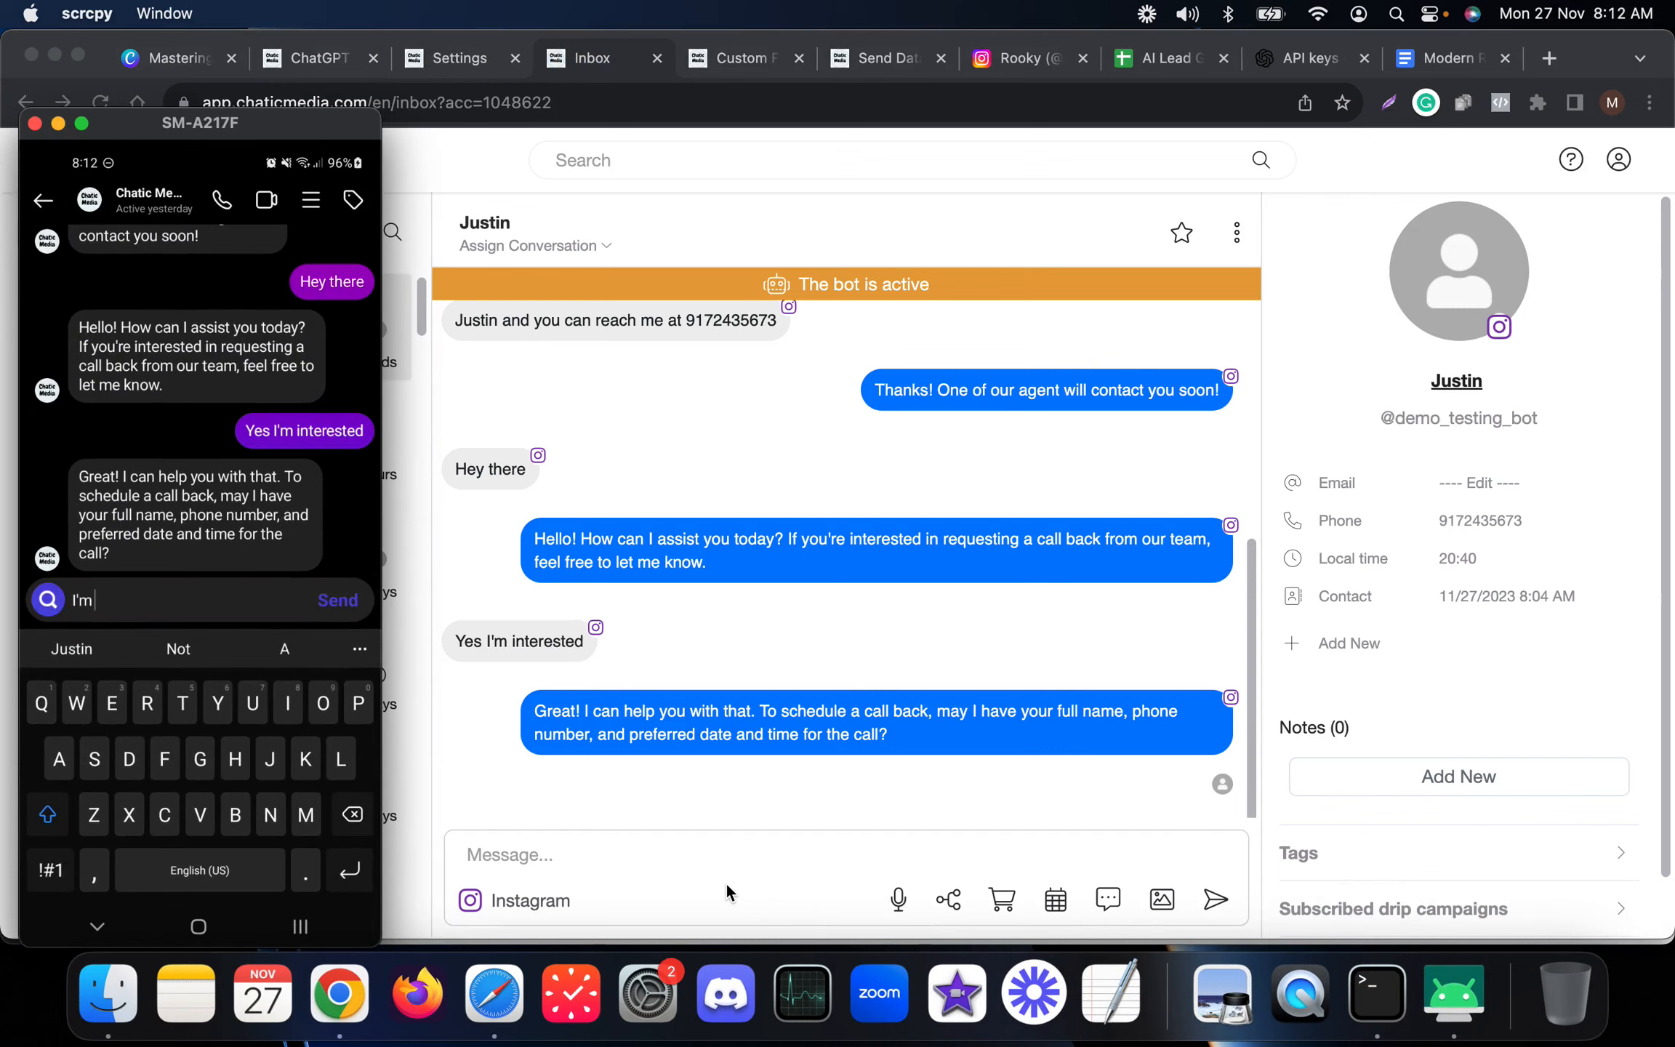
text( Geor)
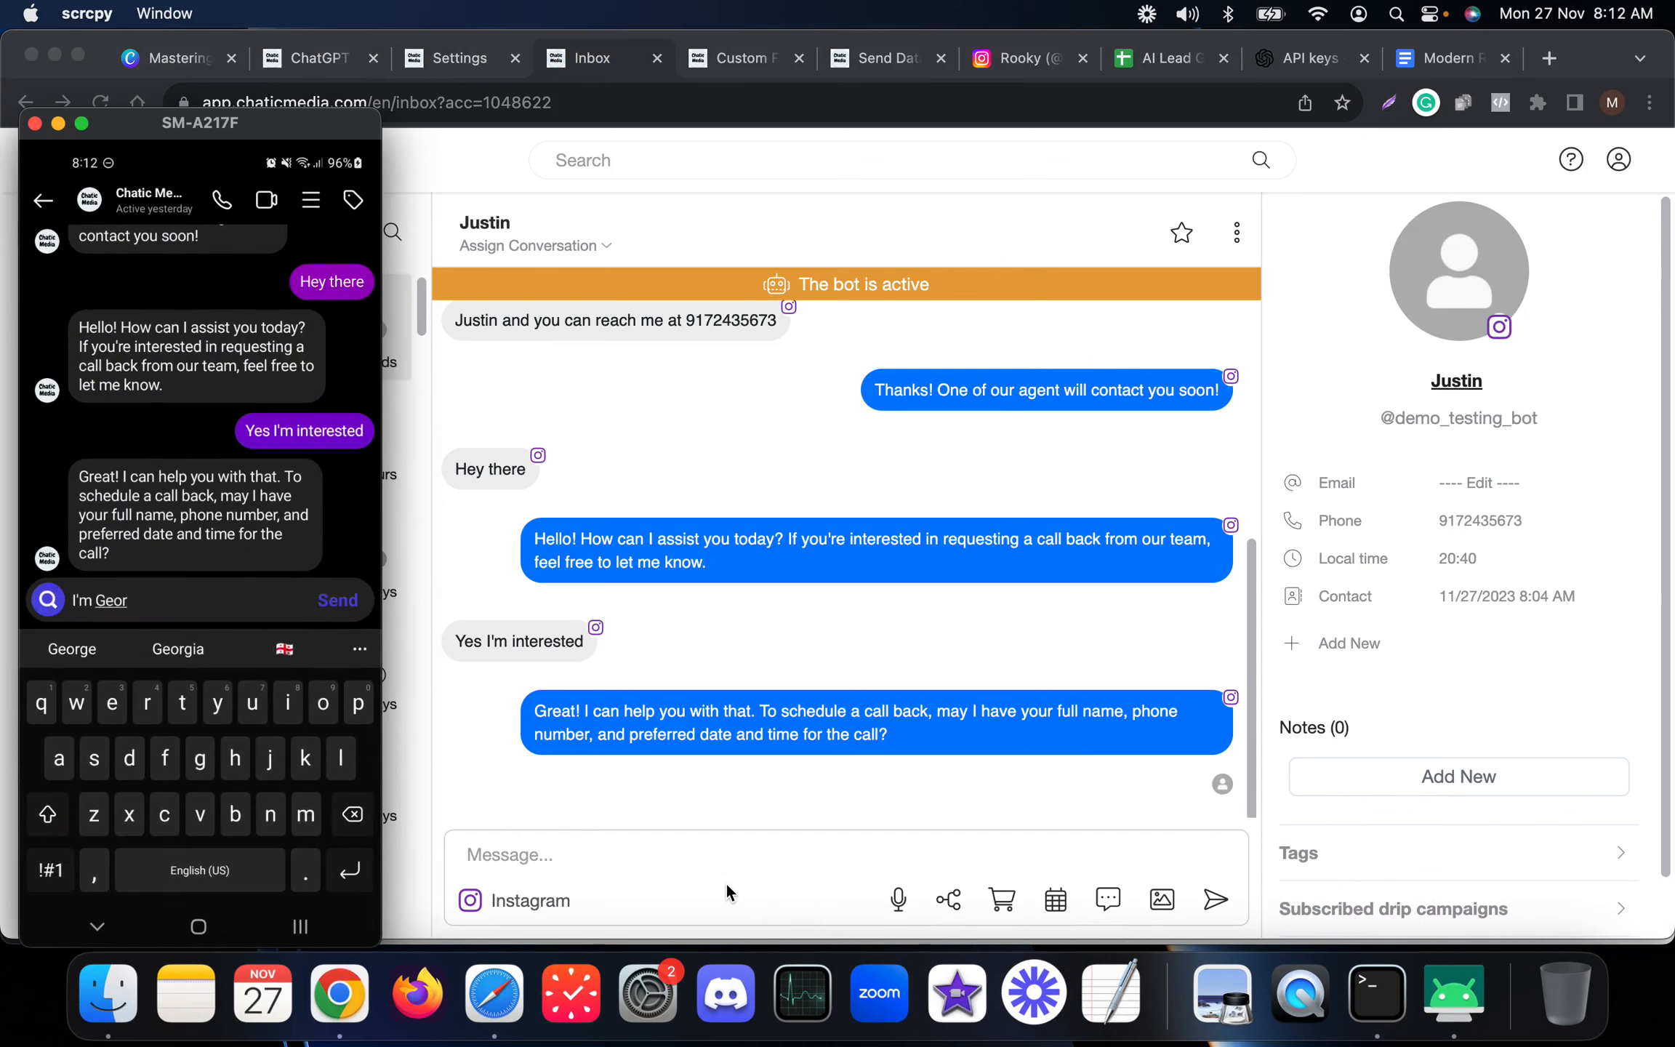
text(ge you)
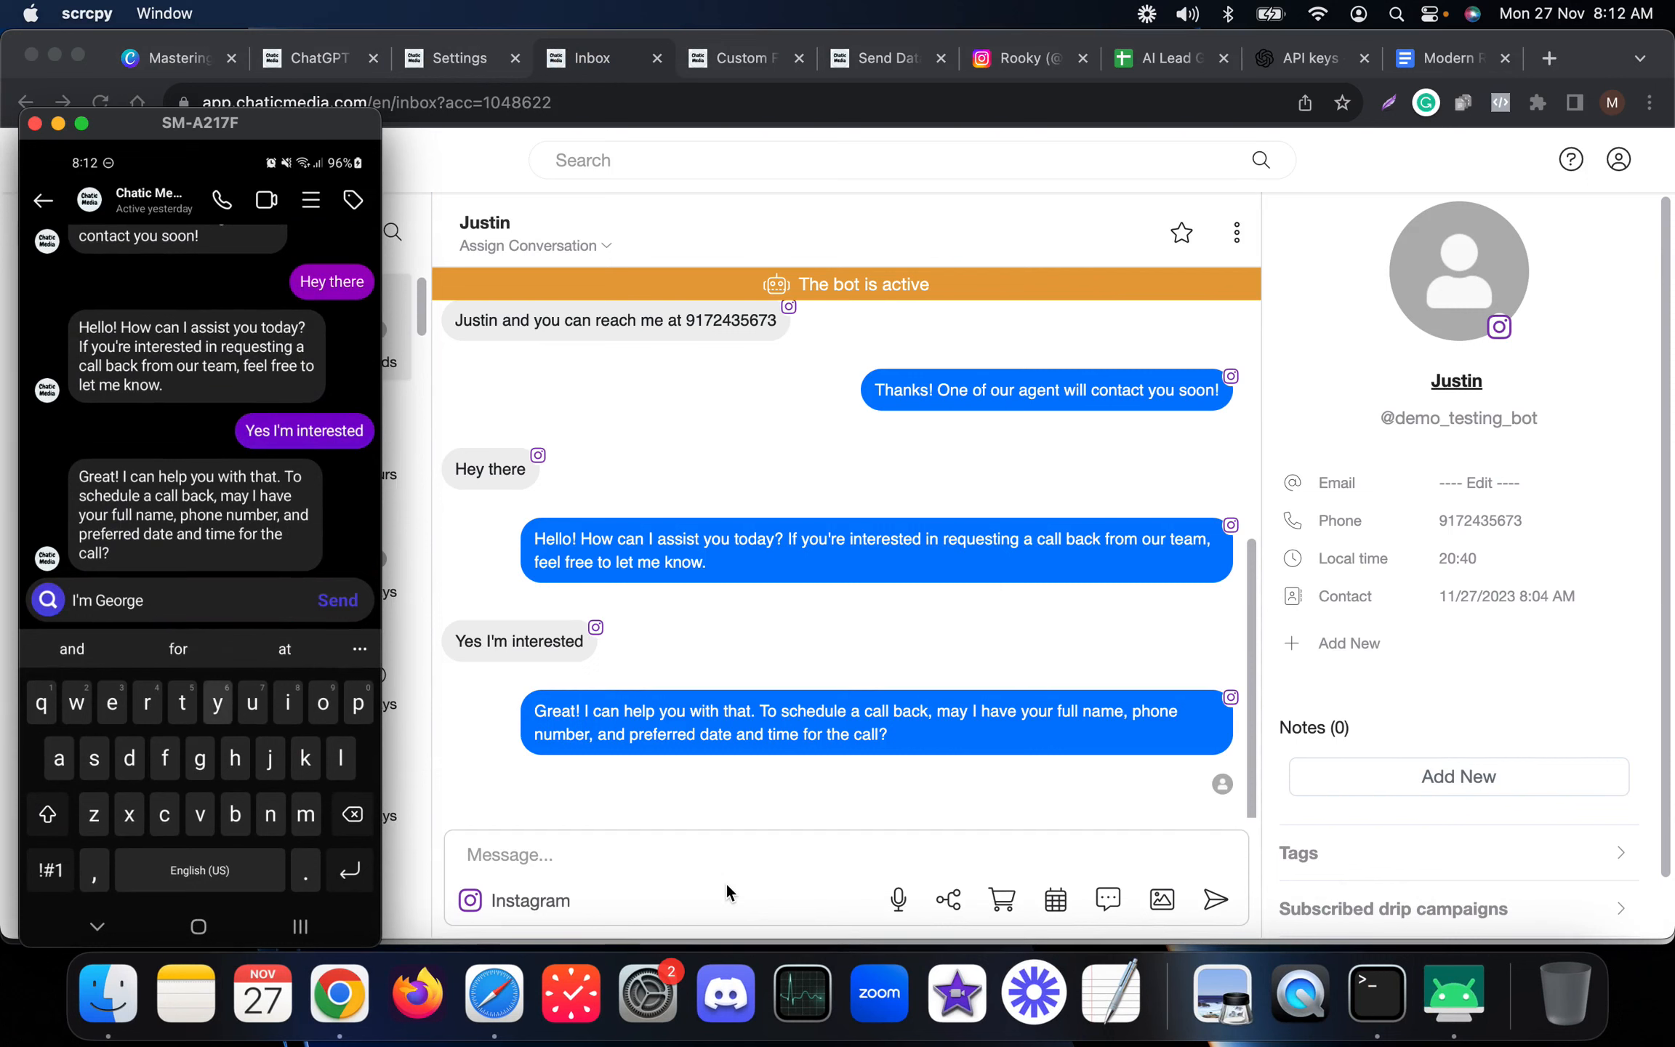
text( can reach)
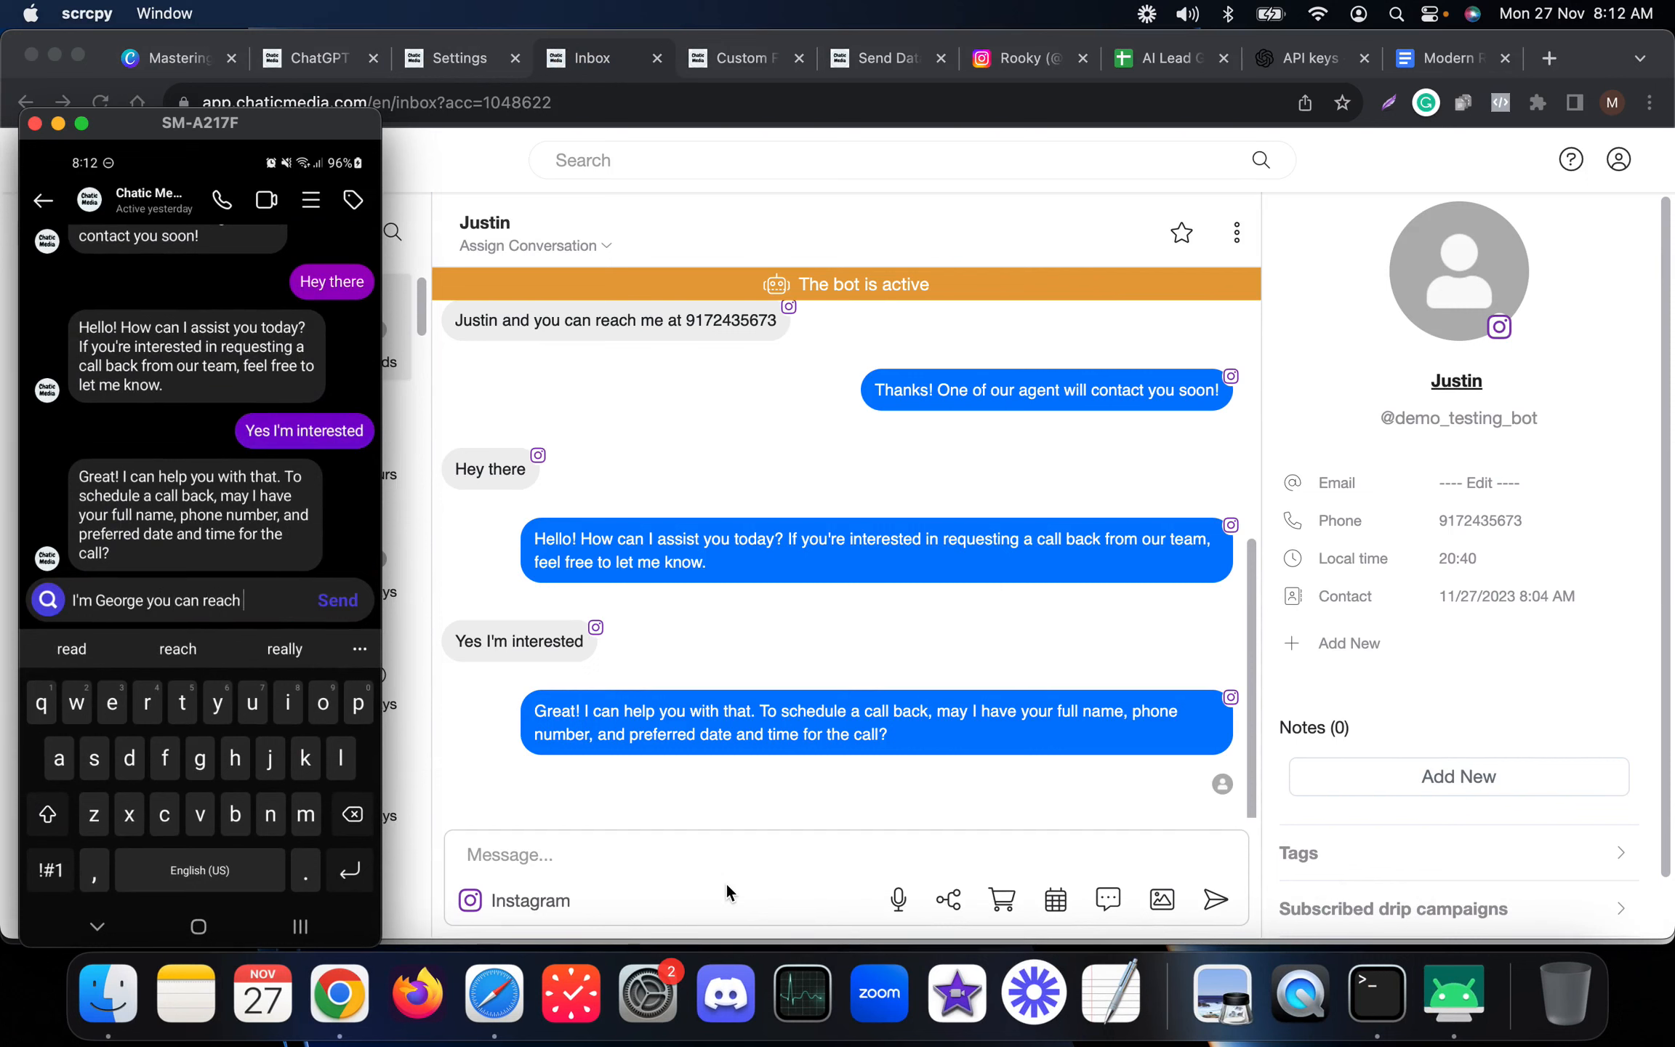
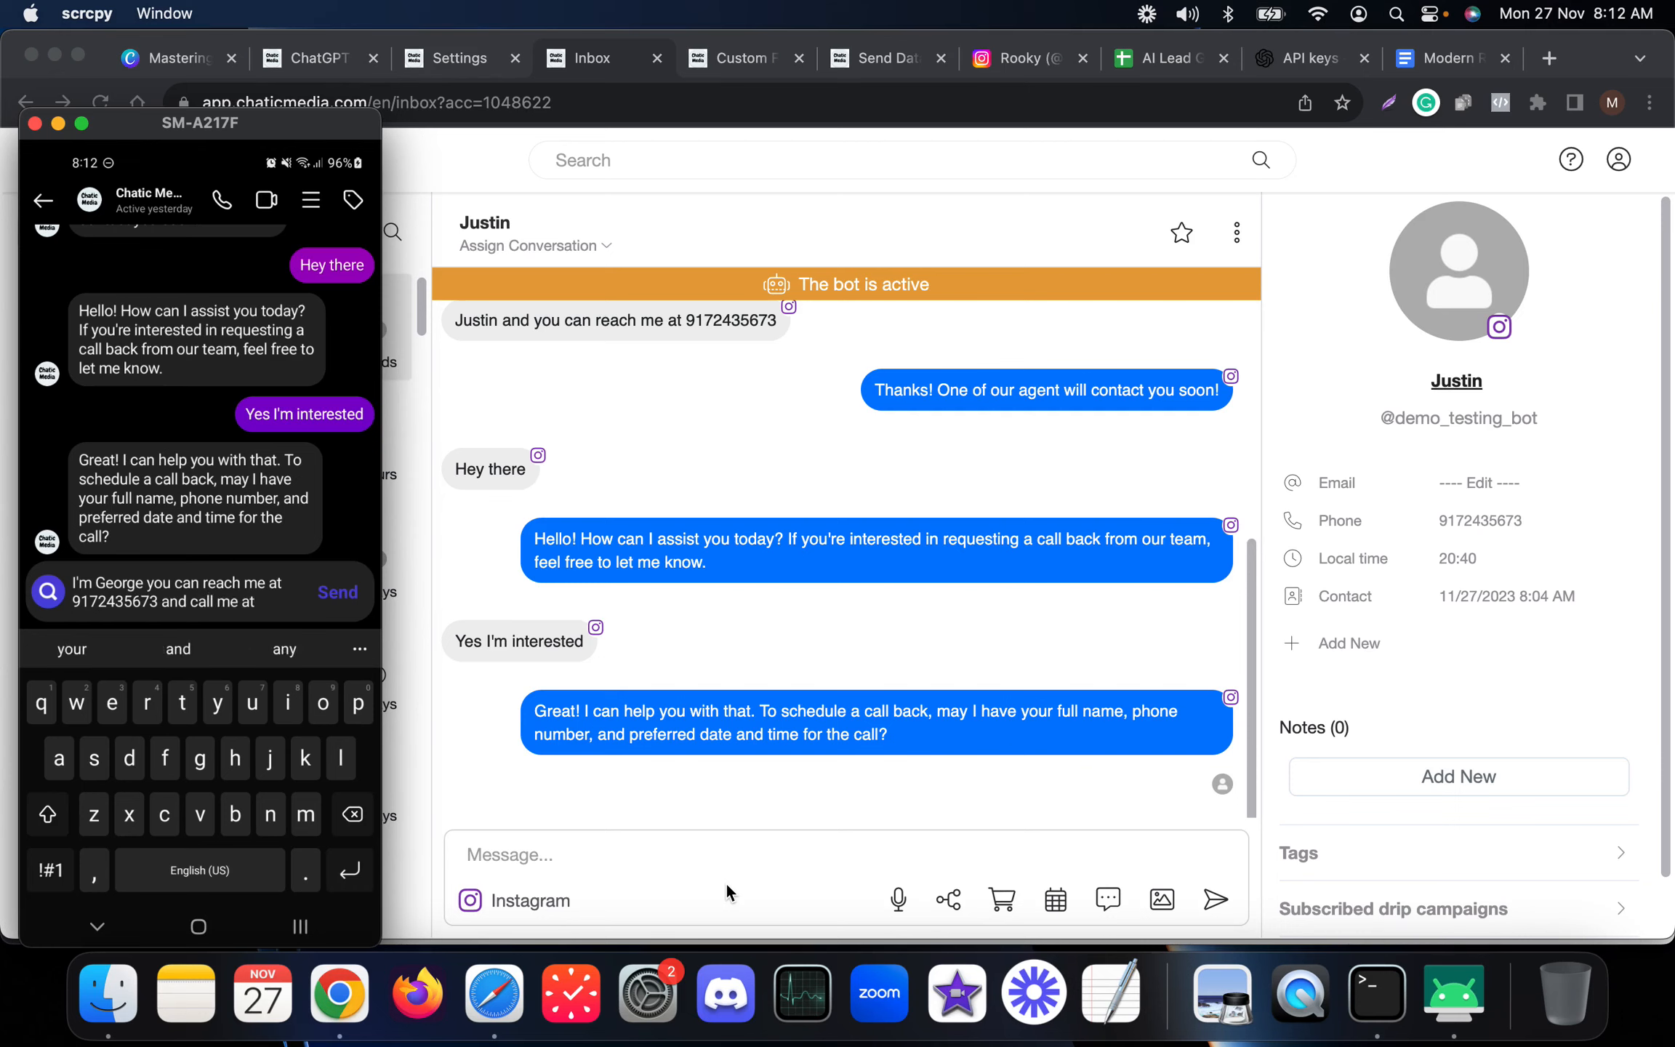
text( Nover)
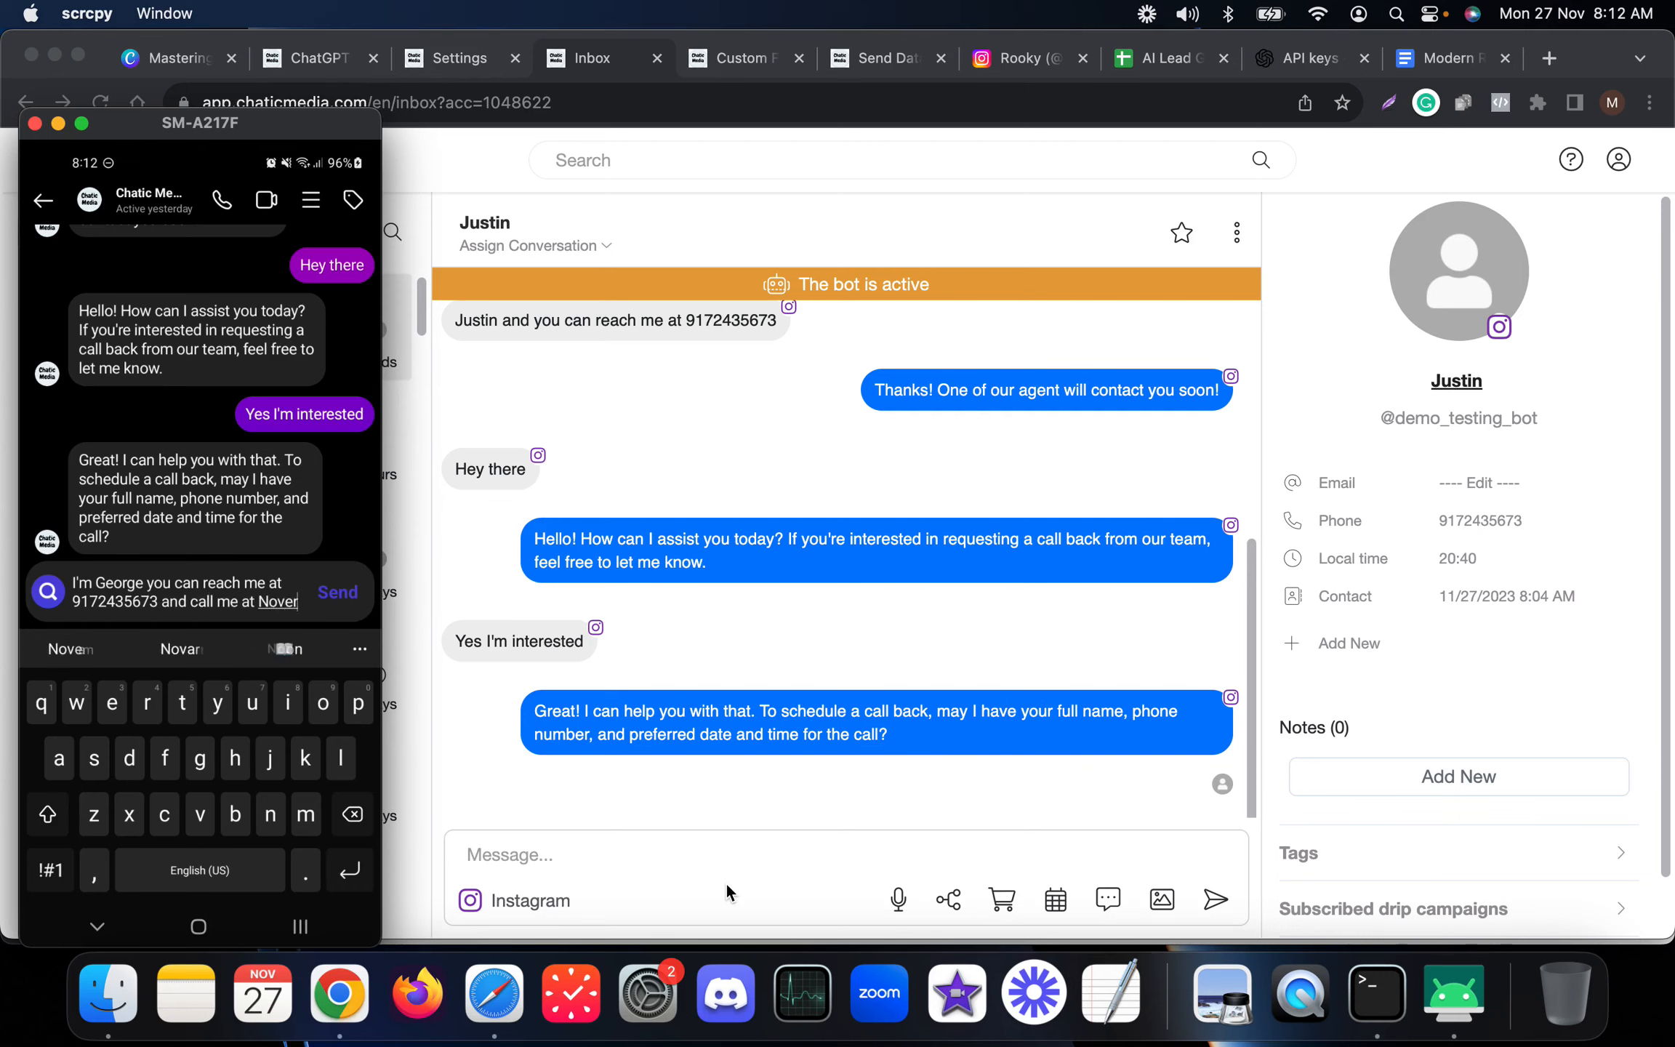
text(mNovember 2)
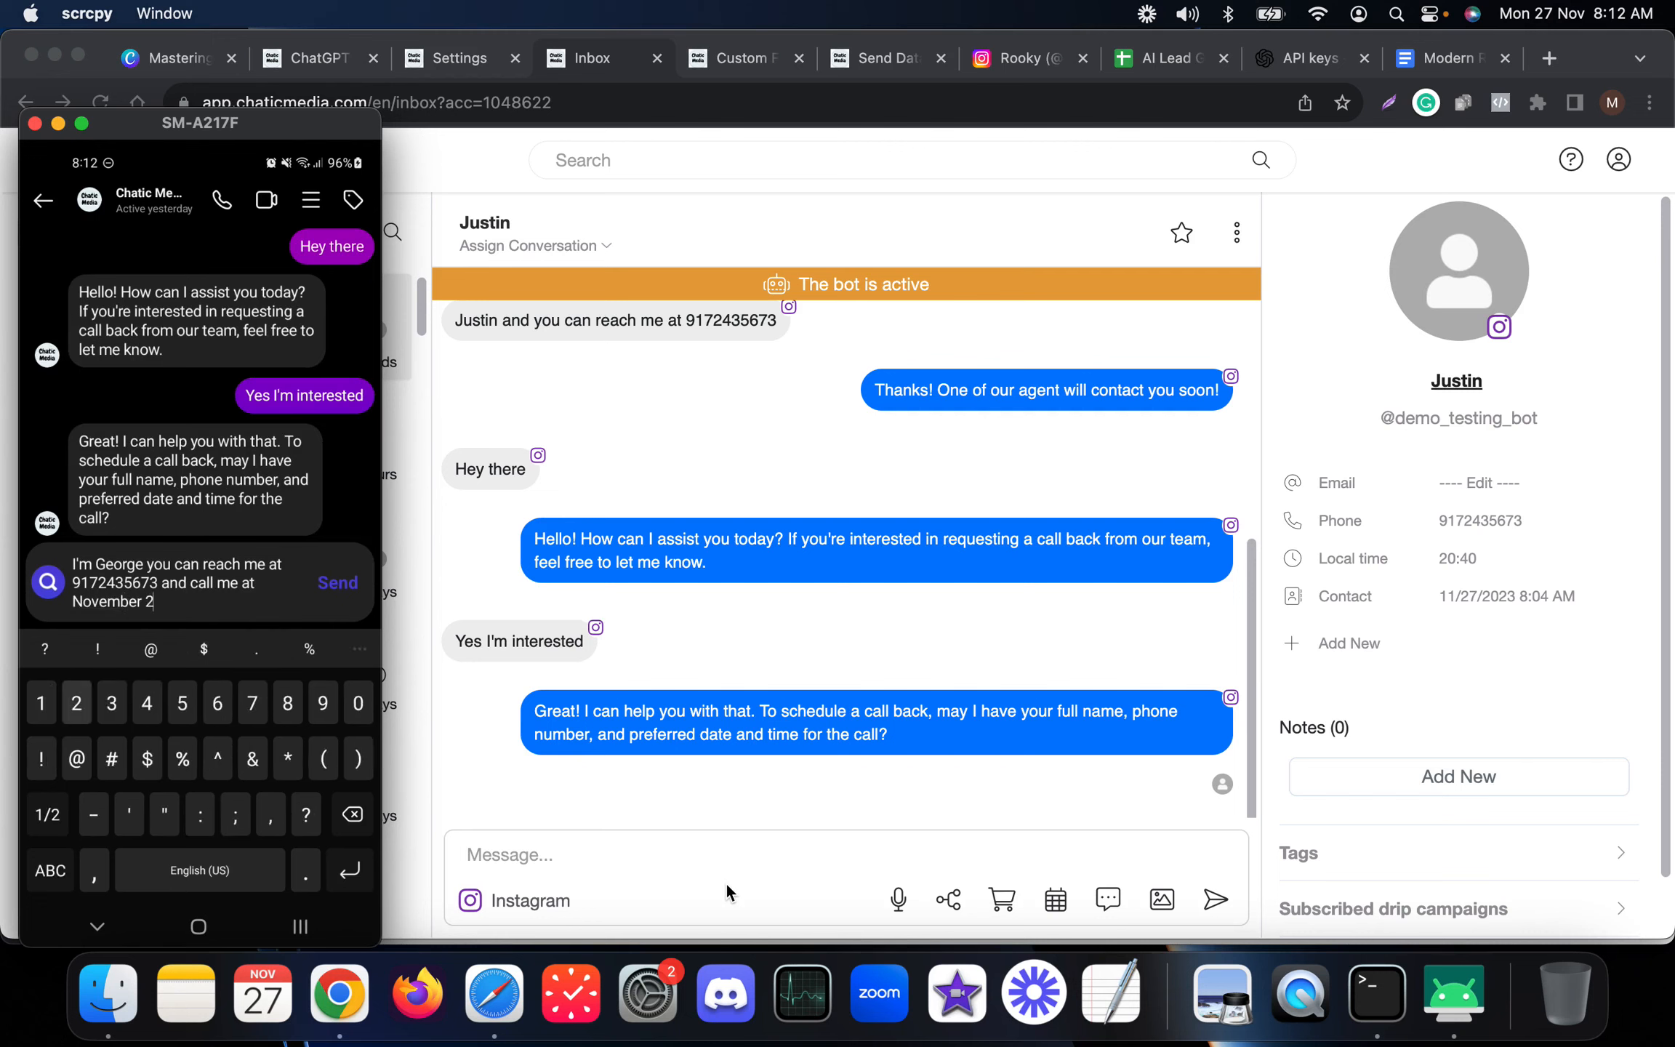
text(8 10am)
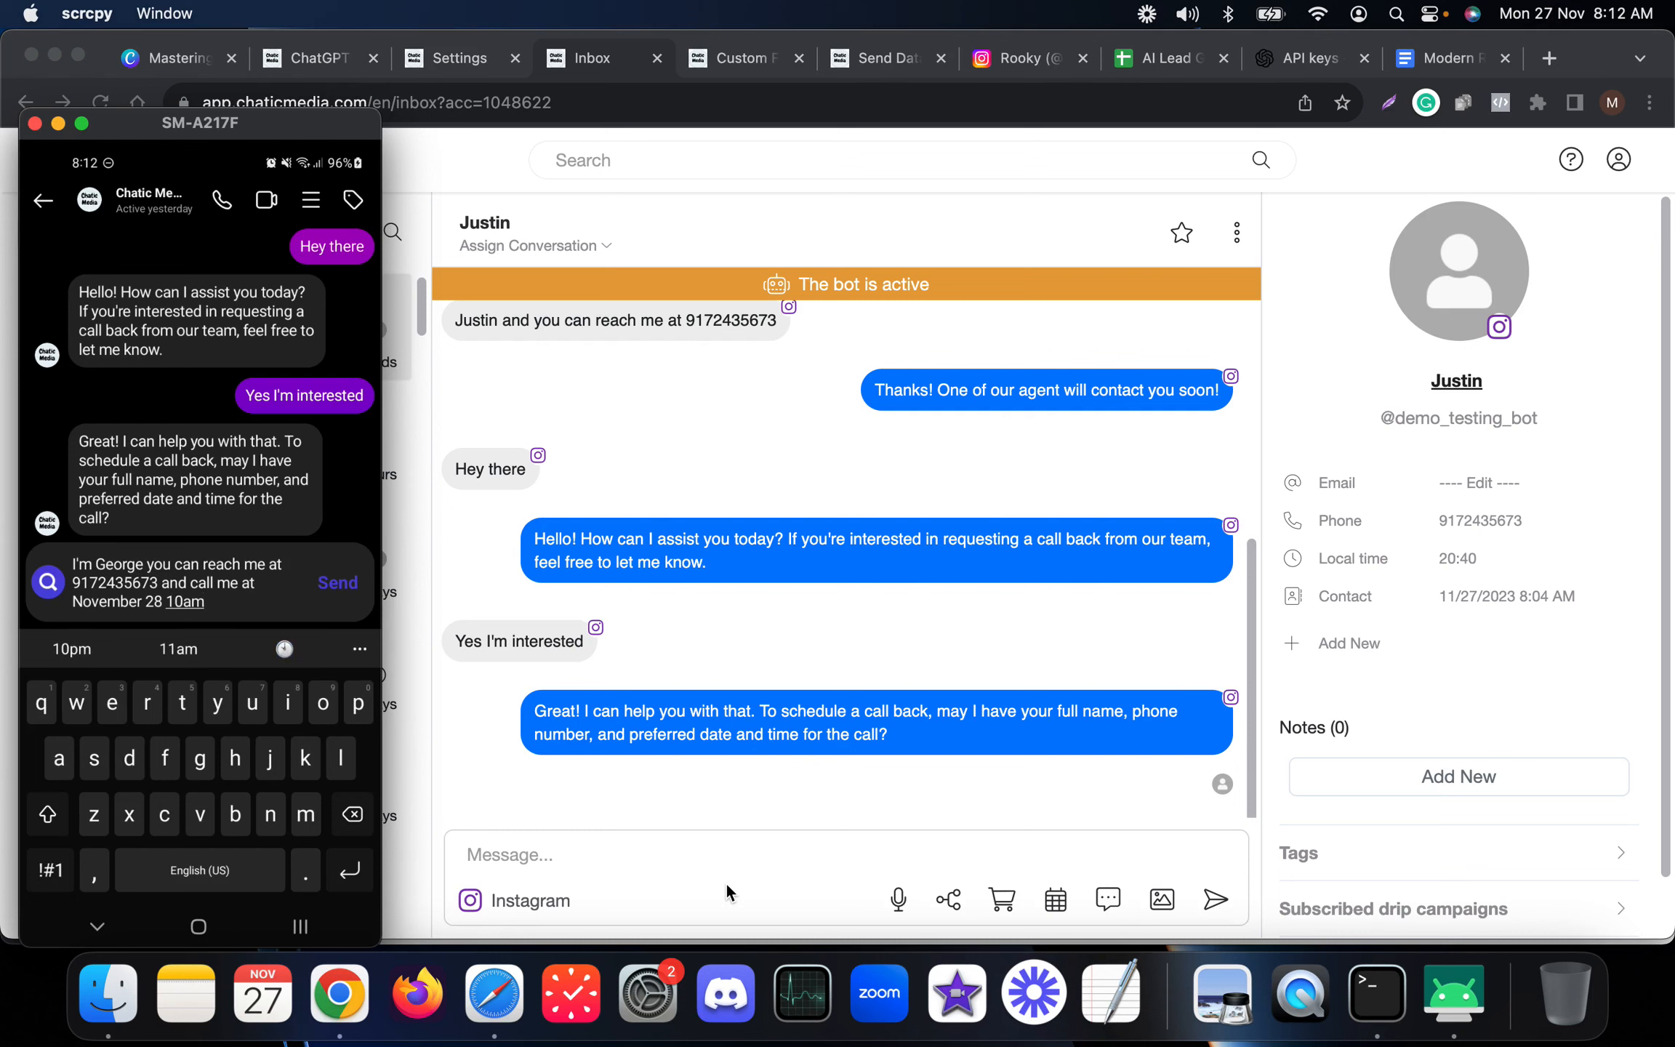
key(Return)
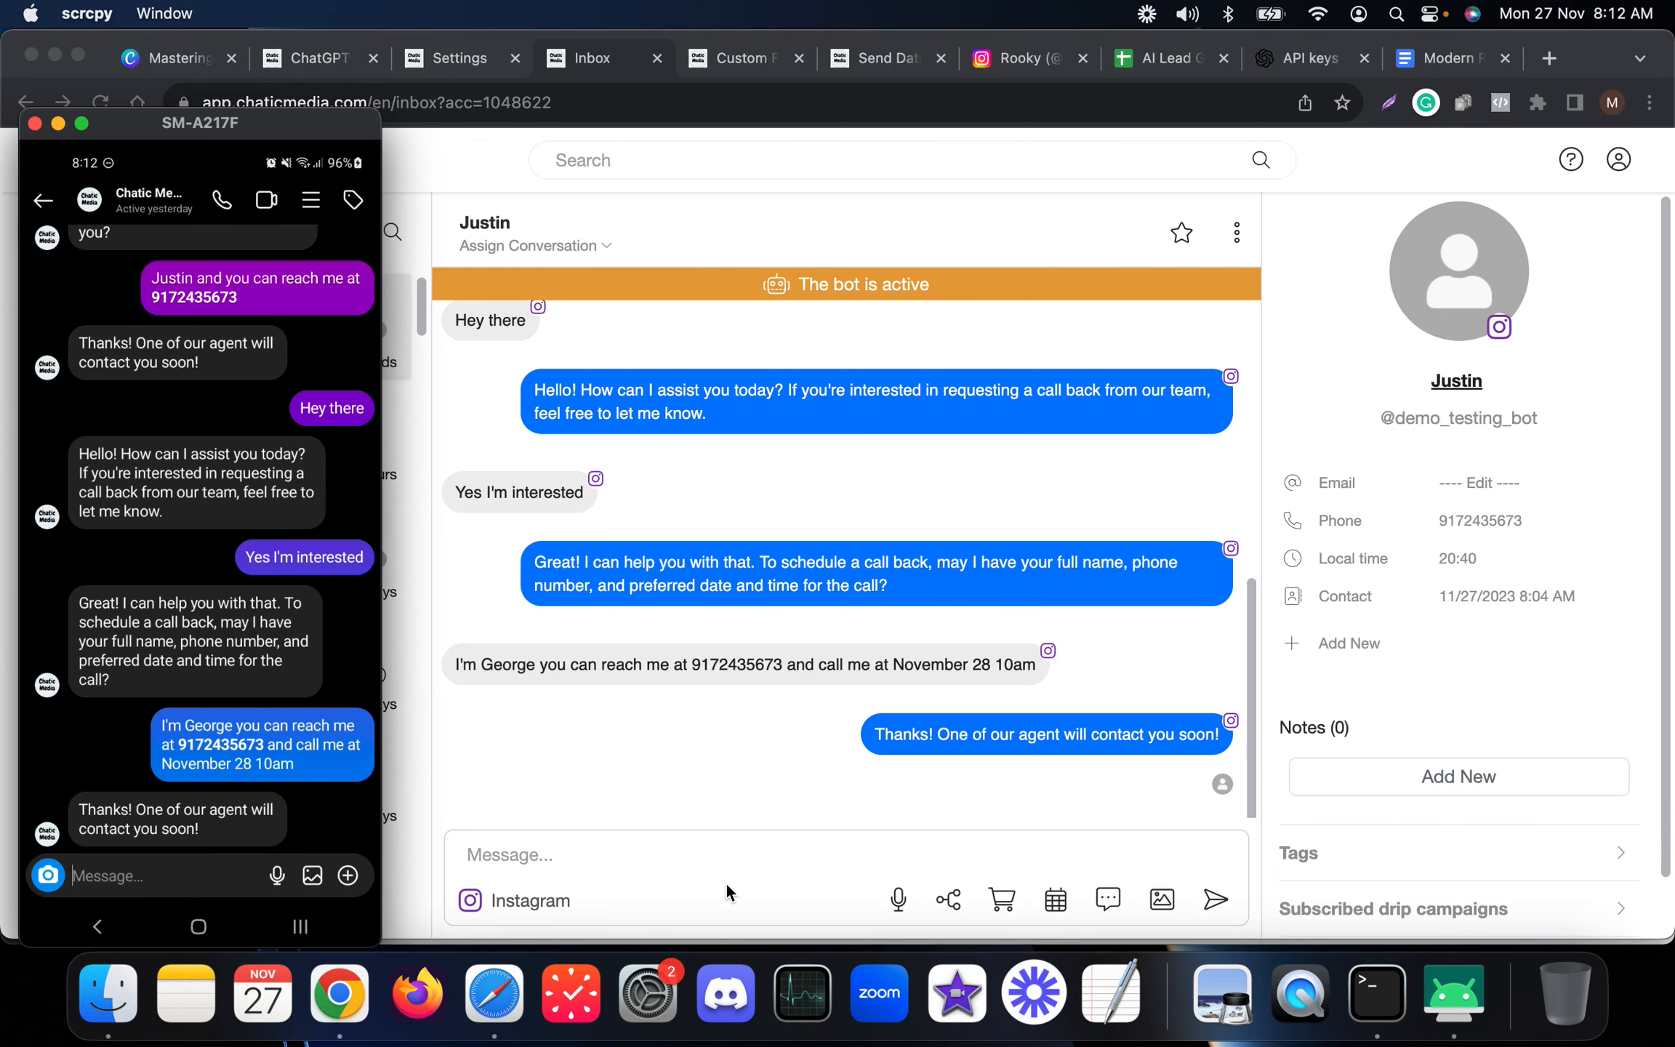
Examine the new lead row captured in the Leads sheet, including its Date and Preferred Date Time cells.
click(895, 606)
click(1172, 69)
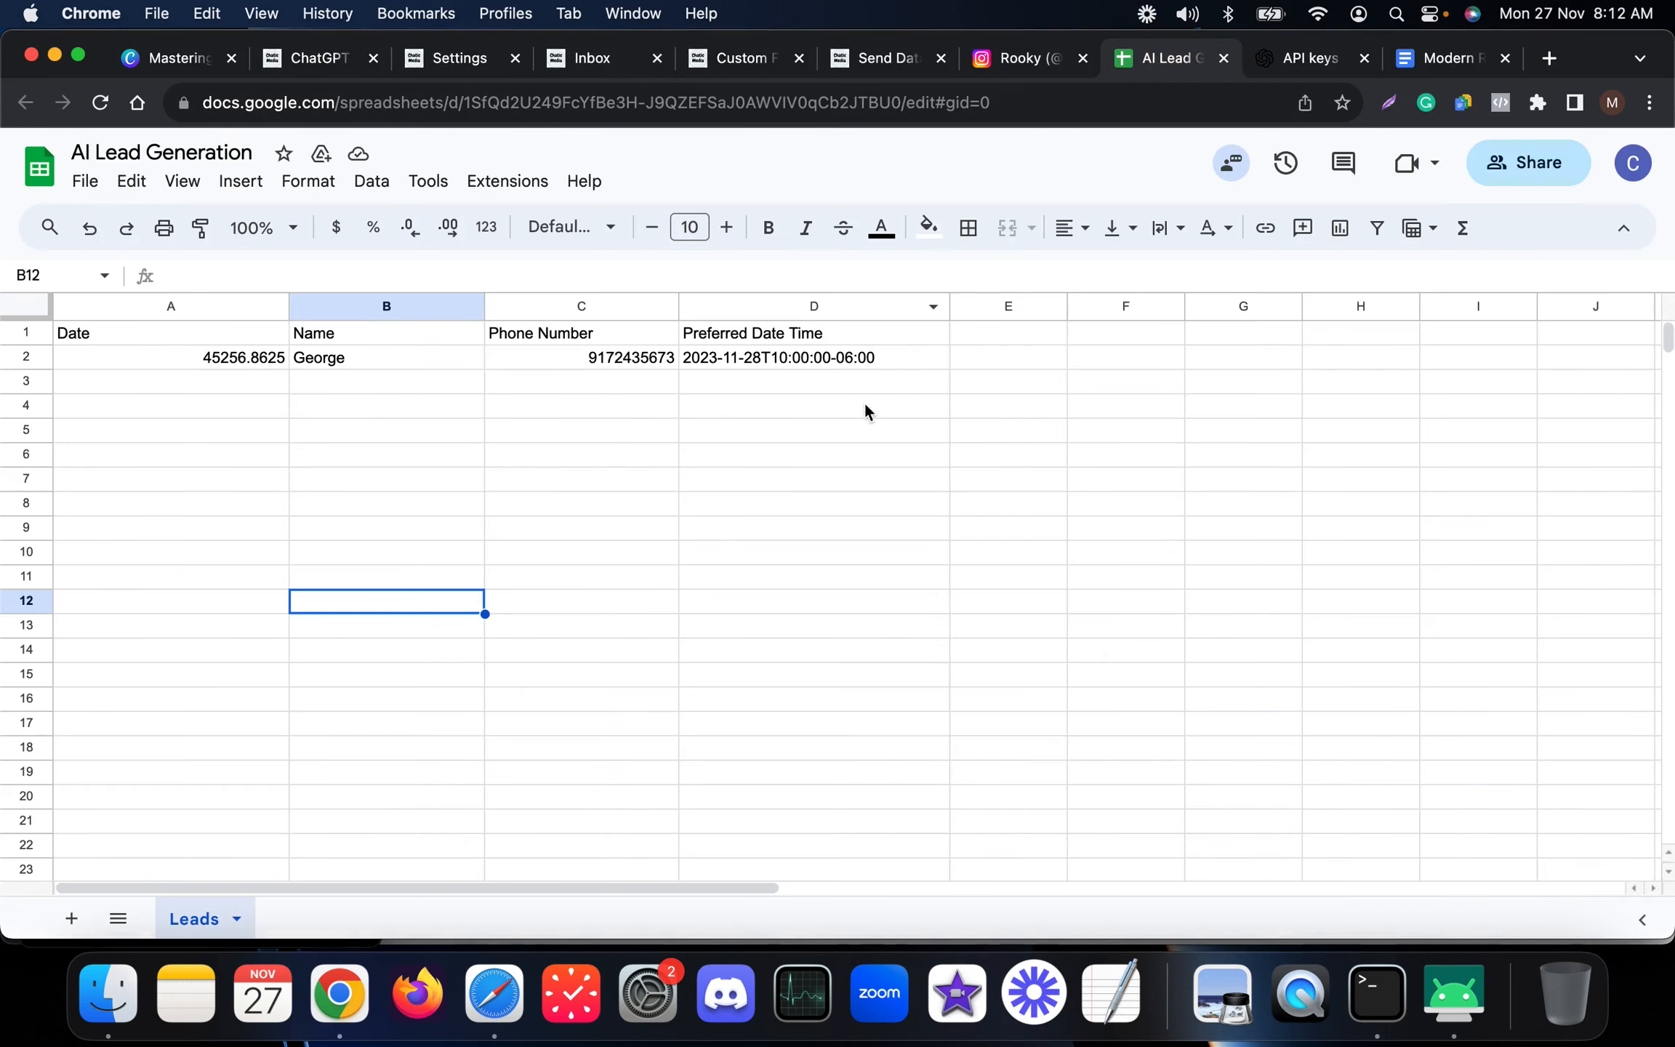
click(801, 480)
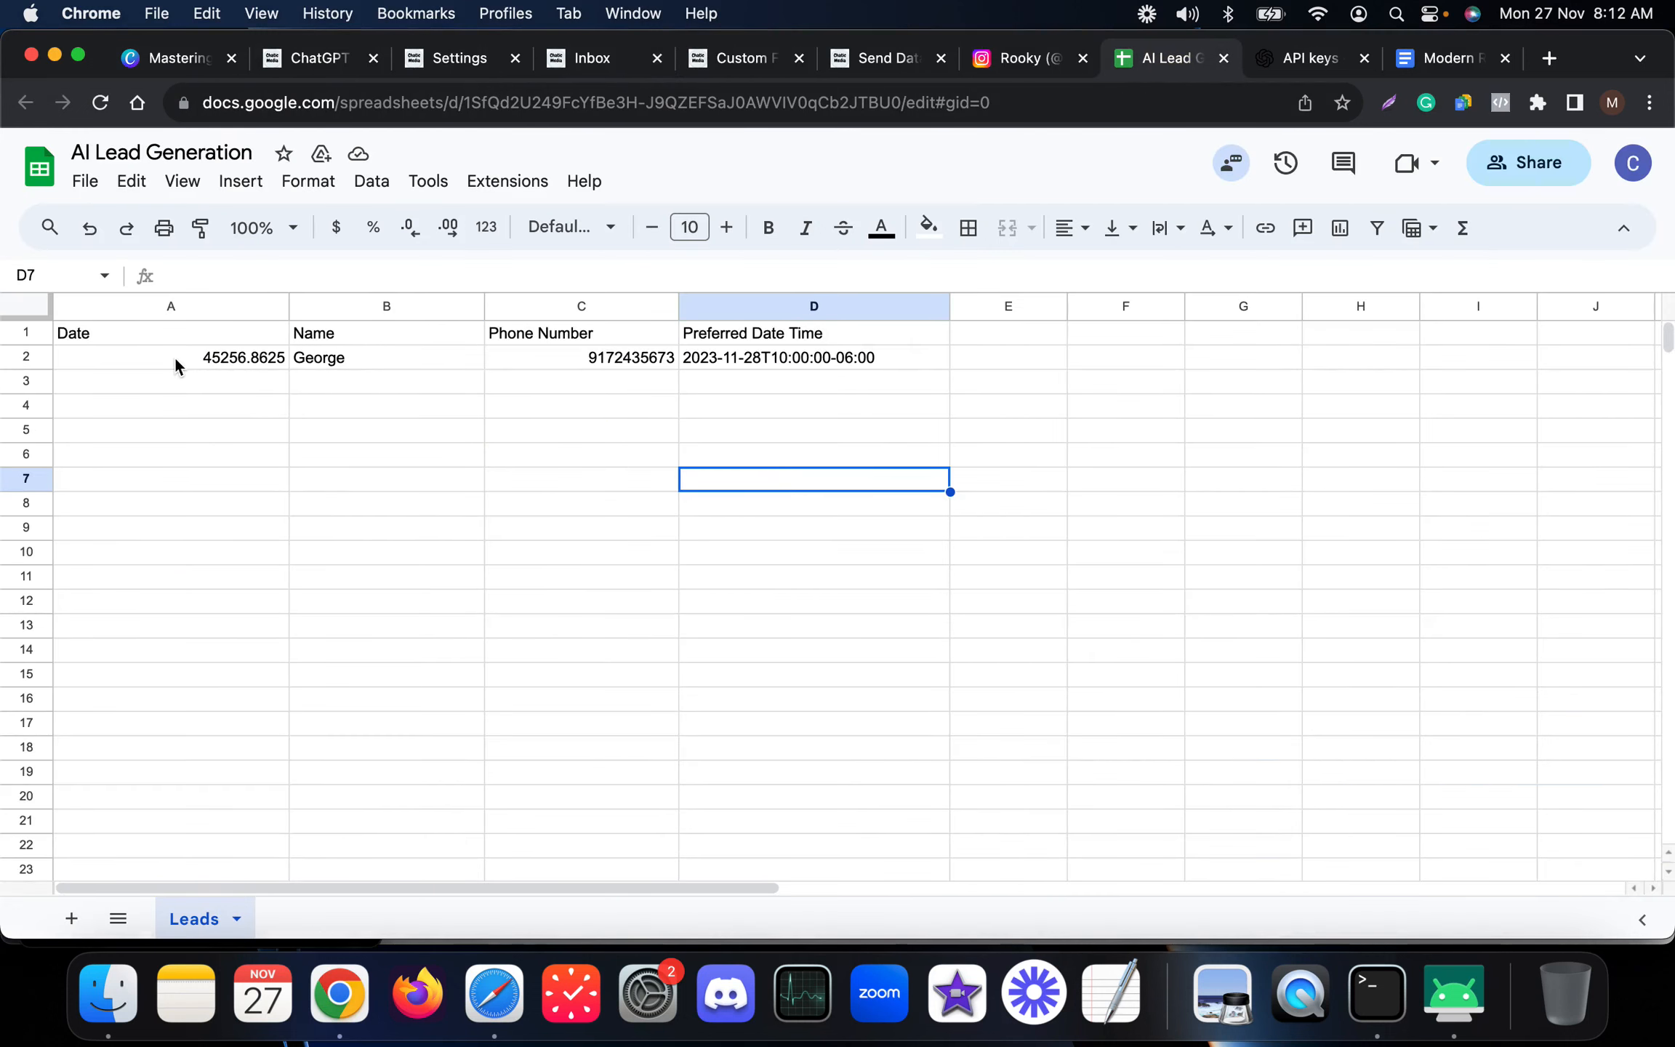
drag(175, 360, 802, 366)
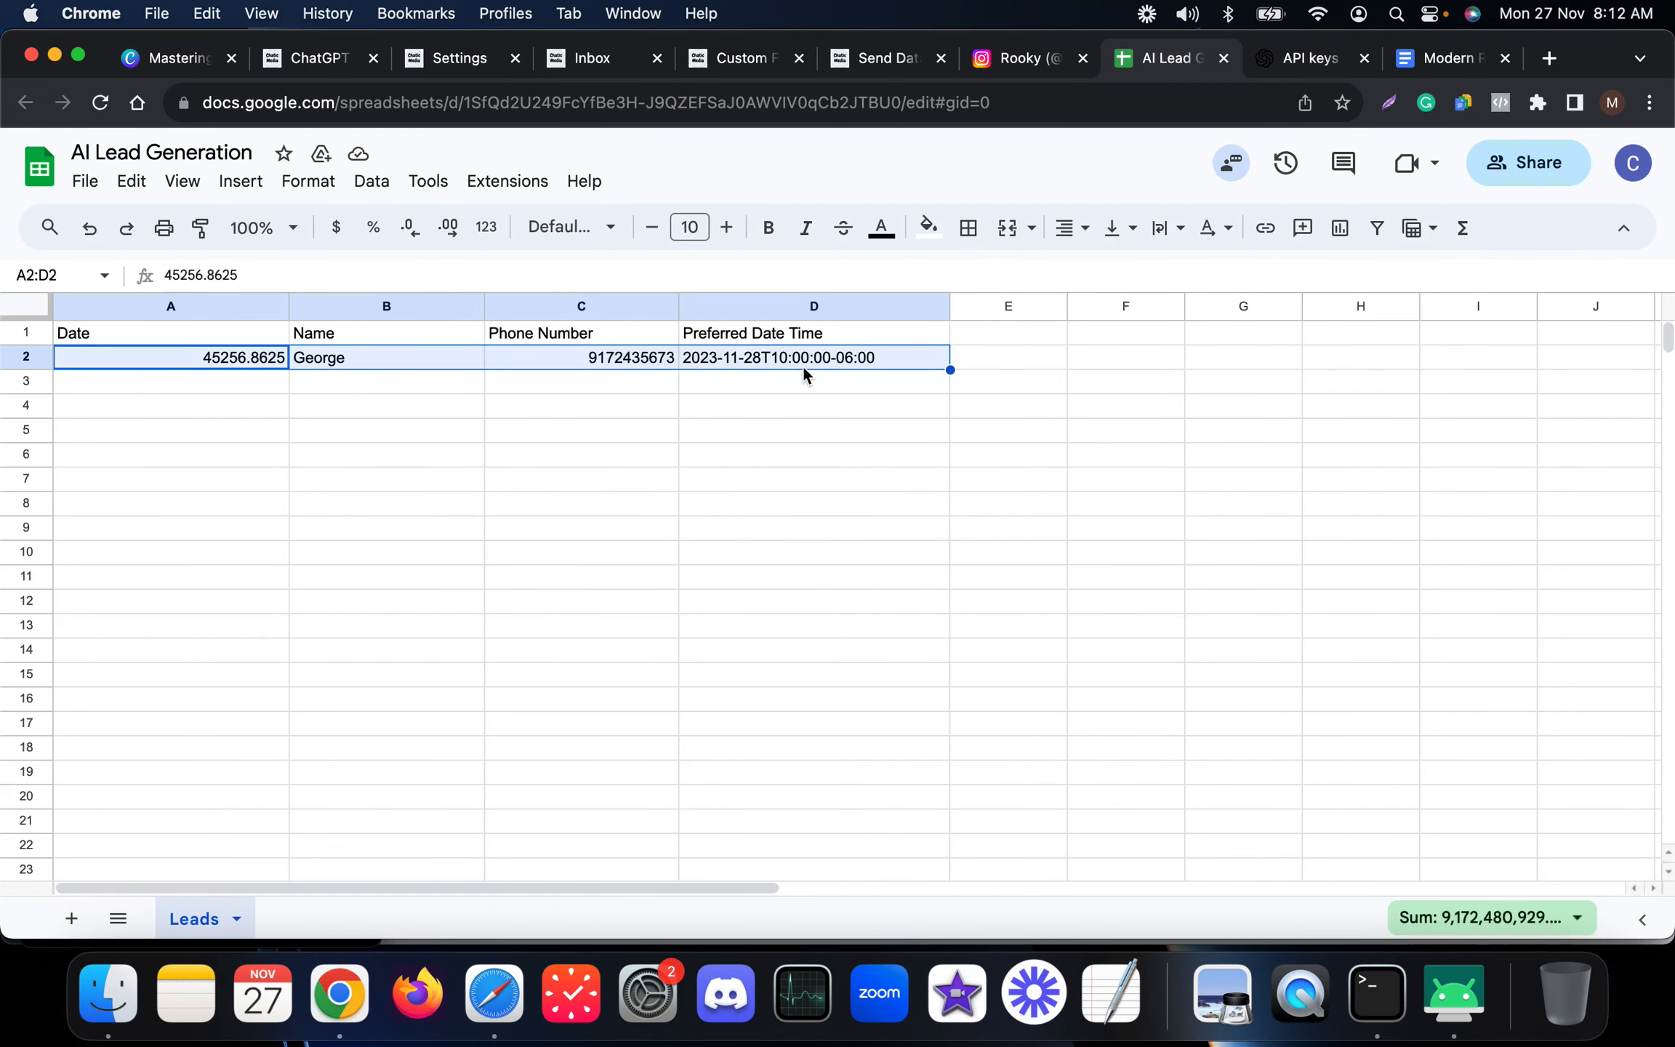
click(767, 389)
click(762, 358)
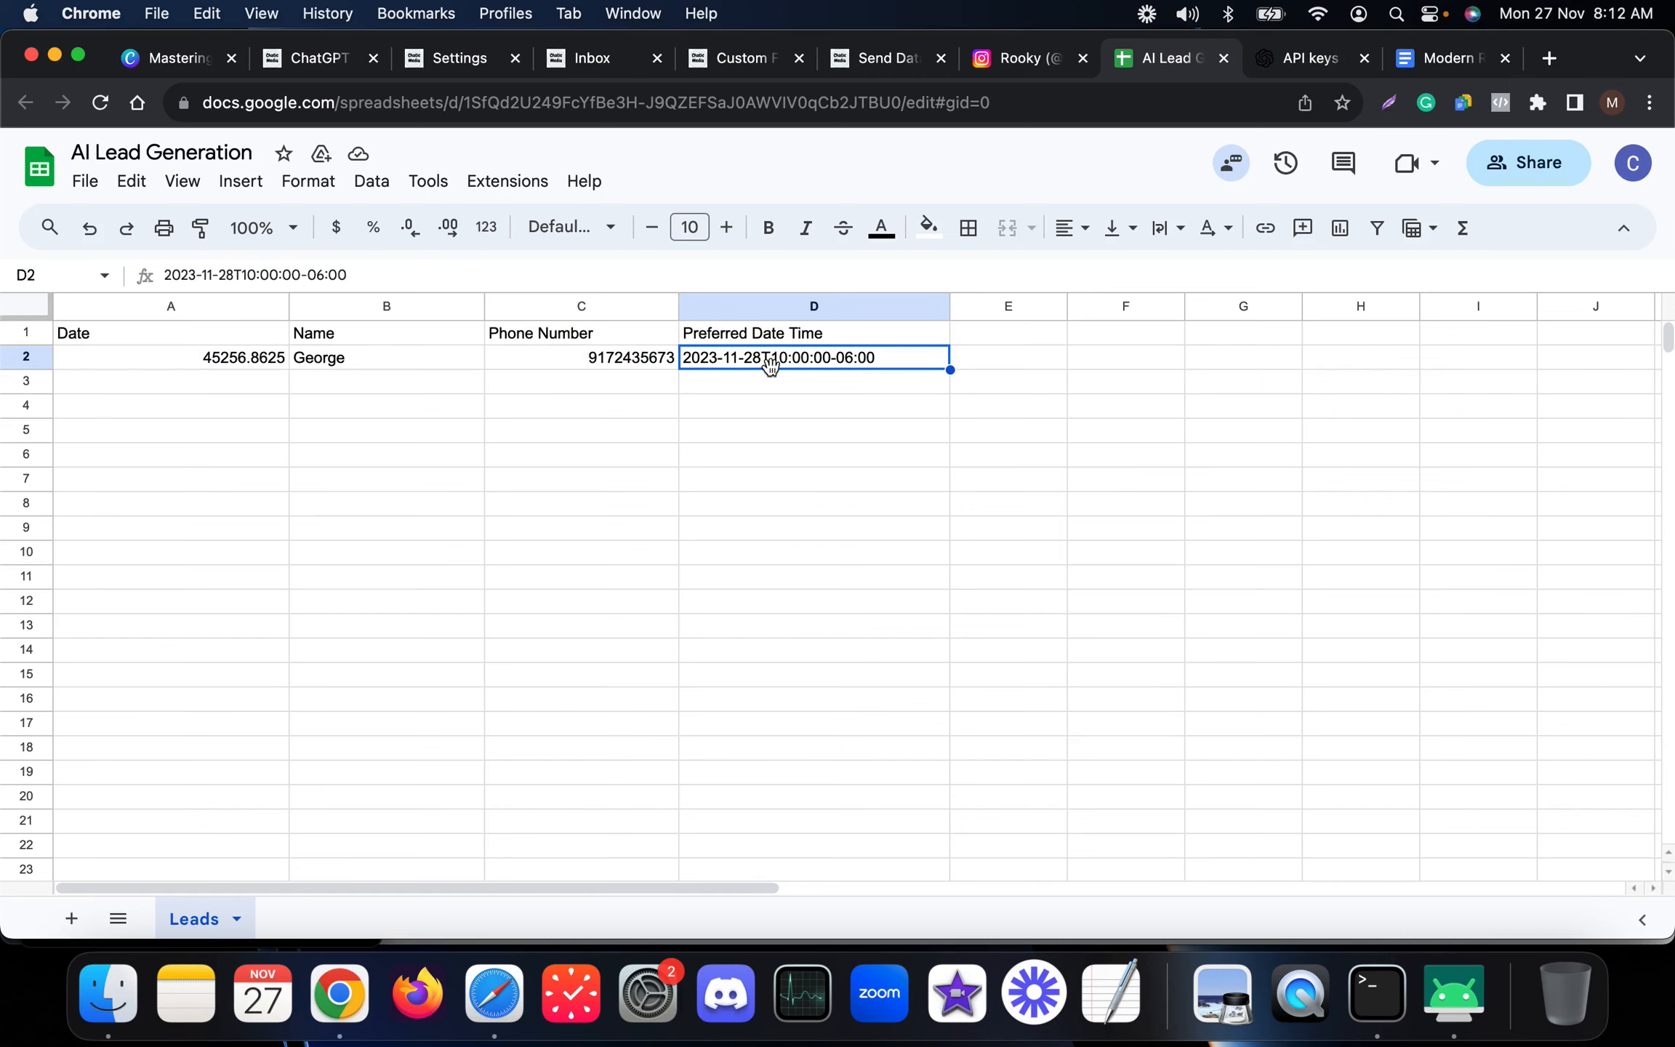
click(724, 409)
drag(262, 358, 916, 365)
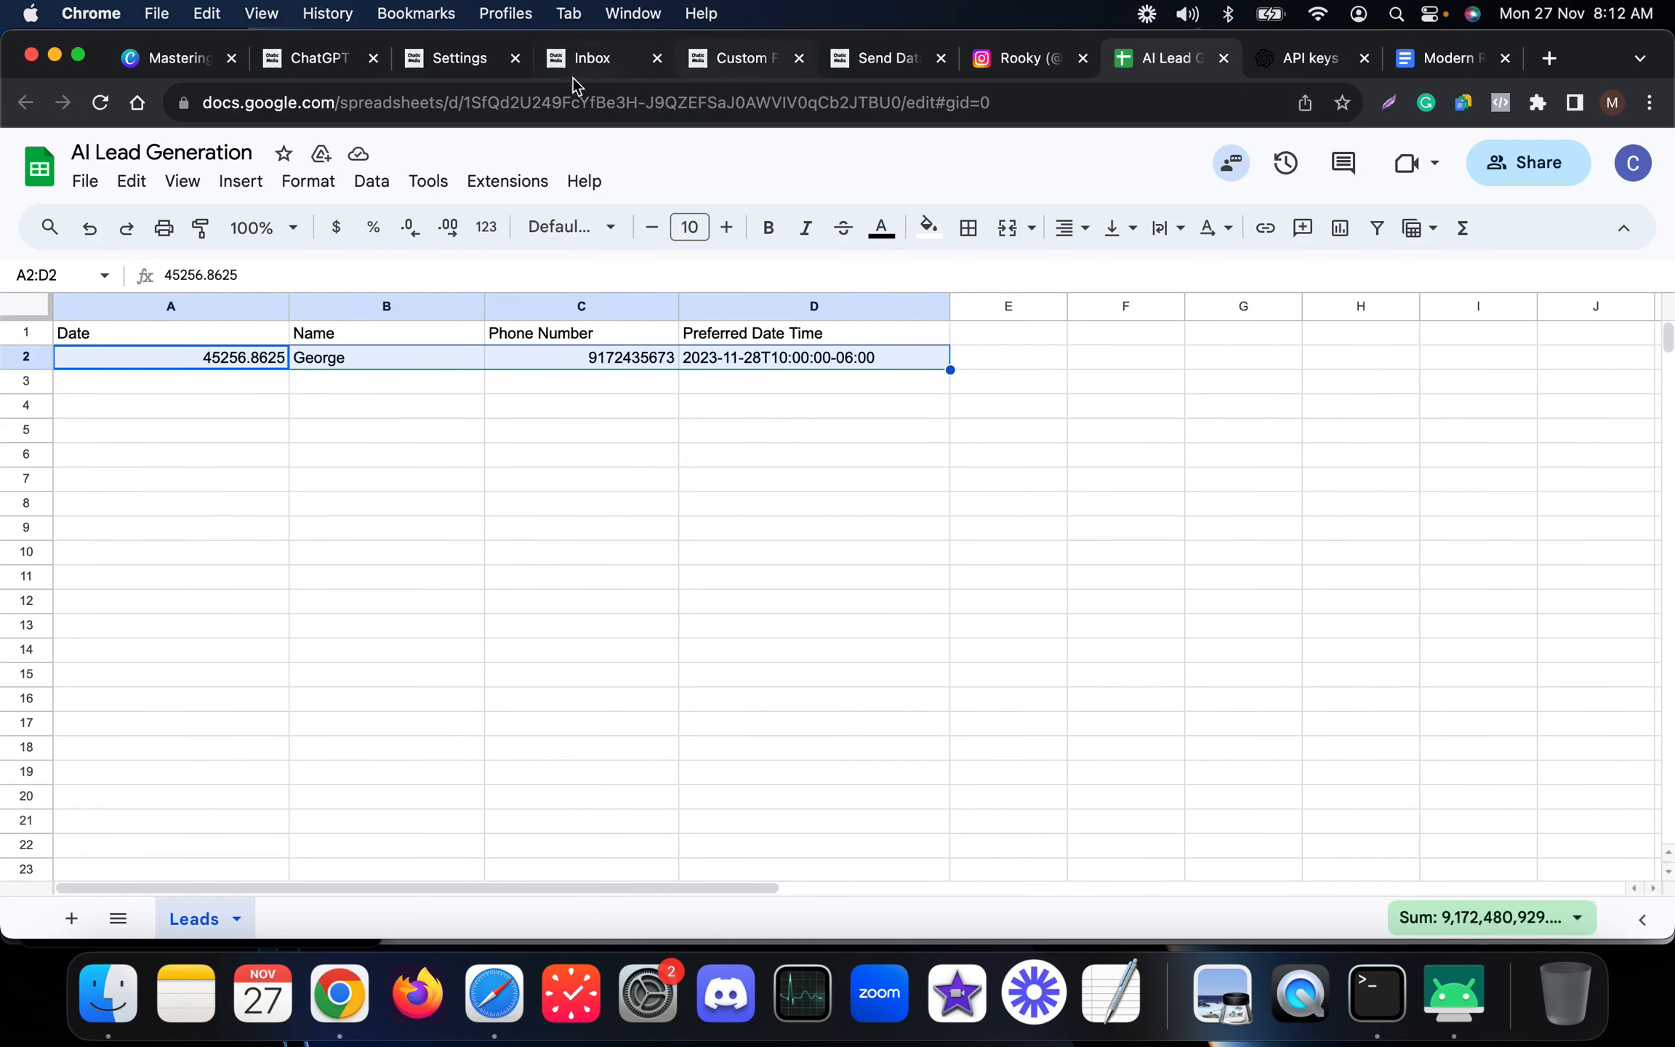
Add a new Actions node to the Send Data To Google Sheets flow and place it below the existing nodes.
click(716, 58)
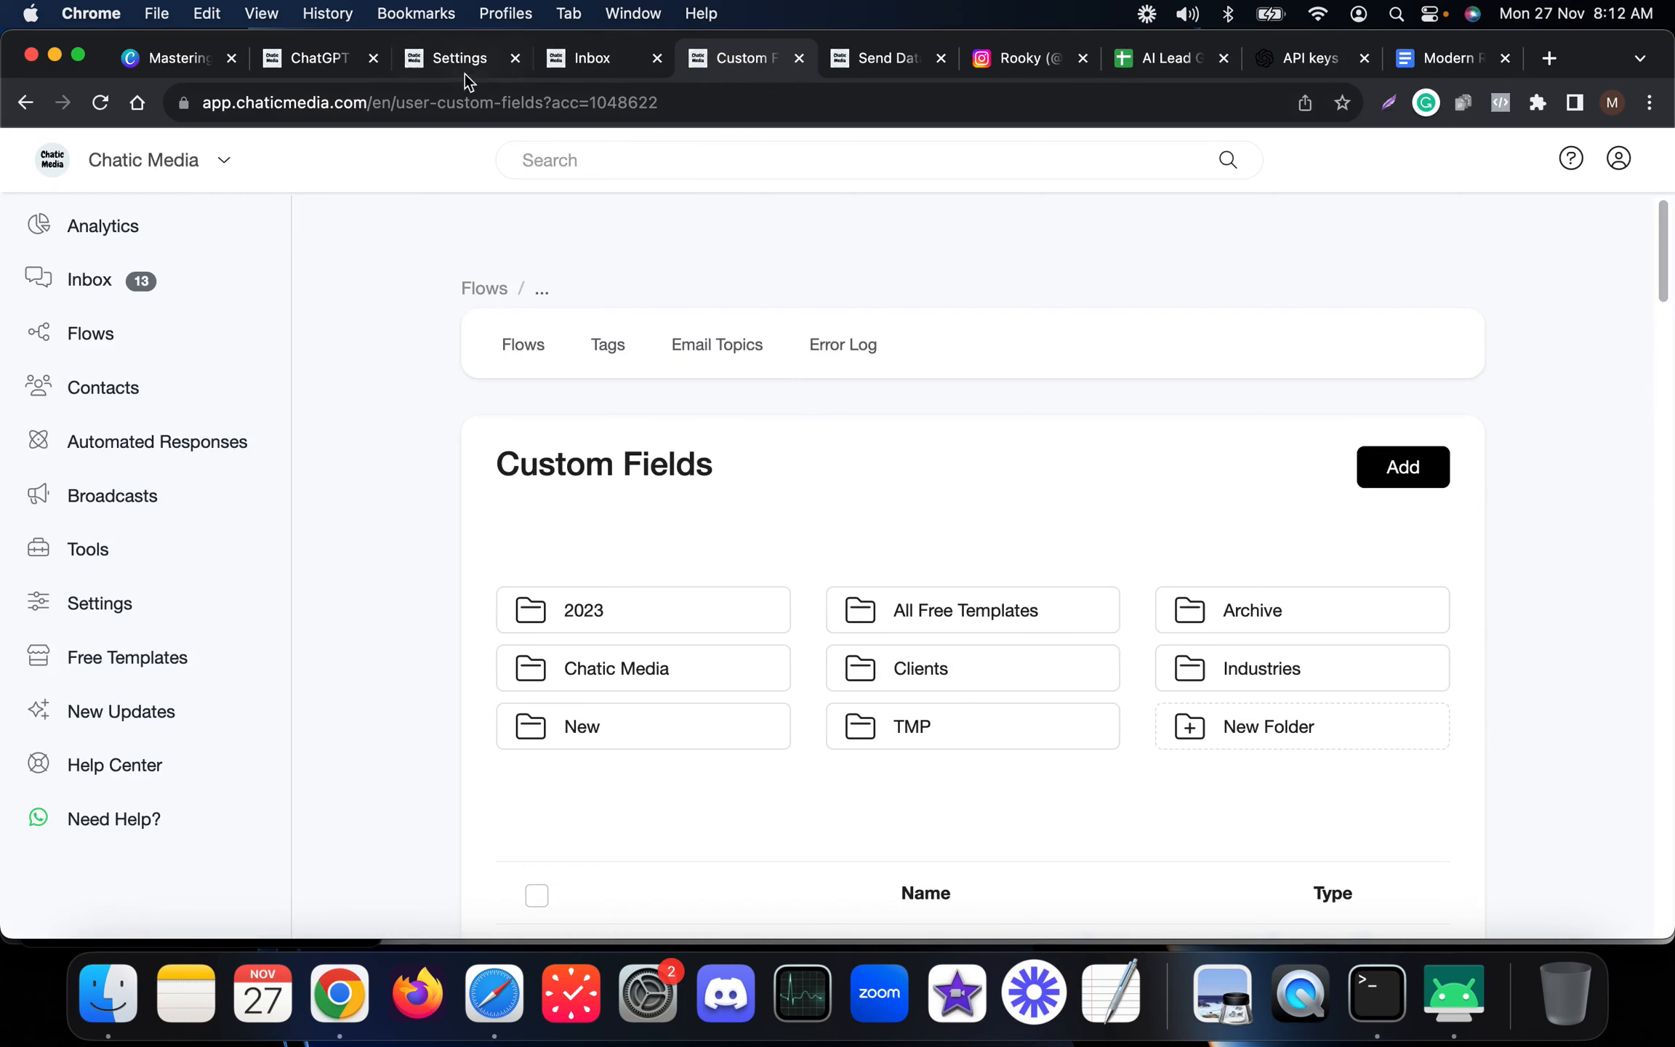
click(856, 60)
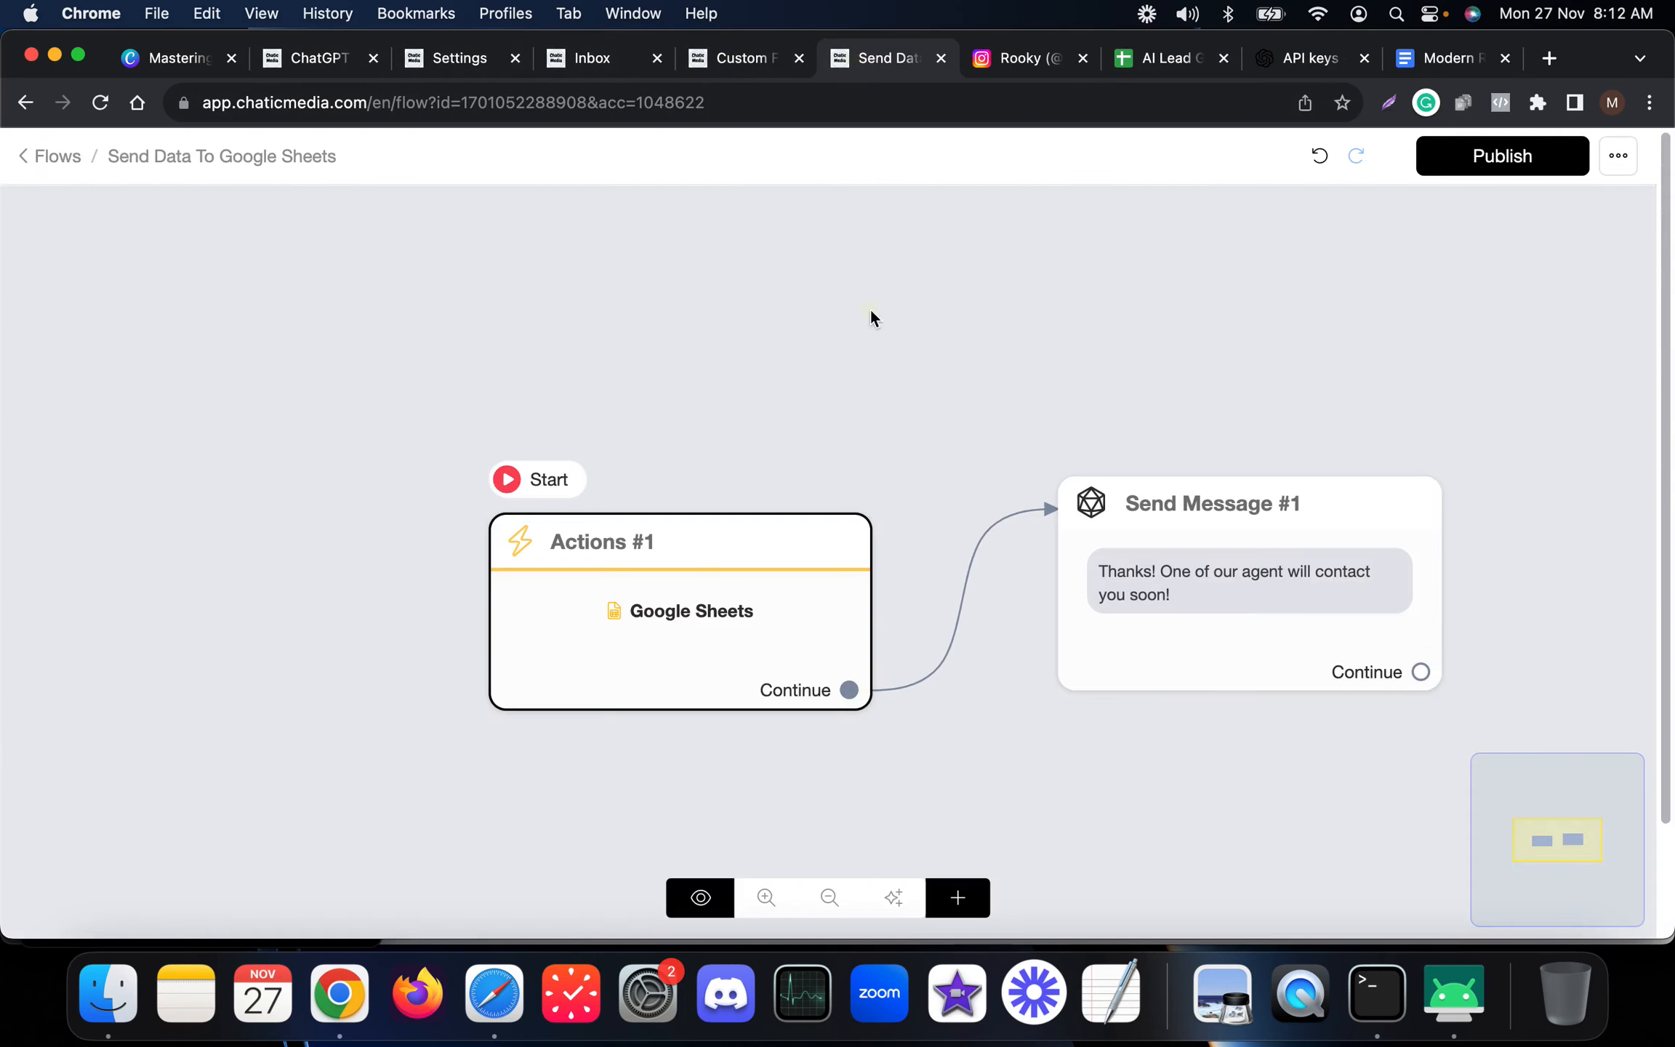
click(959, 896)
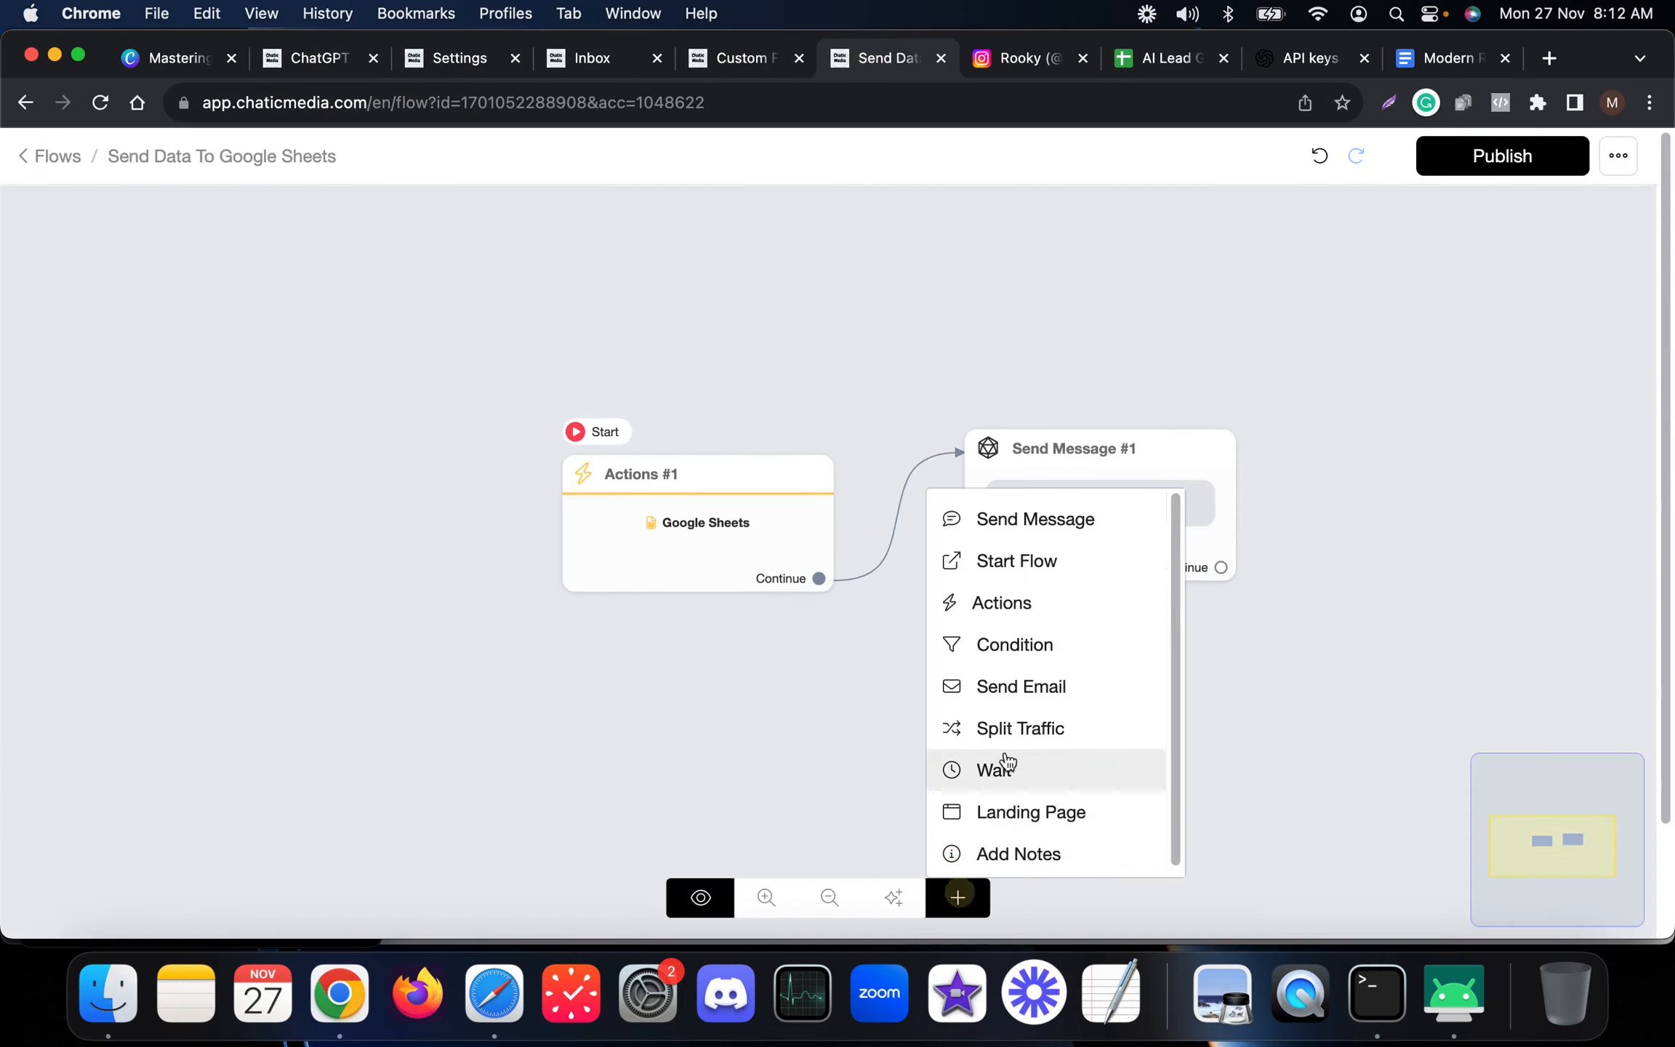
click(1012, 608)
drag(1215, 651, 843, 720)
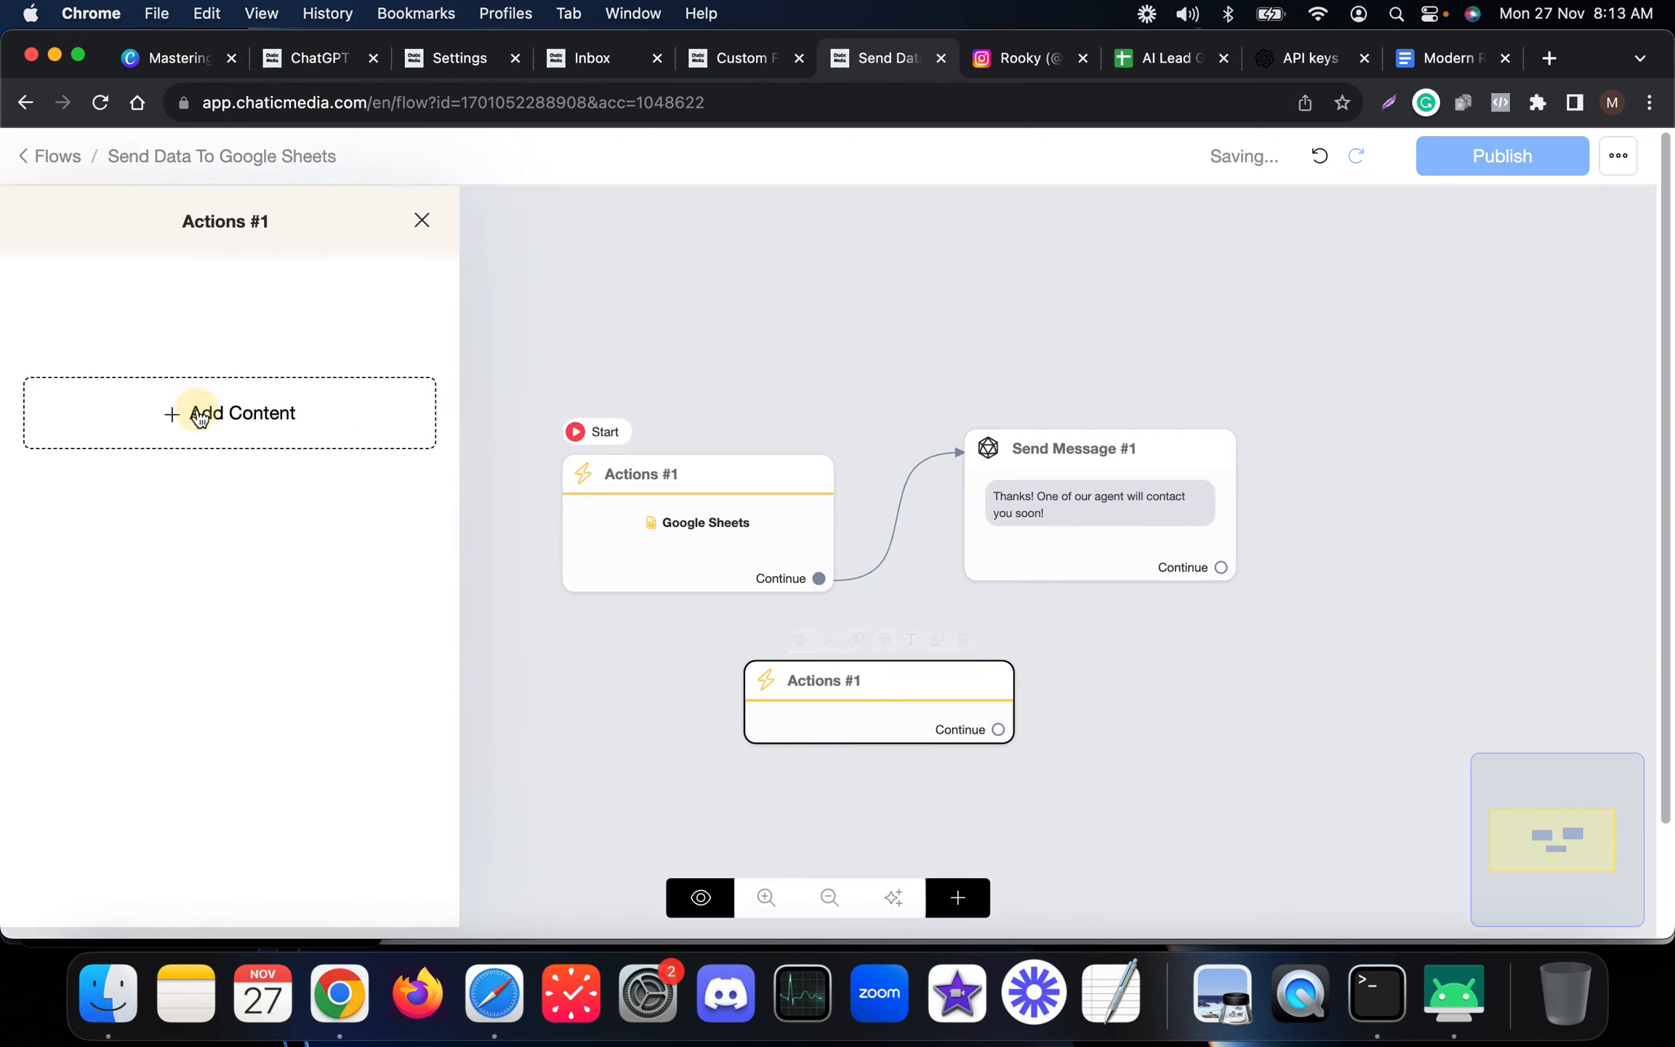
Add a Format Date action to the new Actions node, opening its settings and closing them without saving.
click(202, 412)
click(153, 495)
scroll(397, 738, down, 6)
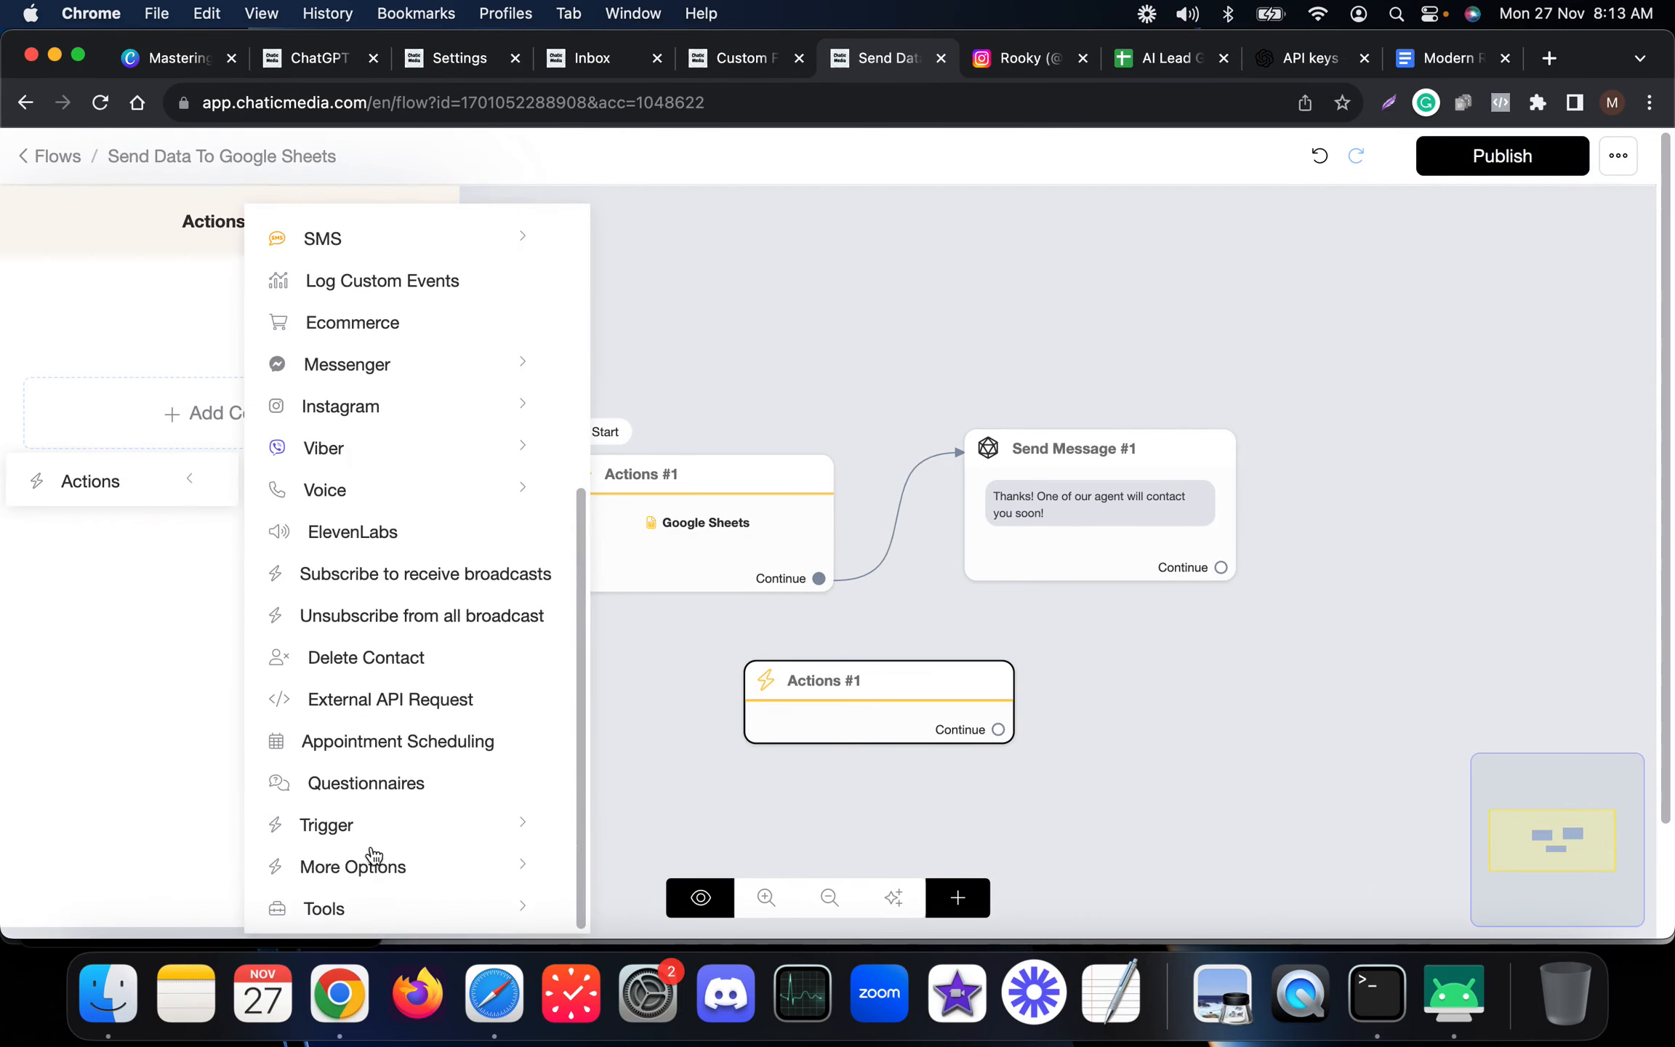
click(367, 869)
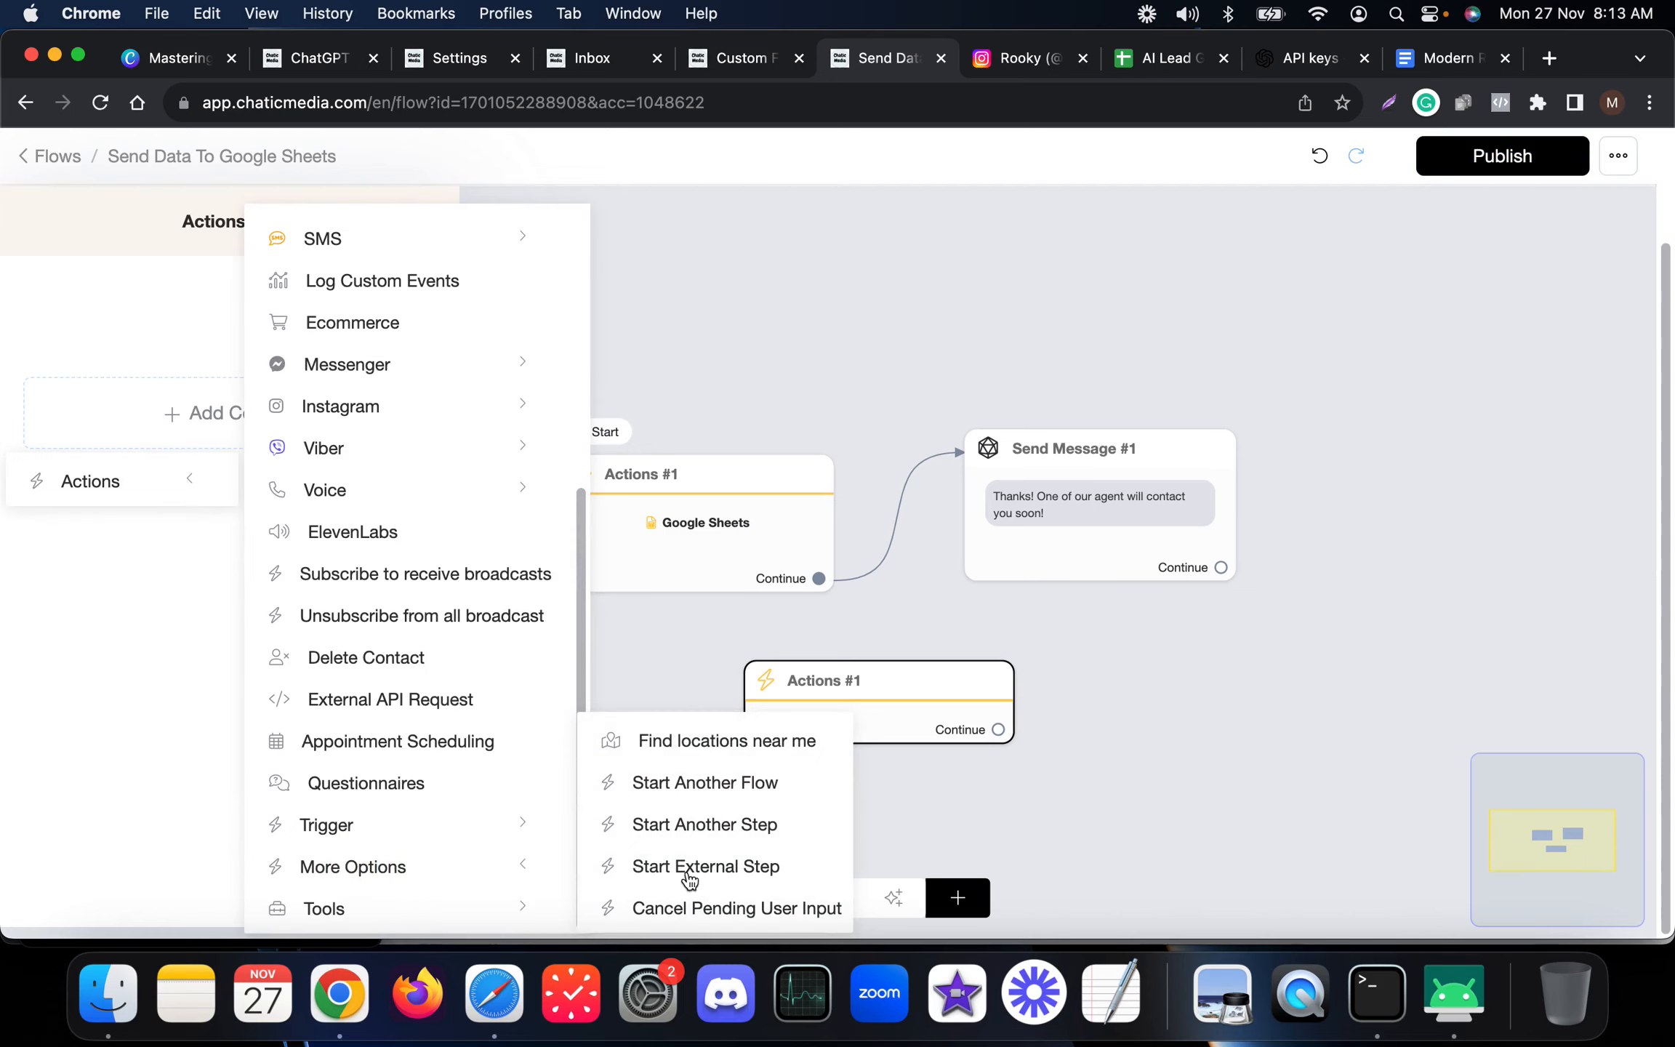
click(423, 913)
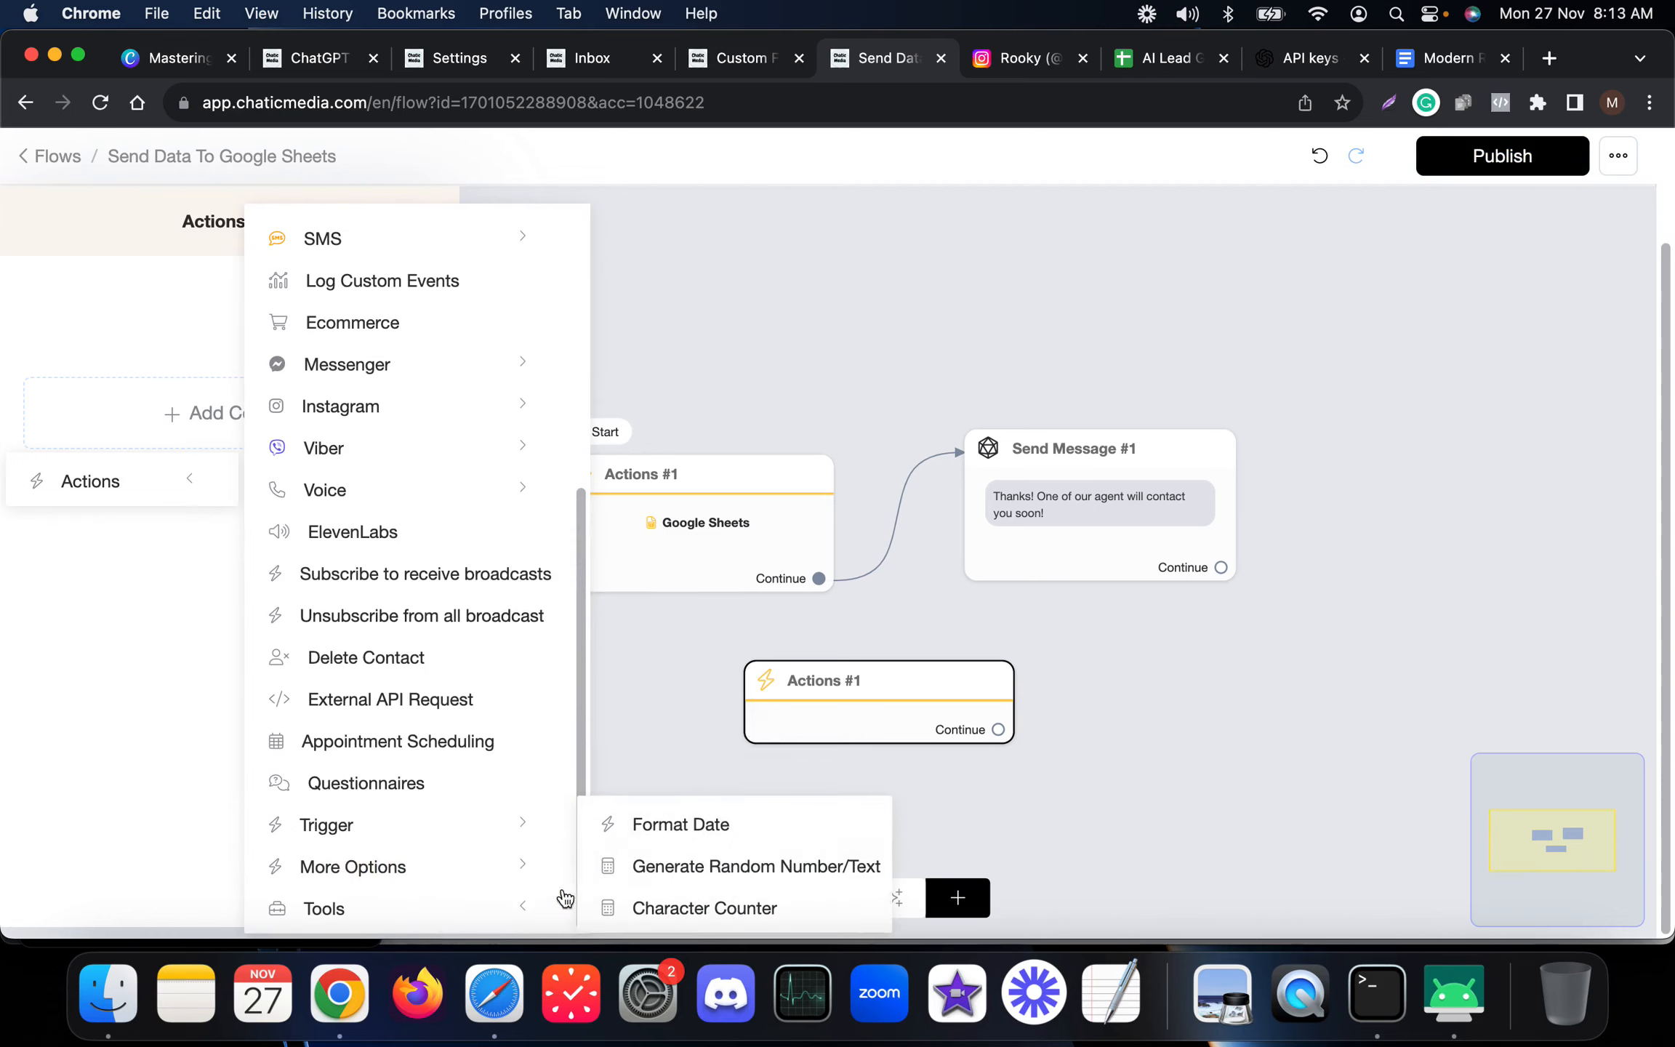
click(675, 825)
click(223, 320)
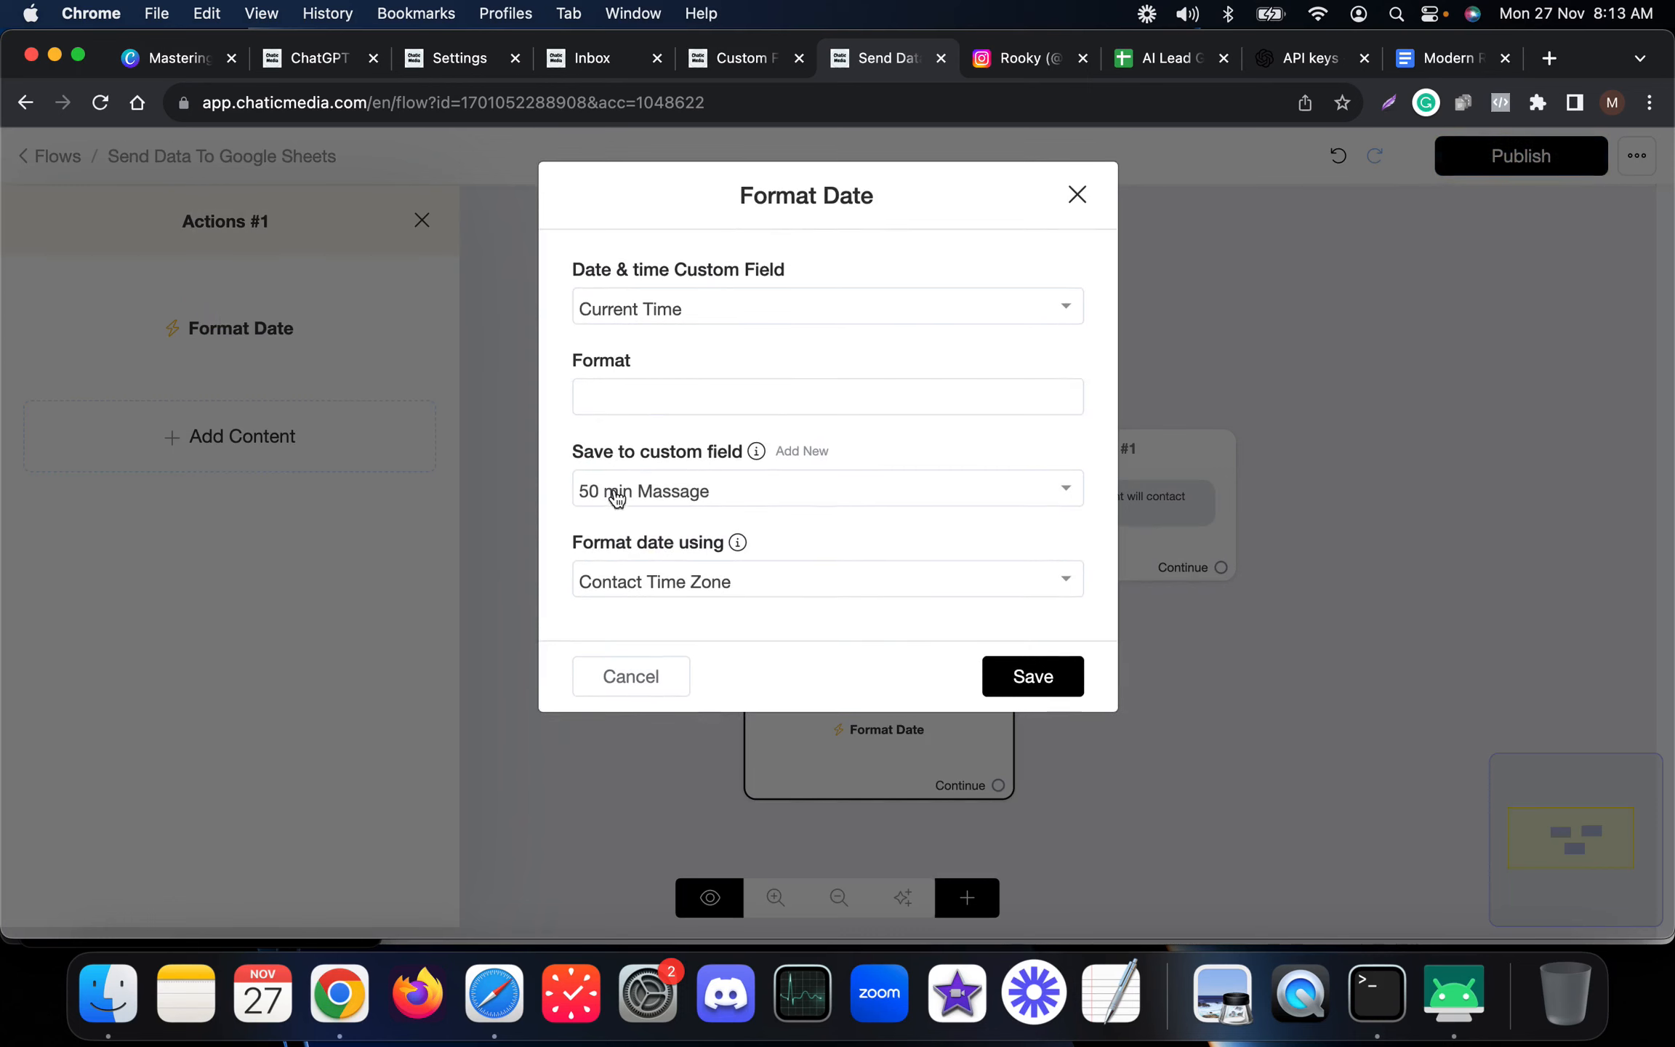
mouse_move(767, 429)
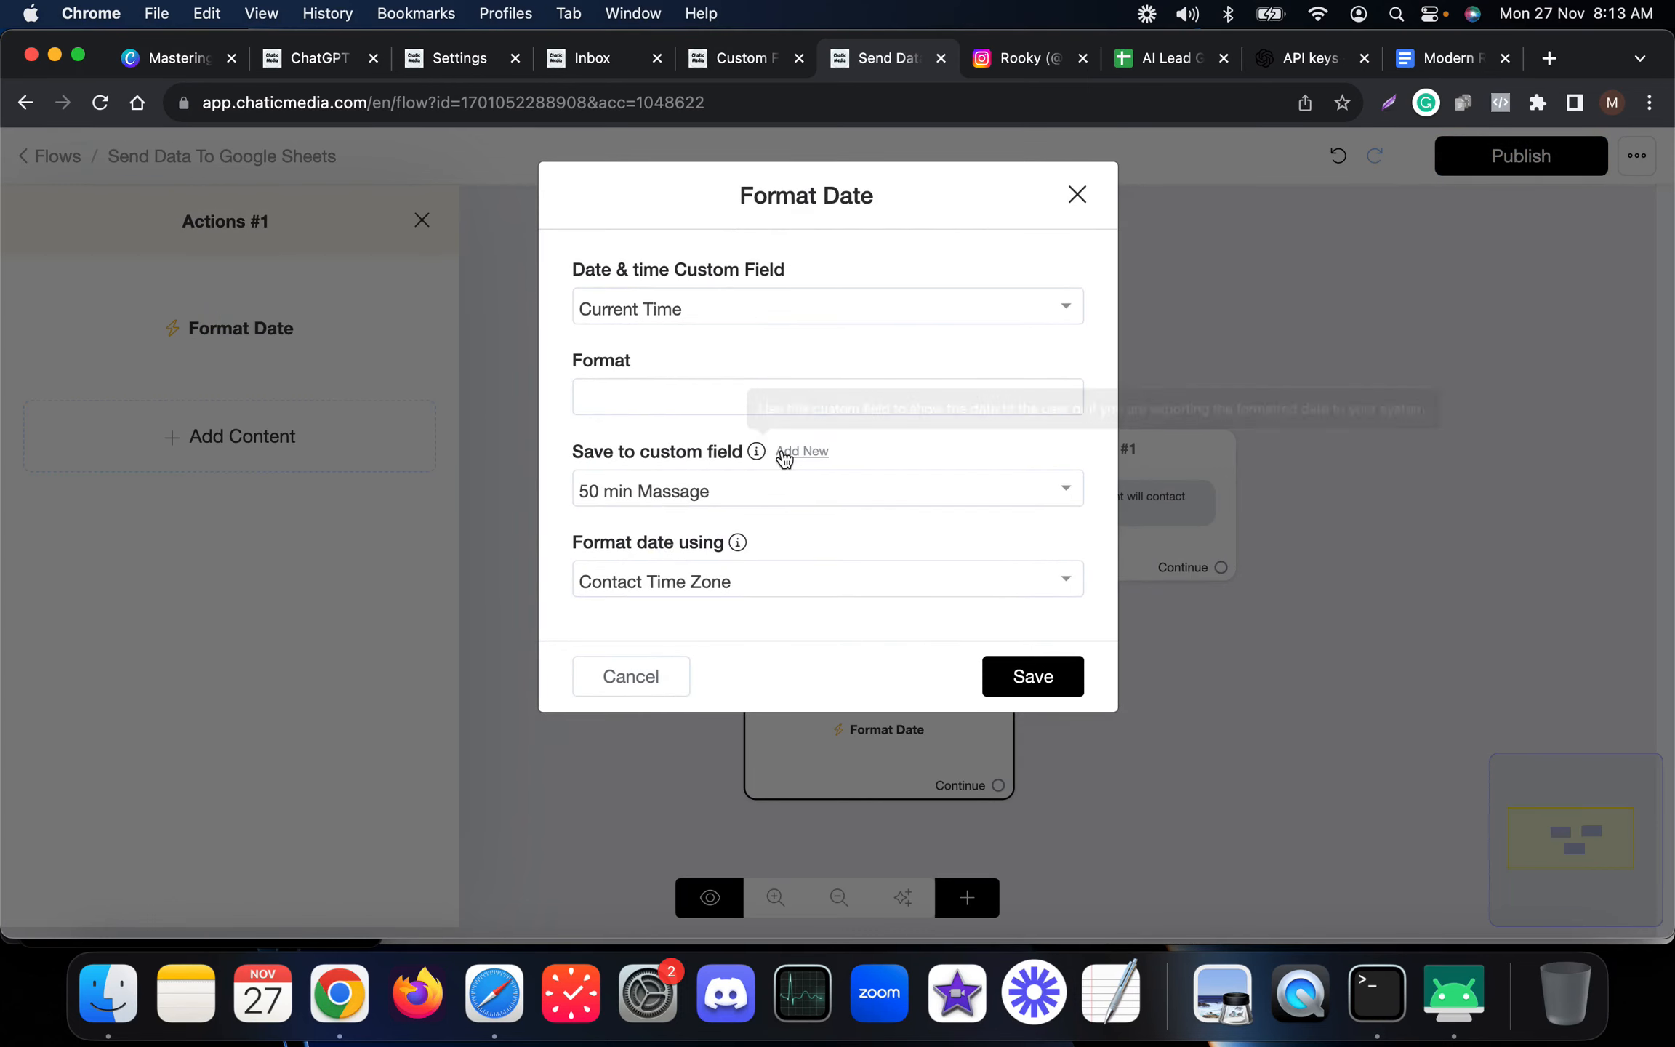
click(631, 676)
Switch back to the Leads sheet and then to the AI Lead Generation ChatGPT Bots presentation tab.
click(1163, 59)
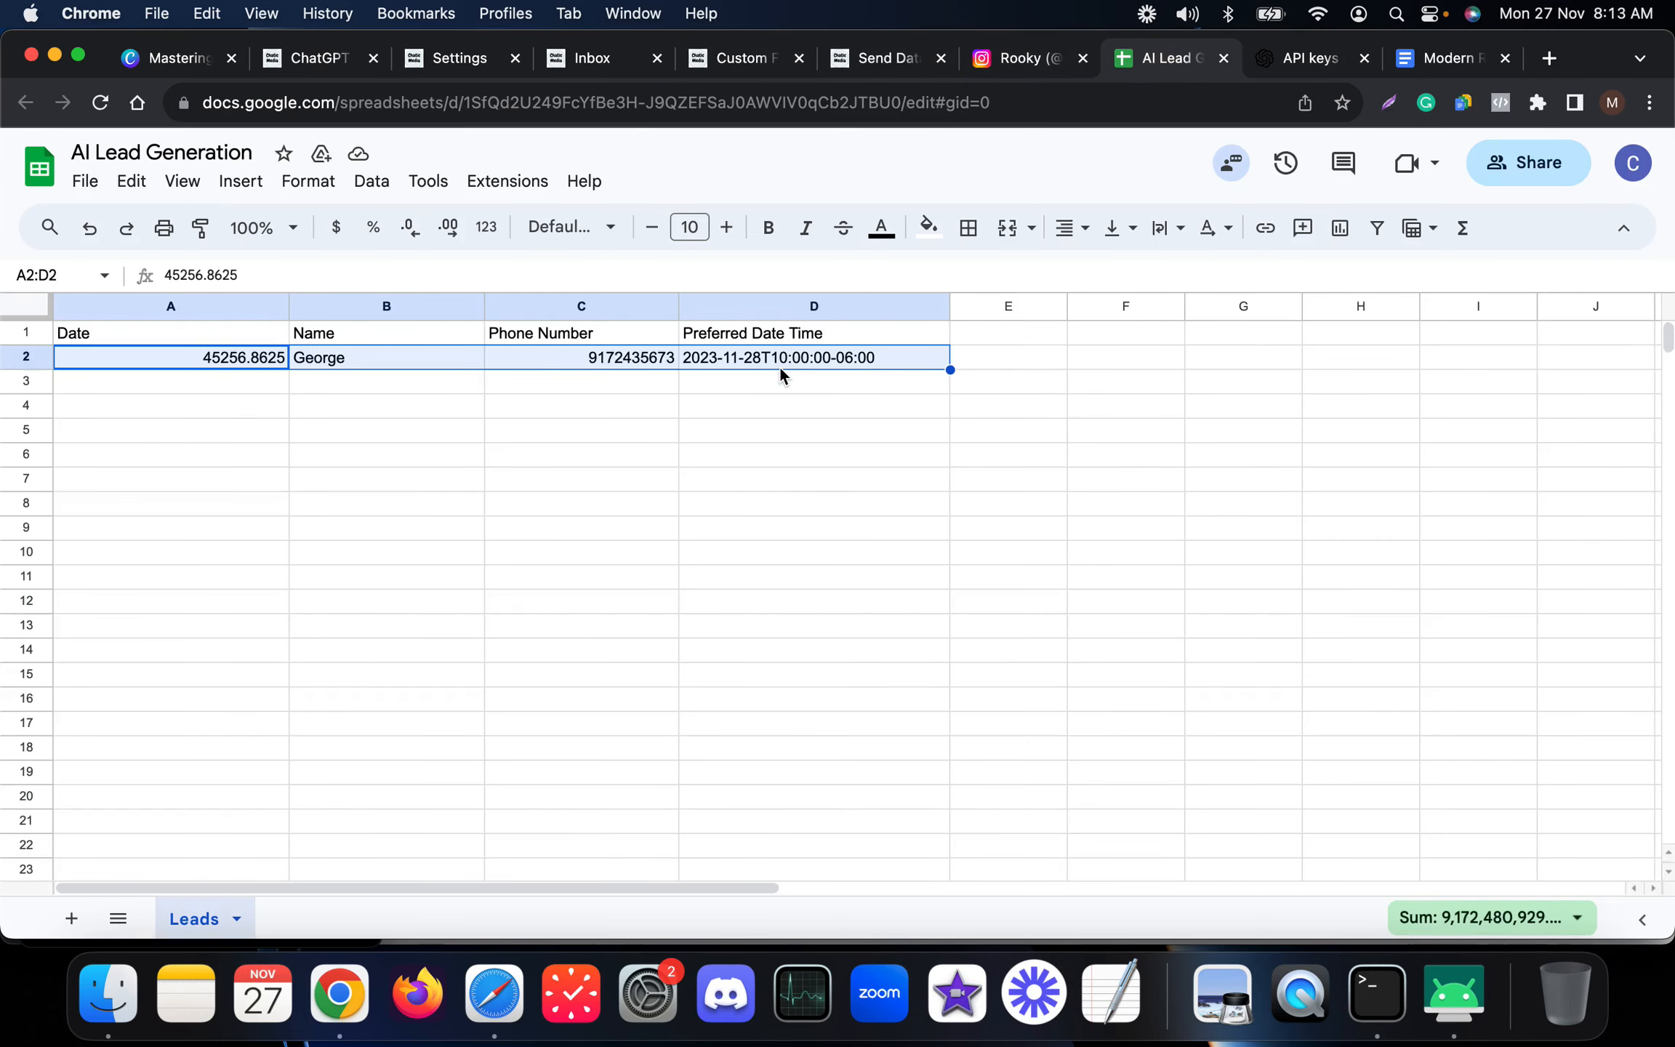
click(783, 428)
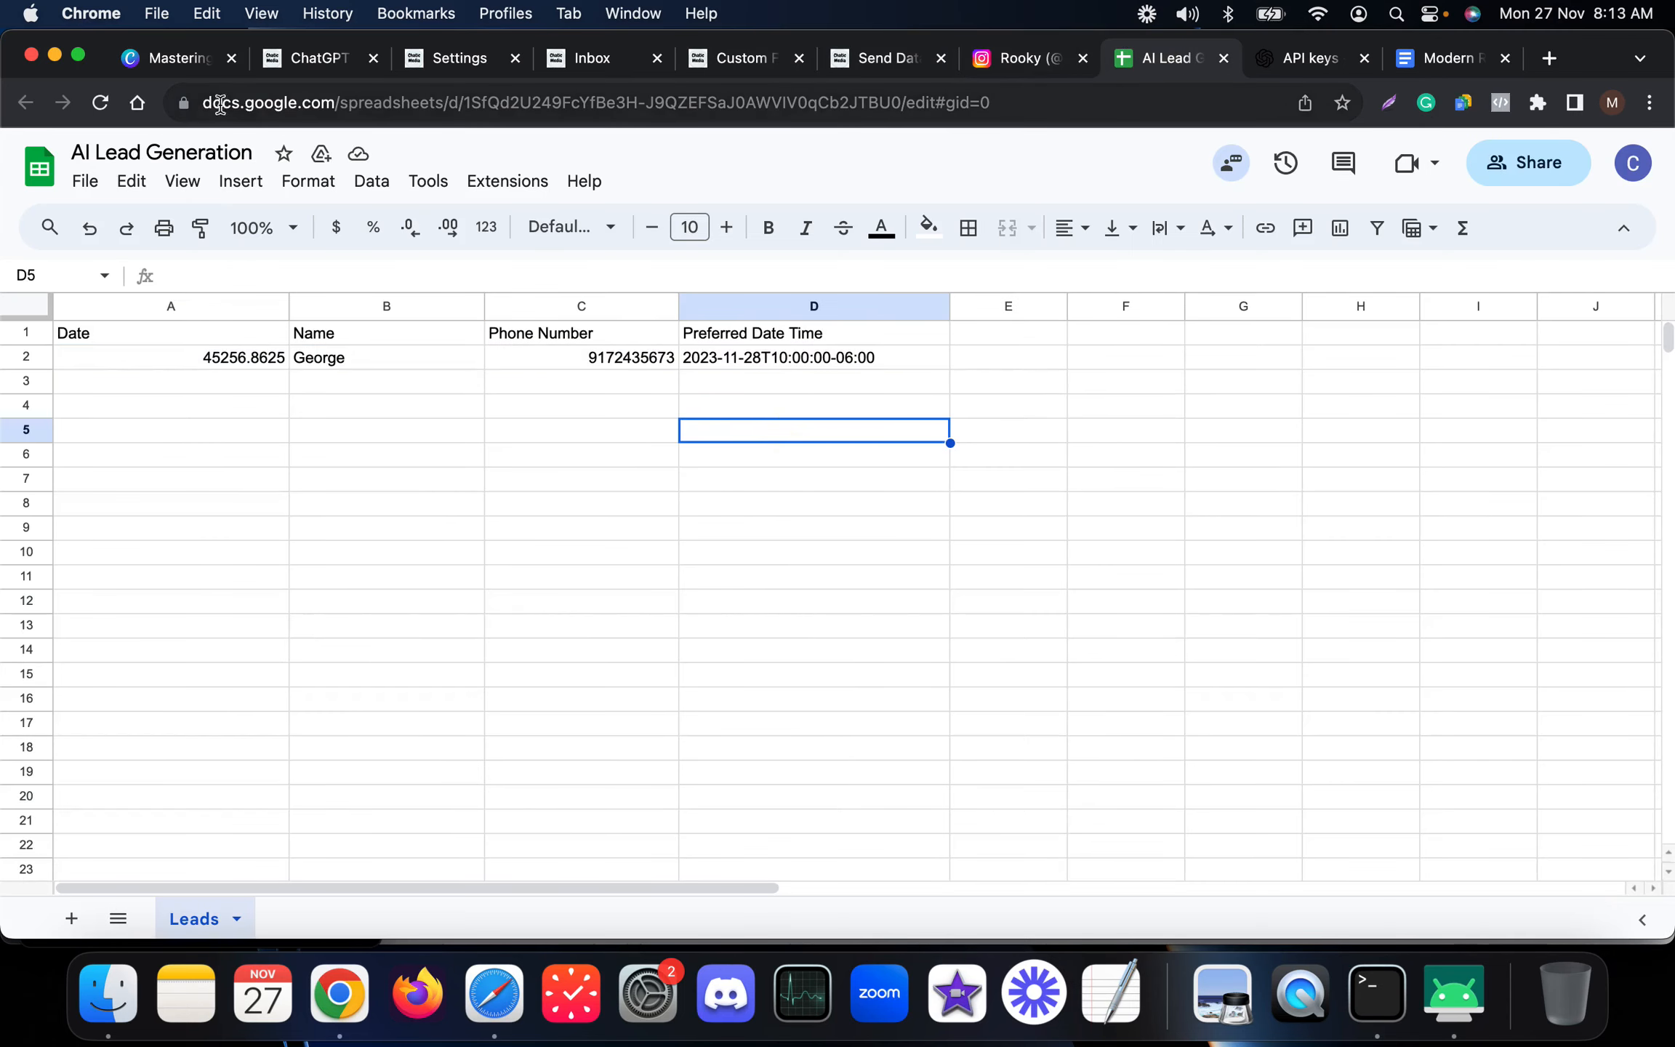
click(177, 73)
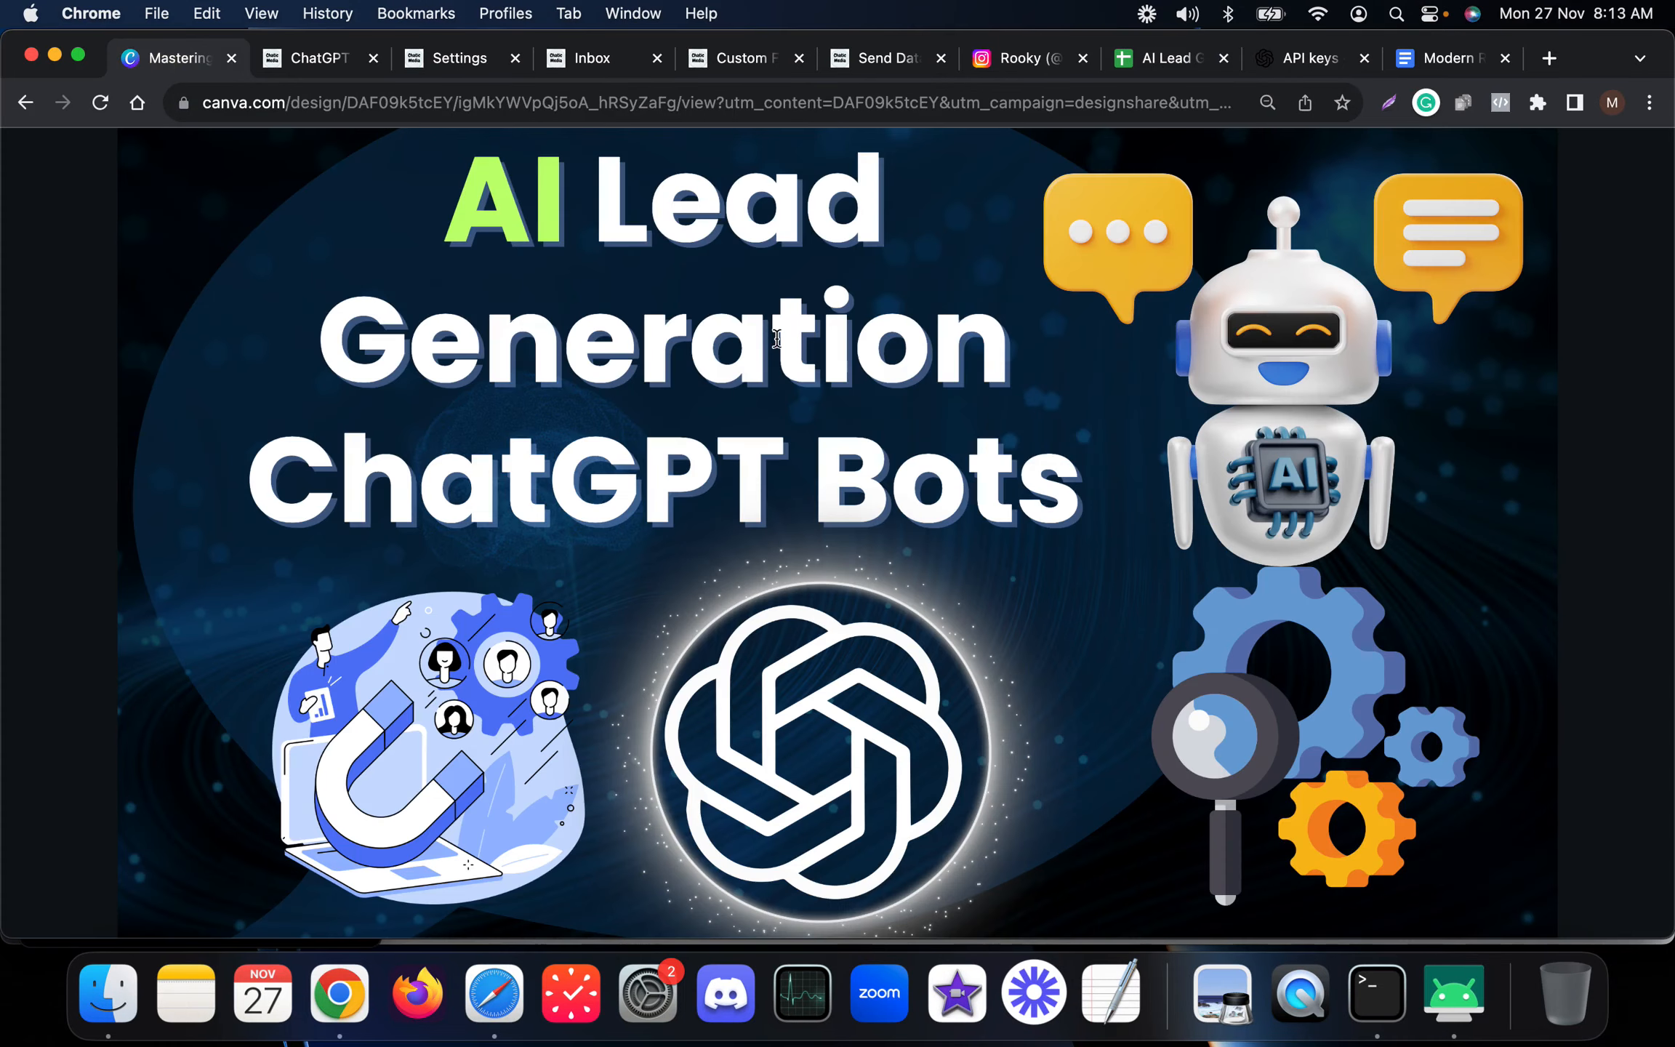